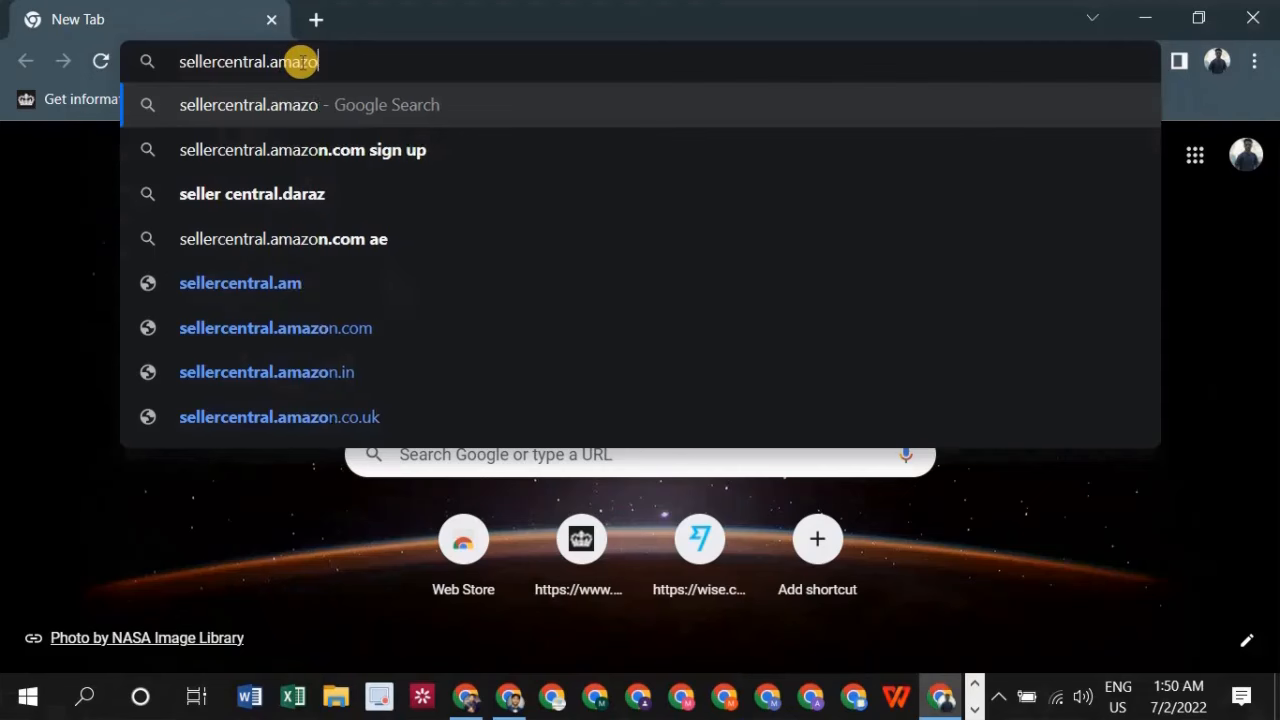
Step: Open the Amazon seller site at sellercentral.amazon.co.uk
{"action": "type", "text": ".uk"}
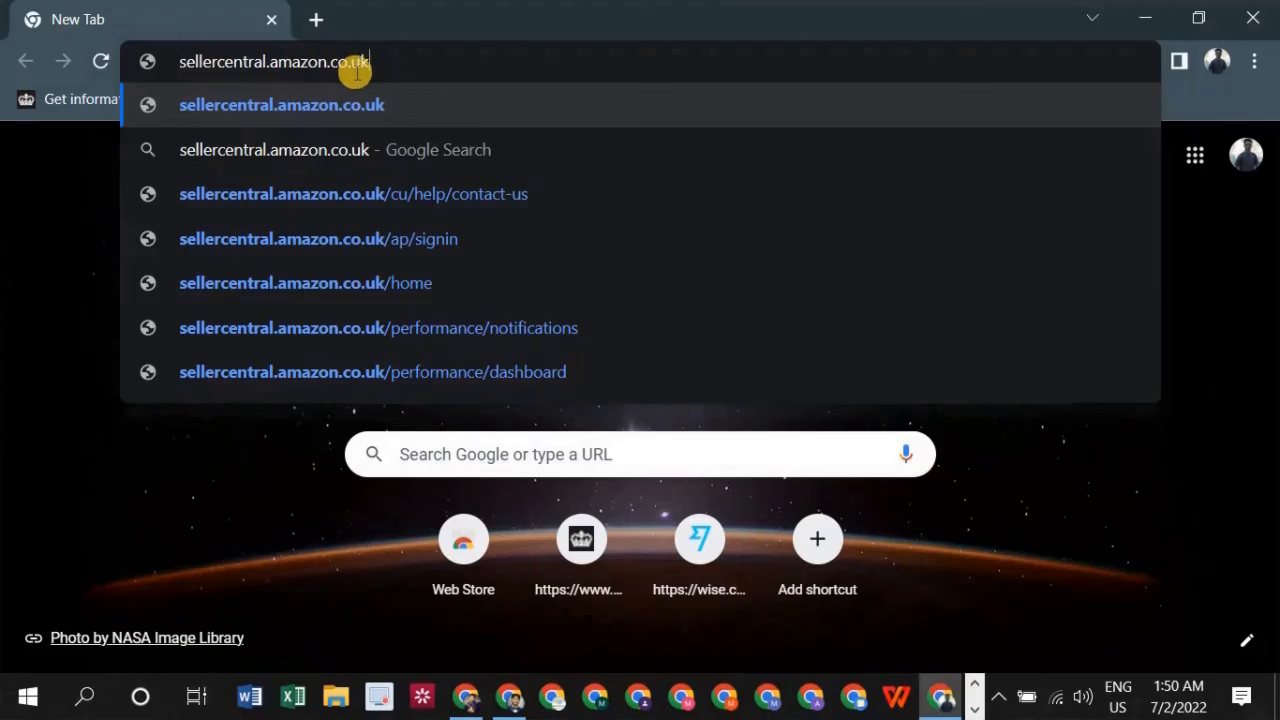
{"action": "left_click", "coordinate": [343, 106]}
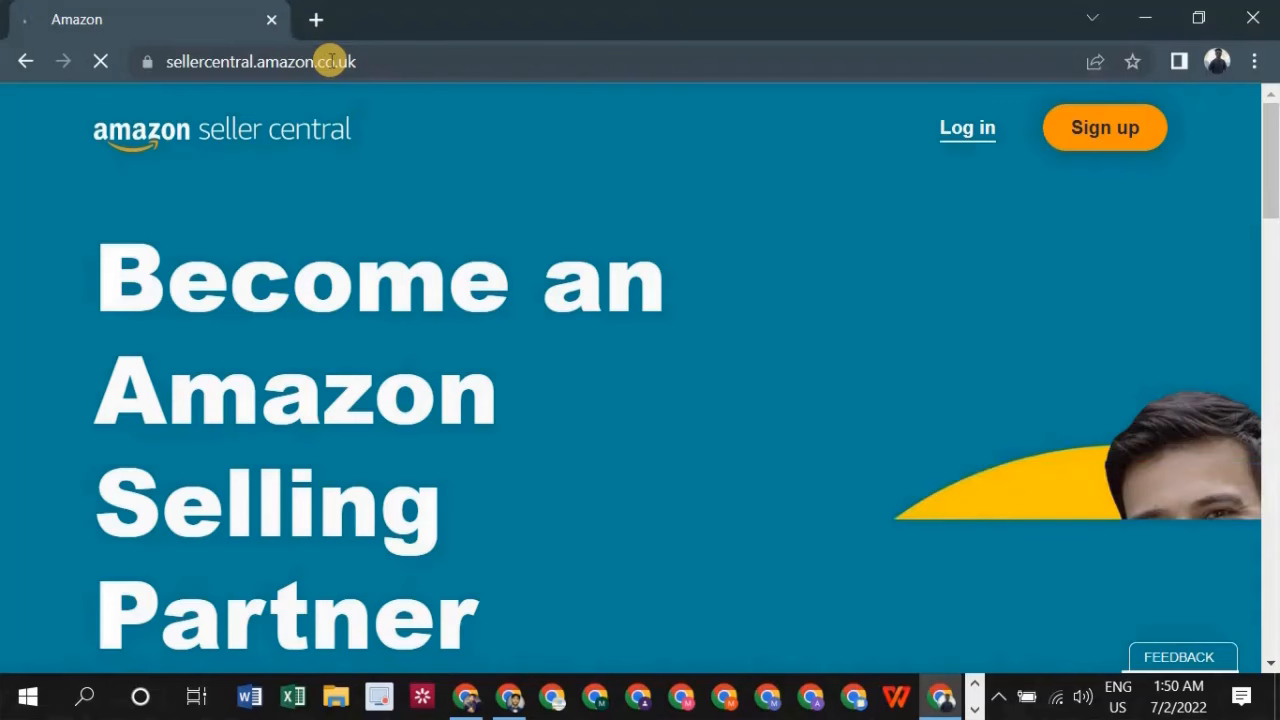
{"action": "scroll", "coordinate": [1140, 235], "scroll_direction": "down", "scroll_amount": 2}
{"action": "scroll", "coordinate": [1134, 258], "scroll_direction": "up", "scroll_amount": 2}
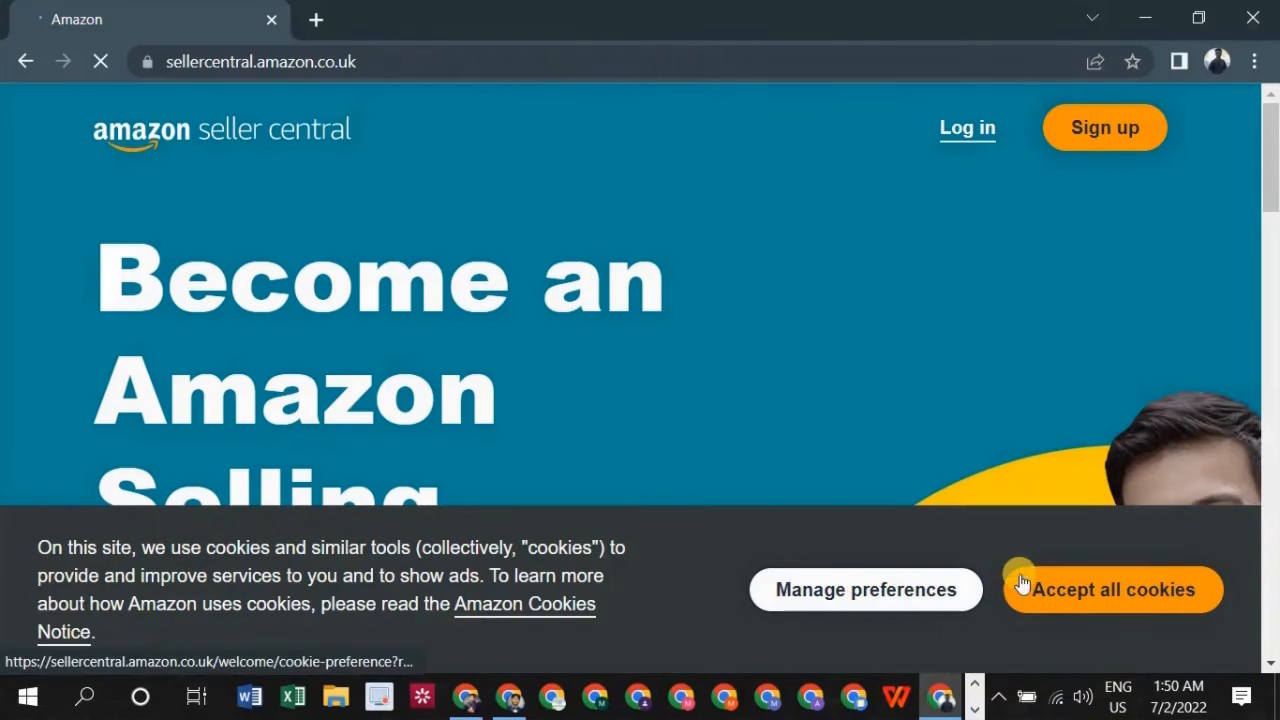
Step: Accept all cookies on the Seller Central landing page and start the seller sign-up
{"action": "left_click", "coordinate": [1080, 589]}
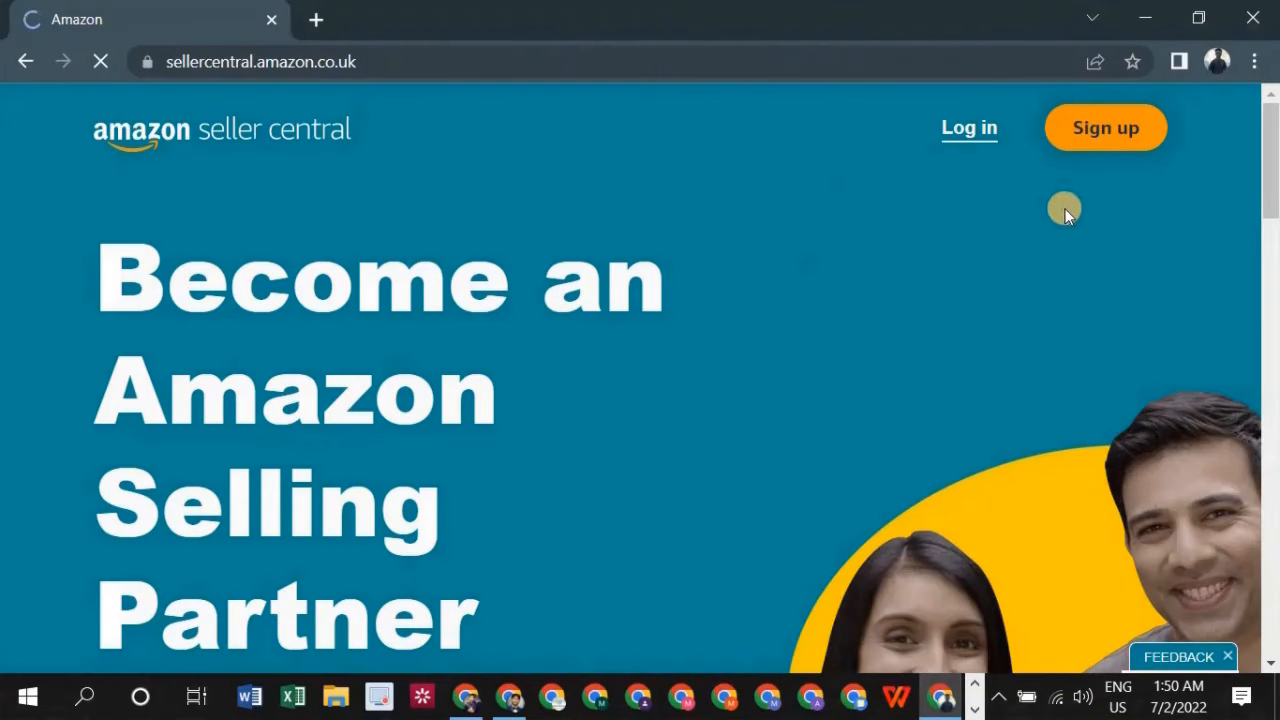
{"action": "left_click", "coordinate": [1121, 147]}
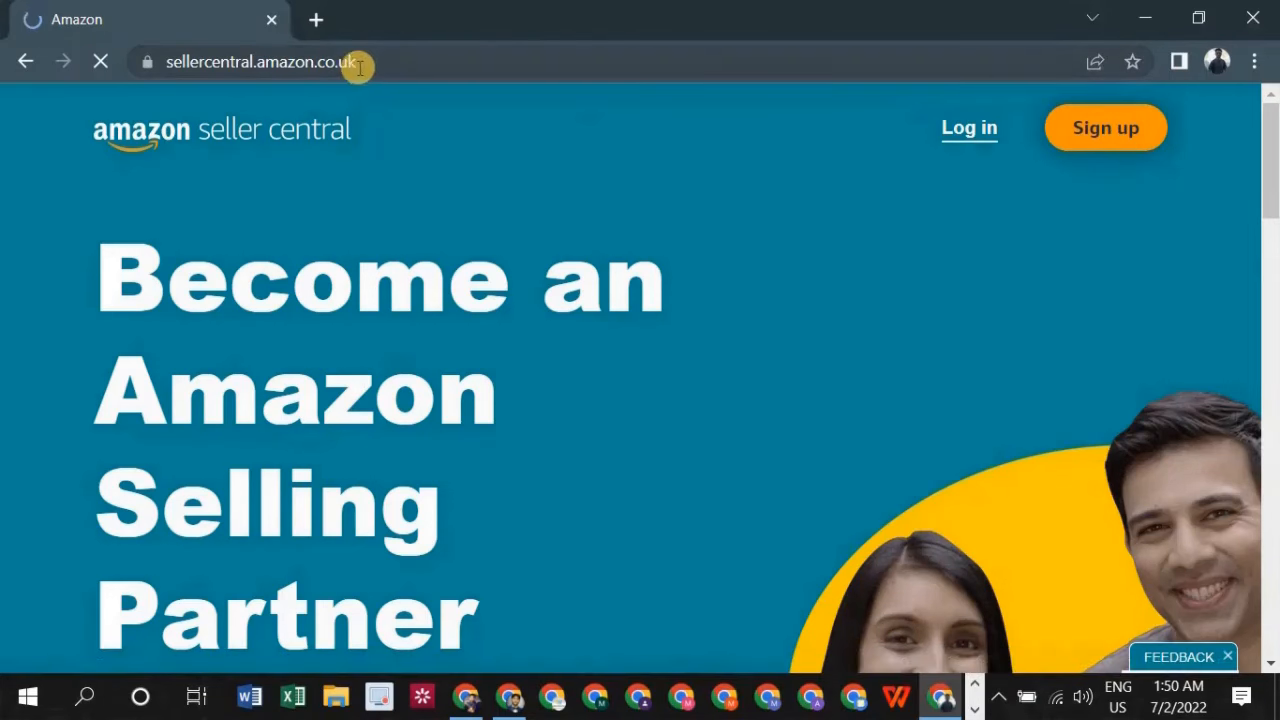
{"action": "left_click_drag", "start_coordinate": [358, 62], "coordinate": [149, 58]}
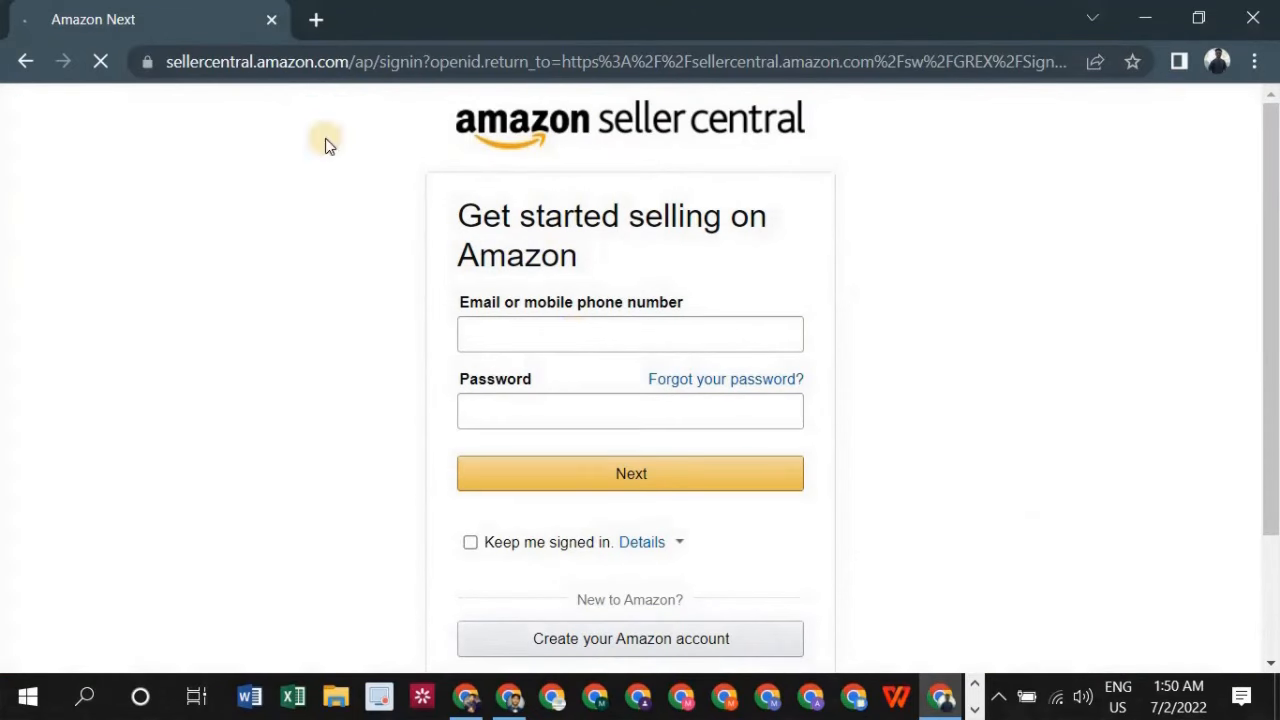
{"action": "left_click_drag", "start_coordinate": [350, 62], "coordinate": [160, 62]}
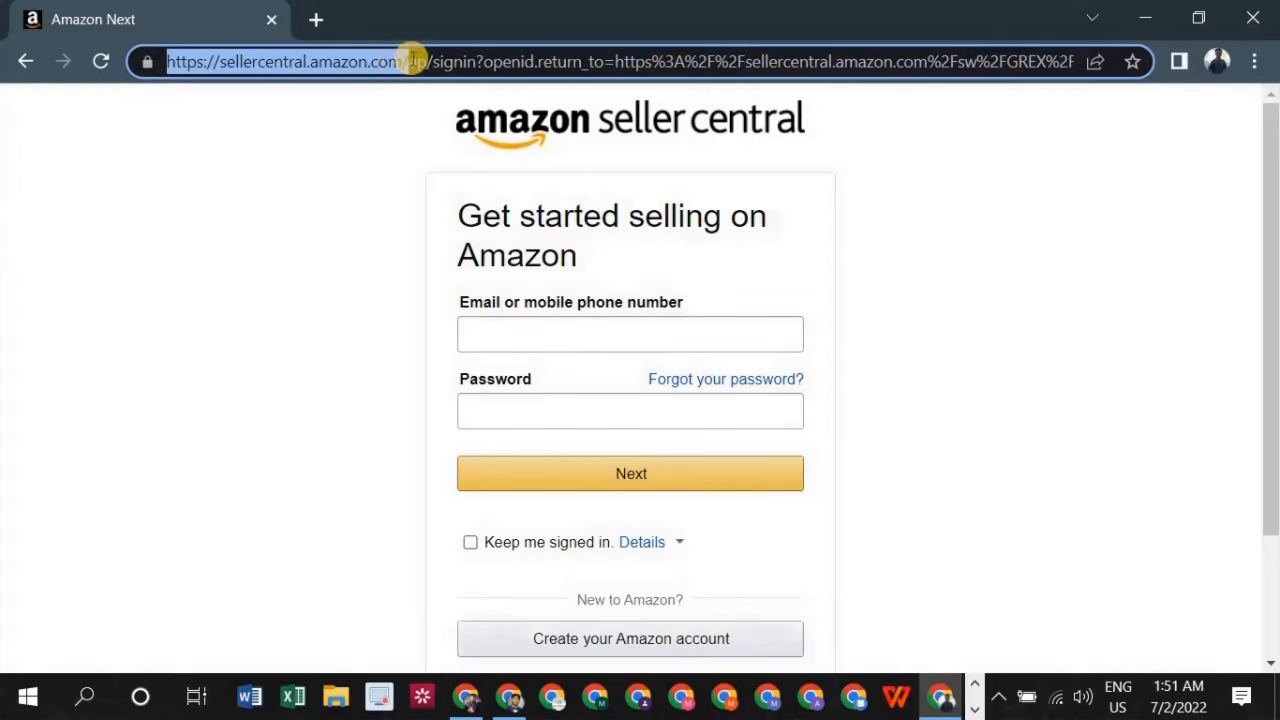
Step: Start the sign-up again from sellercentral.amazon.co.uk in a new tab and close the first Amazon tab
{"action": "left_click", "coordinate": [309, 22]}
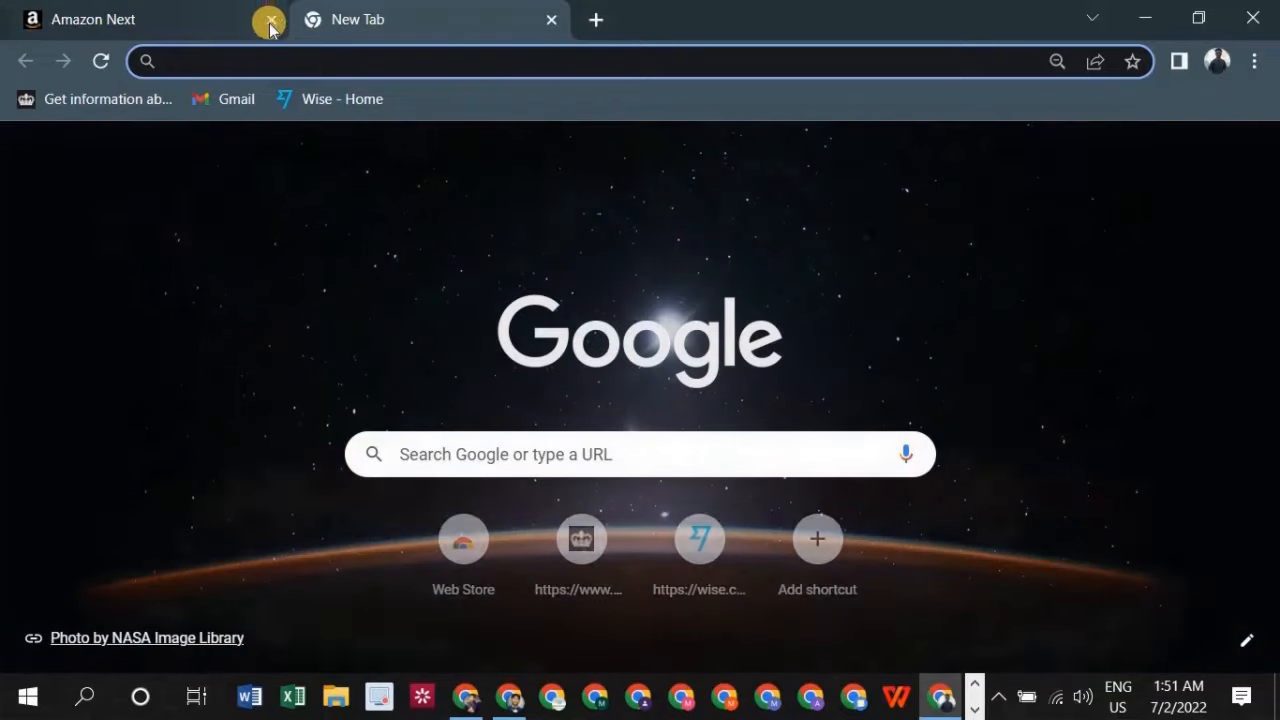
{"action": "type", "text": "selle"}
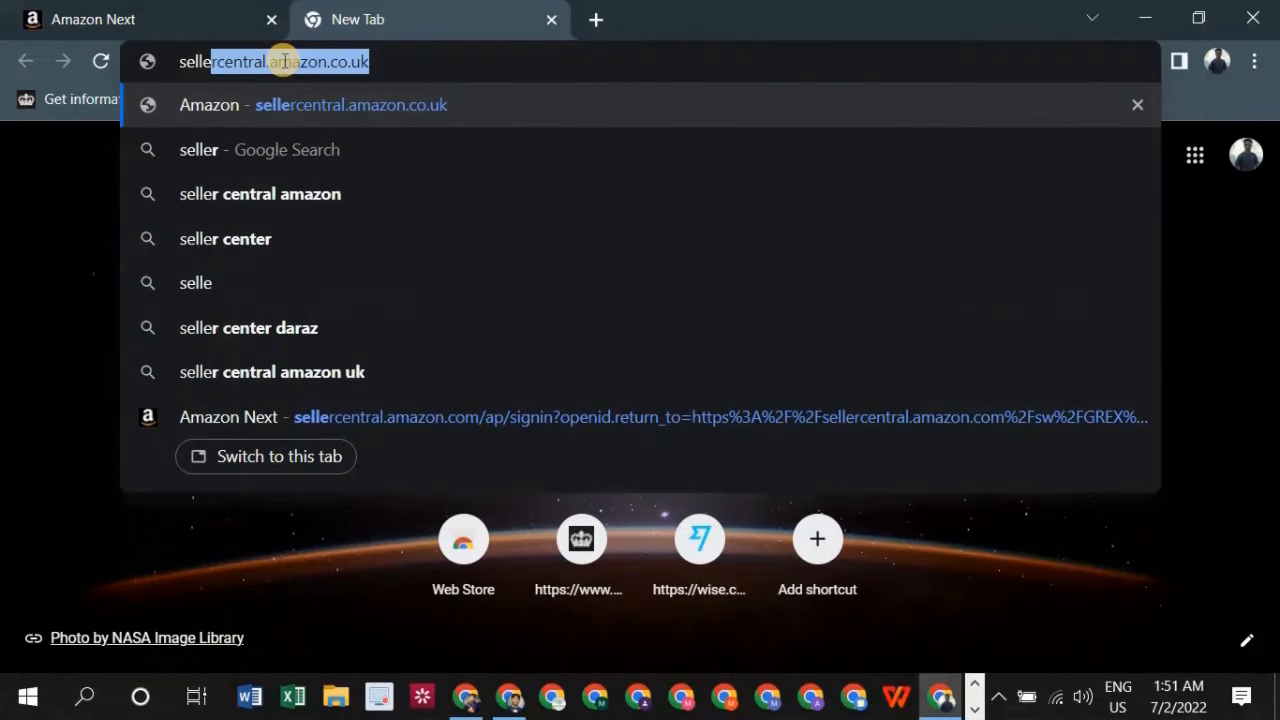
{"action": "key", "text": "Return"}
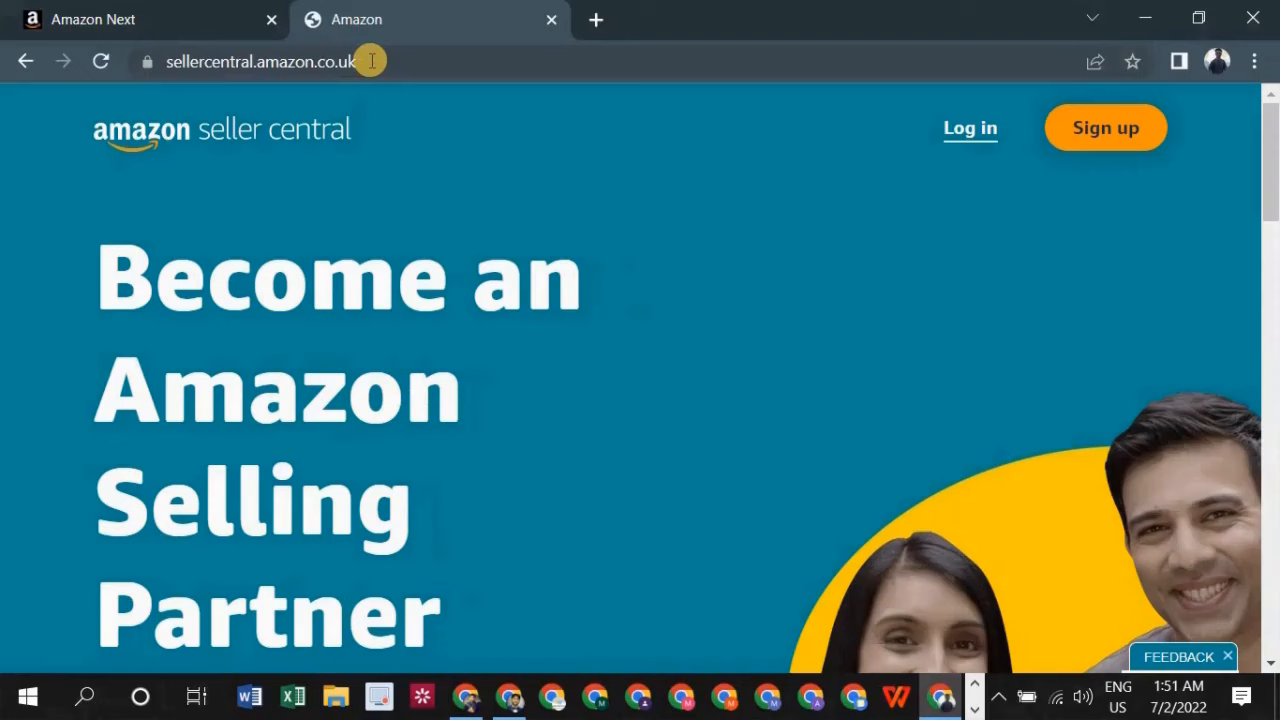
{"action": "left_click_drag", "start_coordinate": [371, 61], "coordinate": [165, 61]}
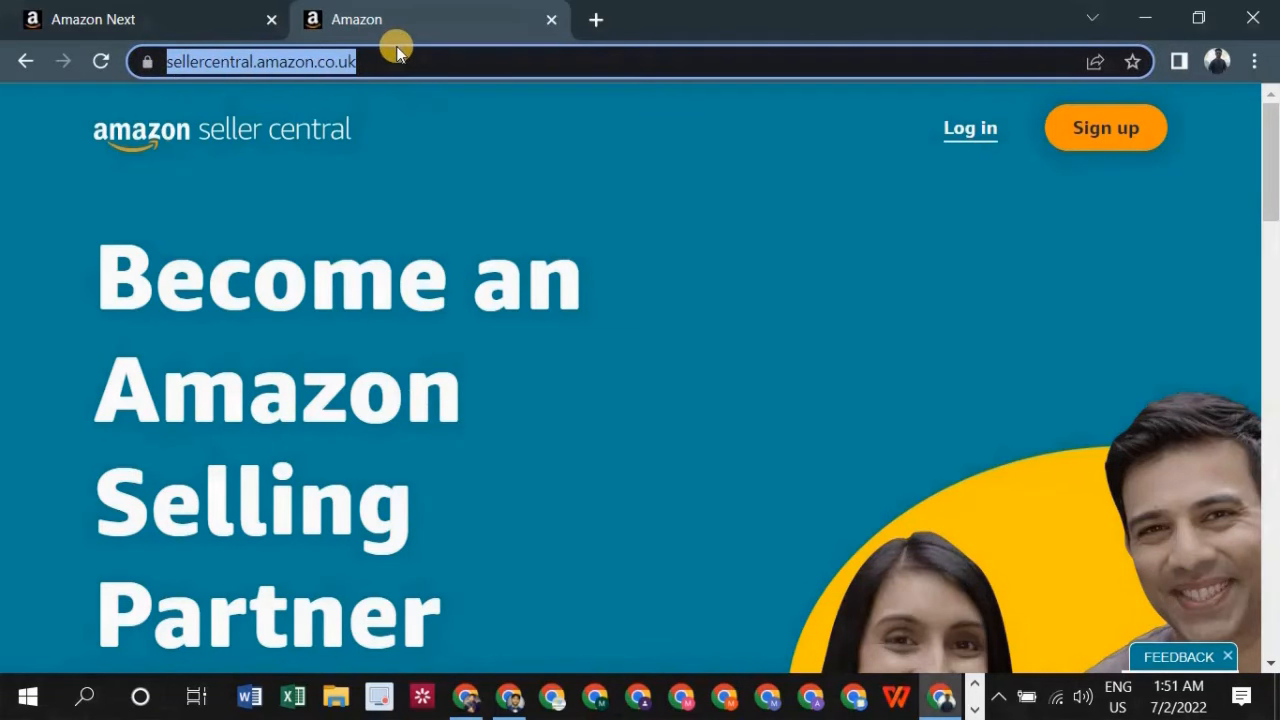
{"action": "left_click_drag", "start_coordinate": [413, 62], "coordinate": [248, 58]}
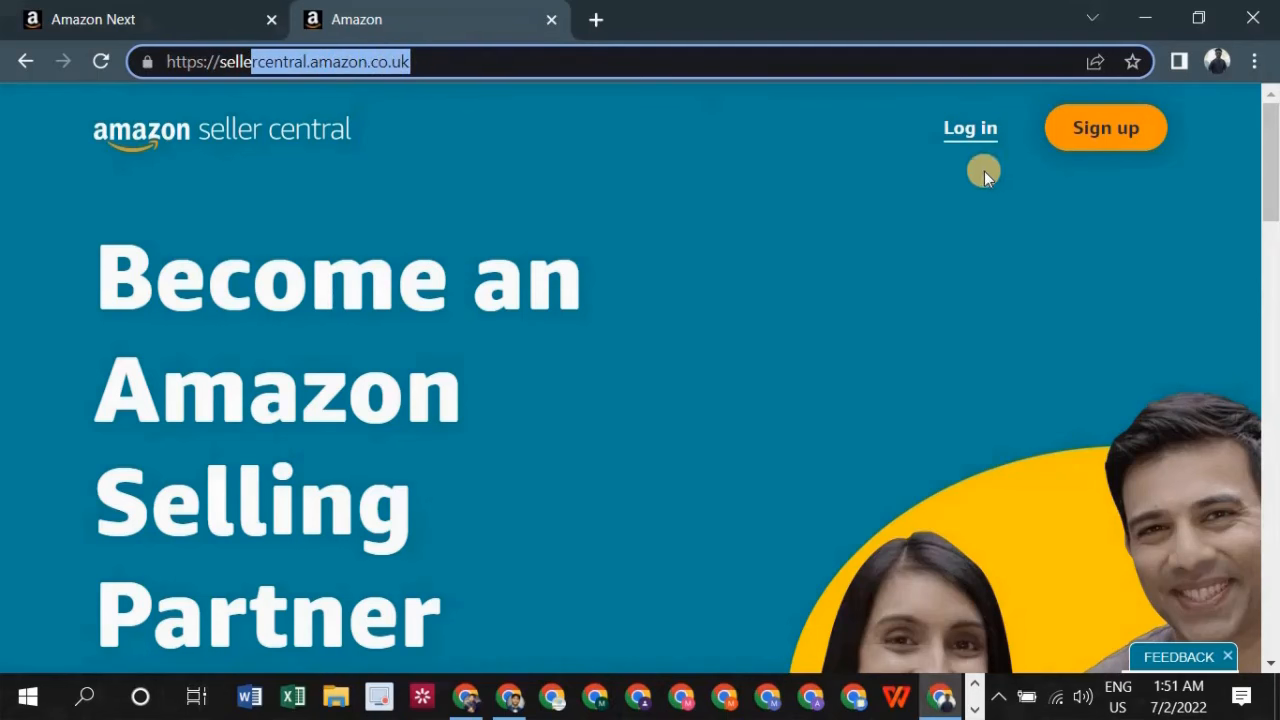
{"action": "left_click", "coordinate": [1130, 215]}
{"action": "left_click", "coordinate": [1132, 144]}
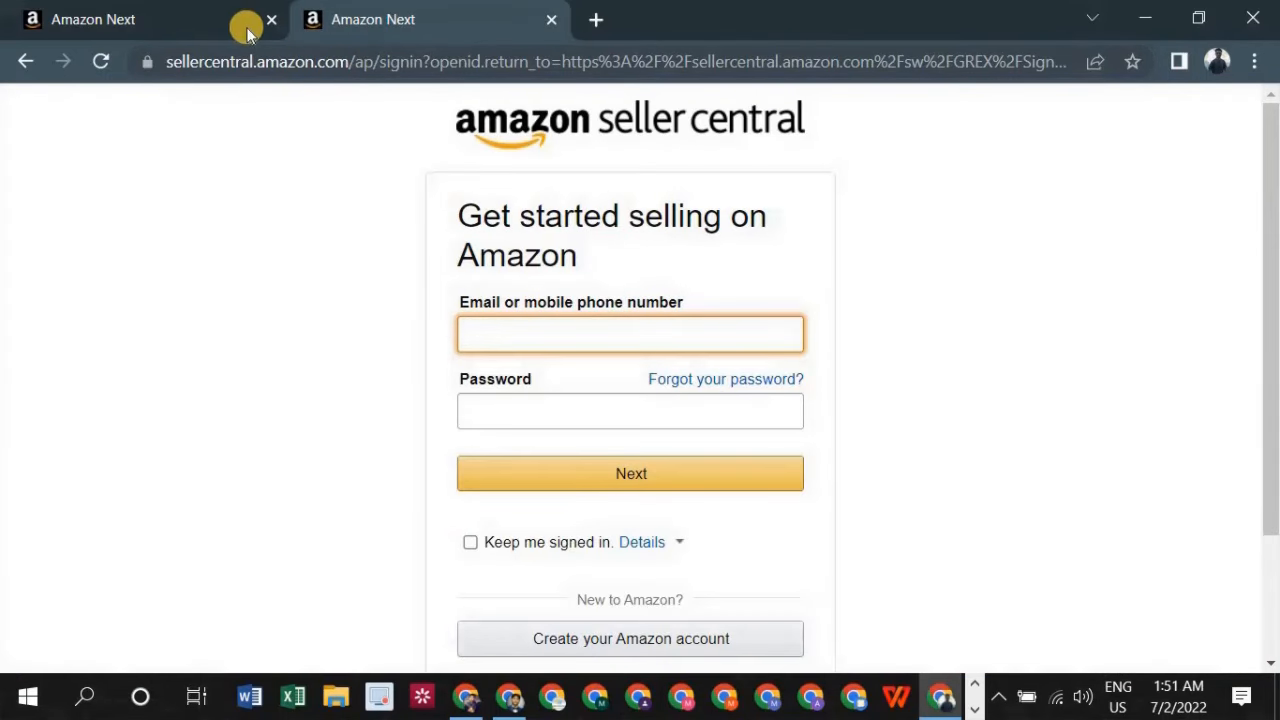
{"action": "left_click", "coordinate": [240, 18]}
{"action": "left_click", "coordinate": [270, 20]}
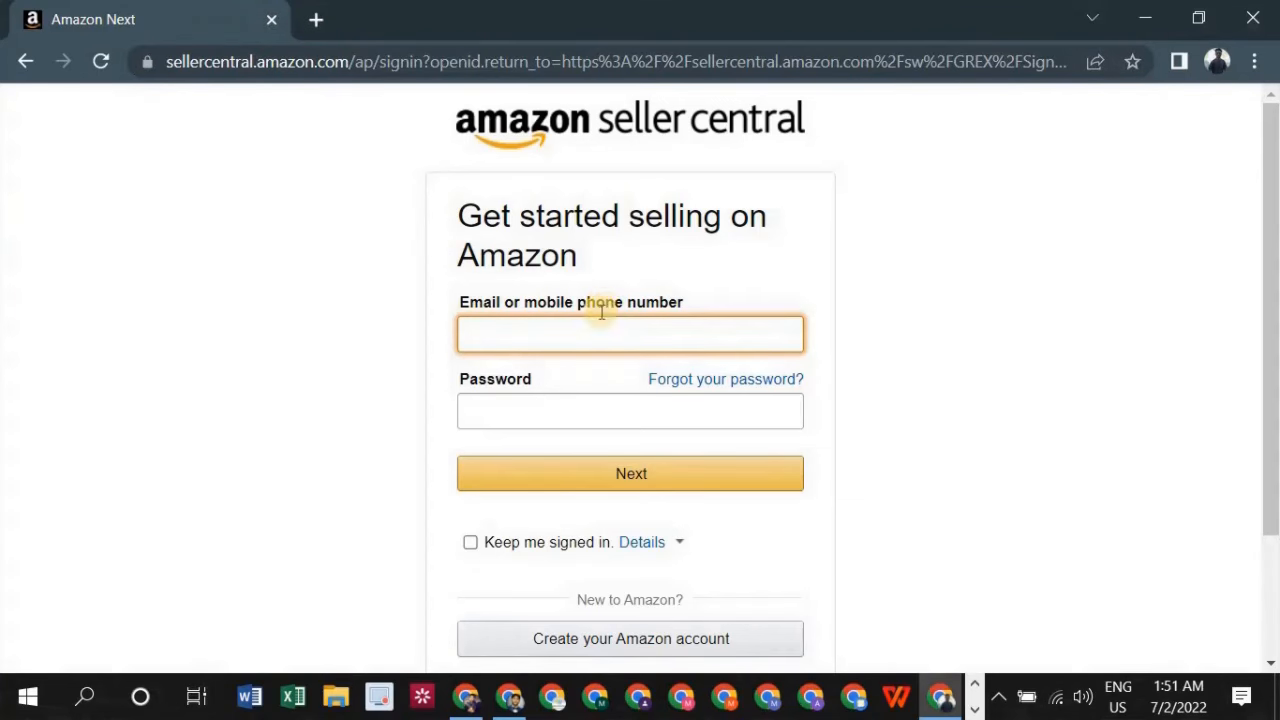
Step: Choose to create a new Amazon account, fill in the name, e-mail and password, repeat the password, and submit the form
{"action": "scroll", "coordinate": [612, 310], "scroll_direction": "down", "scroll_amount": 1}
{"action": "scroll", "coordinate": [441, 418], "scroll_direction": "up", "scroll_amount": 1}
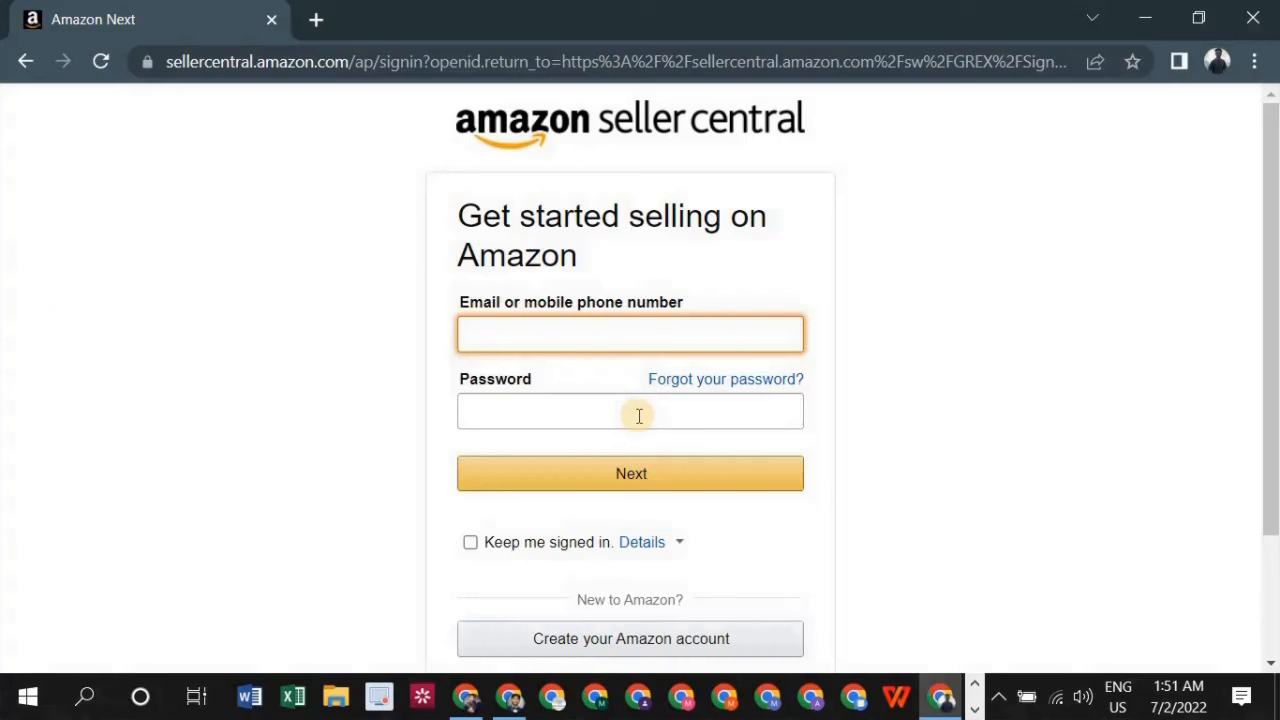
{"action": "left_click", "coordinate": [686, 657]}
{"action": "left_click", "coordinate": [587, 298]}
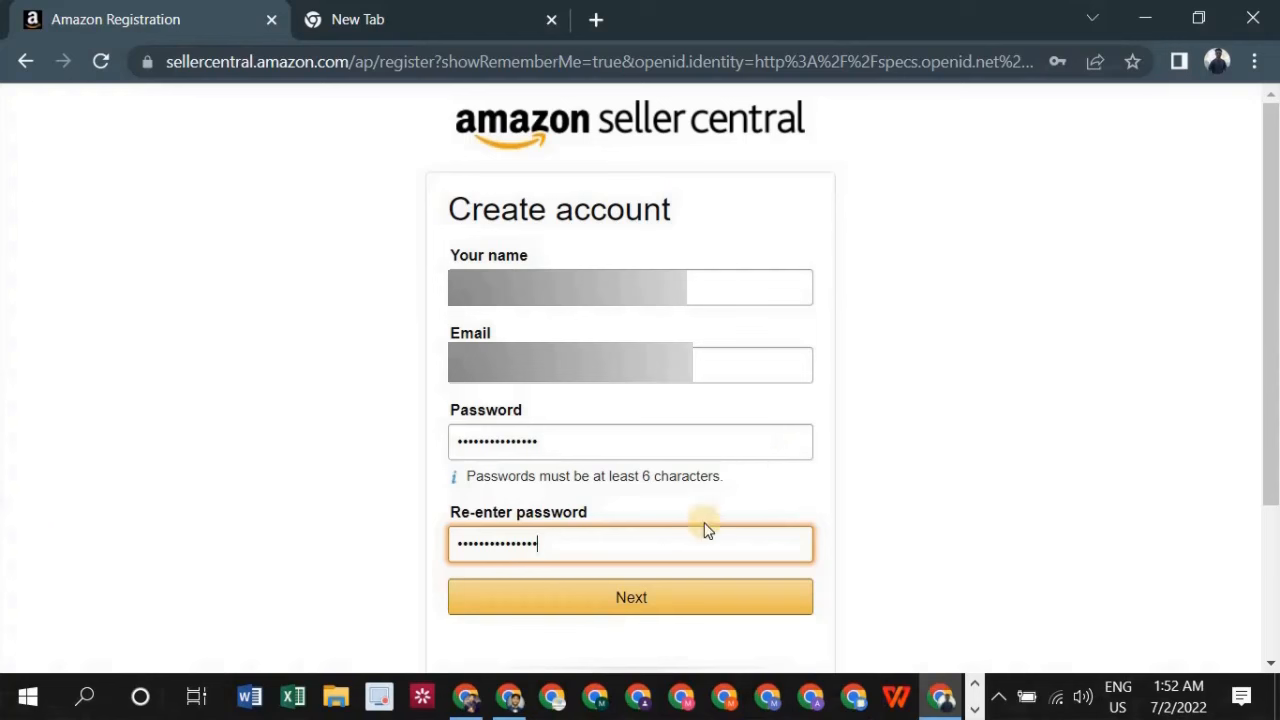
{"action": "left_click", "coordinate": [673, 595]}
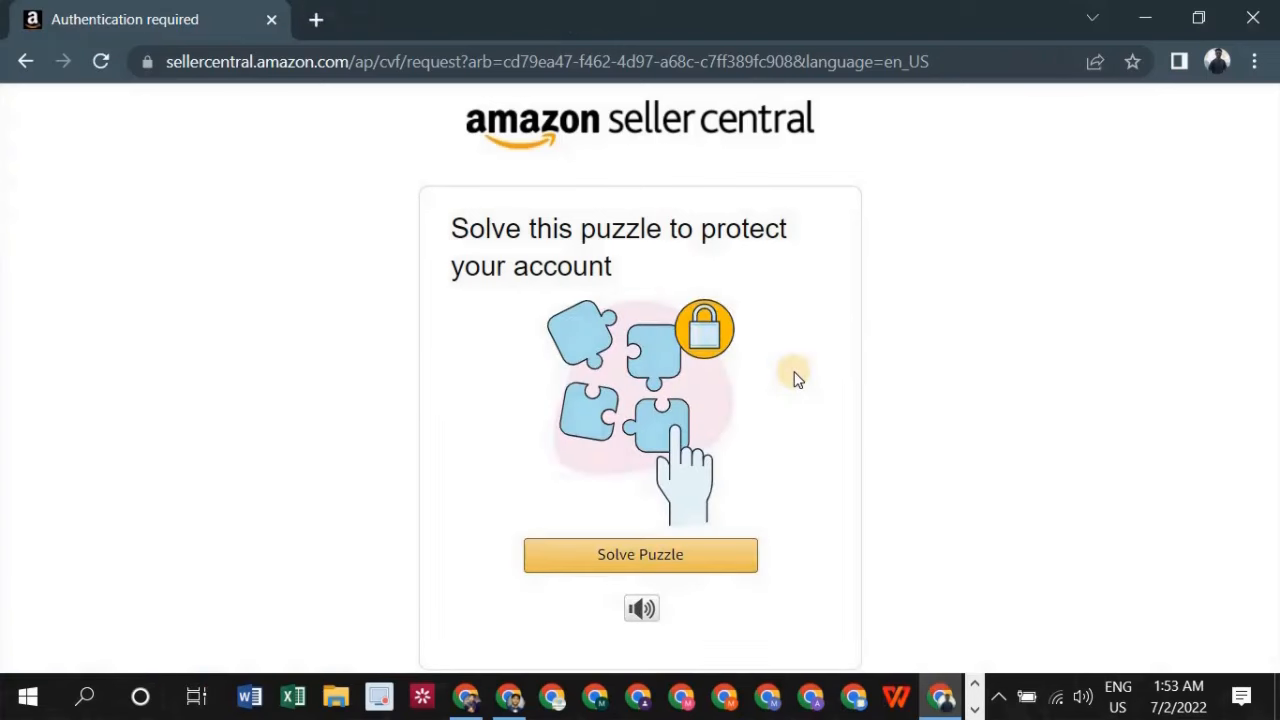
Step: Solve the account protection puzzle by picking the spiral galaxy in every round
{"action": "left_click", "coordinate": [648, 556]}
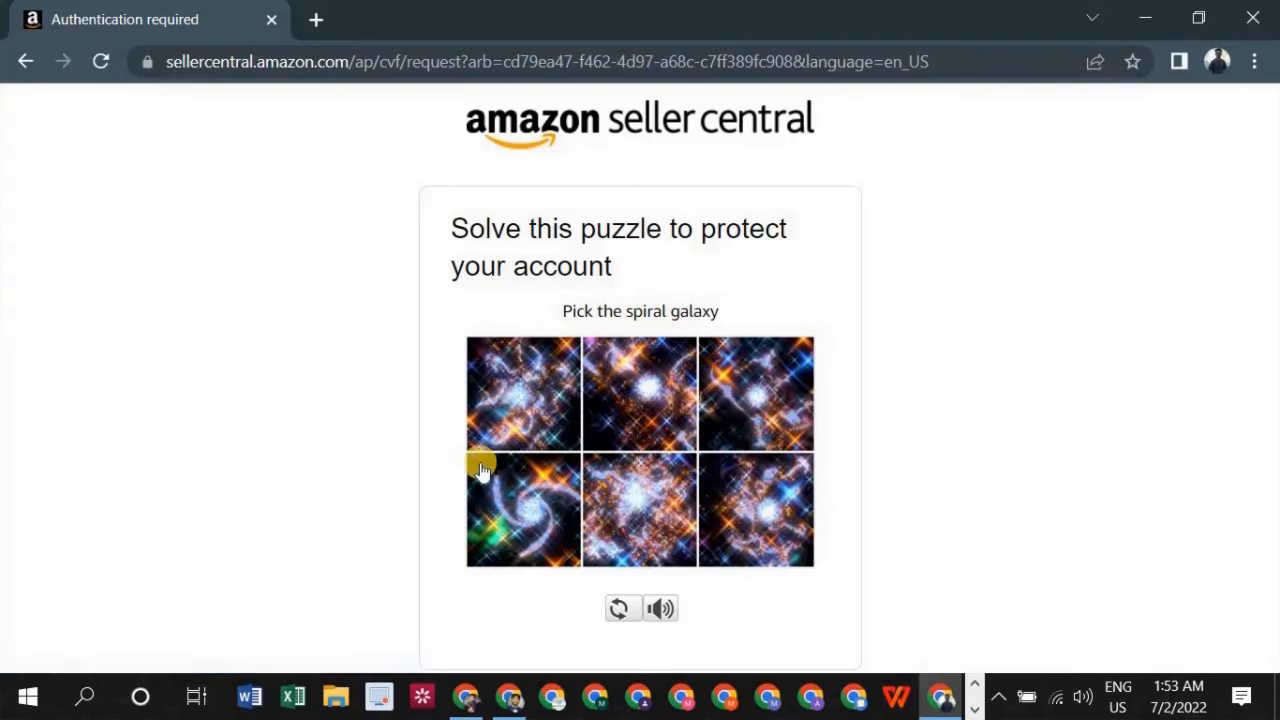
{"action": "left_click", "coordinate": [531, 505]}
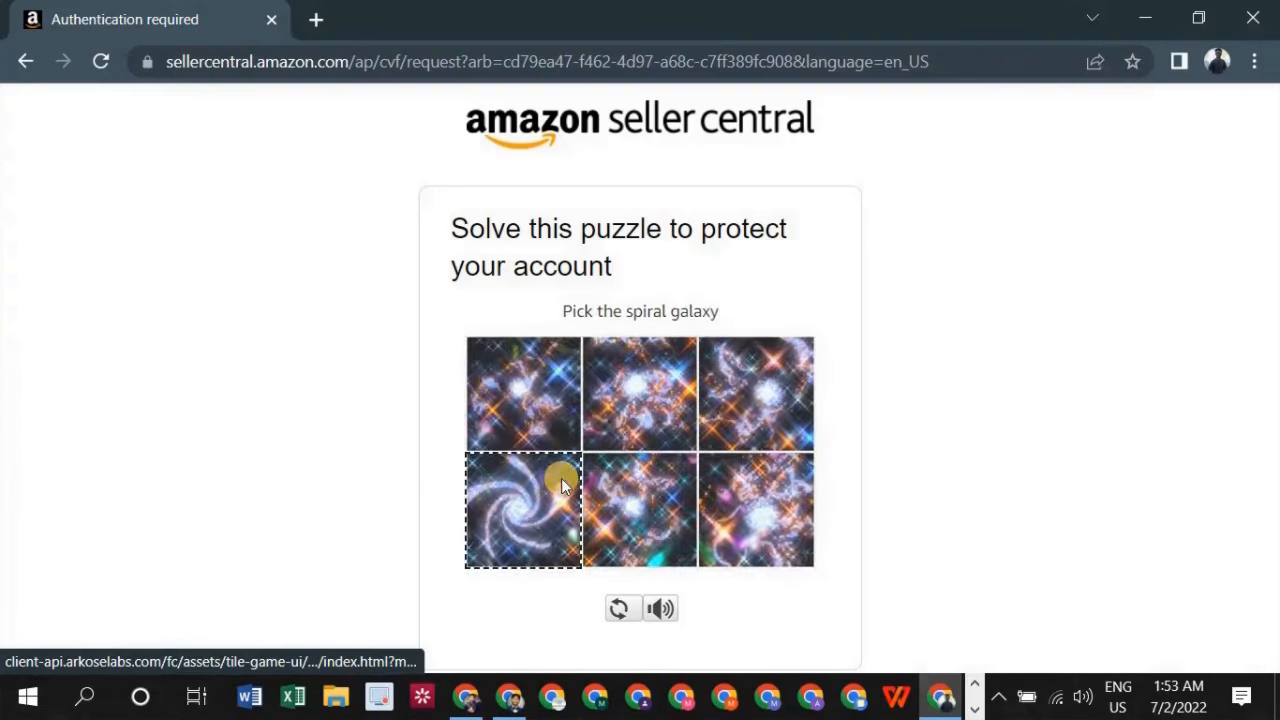
{"action": "left_click", "coordinate": [562, 485]}
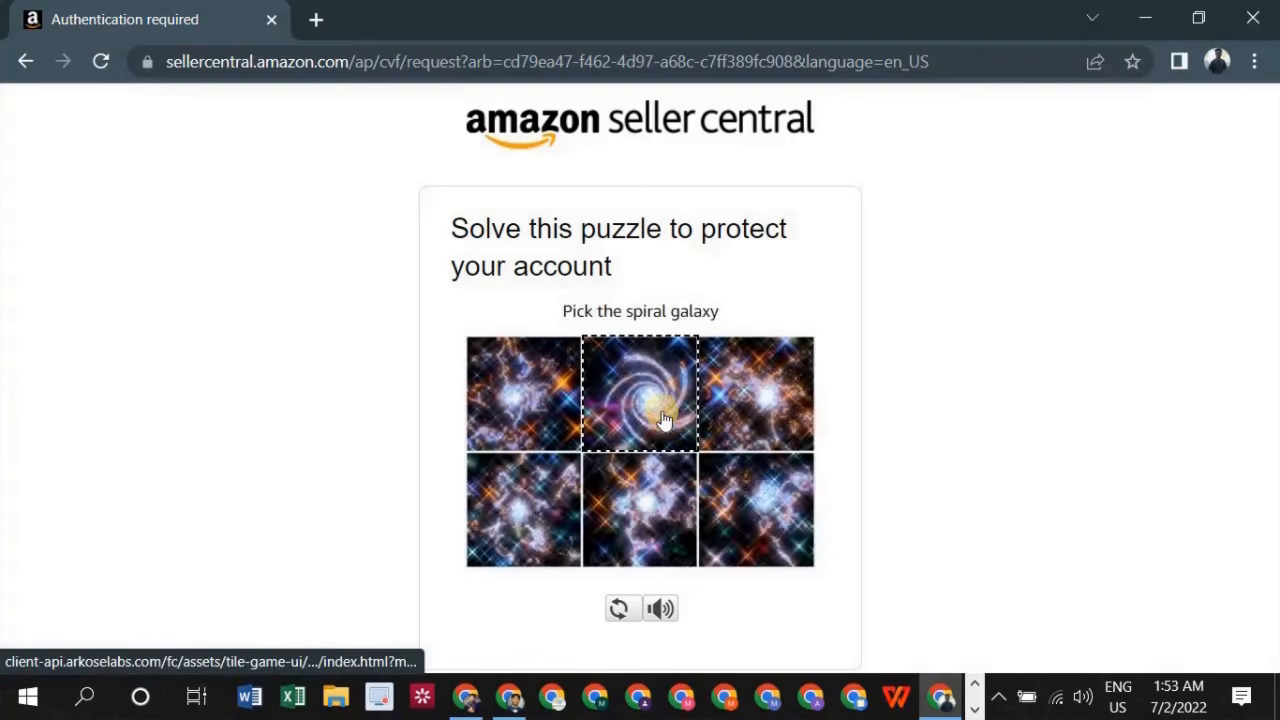
{"action": "left_click", "coordinate": [662, 411]}
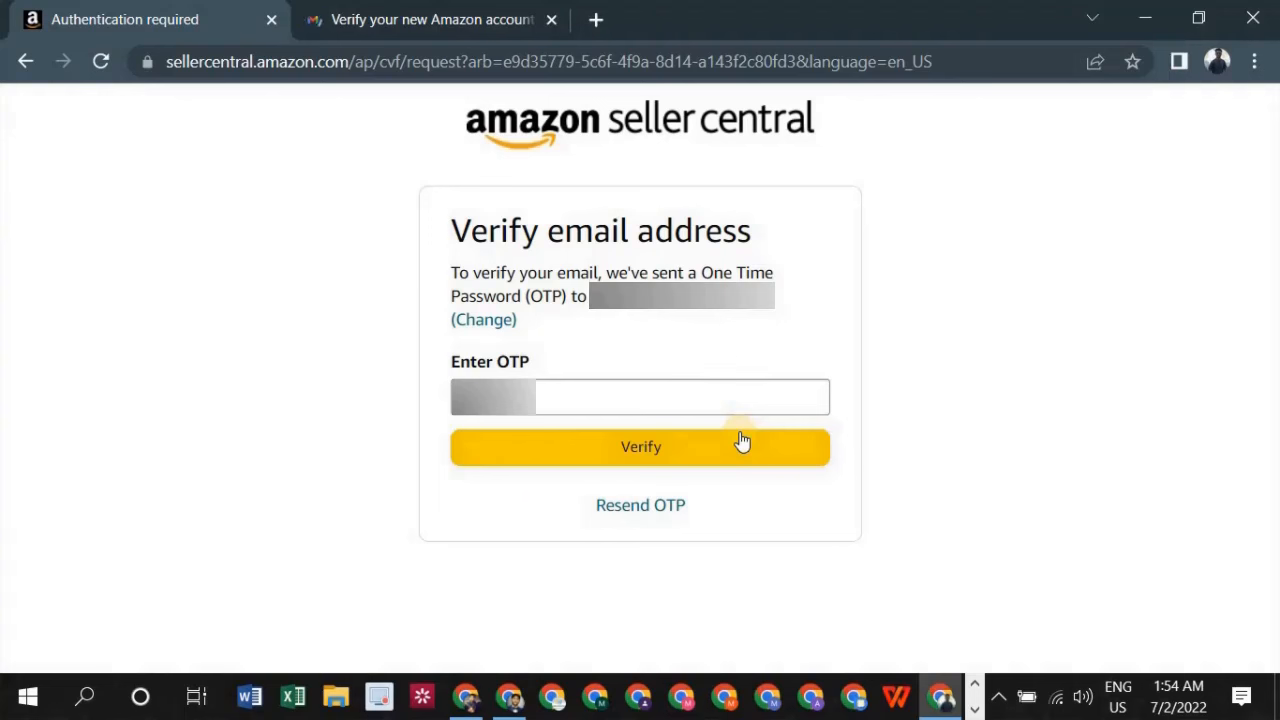
Step: Verify the e-mail address with the one-time password and close the verification e-mail's tab
{"action": "left_click", "coordinate": [682, 440]}
{"action": "left_click", "coordinate": [551, 20]}
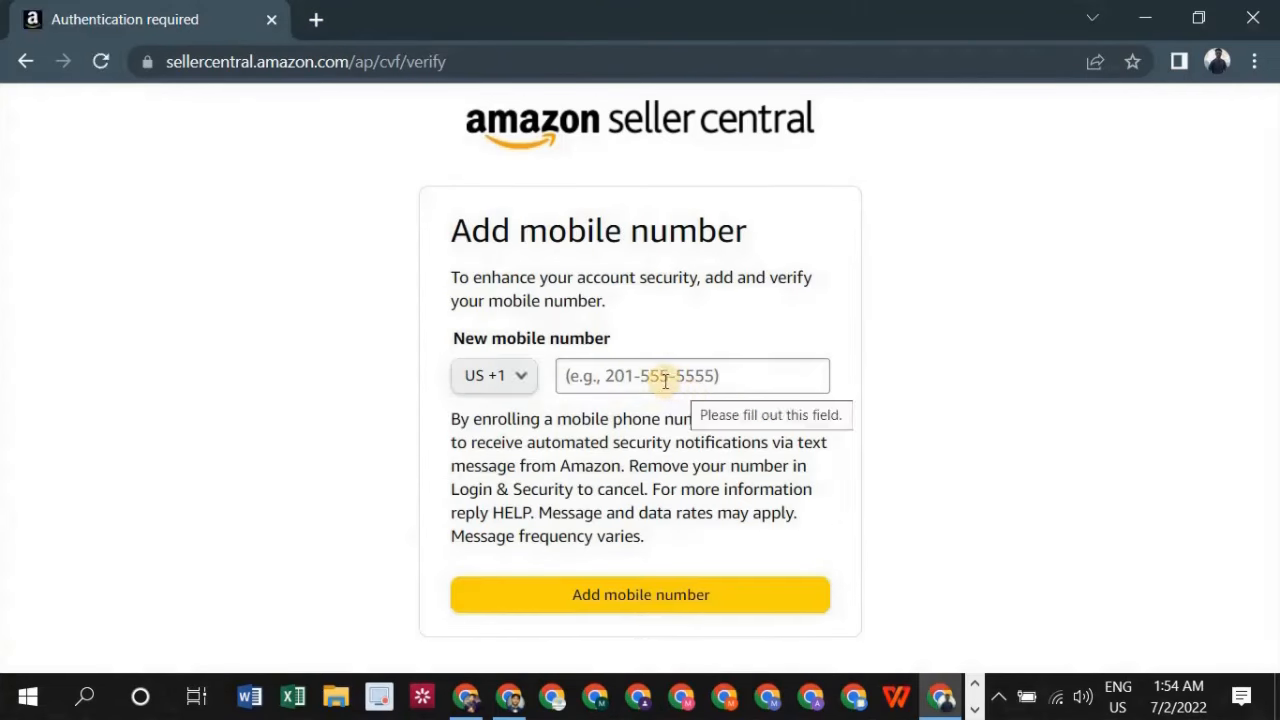
Step: Add the mobile number with country code GB +44 and submit its one-time password to create the account
{"action": "left_click", "coordinate": [528, 379]}
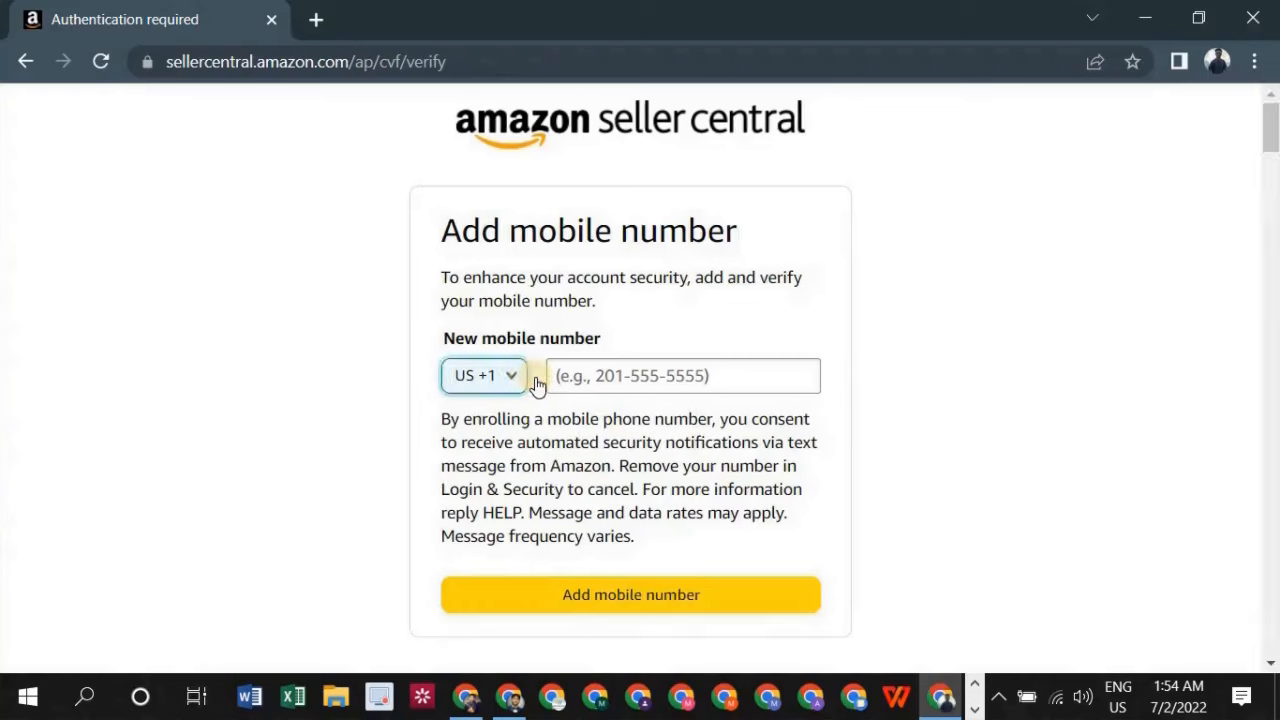
{"action": "left_click", "coordinate": [558, 470]}
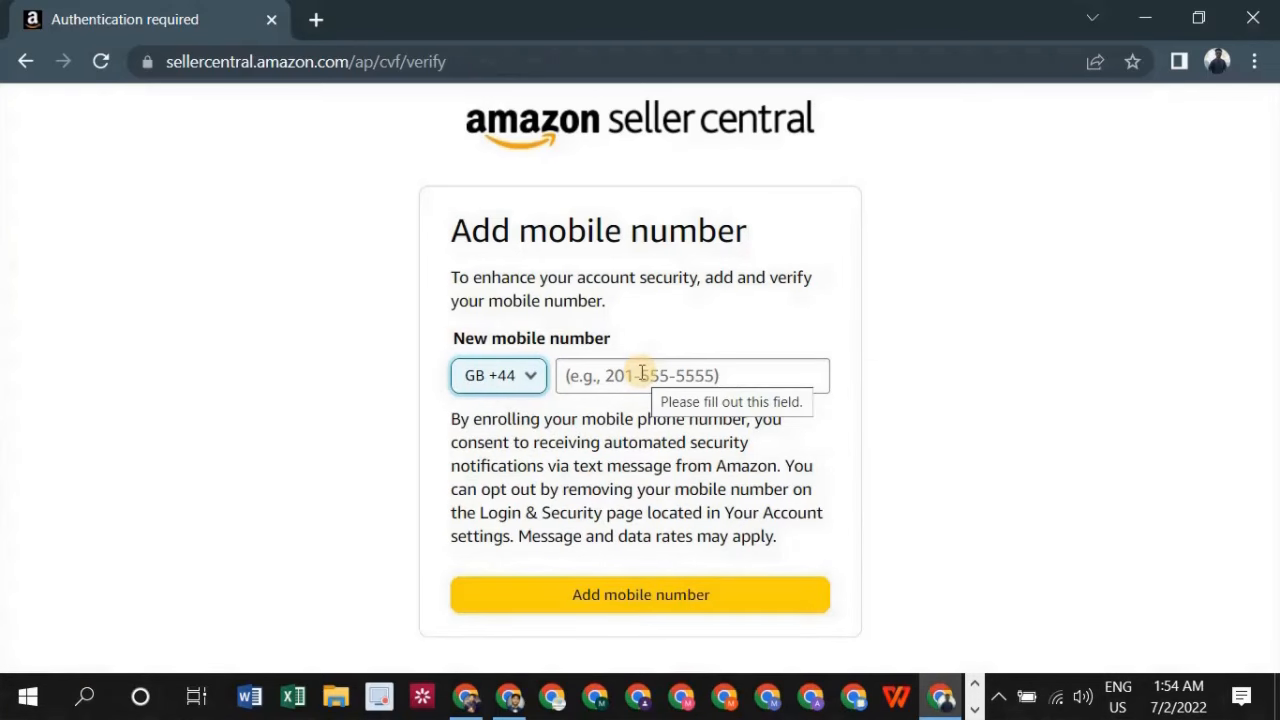
{"action": "left_click", "coordinate": [642, 373]}
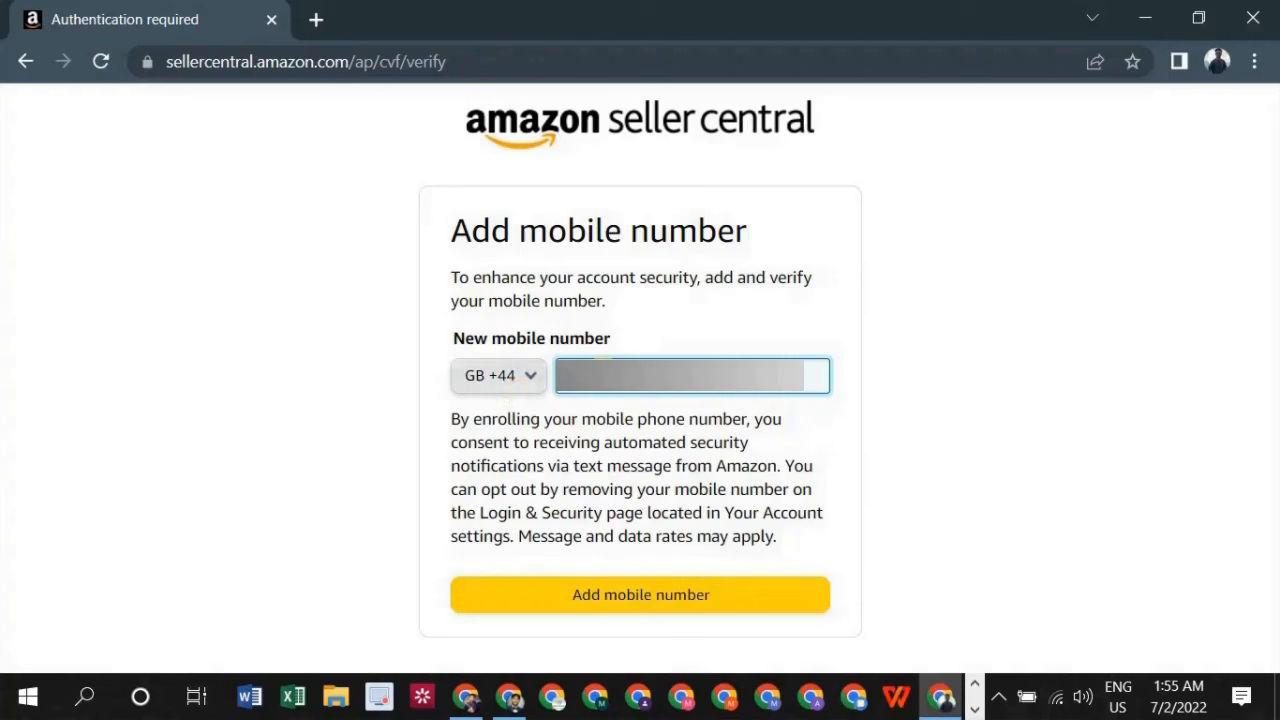
{"action": "left_click", "coordinate": [662, 604]}
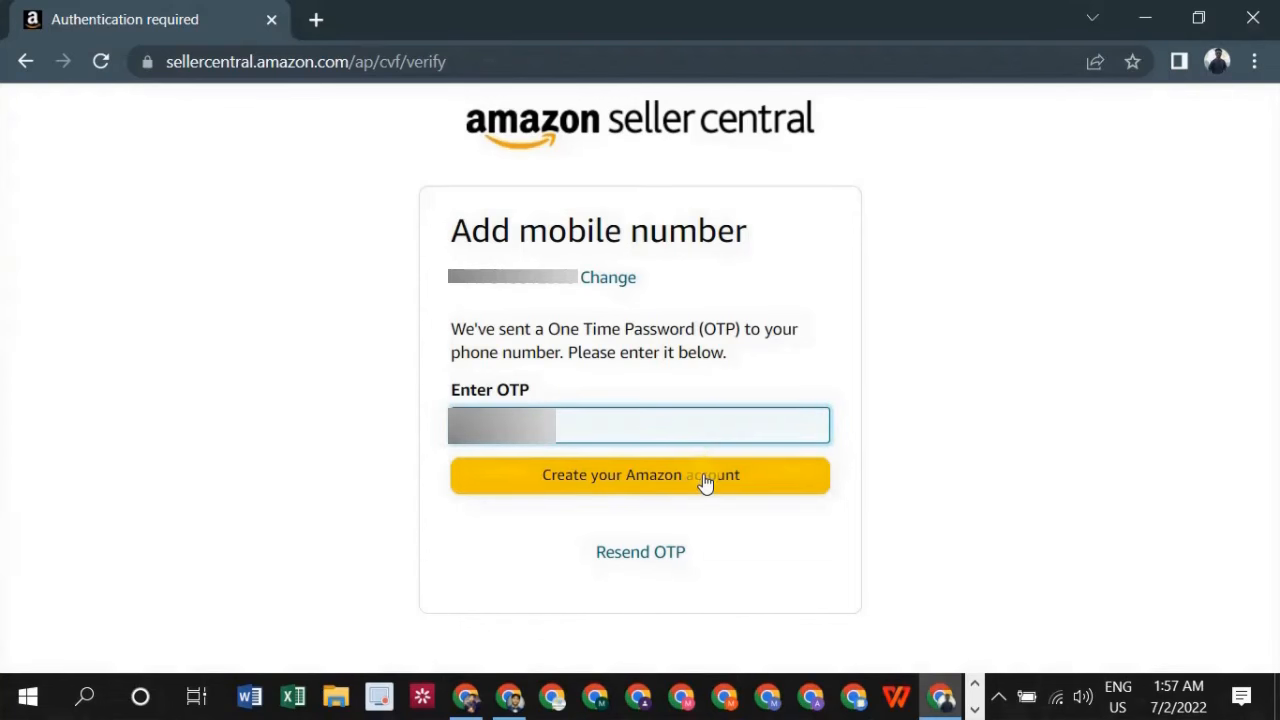
{"action": "left_click", "coordinate": [705, 480]}
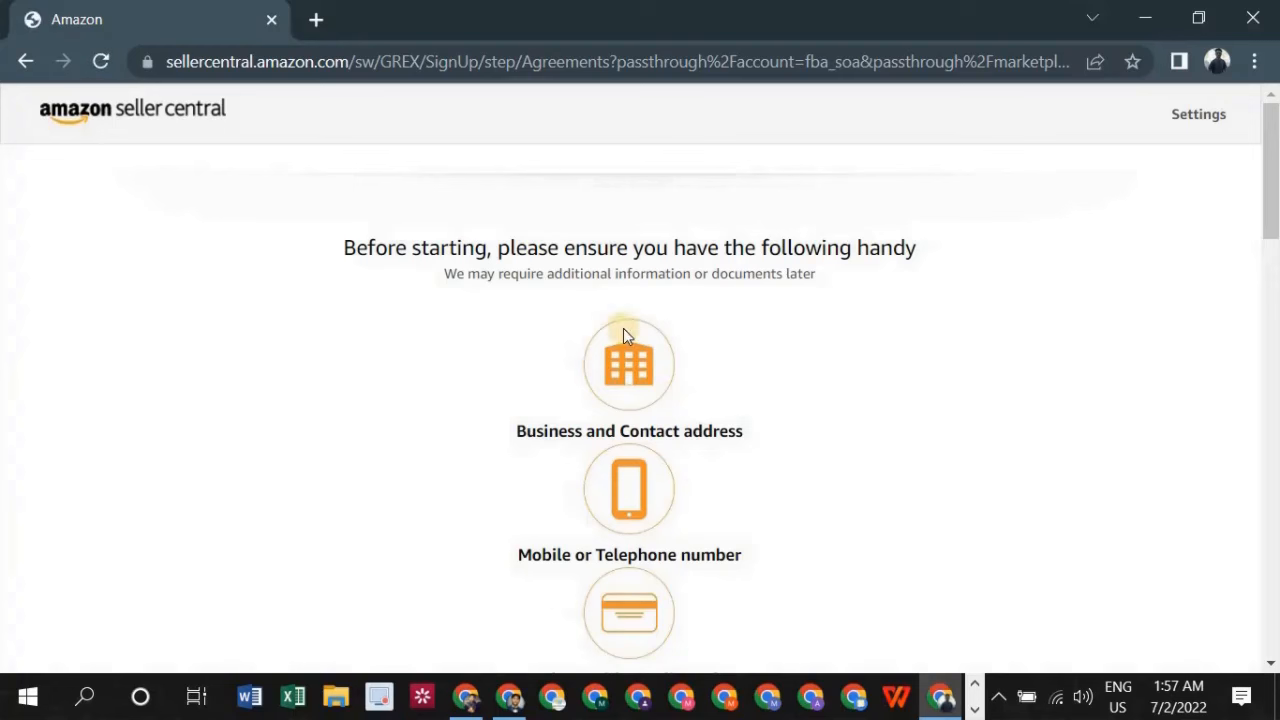
Step: Examine the list of information and documents required before starting, from the business and contact address to the identity details
{"action": "scroll", "coordinate": [652, 268], "scroll_direction": "down", "scroll_amount": 2}
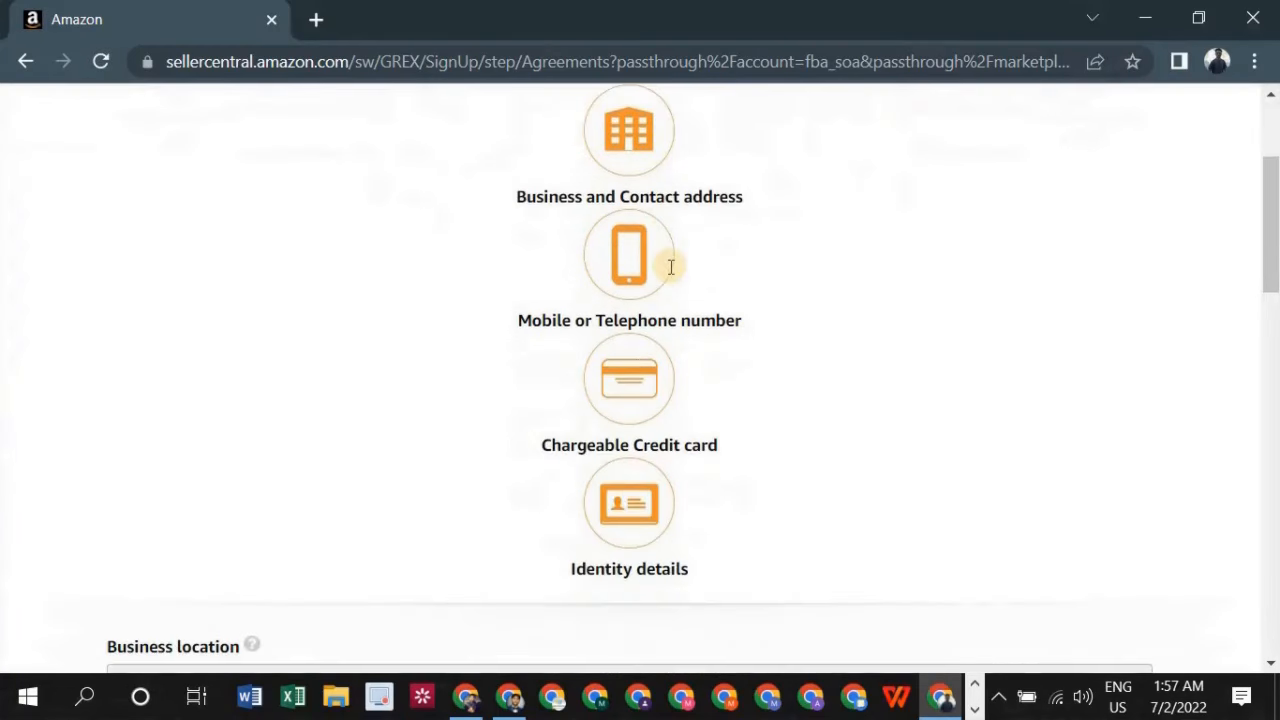
{"action": "scroll", "coordinate": [480, 245], "scroll_direction": "up", "scroll_amount": 2}
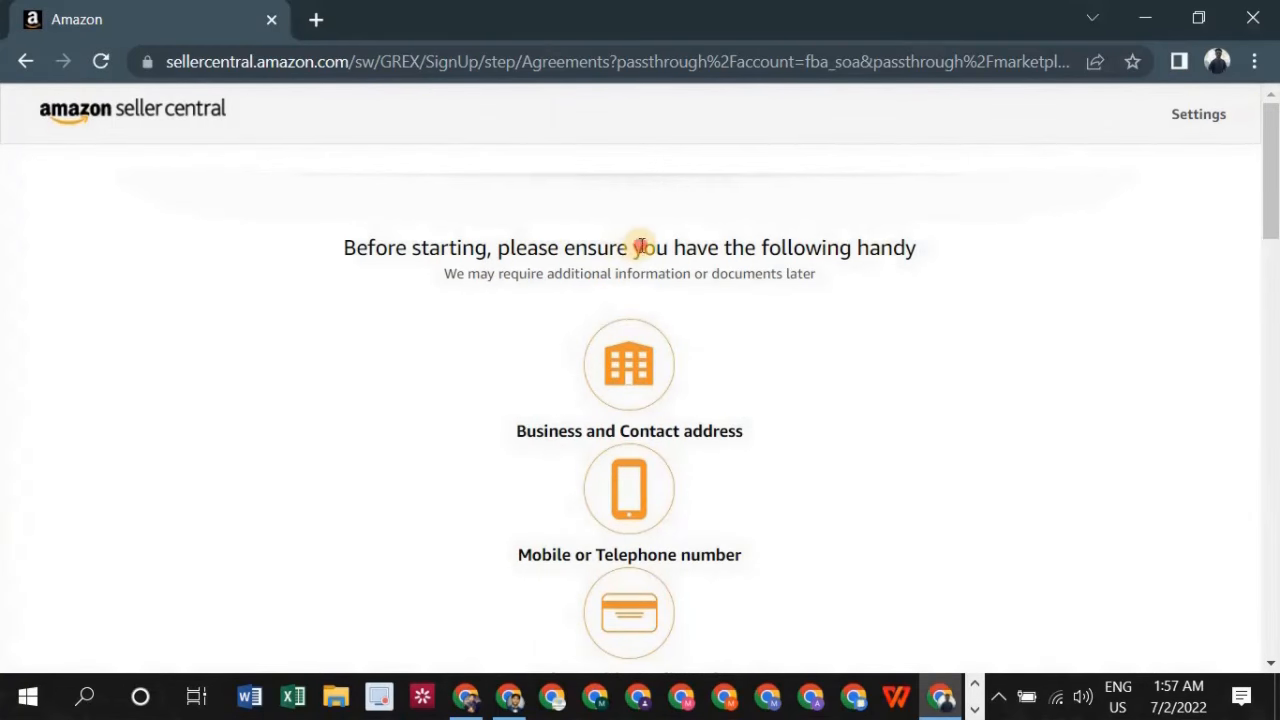
{"action": "left_click_drag", "start_coordinate": [642, 249], "coordinate": [891, 245]}
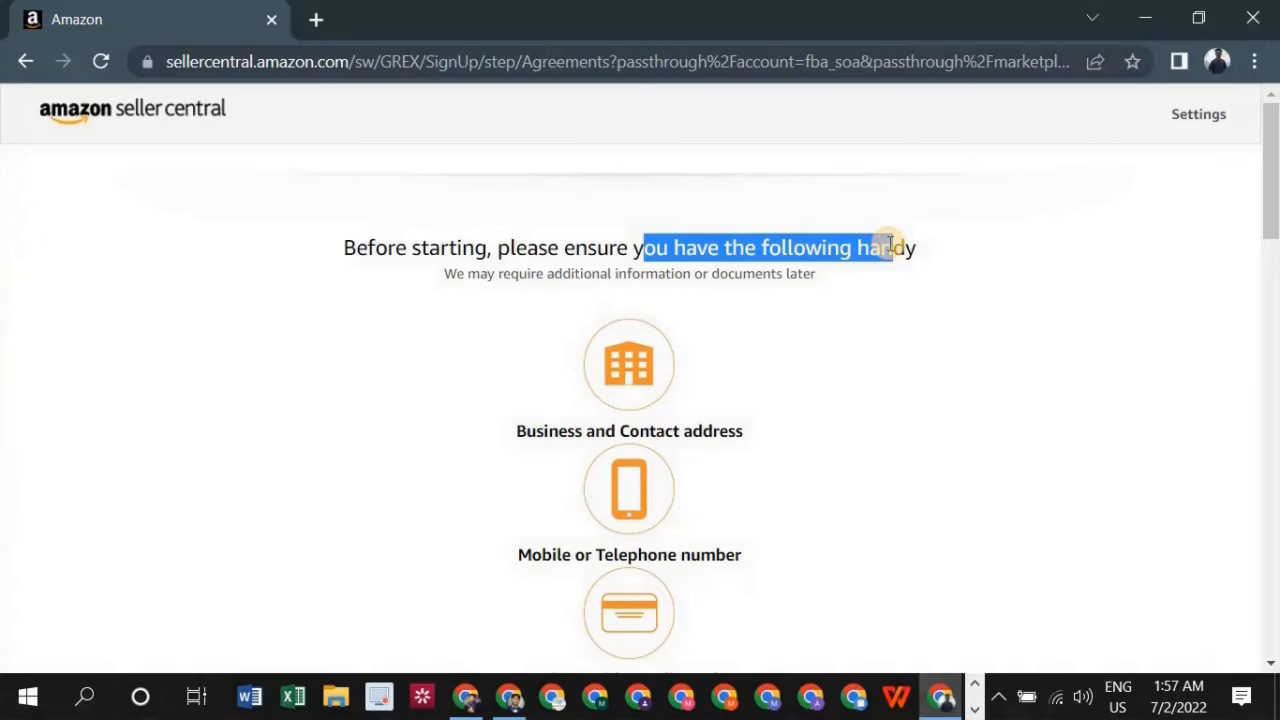
{"action": "scroll", "coordinate": [580, 194], "scroll_direction": "down", "scroll_amount": 1}
{"action": "left_click_drag", "start_coordinate": [592, 160], "coordinate": [783, 157]}
{"action": "left_click_drag", "start_coordinate": [616, 157], "coordinate": [815, 157]}
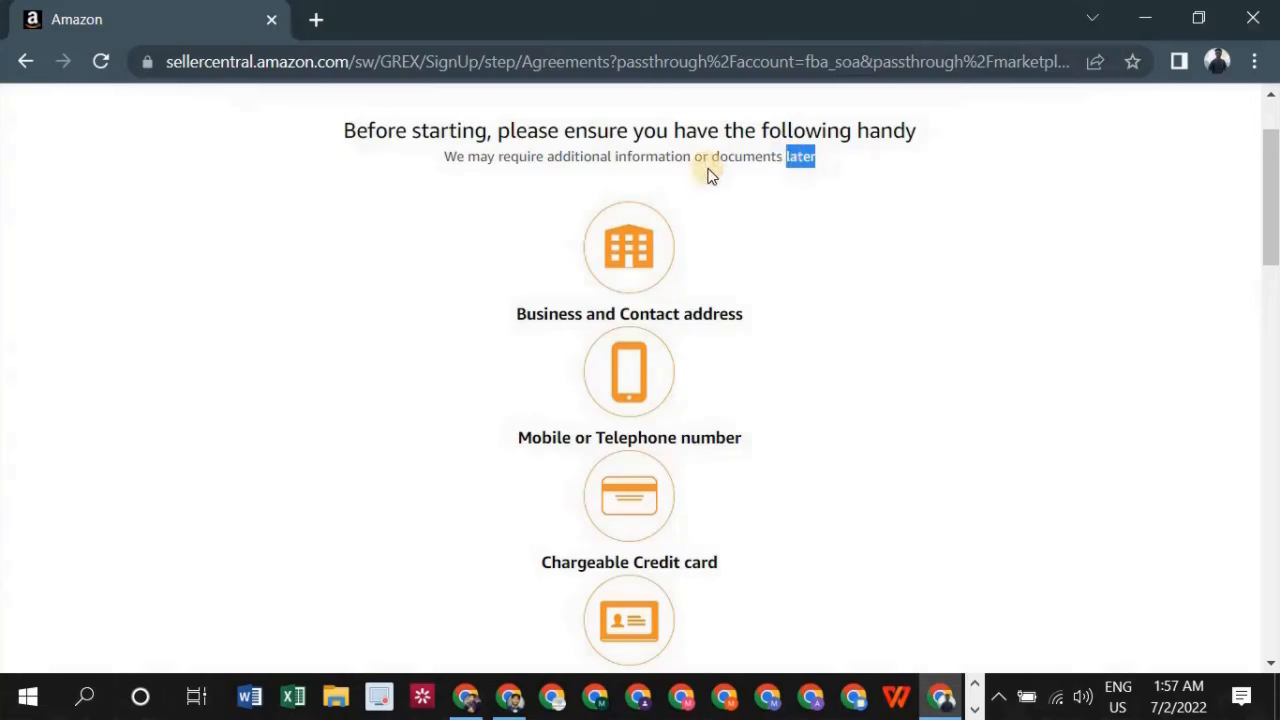
{"action": "left_click_drag", "start_coordinate": [632, 157], "coordinate": [783, 155]}
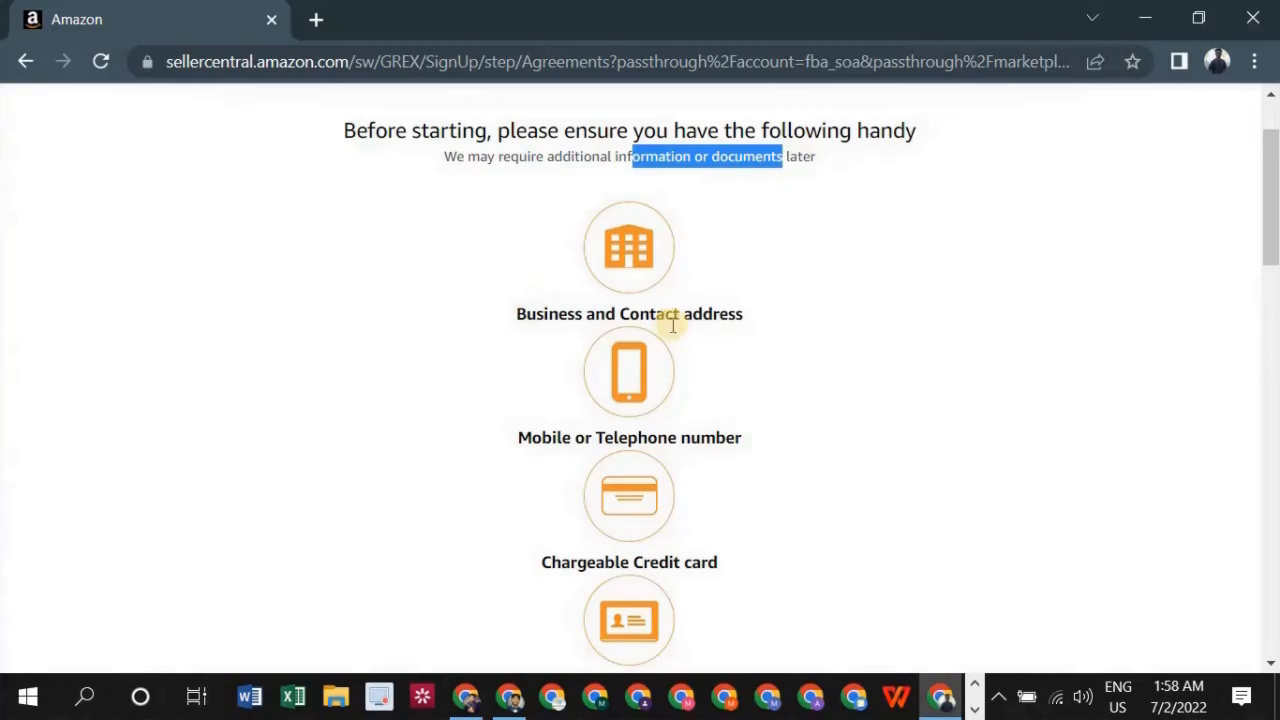
{"action": "scroll", "coordinate": [560, 326], "scroll_direction": "down", "scroll_amount": 1}
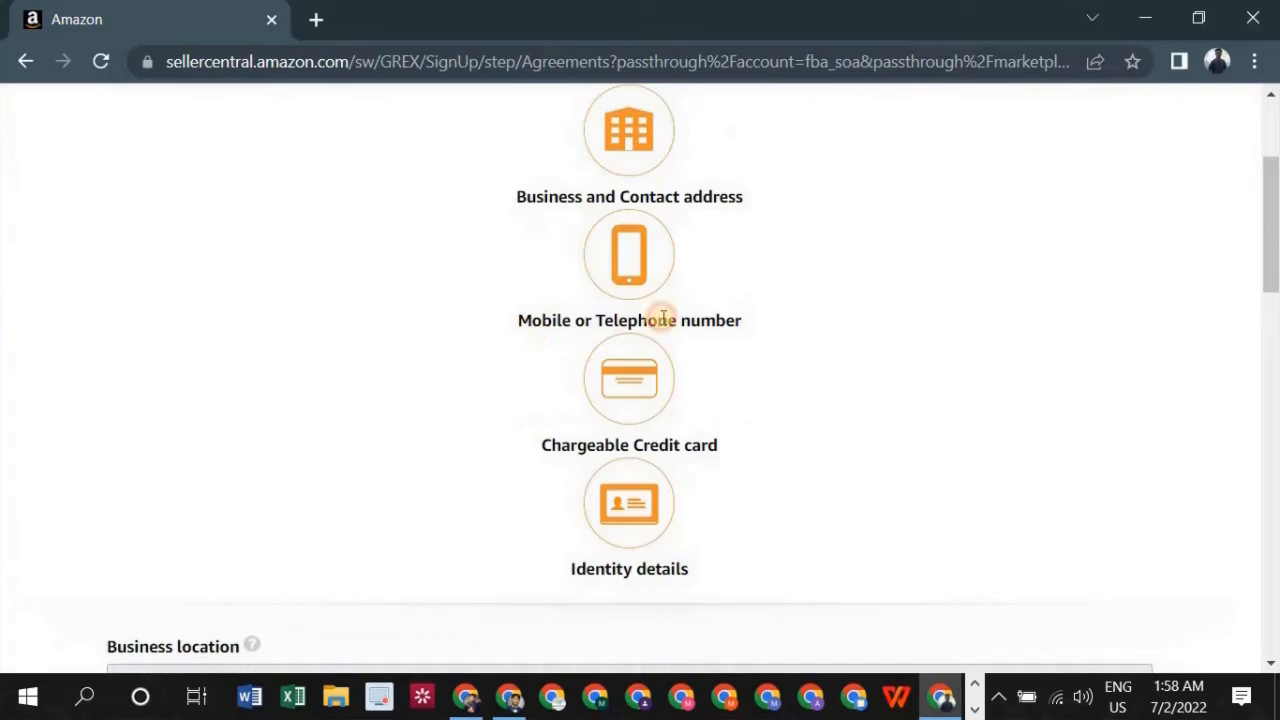
{"action": "left_click_drag", "start_coordinate": [663, 318], "coordinate": [518, 320]}
{"action": "left_click_drag", "start_coordinate": [566, 449], "coordinate": [717, 449]}
{"action": "scroll", "coordinate": [669, 477], "scroll_direction": "down", "scroll_amount": 1}
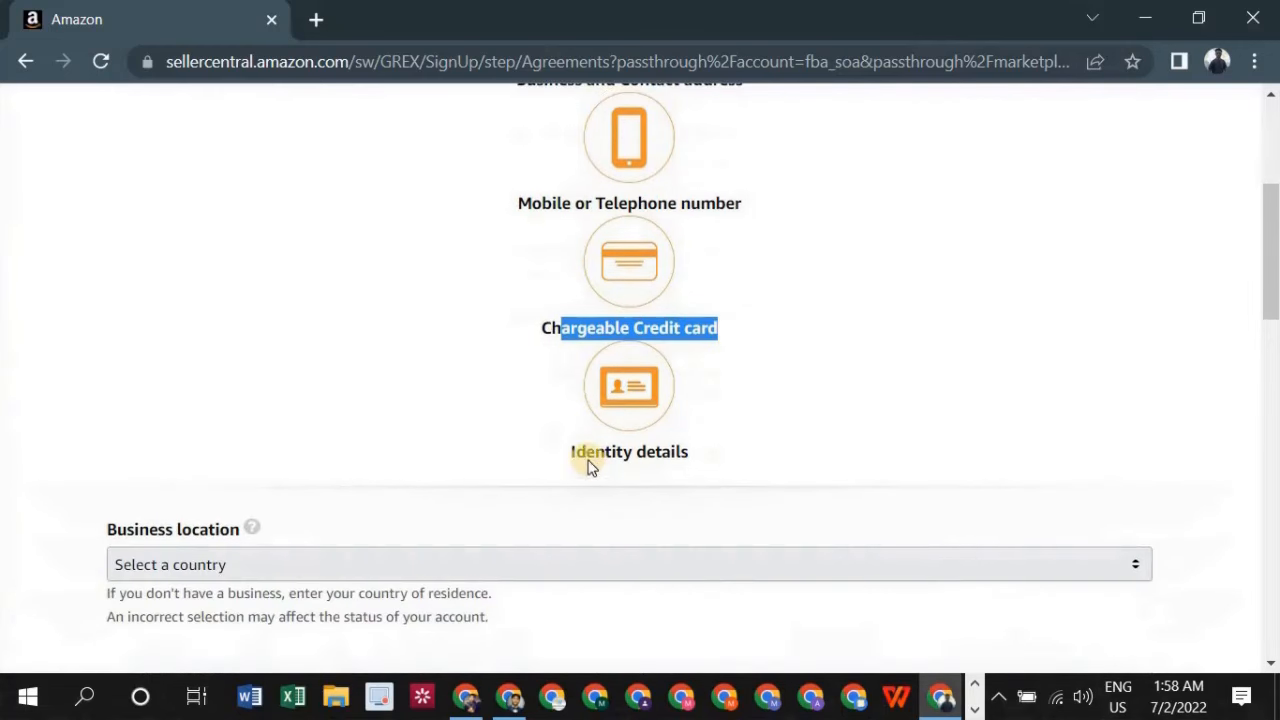
{"action": "left_click_drag", "start_coordinate": [577, 455], "coordinate": [722, 448]}
{"action": "scroll", "coordinate": [730, 440], "scroll_direction": "down", "scroll_amount": 1}
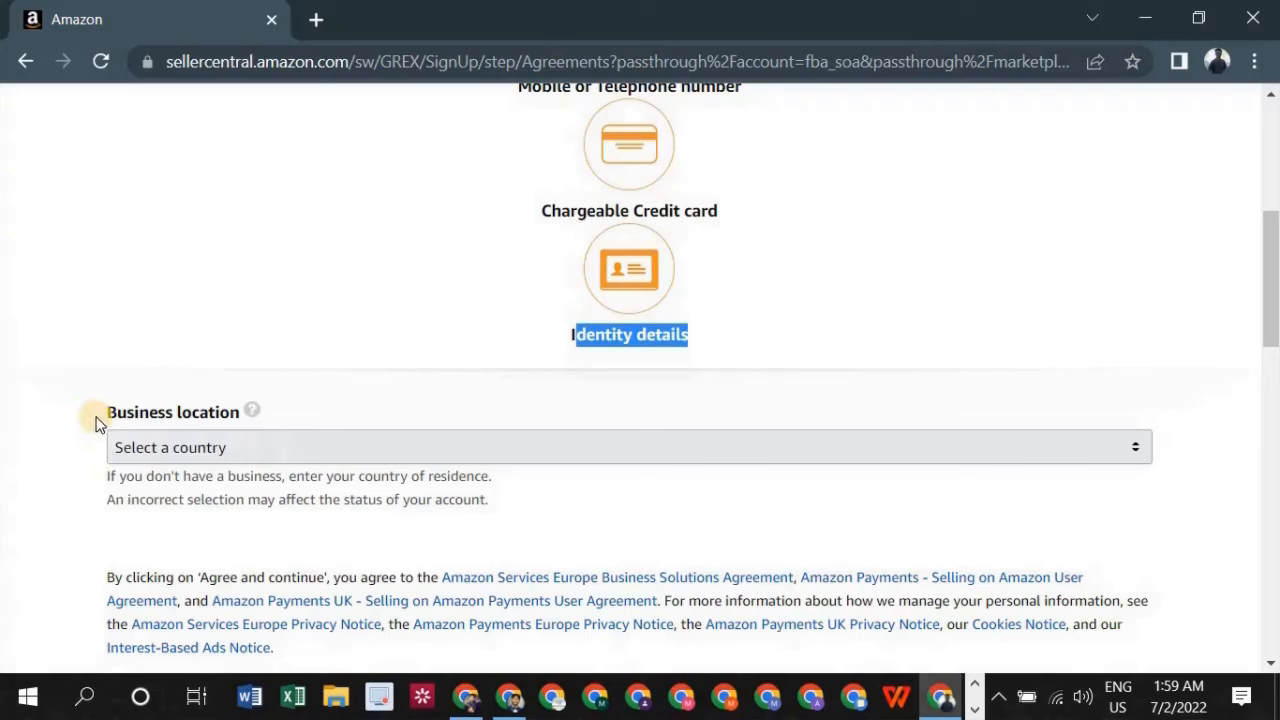
Step: Set the business location to United Kingdom
{"action": "left_click_drag", "start_coordinate": [97, 423], "coordinate": [177, 414]}
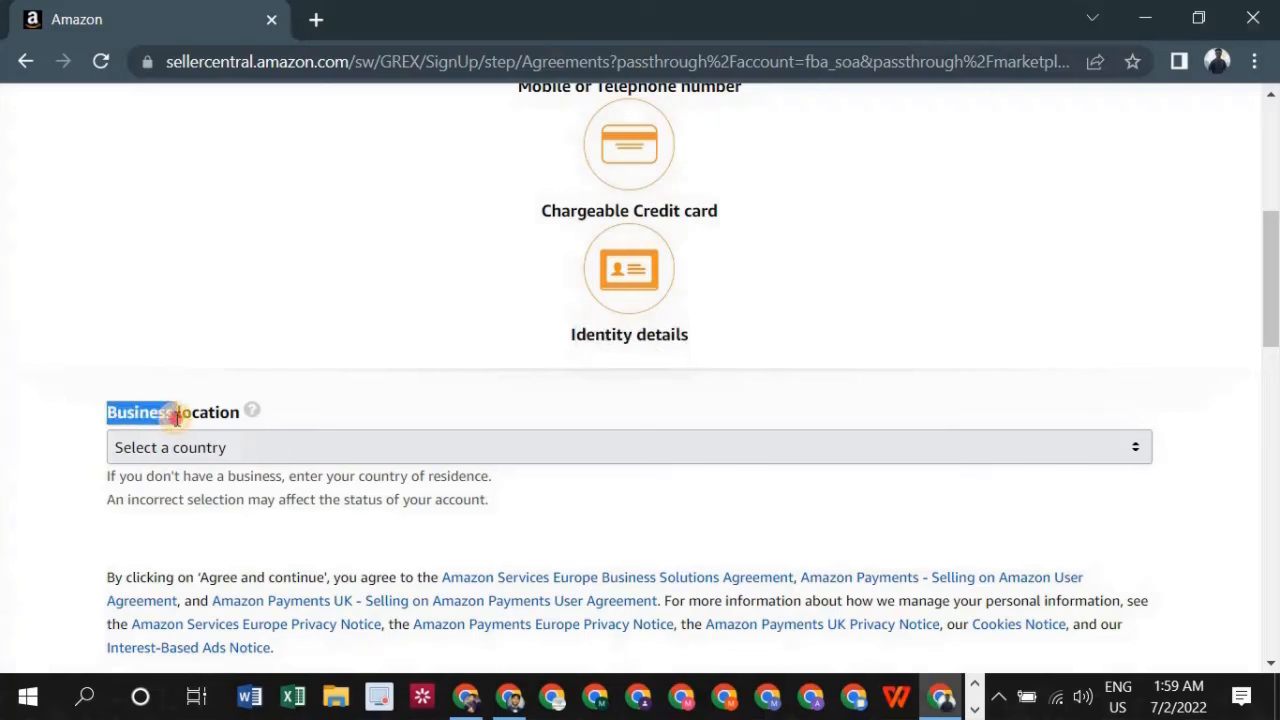
{"action": "left_click", "coordinate": [244, 447]}
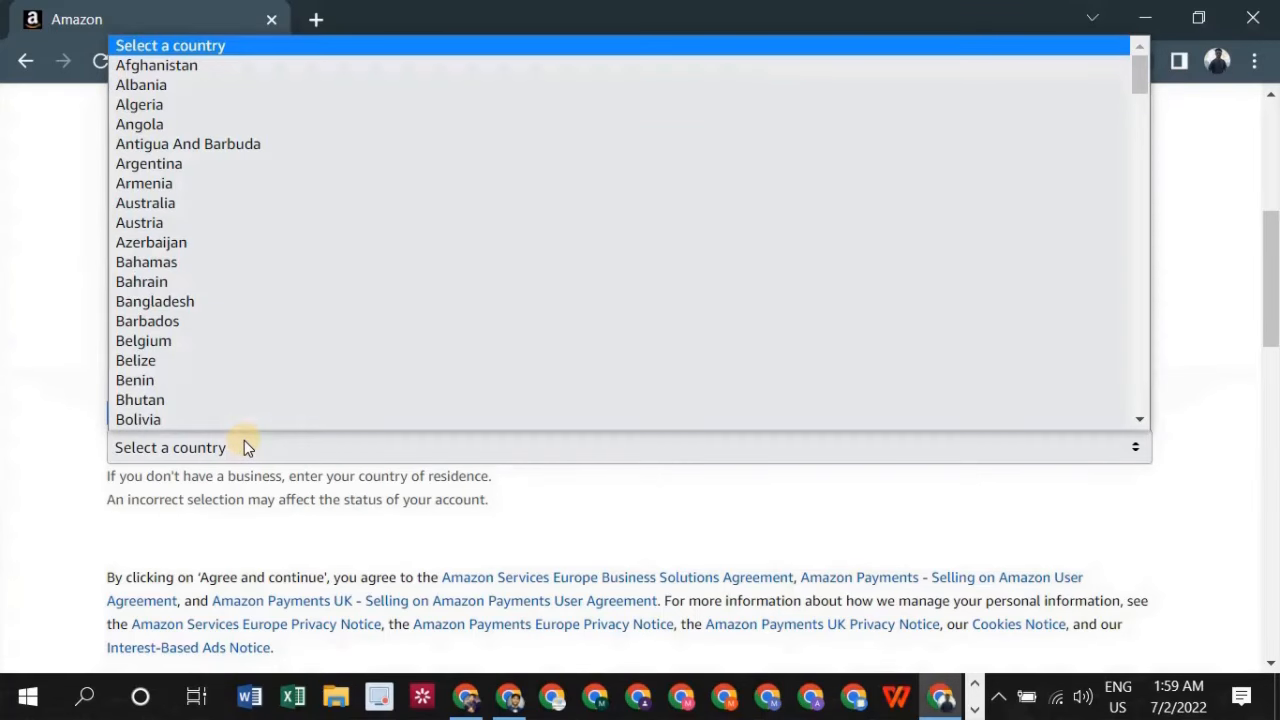
{"action": "type", "text": "un"}
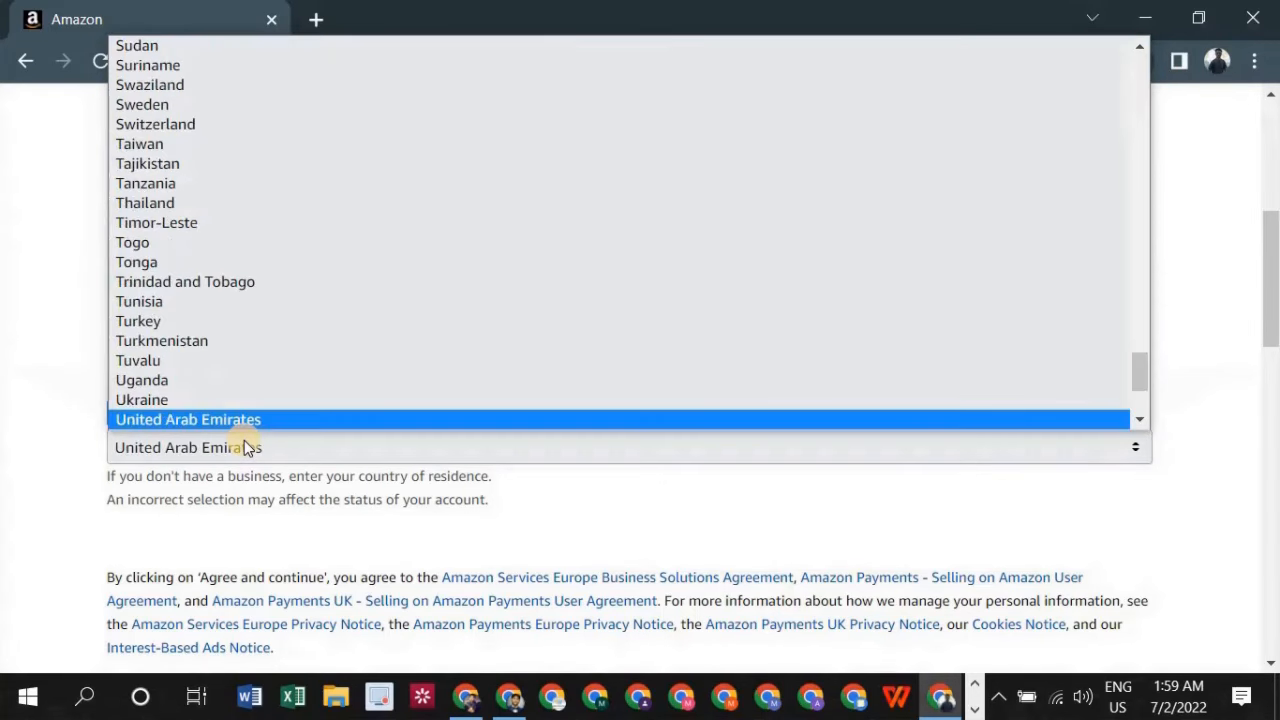
{"action": "scroll", "coordinate": [233, 402], "scroll_direction": "down", "scroll_amount": 3}
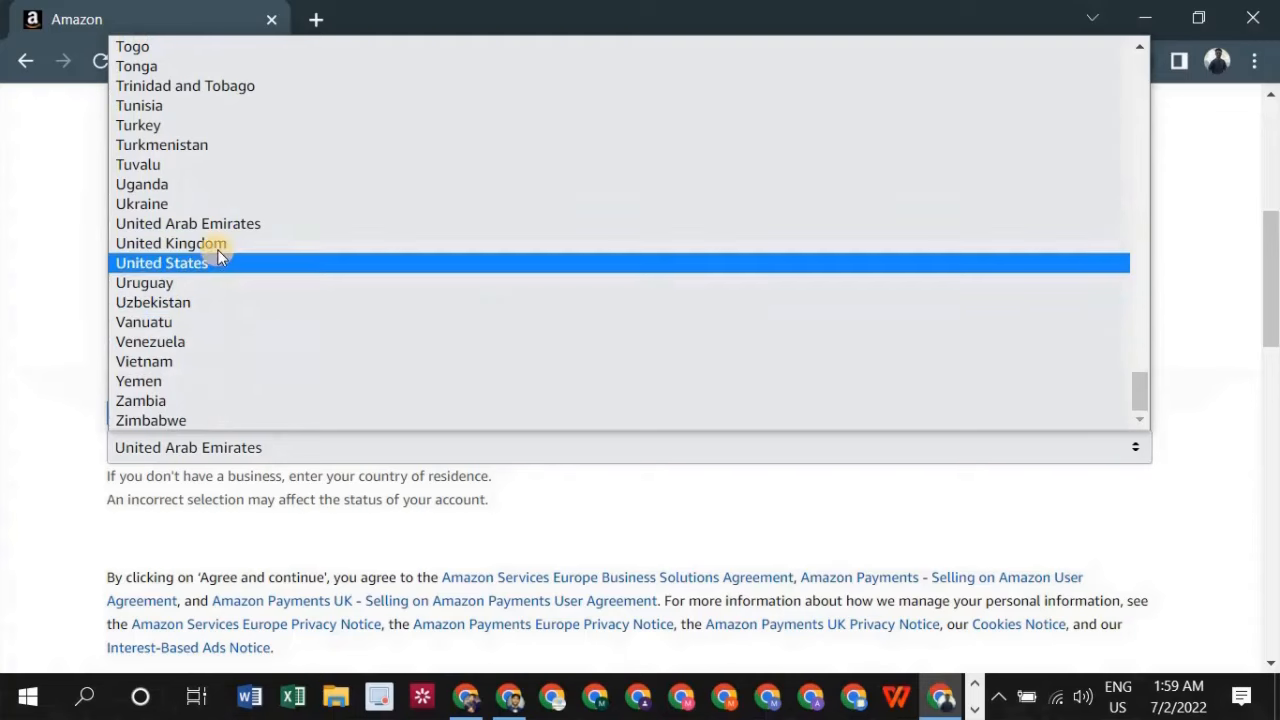
{"action": "left_click", "coordinate": [217, 245]}
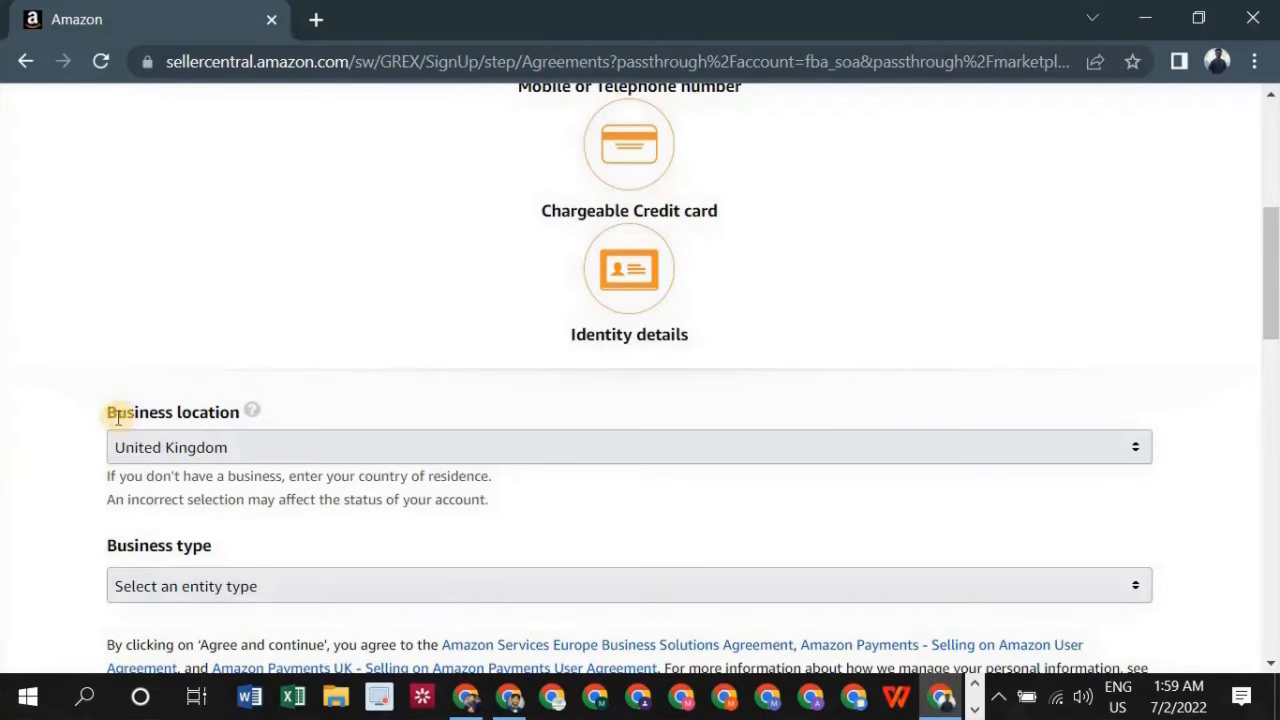
Step: Set the business type to Privately-owned business and dismiss the notice about the selection
{"action": "scroll", "coordinate": [235, 450], "scroll_direction": "down", "scroll_amount": 2}
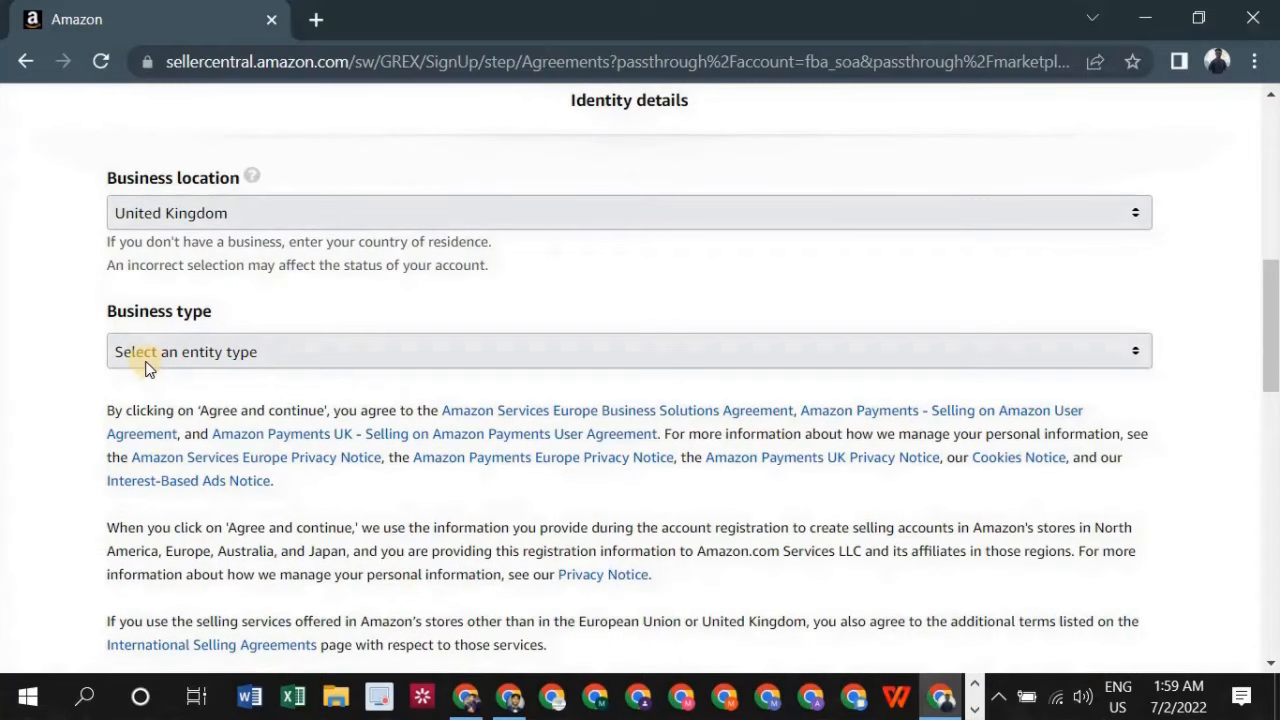
{"action": "left_click", "coordinate": [232, 358]}
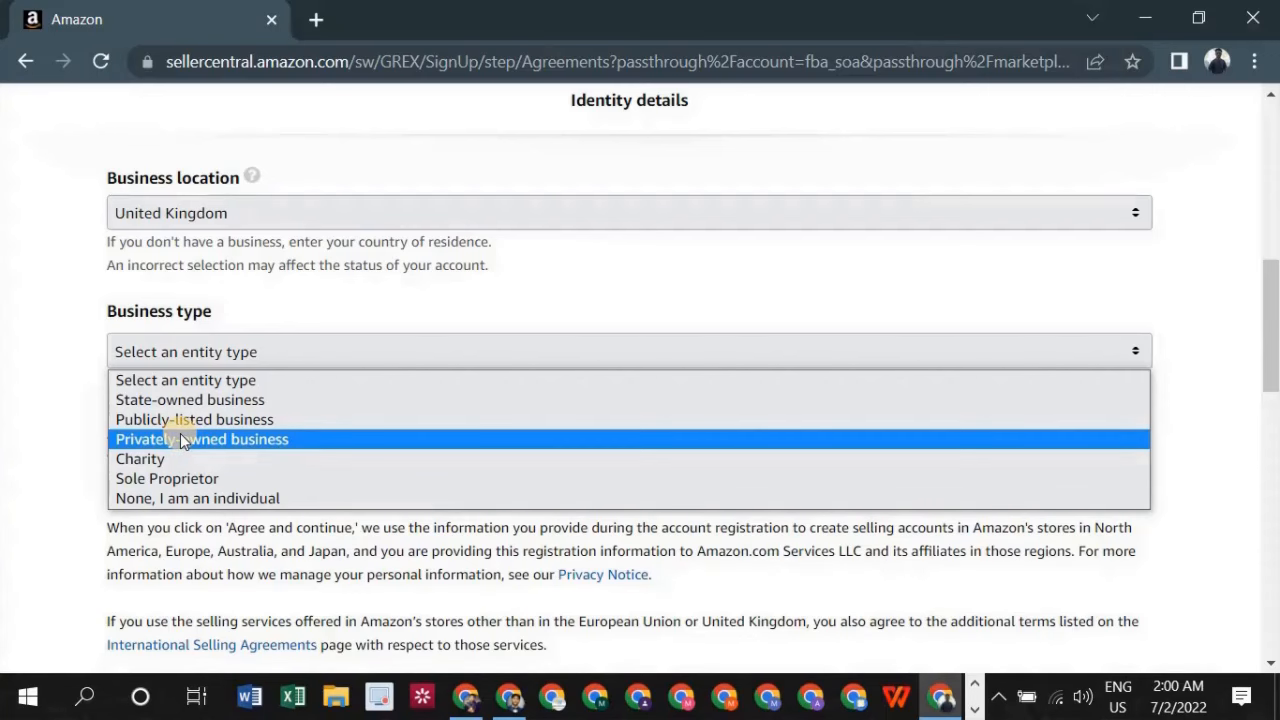
{"action": "left_click", "coordinate": [183, 441]}
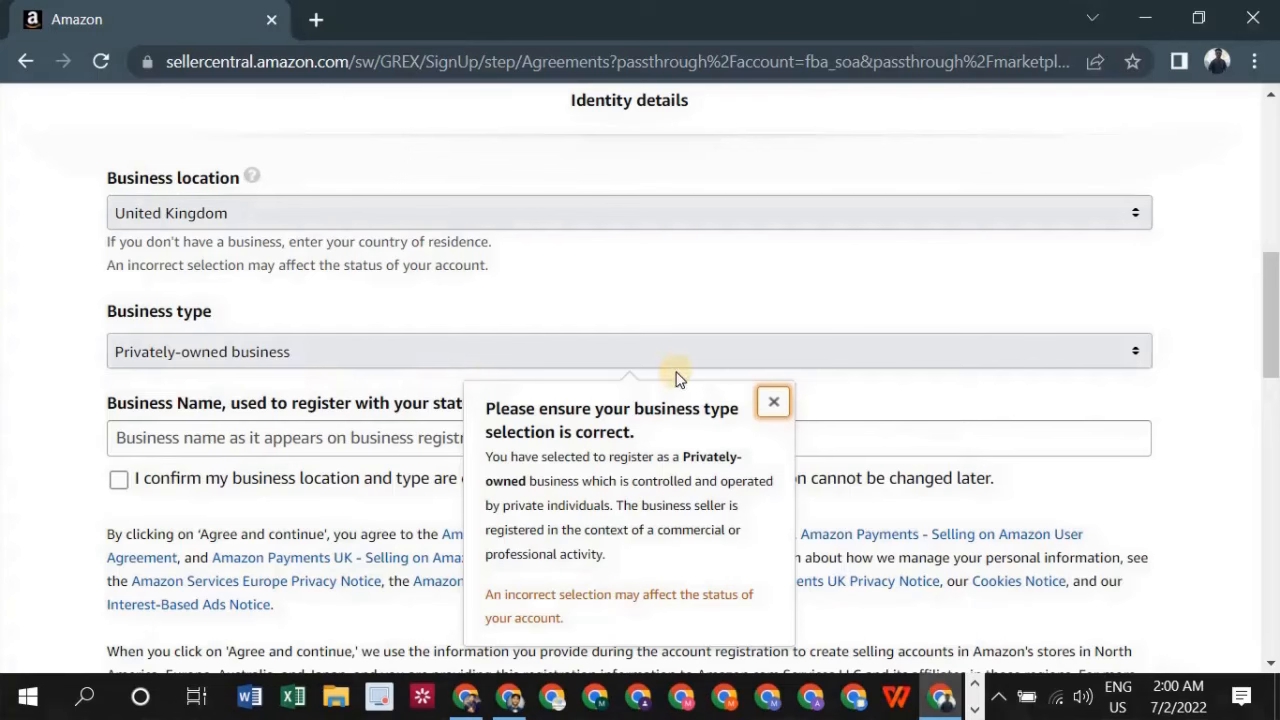
{"action": "left_click", "coordinate": [374, 403]}
{"action": "scroll", "coordinate": [374, 403], "scroll_direction": "down", "scroll_amount": 1}
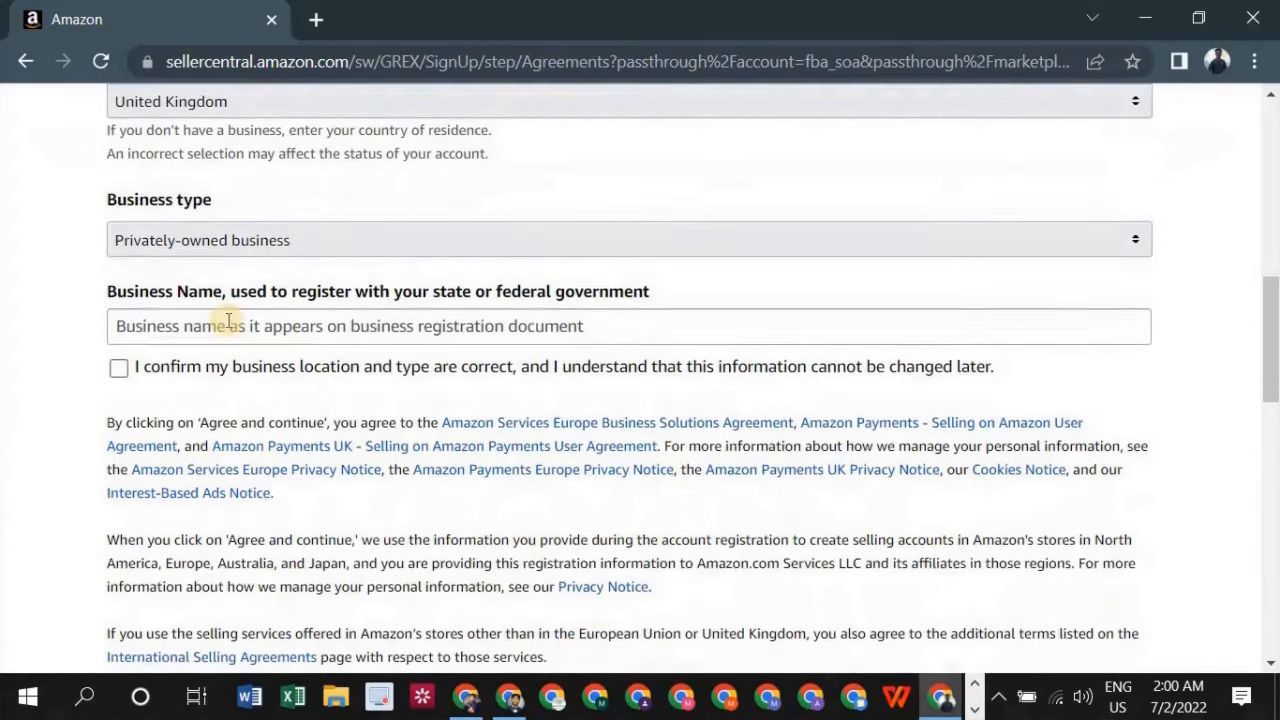
Step: Enter the business name as registered with the government and confirm that the business location and type are correct
{"action": "left_click_drag", "start_coordinate": [134, 286], "coordinate": [665, 290]}
{"action": "left_click", "coordinate": [598, 283]}
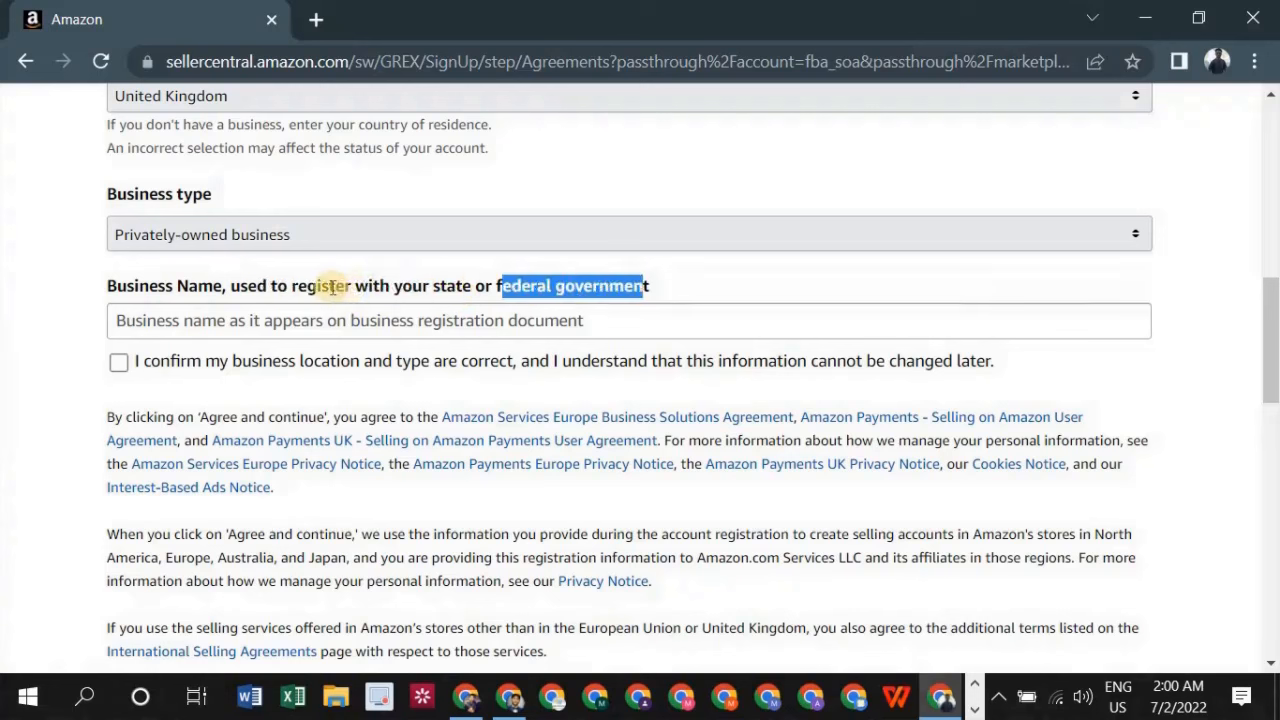
{"action": "left_click_drag", "start_coordinate": [238, 286], "coordinate": [180, 322]}
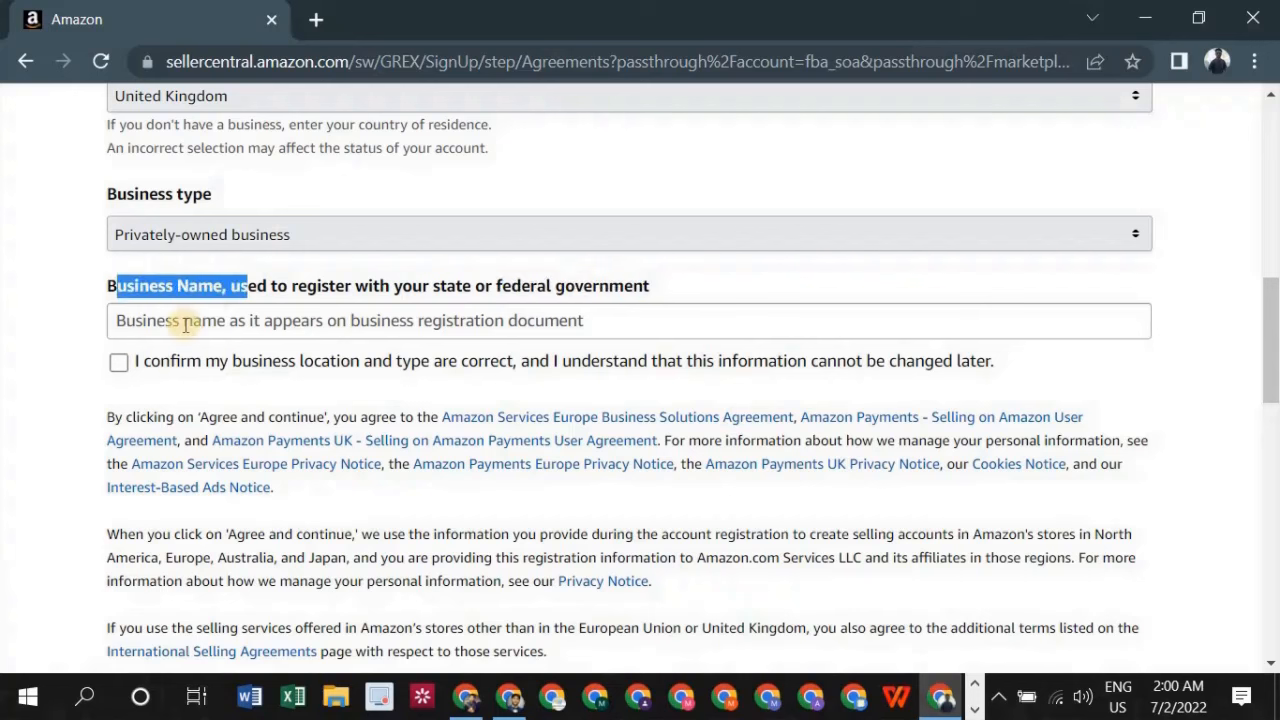
{"action": "left_click", "coordinate": [135, 369]}
{"action": "left_click", "coordinate": [135, 369]}
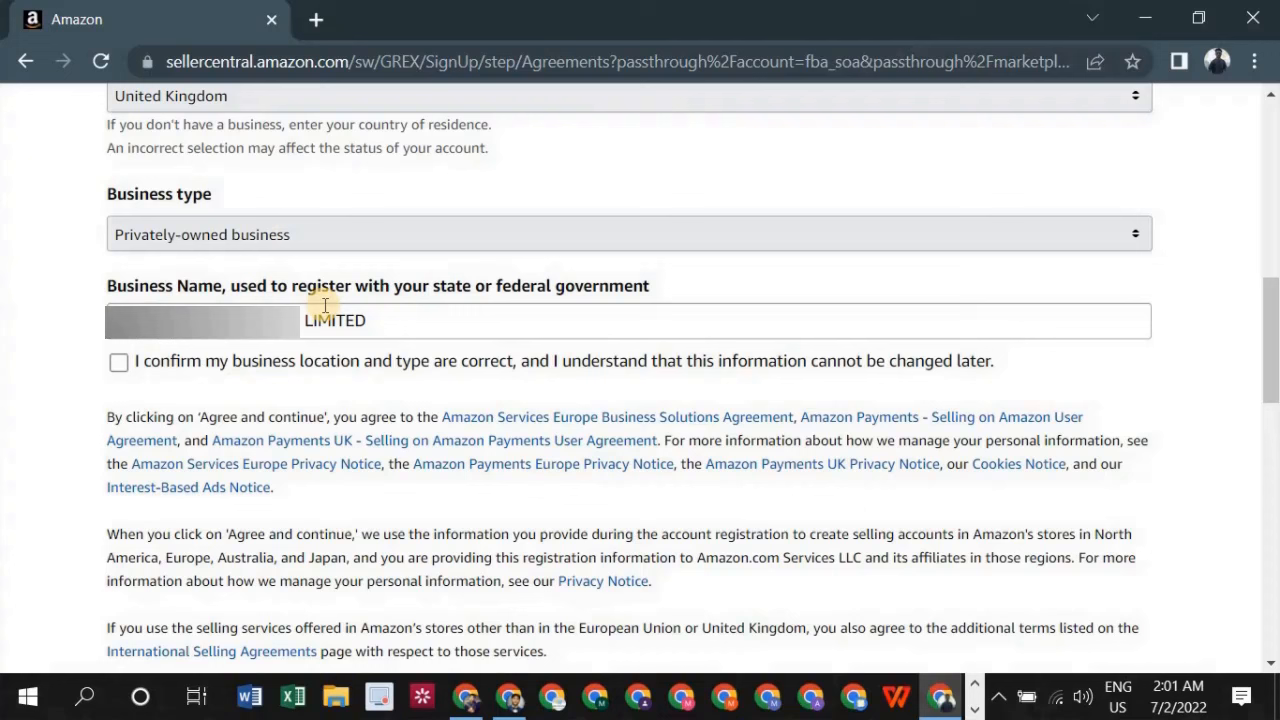
{"action": "left_click", "coordinate": [257, 360]}
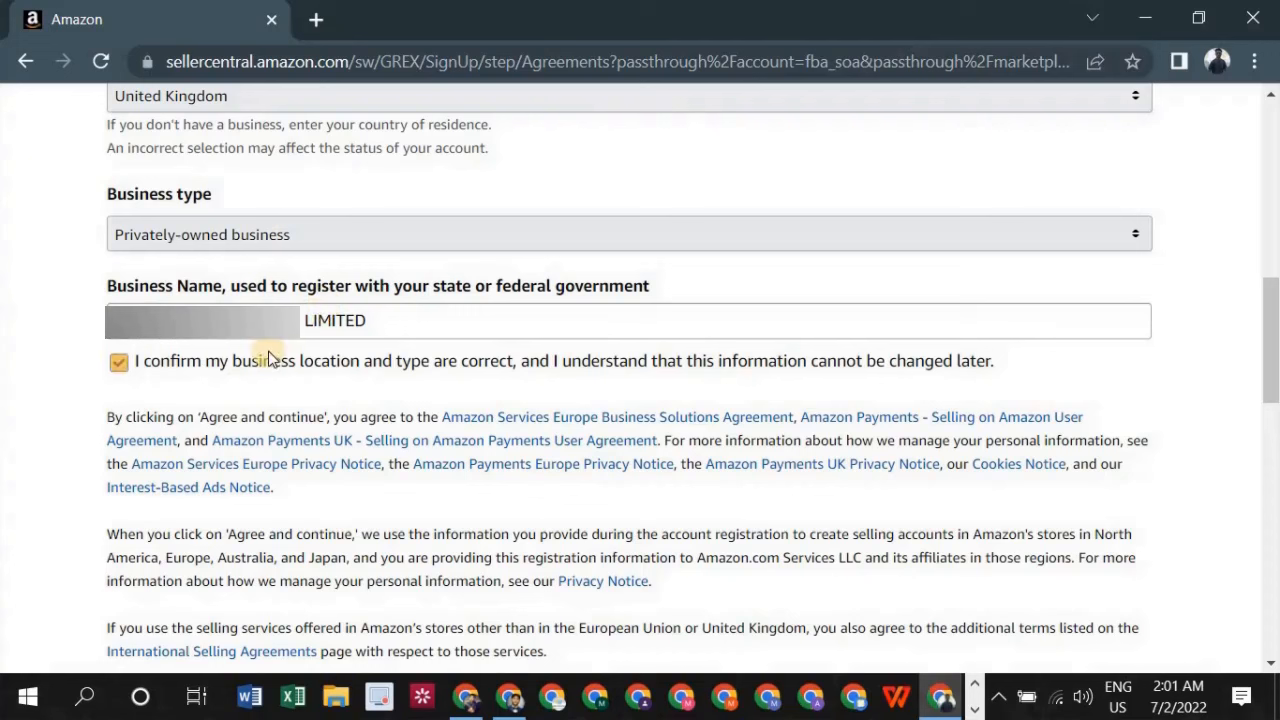
{"action": "left_click", "coordinate": [119, 360]}
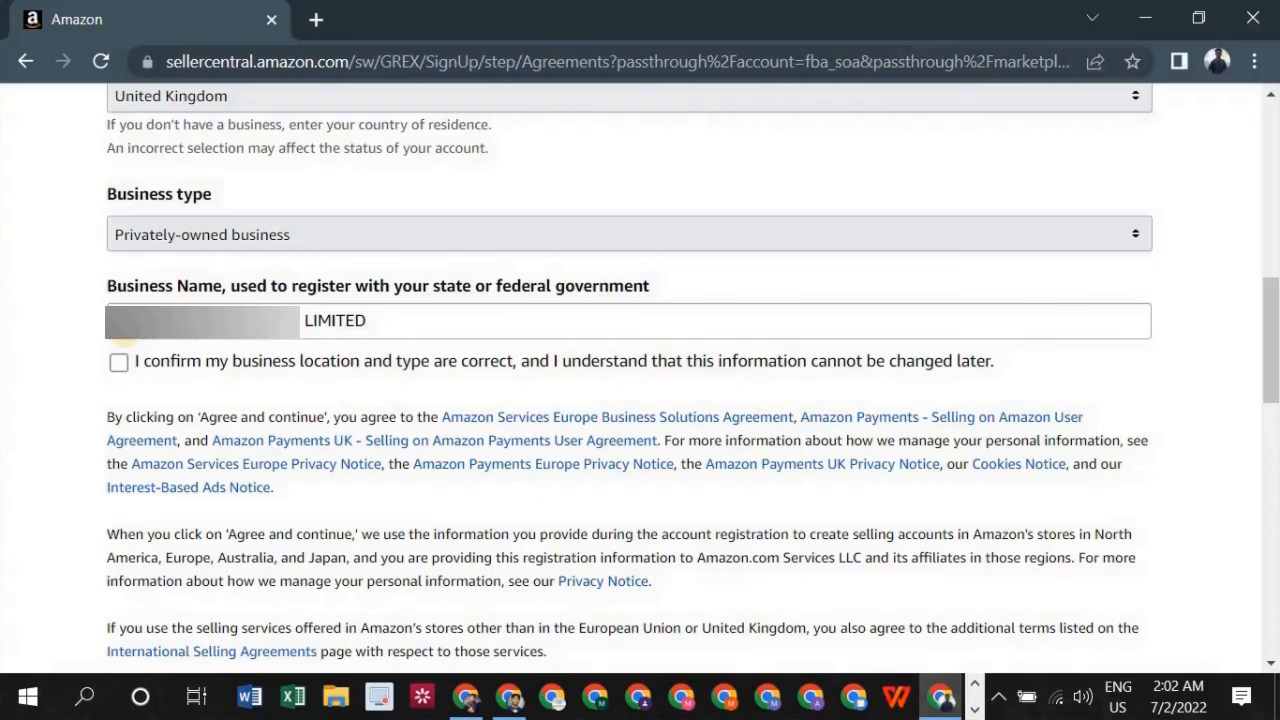
{"action": "left_click", "coordinate": [146, 363]}
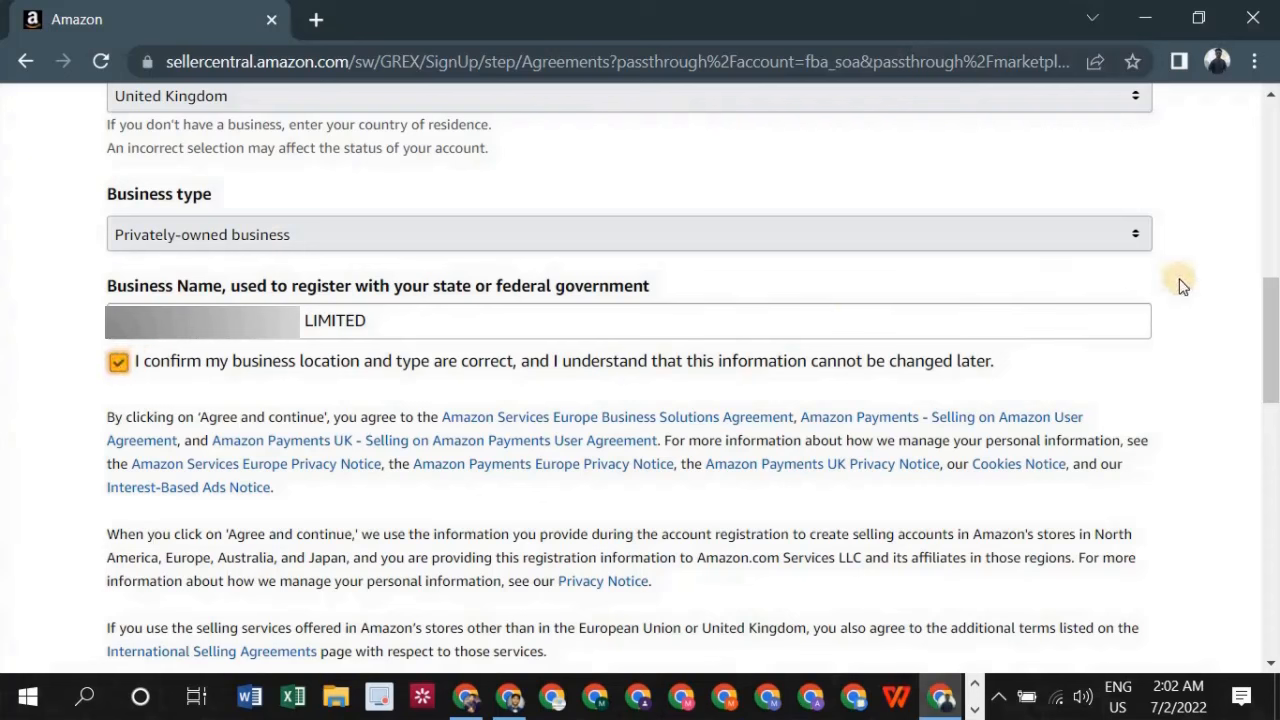
Step: Agree to the terms below the business details and continue to the business information form
{"action": "left_click_drag", "start_coordinate": [1269, 287], "coordinate": [1272, 455]}
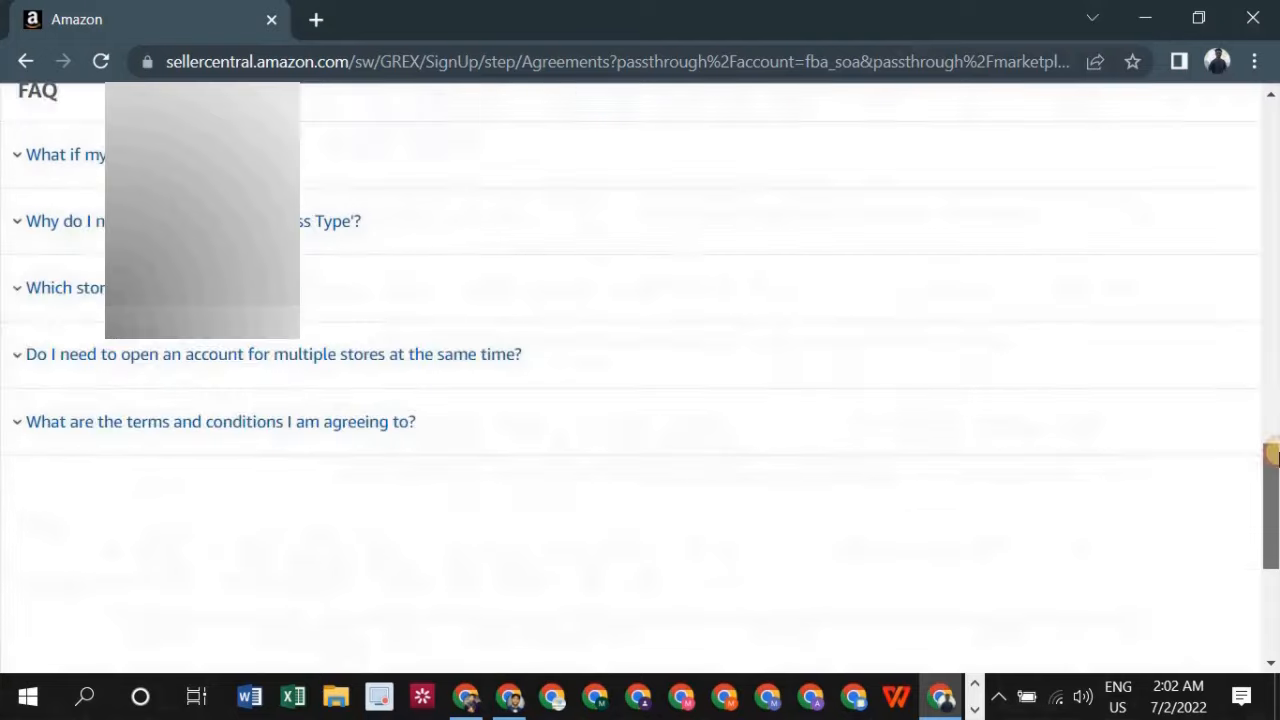
{"action": "scroll", "coordinate": [1272, 455], "scroll_direction": "up", "scroll_amount": 3}
{"action": "scroll", "coordinate": [733, 310], "scroll_direction": "up", "scroll_amount": 1}
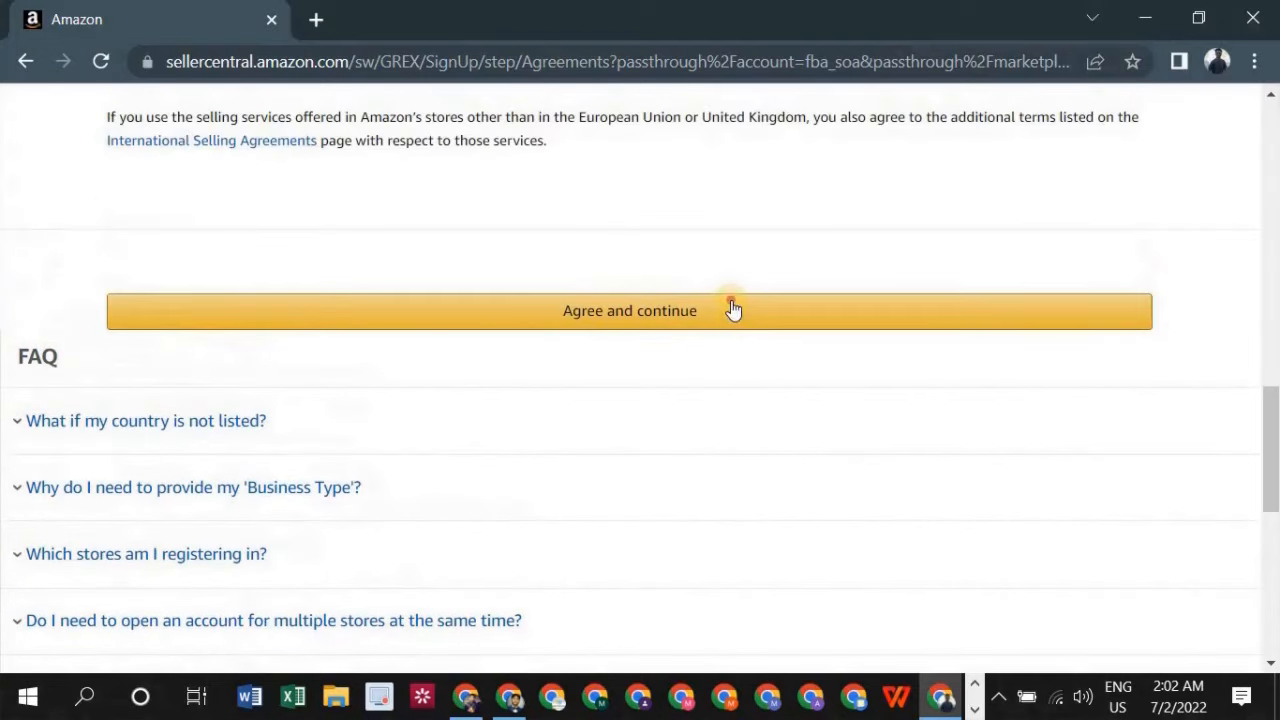
{"action": "left_click", "coordinate": [733, 310]}
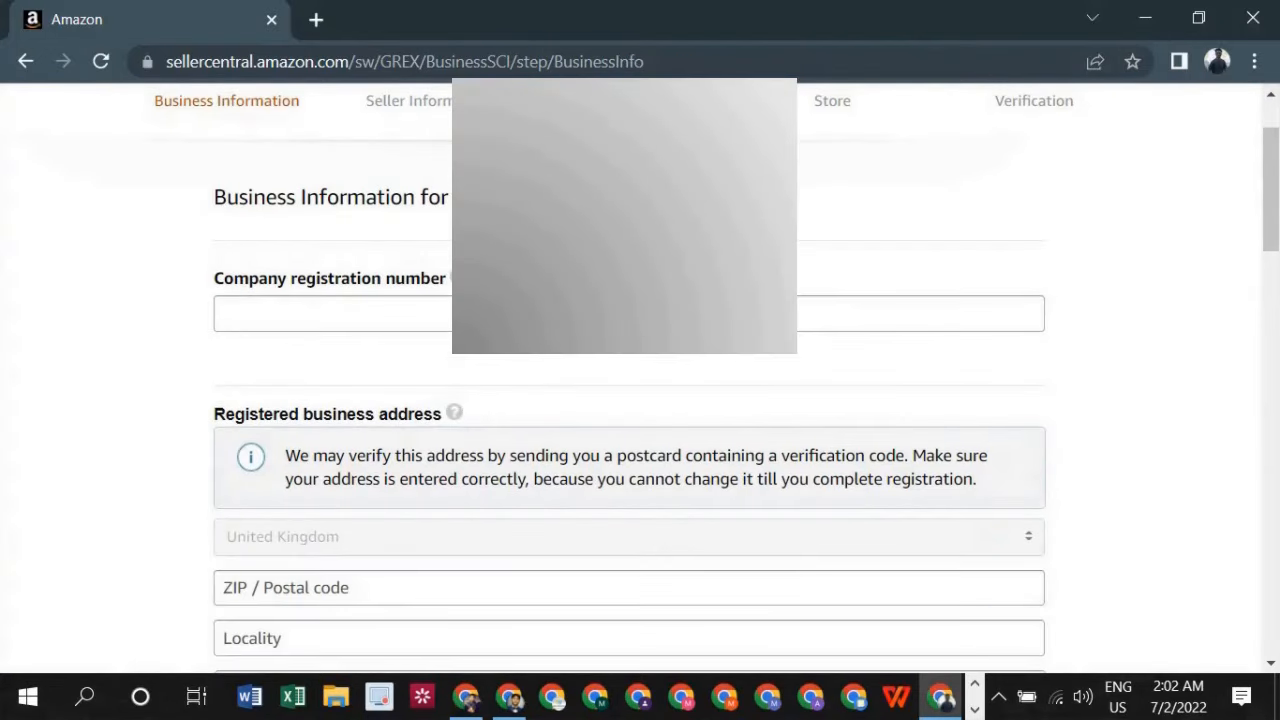
Step: Examine the company registration number field and the registered business address note about postcard verification and address changes
{"action": "scroll", "coordinate": [377, 242], "scroll_direction": "down", "scroll_amount": 1}
{"action": "scroll", "coordinate": [336, 202], "scroll_direction": "up", "scroll_amount": 1}
{"action": "left_click", "coordinate": [355, 314]}
{"action": "left_click", "coordinate": [175, 311]}
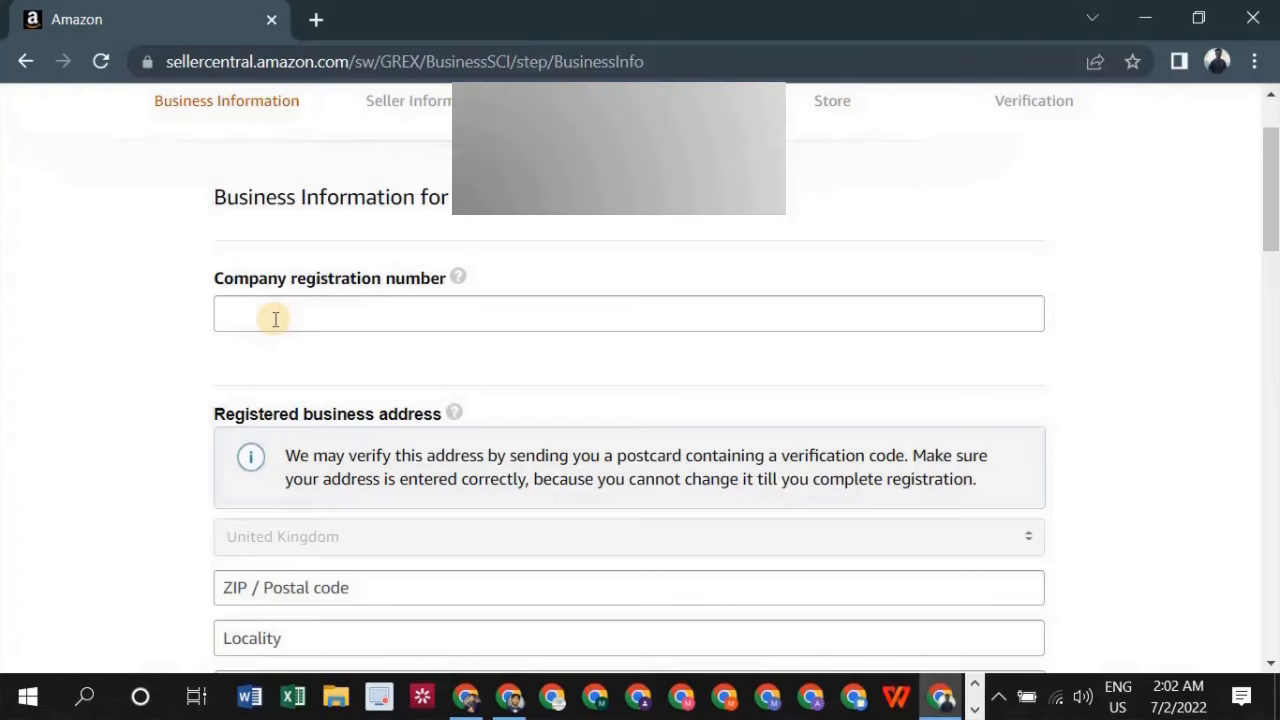
{"action": "scroll", "coordinate": [275, 318], "scroll_direction": "down", "scroll_amount": 2}
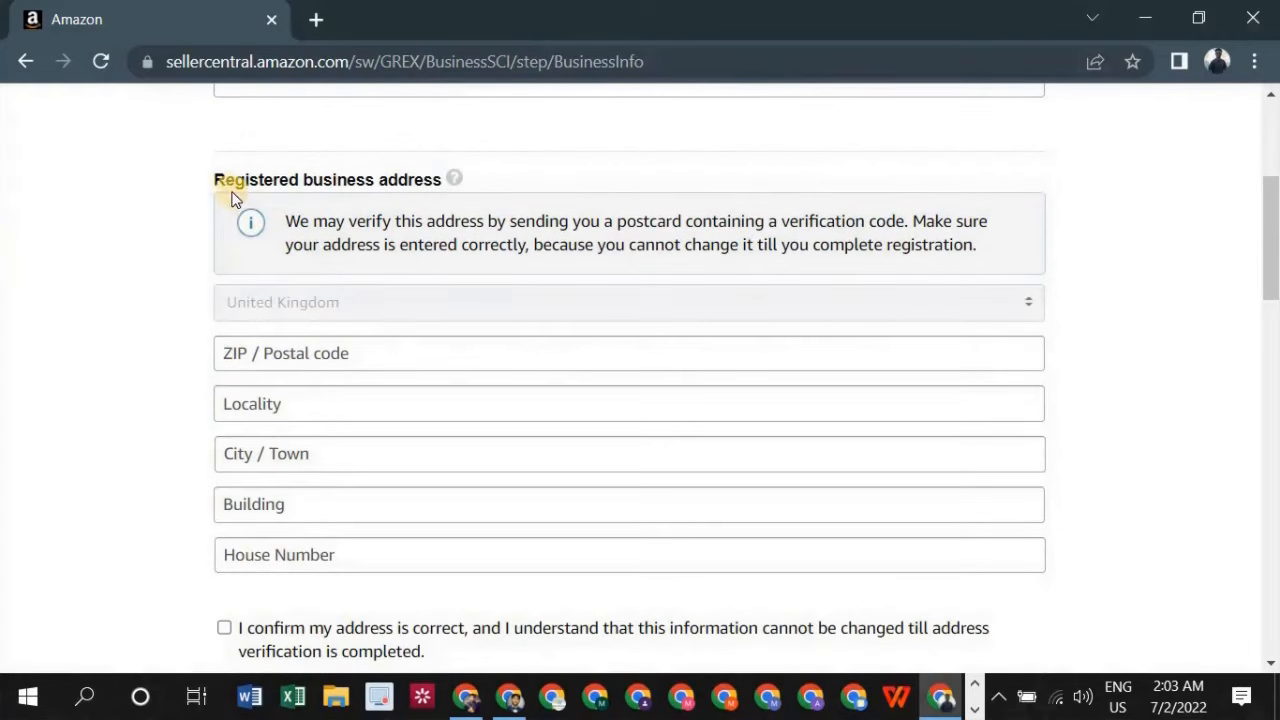
{"action": "left_click", "coordinate": [470, 188]}
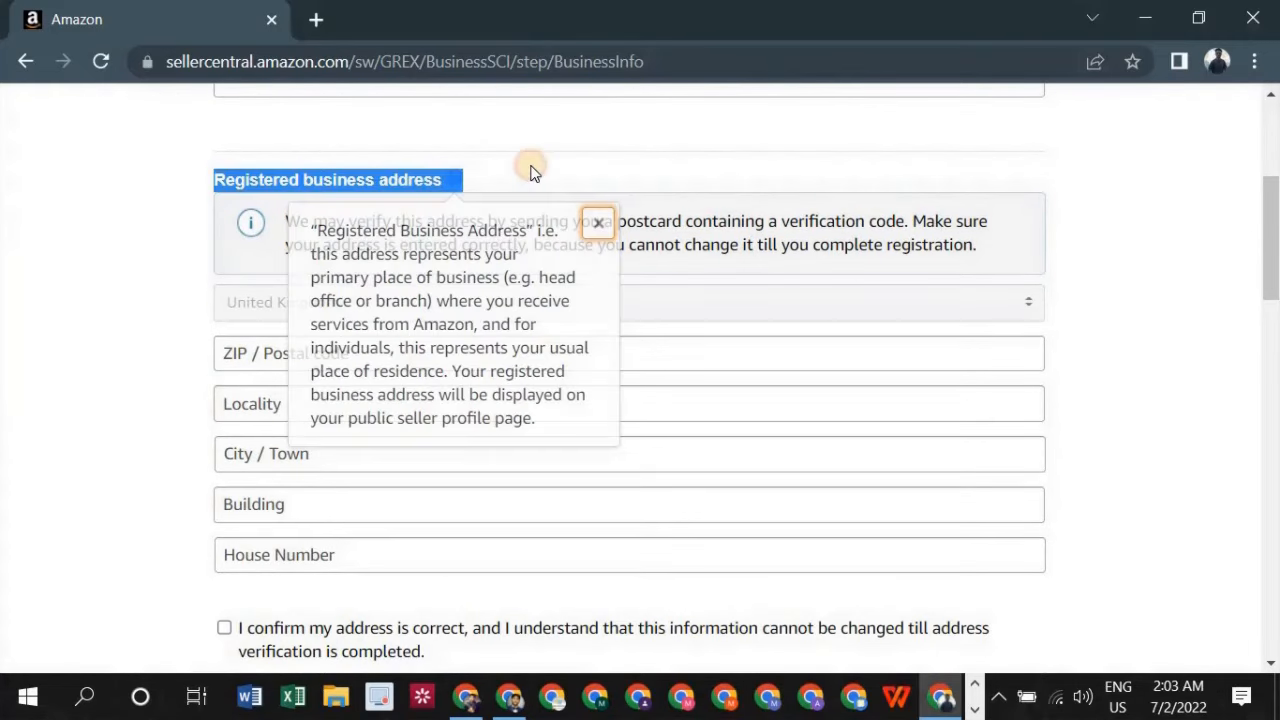
{"action": "left_click", "coordinate": [336, 205]}
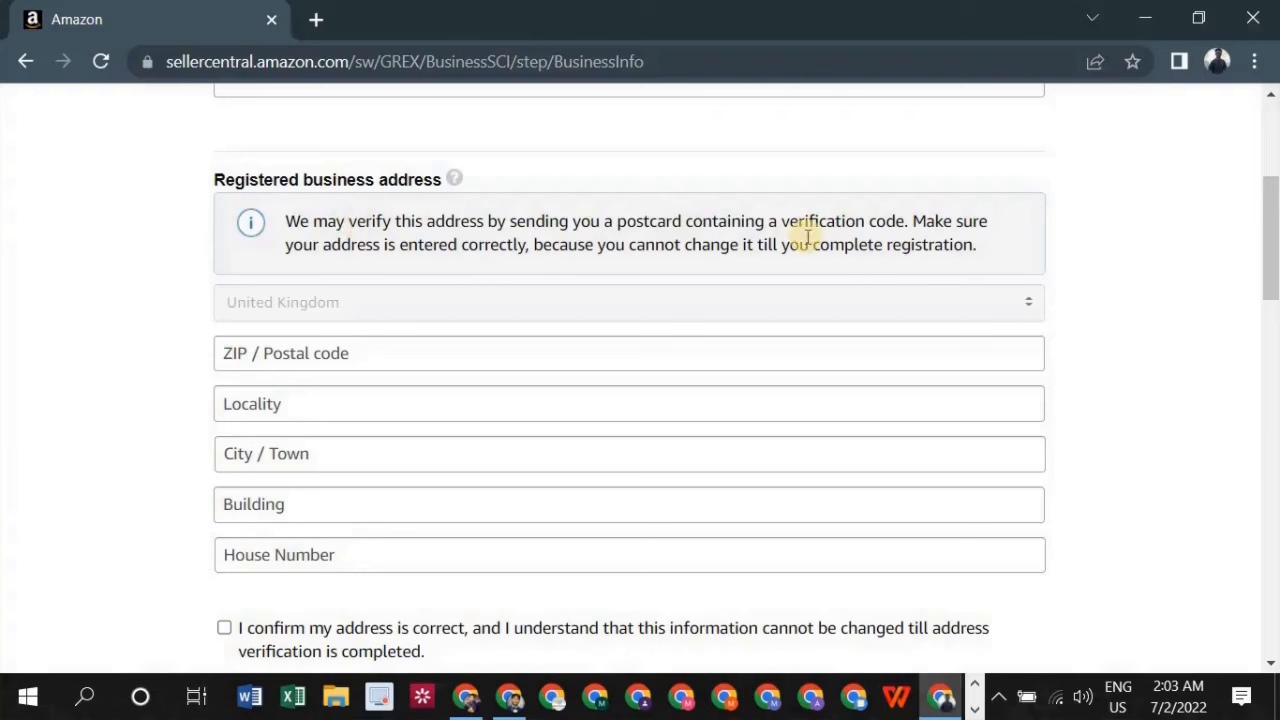
{"action": "left_click_drag", "start_coordinate": [766, 221], "coordinate": [900, 220]}
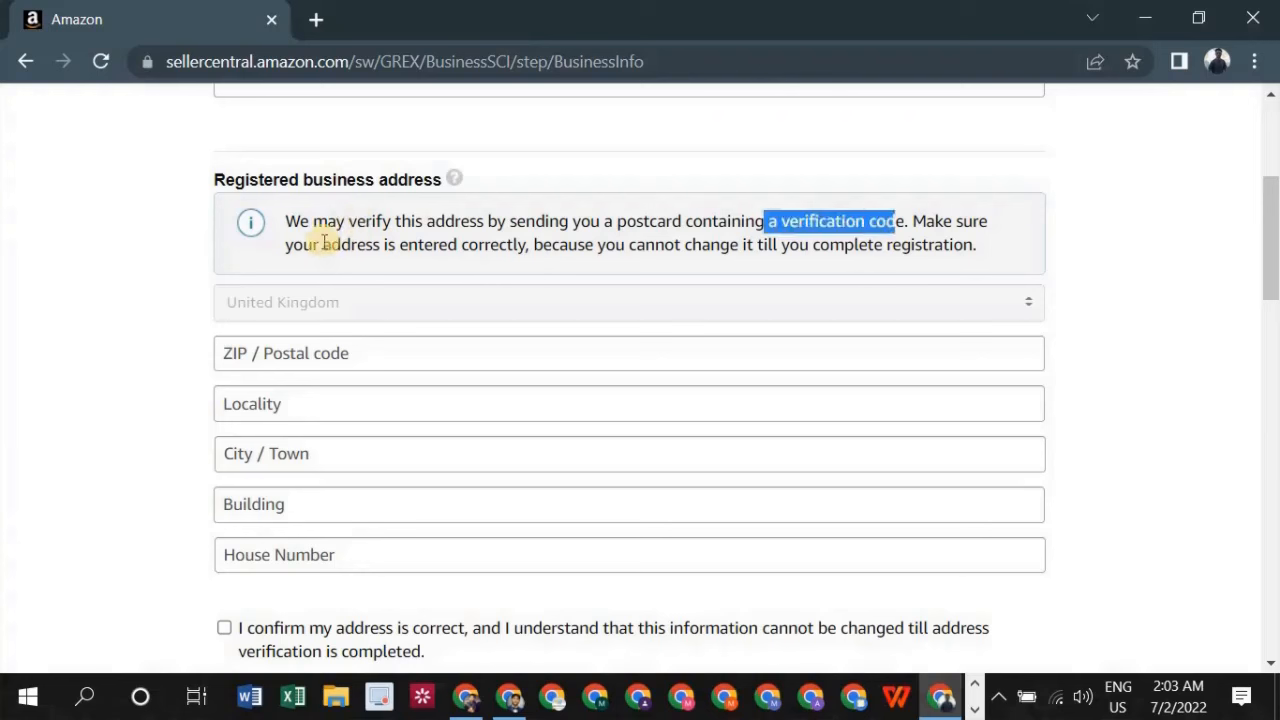
{"action": "left_click_drag", "start_coordinate": [322, 245], "coordinate": [979, 252]}
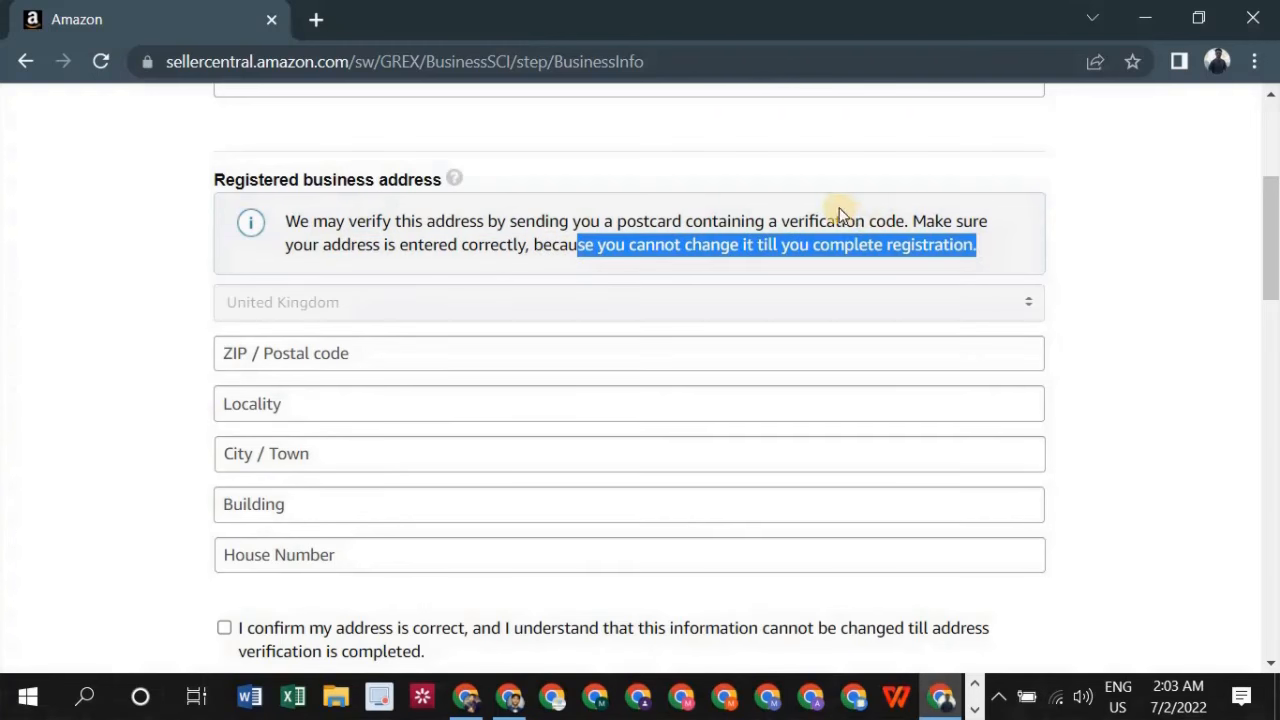
{"action": "left_click_drag", "start_coordinate": [776, 221], "coordinate": [906, 221]}
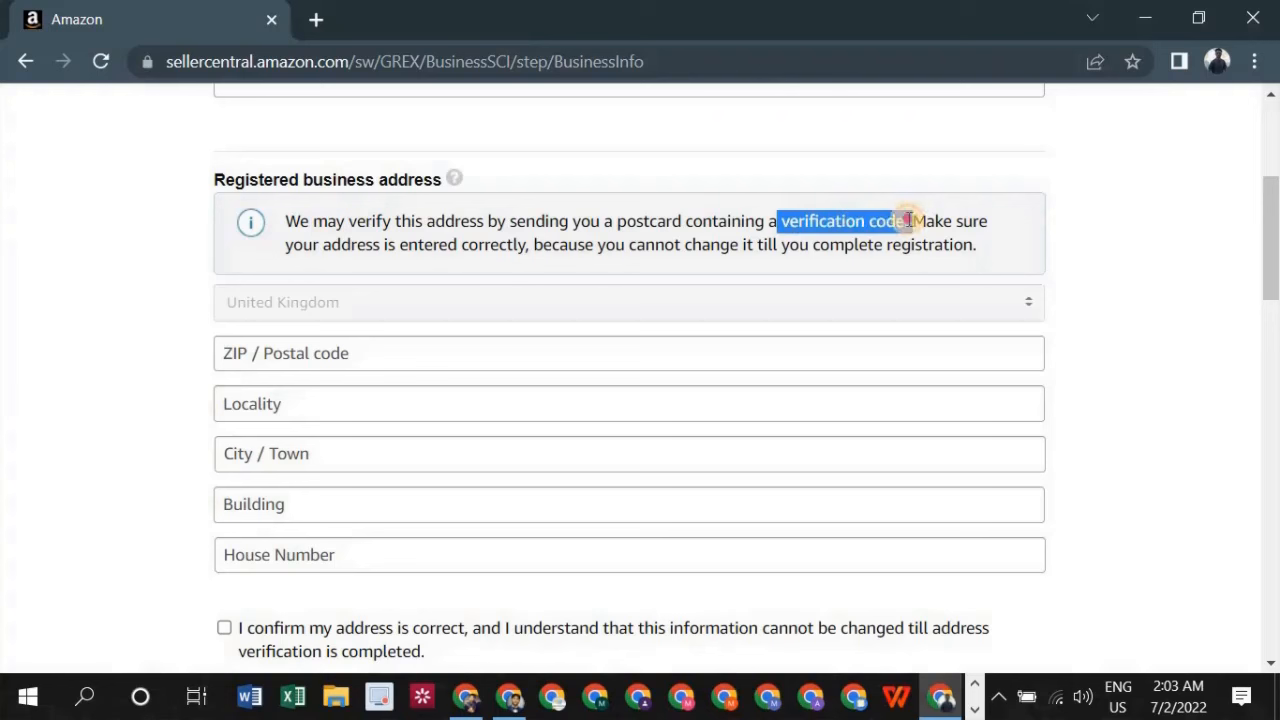
{"action": "left_click", "coordinate": [889, 170]}
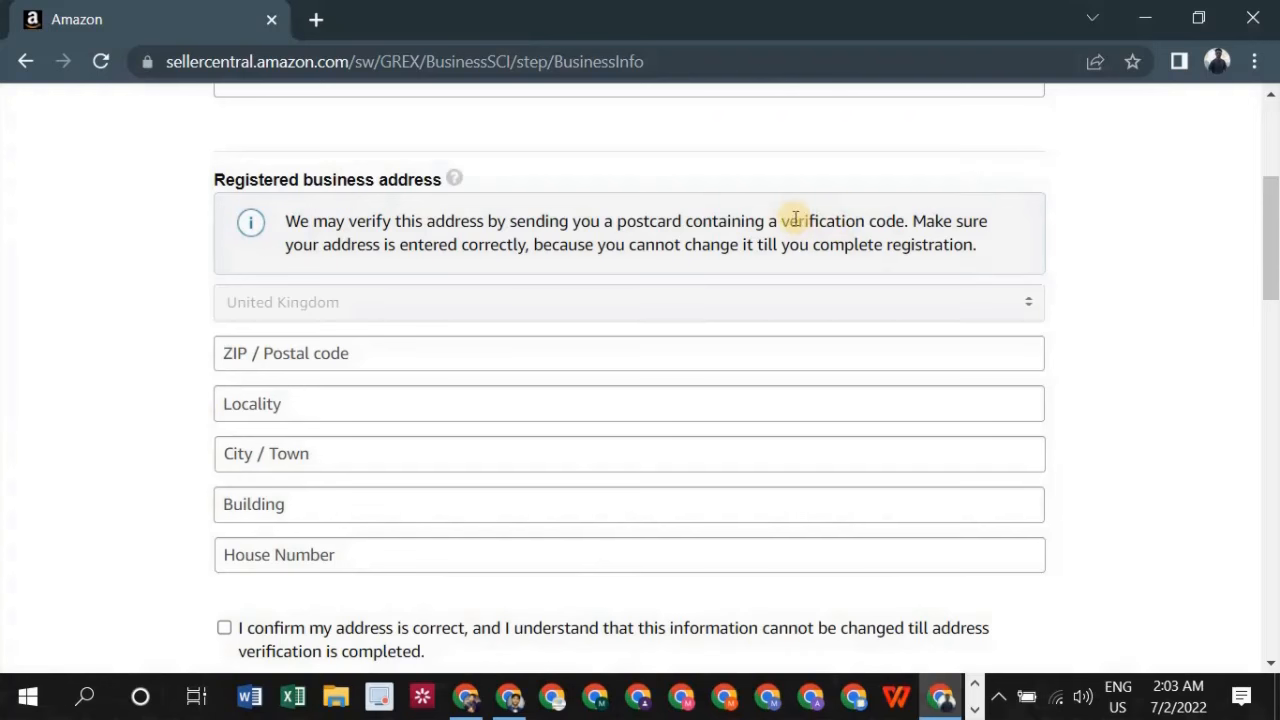
{"action": "left_click_drag", "start_coordinate": [790, 221], "coordinate": [873, 220]}
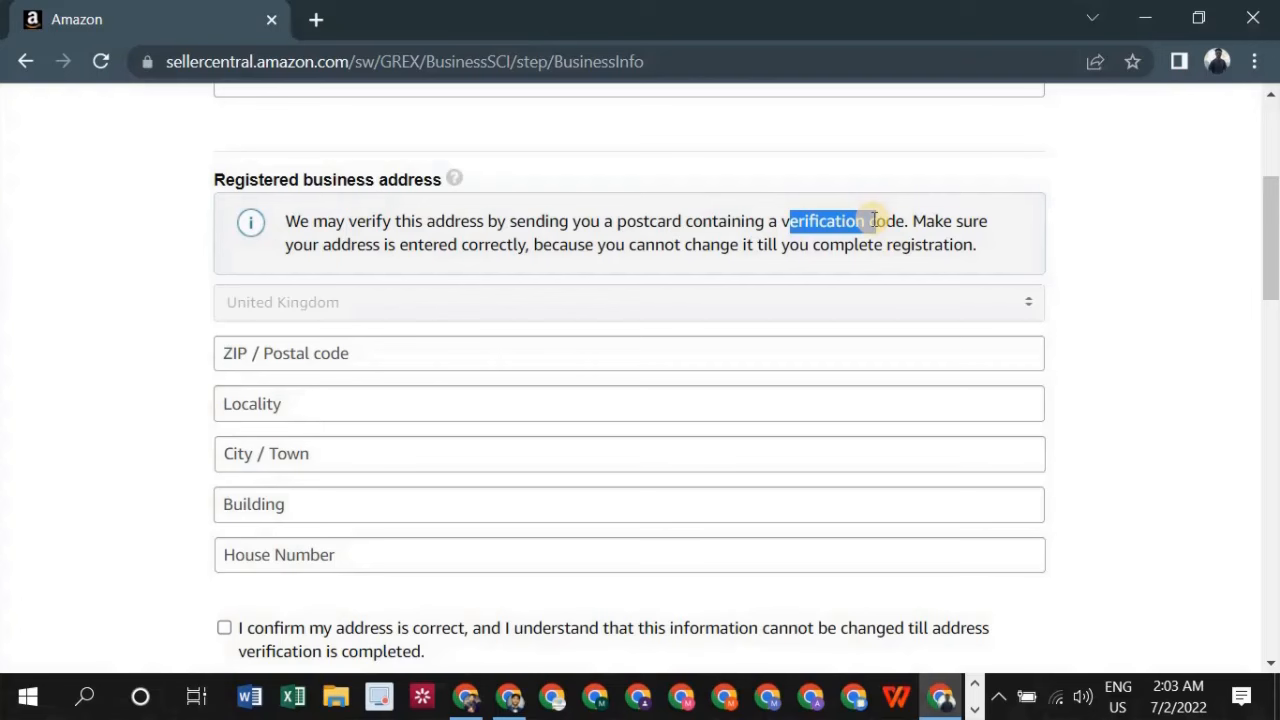
{"action": "left_click_drag", "start_coordinate": [650, 215], "coordinate": [828, 215]}
Step: Review the form's fields from company registration number through postal code to house number, then phone verification by SMS and primary contact name
{"action": "scroll", "coordinate": [820, 218], "scroll_direction": "up", "scroll_amount": 3}
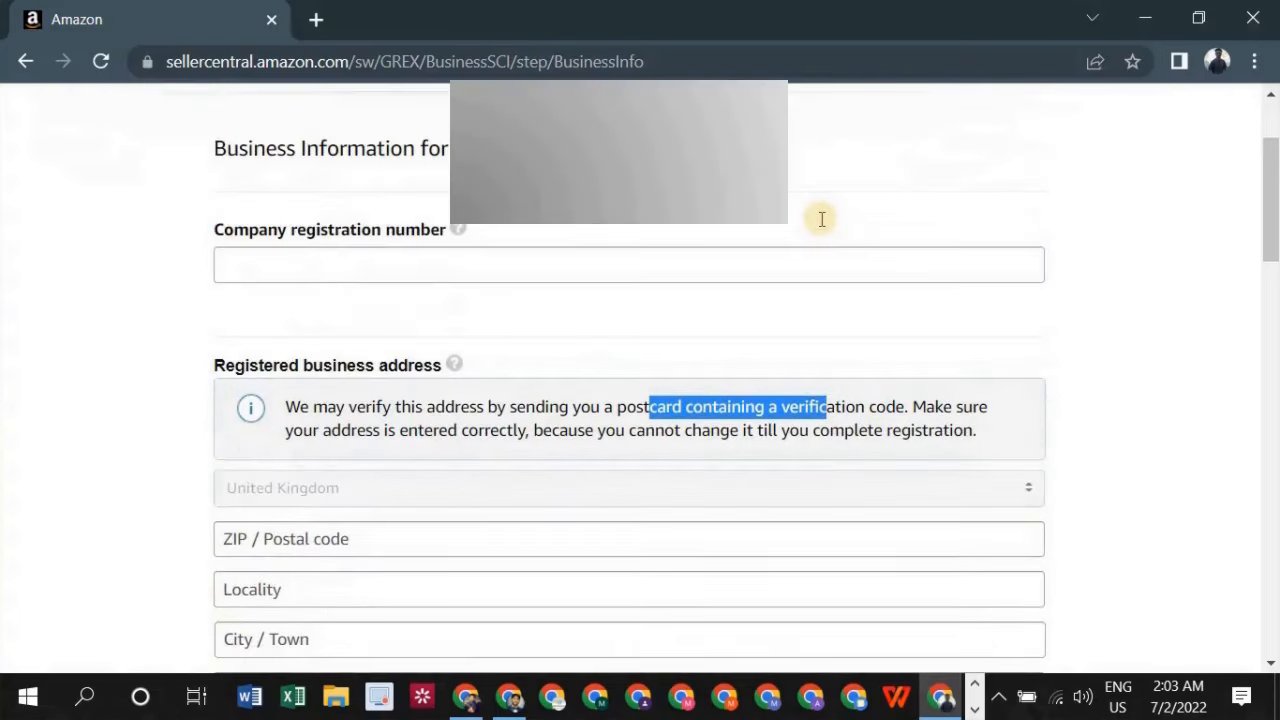
{"action": "left_click", "coordinate": [494, 305]}
{"action": "scroll", "coordinate": [400, 334], "scroll_direction": "down", "scroll_amount": 3}
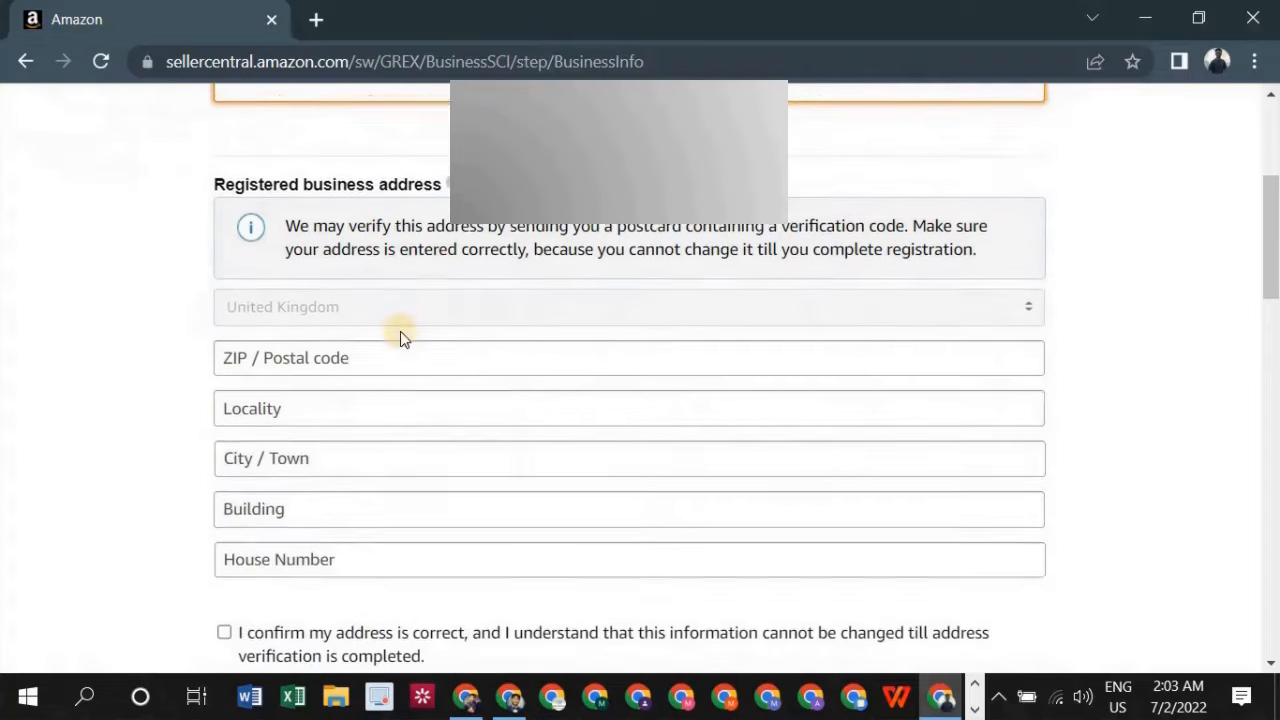
{"action": "left_click", "coordinate": [400, 340]}
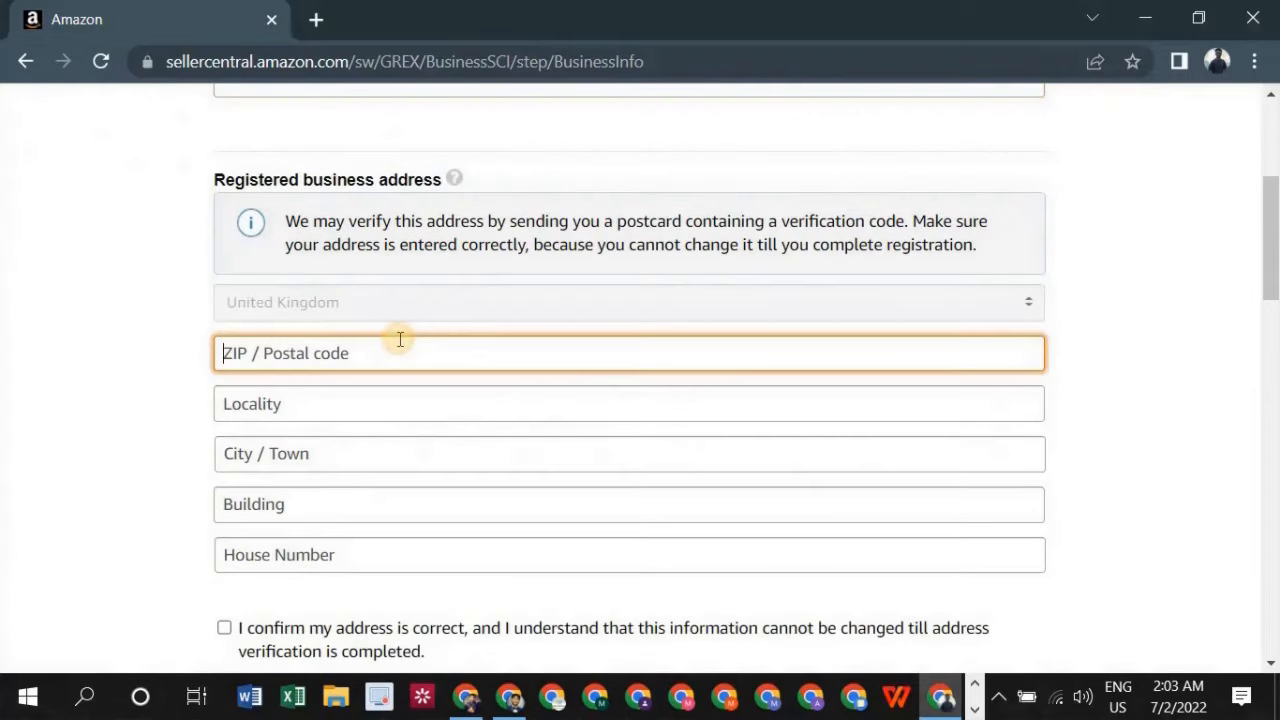
{"action": "left_click", "coordinate": [414, 403]}
{"action": "left_click", "coordinate": [409, 452]}
{"action": "left_click", "coordinate": [408, 504]}
{"action": "left_click", "coordinate": [414, 554]}
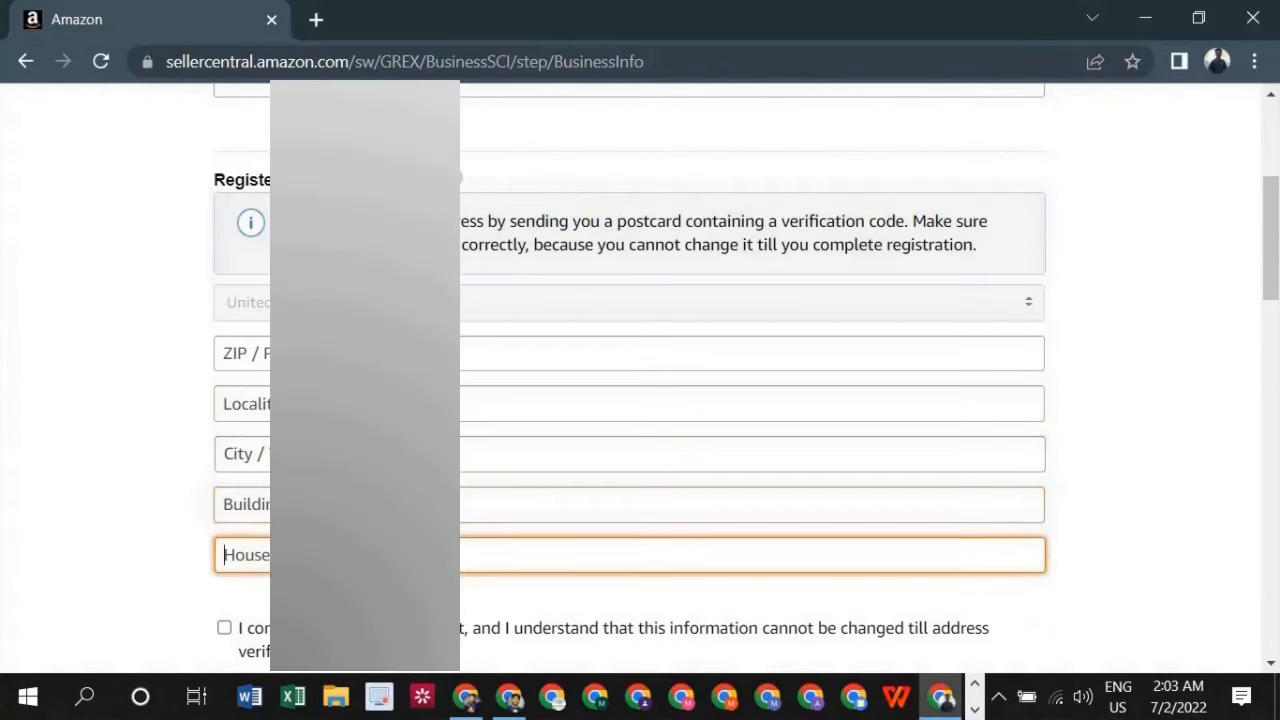
{"action": "scroll", "coordinate": [630, 400], "scroll_direction": "down", "scroll_amount": 3}
{"action": "scroll", "coordinate": [630, 400], "scroll_direction": "down", "scroll_amount": 3}
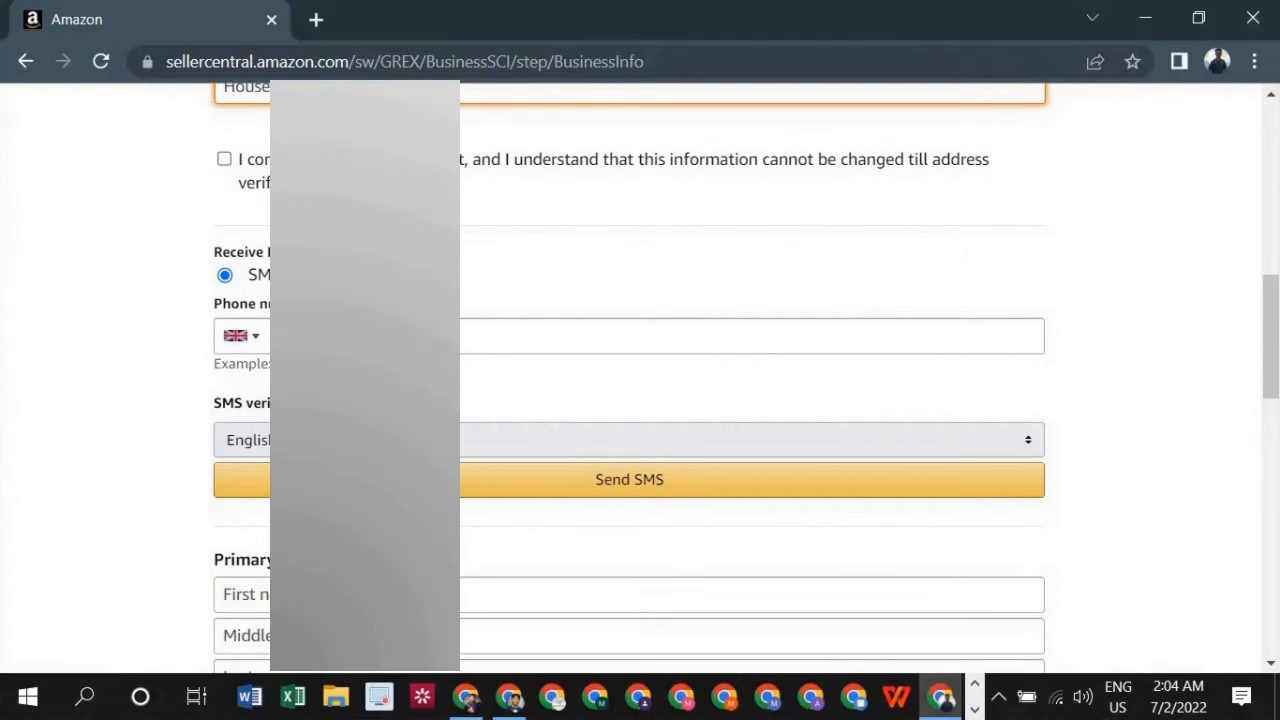
{"action": "scroll", "coordinate": [660, 400], "scroll_direction": "down", "scroll_amount": 2}
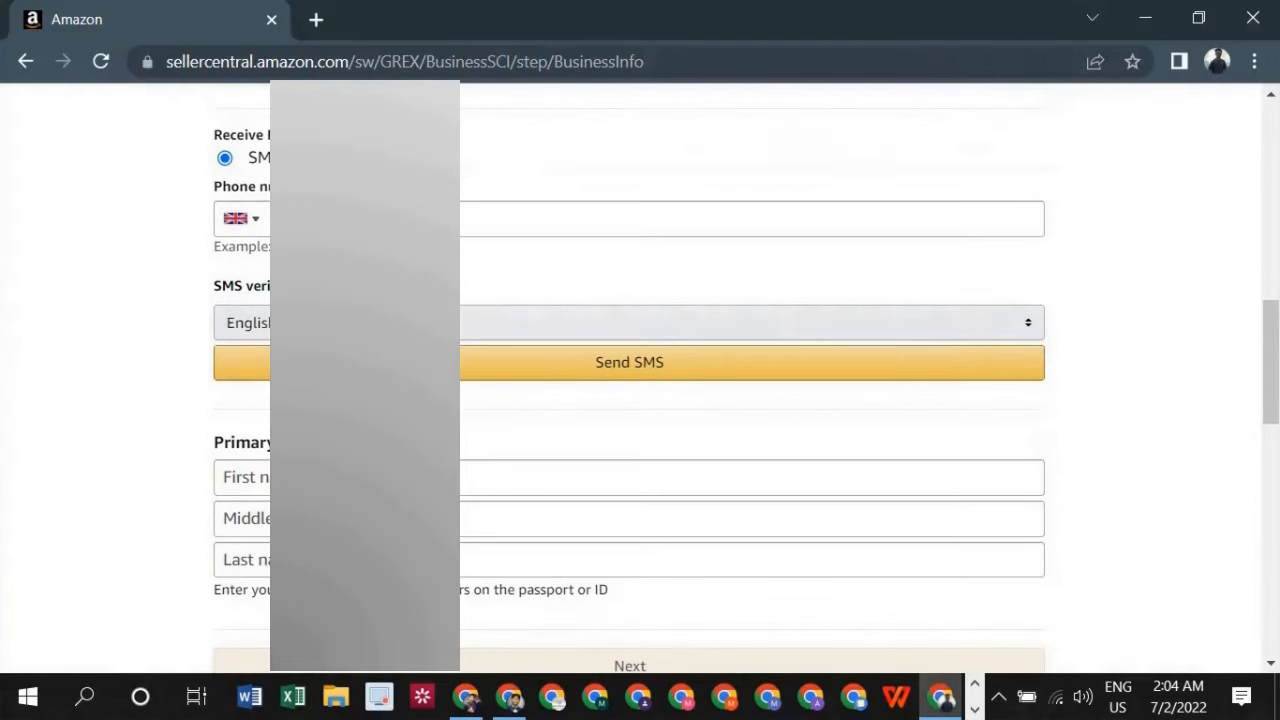
{"action": "scroll", "coordinate": [490, 415], "scroll_direction": "down", "scroll_amount": 1}
{"action": "scroll", "coordinate": [490, 415], "scroll_direction": "down", "scroll_amount": 1}
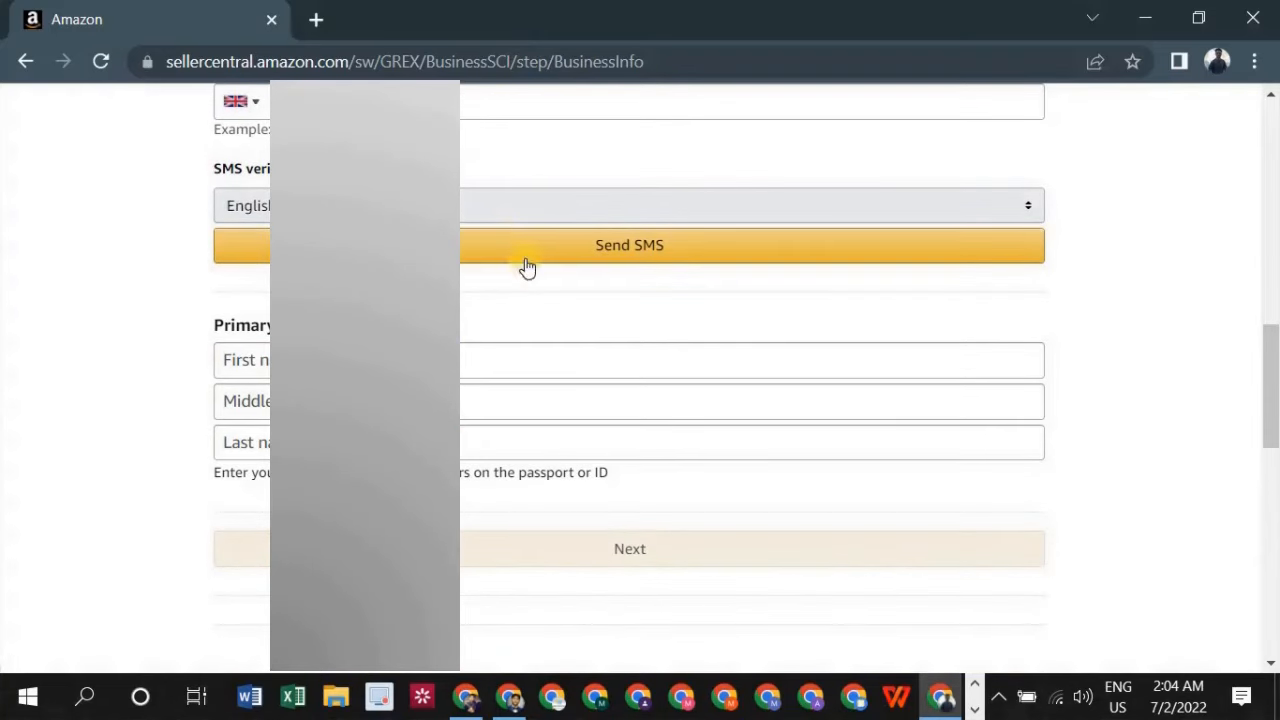
{"action": "scroll", "coordinate": [500, 269], "scroll_direction": "up", "scroll_amount": 1}
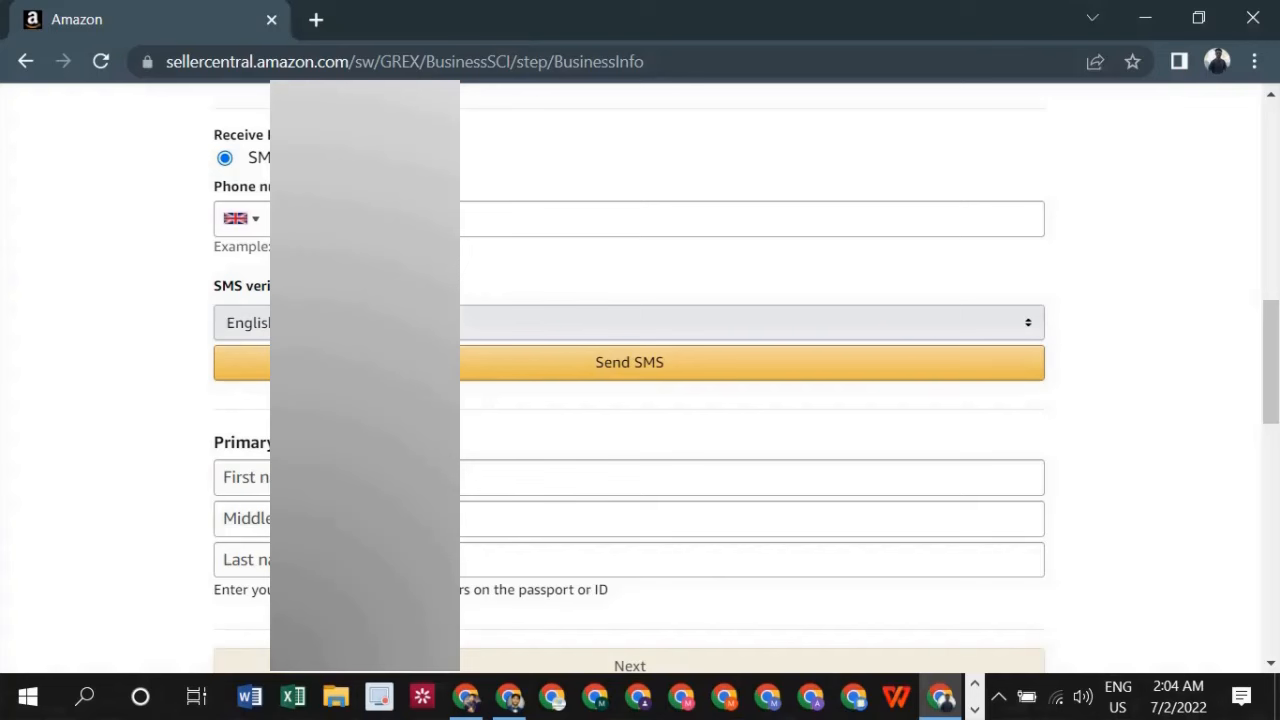
Step: Examine the registered business address section and its postal code, locality, city, building and house number fields
{"action": "scroll", "coordinate": [540, 480], "scroll_direction": "down", "scroll_amount": 1}
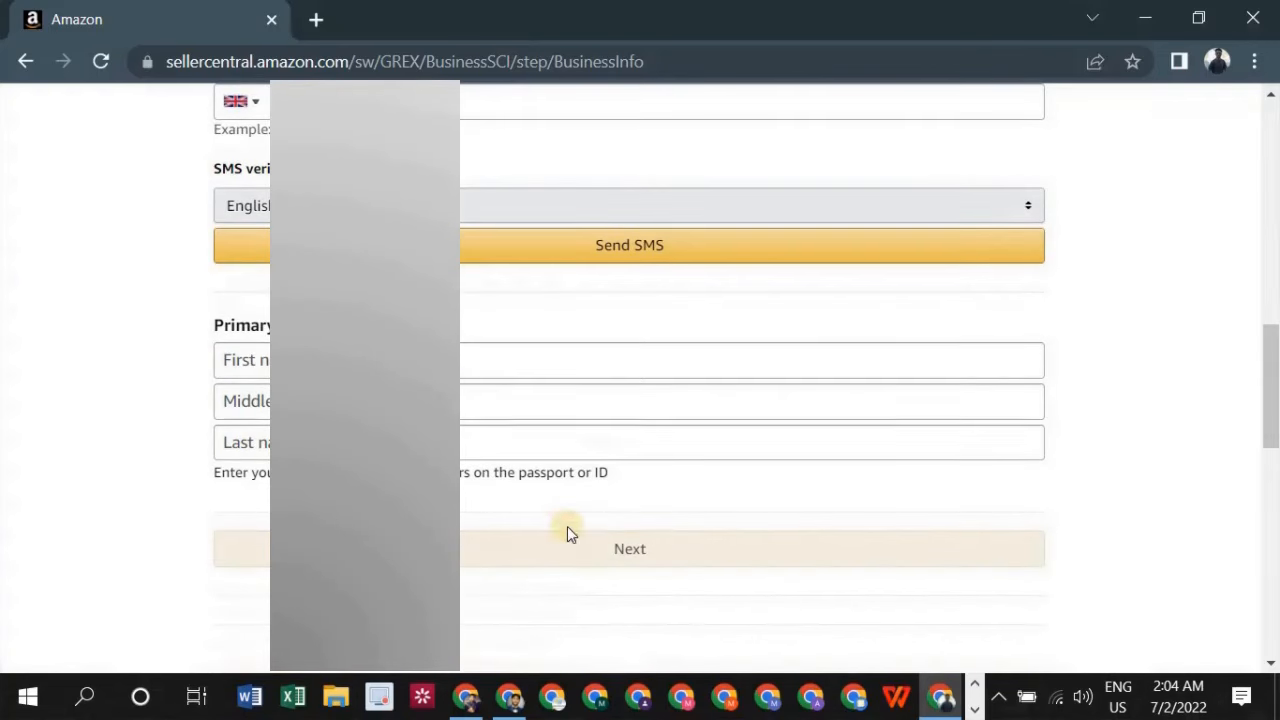
{"action": "left_click", "coordinate": [612, 548]}
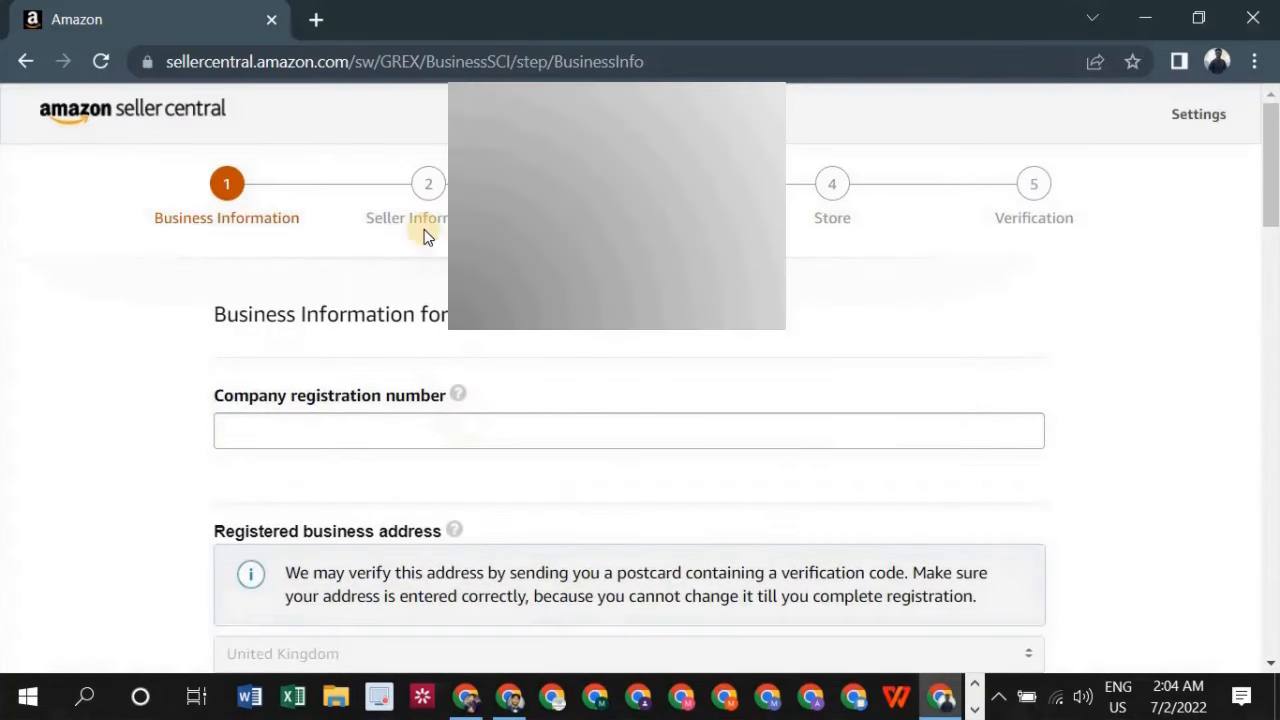
{"action": "scroll", "coordinate": [424, 238], "scroll_direction": "down", "scroll_amount": 5}
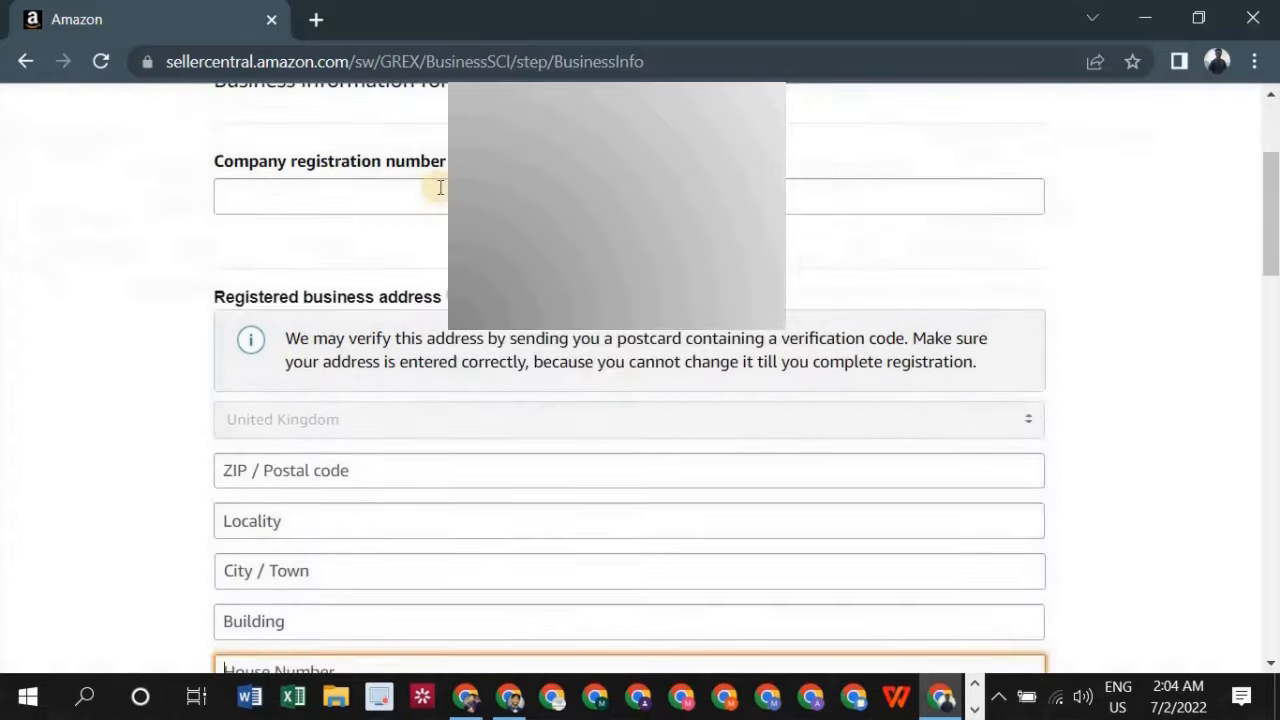
{"action": "scroll", "coordinate": [424, 238], "scroll_direction": "up", "scroll_amount": 2}
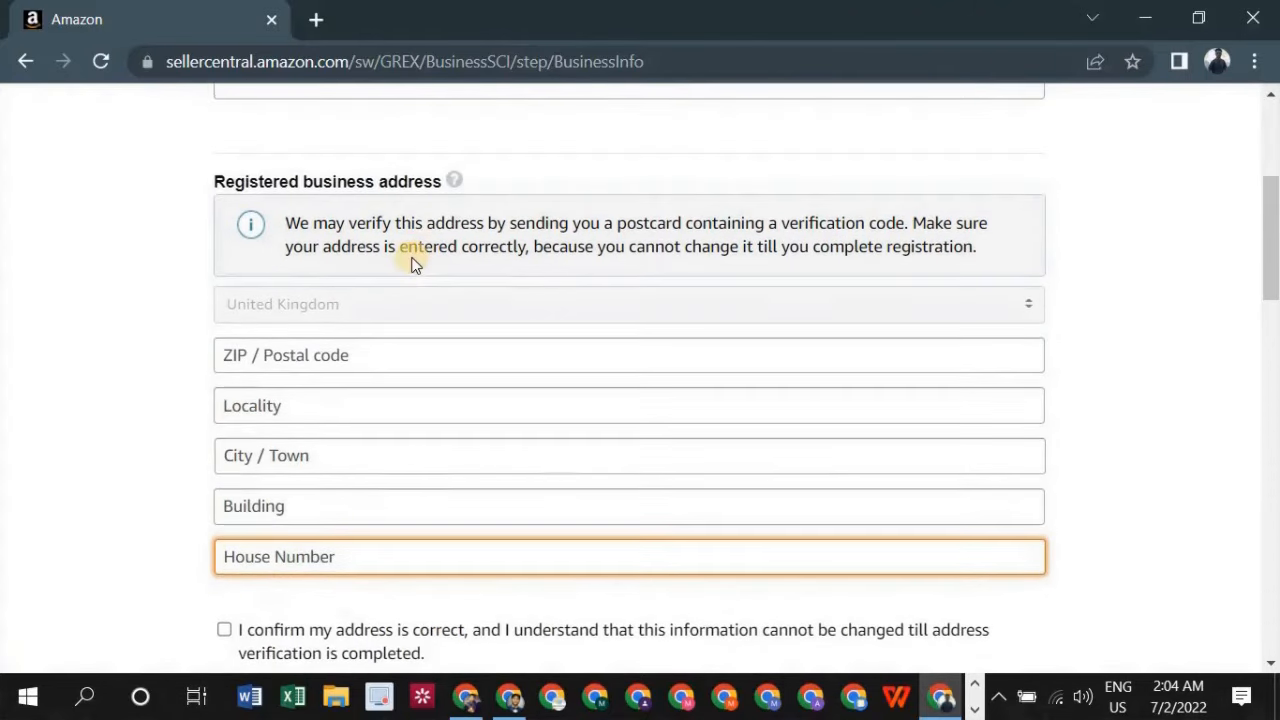
{"action": "scroll", "coordinate": [412, 262], "scroll_direction": "down", "scroll_amount": 1}
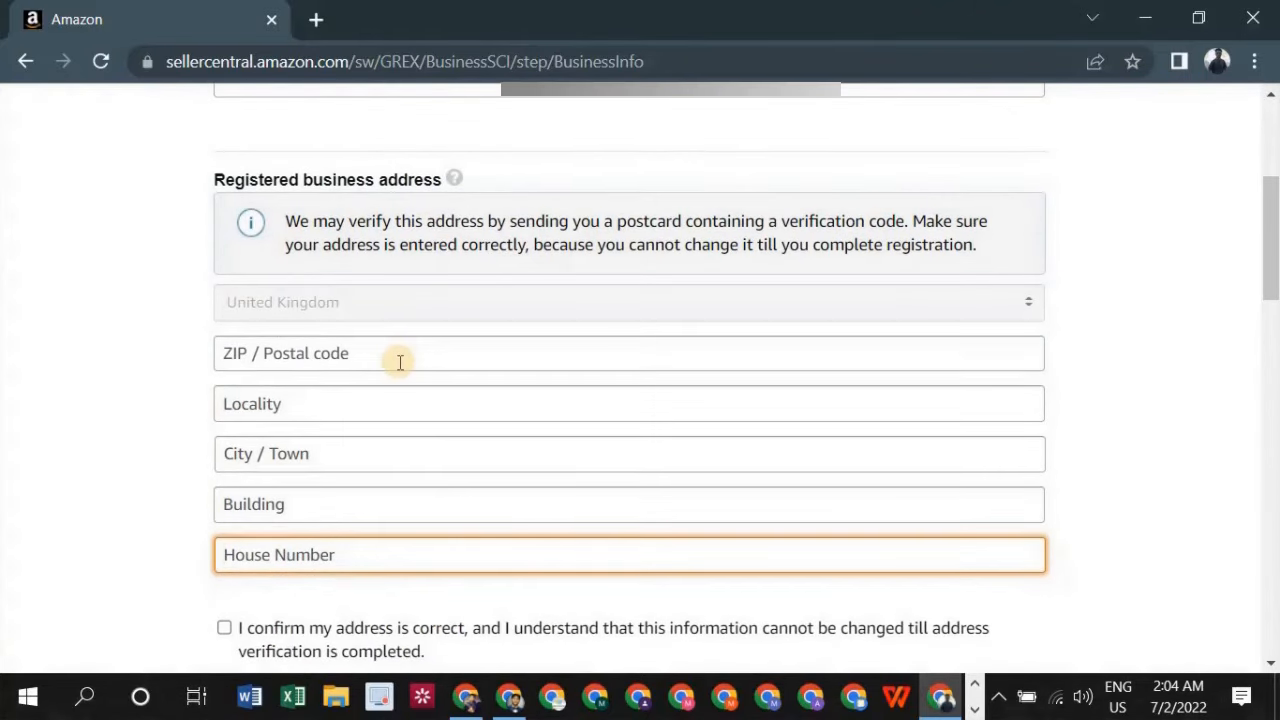
{"action": "left_click", "coordinate": [400, 360]}
{"action": "left_click", "coordinate": [399, 410]}
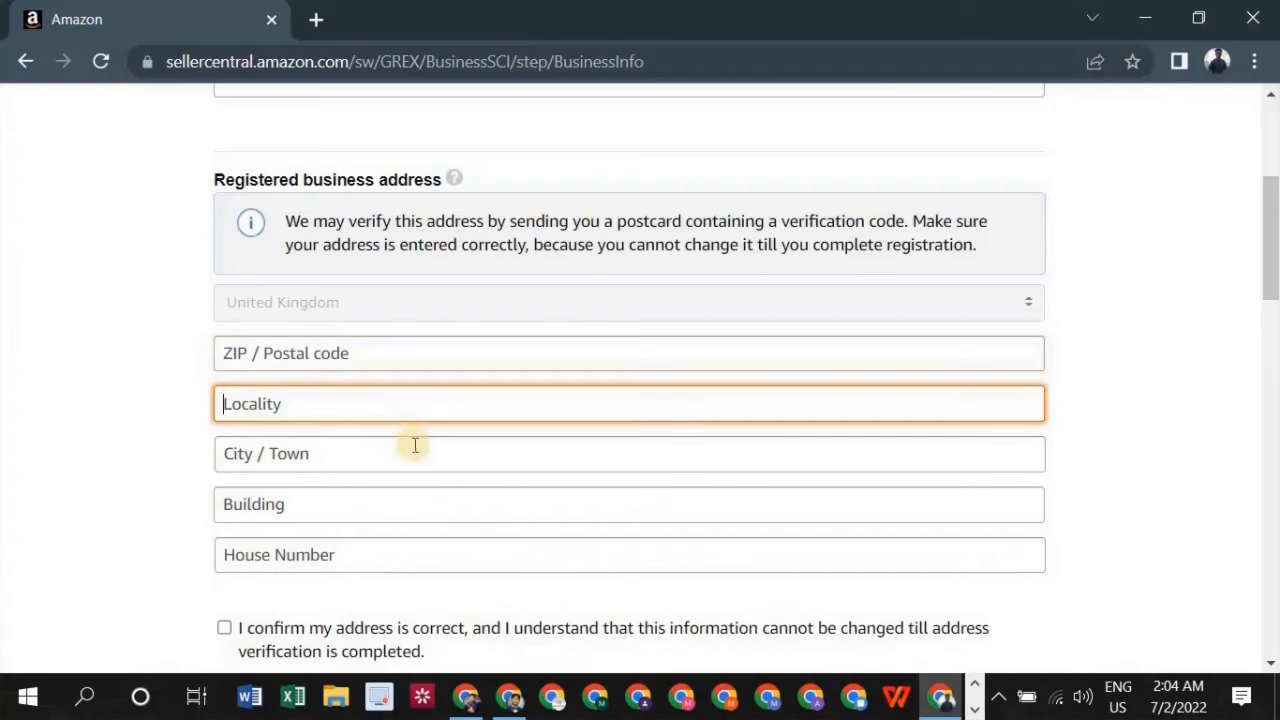
{"action": "left_click", "coordinate": [415, 450]}
{"action": "left_click", "coordinate": [432, 505]}
{"action": "left_click", "coordinate": [448, 558]}
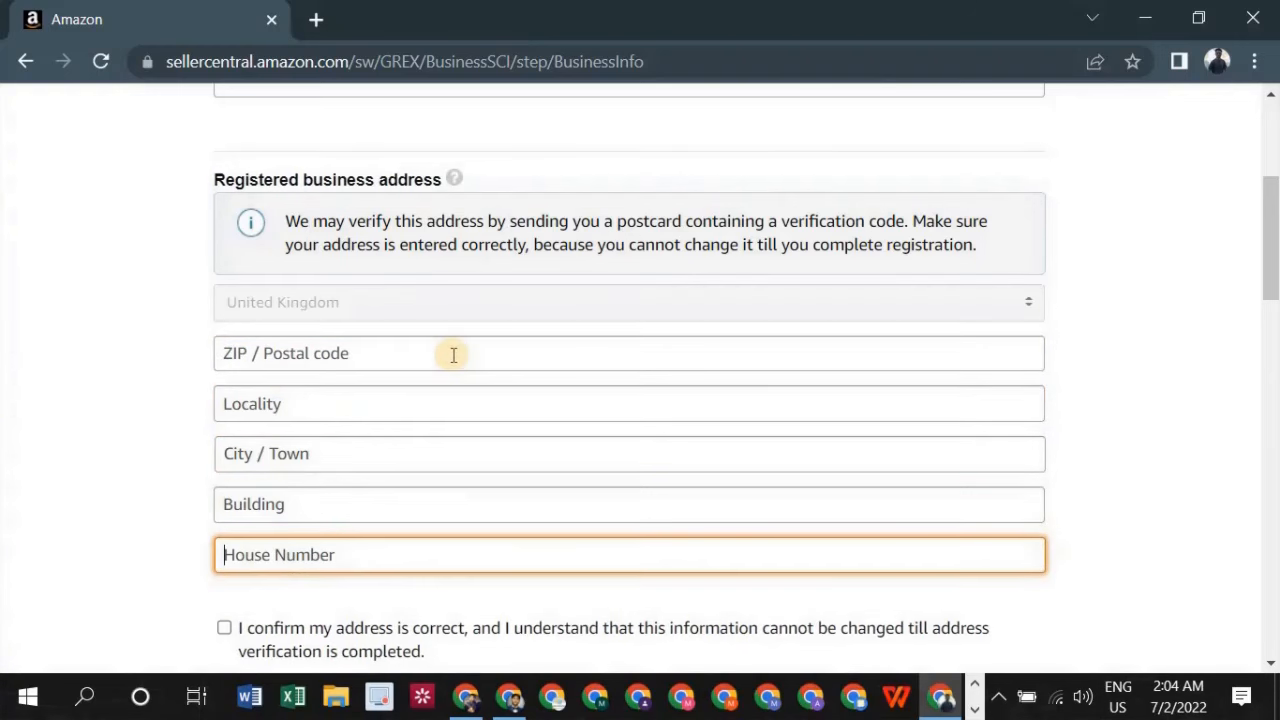
{"action": "left_click", "coordinate": [452, 354]}
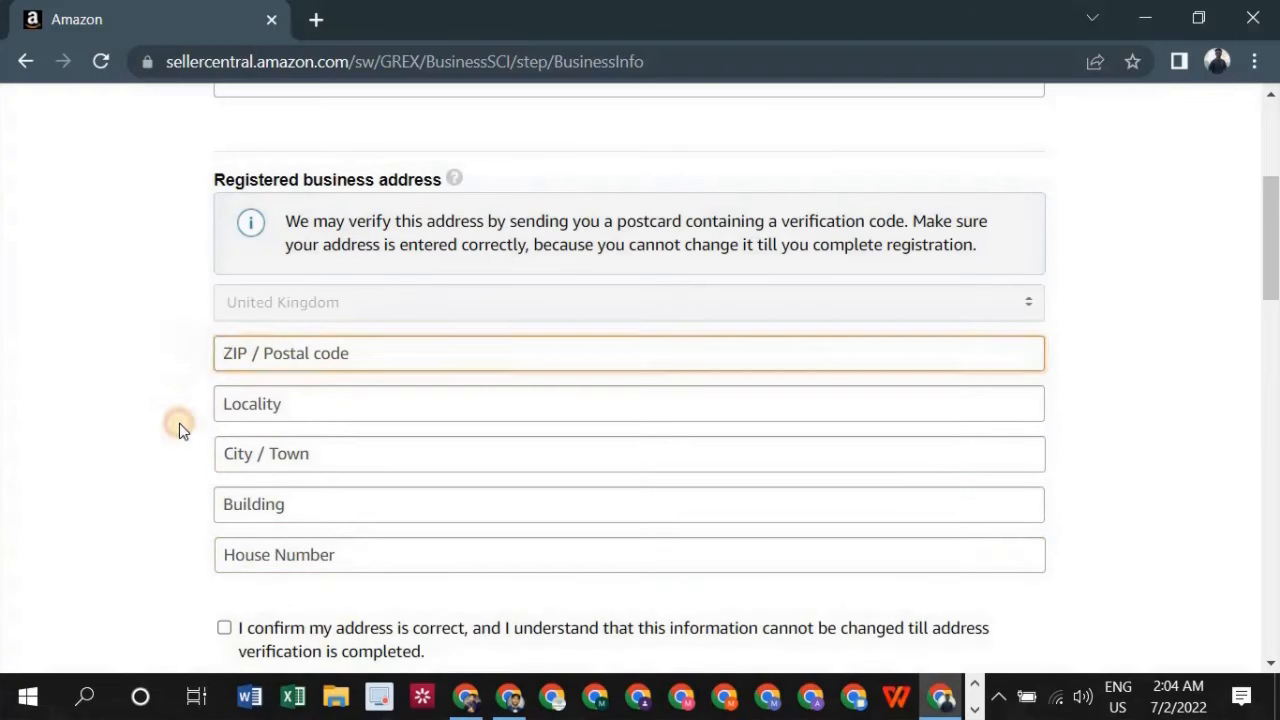
{"action": "left_click_drag", "start_coordinate": [180, 428], "coordinate": [300, 554]}
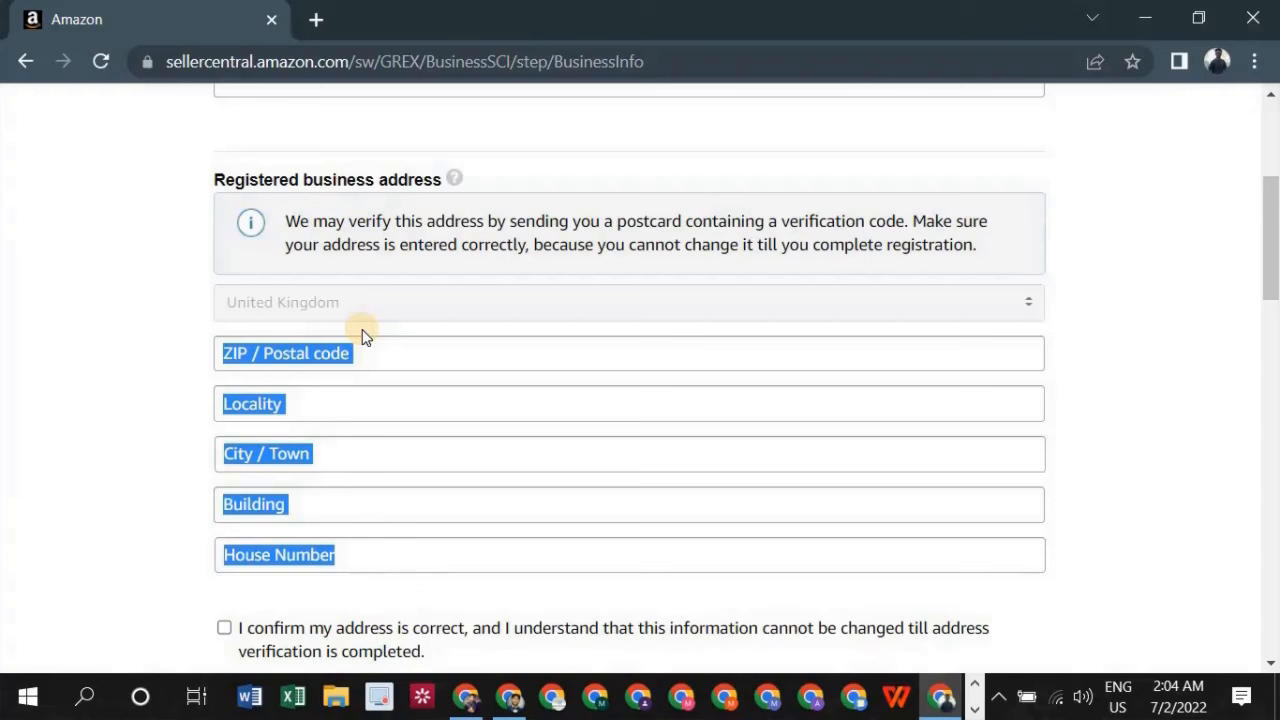
{"action": "left_click", "coordinate": [438, 353]}
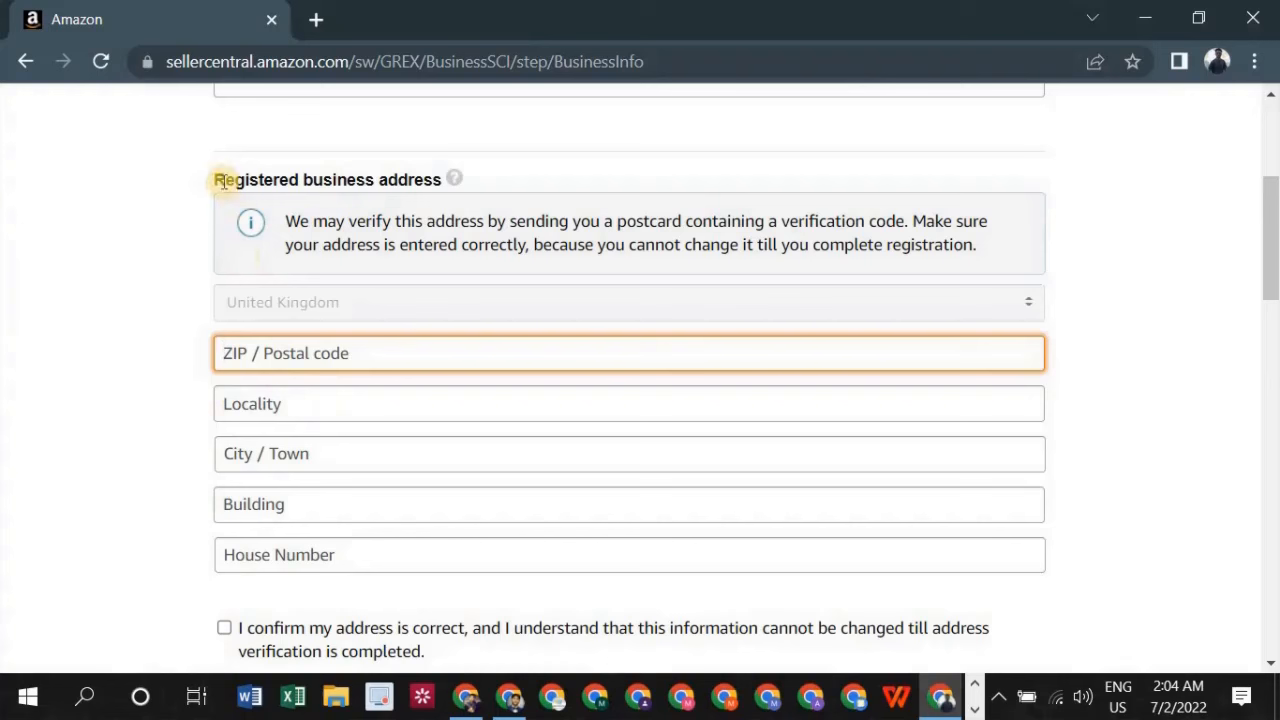
{"action": "left_click_drag", "start_coordinate": [223, 177], "coordinate": [445, 178]}
{"action": "left_click", "coordinate": [328, 362]}
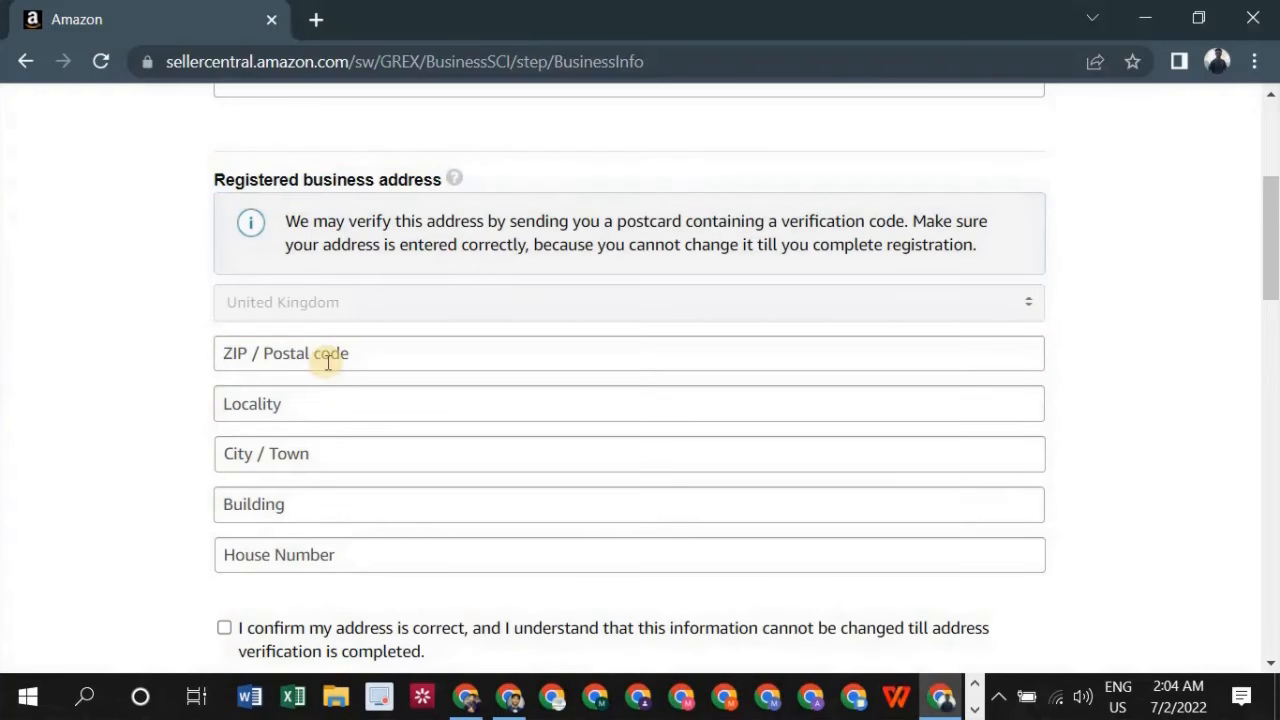
{"action": "left_click", "coordinate": [314, 403]}
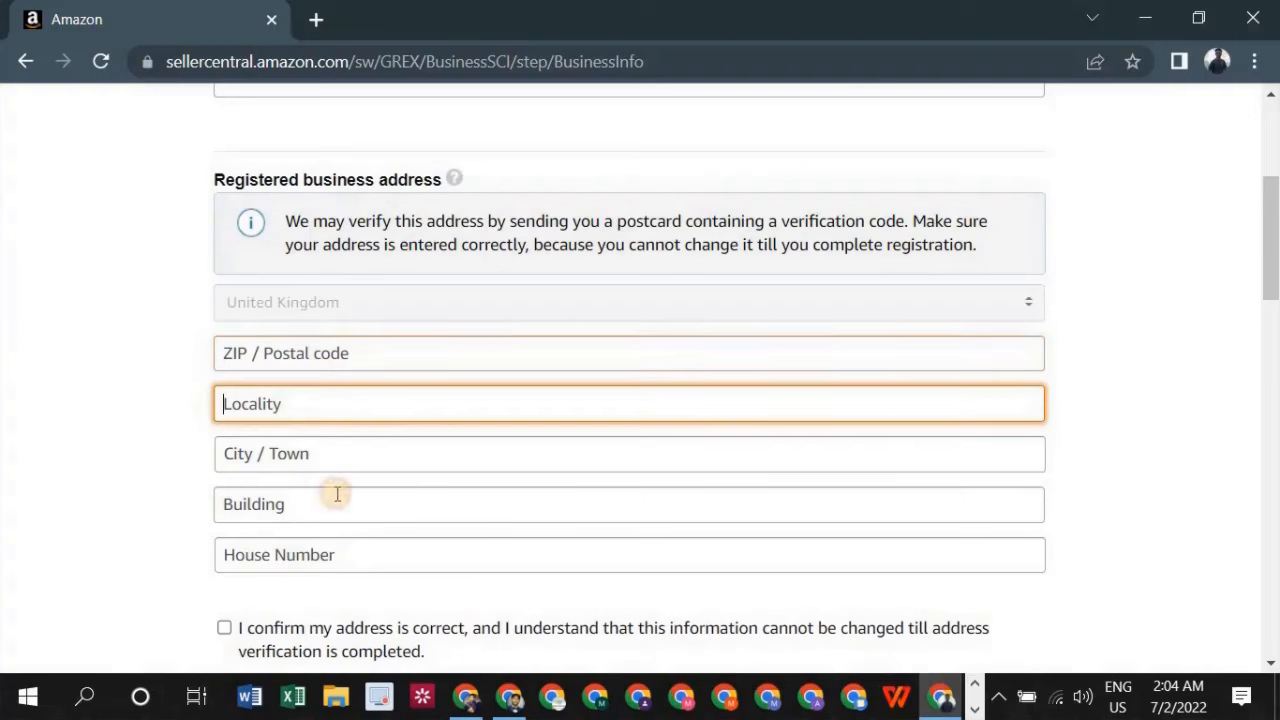
{"action": "left_click", "coordinate": [340, 450]}
{"action": "left_click", "coordinate": [360, 500]}
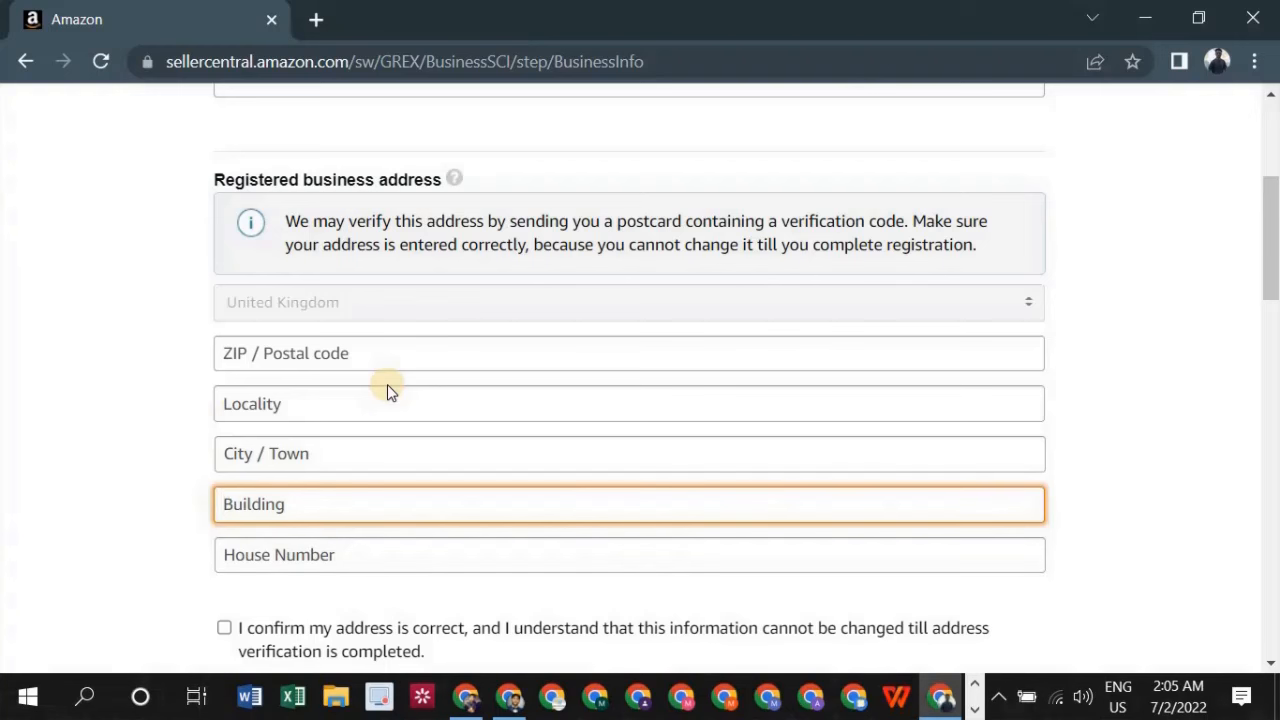
Step: Review the business information form from the company registration number down to the SMS phone verification and back
{"action": "scroll", "coordinate": [387, 384], "scroll_direction": "up", "scroll_amount": 4}
{"action": "scroll", "coordinate": [370, 358], "scroll_direction": "down", "scroll_amount": 1}
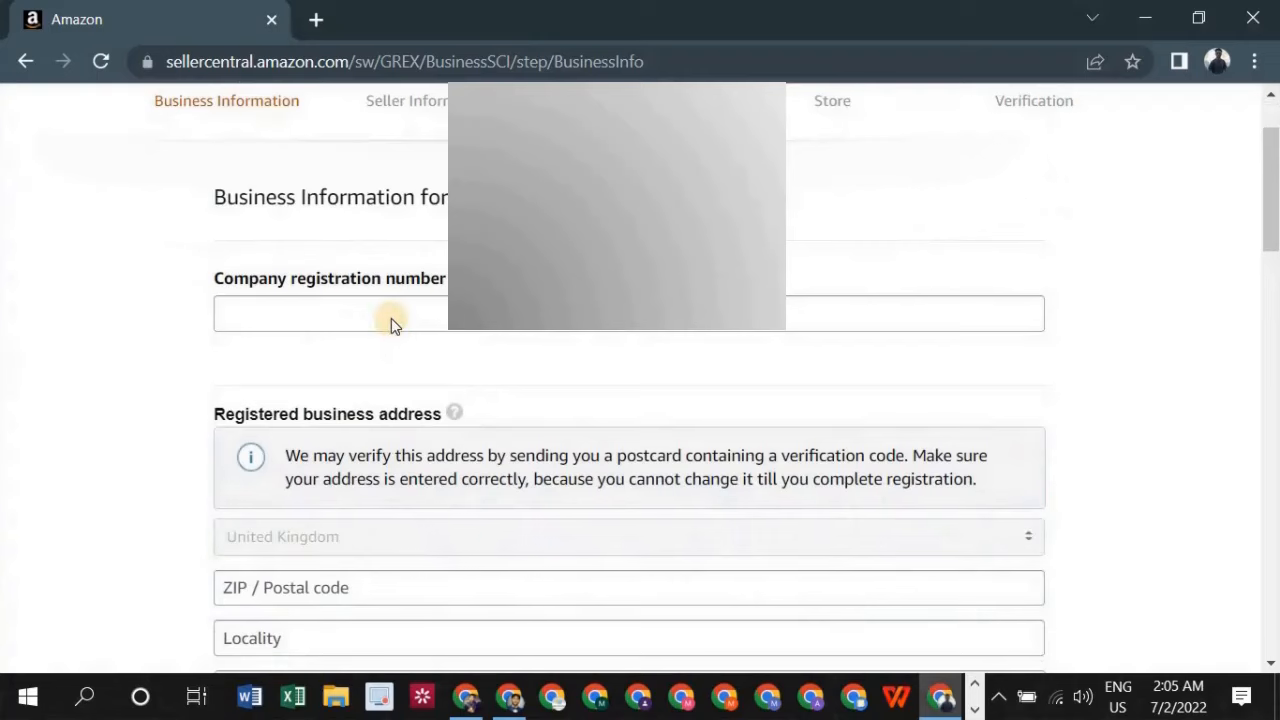
{"action": "scroll", "coordinate": [400, 300], "scroll_direction": "down", "scroll_amount": 1}
{"action": "scroll", "coordinate": [429, 366], "scroll_direction": "down", "scroll_amount": 2}
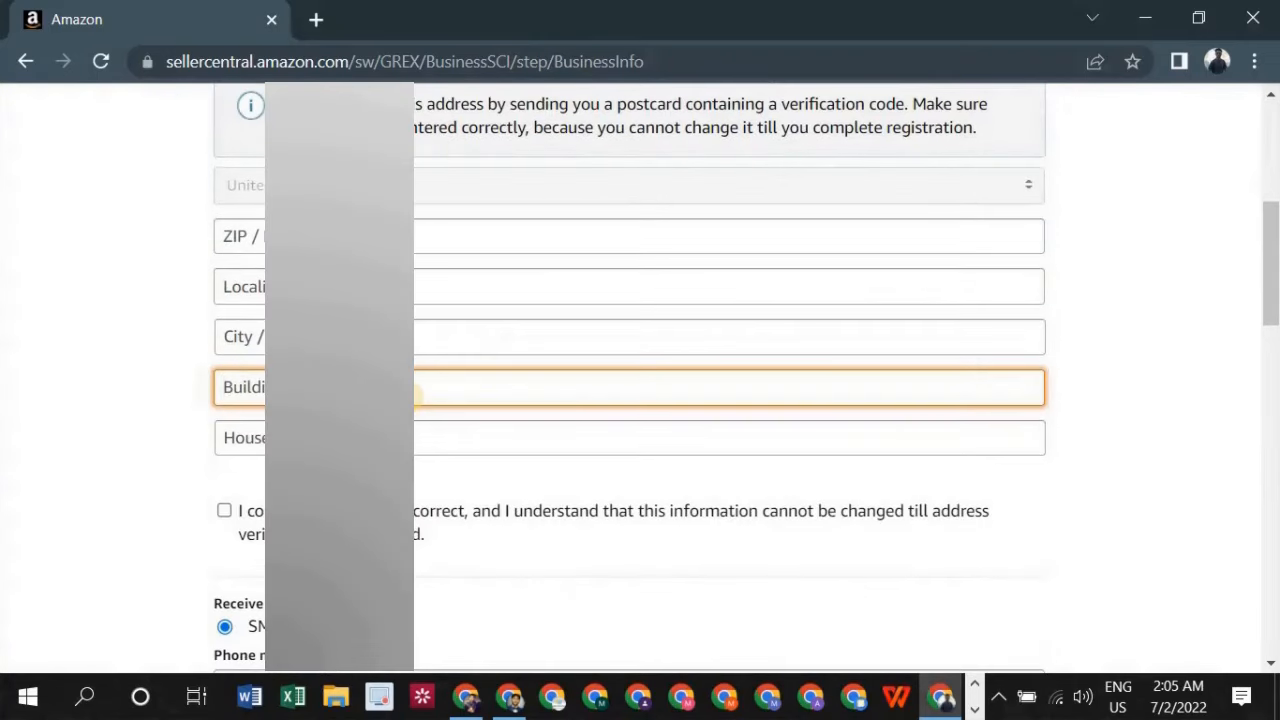
{"action": "scroll", "coordinate": [418, 395], "scroll_direction": "down", "scroll_amount": 3}
{"action": "scroll", "coordinate": [428, 483], "scroll_direction": "up", "scroll_amount": 1}
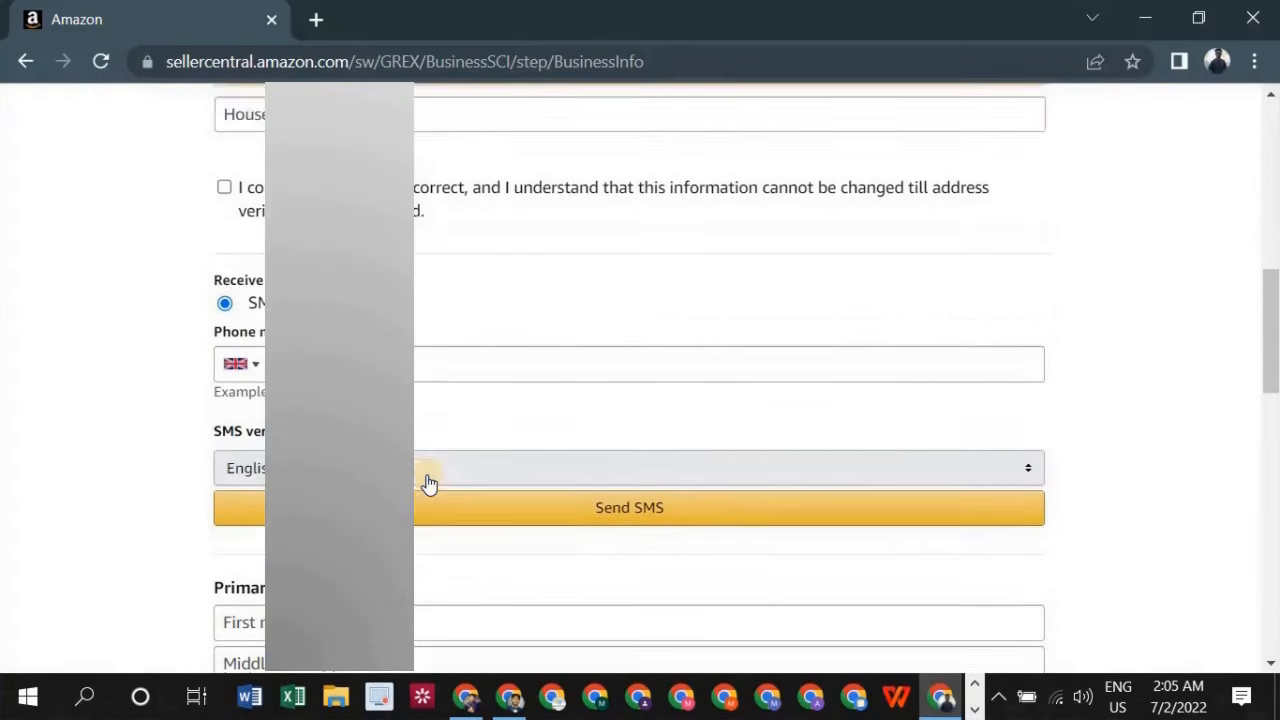
{"action": "scroll", "coordinate": [428, 483], "scroll_direction": "up", "scroll_amount": 5}
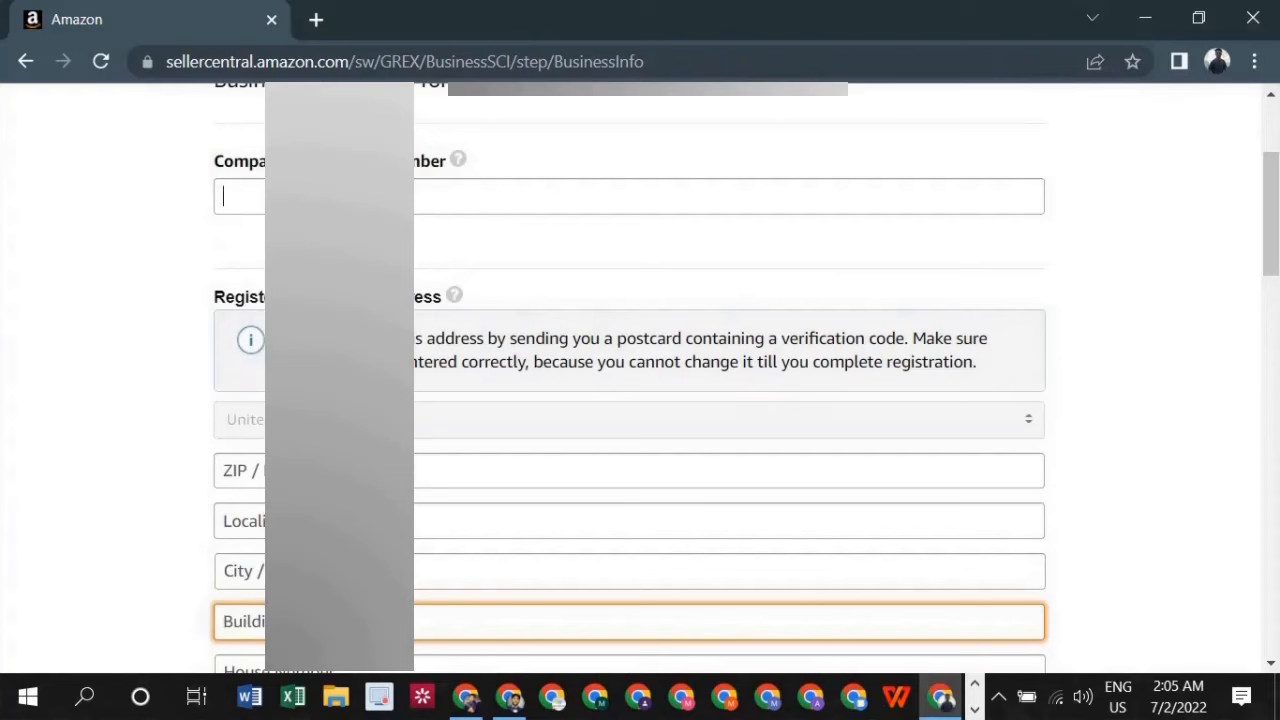
{"action": "scroll", "coordinate": [511, 623], "scroll_direction": "up", "scroll_amount": 2}
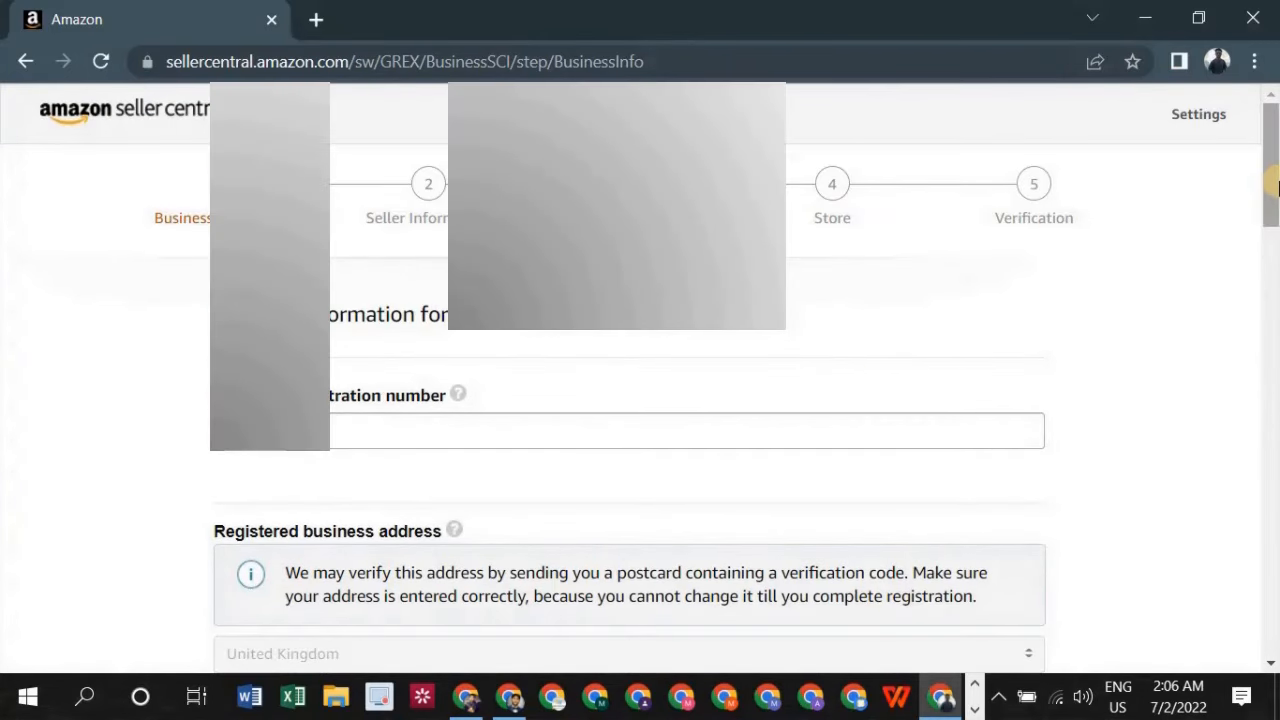
Step: Fill in the company registration number and registered business address, and confirm that the address is correct
{"action": "left_click_drag", "start_coordinate": [1278, 188], "coordinate": [1277, 265]}
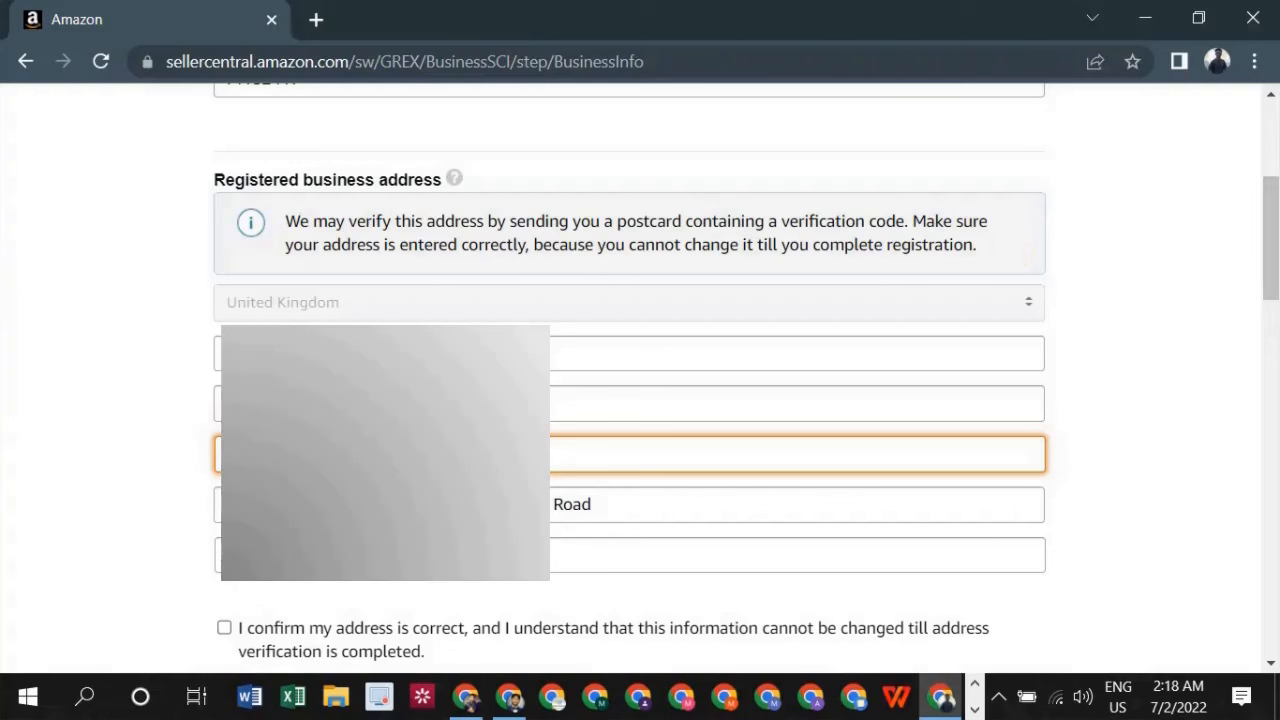
{"action": "left_click", "coordinate": [225, 628]}
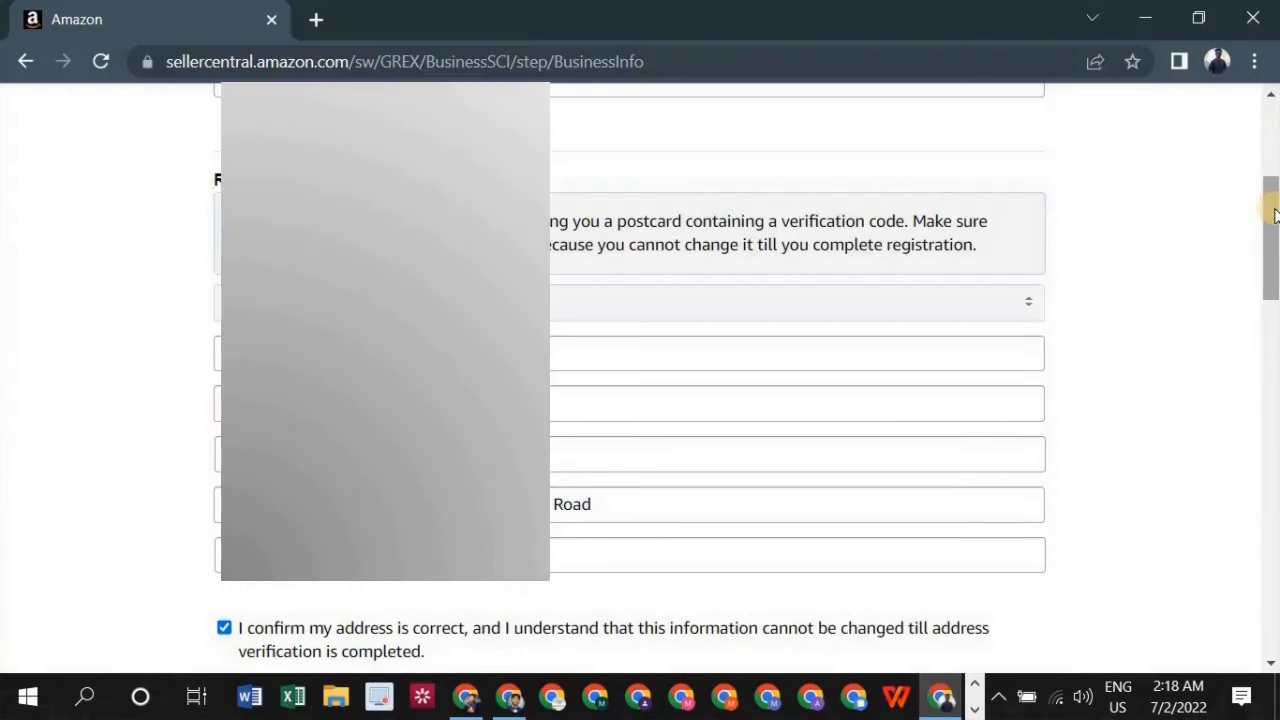
Step: Request the verification PIN by SMS in English for the UK phone number and complete the phone verification with that PIN
{"action": "left_click_drag", "start_coordinate": [1275, 215], "coordinate": [1270, 323]}
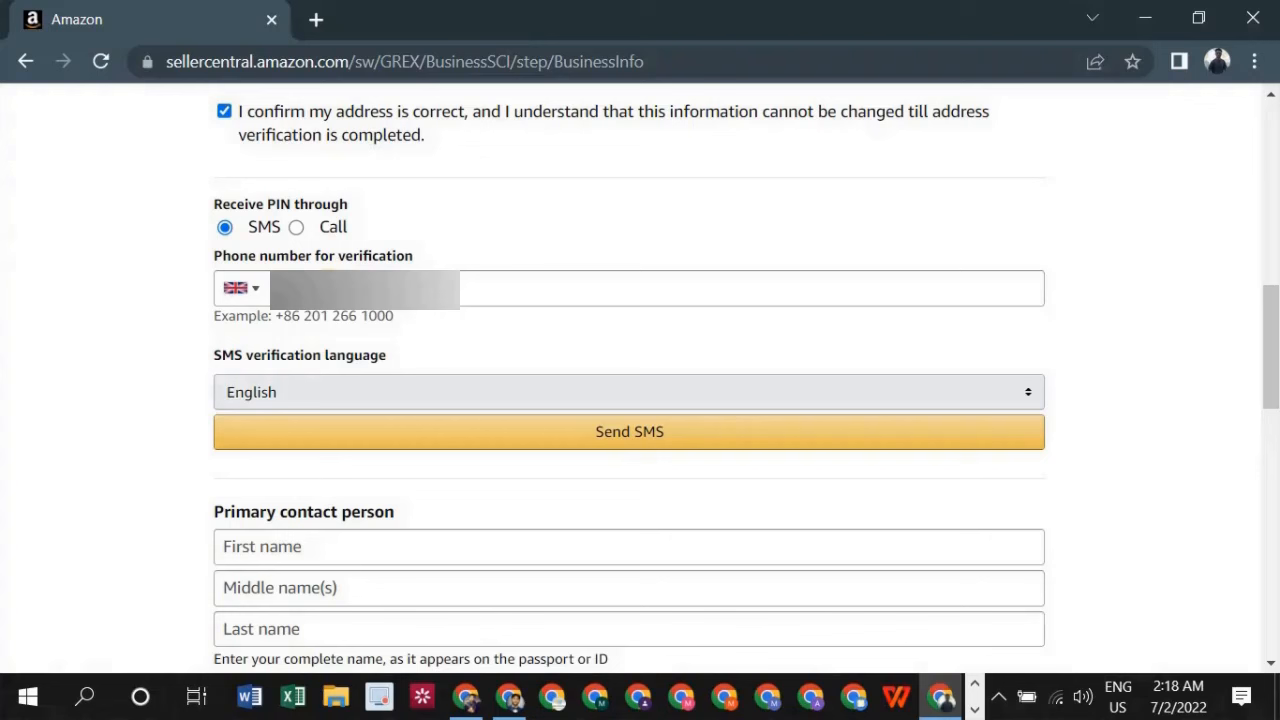
{"action": "left_click", "coordinate": [380, 302]}
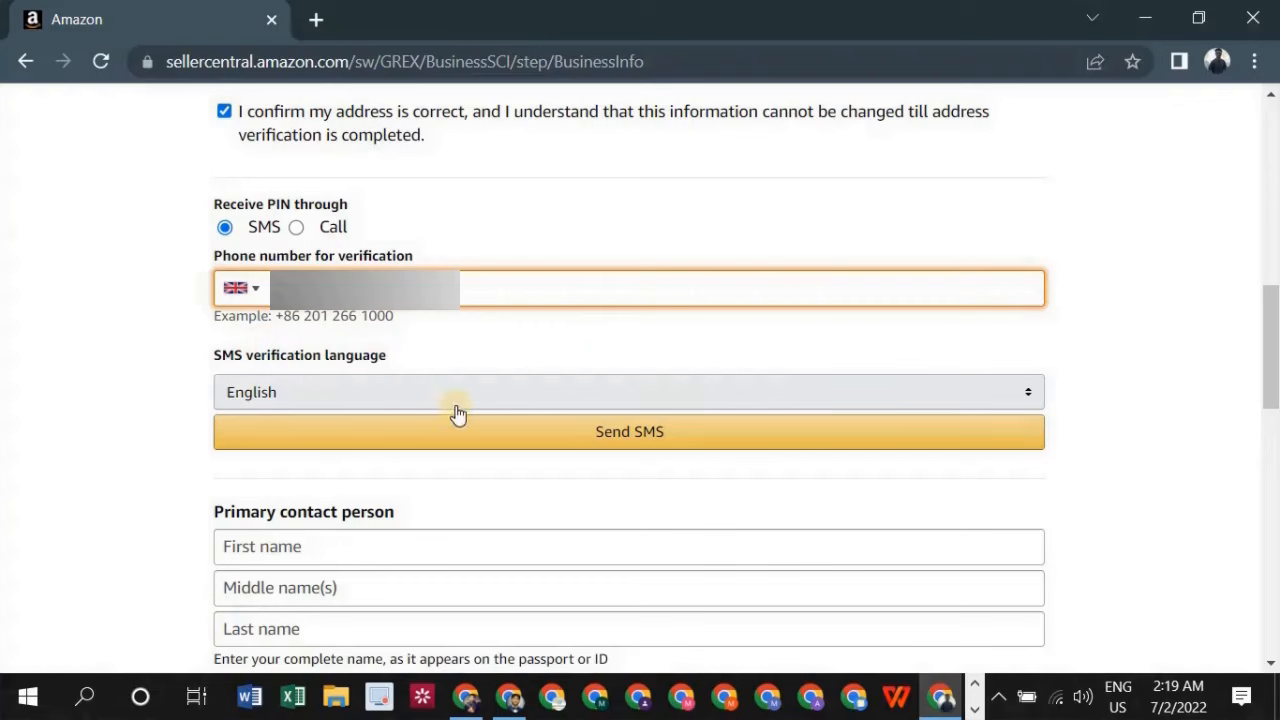
{"action": "left_click", "coordinate": [617, 440]}
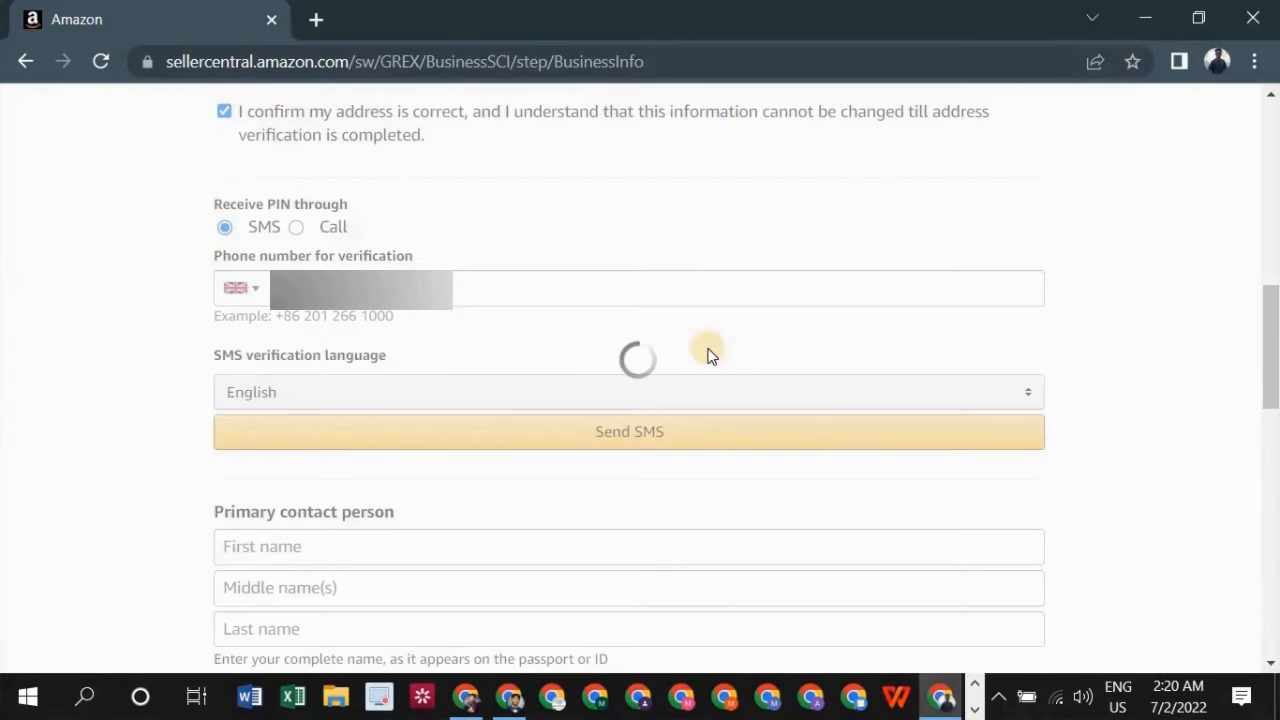
{"action": "scroll", "coordinate": [707, 355], "scroll_direction": "down", "scroll_amount": 2}
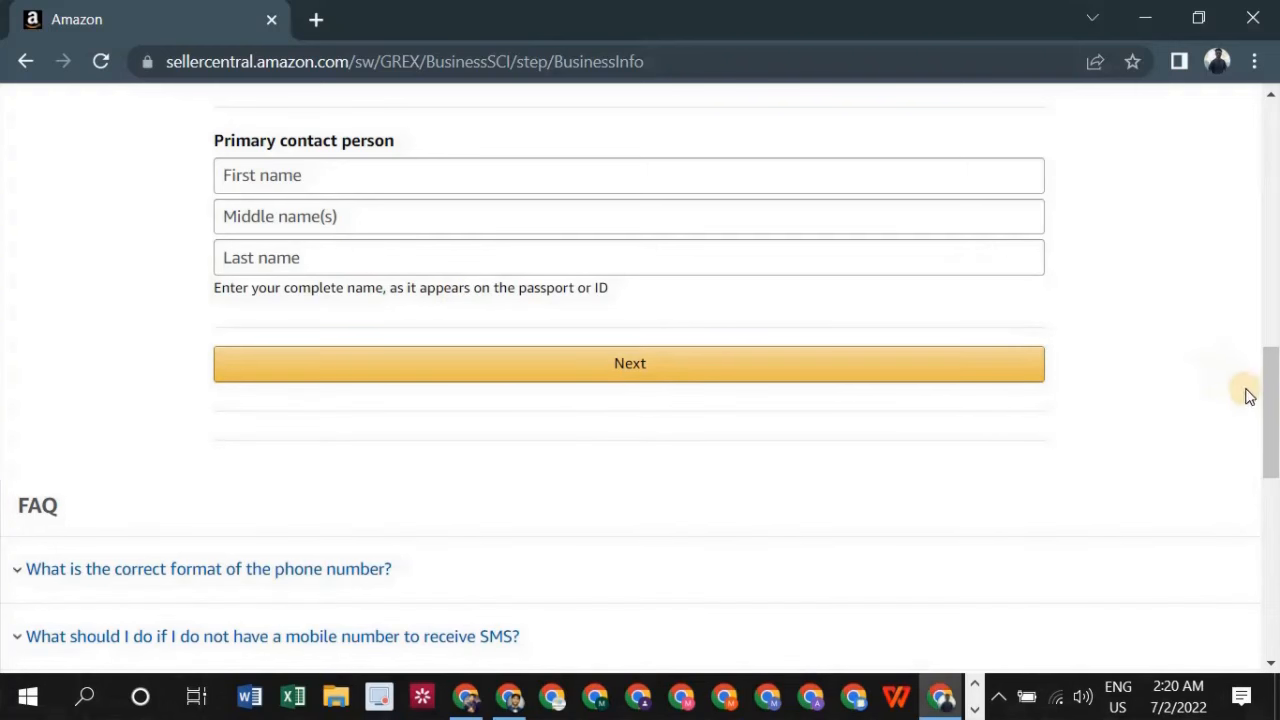
Step: Enter the primary contact person's first and last name and continue to the seller information form
{"action": "left_click_drag", "start_coordinate": [1266, 405], "coordinate": [1266, 385]}
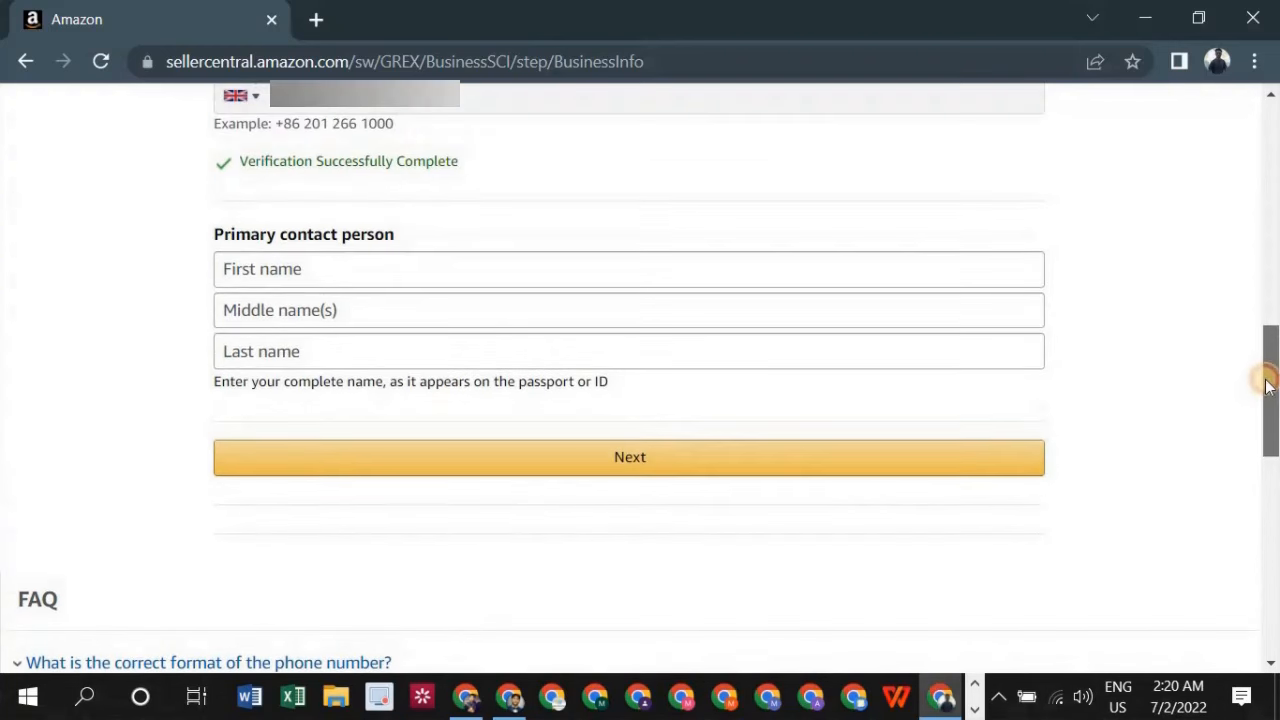
{"action": "left_click", "coordinate": [298, 270]}
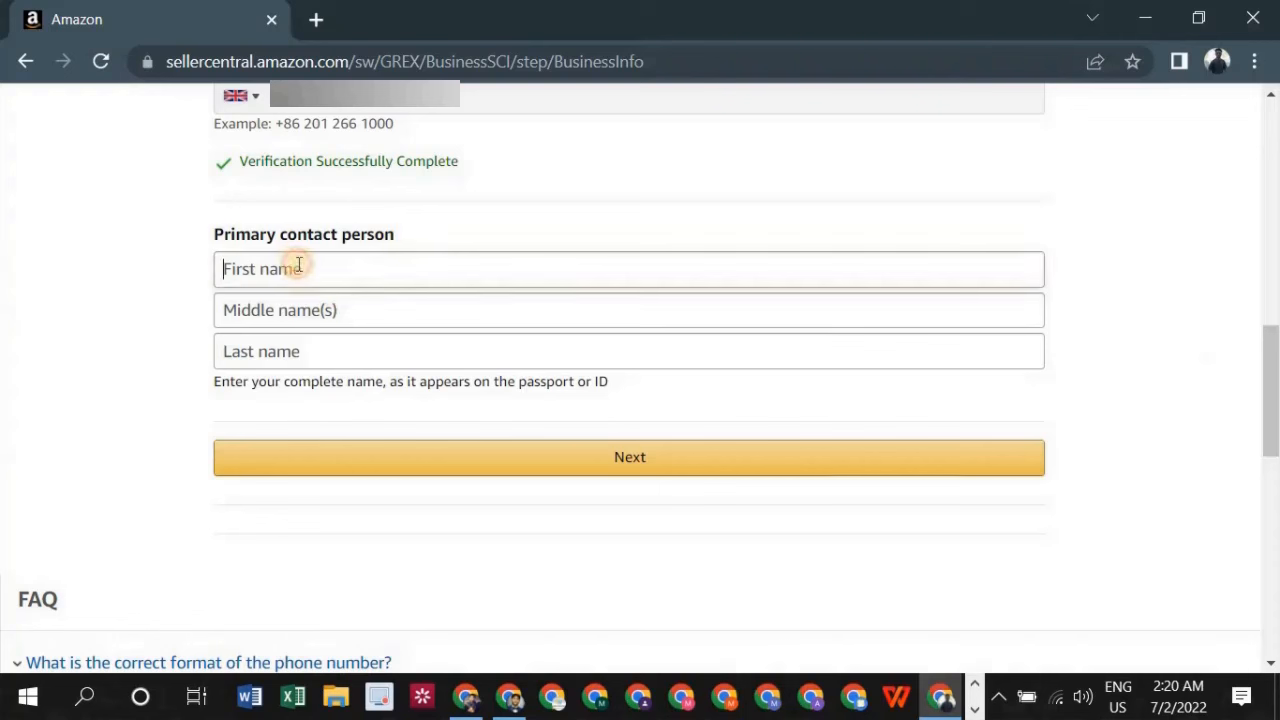
{"action": "triple_click", "coordinate": [447, 160]}
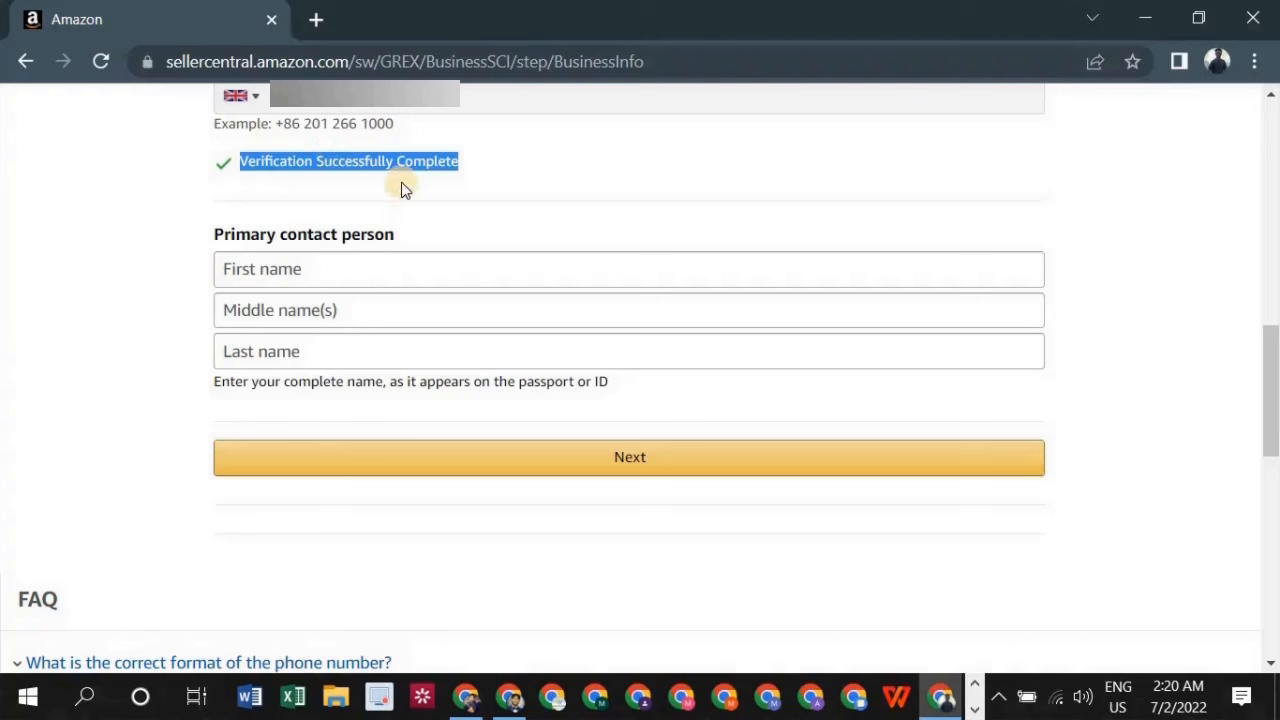
{"action": "left_click", "coordinate": [300, 269]}
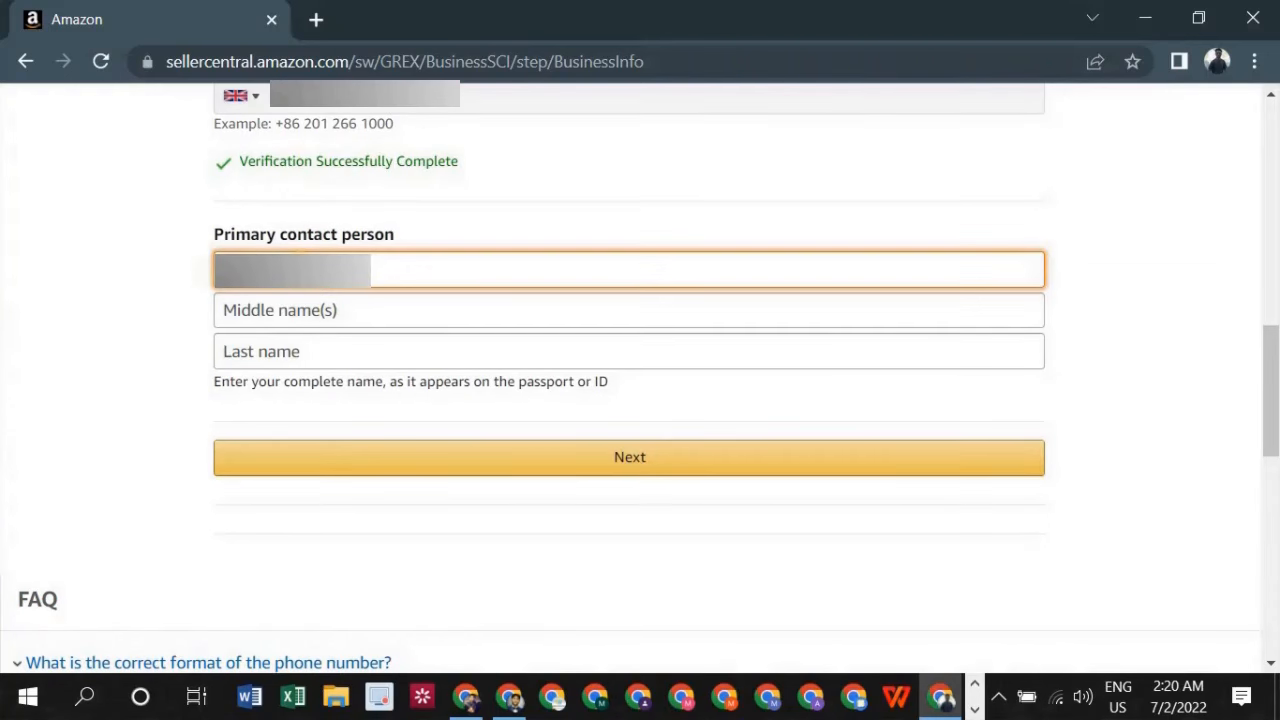
{"action": "left_click", "coordinate": [286, 351]}
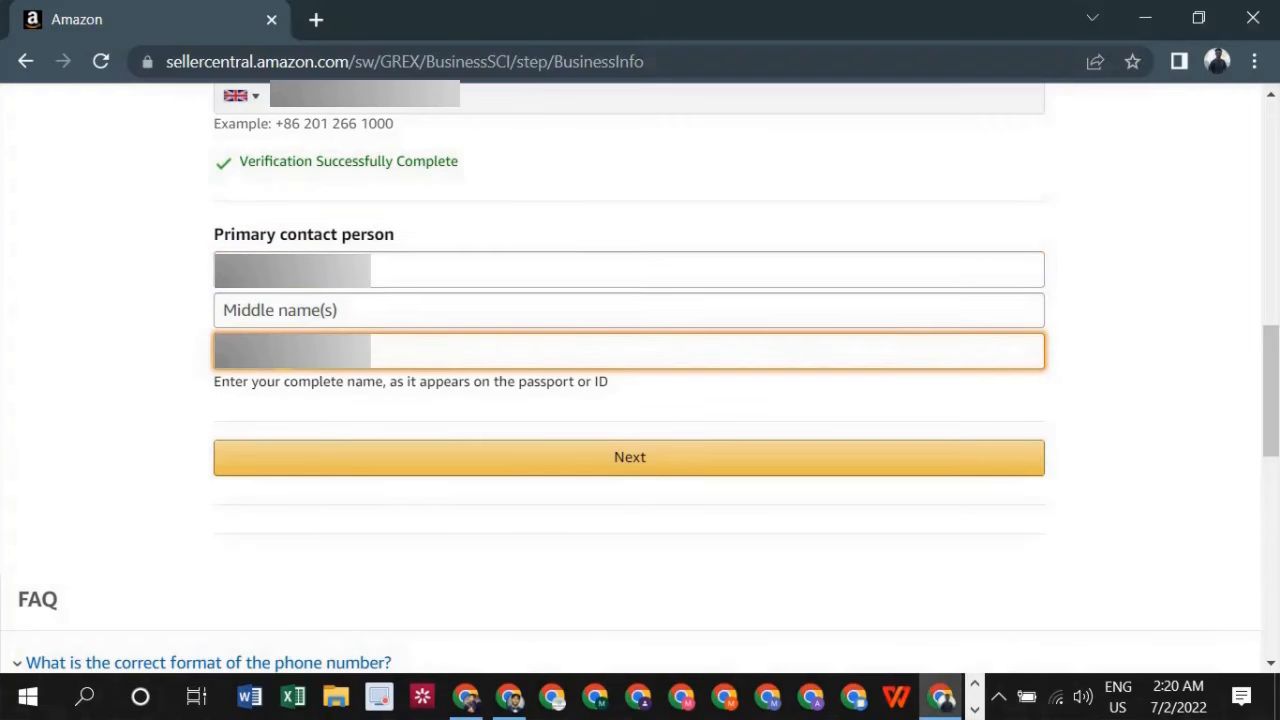
{"action": "left_click", "coordinate": [376, 463]}
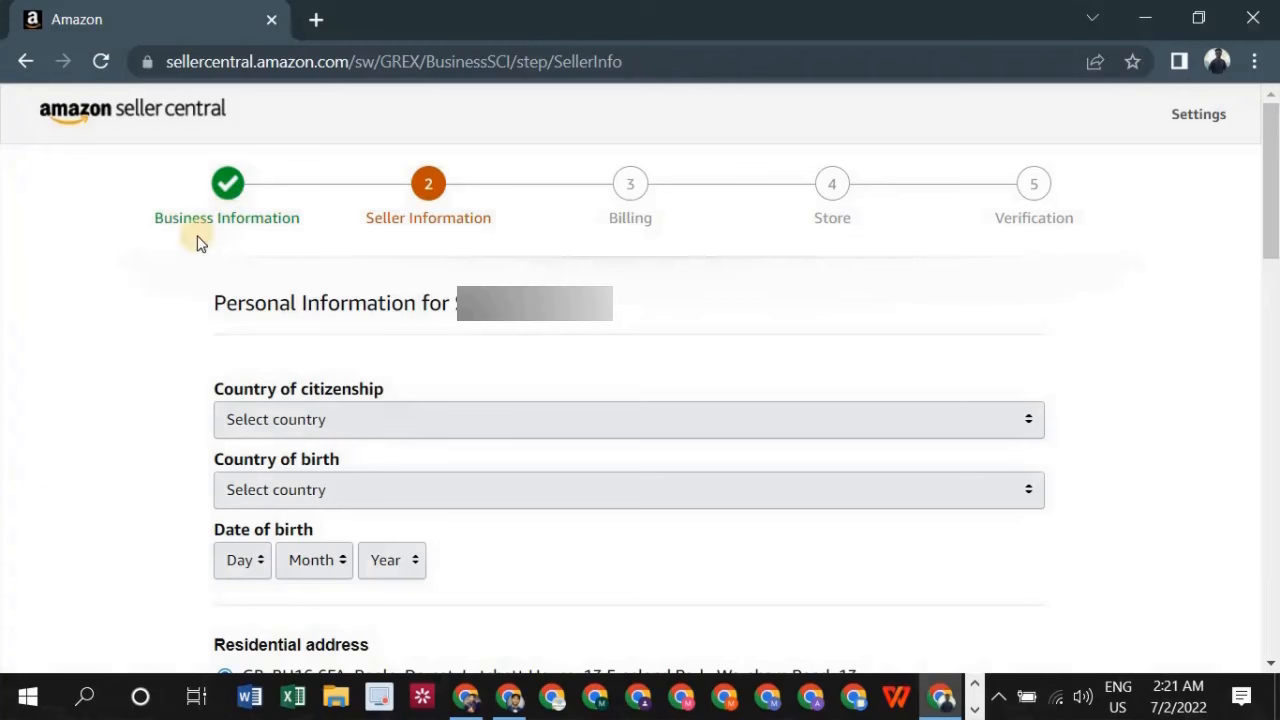
Step: Examine the registration stages from Business Information through Seller Information, Billing and Store to Verification, and the personal information fields
{"action": "left_click_drag", "start_coordinate": [156, 217], "coordinate": [309, 217]}
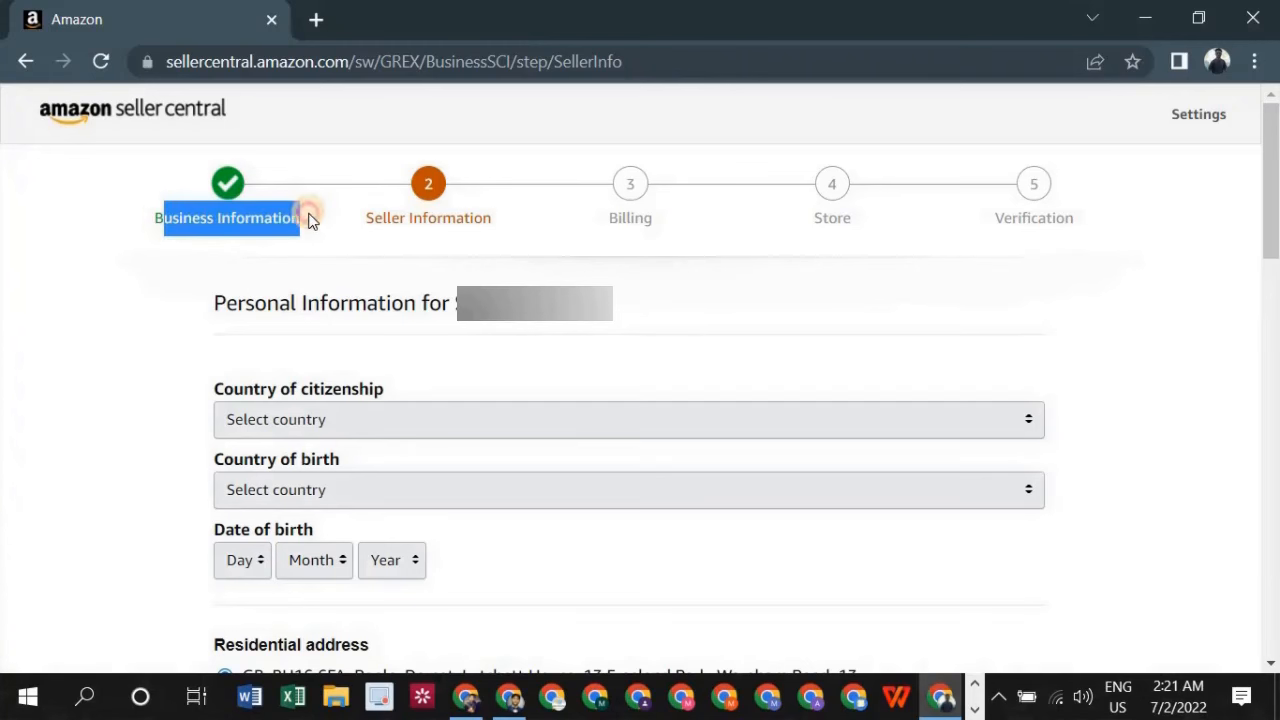
{"action": "left_click_drag", "start_coordinate": [154, 218], "coordinate": [638, 220]}
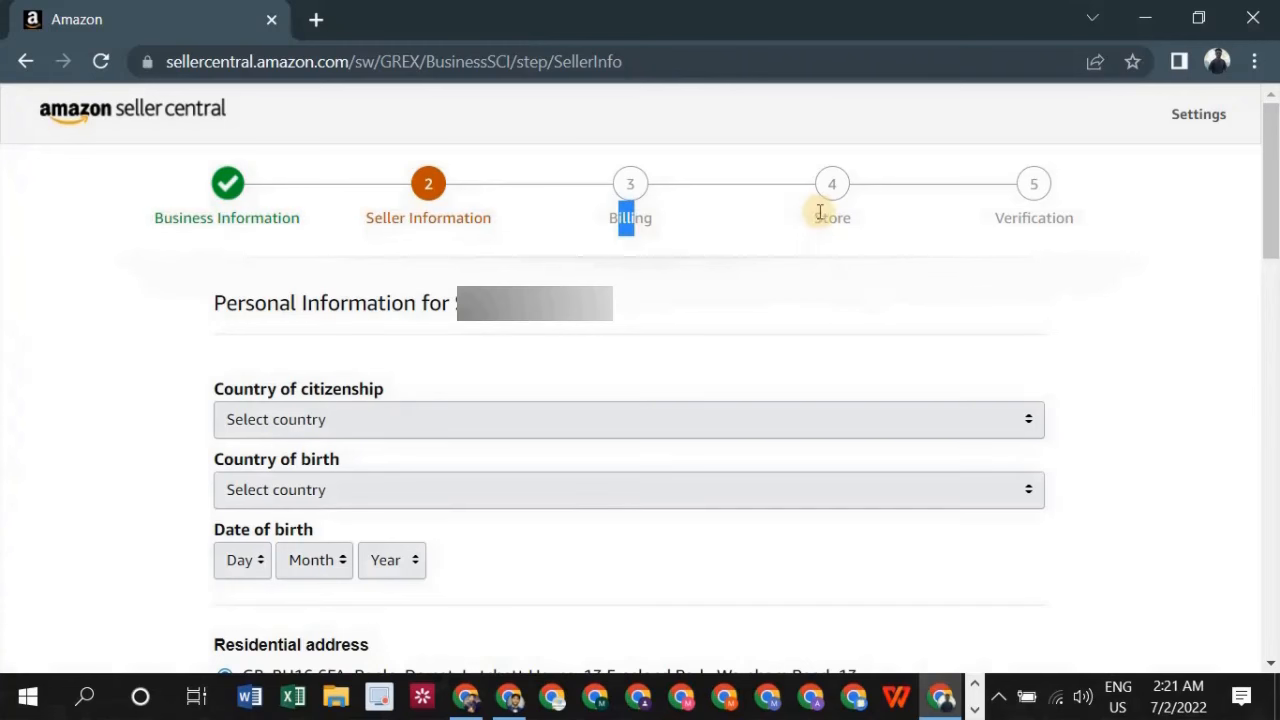
{"action": "left_click_drag", "start_coordinate": [819, 211], "coordinate": [1075, 218]}
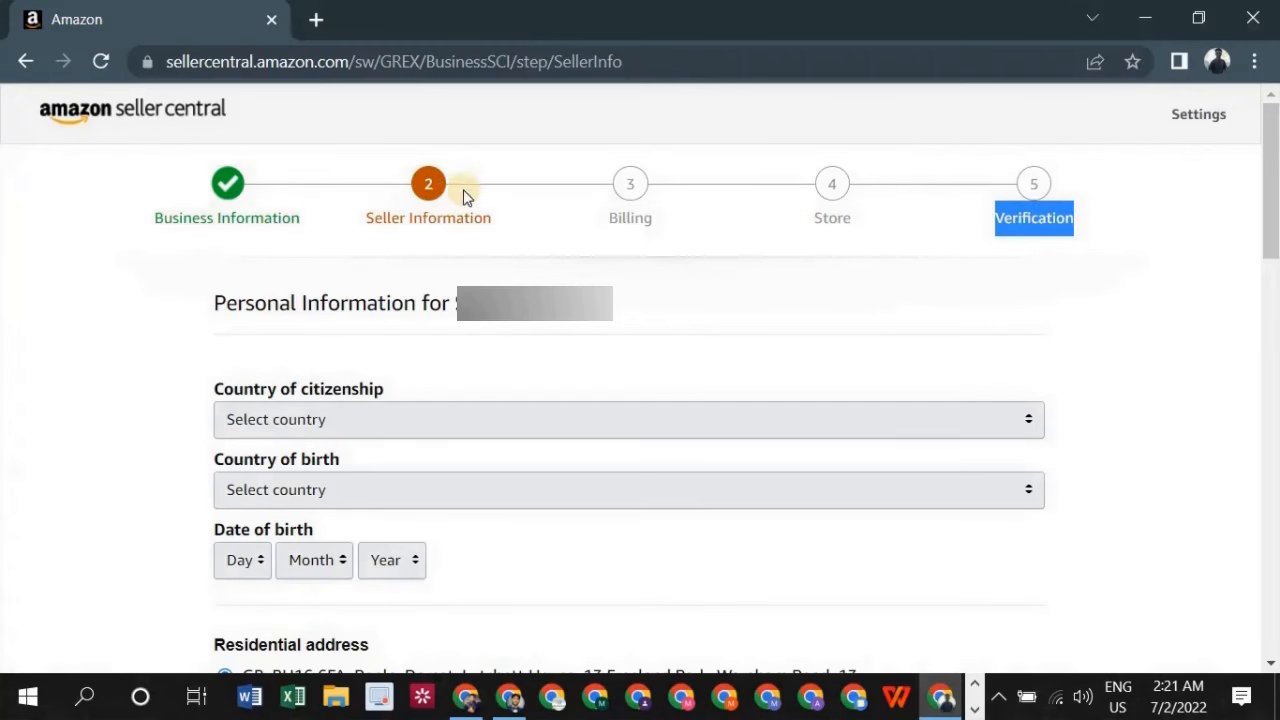
{"action": "left_click_drag", "start_coordinate": [366, 217], "coordinate": [492, 221]}
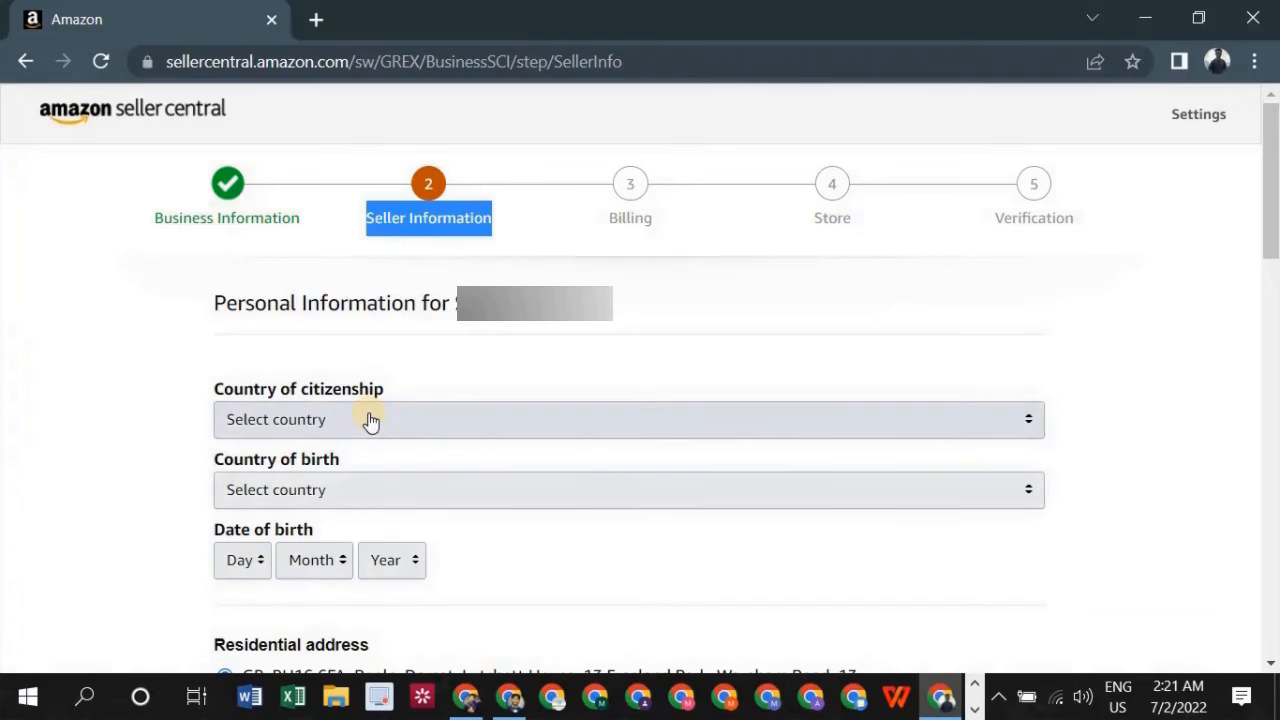
{"action": "scroll", "coordinate": [370, 421], "scroll_direction": "down", "scroll_amount": 2}
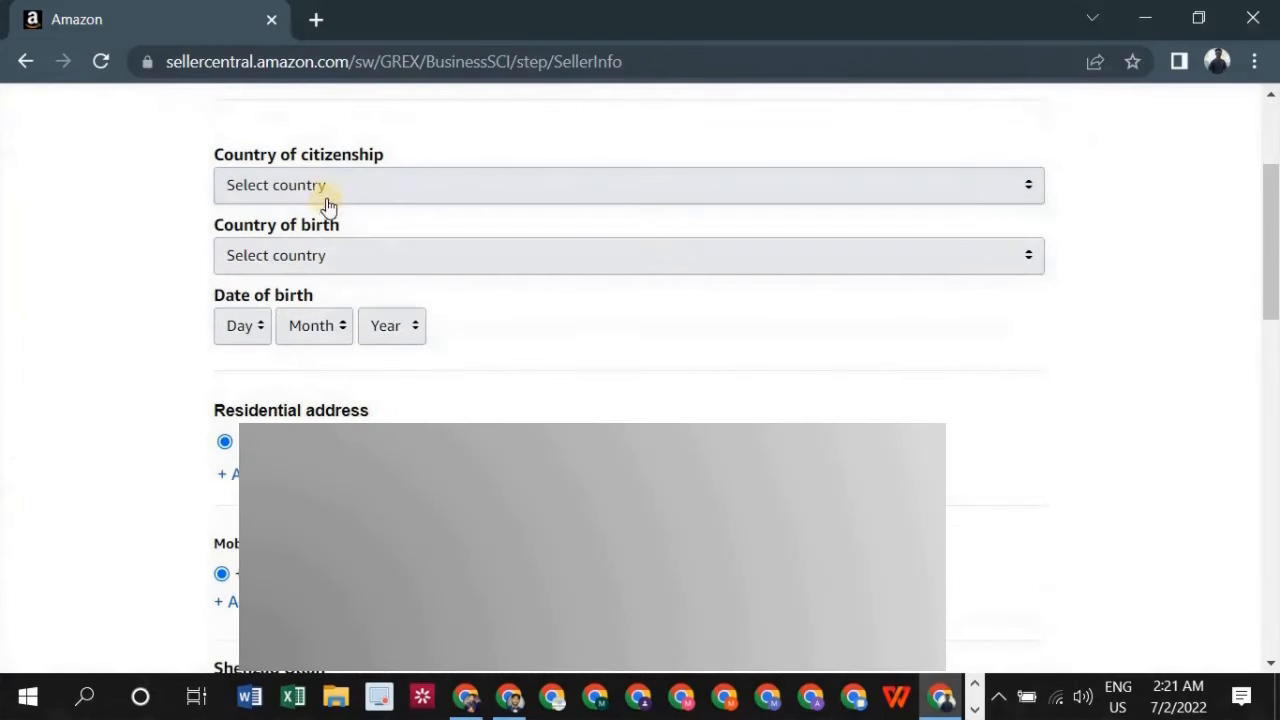
Step: Set both the country of citizenship and the country of birth to Pakistan
{"action": "left_click", "coordinate": [332, 192]}
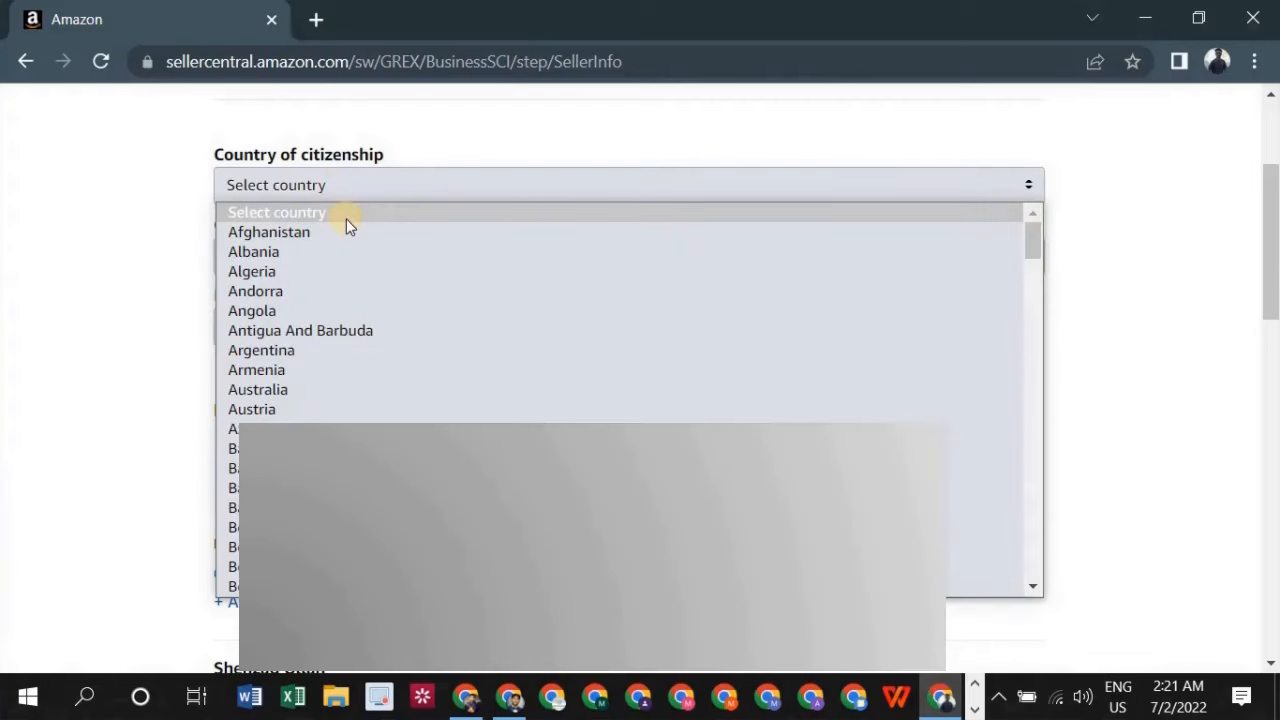
{"action": "key", "text": "p"}
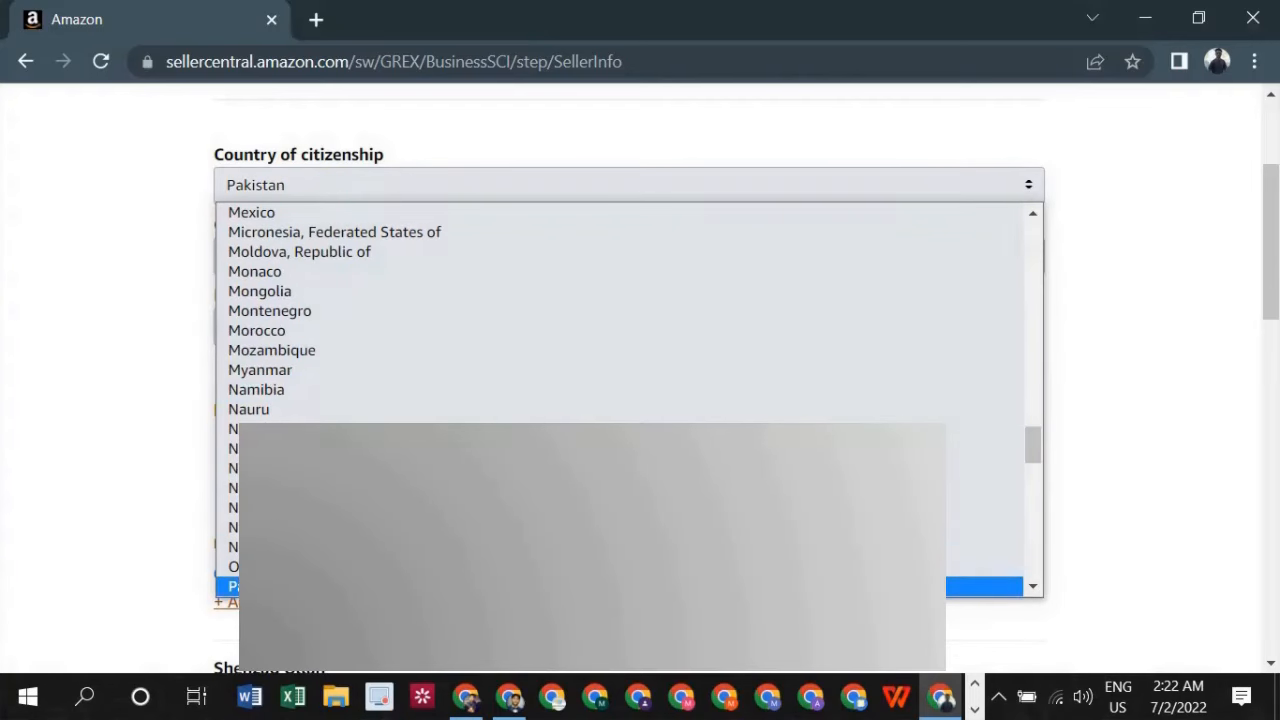
{"action": "key", "text": "Return"}
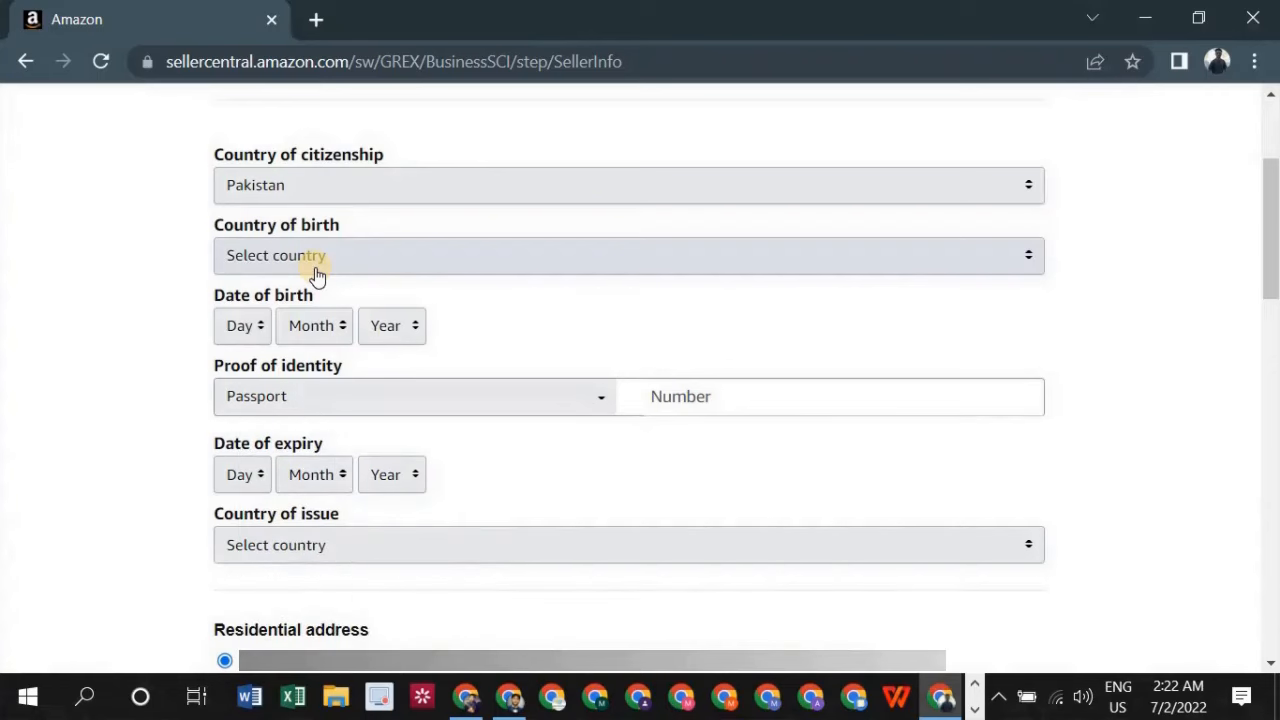
{"action": "left_click", "coordinate": [316, 262]}
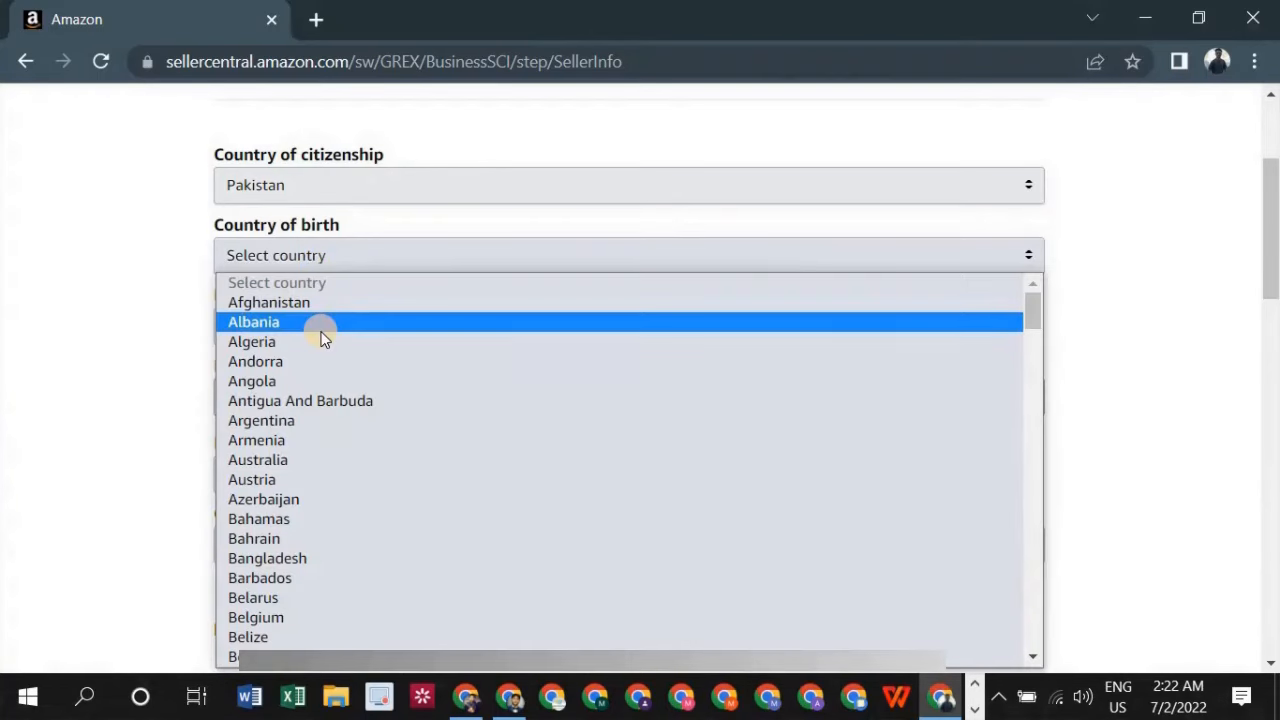
{"action": "key", "text": "p"}
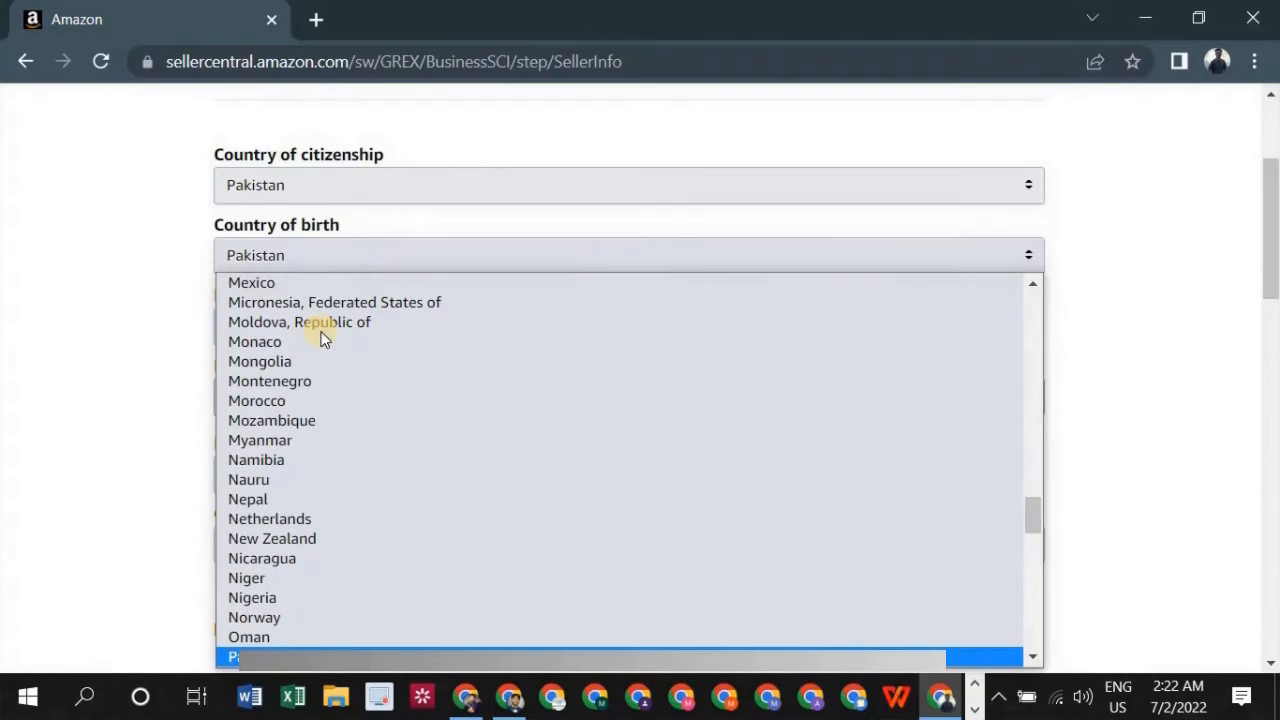
{"action": "left_click", "coordinate": [320, 650]}
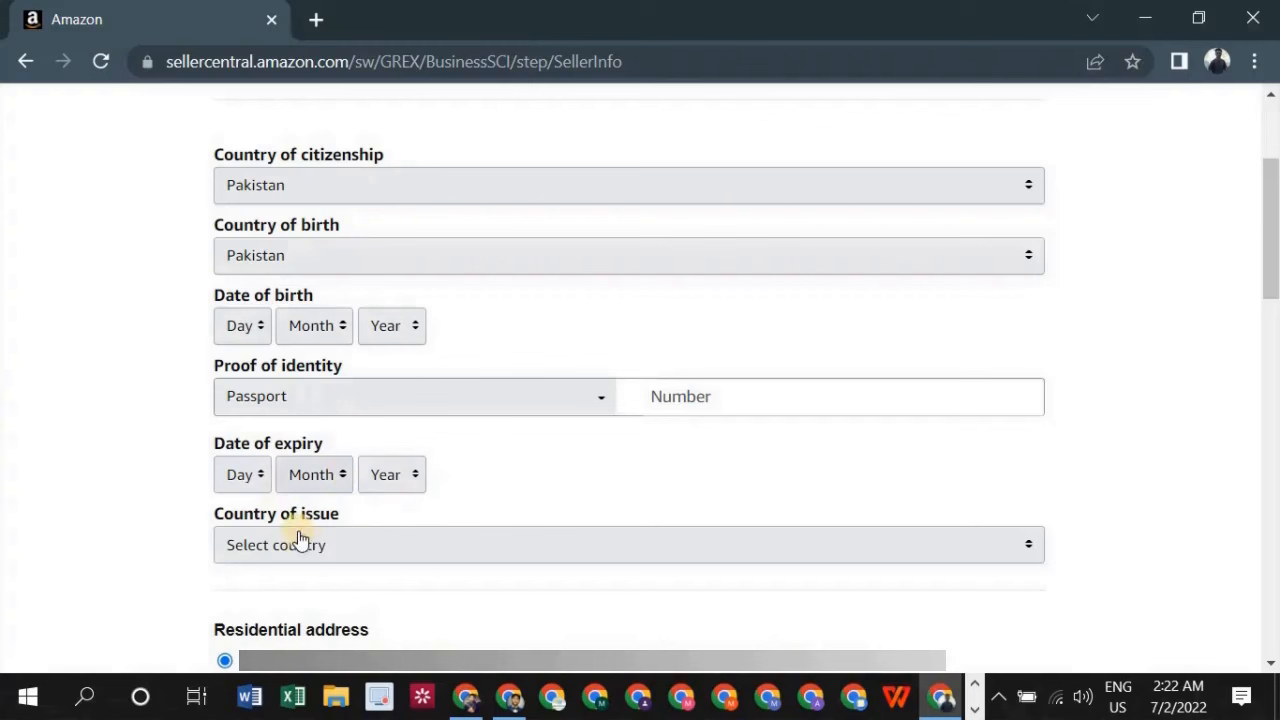
Step: Set the identity document's country of issue to Pakistan
{"action": "left_click", "coordinate": [367, 556]}
{"action": "scroll", "coordinate": [367, 516], "scroll_direction": "down", "scroll_amount": 20}
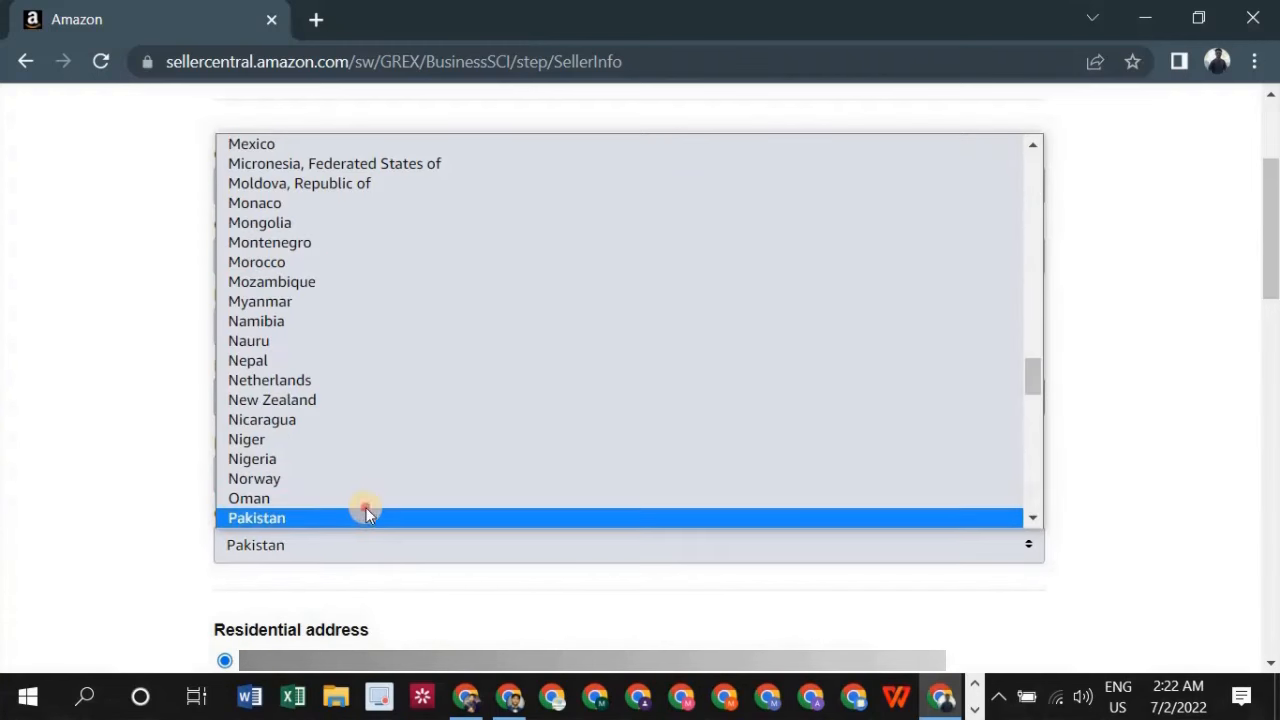
{"action": "left_click", "coordinate": [366, 512]}
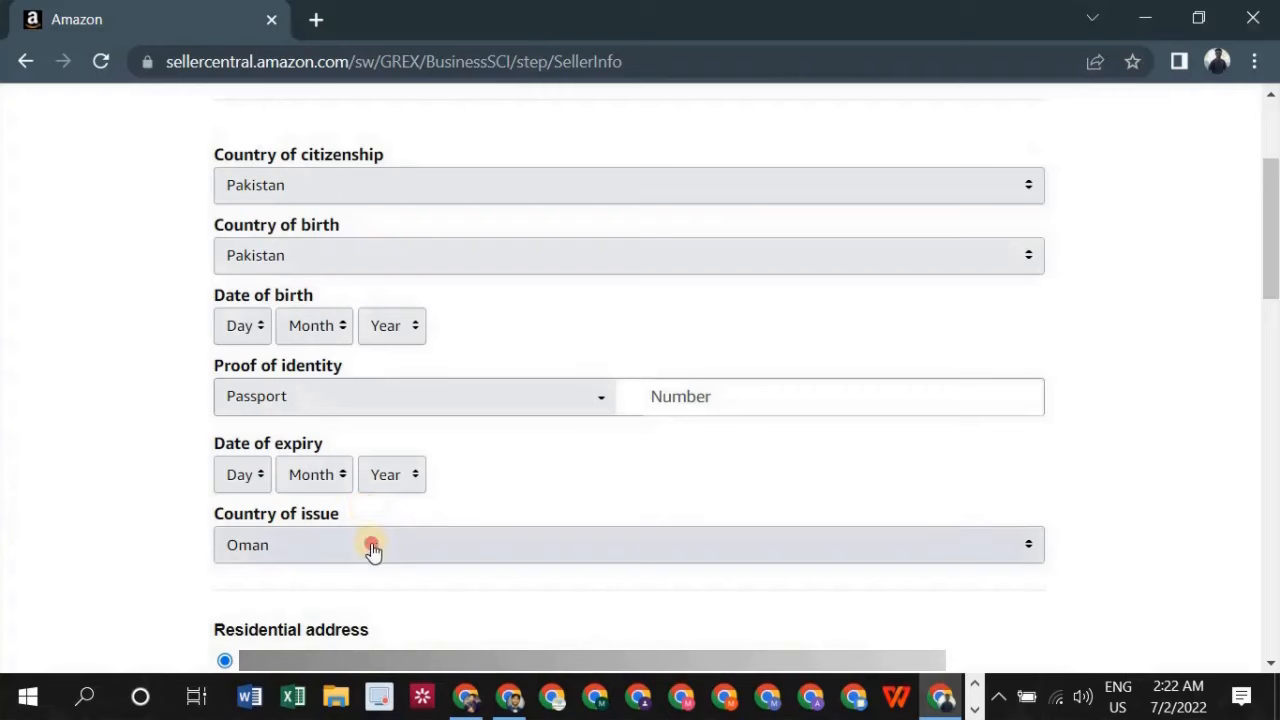
{"action": "left_click", "coordinate": [369, 549]}
{"action": "scroll", "coordinate": [382, 521], "scroll_direction": "down", "scroll_amount": 1}
{"action": "left_click", "coordinate": [372, 505]}
Step: Fill in the date of birth, the passport number as proof of identity, and the passport's date of expiry
{"action": "left_click_drag", "start_coordinate": [298, 151], "coordinate": [374, 149]}
{"action": "left_click_drag", "start_coordinate": [280, 226], "coordinate": [353, 226]}
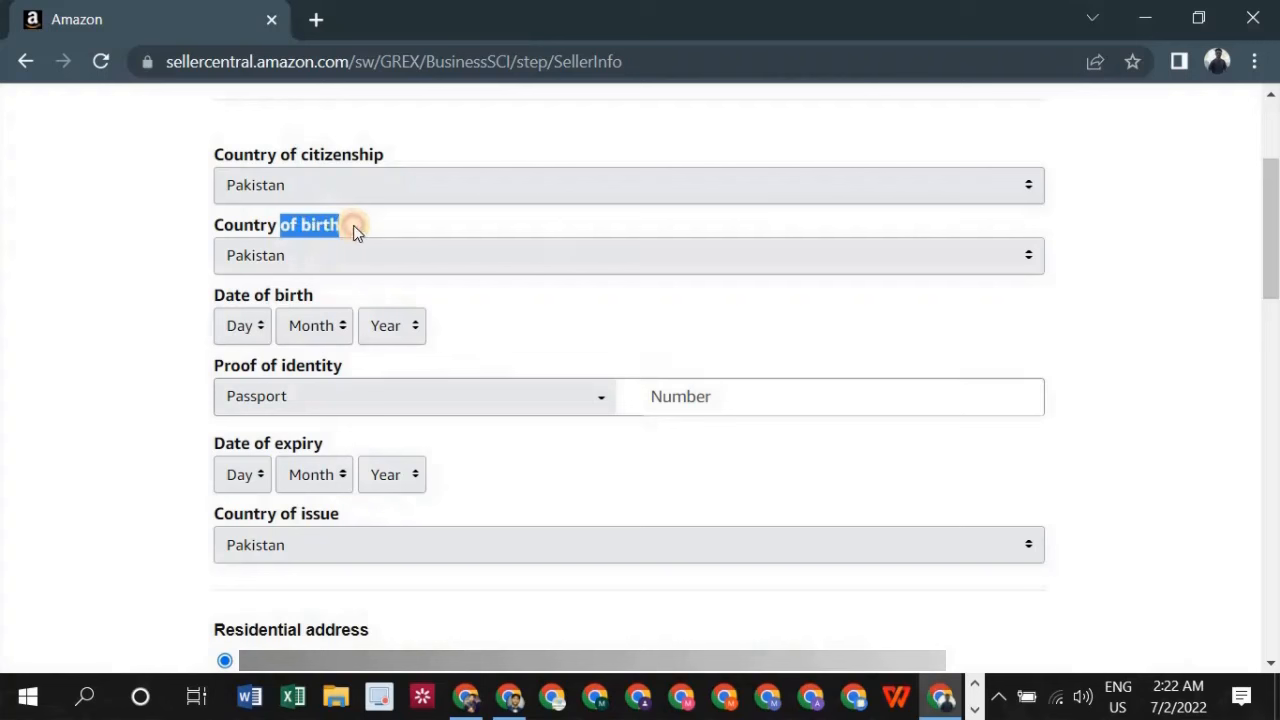
{"action": "left_click_drag", "start_coordinate": [228, 516], "coordinate": [259, 514]}
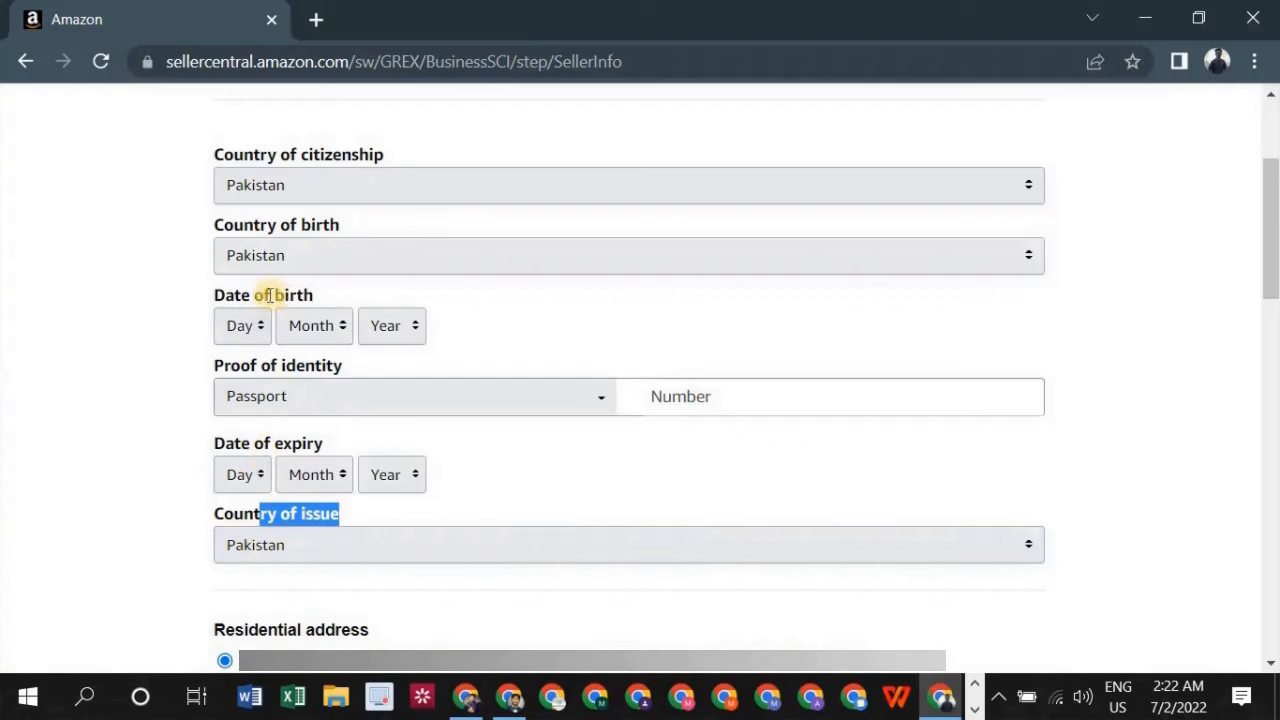
{"action": "left_click_drag", "start_coordinate": [285, 292], "coordinate": [242, 298]}
{"action": "left_click_drag", "start_coordinate": [250, 362], "coordinate": [597, 409]}
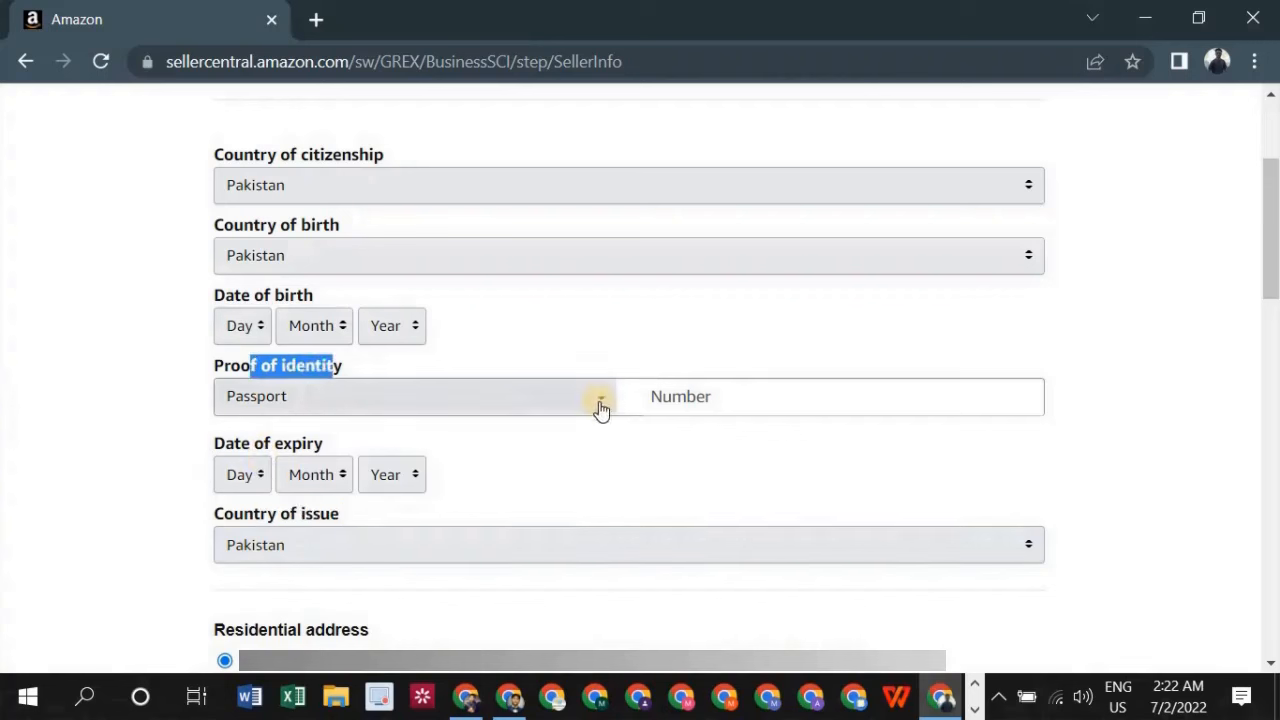
{"action": "left_click", "coordinate": [716, 397]}
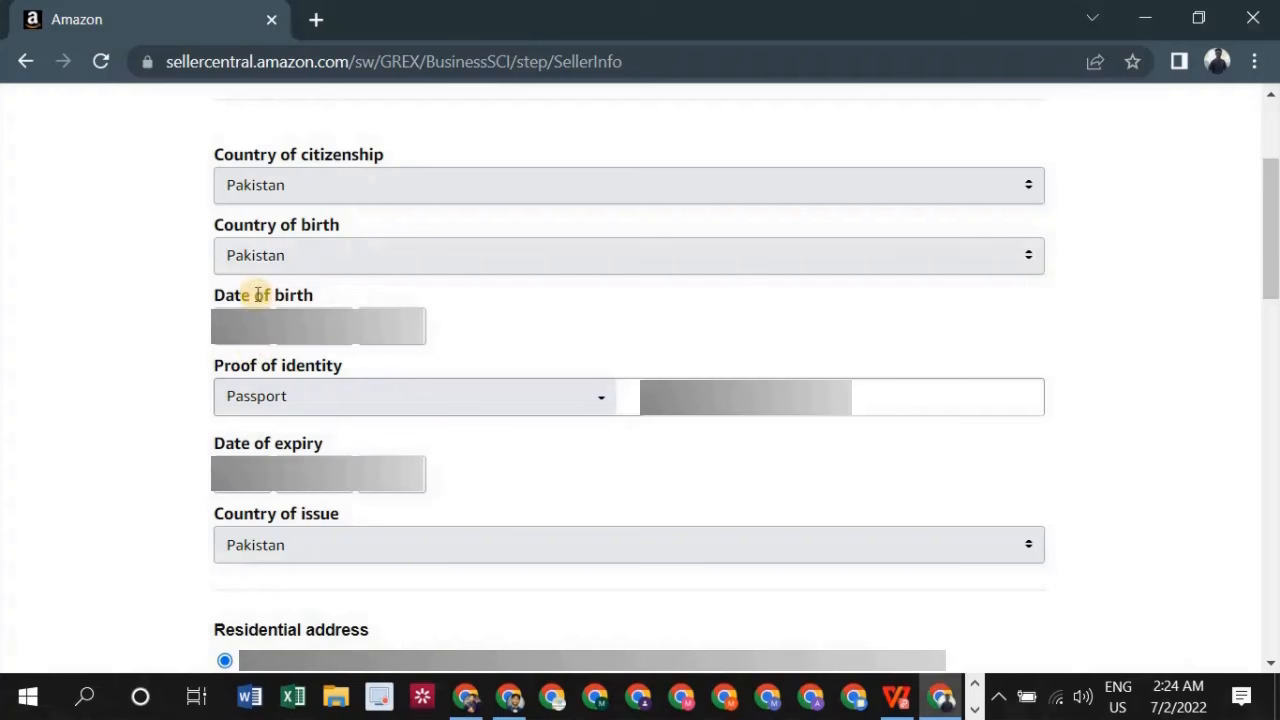
Step: Review the date of birth, the available proof of identity types and the passport number entry
{"action": "left_click_drag", "start_coordinate": [257, 294], "coordinate": [366, 297]}
{"action": "left_click_drag", "start_coordinate": [304, 365], "coordinate": [359, 368]}
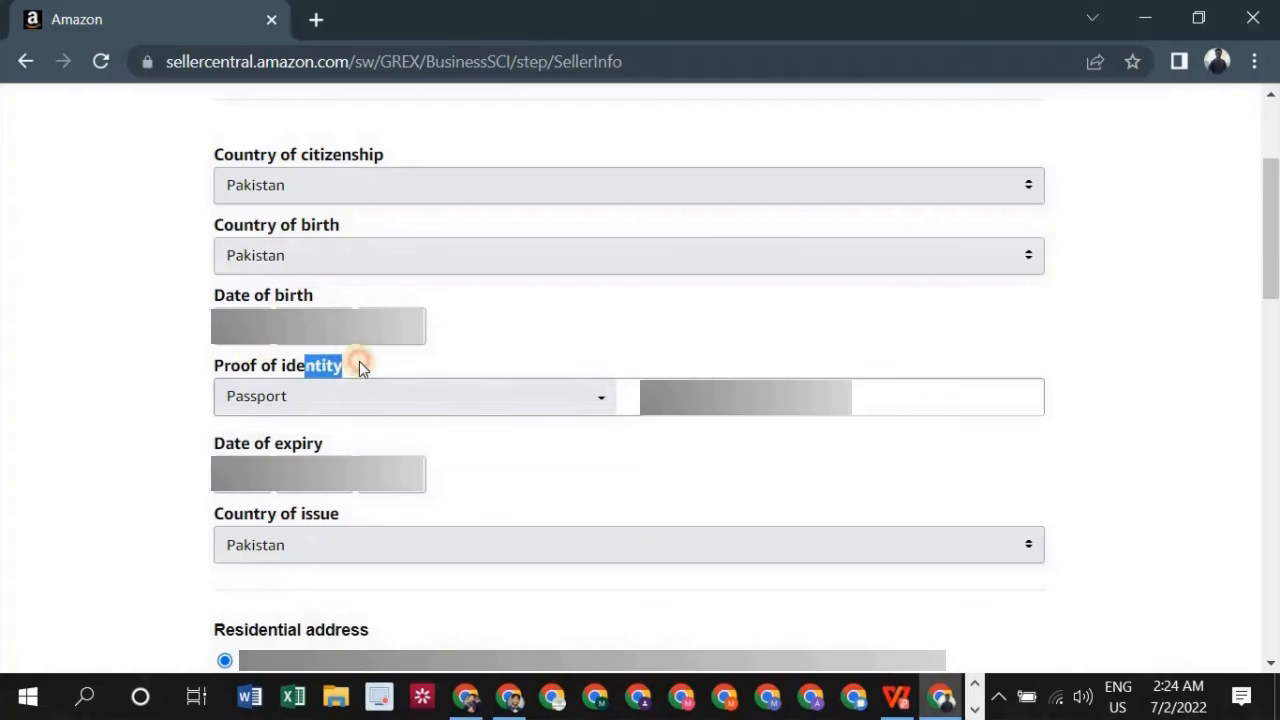
{"action": "left_click", "coordinate": [369, 406]}
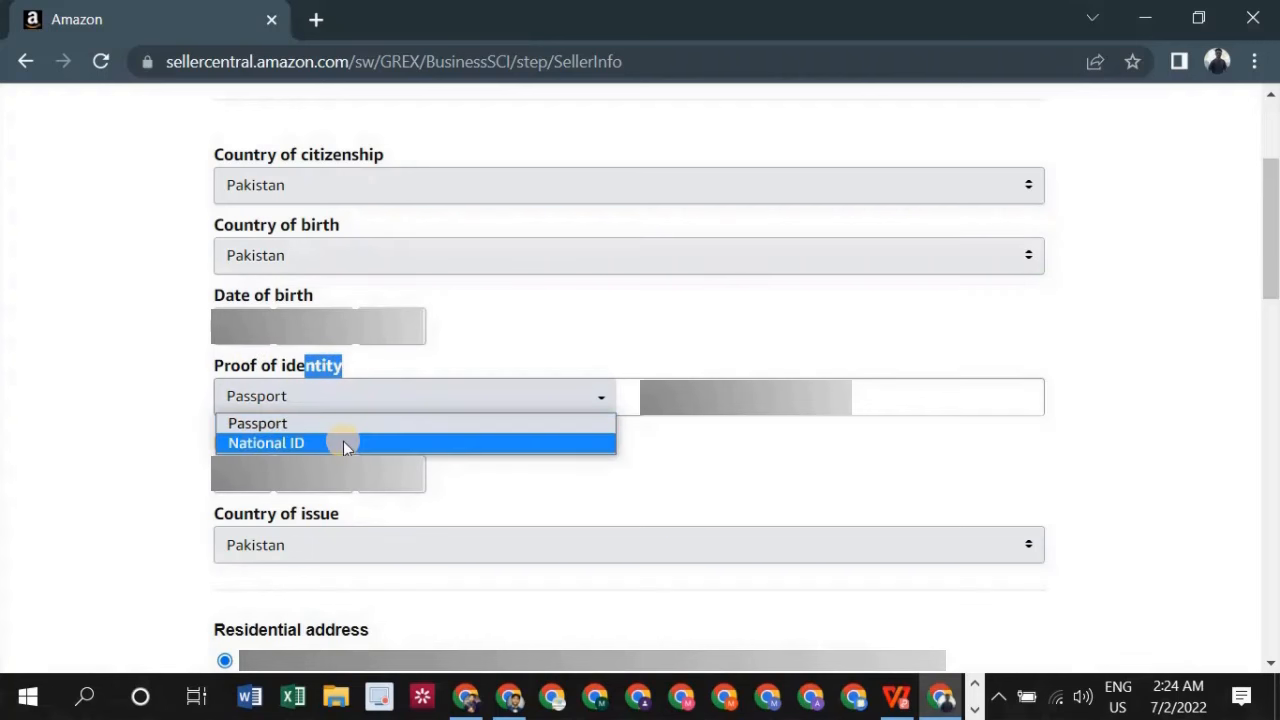
{"action": "left_click", "coordinate": [409, 402]}
{"action": "left_click", "coordinate": [532, 345]}
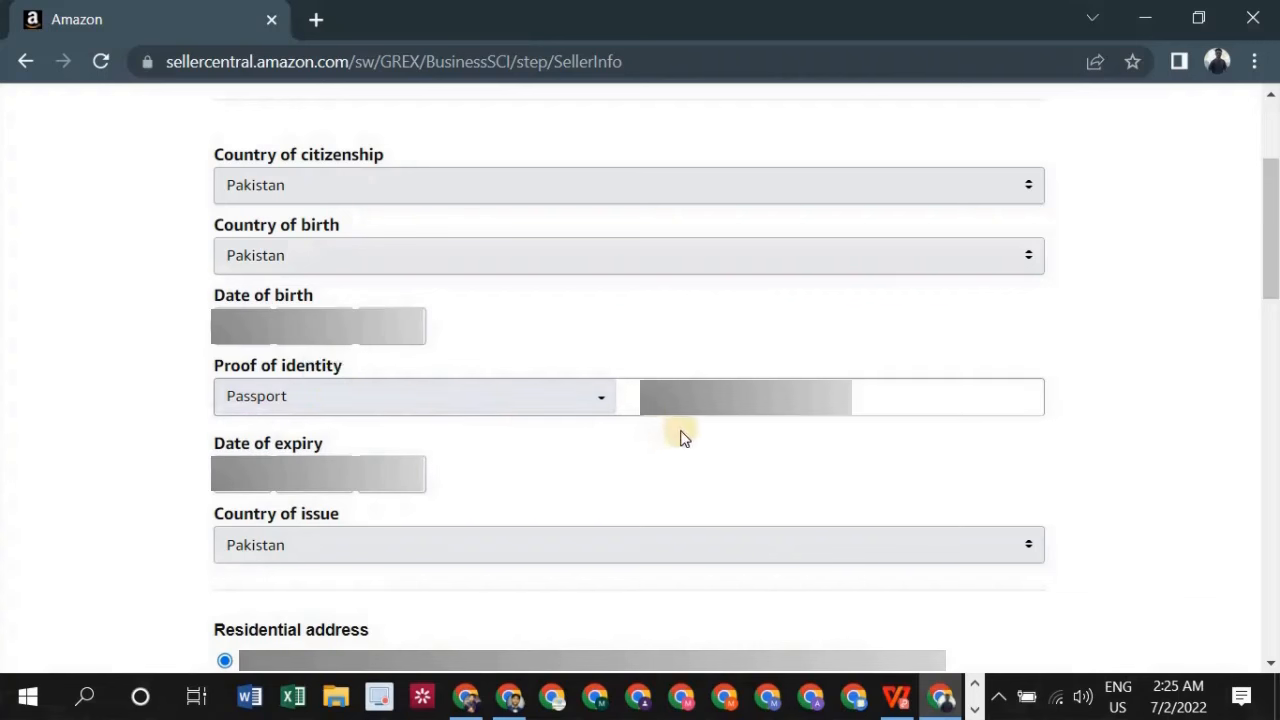
{"action": "left_click", "coordinate": [690, 397]}
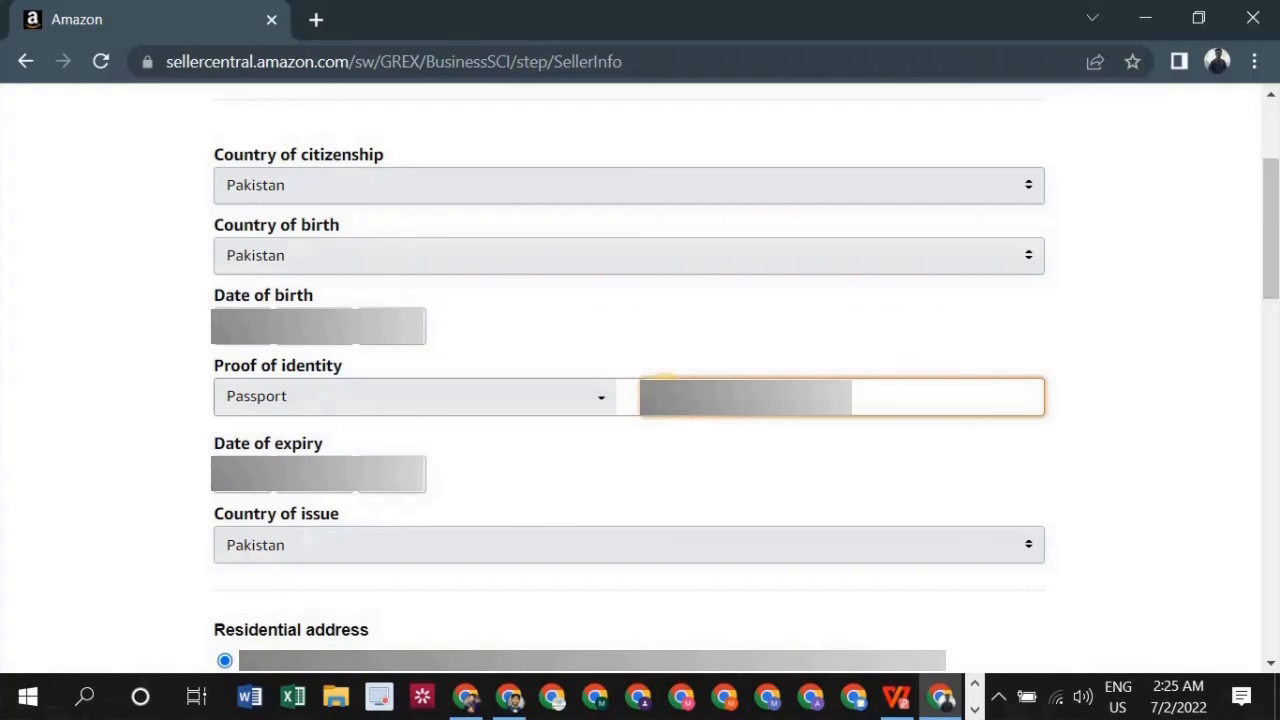
{"action": "left_click", "coordinate": [528, 468]}
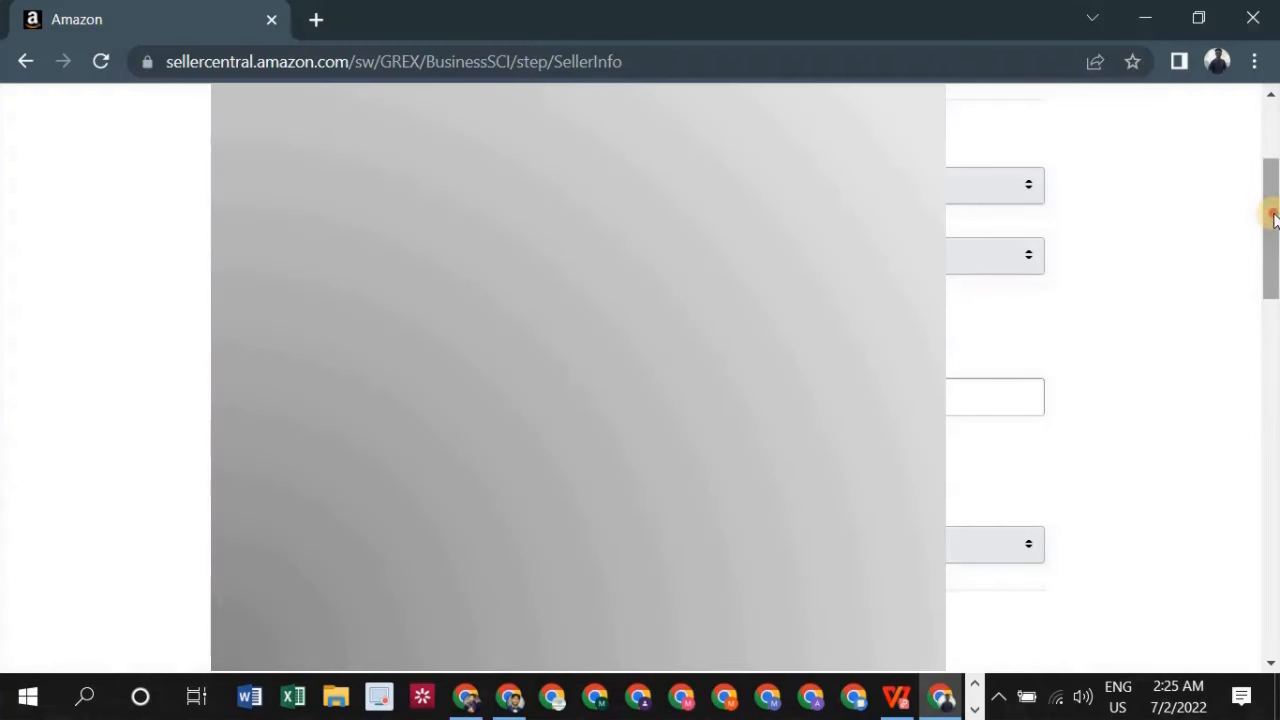
Step: Add another residential address in place of the preselected GB one and set its country to Pakistan
{"action": "left_click_drag", "start_coordinate": [1275, 220], "coordinate": [1189, 306]}
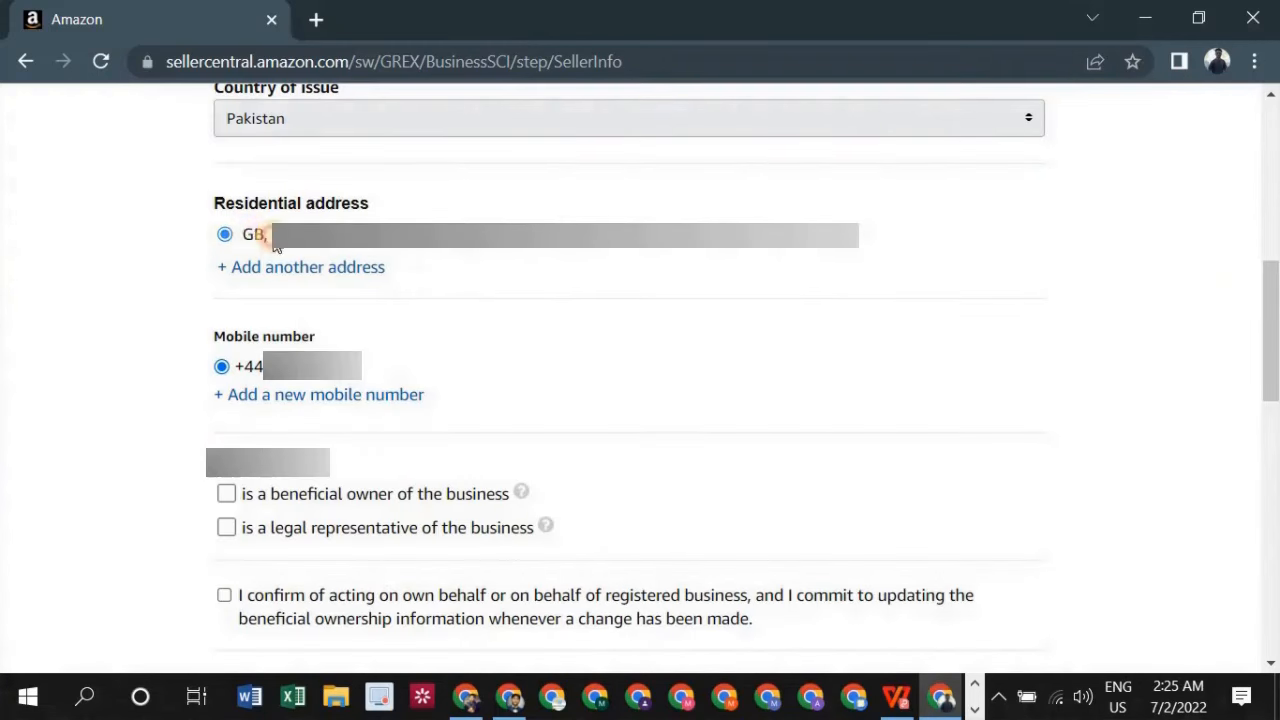
{"action": "left_click_drag", "start_coordinate": [244, 238], "coordinate": [686, 248]}
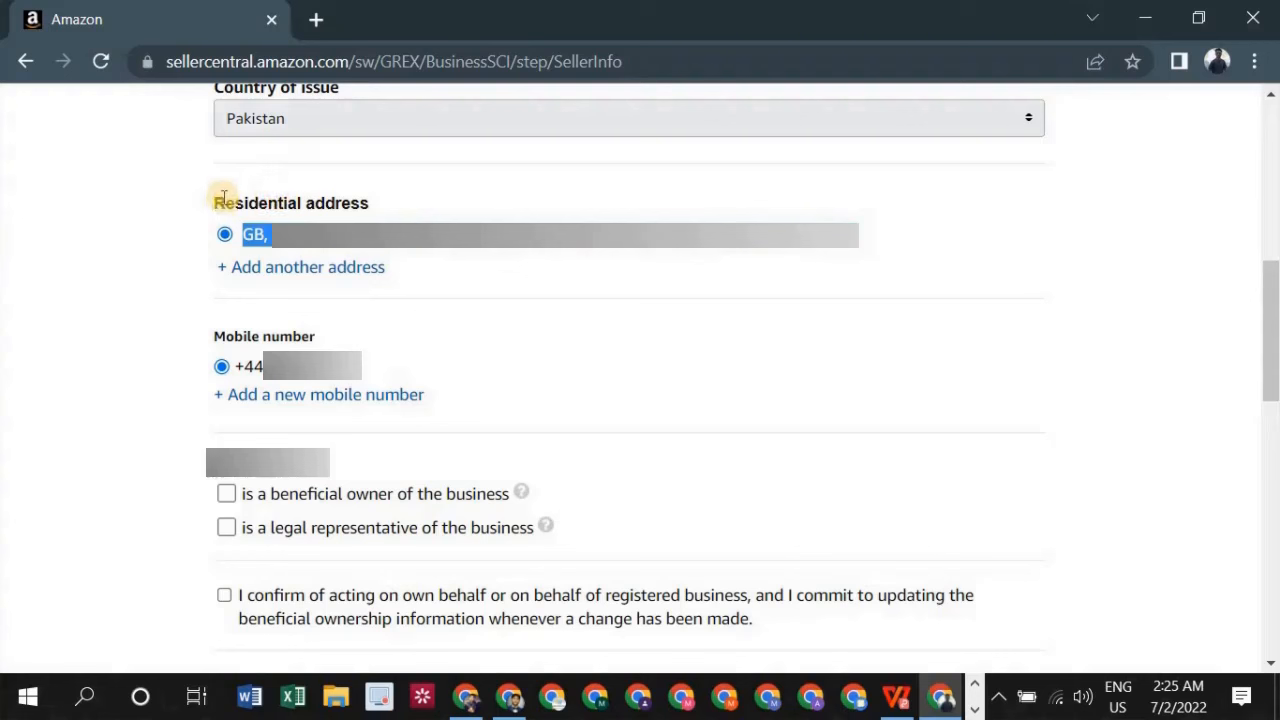
{"action": "left_click_drag", "start_coordinate": [216, 198], "coordinate": [363, 207]}
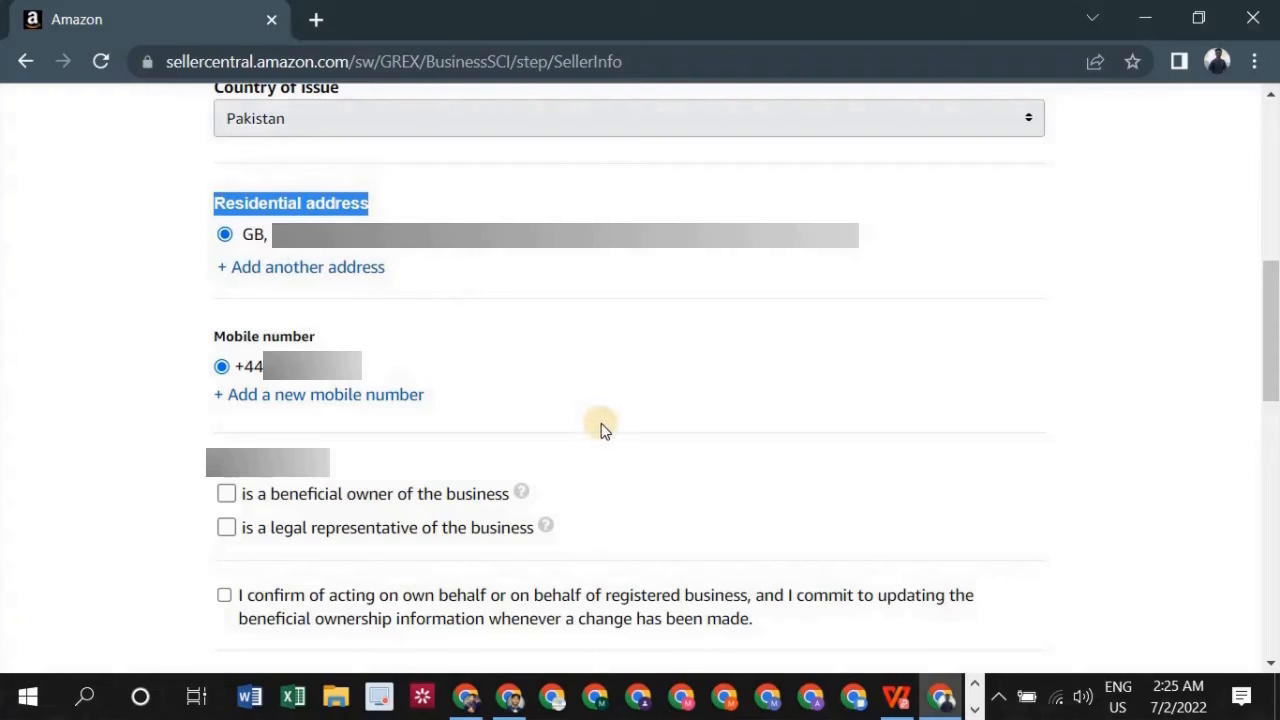
{"action": "left_click", "coordinate": [247, 538]}
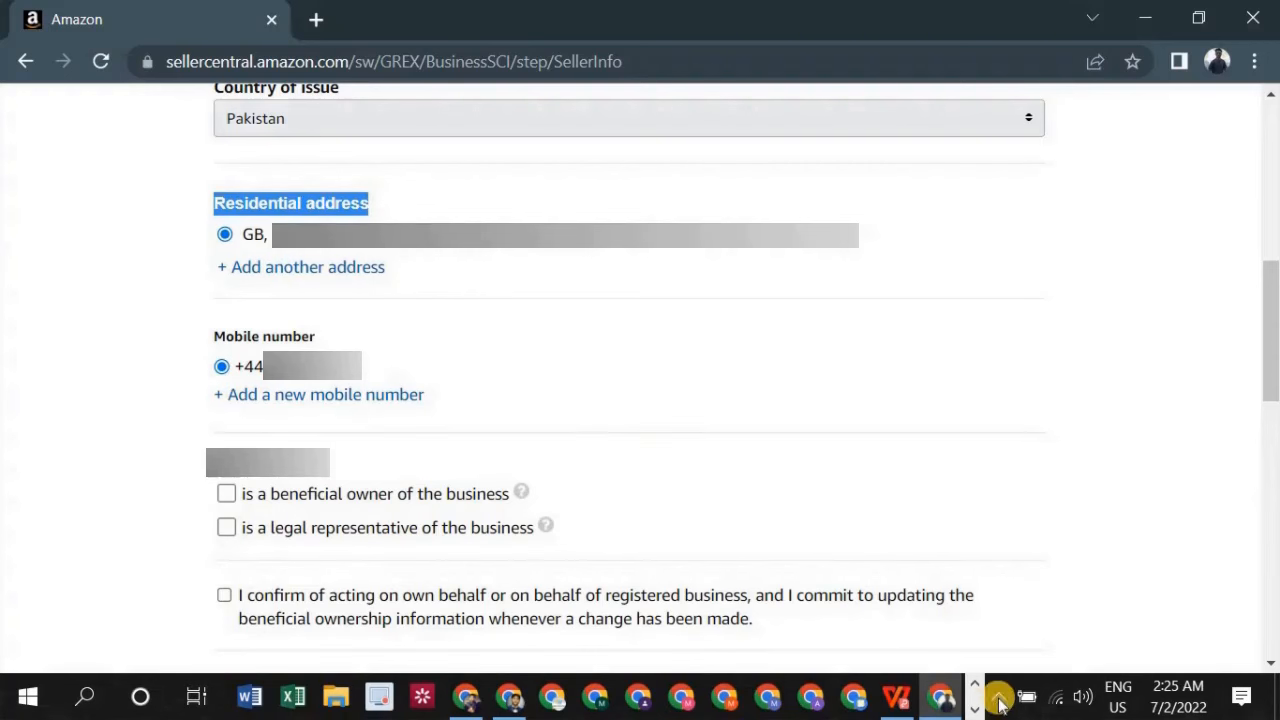
{"action": "mouse_move", "coordinate": [940, 697]}
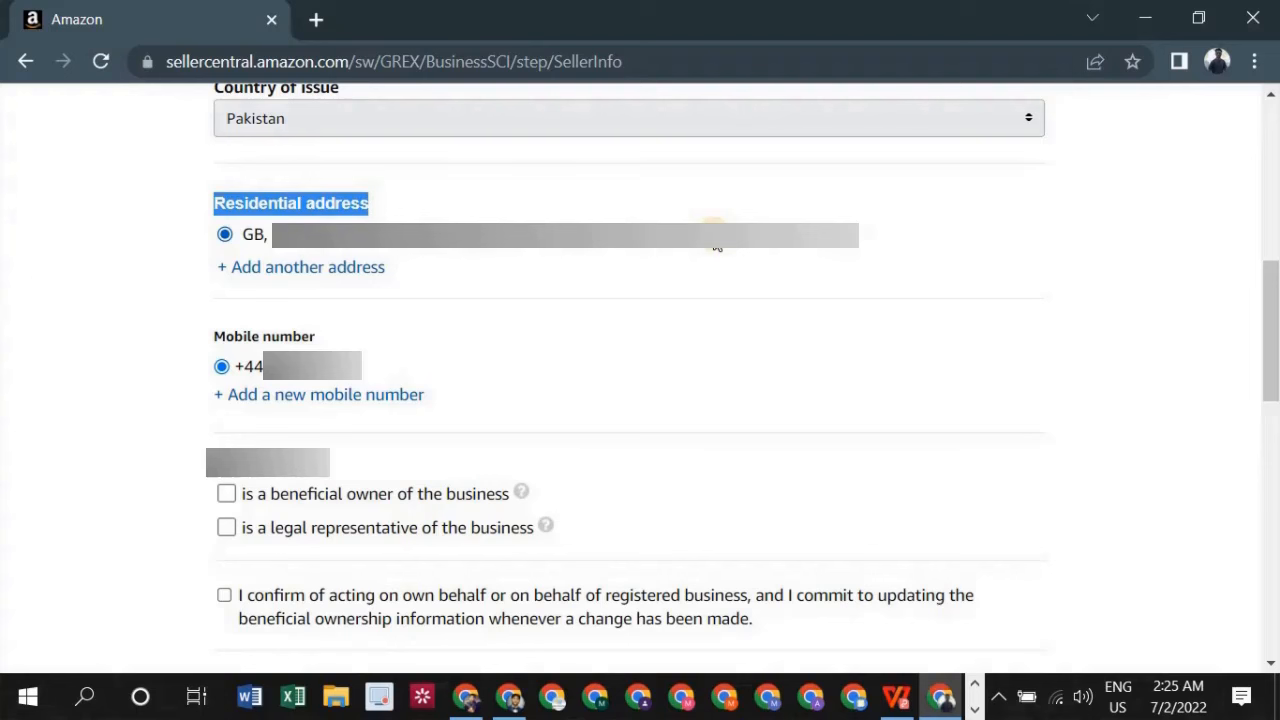
{"action": "left_click", "coordinate": [357, 268]}
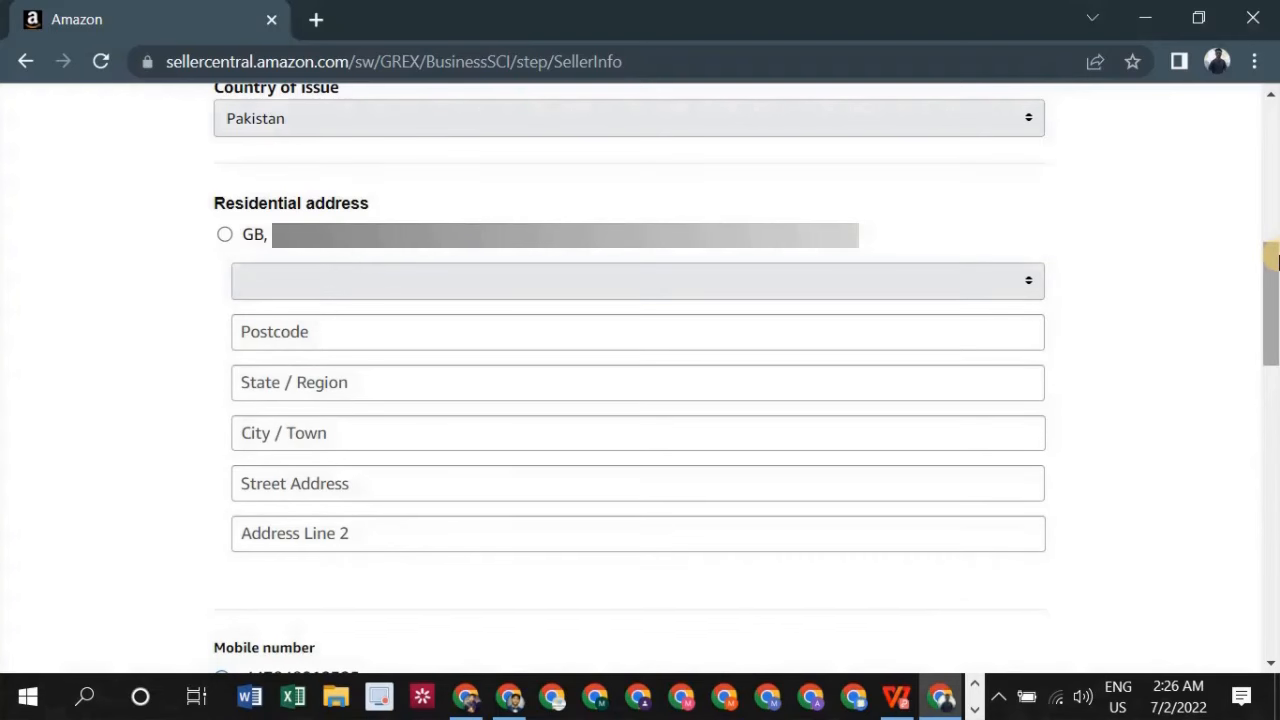
{"action": "left_click_drag", "start_coordinate": [1272, 260], "coordinate": [1272, 291]}
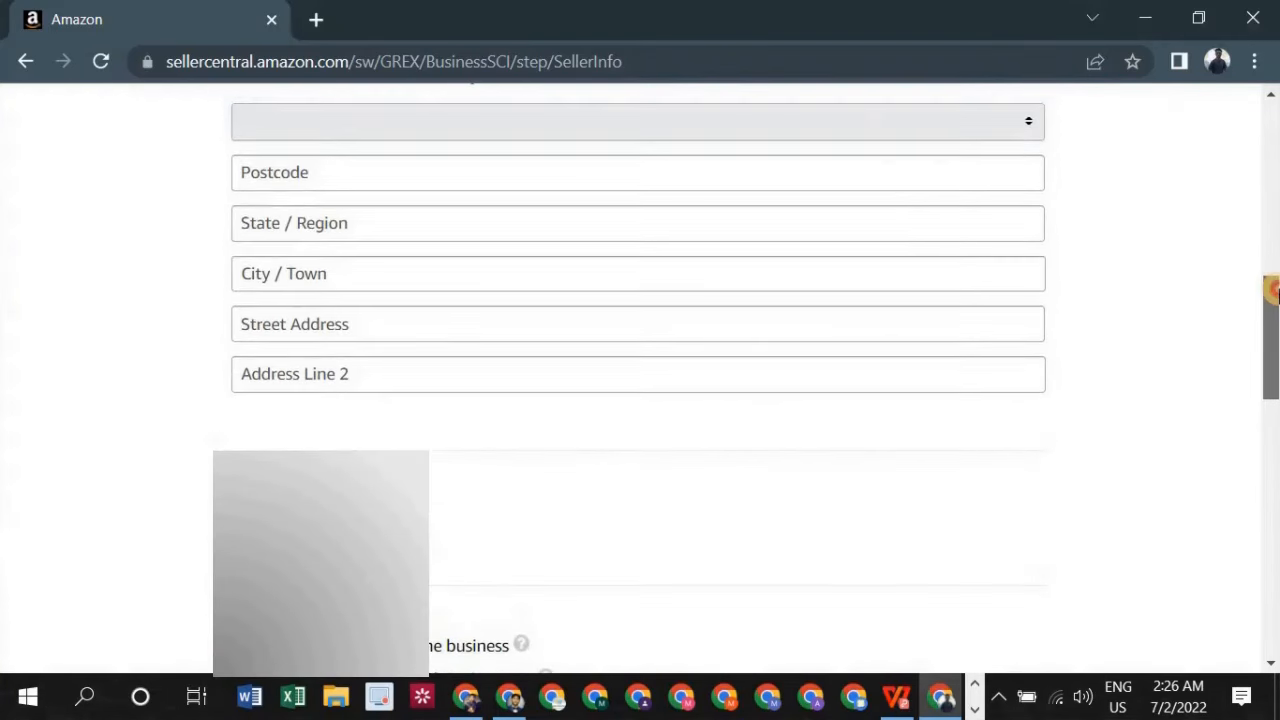
{"action": "left_click", "coordinate": [855, 122]}
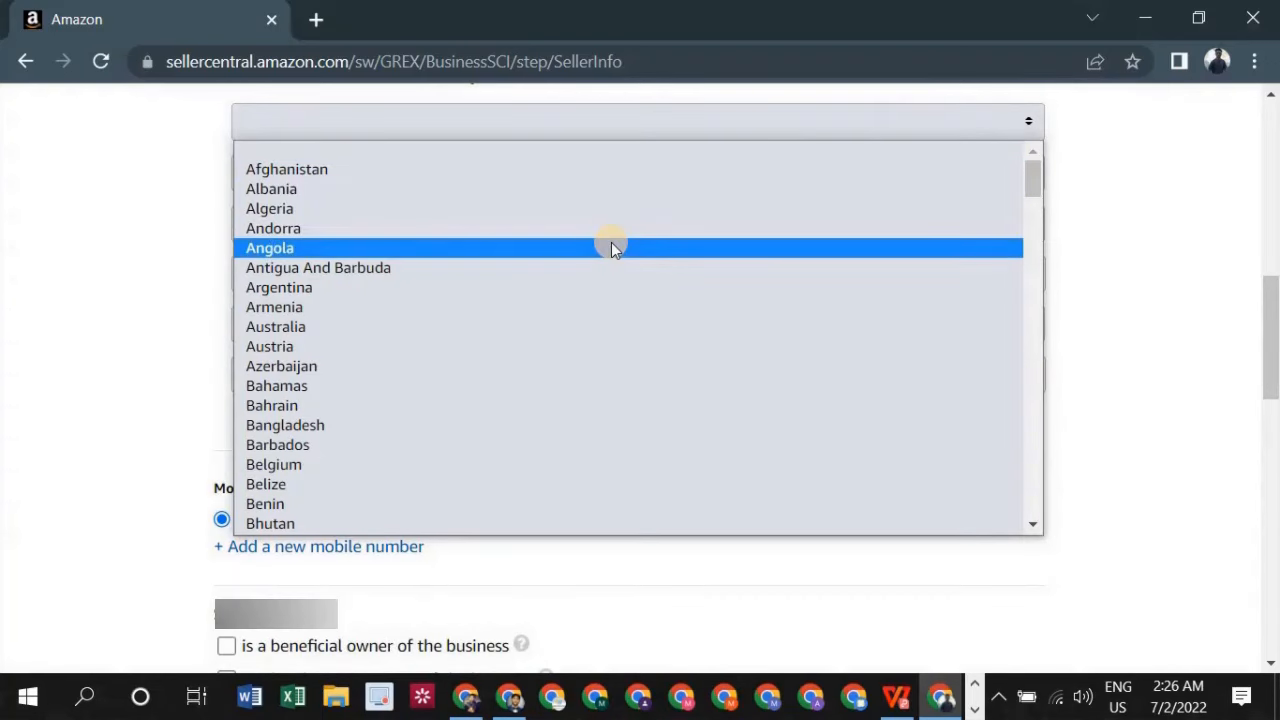
{"action": "key", "text": "p"}
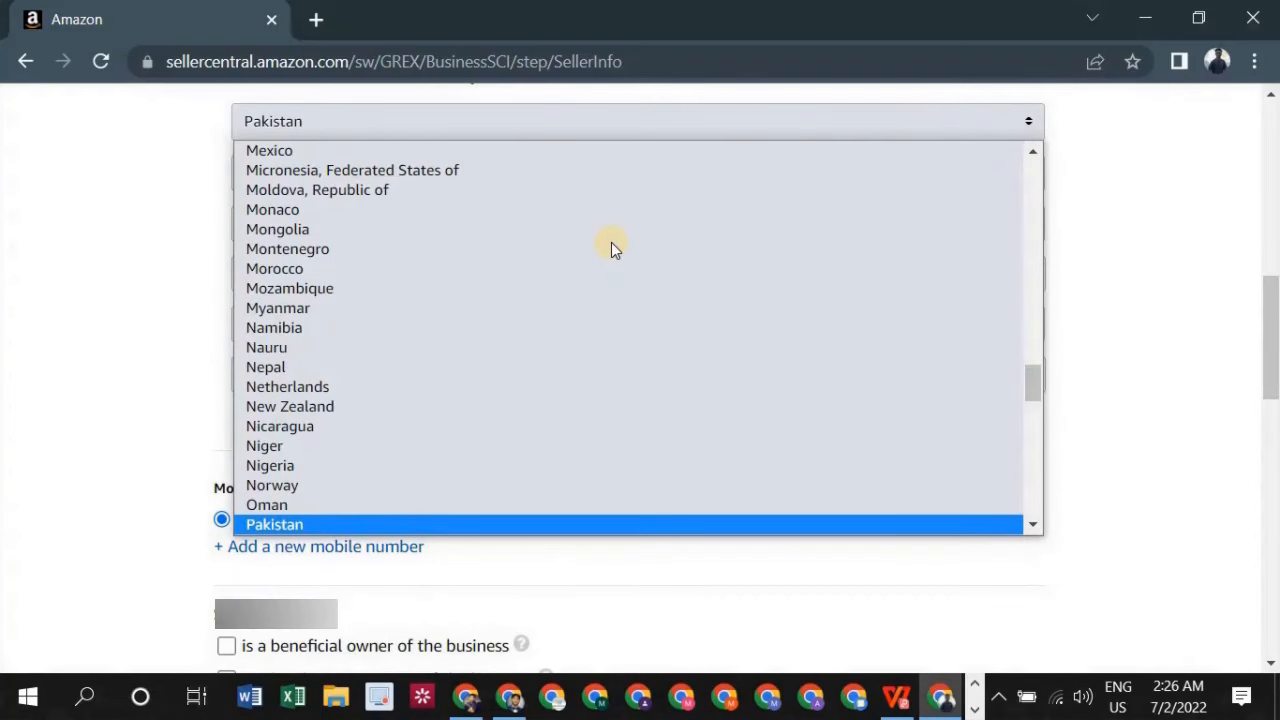
{"action": "scroll", "coordinate": [525, 425], "scroll_direction": "down", "scroll_amount": 3}
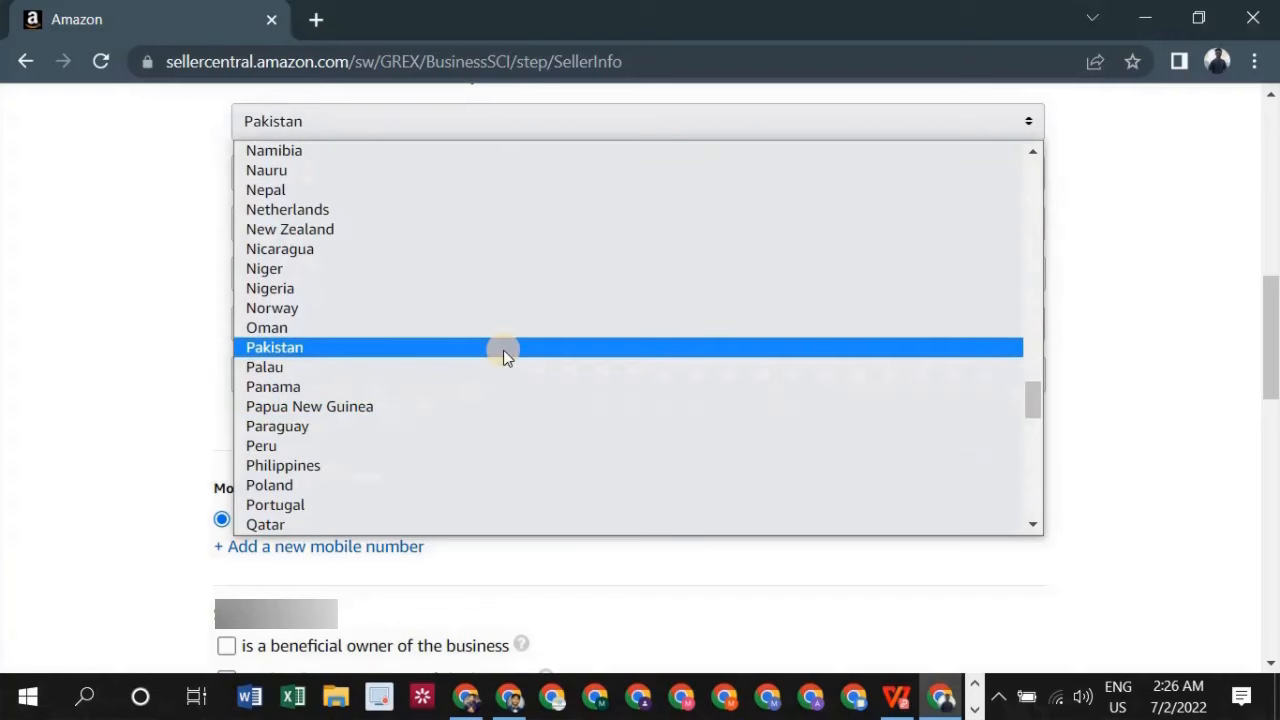
{"action": "left_click", "coordinate": [503, 349]}
Step: Fill in the new residential address with its postcode, state or region, city or town, street address and second address line
{"action": "scroll", "coordinate": [495, 351], "scroll_direction": "up", "scroll_amount": 2}
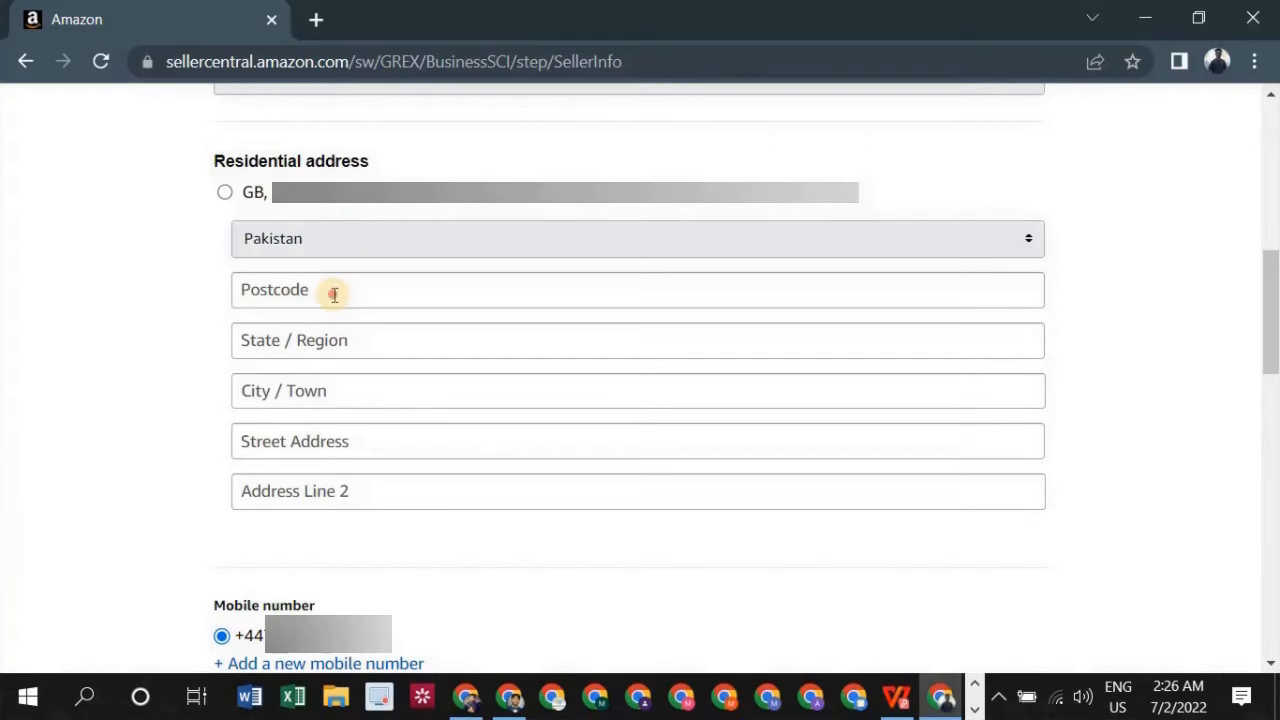
{"action": "left_click", "coordinate": [334, 293]}
{"action": "left_click", "coordinate": [352, 341]}
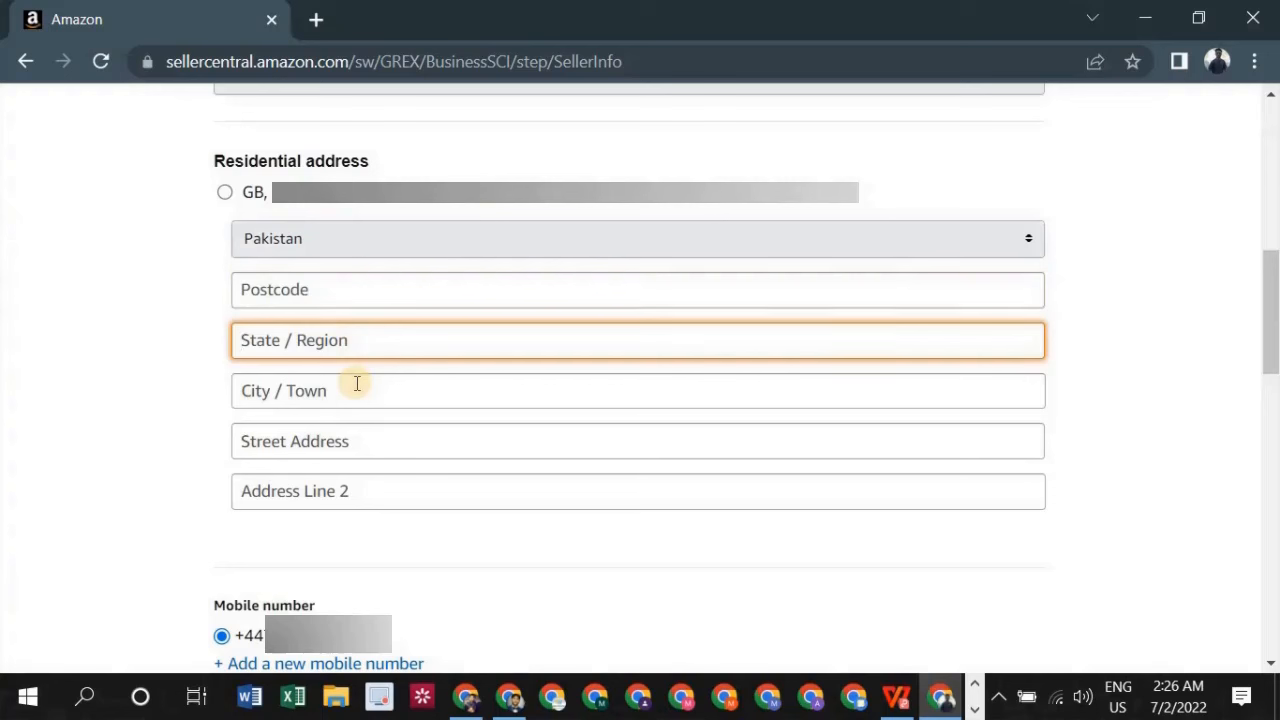
{"action": "left_click", "coordinate": [356, 386]}
{"action": "left_click", "coordinate": [358, 443]}
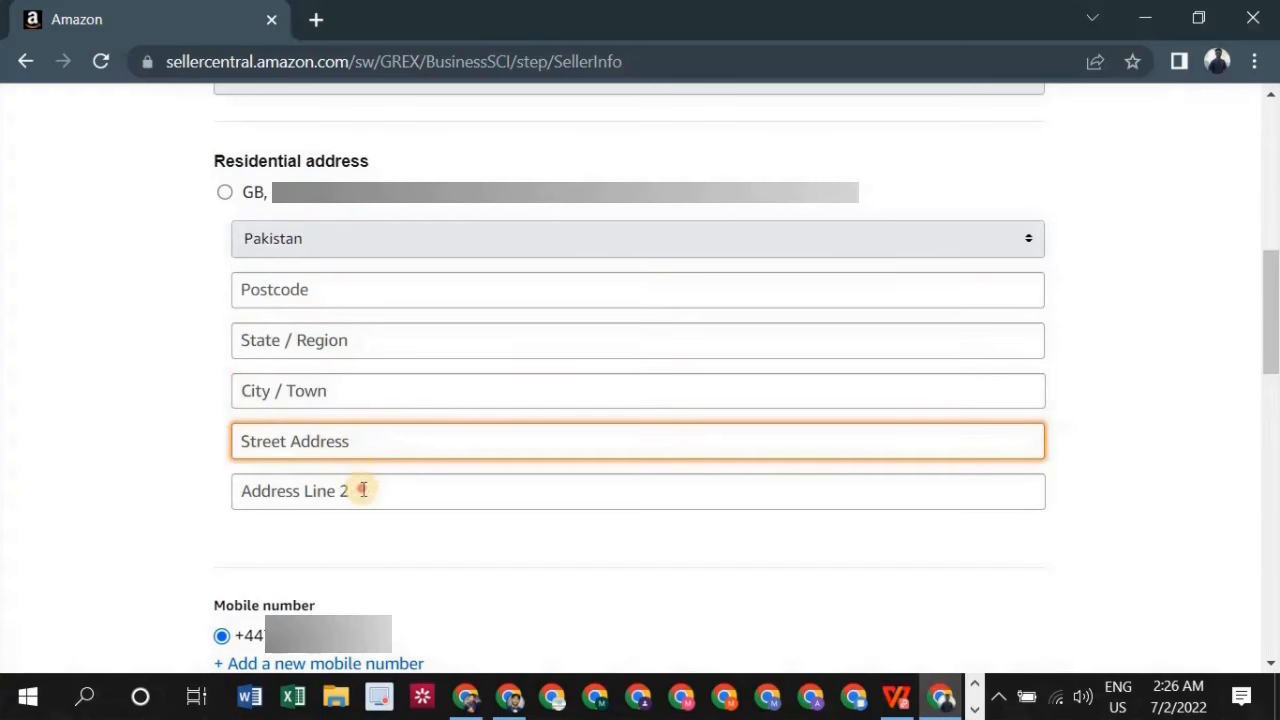
{"action": "left_click", "coordinate": [362, 489]}
{"action": "left_click", "coordinate": [330, 444]}
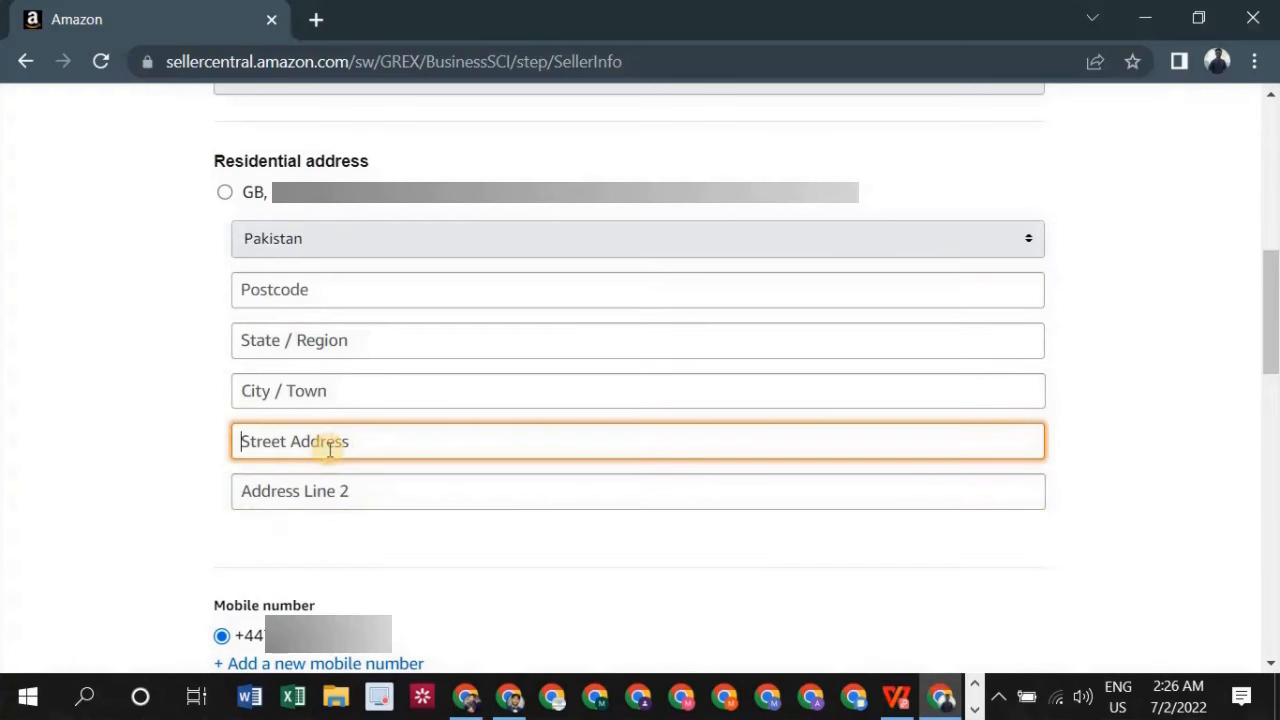
{"action": "left_click", "coordinate": [379, 490]}
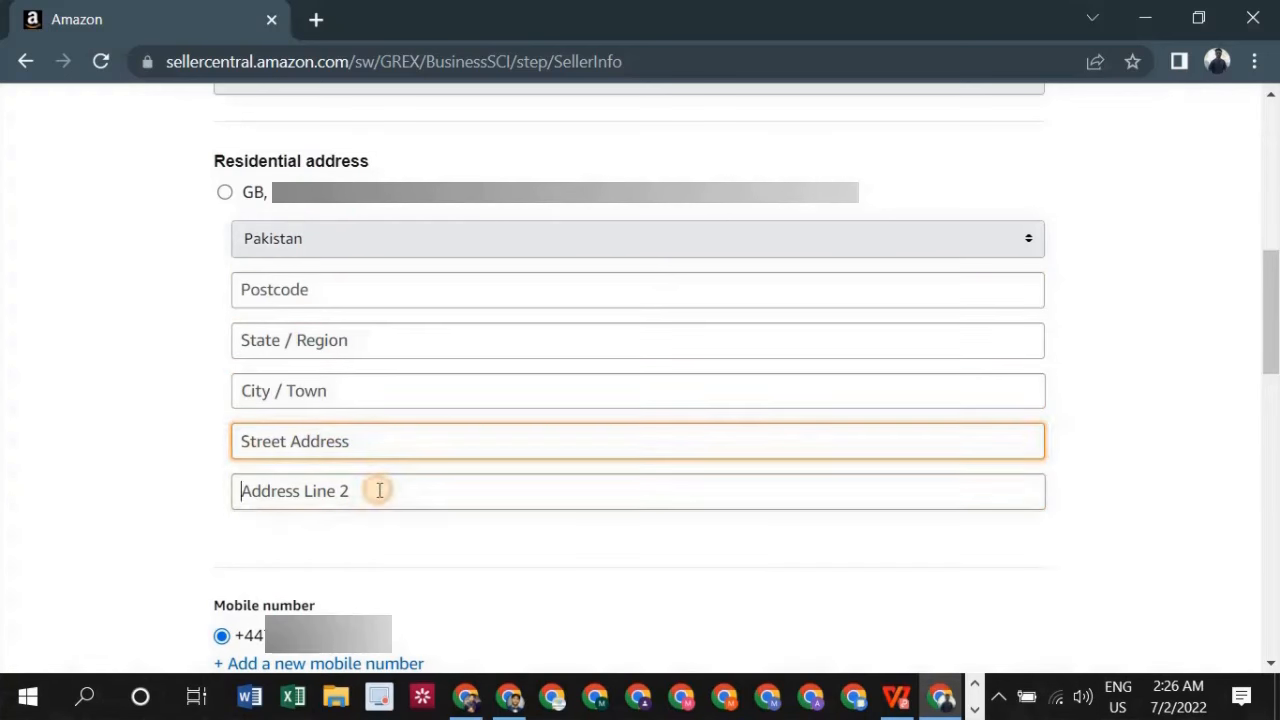
{"action": "left_click", "coordinate": [296, 286]}
{"action": "left_click", "coordinate": [289, 342]}
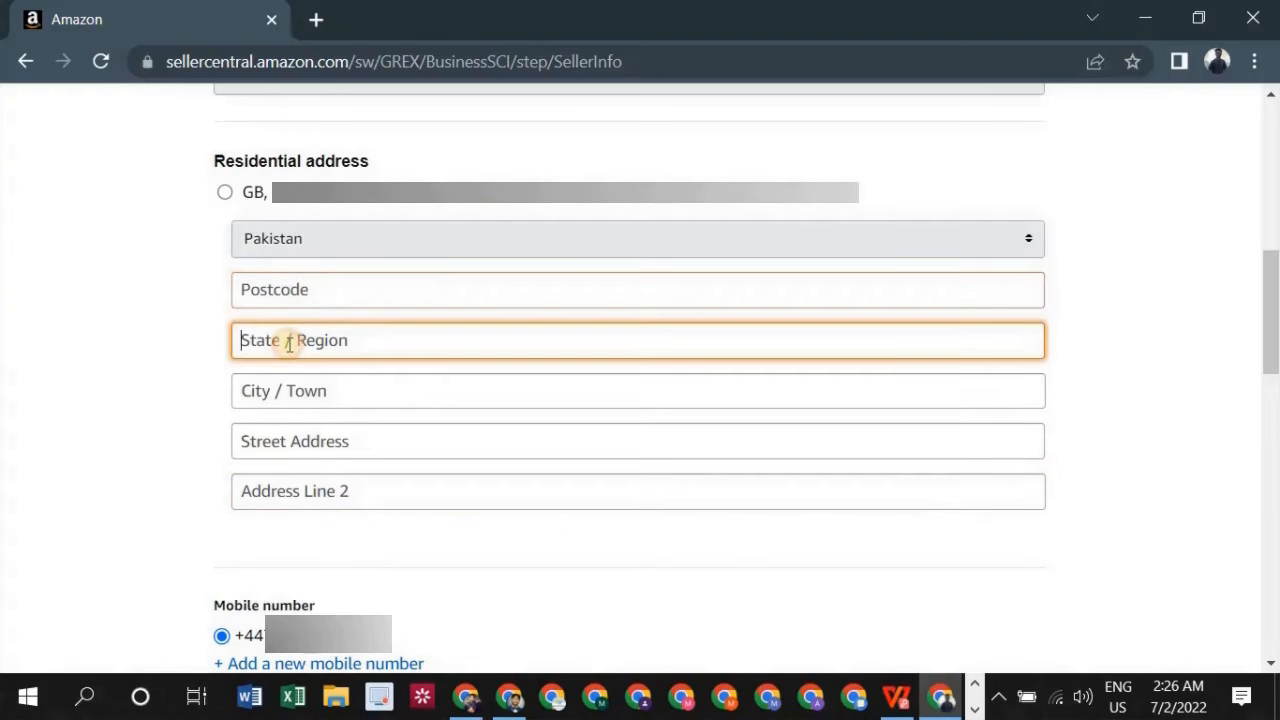
{"action": "left_click", "coordinate": [288, 389]}
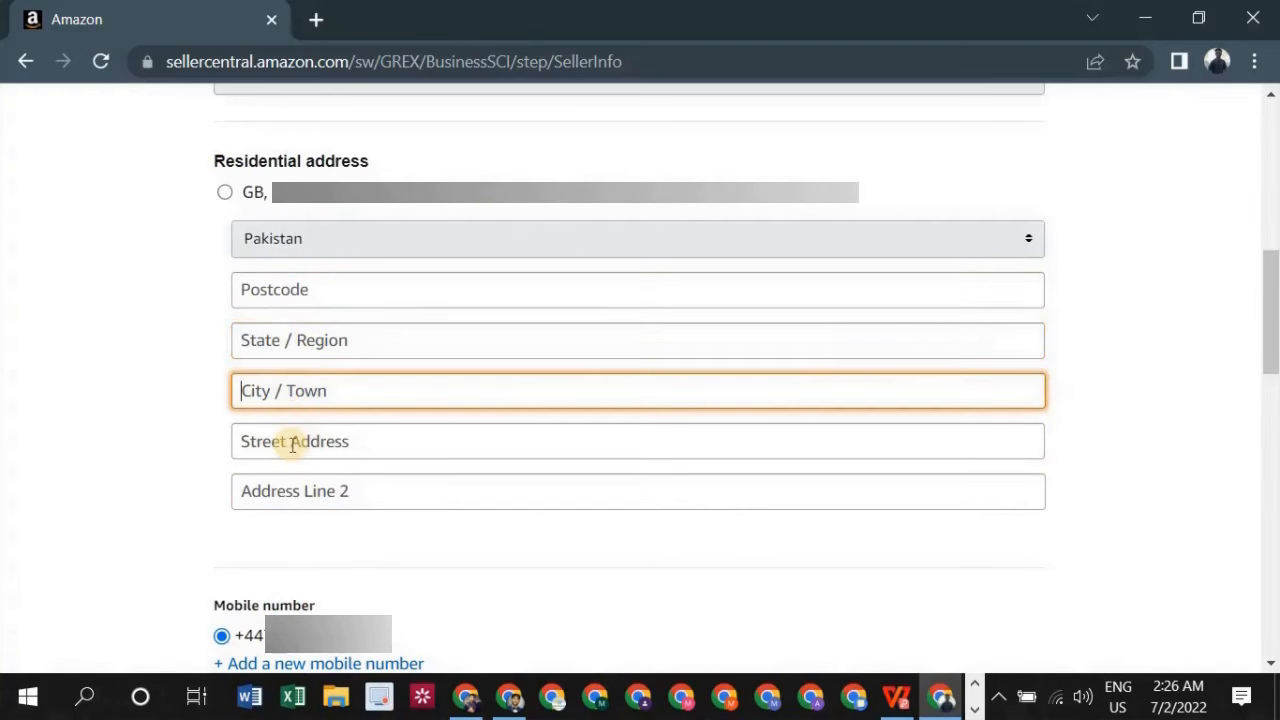
{"action": "left_click", "coordinate": [292, 443]}
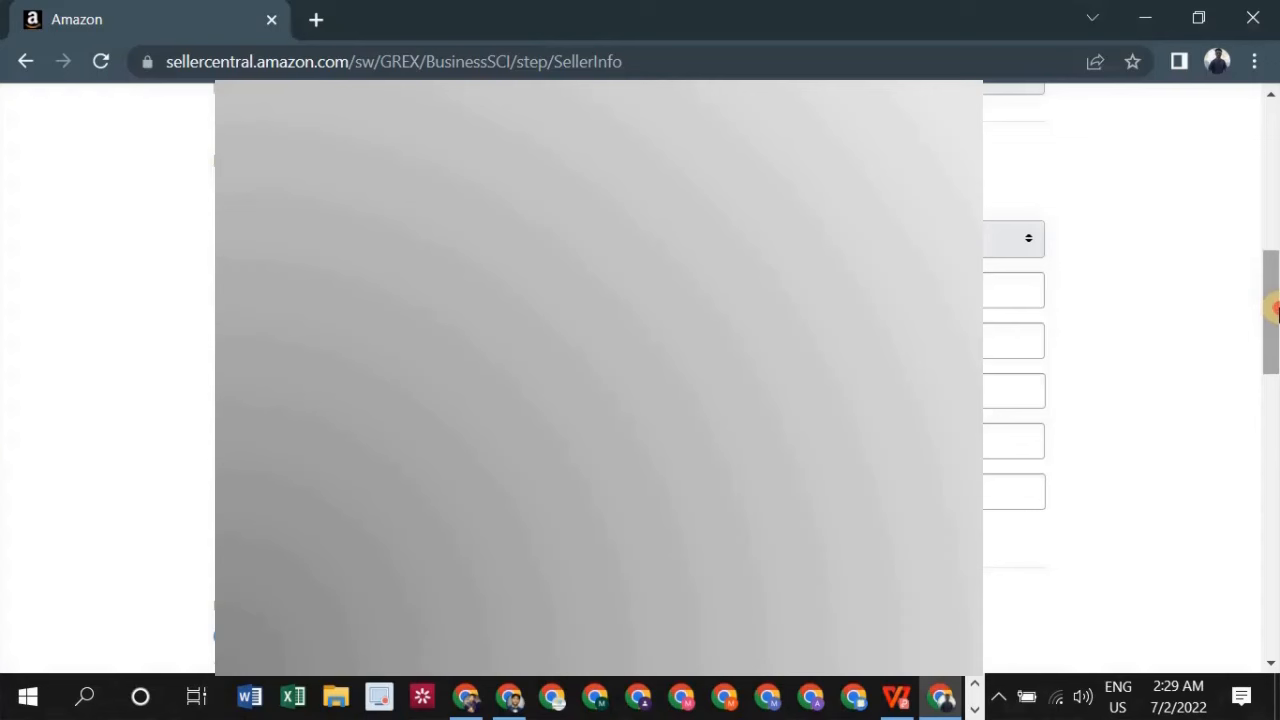
Step: Declare the contact as legal representative and only beneficial owner of the business, confirm the declaration, and save the seller information
{"action": "left_click_drag", "start_coordinate": [1272, 312], "coordinate": [1177, 391]}
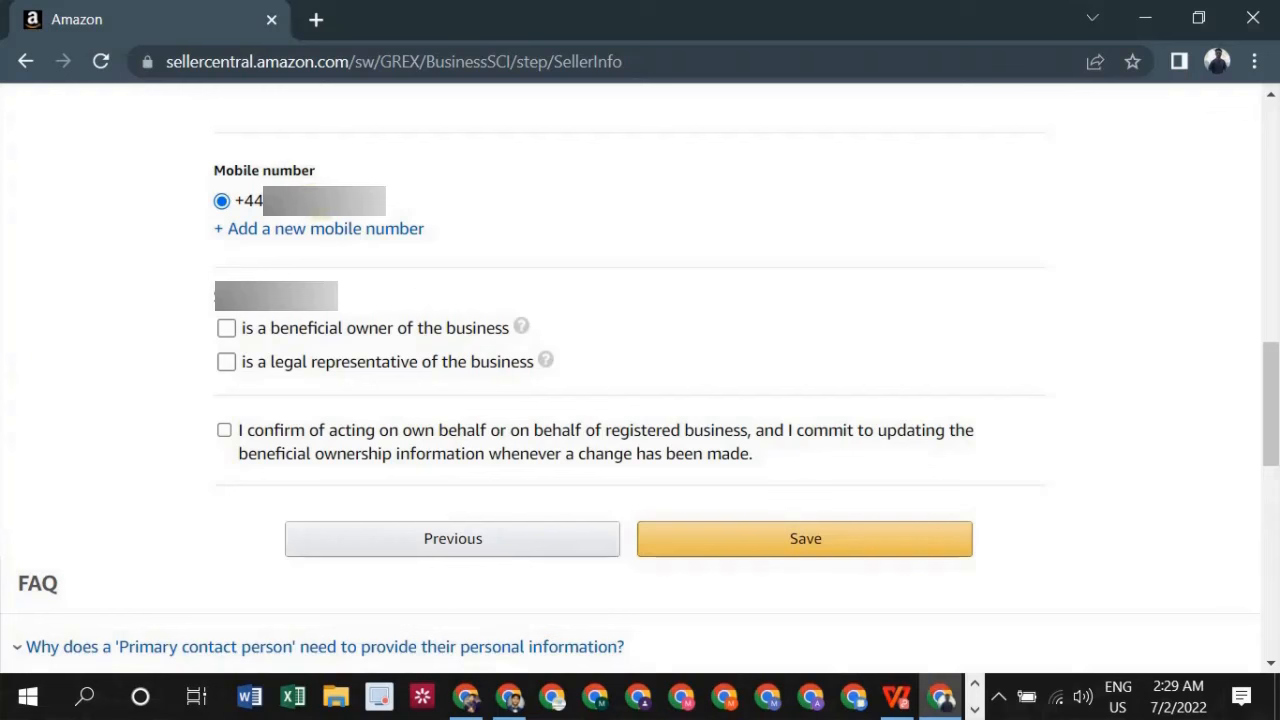
{"action": "left_click", "coordinate": [252, 328]}
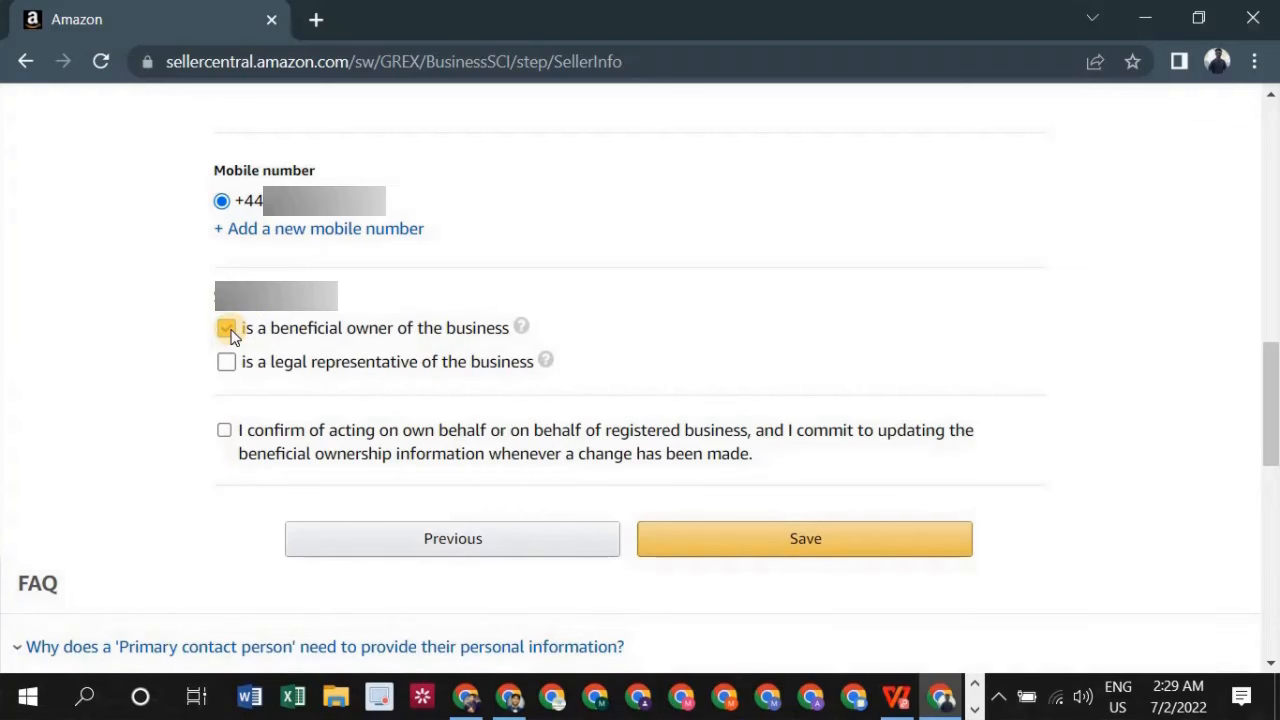
{"action": "left_click", "coordinate": [226, 362]}
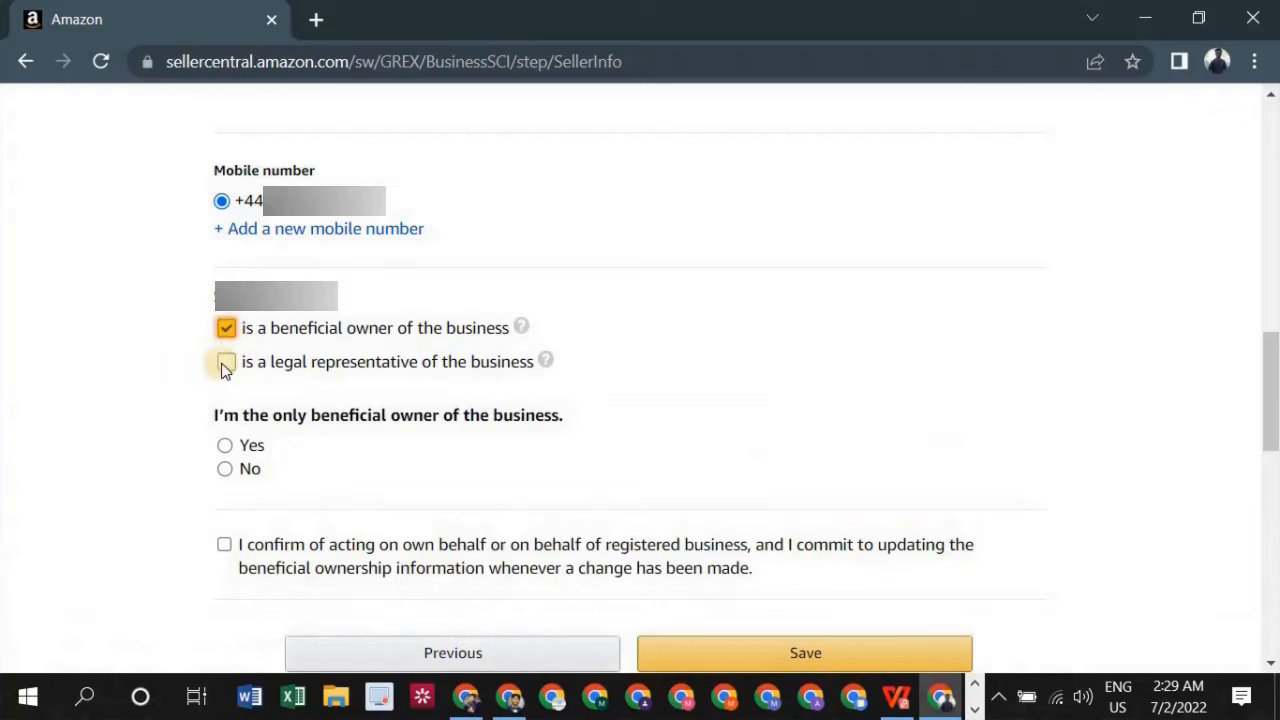
{"action": "left_click", "coordinate": [225, 364]}
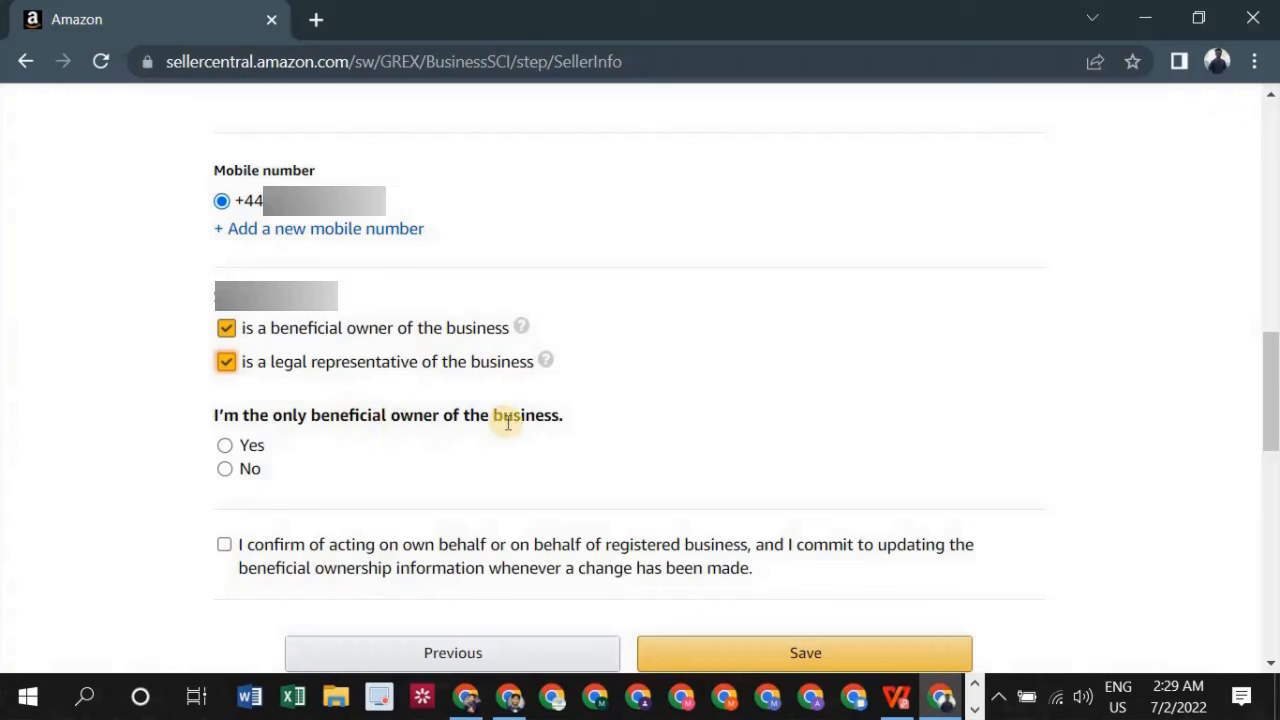
{"action": "left_click", "coordinate": [226, 447]}
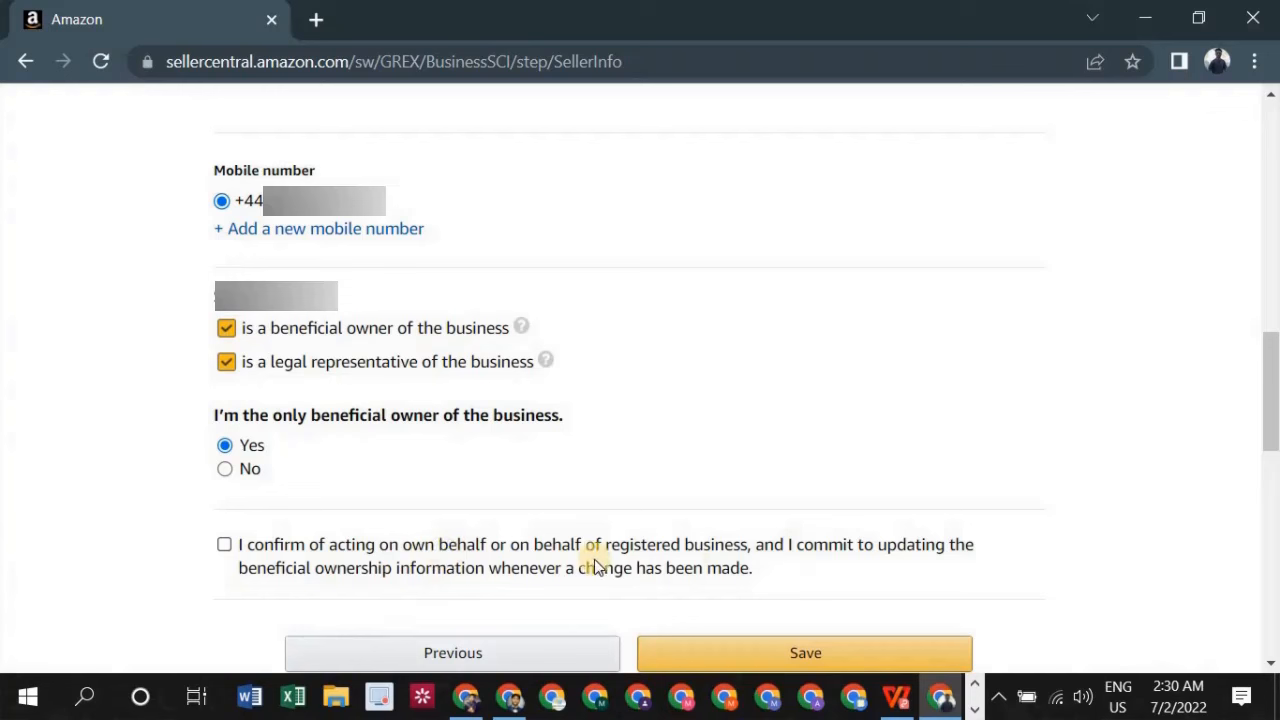
{"action": "left_click", "coordinate": [326, 555]}
{"action": "left_click", "coordinate": [774, 652]}
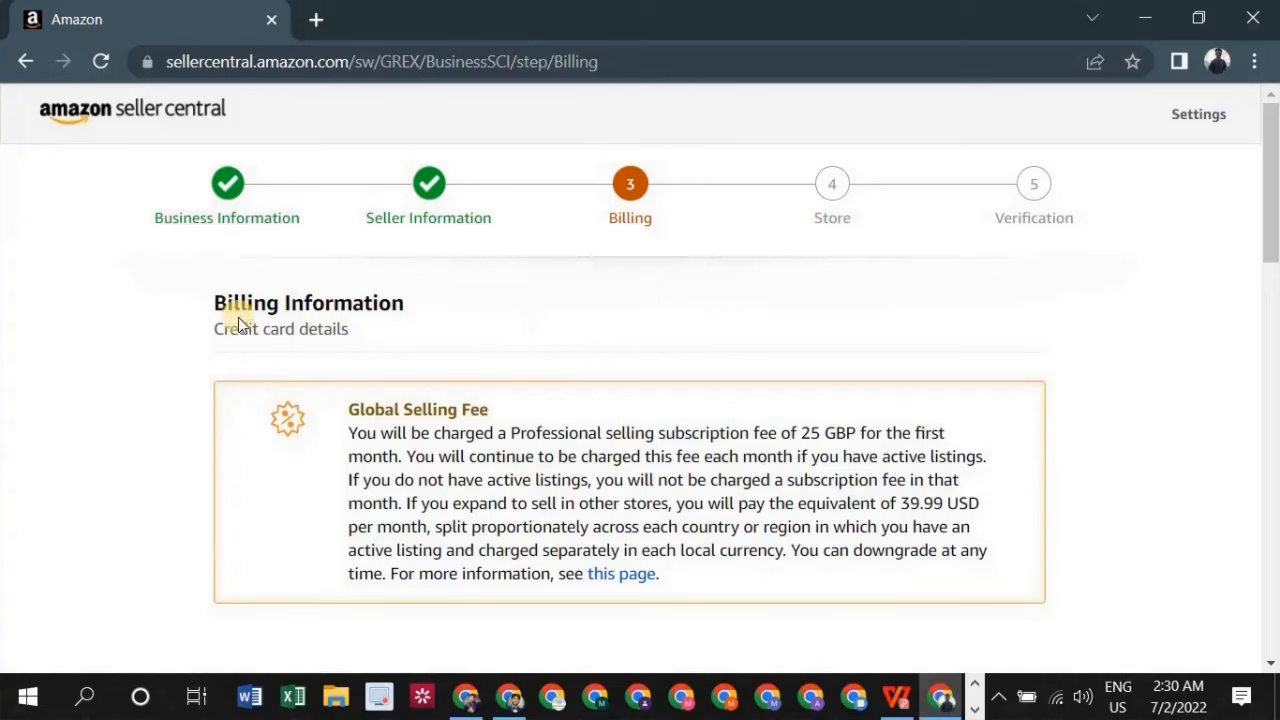
Step: Open Wise at wise.com/activity/ in a new browser tab to look up the card for the billing information
{"action": "mouse_move", "coordinate": [226, 302]}
{"action": "left_mouse_down"}
{"action": "mouse_move", "coordinate": [409, 304]}
{"action": "mouse_move", "coordinate": [215, 306]}
{"action": "left_mouse_up"}
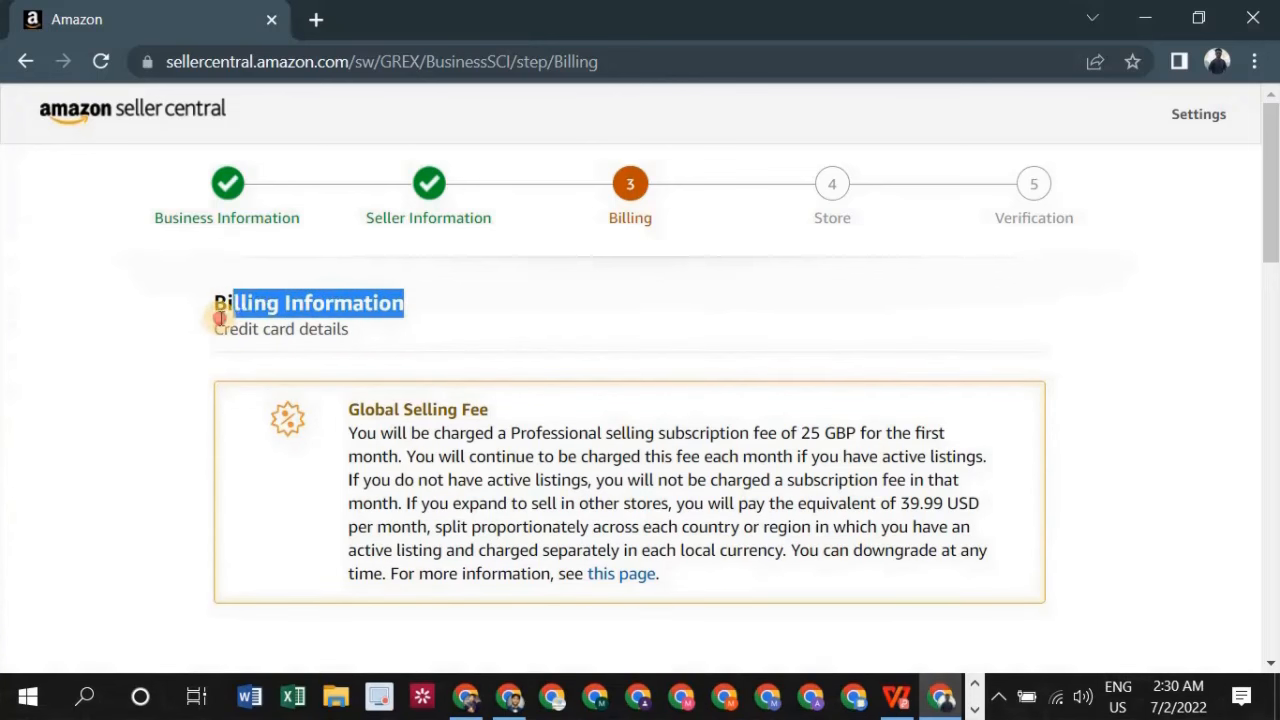
{"action": "left_click", "coordinate": [218, 318]}
{"action": "scroll", "coordinate": [500, 320], "scroll_direction": "down", "scroll_amount": 5}
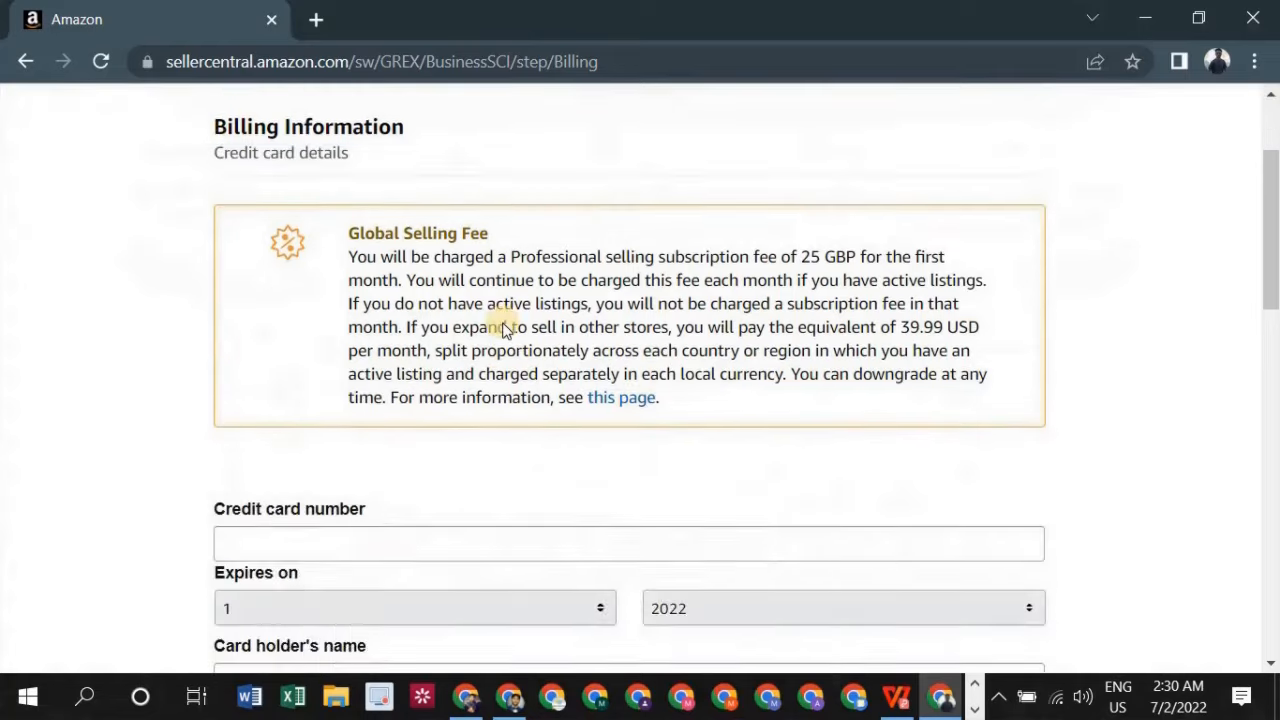
{"action": "left_click", "coordinate": [390, 257]}
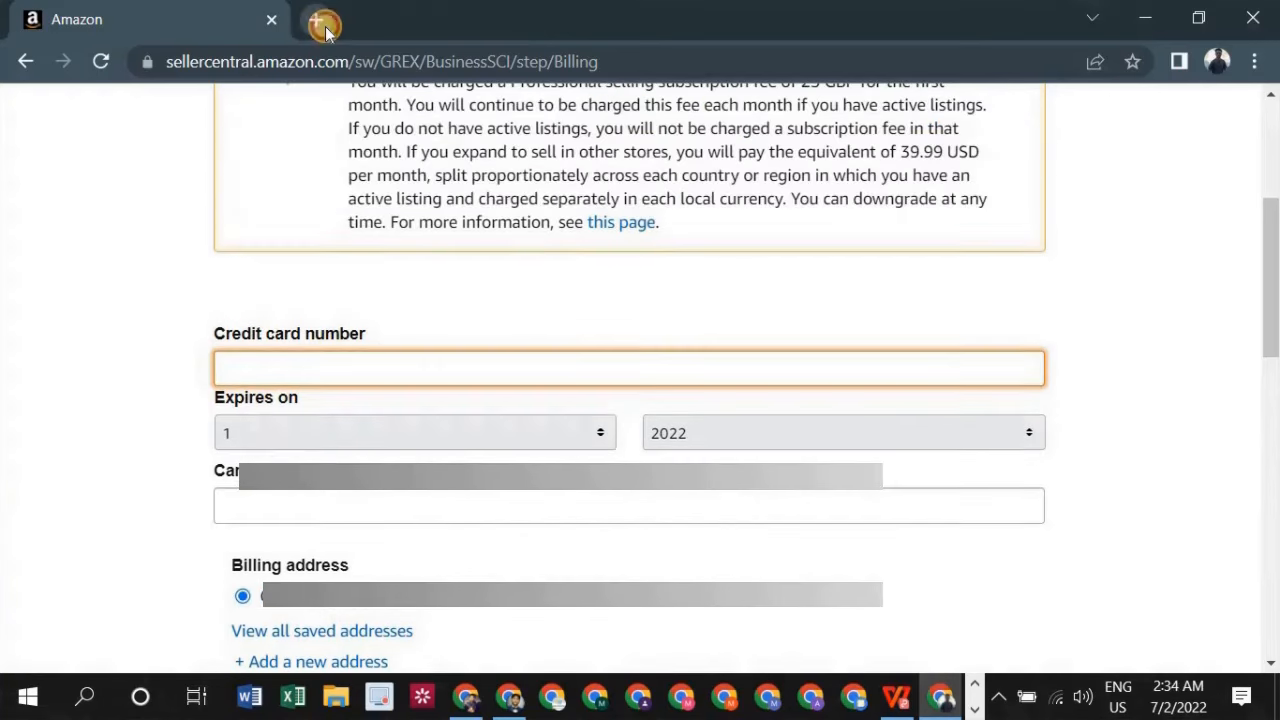
{"action": "left_click", "coordinate": [318, 20]}
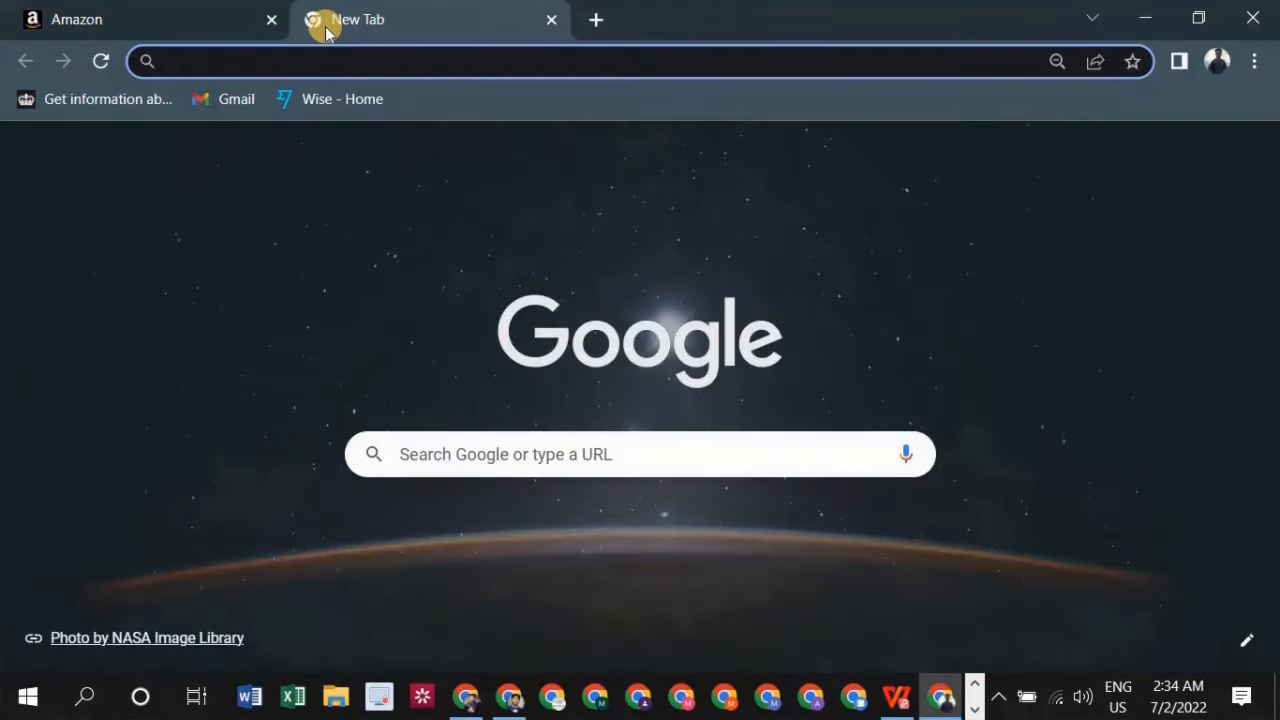
{"action": "type", "text": "wise.com/activity/"}
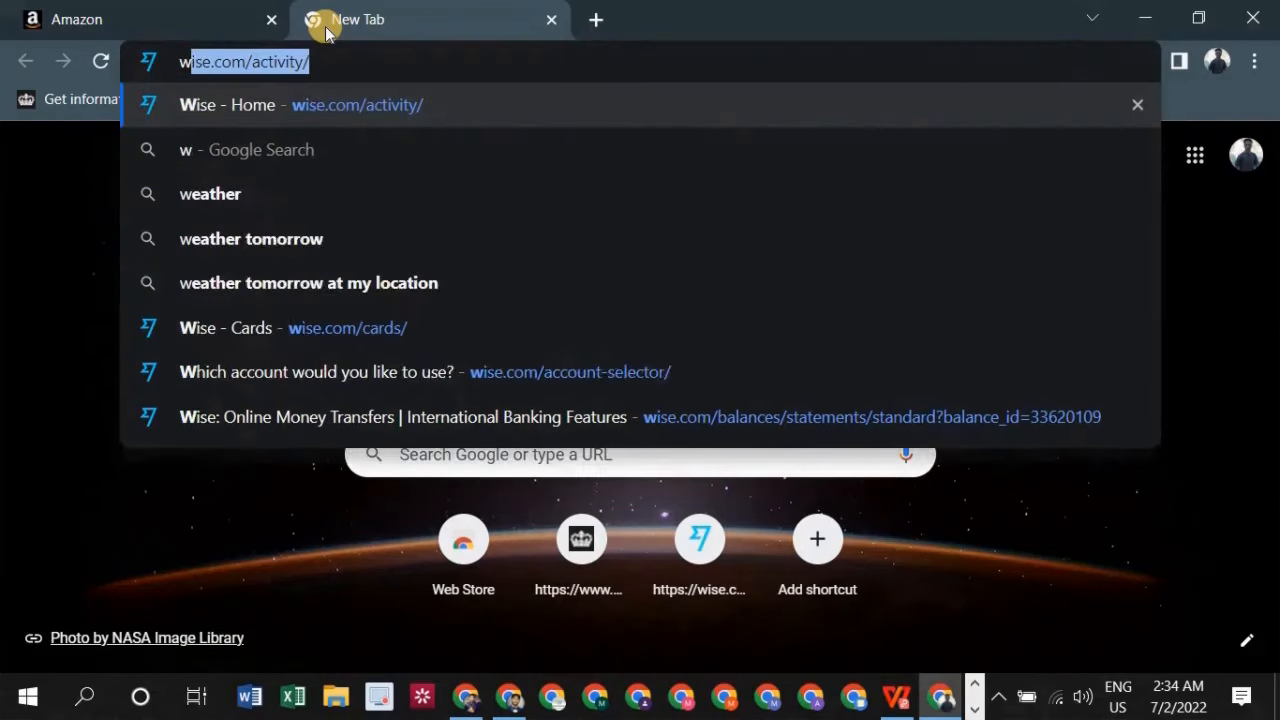
{"action": "key", "text": "Return"}
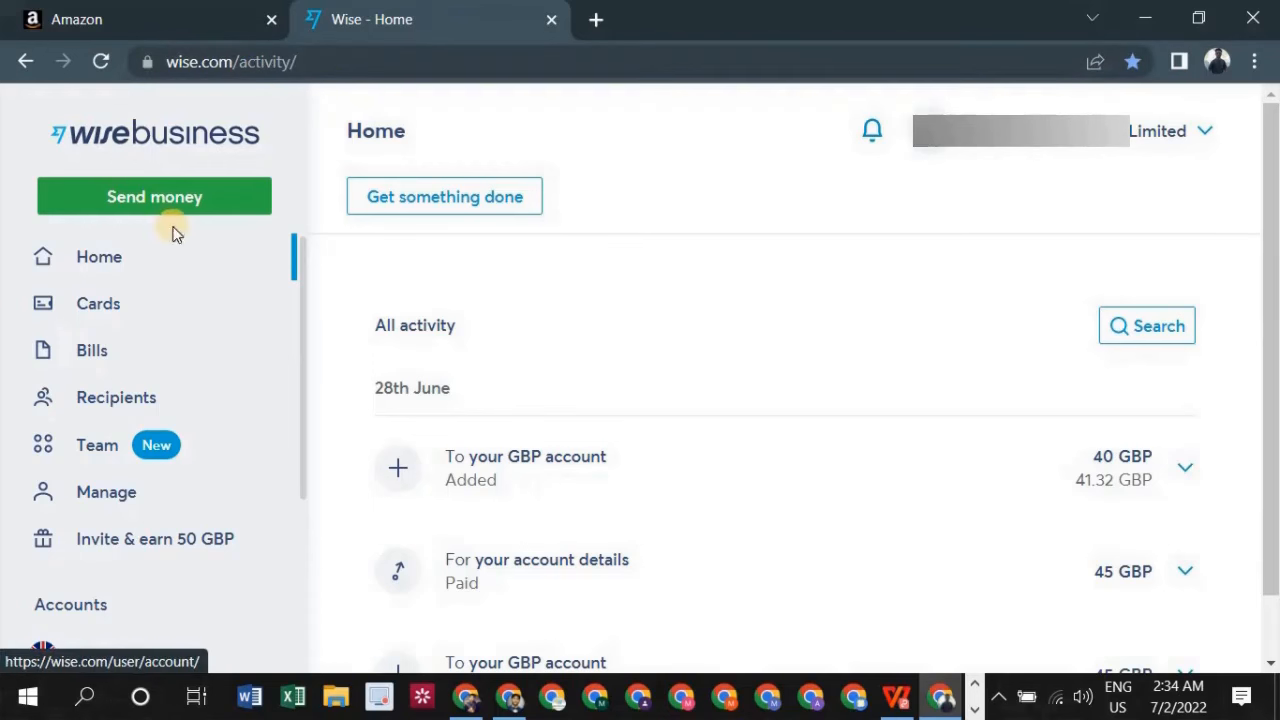
Step: Open the card details of the existing Wise business card
{"action": "left_click", "coordinate": [91, 313]}
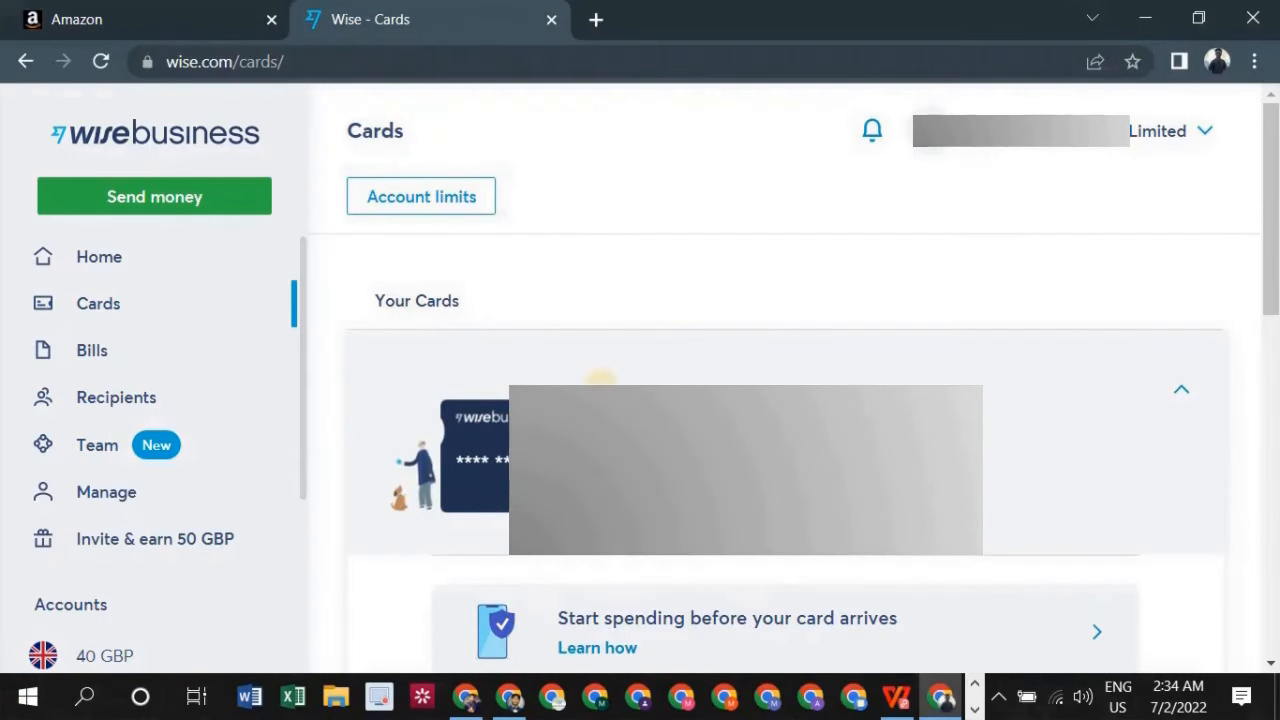
{"action": "scroll", "coordinate": [475, 450], "scroll_direction": "down", "scroll_amount": 5}
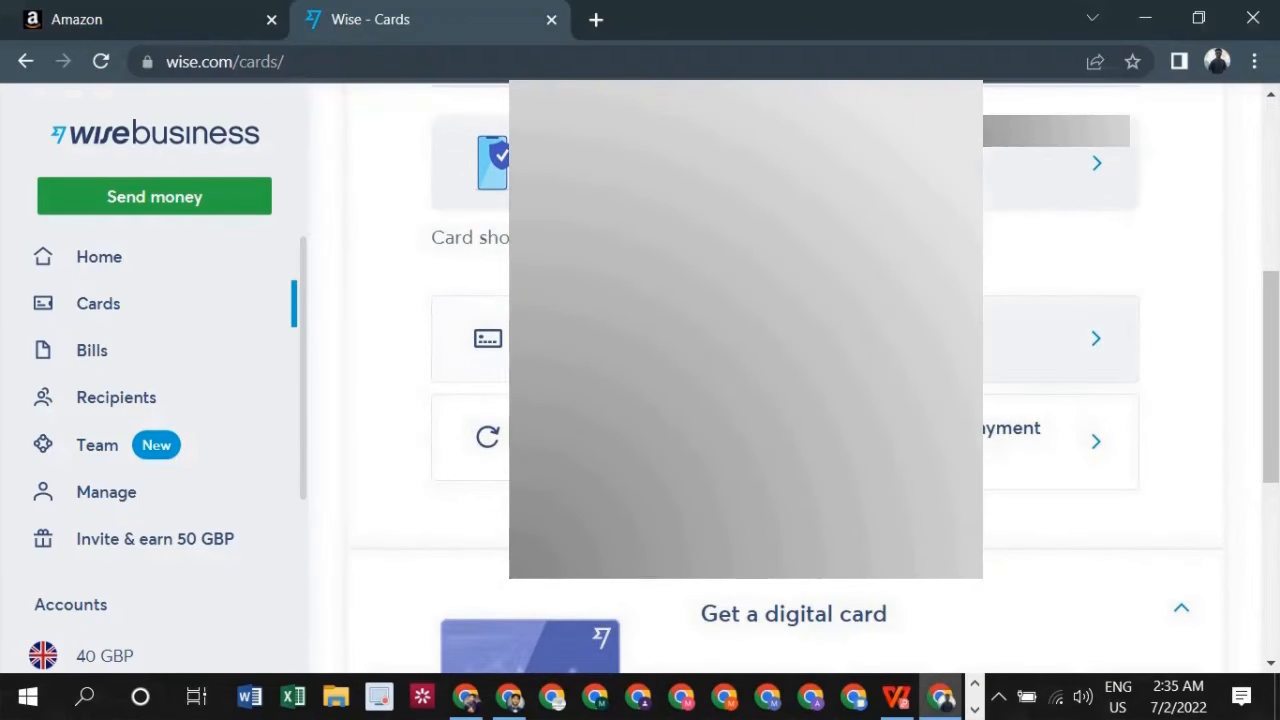
{"action": "left_click", "coordinate": [490, 339]}
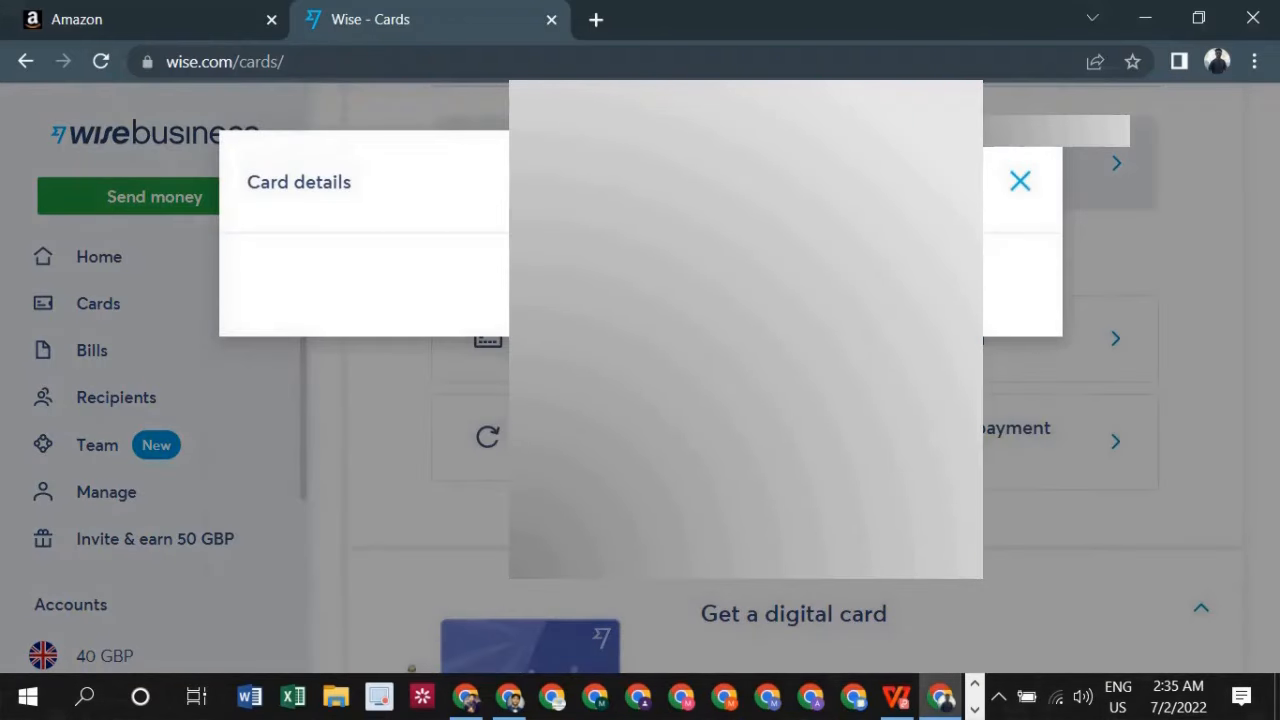
{"action": "scroll", "coordinate": [503, 516], "scroll_direction": "down", "scroll_amount": 3}
{"action": "left_click", "coordinate": [505, 549]}
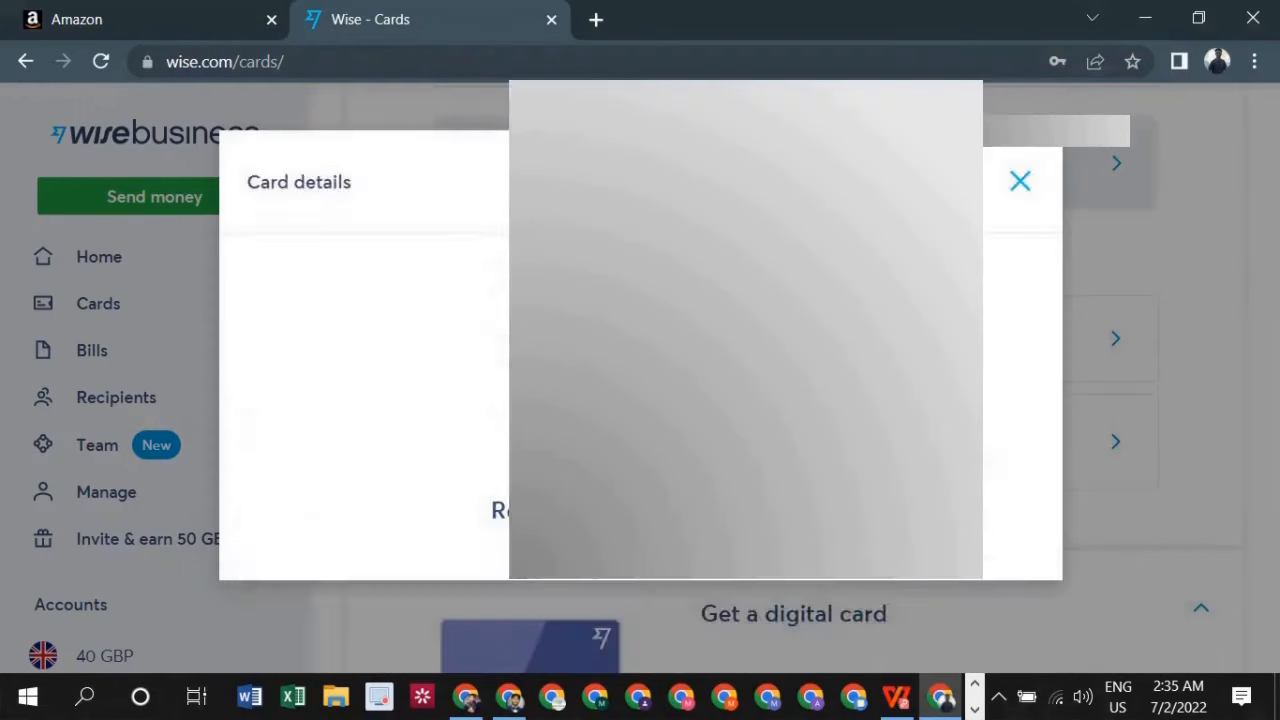
Step: Complete the billing information in Seller Central with the credit card number, expiry date and card holder's name, and continue
{"action": "scroll", "coordinate": [505, 549], "scroll_direction": "down", "scroll_amount": 2}
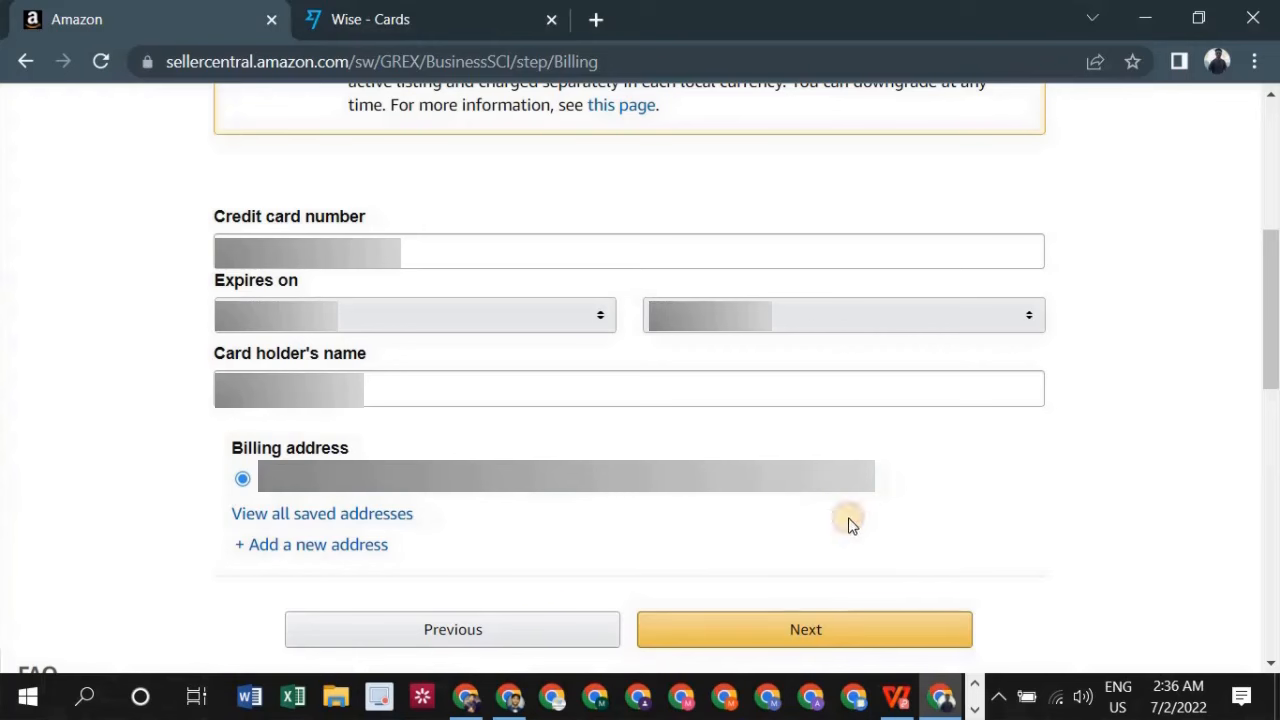
{"action": "left_click", "coordinate": [816, 632]}
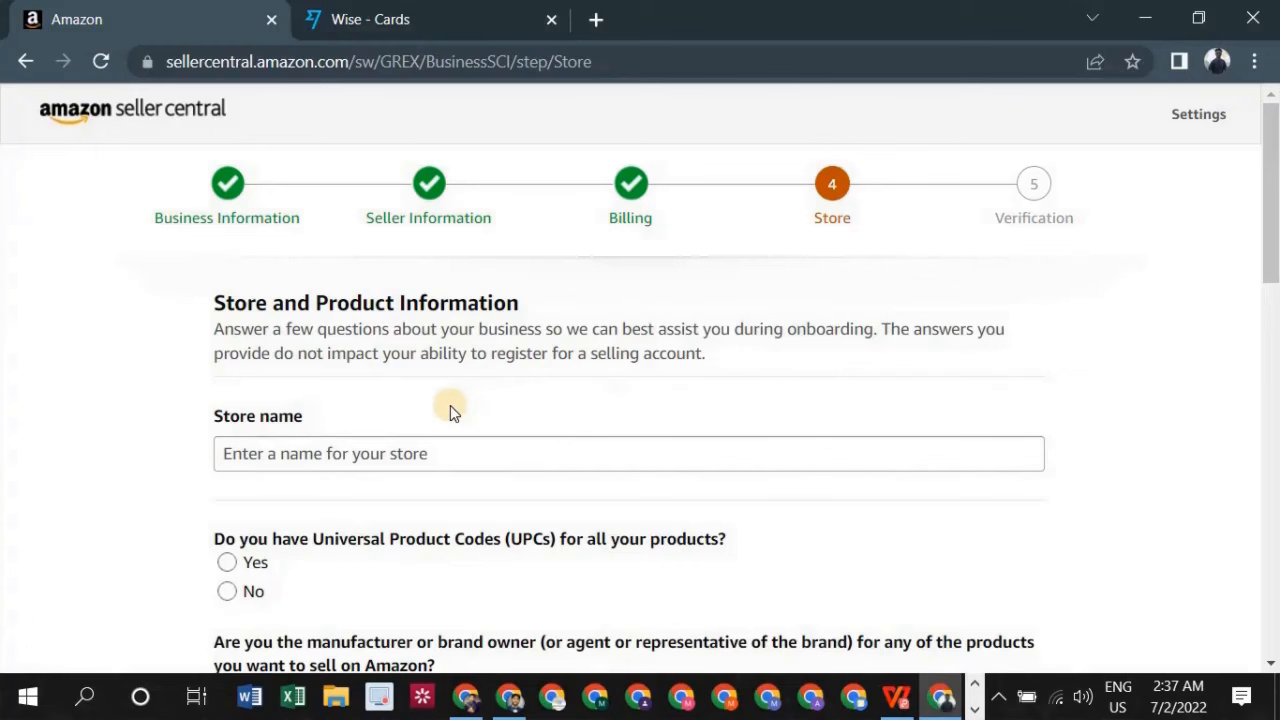
Step: Answer No to having Universal Product Codes (UPCs) for all products in the store information
{"action": "scroll", "coordinate": [432, 412], "scroll_direction": "down", "scroll_amount": 1}
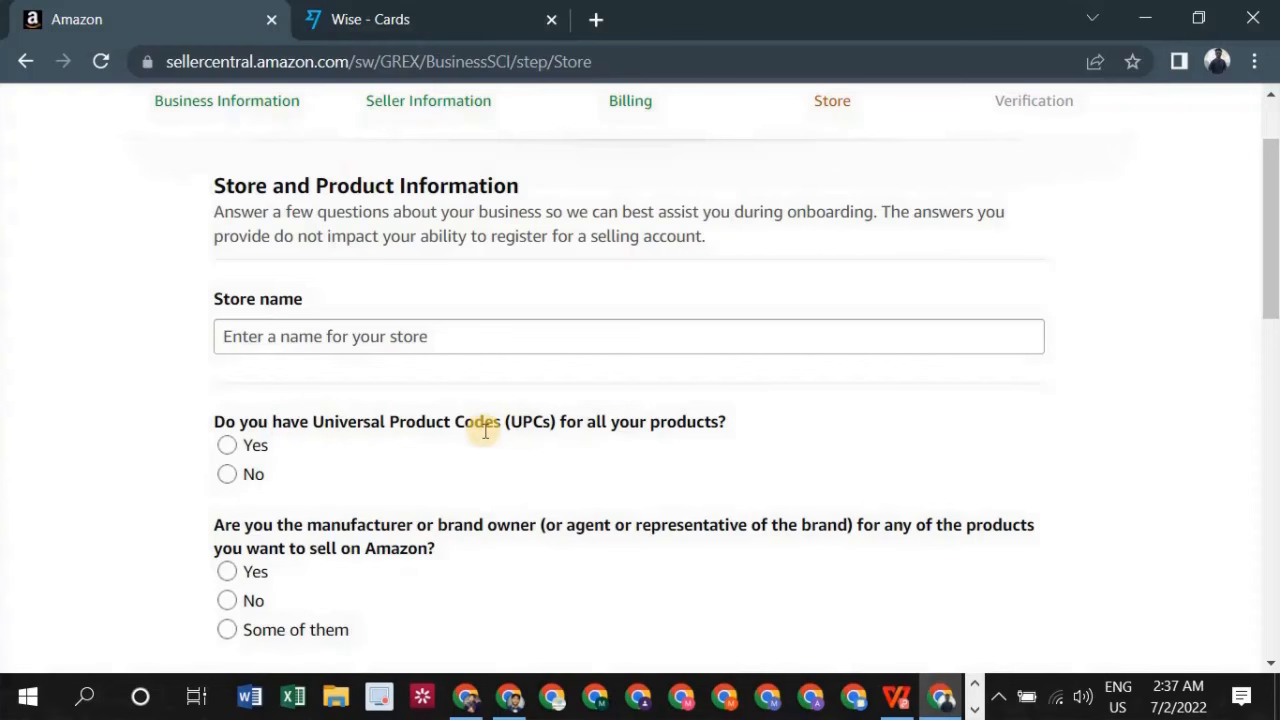
{"action": "left_click", "coordinate": [318, 444]}
{"action": "left_click", "coordinate": [240, 475]}
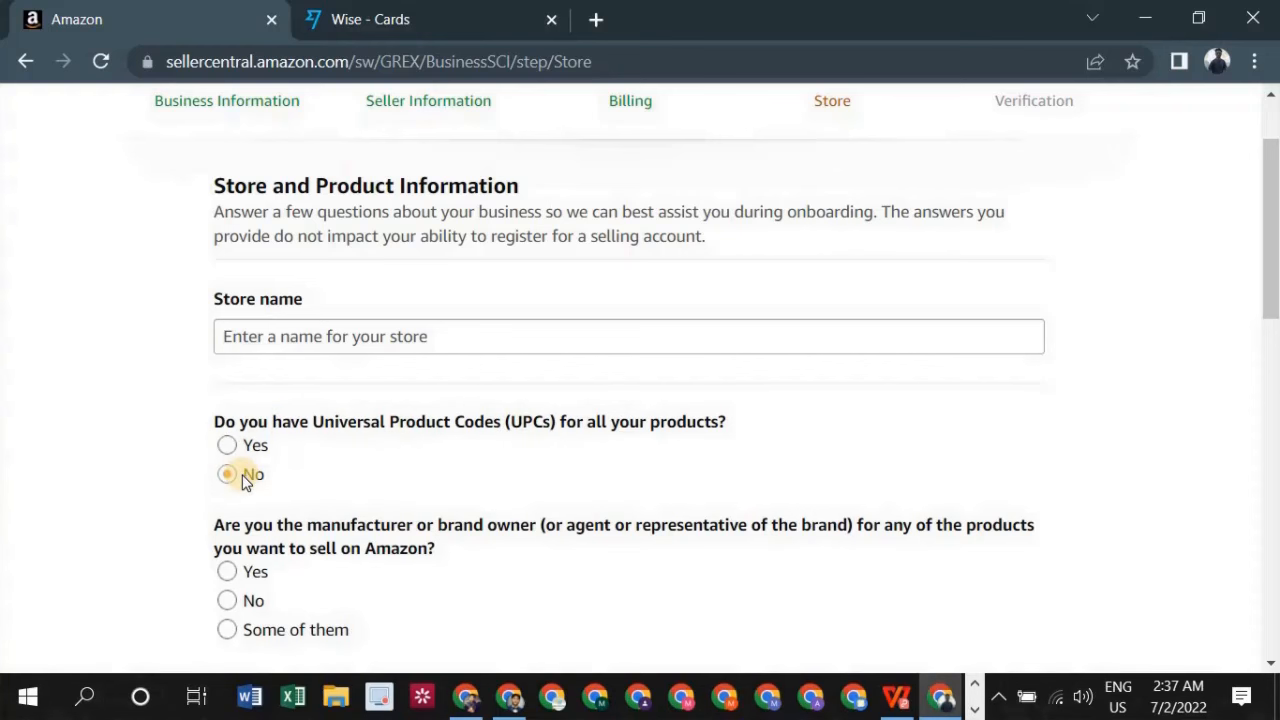
Step: Try Utopia as the store name and have its availability checked
{"action": "scroll", "coordinate": [335, 527], "scroll_direction": "down", "scroll_amount": 1}
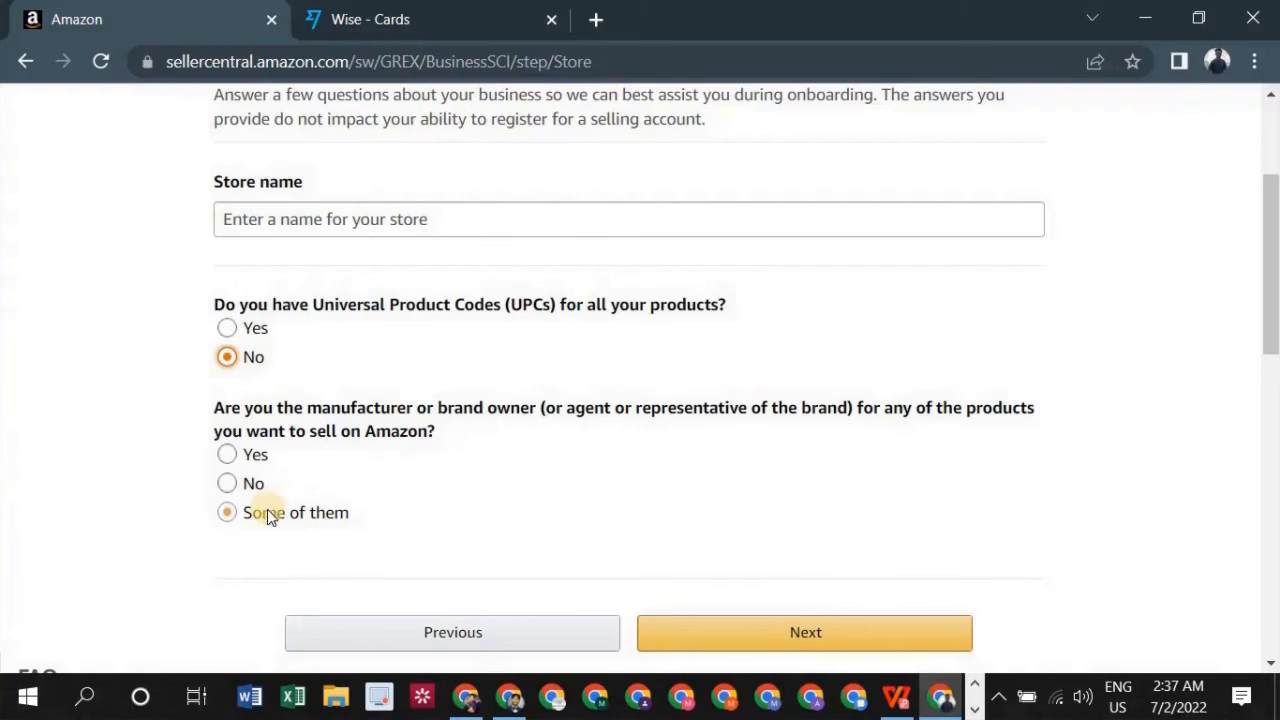
{"action": "left_click", "coordinate": [451, 451]}
{"action": "scroll", "coordinate": [432, 424], "scroll_direction": "up", "scroll_amount": 1}
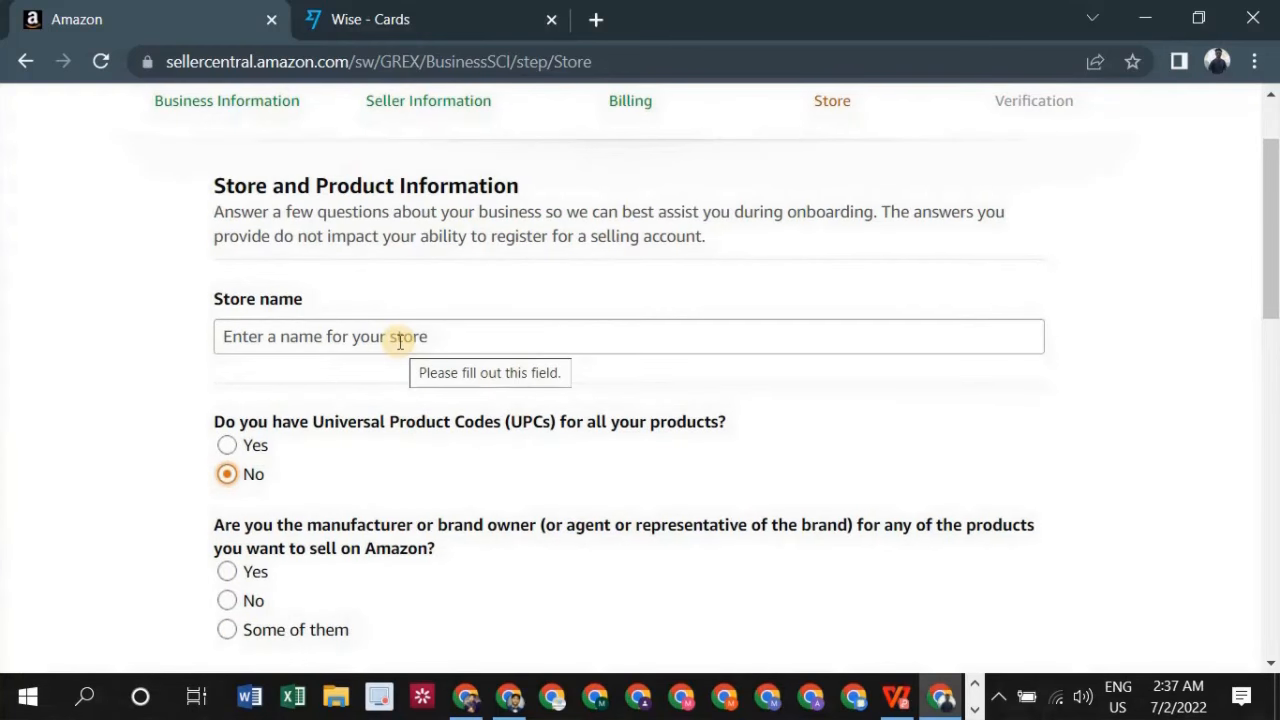
{"action": "scroll", "coordinate": [400, 340], "scroll_direction": "down", "scroll_amount": 1}
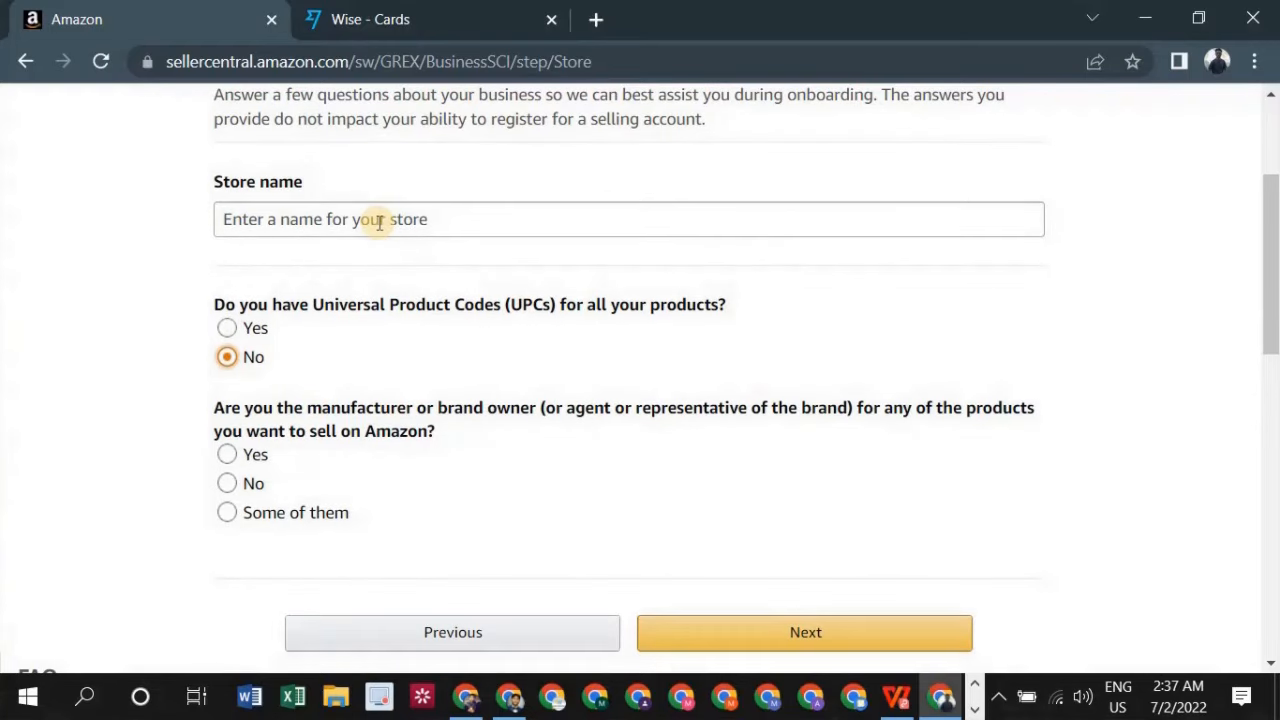
{"action": "left_click", "coordinate": [380, 223]}
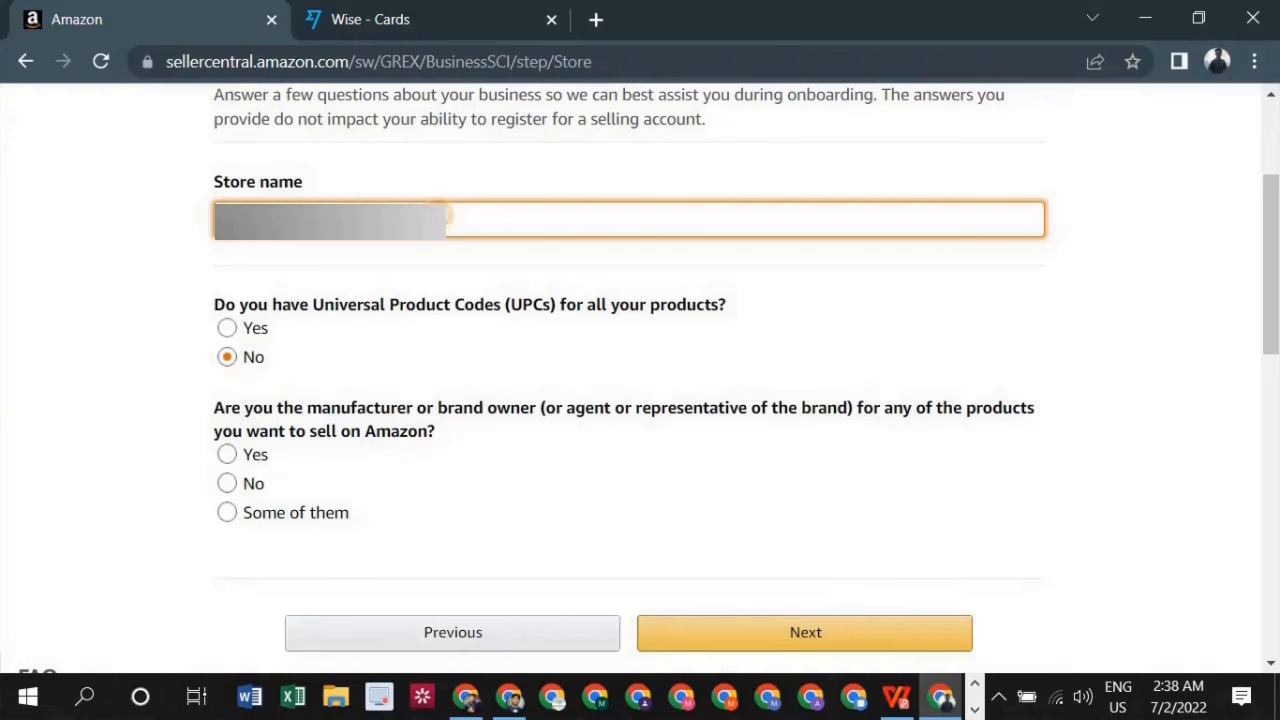
{"action": "key", "text": "ctrl+a"}
{"action": "key", "text": "BackSpace"}
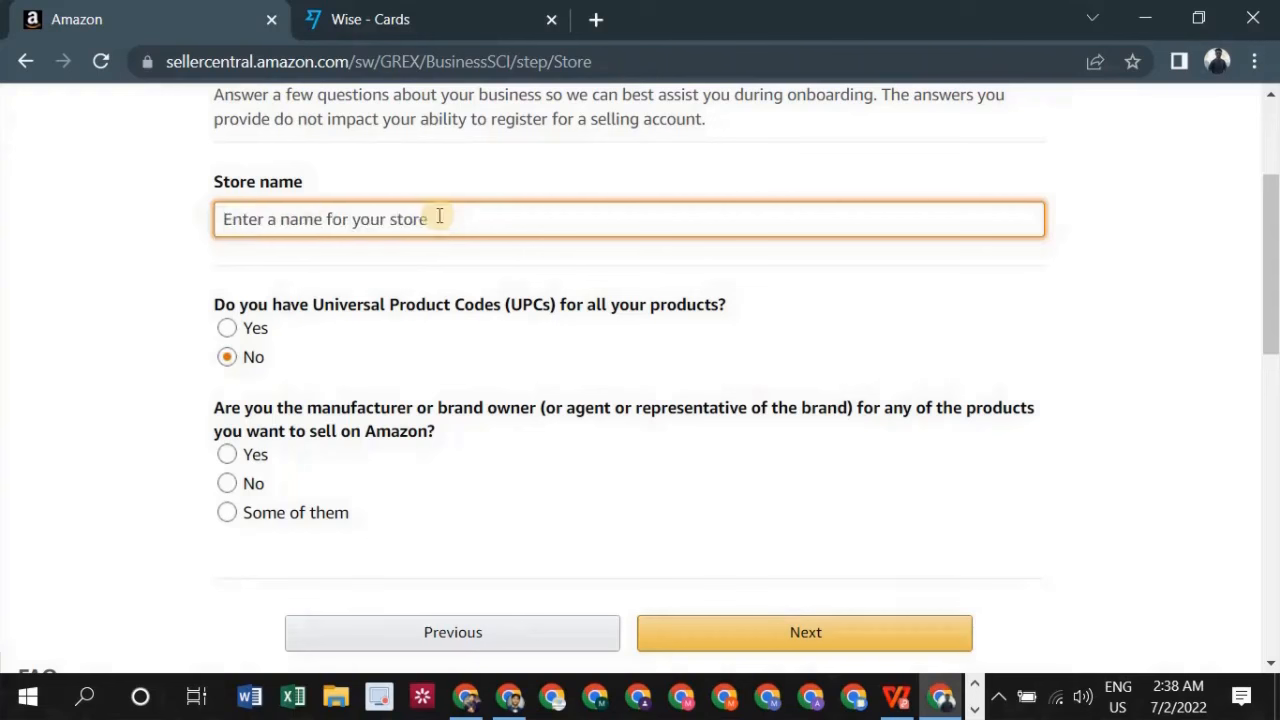
{"action": "type", "text": "Utopia"}
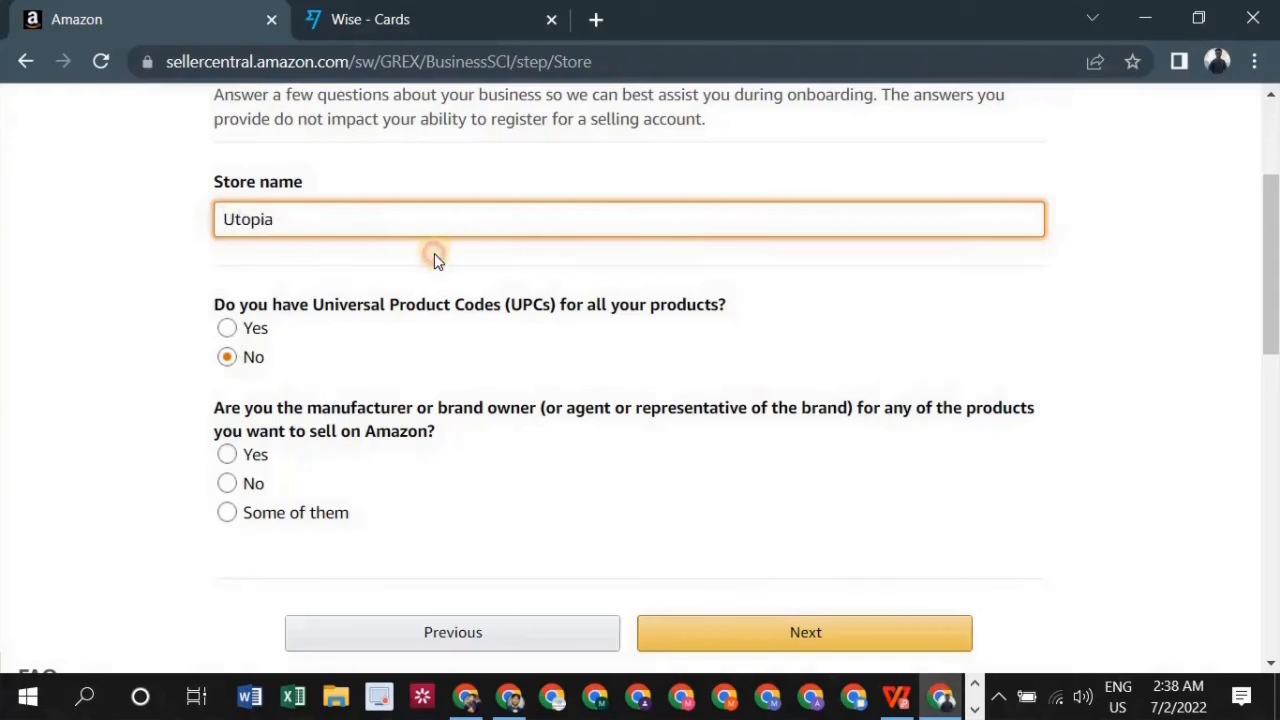
{"action": "left_click", "coordinate": [434, 252]}
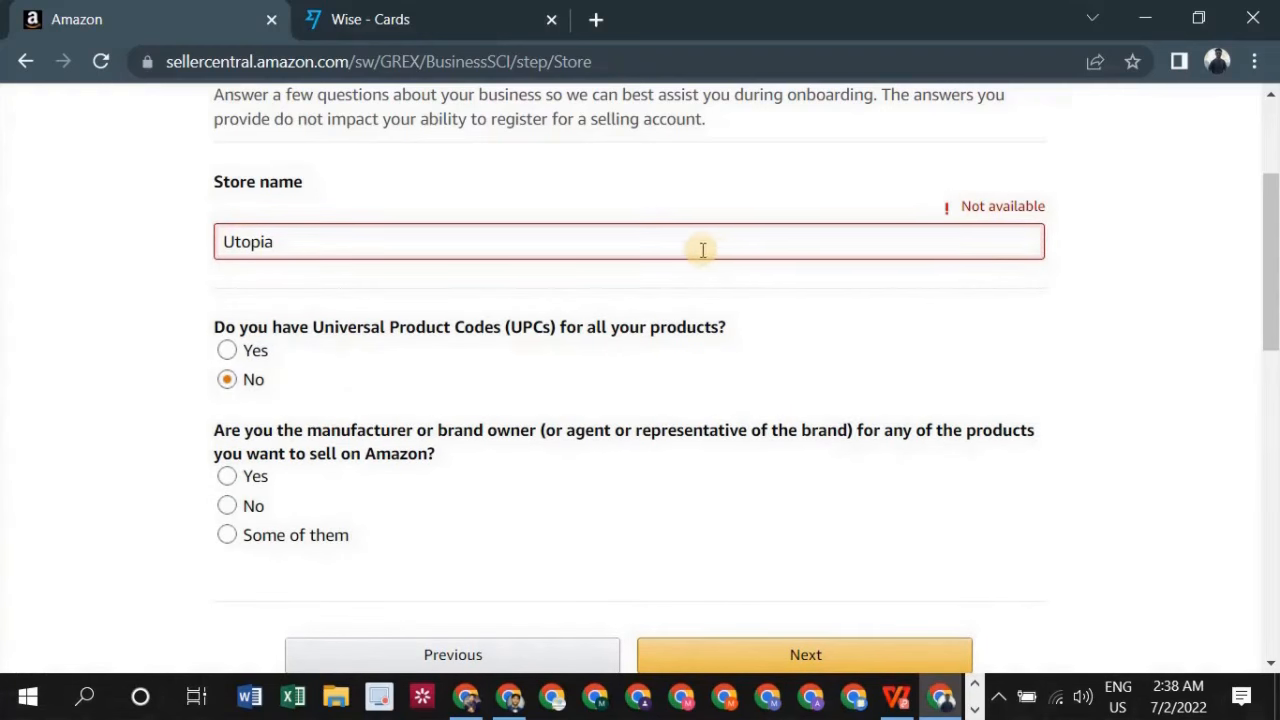
Step: Replace the store name with SK DESIGNUK and check whether it is available
{"action": "left_click", "coordinate": [650, 239]}
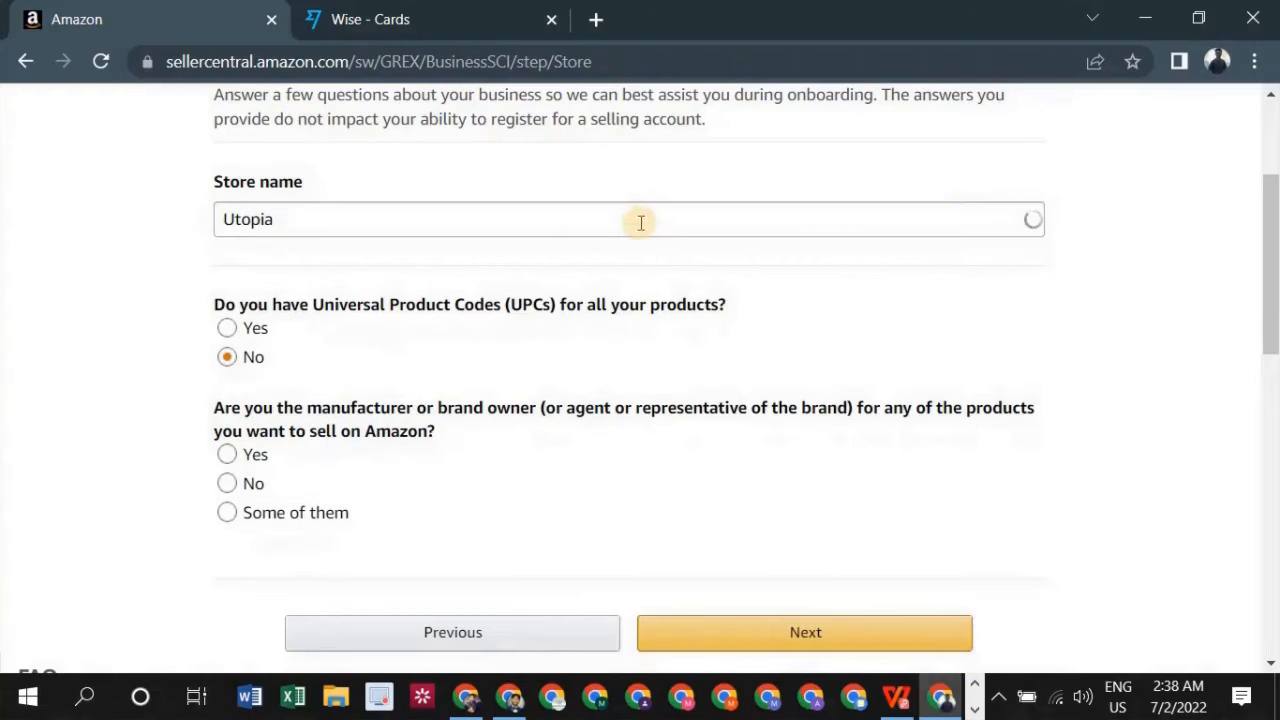
{"action": "left_click", "coordinate": [641, 223]}
{"action": "double_click", "coordinate": [640, 222]}
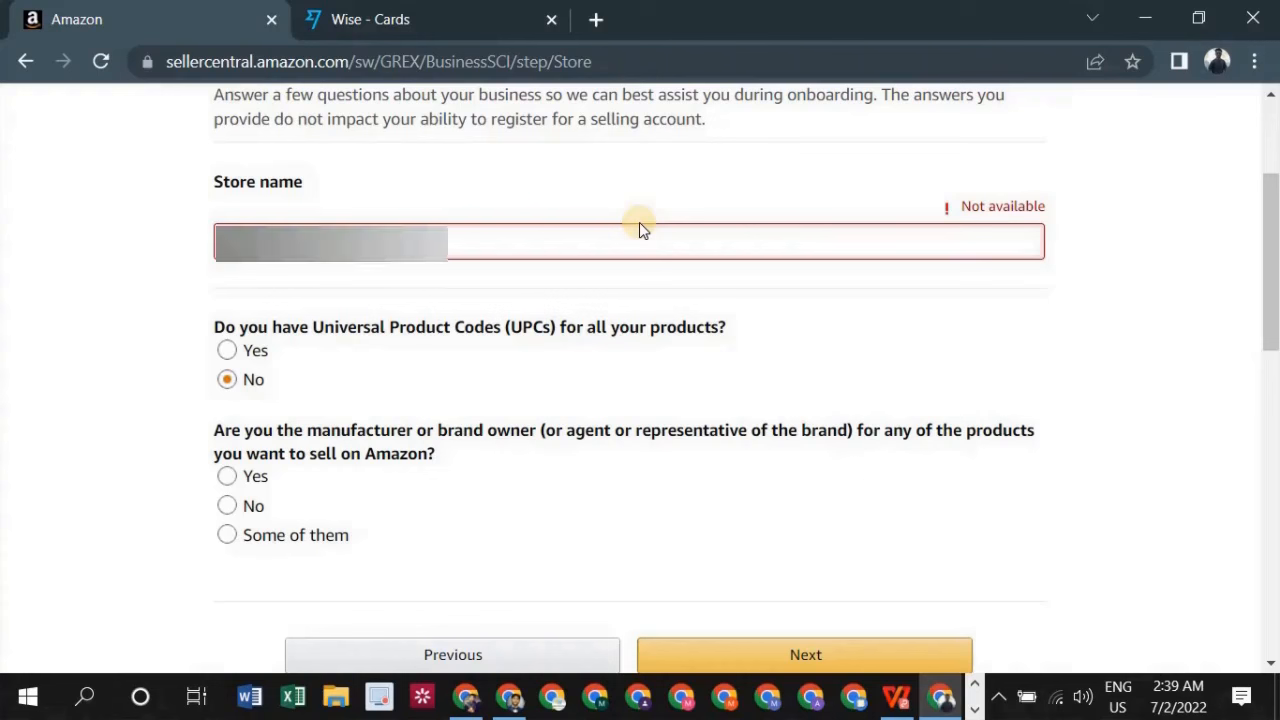
{"action": "left_click", "coordinate": [777, 323]}
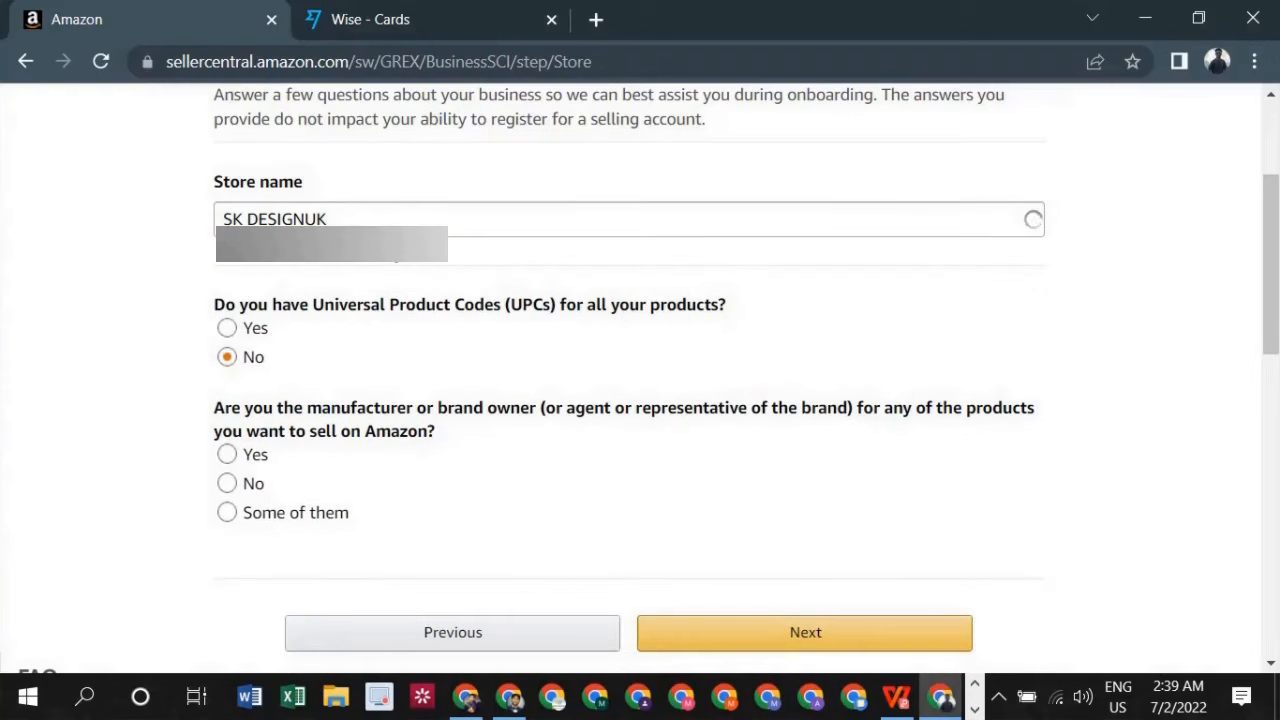
{"action": "left_click", "coordinate": [976, 200]}
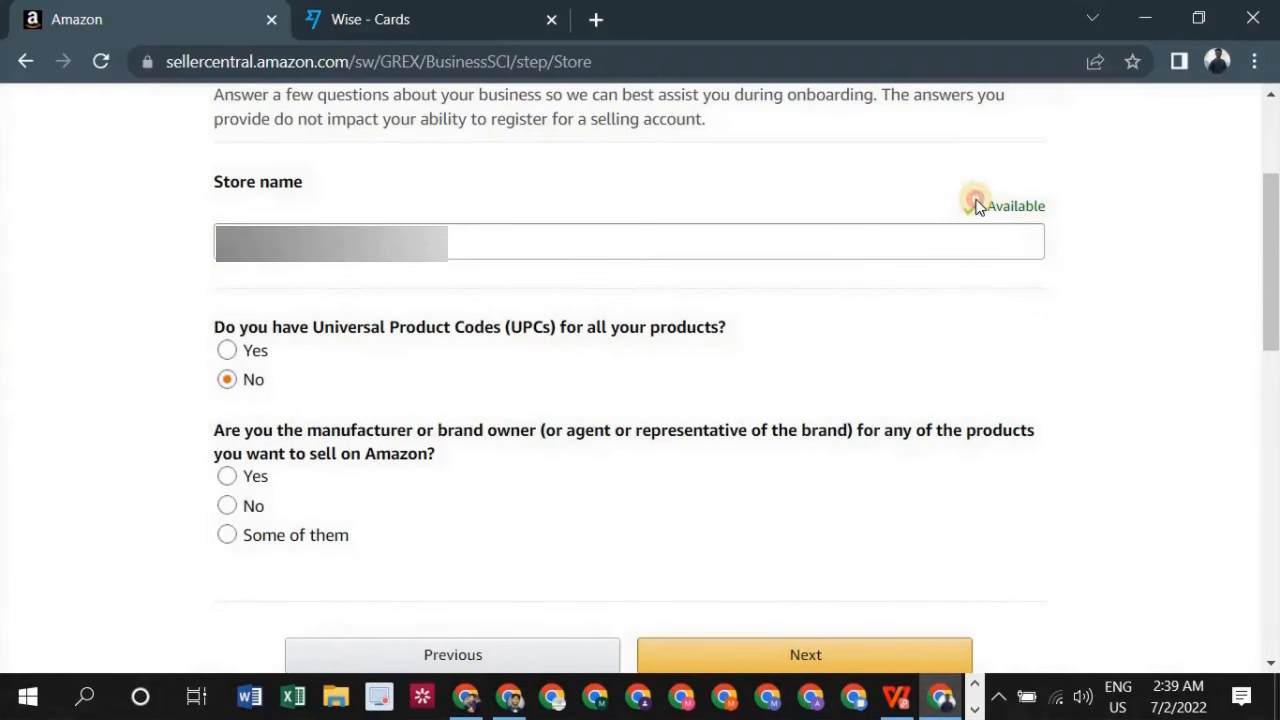
{"action": "left_click_drag", "start_coordinate": [976, 205], "coordinate": [1046, 206]}
{"action": "left_click", "coordinate": [1046, 206]}
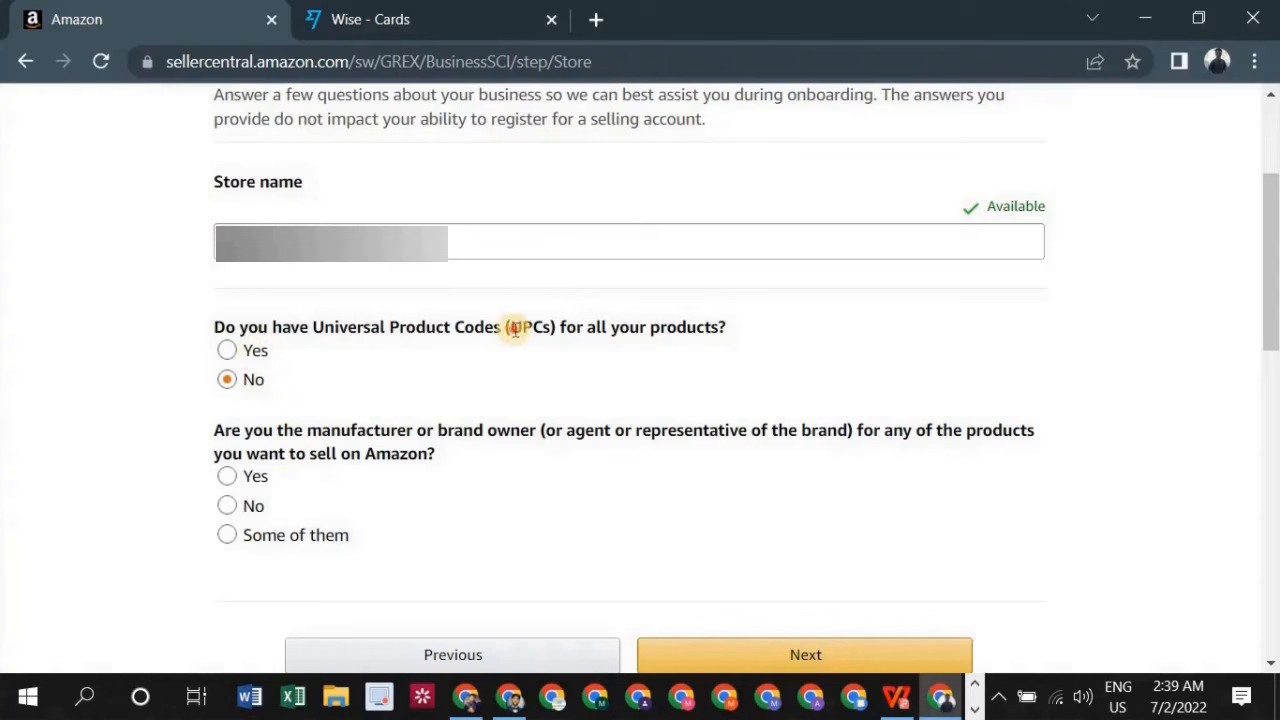
Step: Answer "Some of them" to being the manufacturer or brand owner of the products to sell on Amazon
{"action": "left_click_drag", "start_coordinate": [510, 327], "coordinate": [552, 330]}
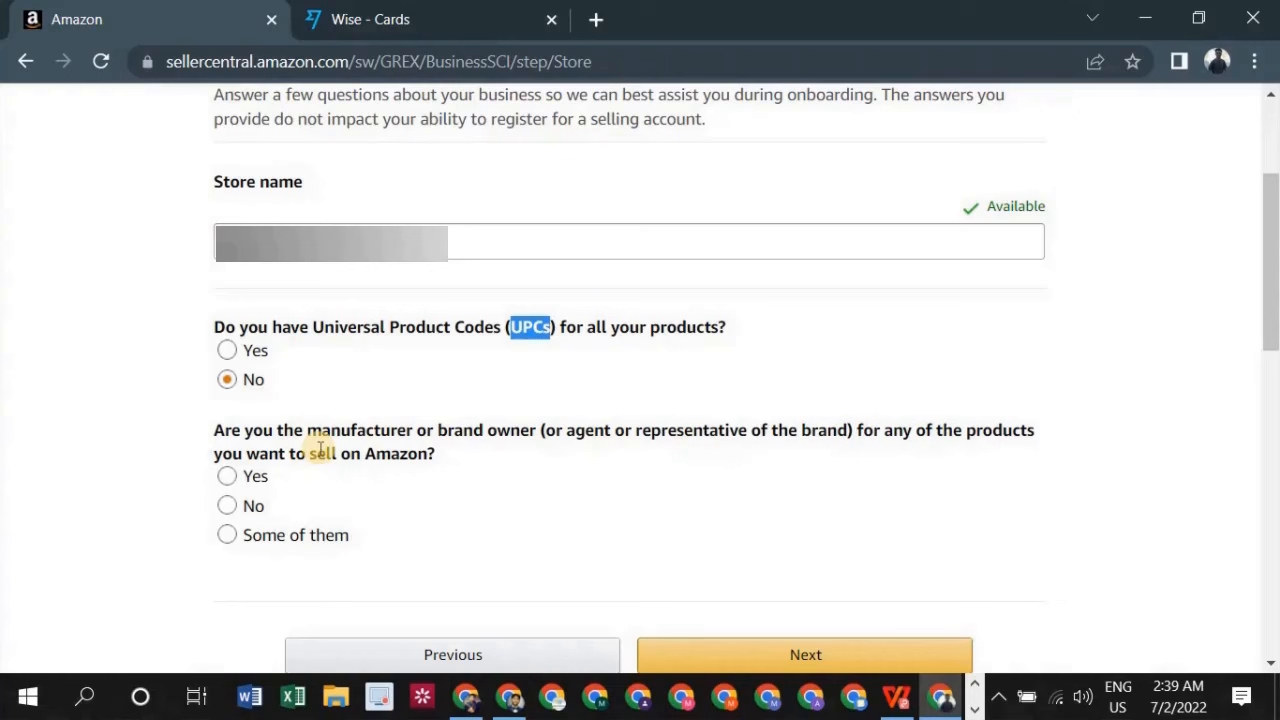
{"action": "left_click", "coordinate": [233, 539]}
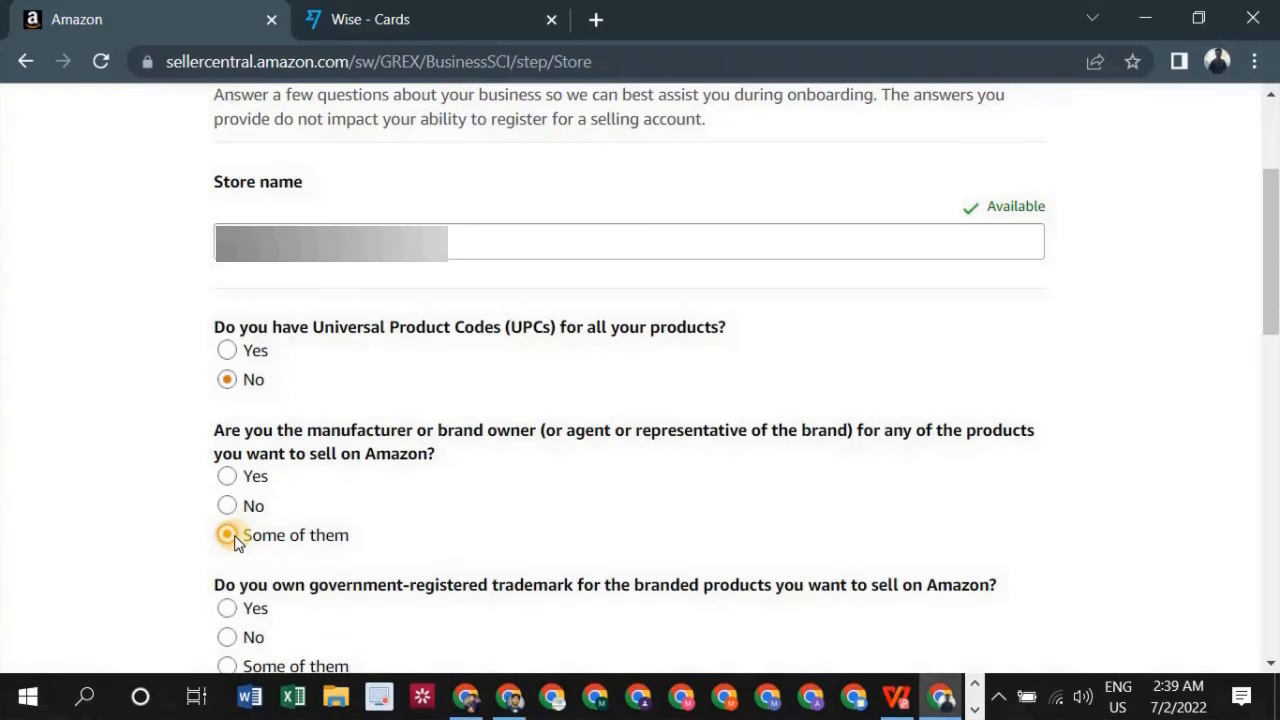
{"action": "scroll", "coordinate": [235, 540], "scroll_direction": "down", "scroll_amount": 2}
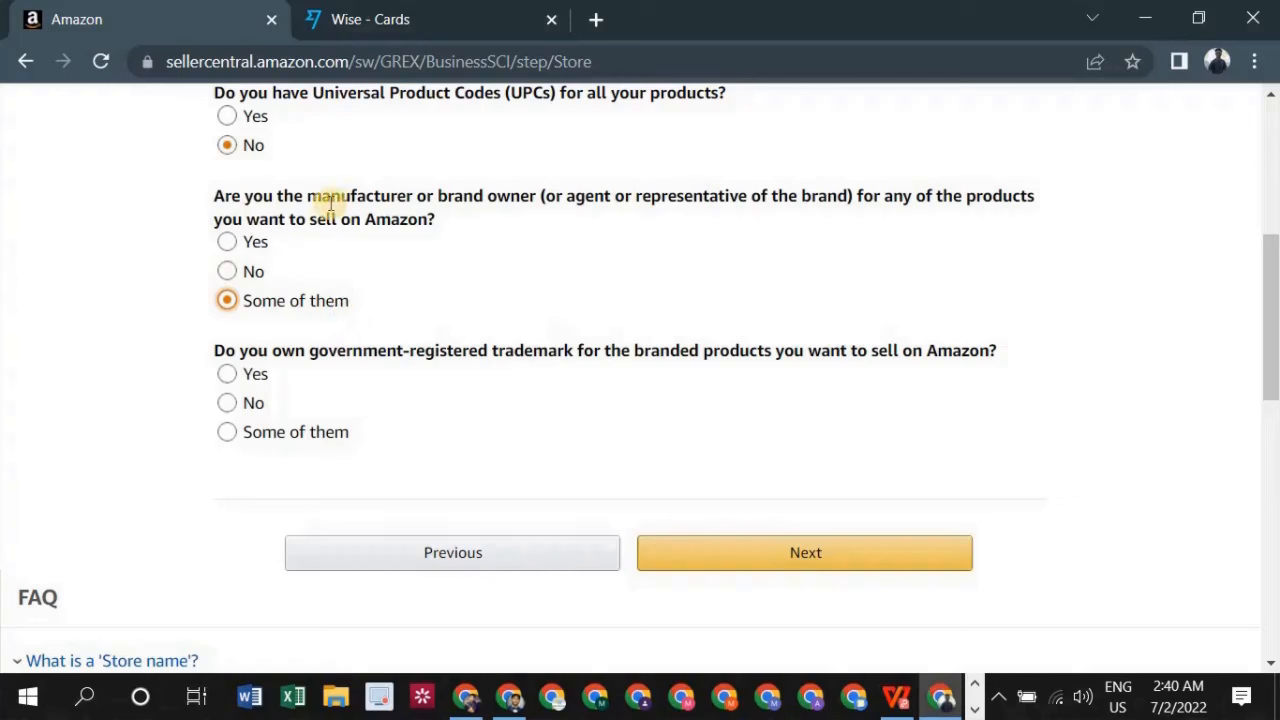
Step: Answer No to owning a government-registered trademark for the branded products and continue to identity verification
{"action": "mouse_move", "coordinate": [310, 195]}
{"action": "left_mouse_down"}
{"action": "mouse_move", "coordinate": [541, 195]}
{"action": "mouse_move", "coordinate": [310, 194]}
{"action": "left_mouse_up"}
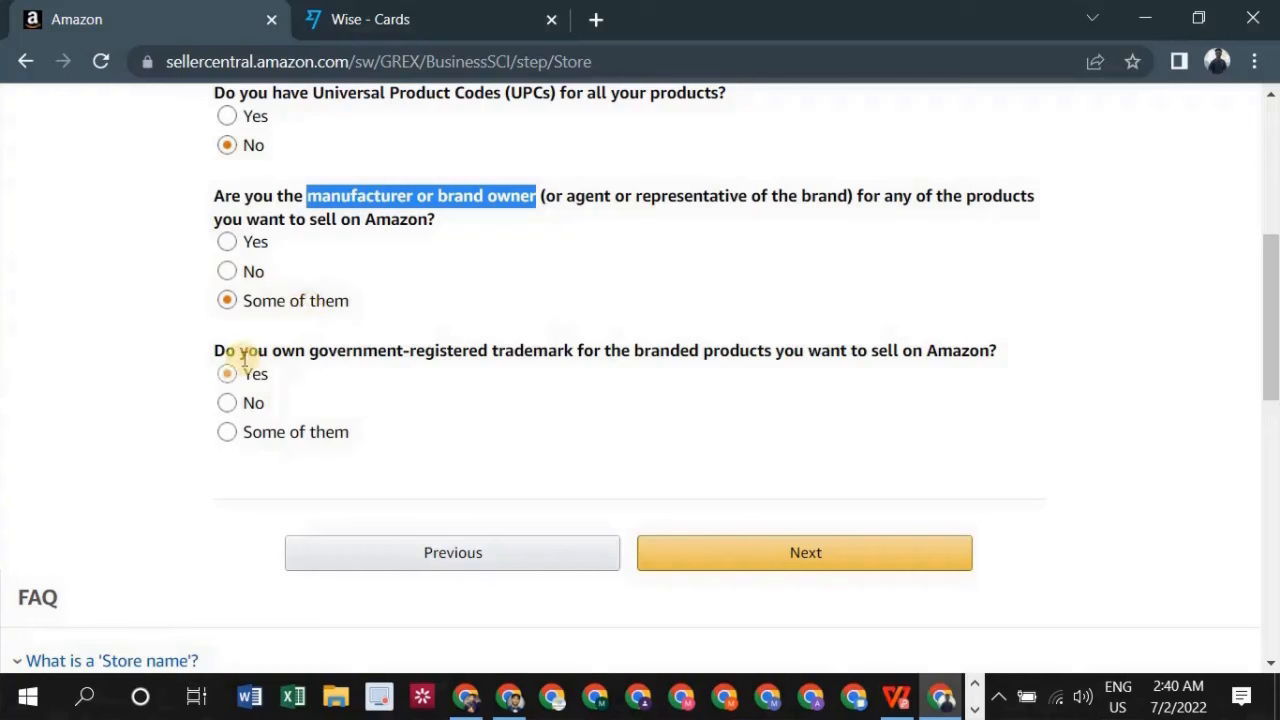
{"action": "left_click", "coordinate": [480, 414]}
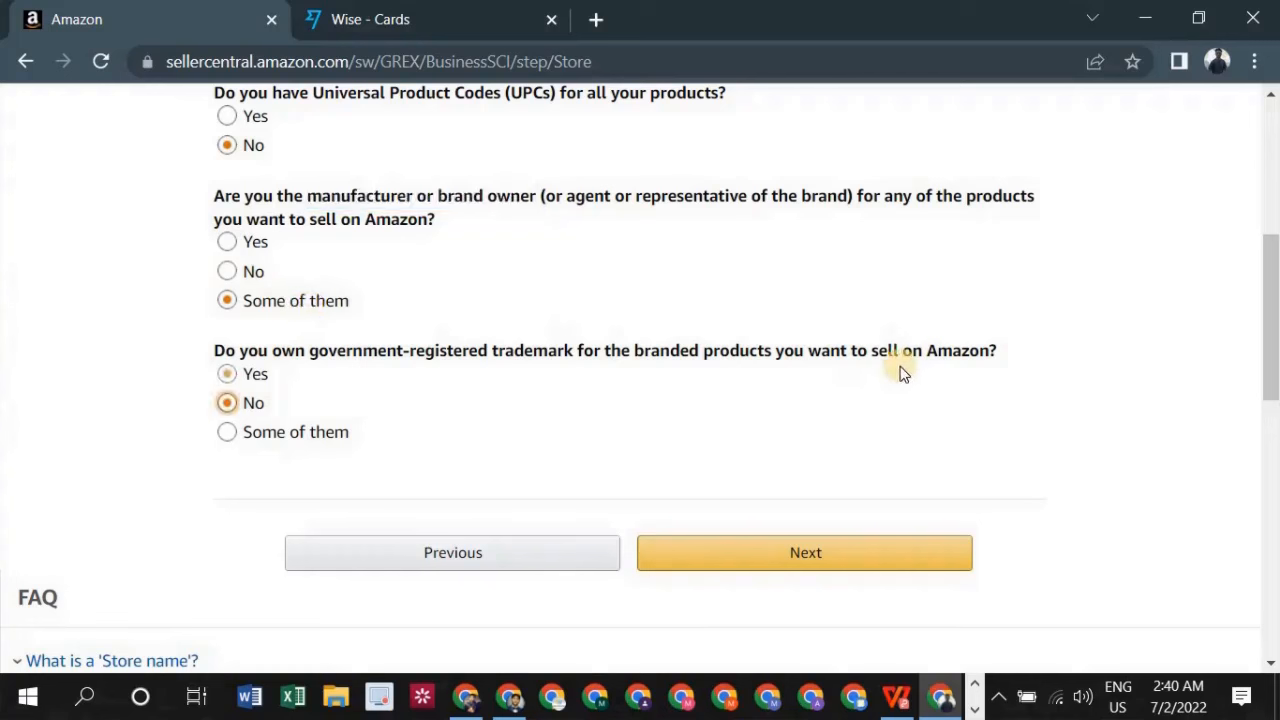
{"action": "left_click", "coordinate": [707, 547]}
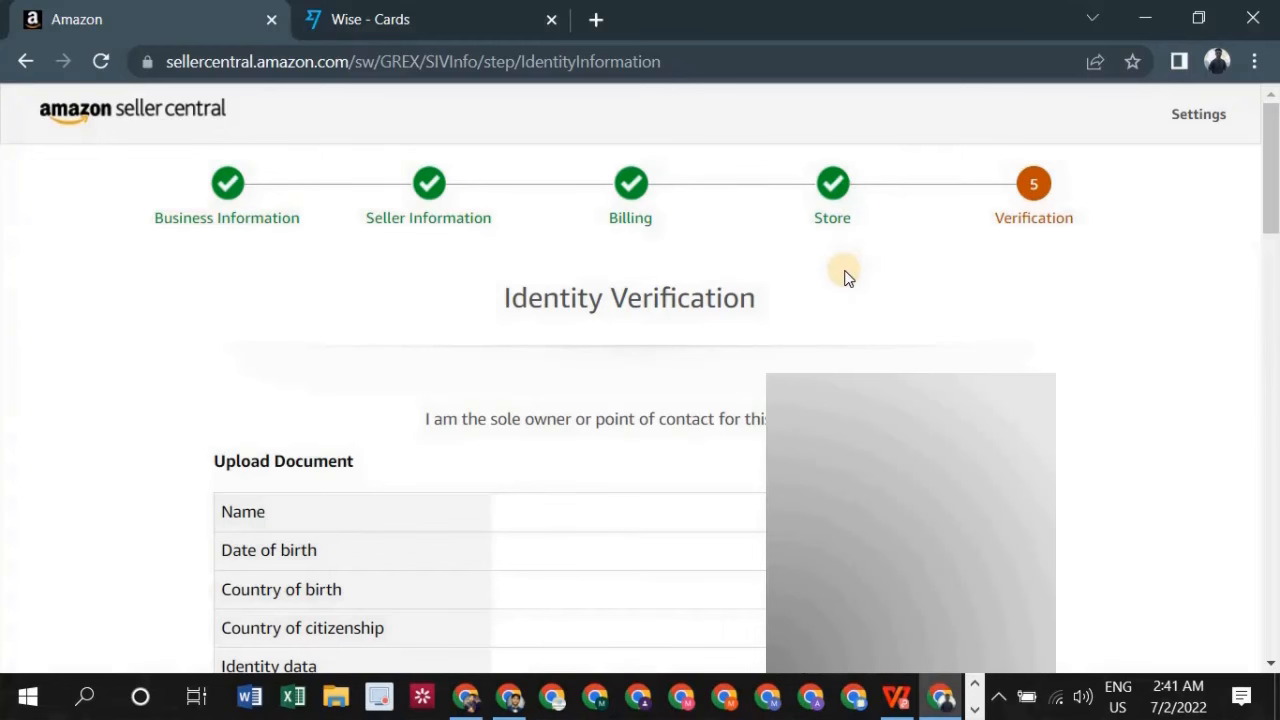
Step: Examine the identity verification form's personal details, identity document, residential address, additional document and business information sections
{"action": "scroll", "coordinate": [800, 337], "scroll_direction": "down", "scroll_amount": 1}
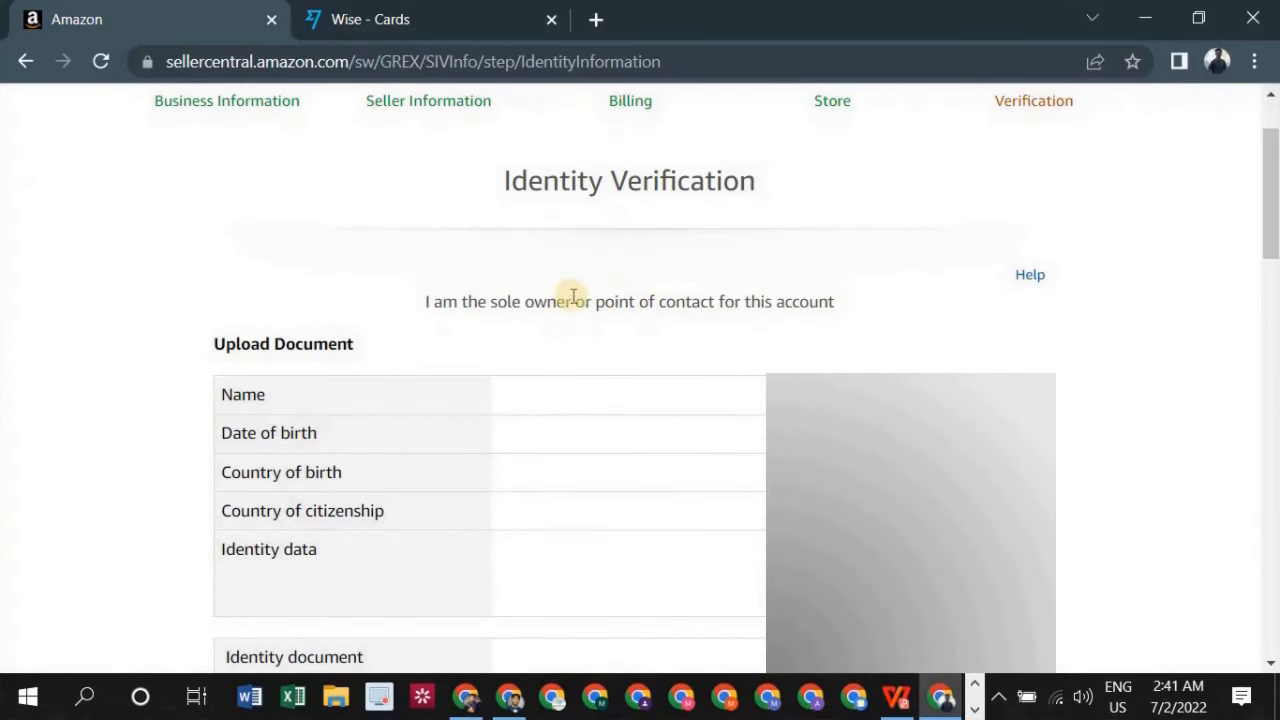
{"action": "left_click_drag", "start_coordinate": [441, 299], "coordinate": [752, 297]}
{"action": "scroll", "coordinate": [658, 298], "scroll_direction": "down", "scroll_amount": 1}
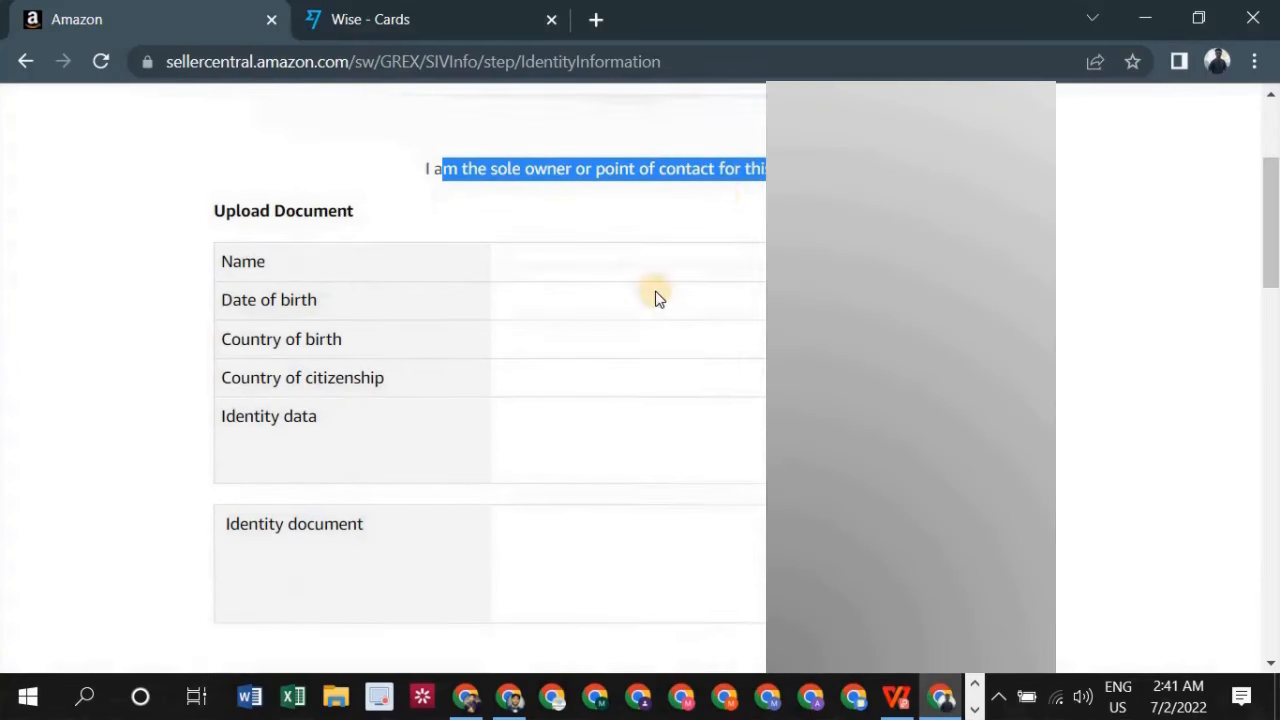
{"action": "scroll", "coordinate": [658, 298], "scroll_direction": "down", "scroll_amount": 1}
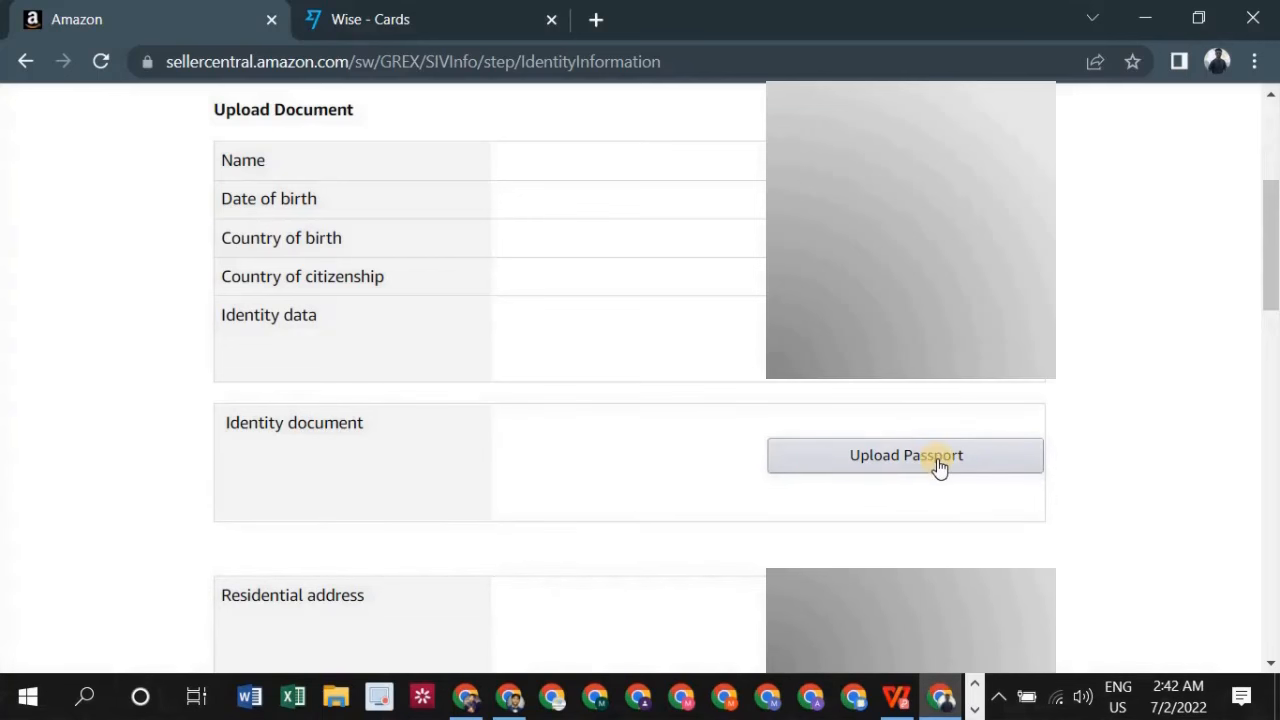
{"action": "scroll", "coordinate": [557, 491], "scroll_direction": "down", "scroll_amount": 2}
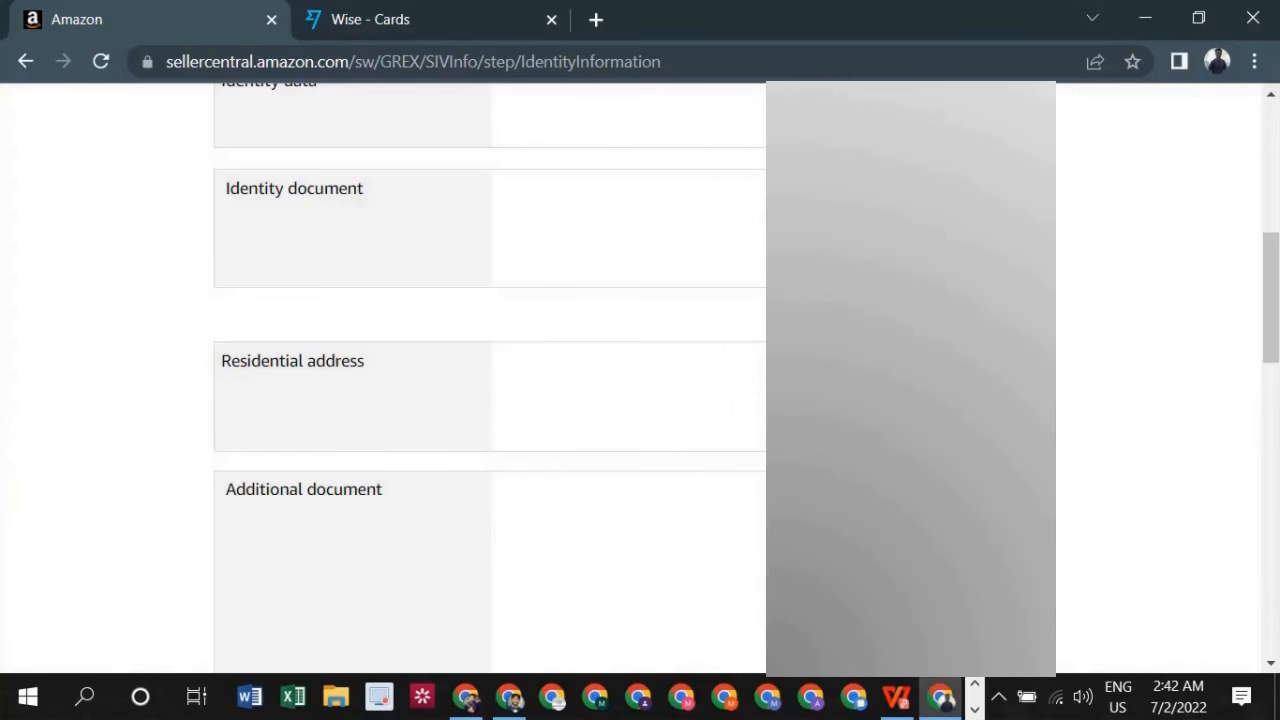
{"action": "scroll", "coordinate": [703, 431], "scroll_direction": "down", "scroll_amount": 1}
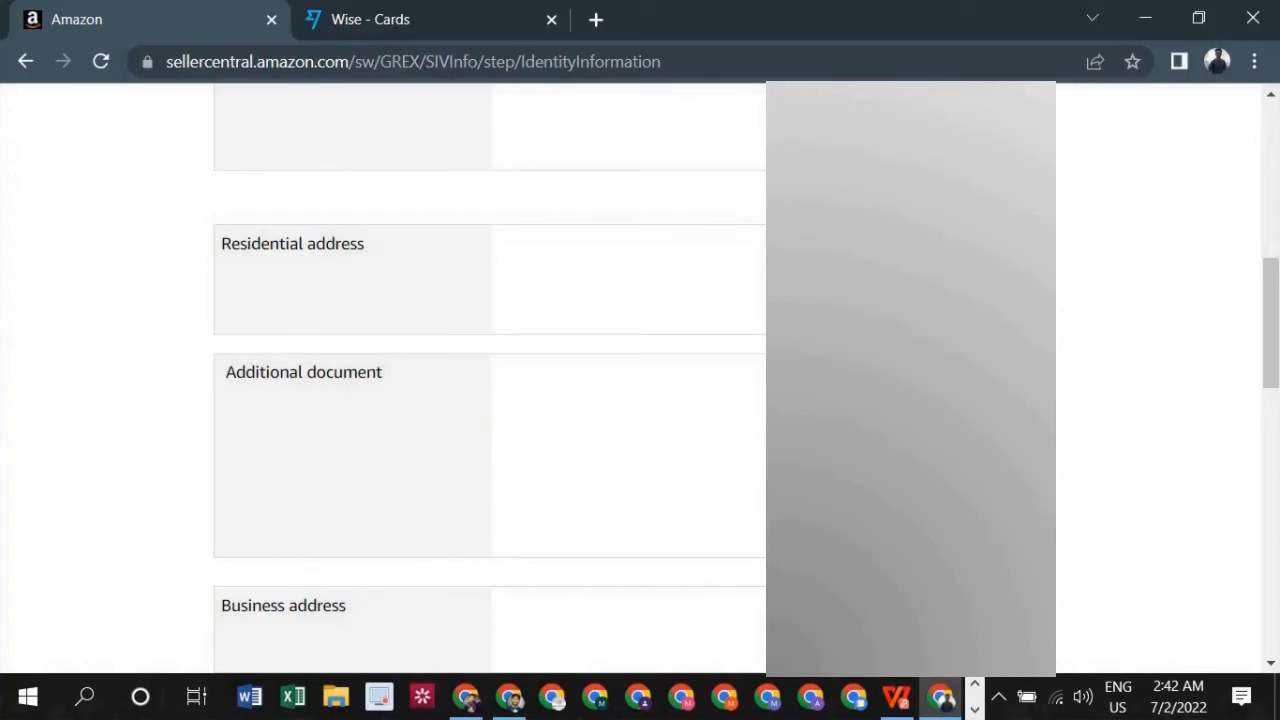
{"action": "scroll", "coordinate": [490, 380], "scroll_direction": "down", "scroll_amount": 2}
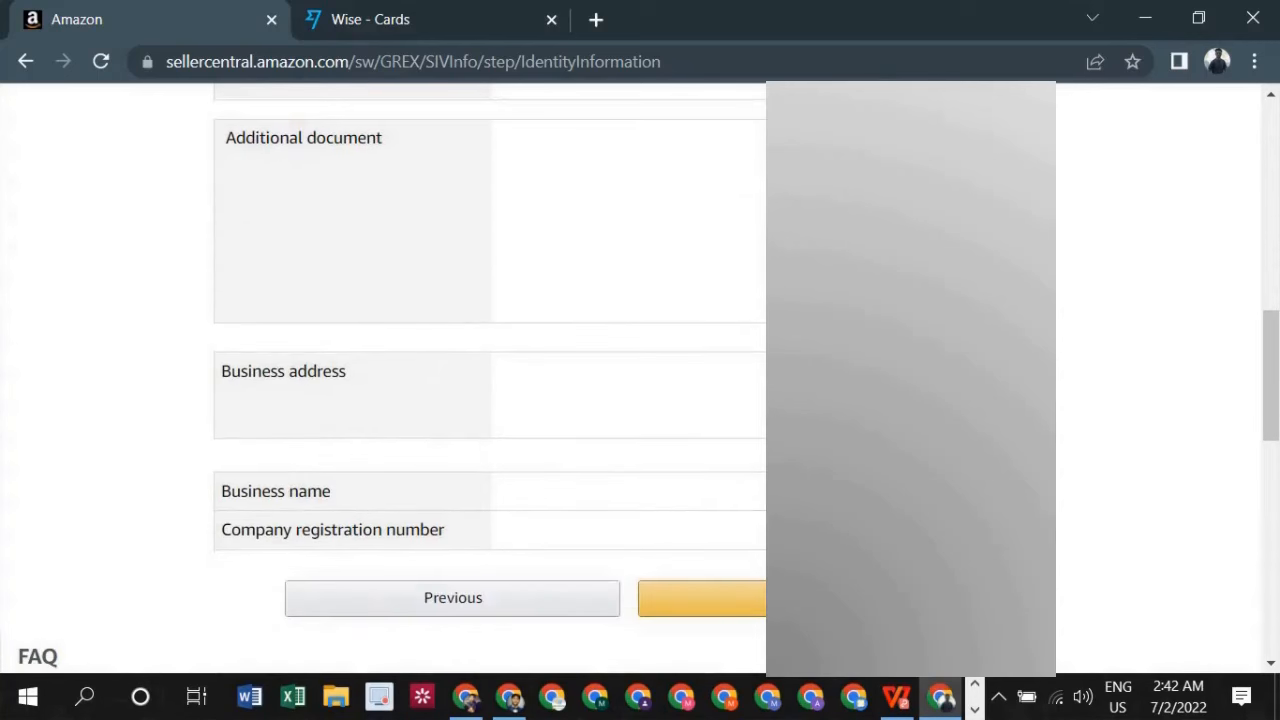
{"action": "scroll", "coordinate": [490, 380], "scroll_direction": "up", "scroll_amount": 2}
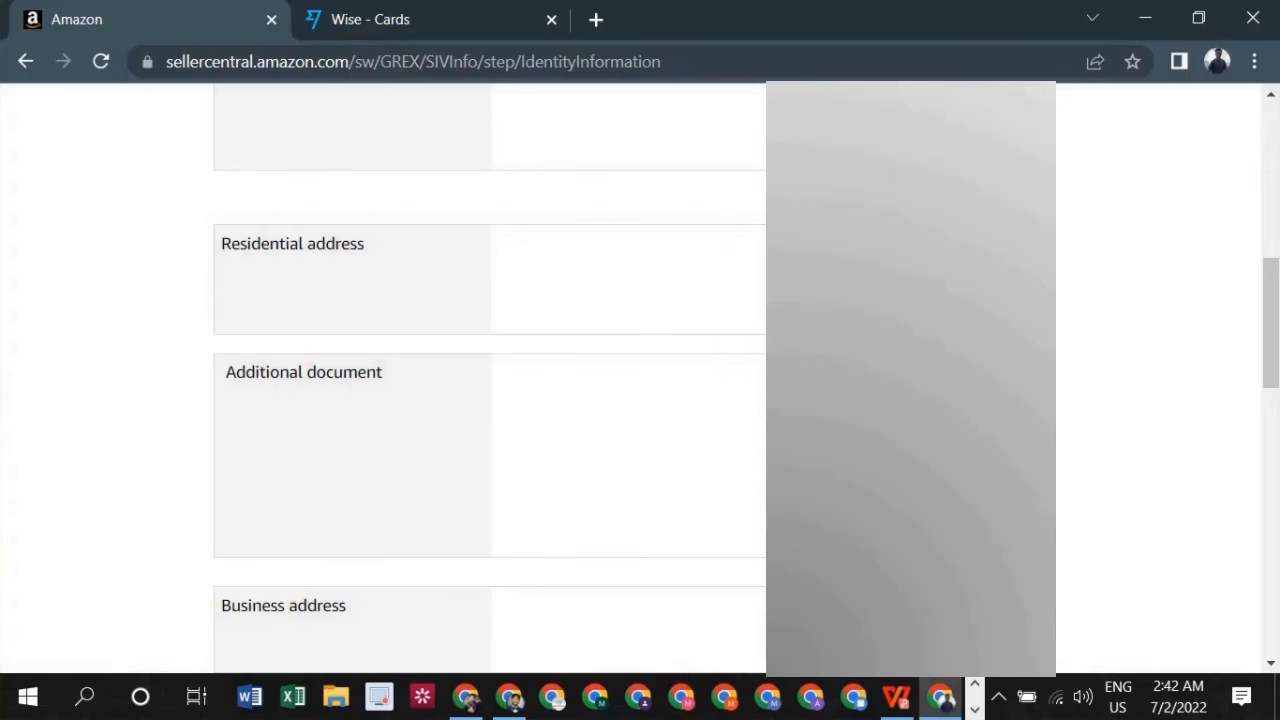
{"action": "scroll", "coordinate": [380, 417], "scroll_direction": "down", "scroll_amount": 2}
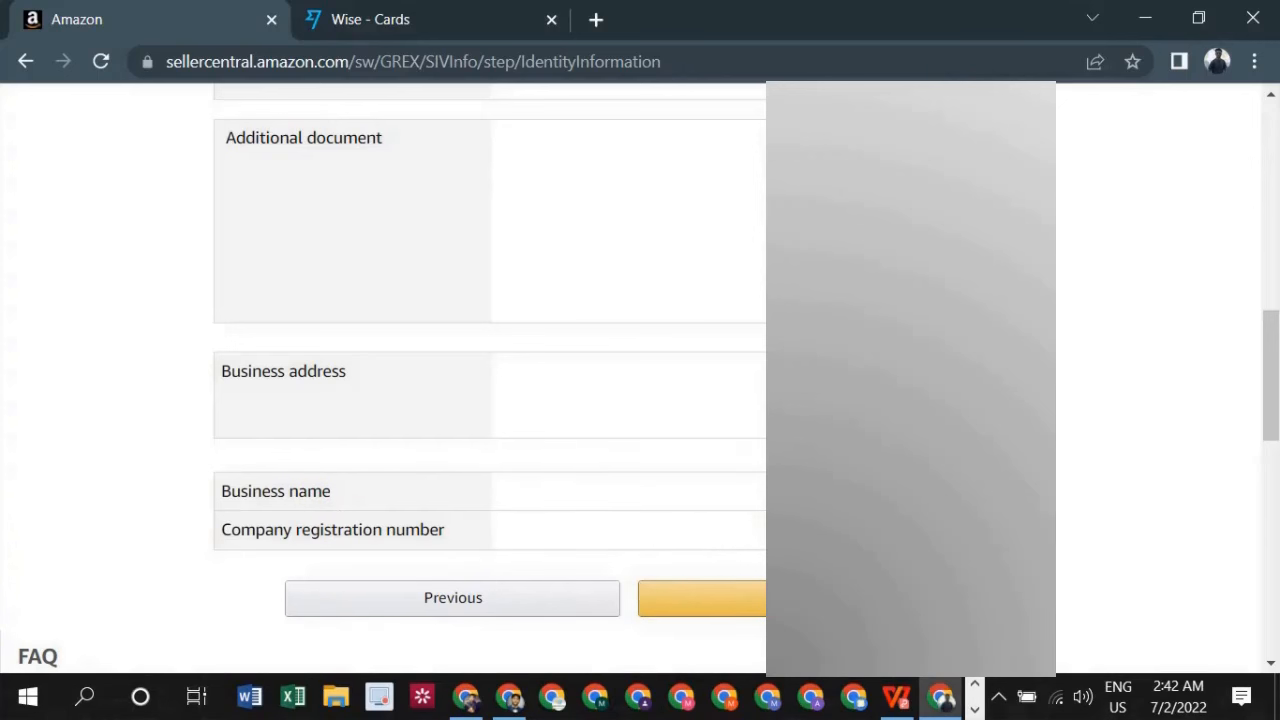
{"action": "scroll", "coordinate": [490, 380], "scroll_direction": "up", "scroll_amount": 7}
{"action": "scroll", "coordinate": [490, 380], "scroll_direction": "down", "scroll_amount": 3}
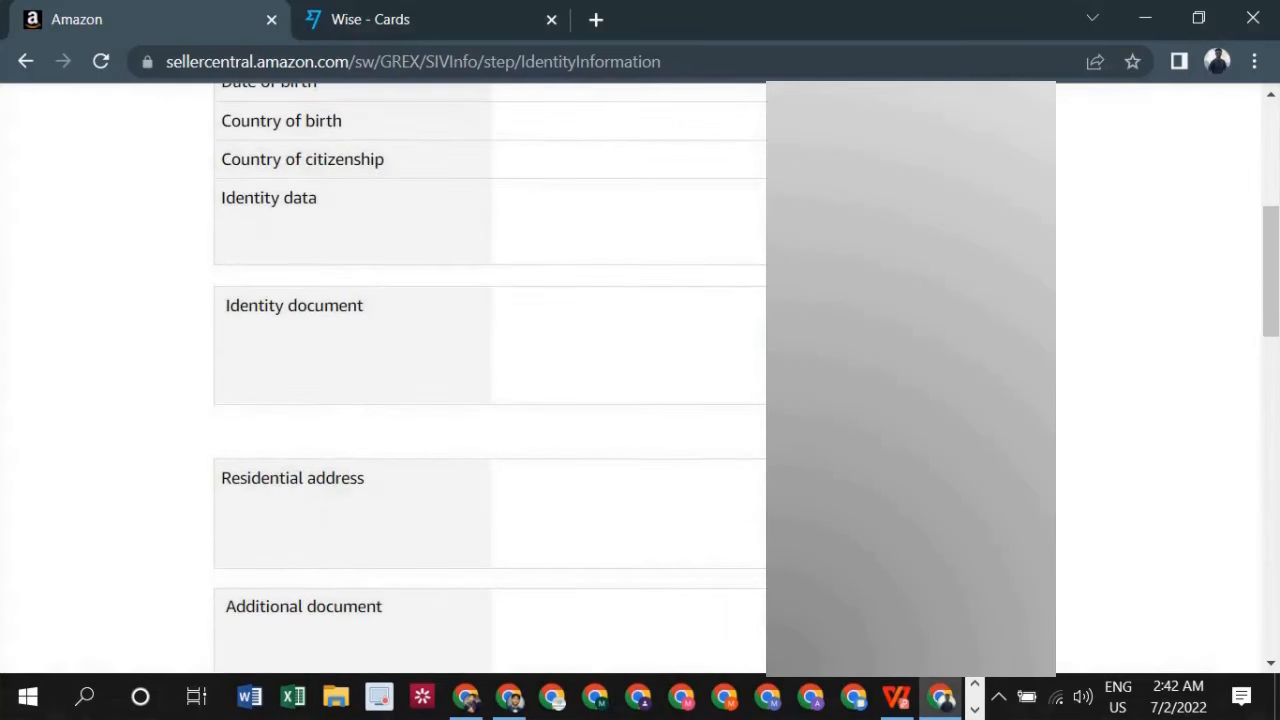
{"action": "scroll", "coordinate": [680, 363], "scroll_direction": "up", "scroll_amount": 1}
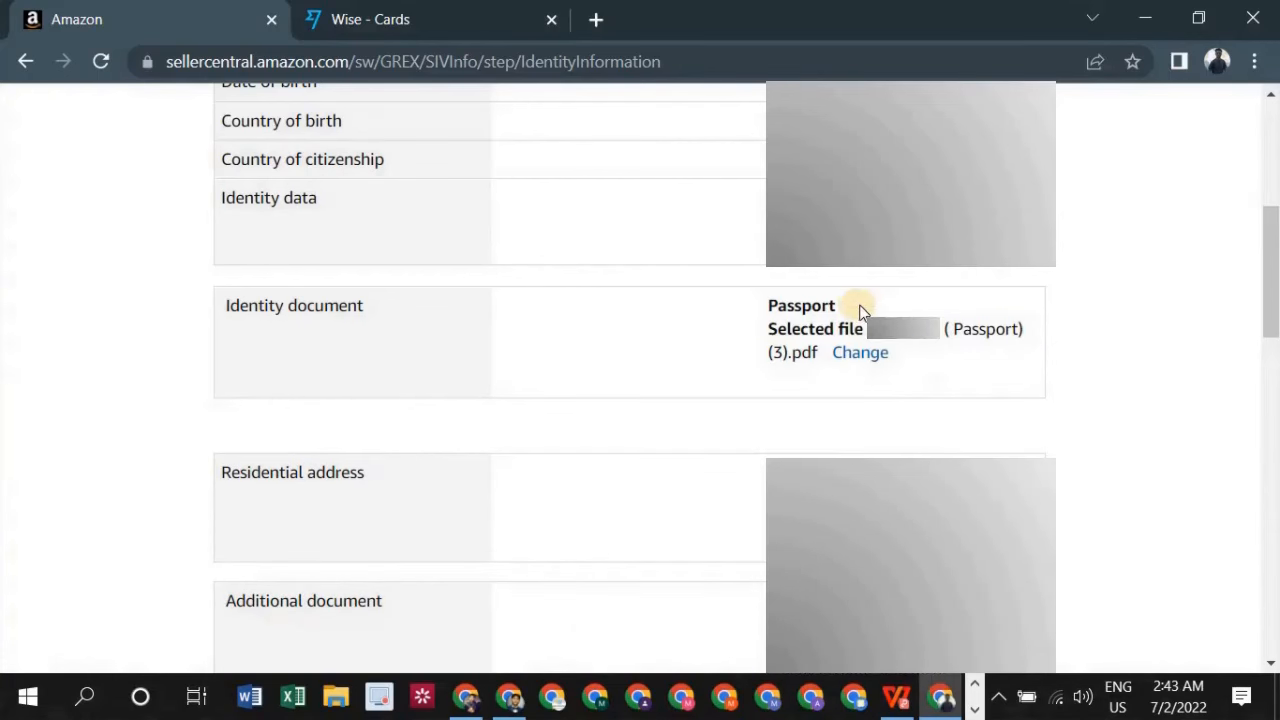
Step: Choose Bank account statement as the type of the additional document
{"action": "scroll", "coordinate": [860, 311], "scroll_direction": "down", "scroll_amount": 4}
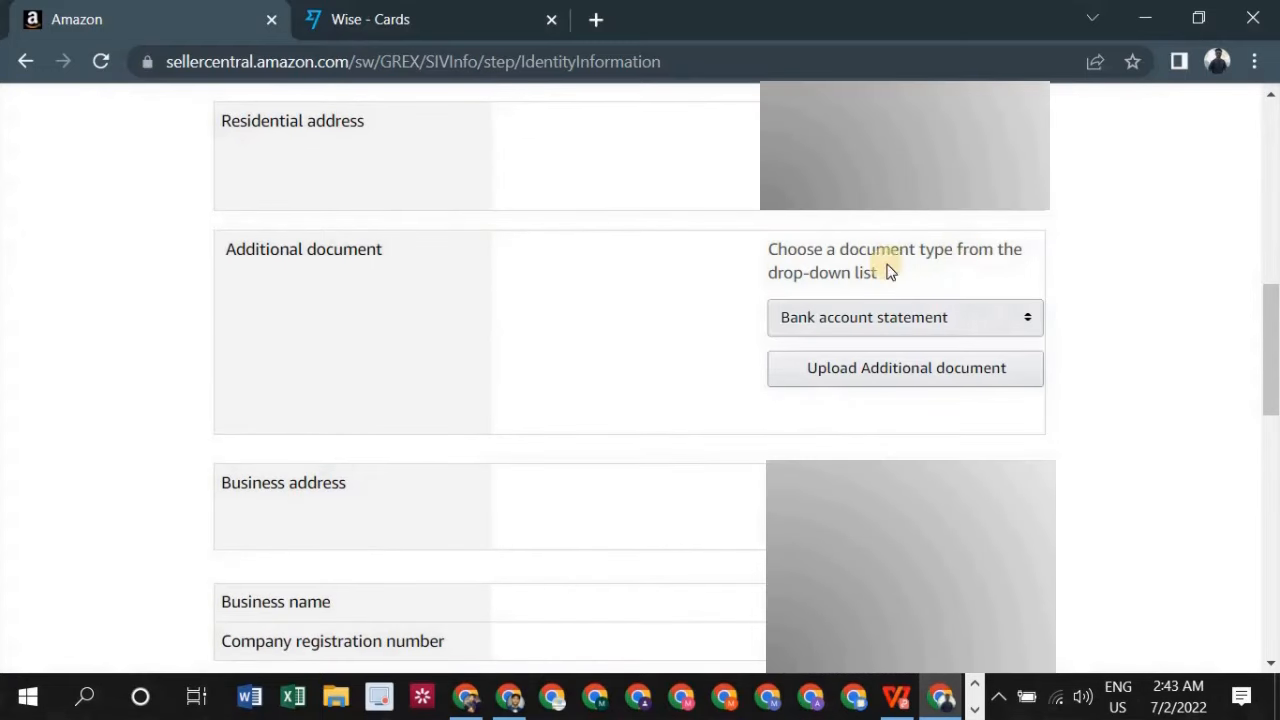
{"action": "left_click", "coordinate": [861, 320]}
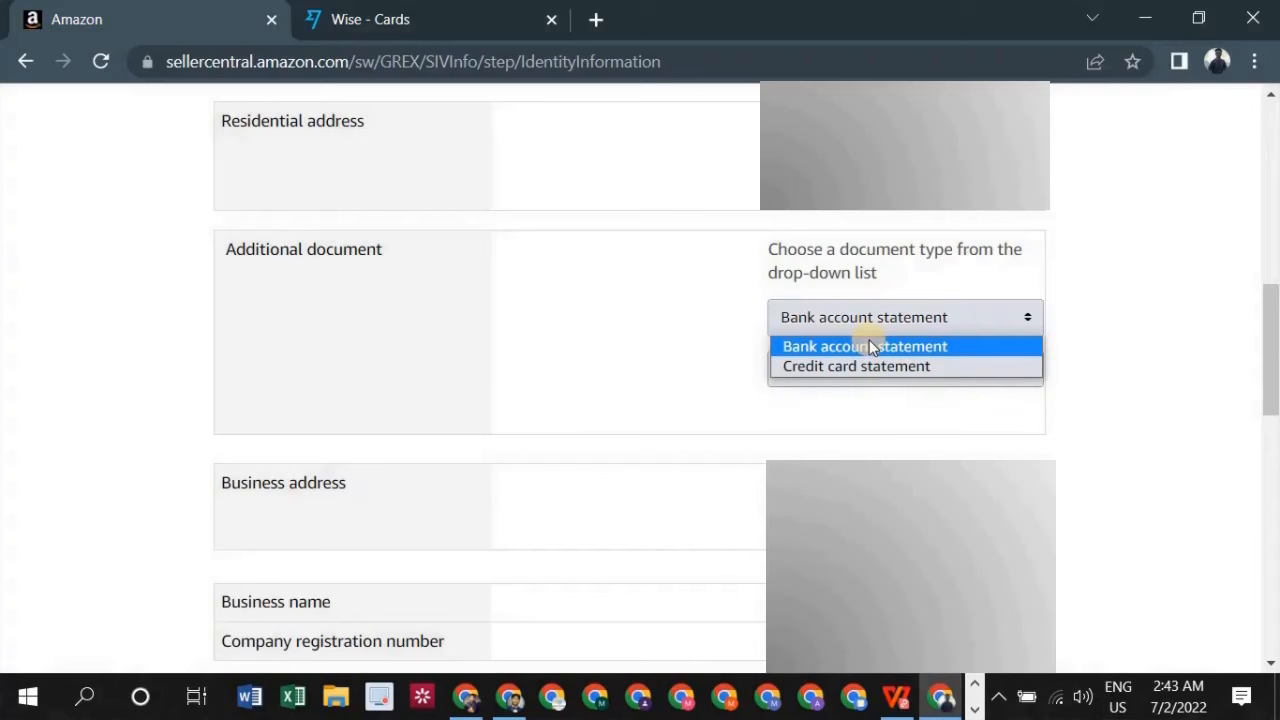
{"action": "left_click", "coordinate": [869, 345]}
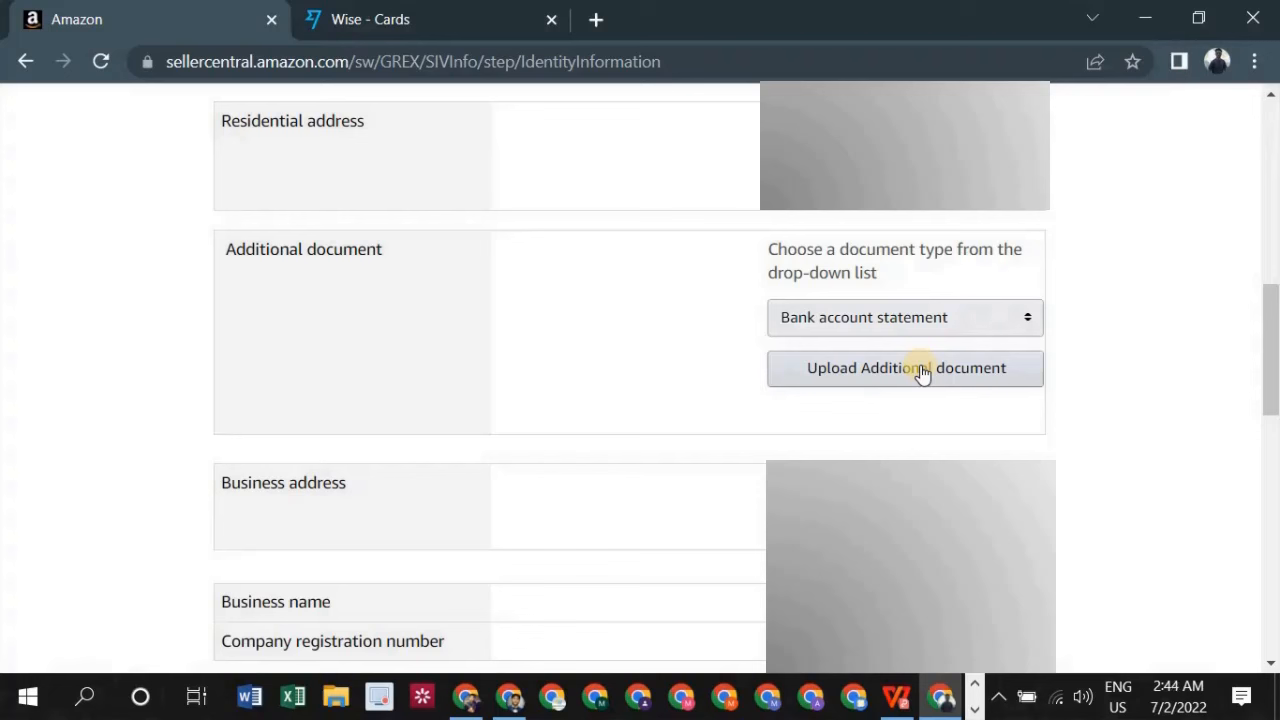
Step: Reopen Wise in a fresh browser tab and open the British pound (GBP) account
{"action": "left_click", "coordinate": [550, 22]}
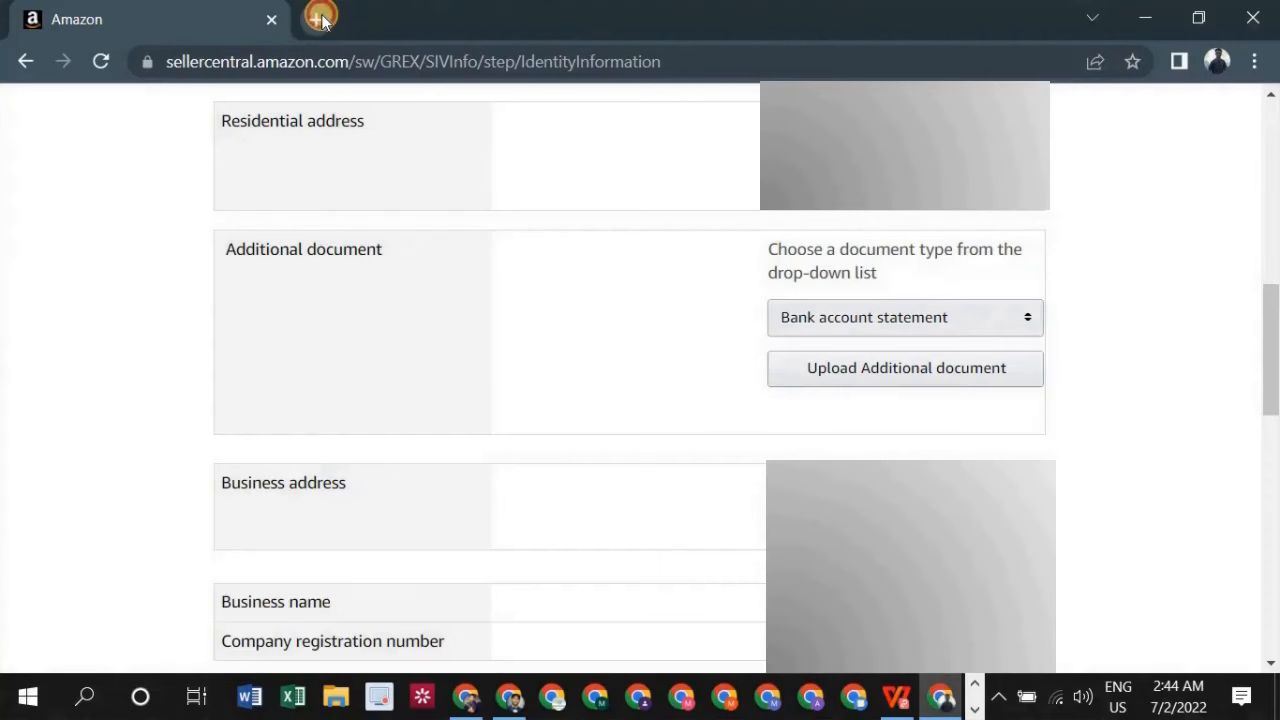
{"action": "left_click", "coordinate": [321, 19]}
{"action": "type", "text": "wise"}
{"action": "key", "text": "Return"}
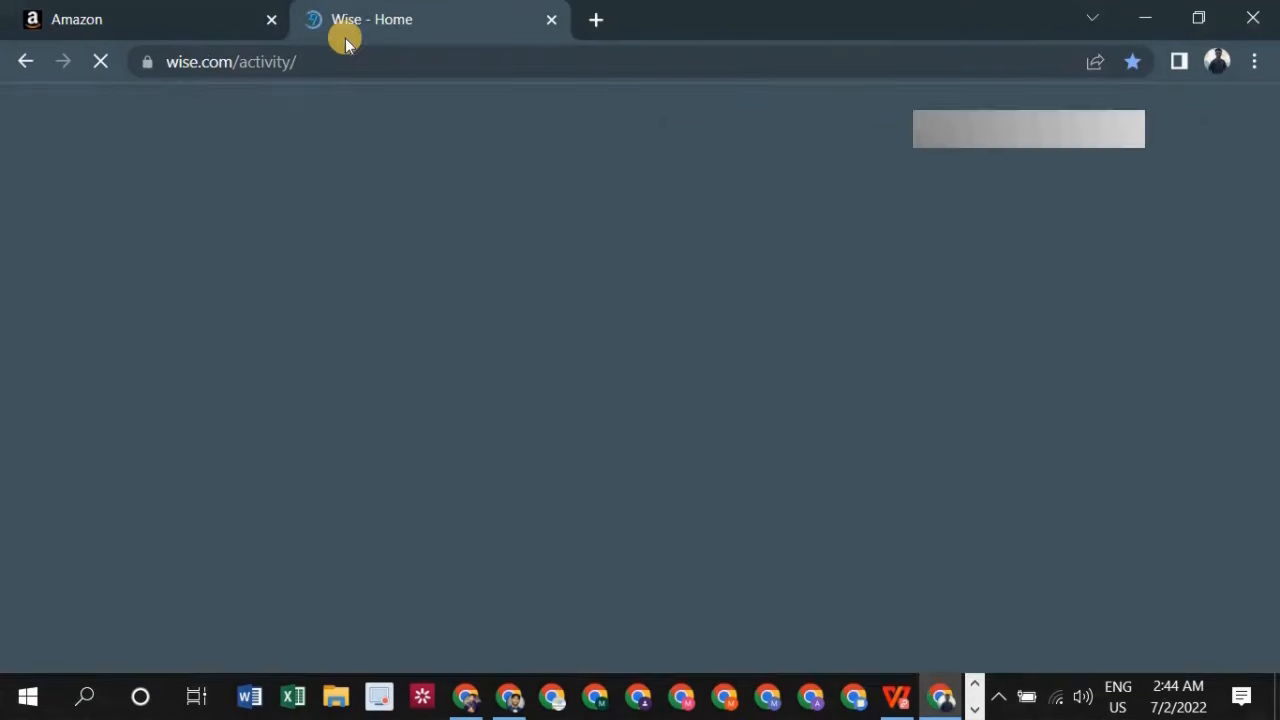
{"action": "scroll", "coordinate": [140, 414], "scroll_direction": "down", "scroll_amount": 3}
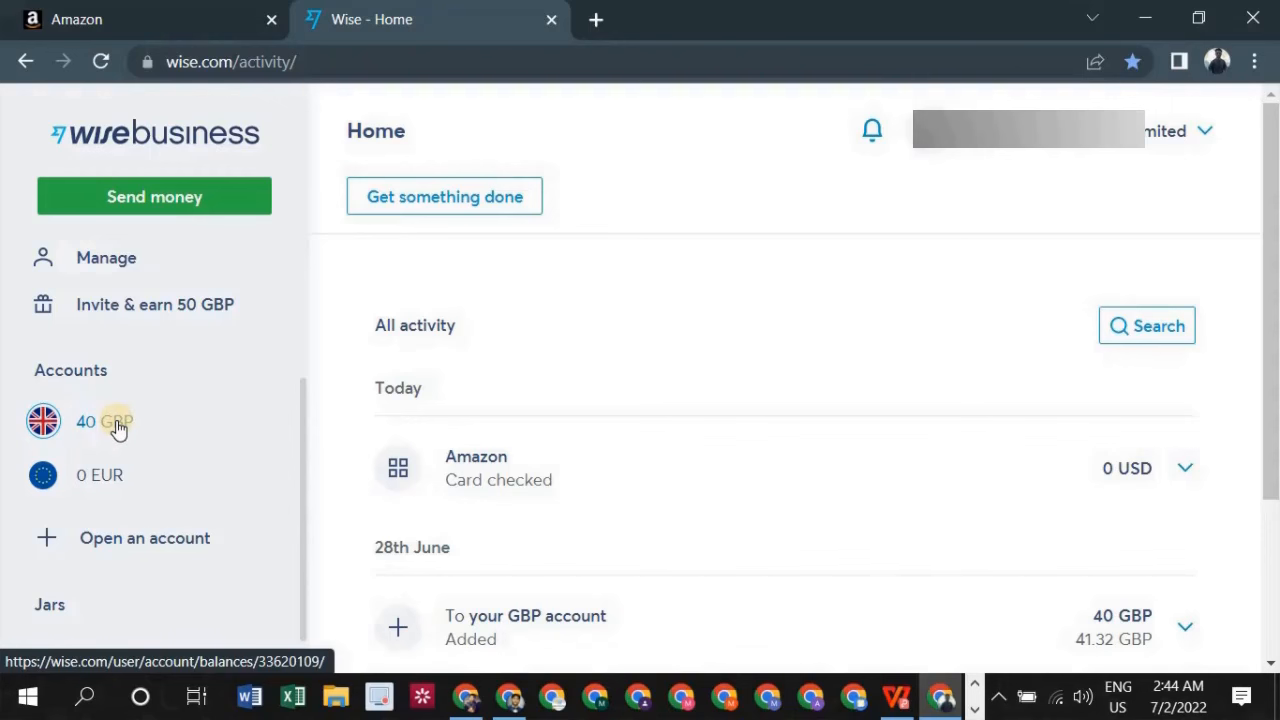
{"action": "left_click", "coordinate": [118, 425]}
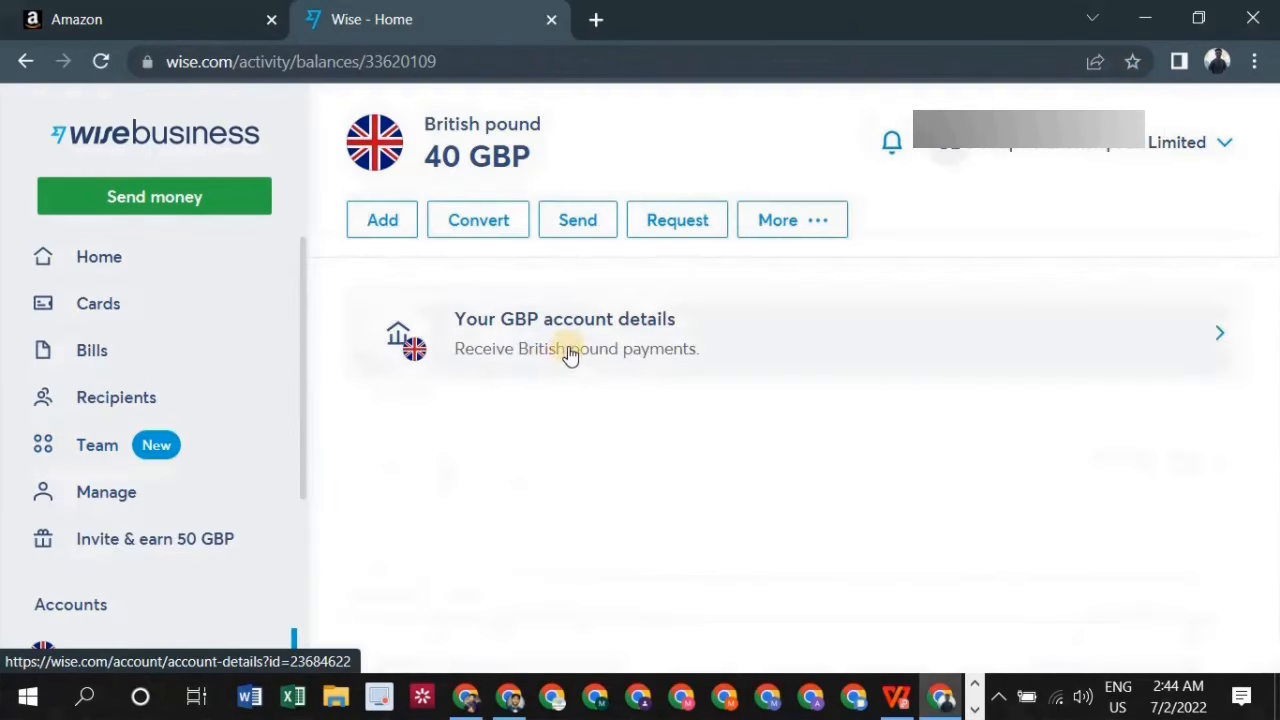
Step: Request a standard statement download for the GBP account in PDF format, covering June 3 to July 2, 2022, in English (UK)
{"action": "left_click", "coordinate": [755, 232]}
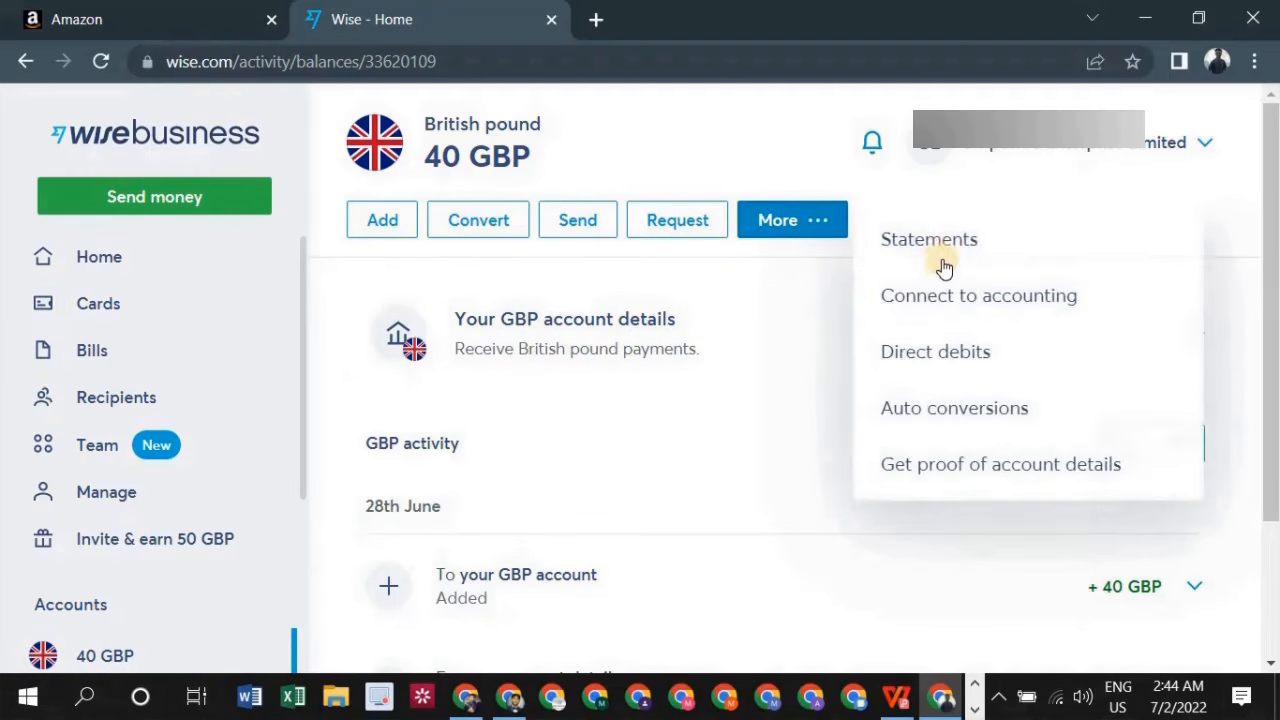
{"action": "left_click", "coordinate": [943, 263]}
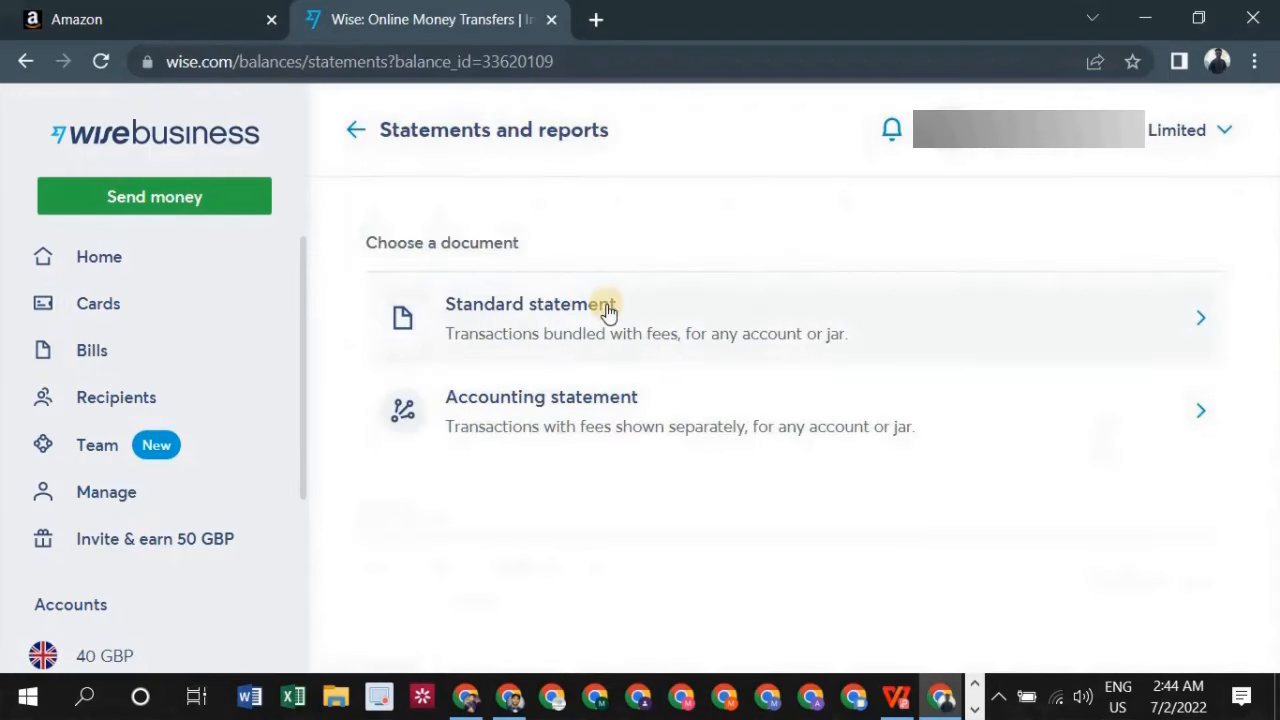
{"action": "left_click", "coordinate": [606, 310]}
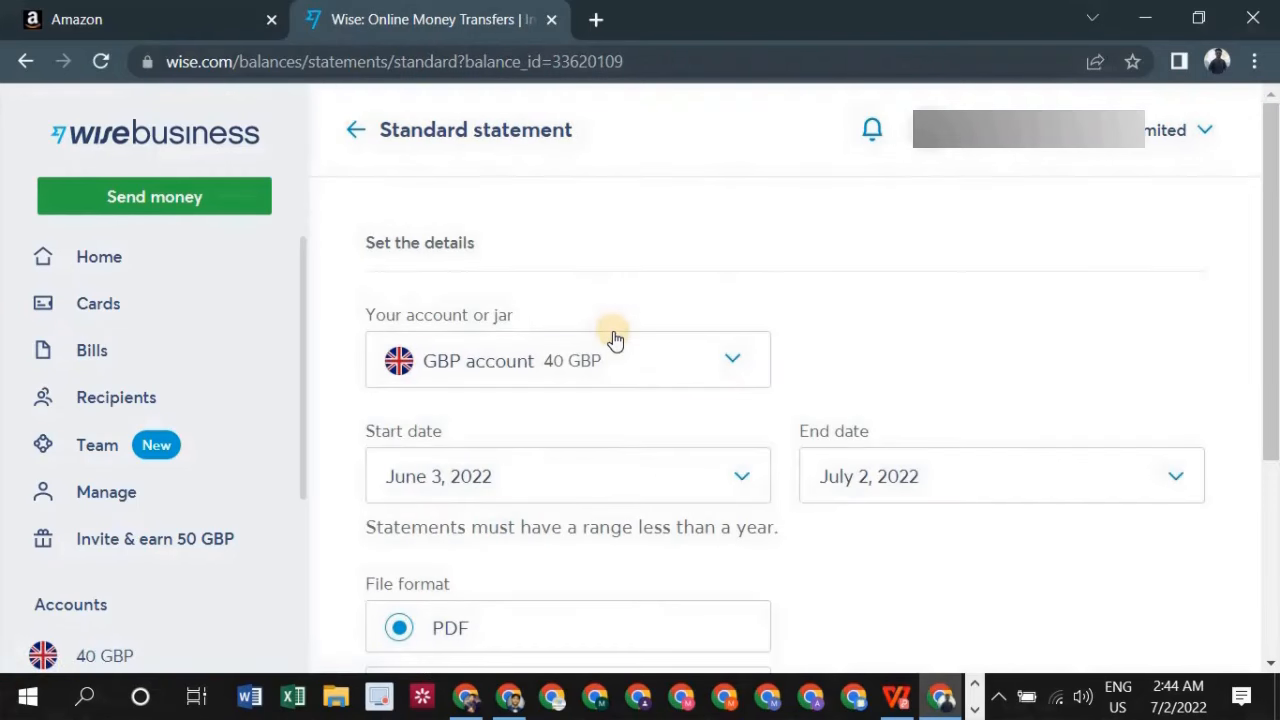
{"action": "scroll", "coordinate": [766, 357], "scroll_direction": "down", "scroll_amount": 1}
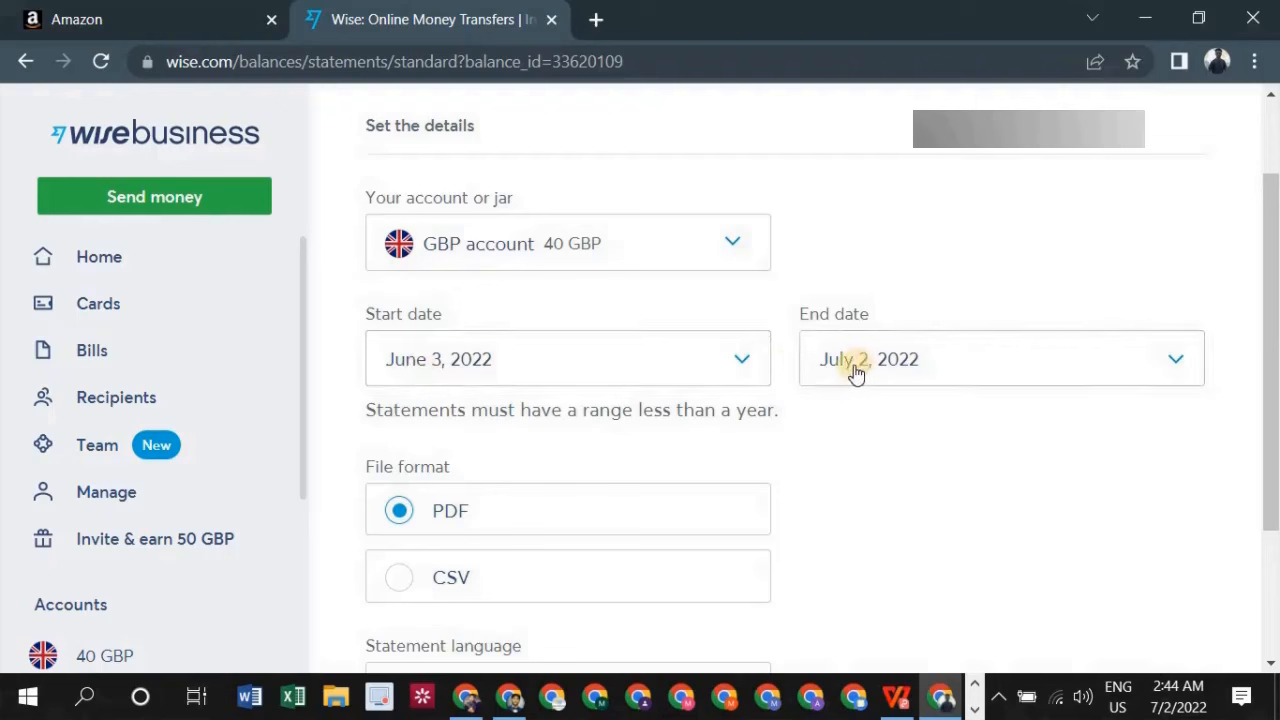
{"action": "scroll", "coordinate": [656, 389], "scroll_direction": "down", "scroll_amount": 1}
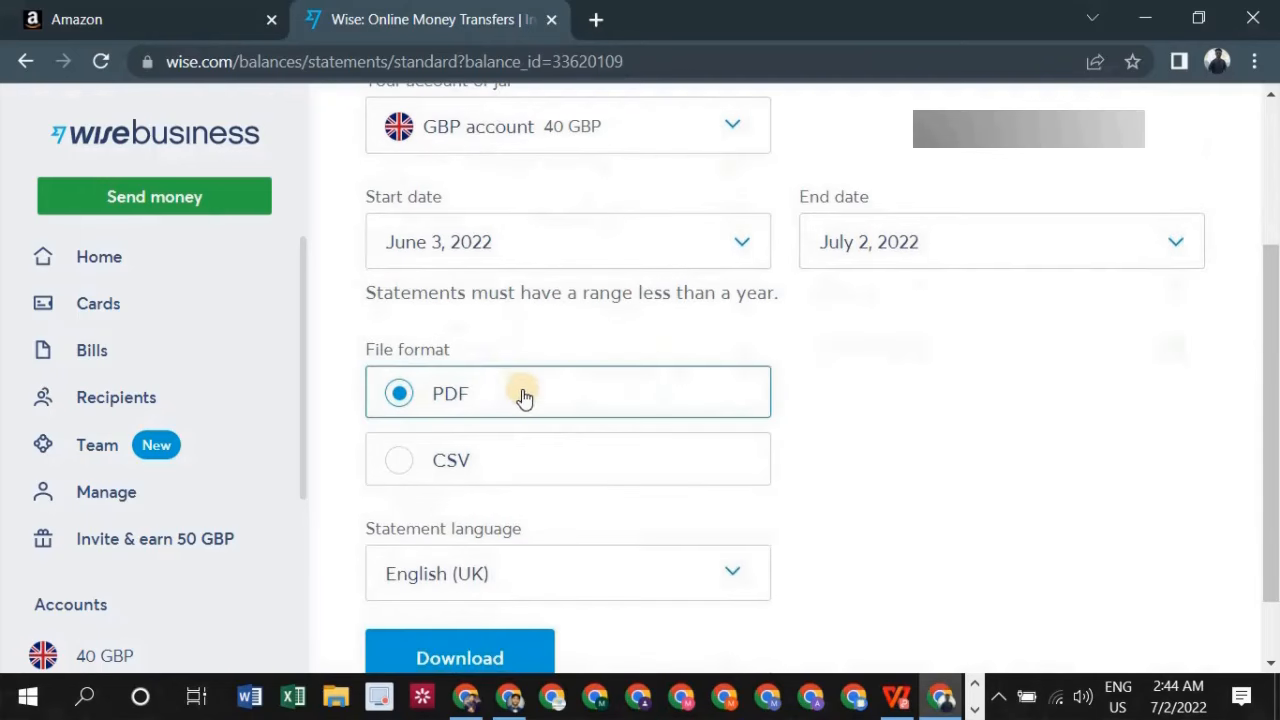
{"action": "scroll", "coordinate": [400, 394], "scroll_direction": "down", "scroll_amount": 1}
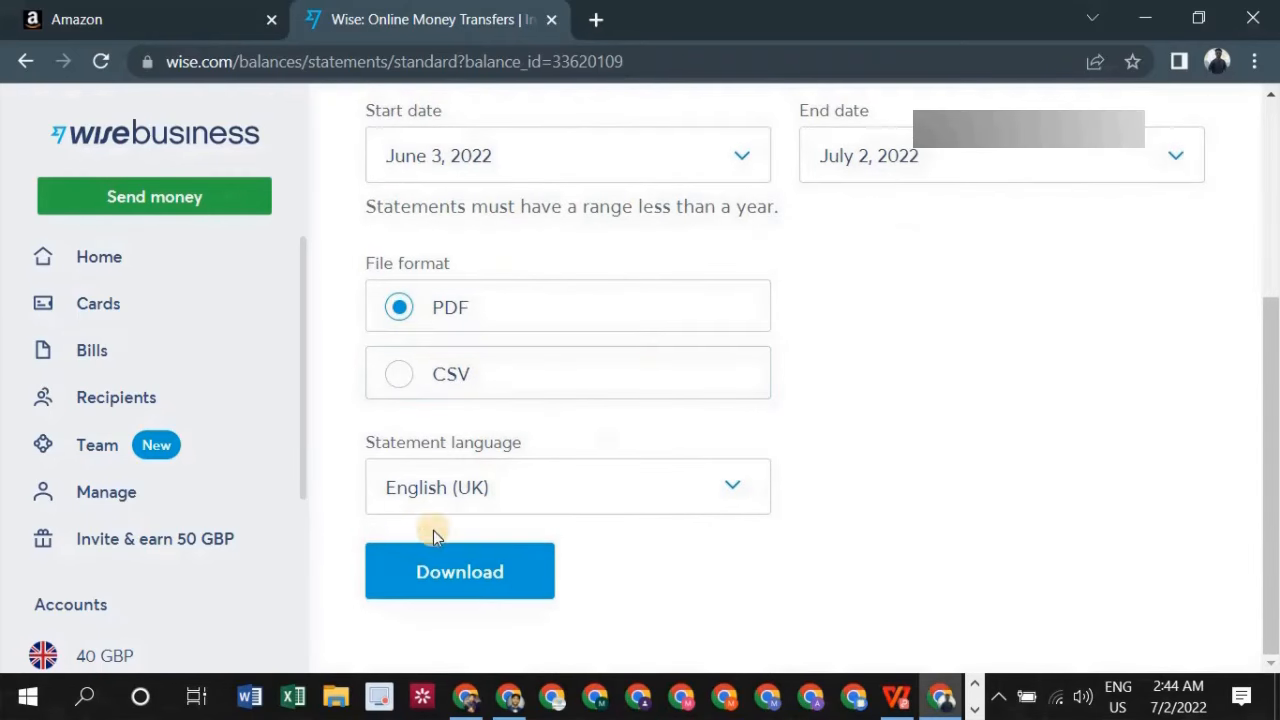
{"action": "left_click", "coordinate": [484, 577]}
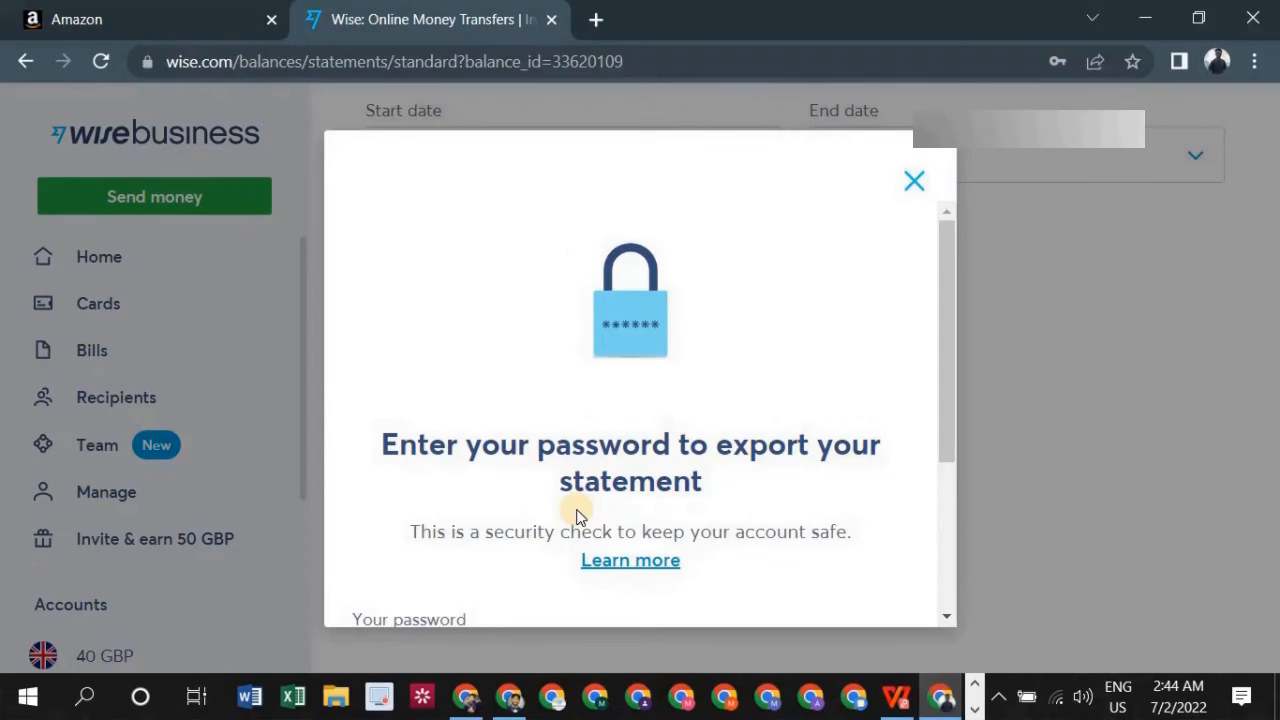
Step: Enter the Wise account password and confirm the statement export
{"action": "scroll", "coordinate": [577, 515], "scroll_direction": "down", "scroll_amount": 1}
{"action": "scroll", "coordinate": [577, 515], "scroll_direction": "down", "scroll_amount": 1}
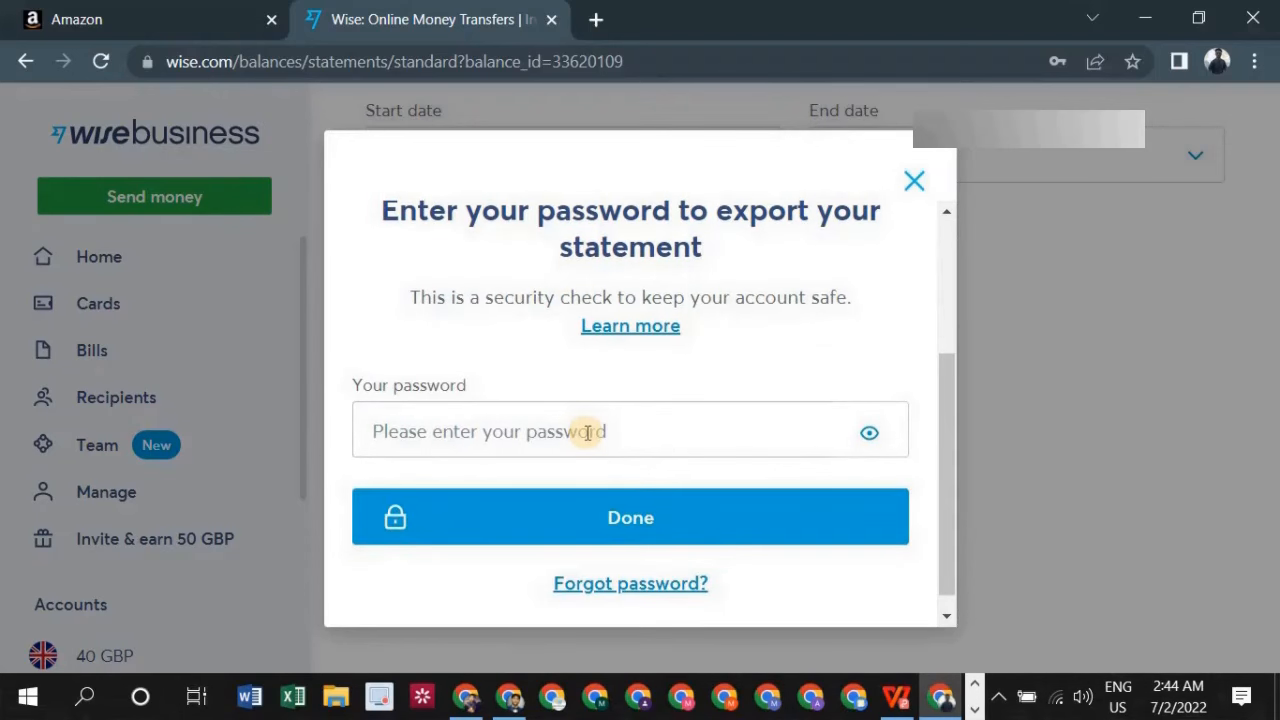
{"action": "left_click", "coordinate": [587, 433]}
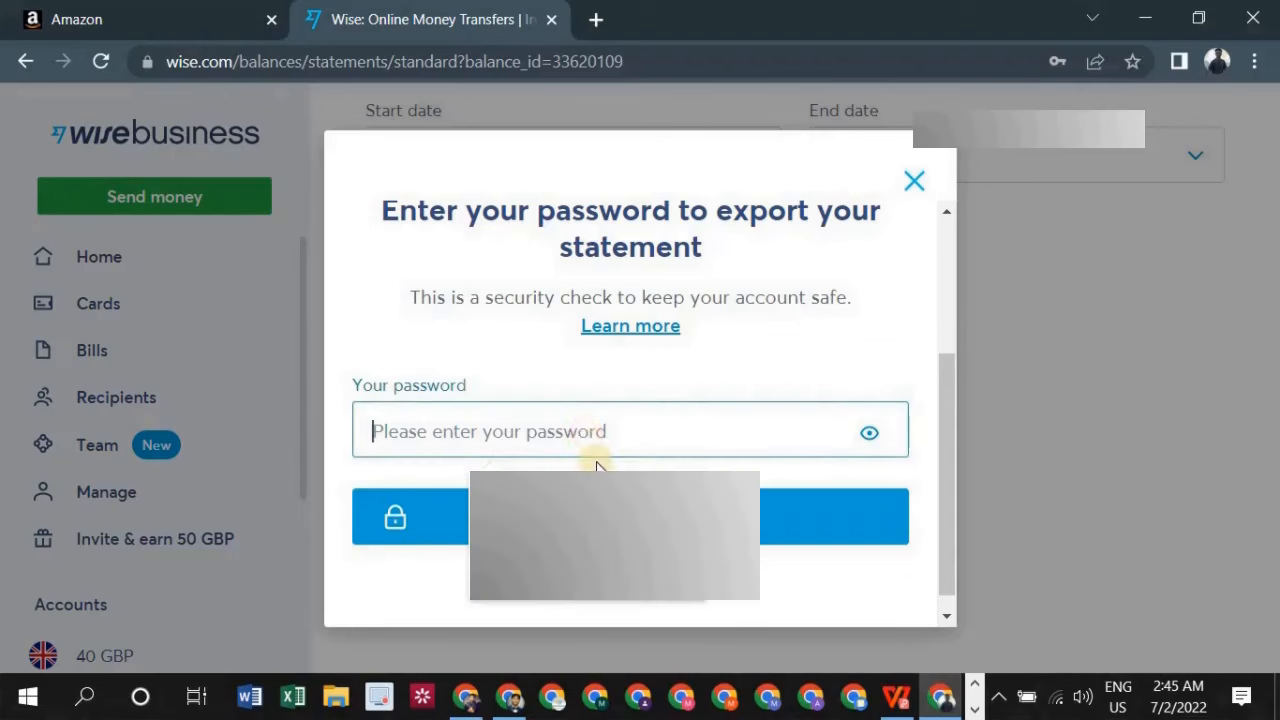
{"action": "left_click", "coordinate": [597, 500]}
{"action": "left_click", "coordinate": [603, 518]}
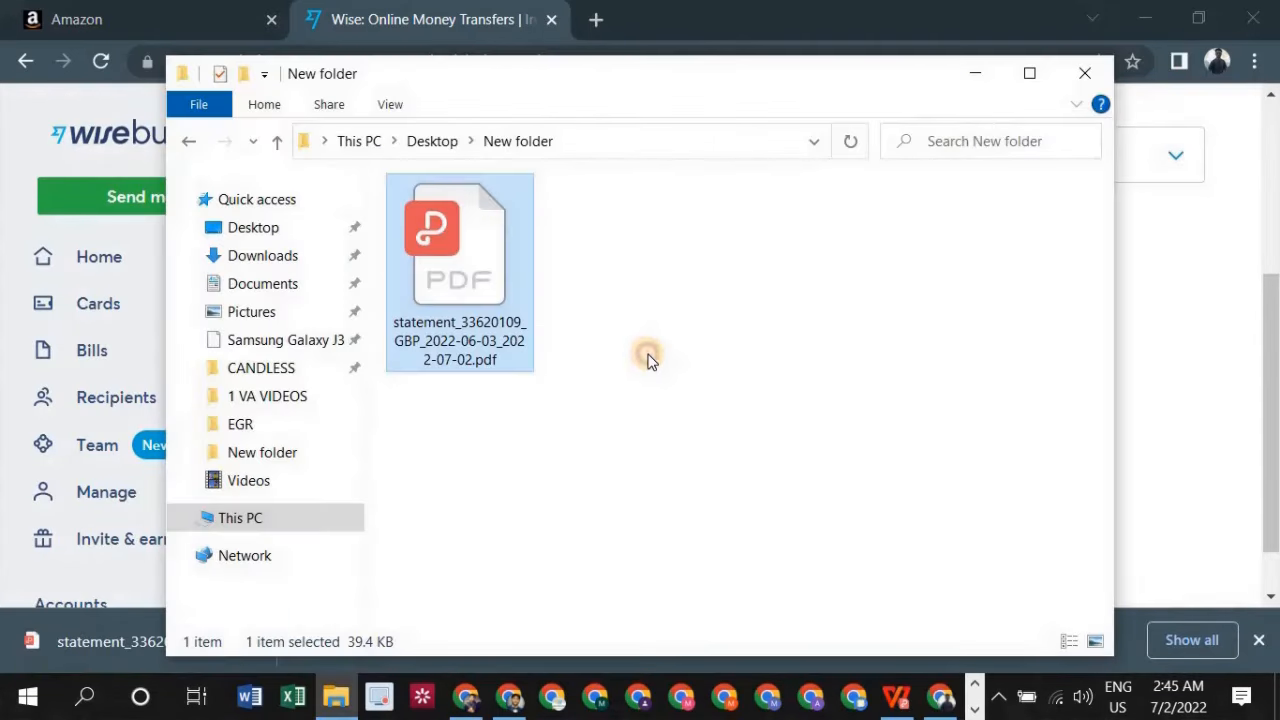
{"action": "left_click", "coordinate": [647, 360]}
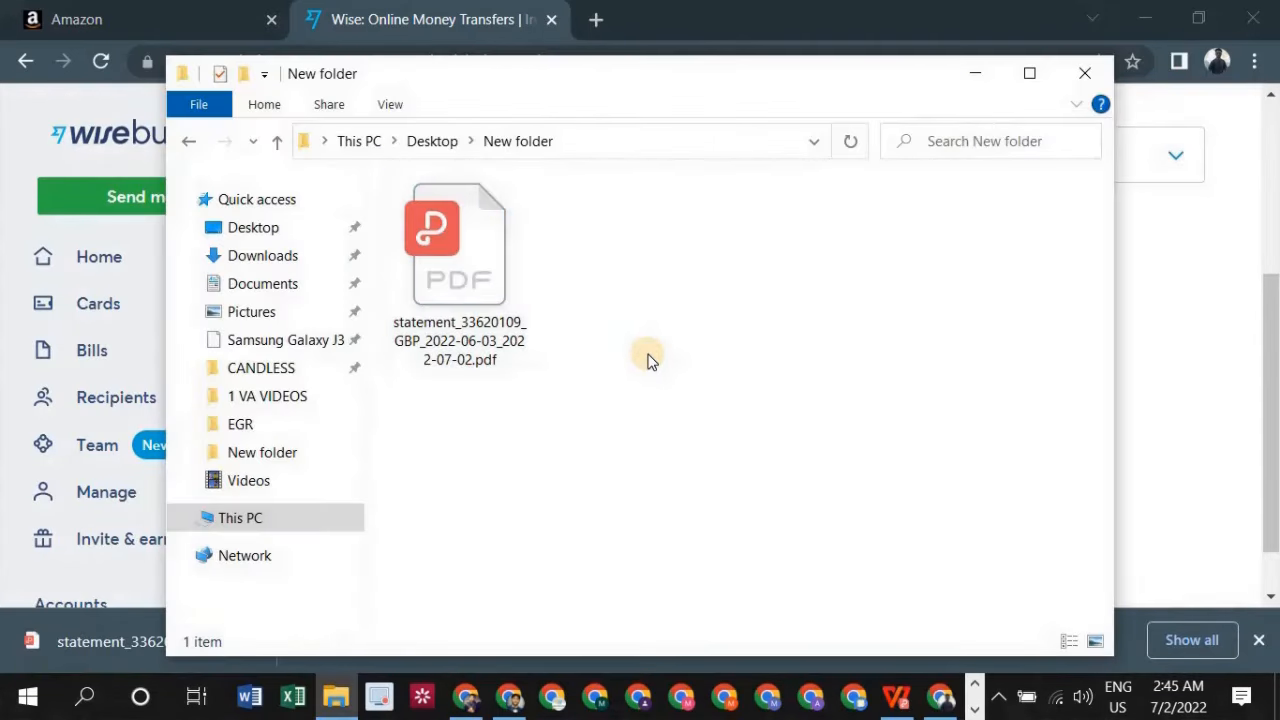
{"action": "left_click", "coordinate": [503, 364]}
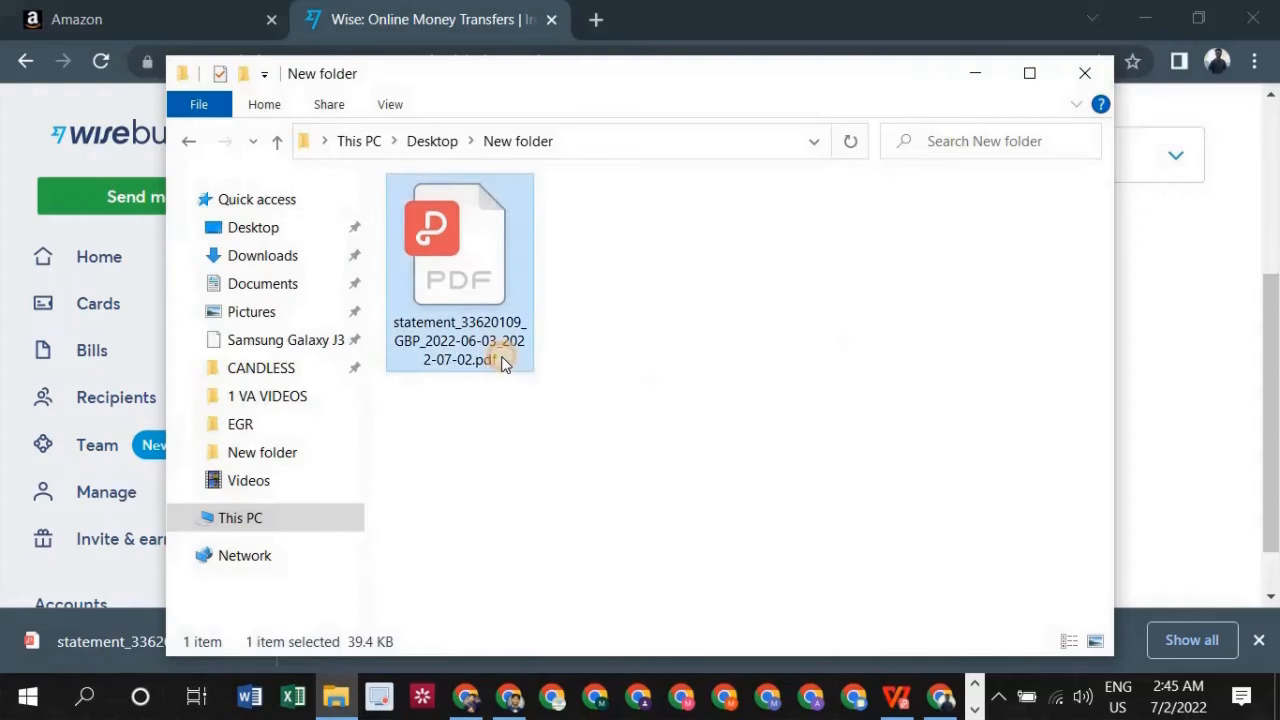
{"action": "left_click", "coordinate": [503, 364]}
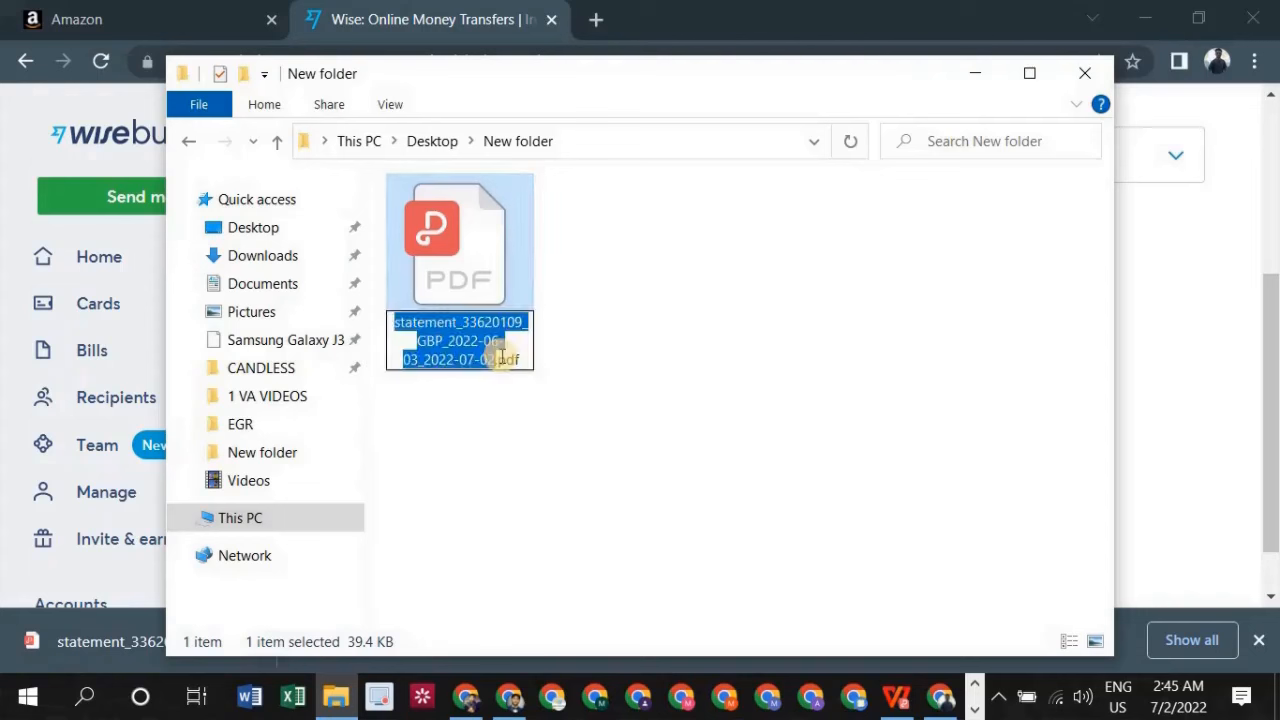
{"action": "left_click", "coordinate": [600, 337]}
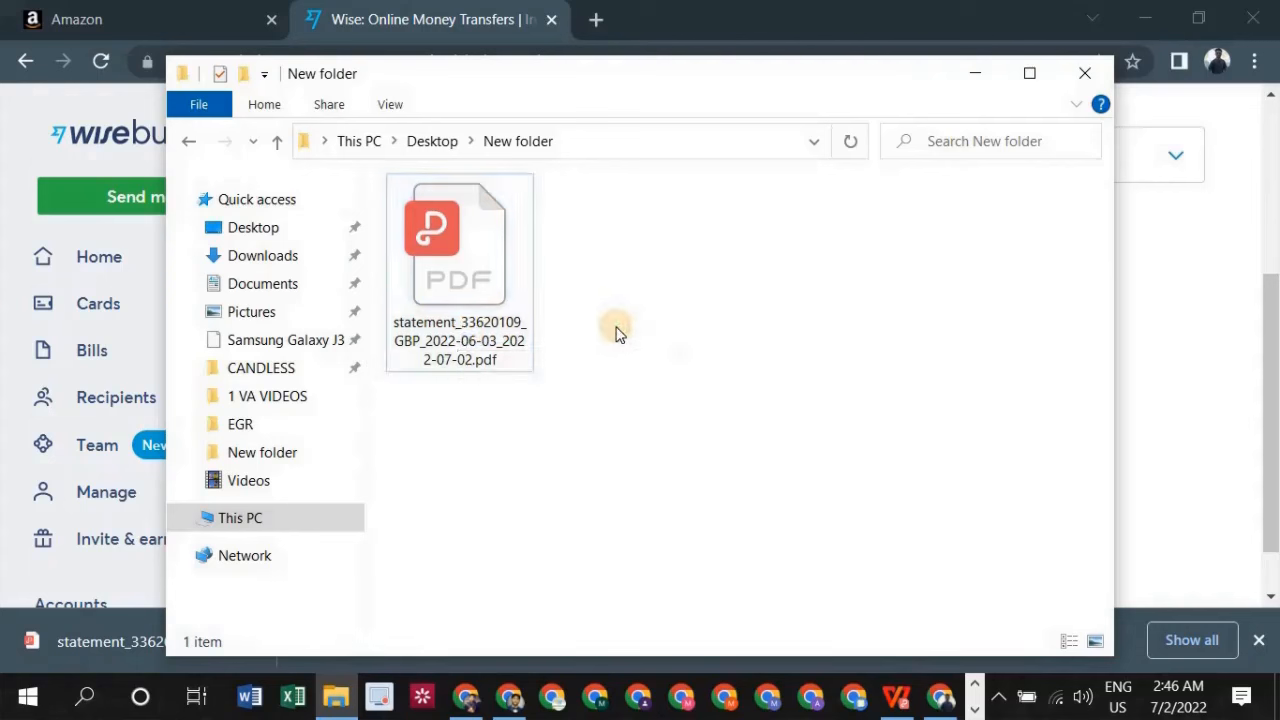
Step: Rename the downloaded statement PDF in New folder as Wise Statement
{"action": "left_click", "coordinate": [508, 343]}
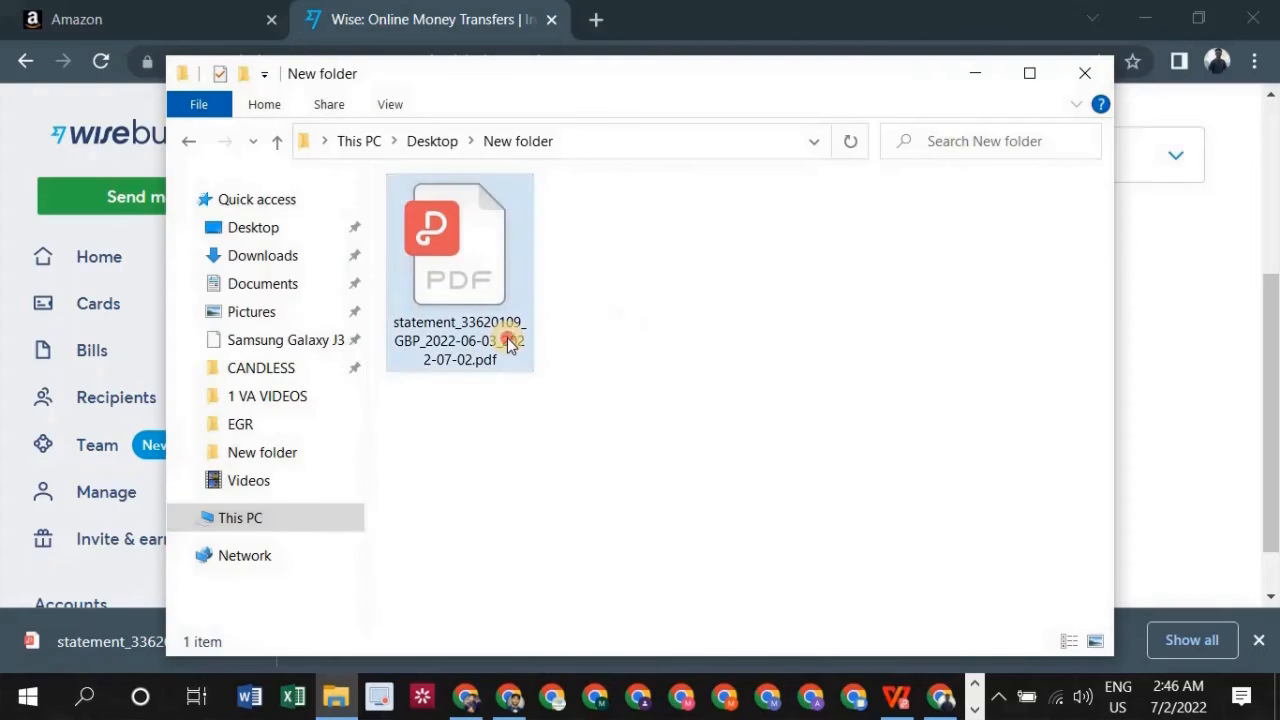
{"action": "left_click", "coordinate": [508, 343]}
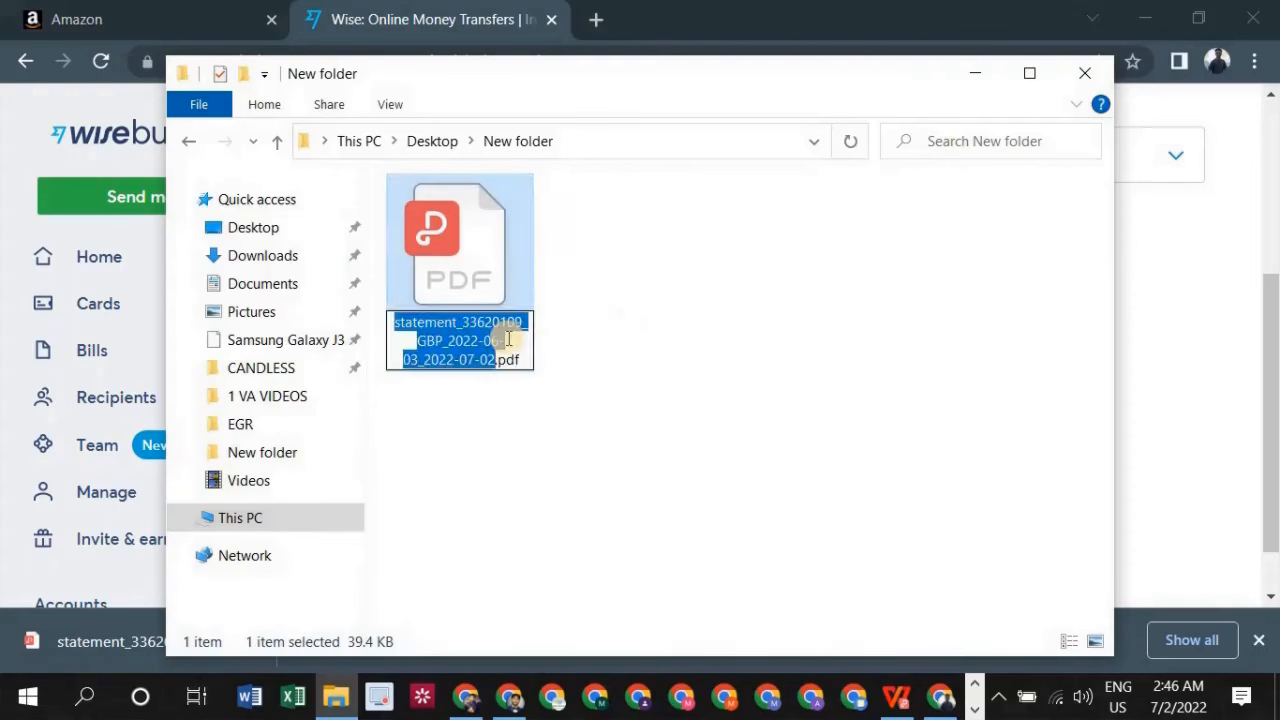
{"action": "type", "text": "Wise"}
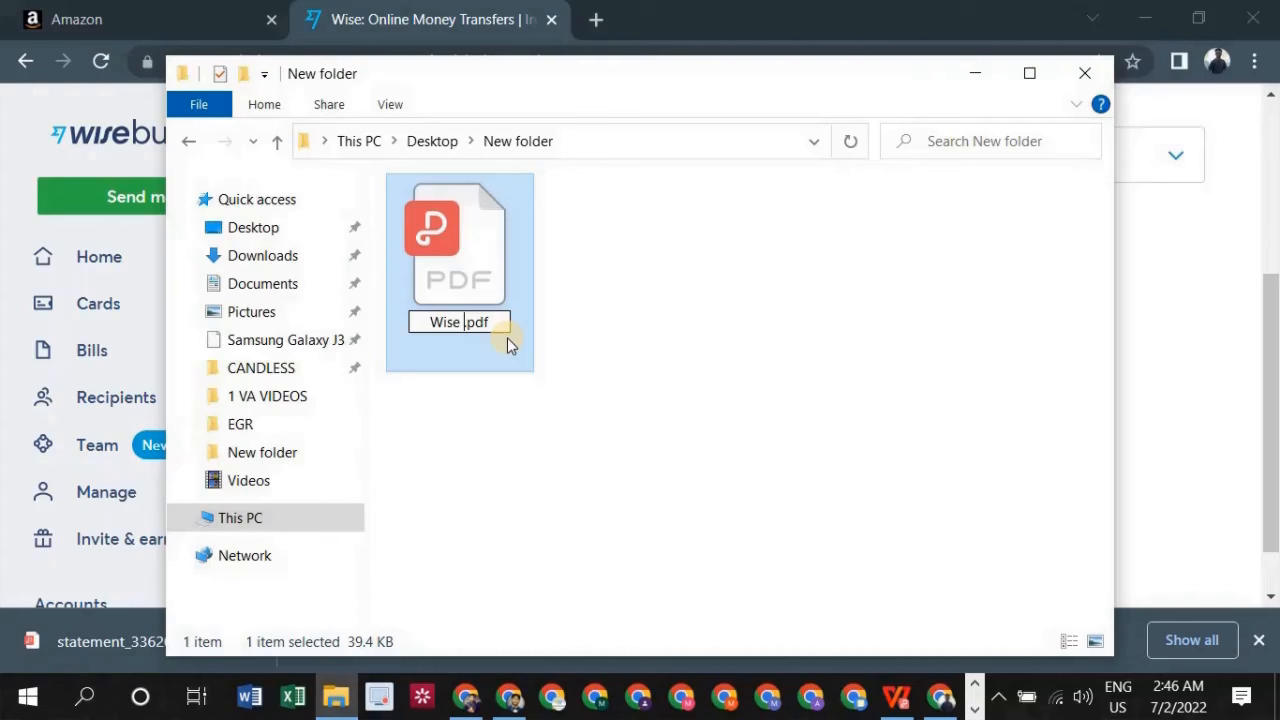
{"action": "type", "text": "Sta"}
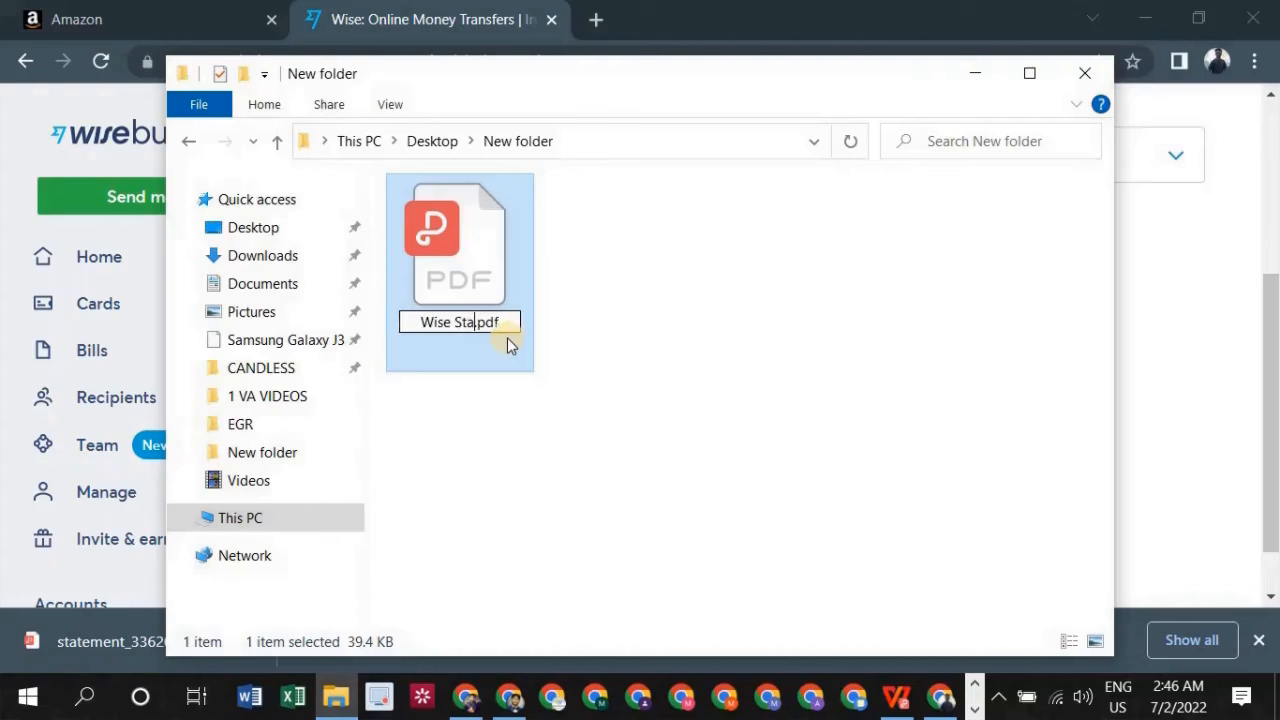
{"action": "type", "text": "tement"}
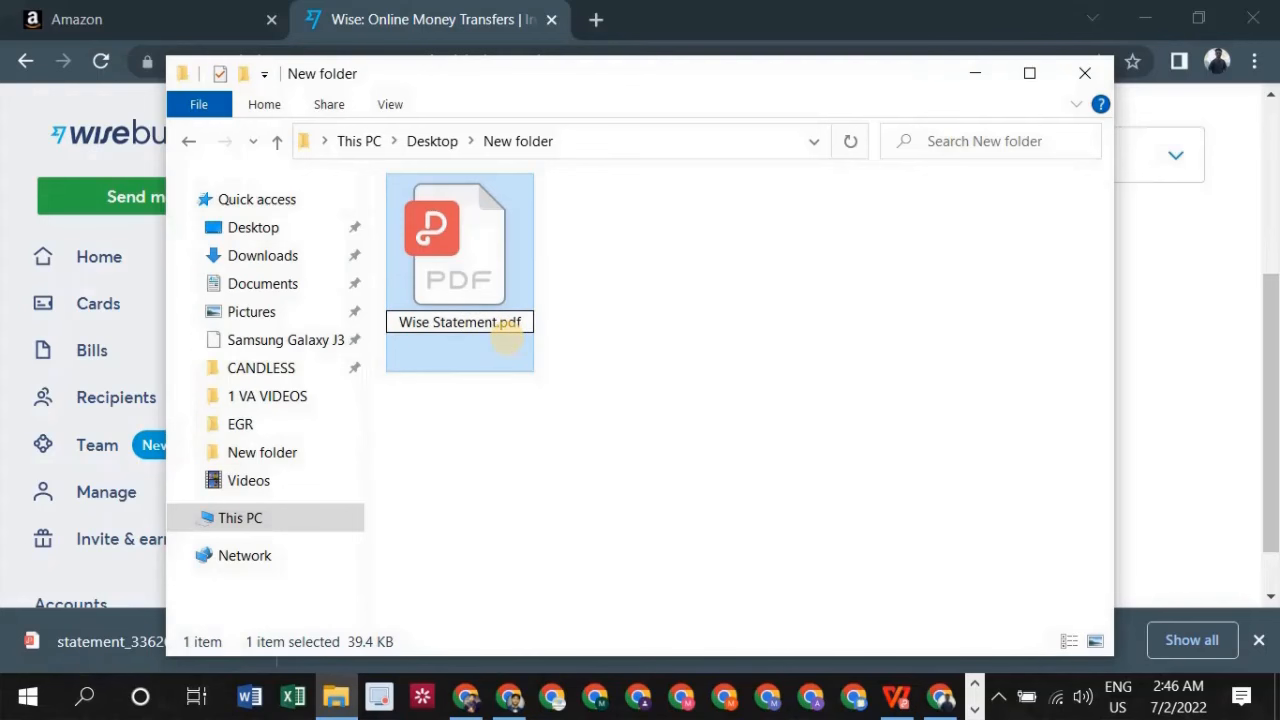
{"action": "left_click", "coordinate": [608, 280]}
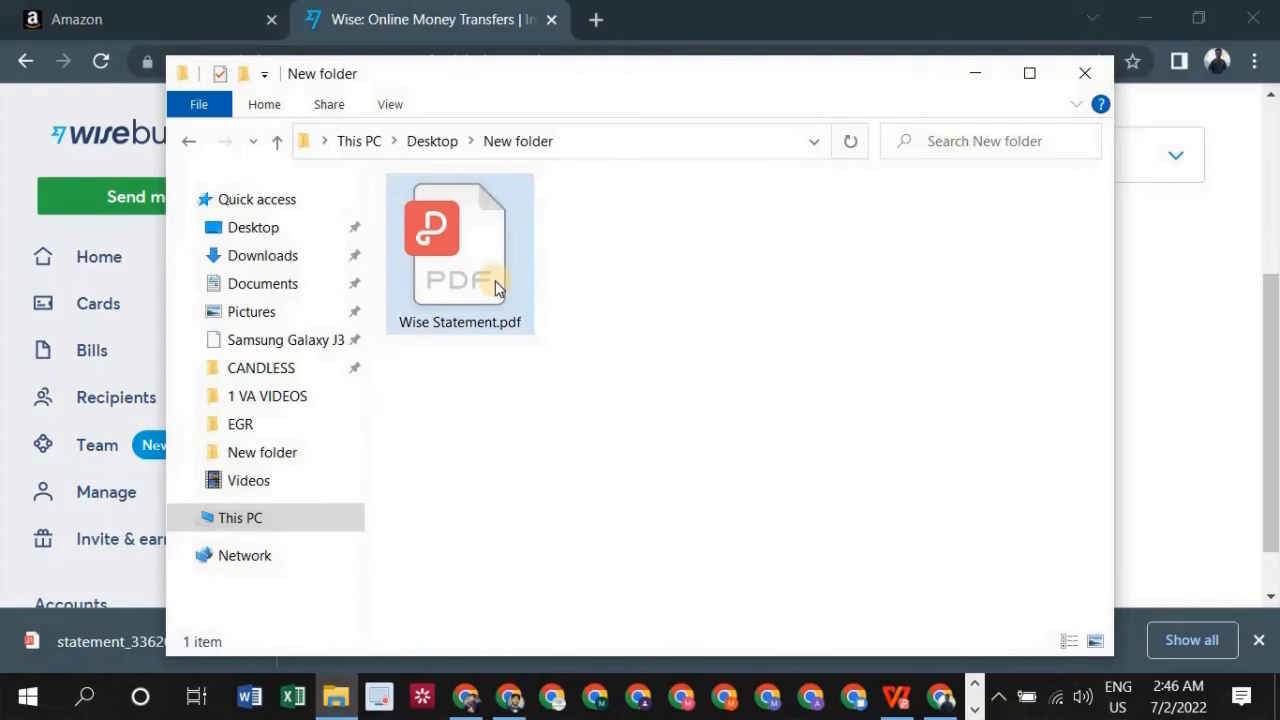
Step: Return to the Amazon Seller Central page and upload Wise Statement.pdf as the additional document
{"action": "left_click", "coordinate": [940, 698]}
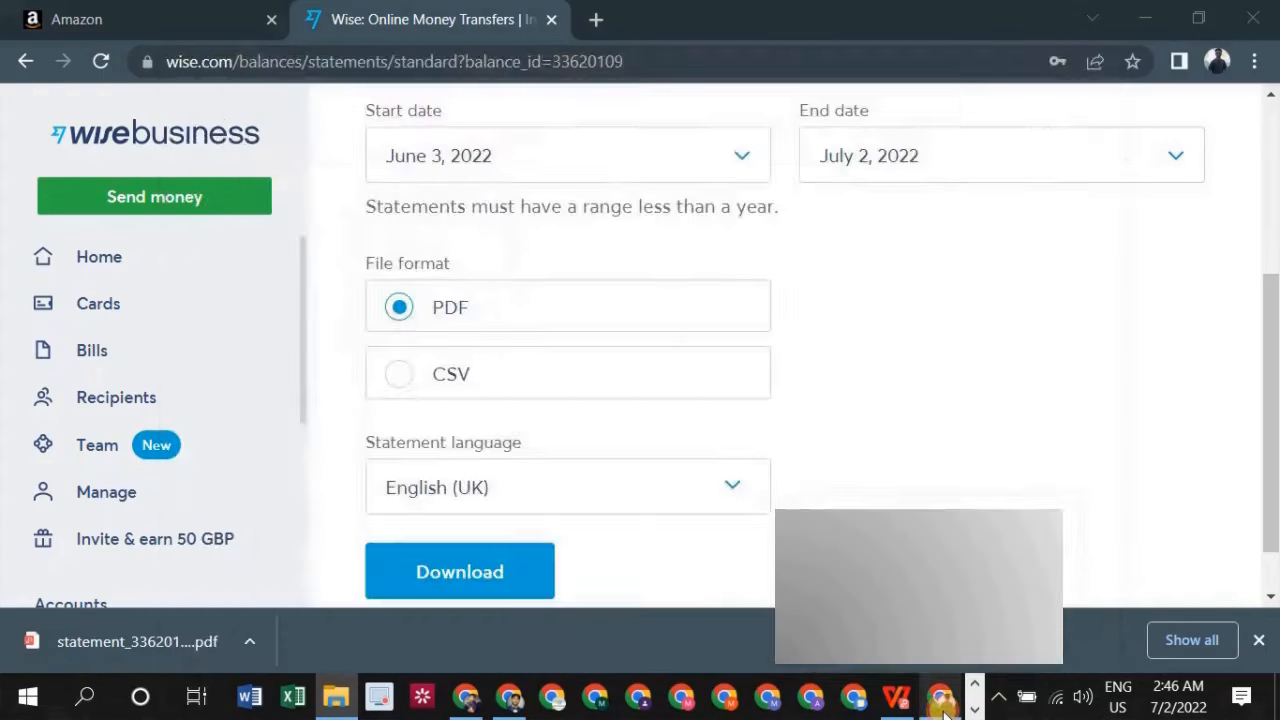
{"action": "left_click", "coordinate": [74, 12]}
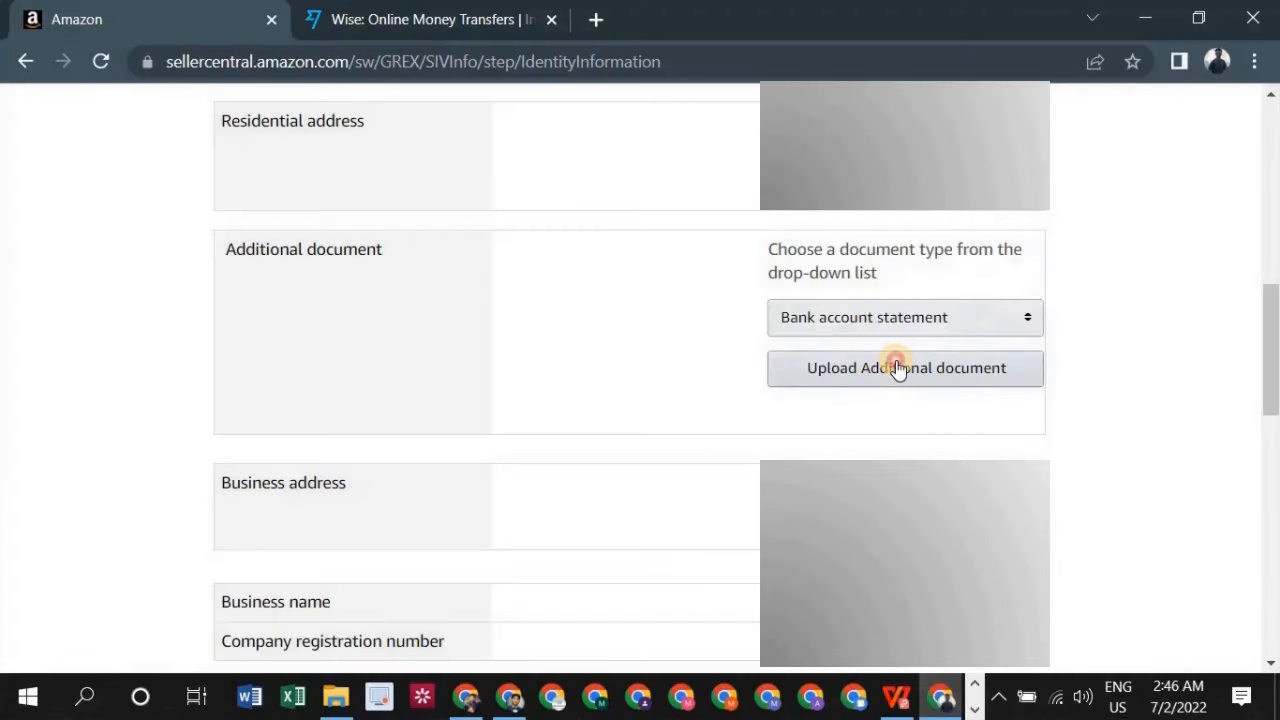
{"action": "left_click", "coordinate": [897, 368]}
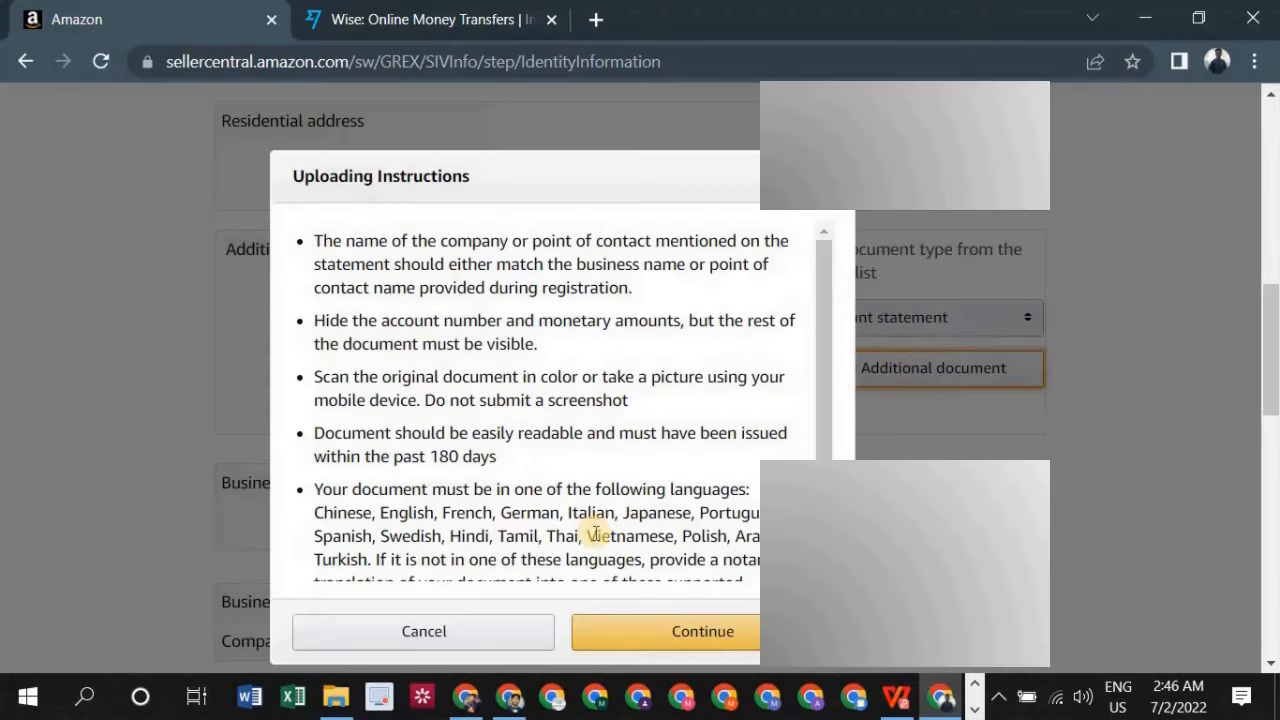
{"action": "scroll", "coordinate": [600, 540], "scroll_direction": "down", "scroll_amount": 2}
{"action": "left_click", "coordinate": [661, 628]}
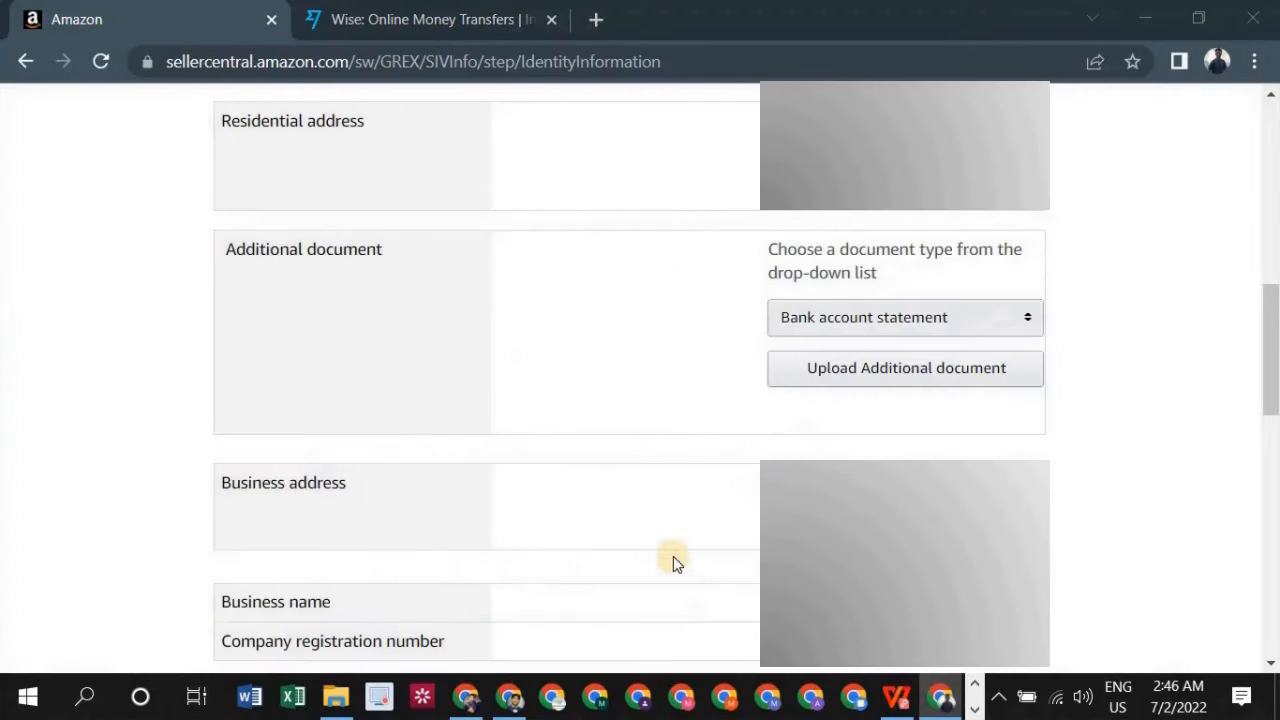
{"action": "left_click", "coordinate": [386, 246]}
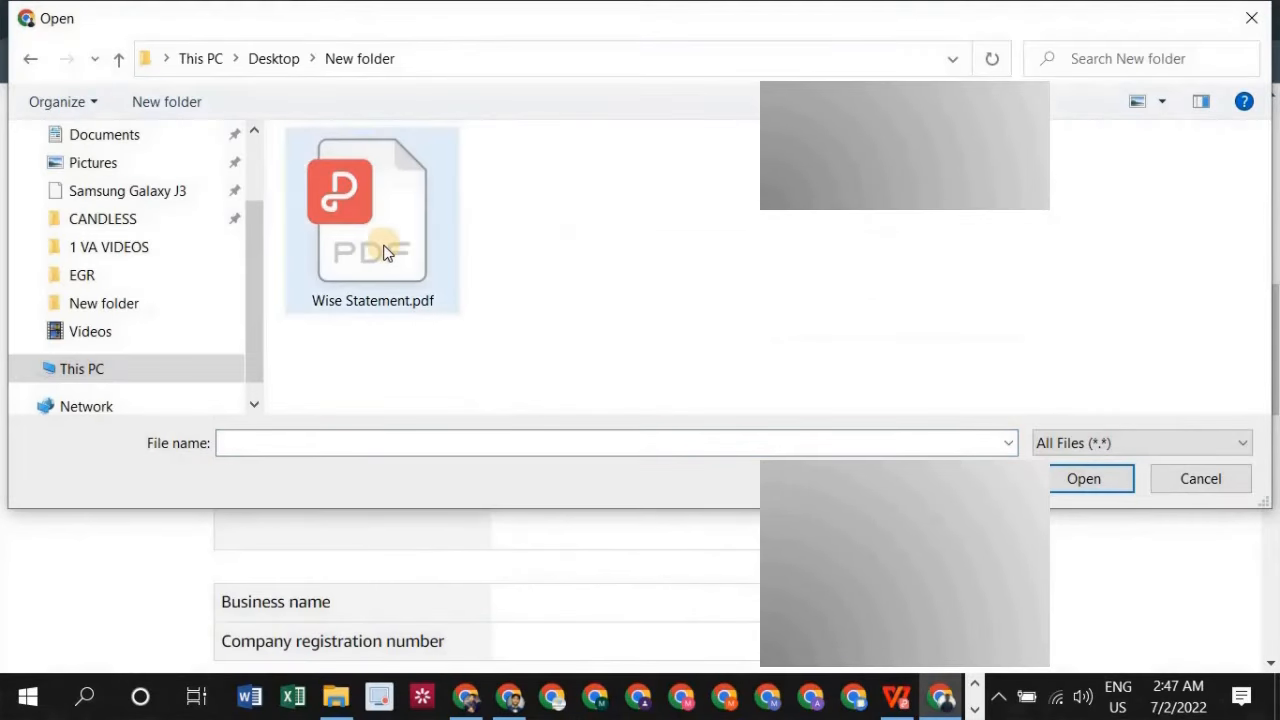
{"action": "double_click", "coordinate": [386, 246]}
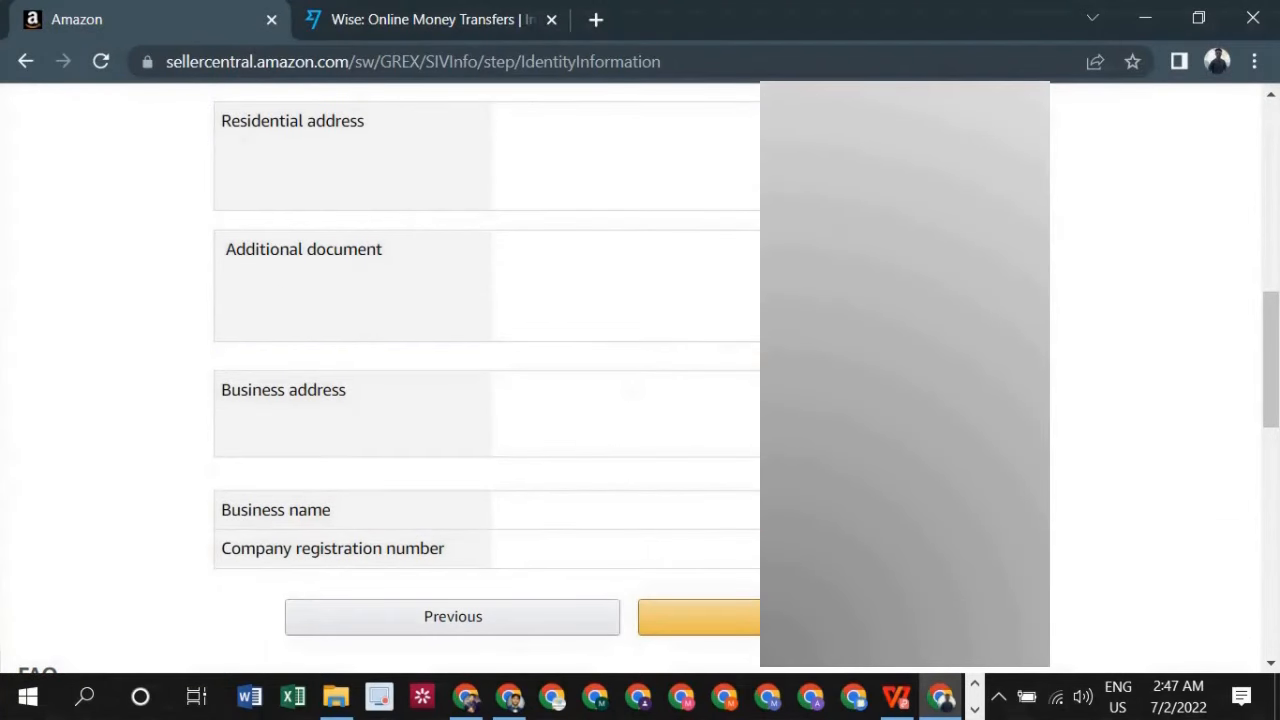
Step: Check the file name selected for the bank account statement and submit the identity information
{"action": "left_click_drag", "start_coordinate": [877, 273], "coordinate": [1036, 282]}
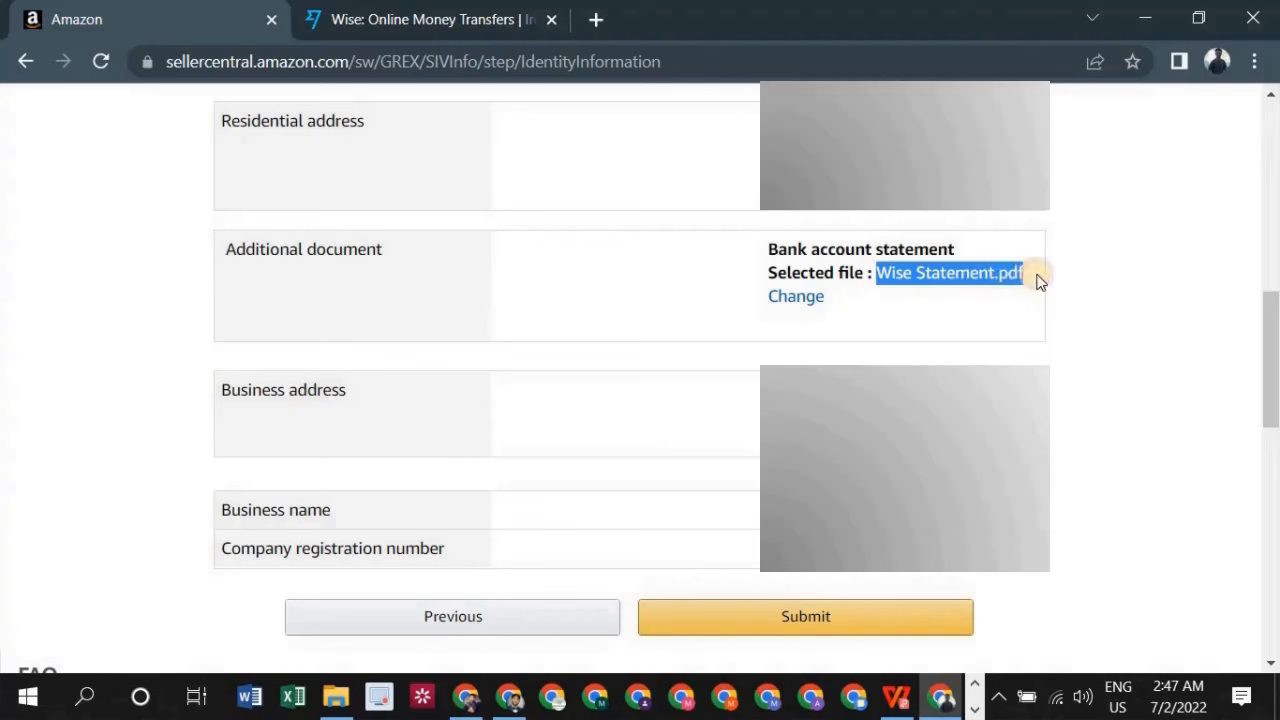
{"action": "left_click", "coordinate": [1037, 275]}
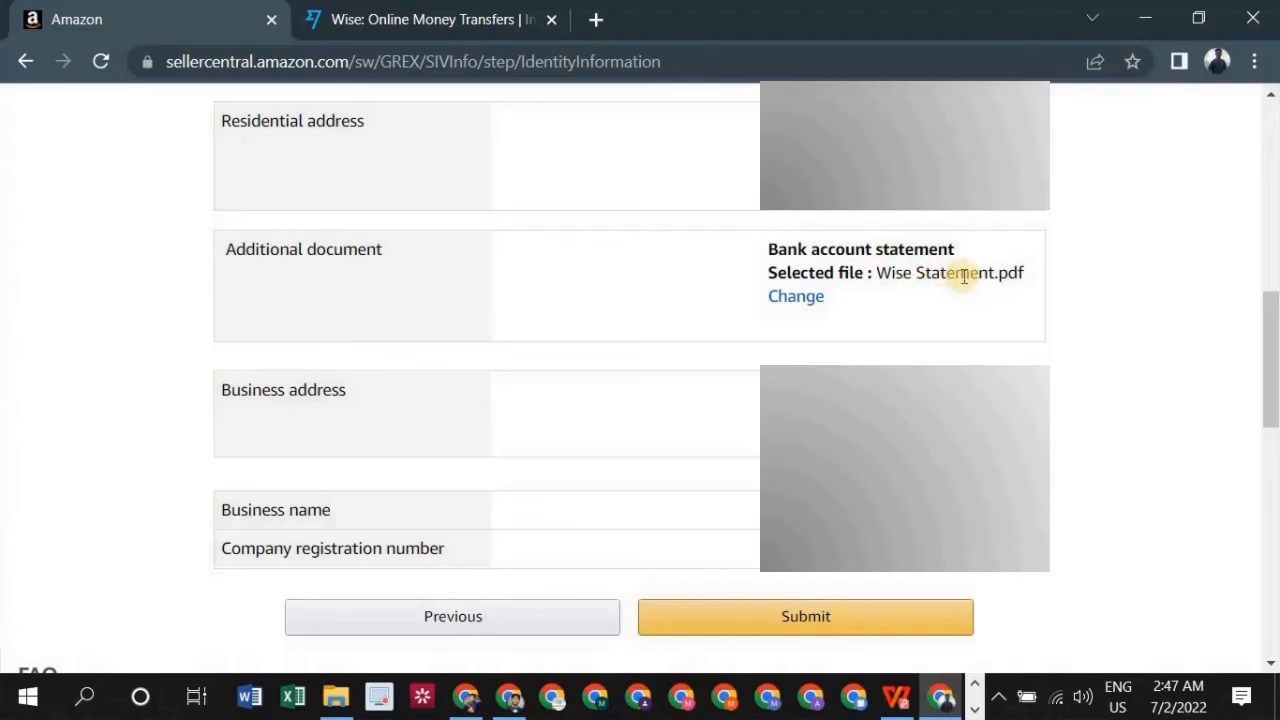
{"action": "left_click_drag", "start_coordinate": [873, 280], "coordinate": [940, 297]}
{"action": "left_click", "coordinate": [940, 297]}
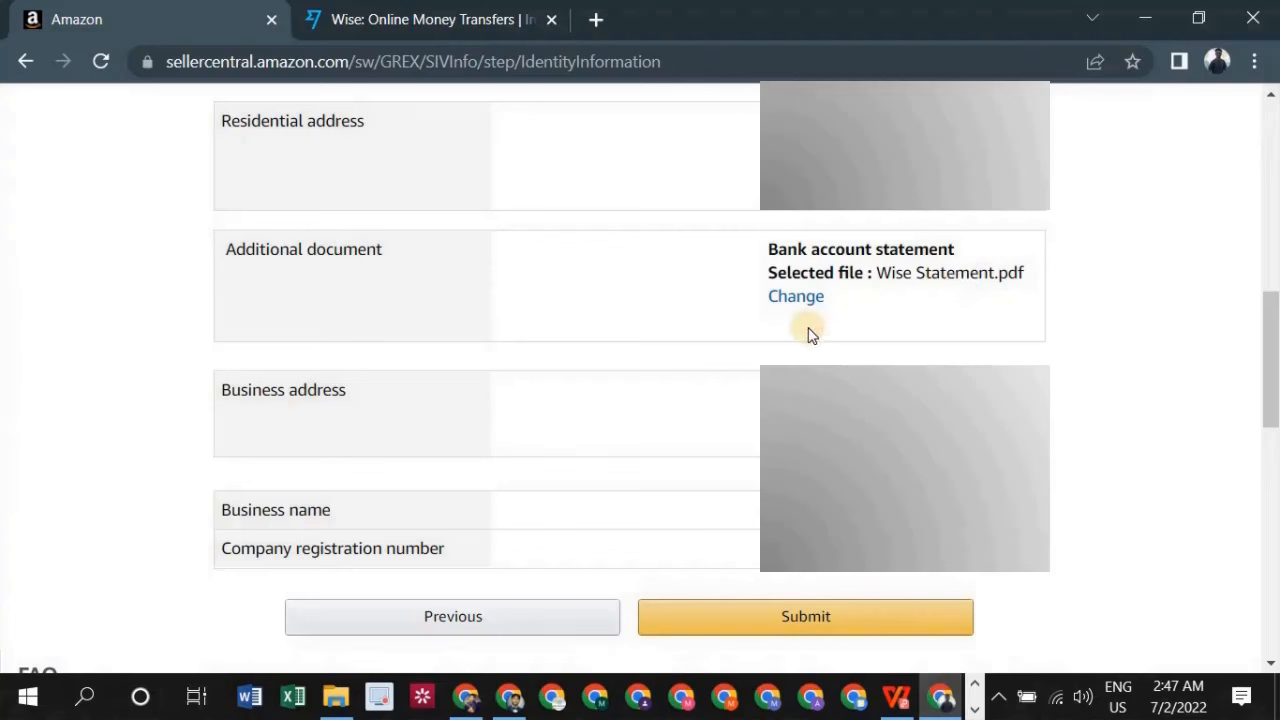
{"action": "left_click", "coordinate": [845, 606]}
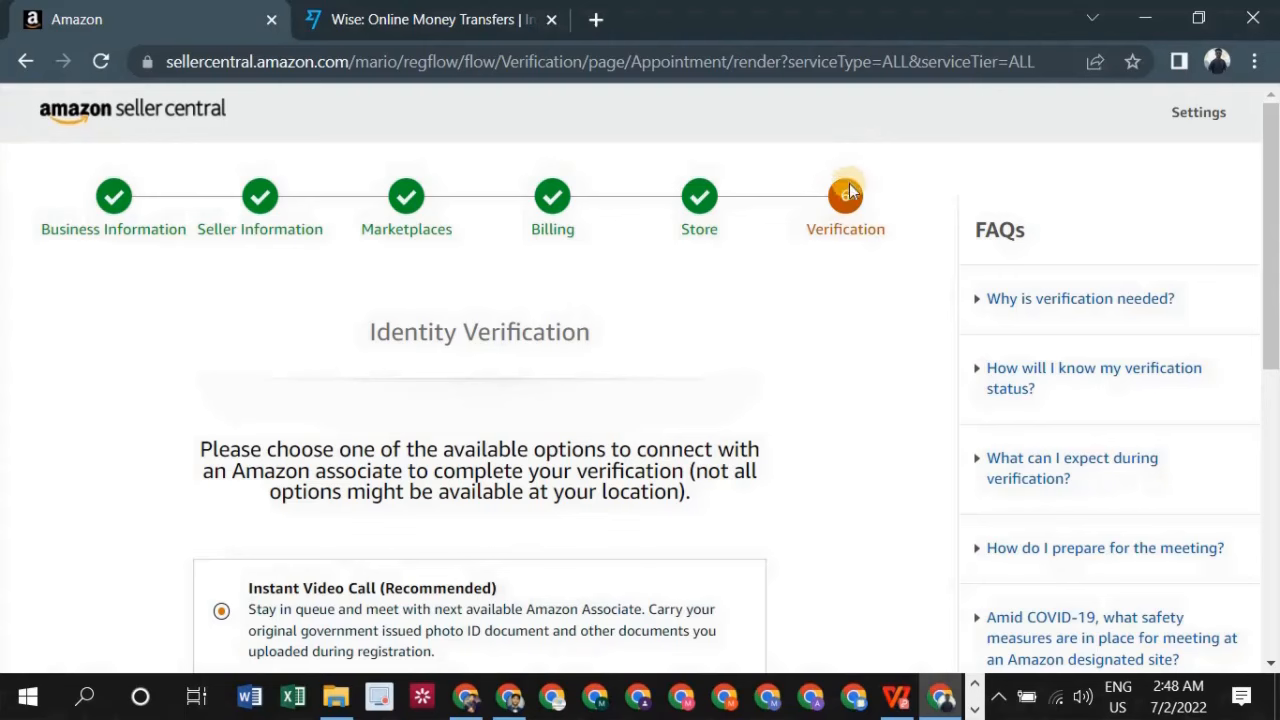
Step: Choose Scheduled Video Call as the identity verification option and continue to appointment scheduling
{"action": "scroll", "coordinate": [802, 239], "scroll_direction": "down", "scroll_amount": 4}
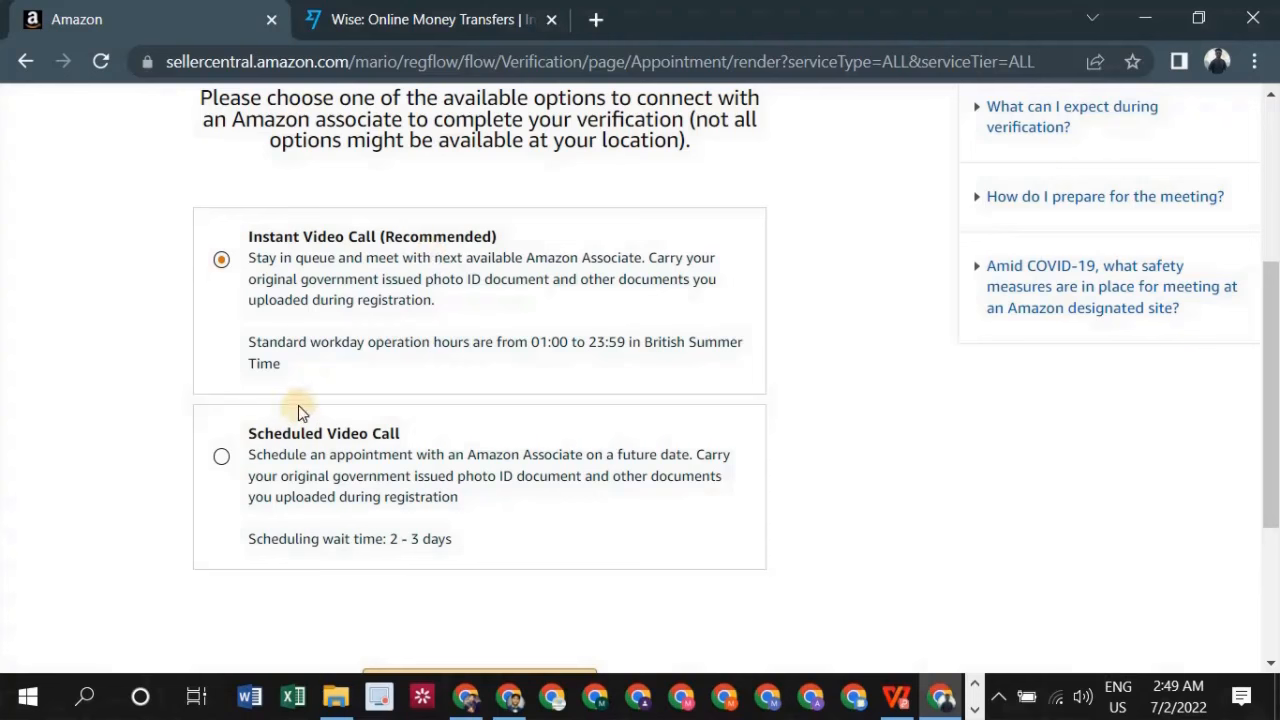
{"action": "left_click", "coordinate": [222, 458]}
{"action": "scroll", "coordinate": [409, 480], "scroll_direction": "down", "scroll_amount": 2}
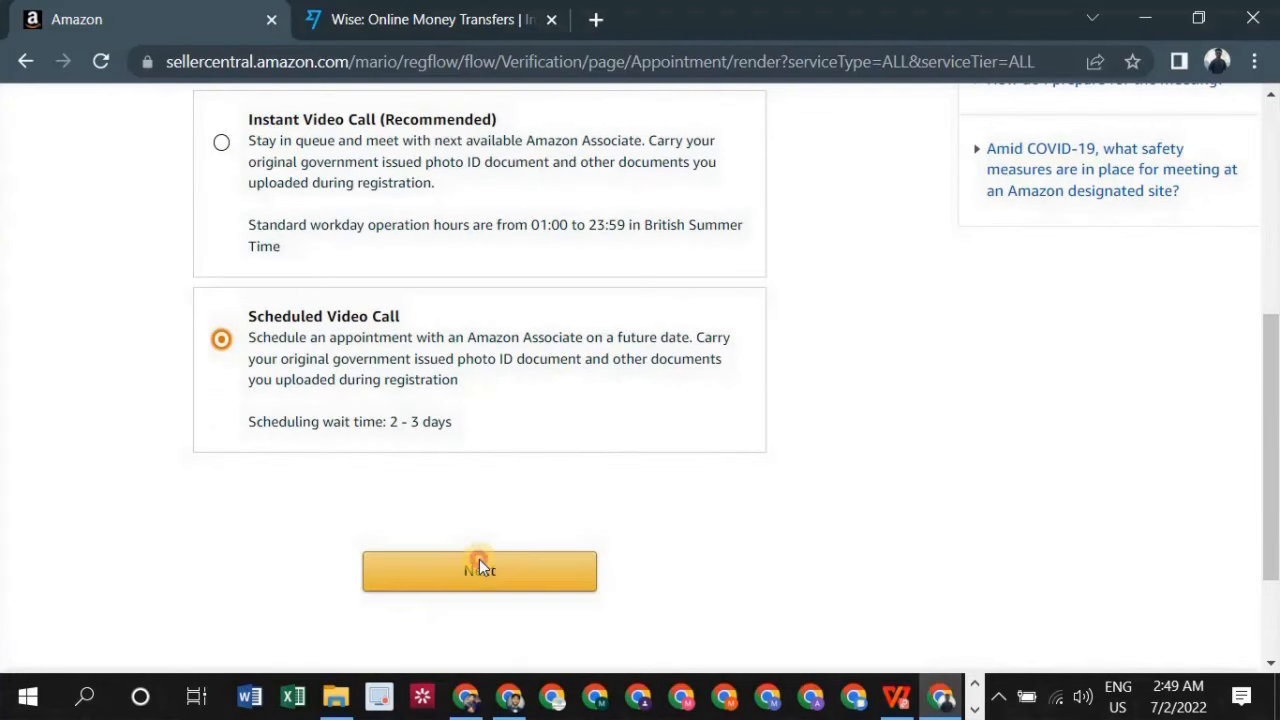
{"action": "left_click", "coordinate": [479, 566]}
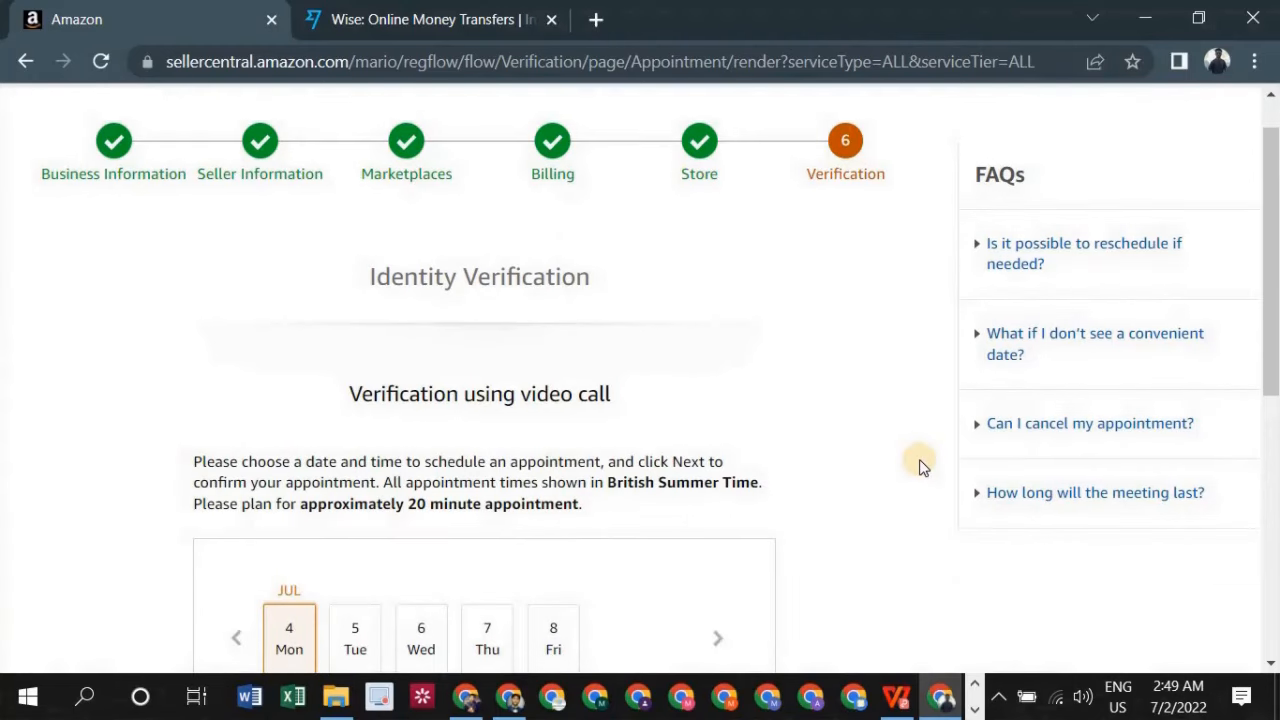
Step: Review the video call appointment instructions, the time zone note and the available dates and time slots
{"action": "scroll", "coordinate": [900, 450], "scroll_direction": "down", "scroll_amount": 1}
{"action": "scroll", "coordinate": [490, 230], "scroll_direction": "up", "scroll_amount": 1}
{"action": "scroll", "coordinate": [415, 298], "scroll_direction": "down", "scroll_amount": 1}
{"action": "left_click_drag", "start_coordinate": [373, 278], "coordinate": [590, 278]}
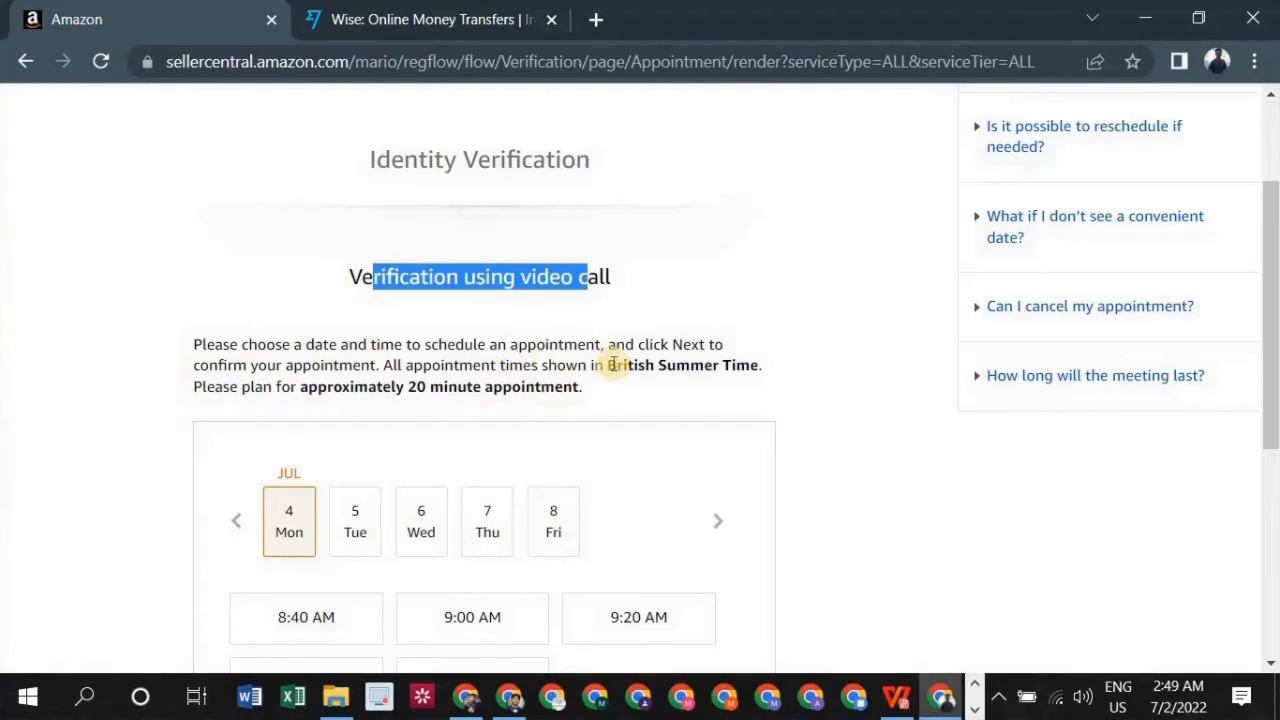
{"action": "left_click_drag", "start_coordinate": [610, 364], "coordinate": [760, 366]}
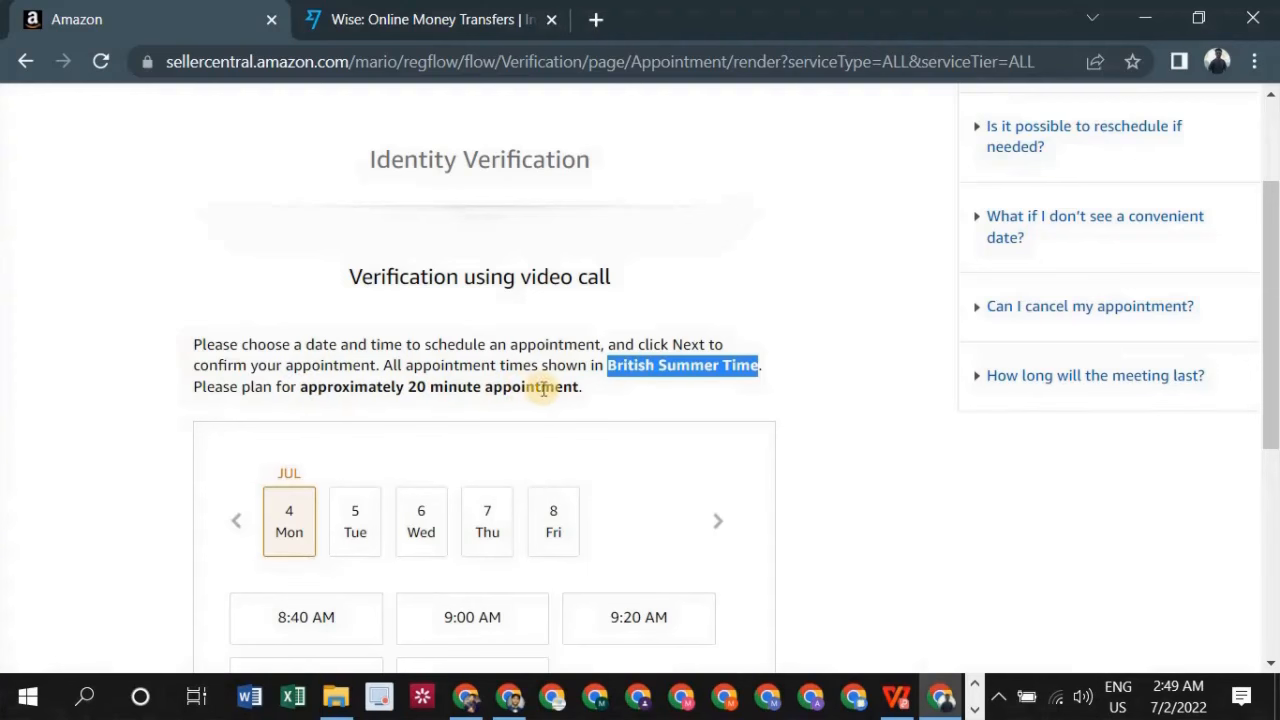
{"action": "scroll", "coordinate": [561, 388], "scroll_direction": "down", "scroll_amount": 2}
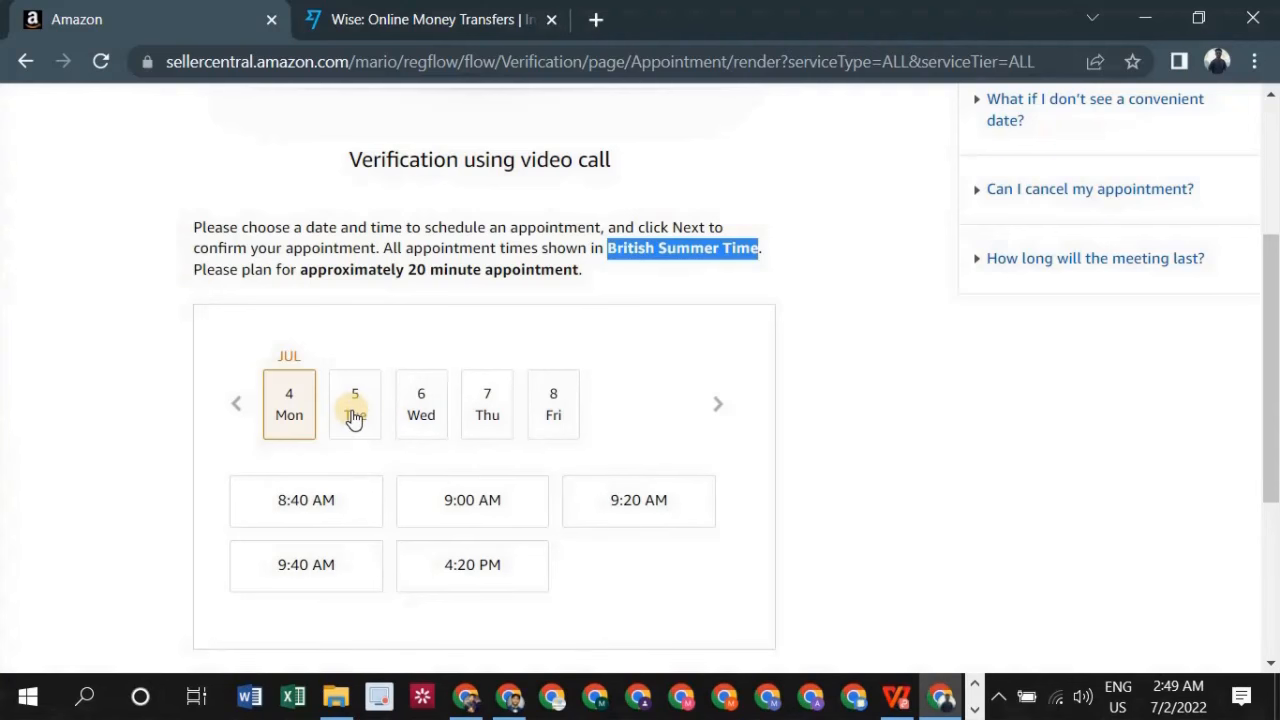
{"action": "scroll", "coordinate": [354, 418], "scroll_direction": "down", "scroll_amount": 2}
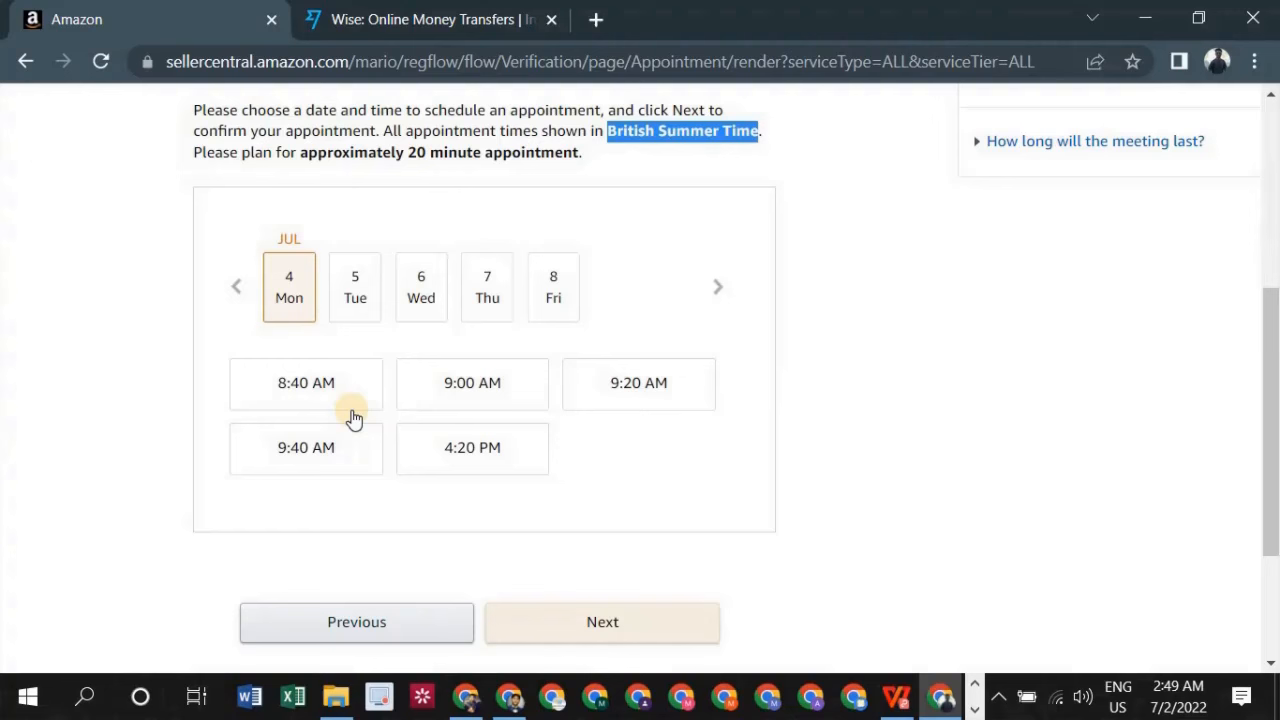
Step: Copy the time zone name "British Summer Time" from the video call appointment instructions
{"action": "scroll", "coordinate": [354, 418], "scroll_direction": "up", "scroll_amount": 2}
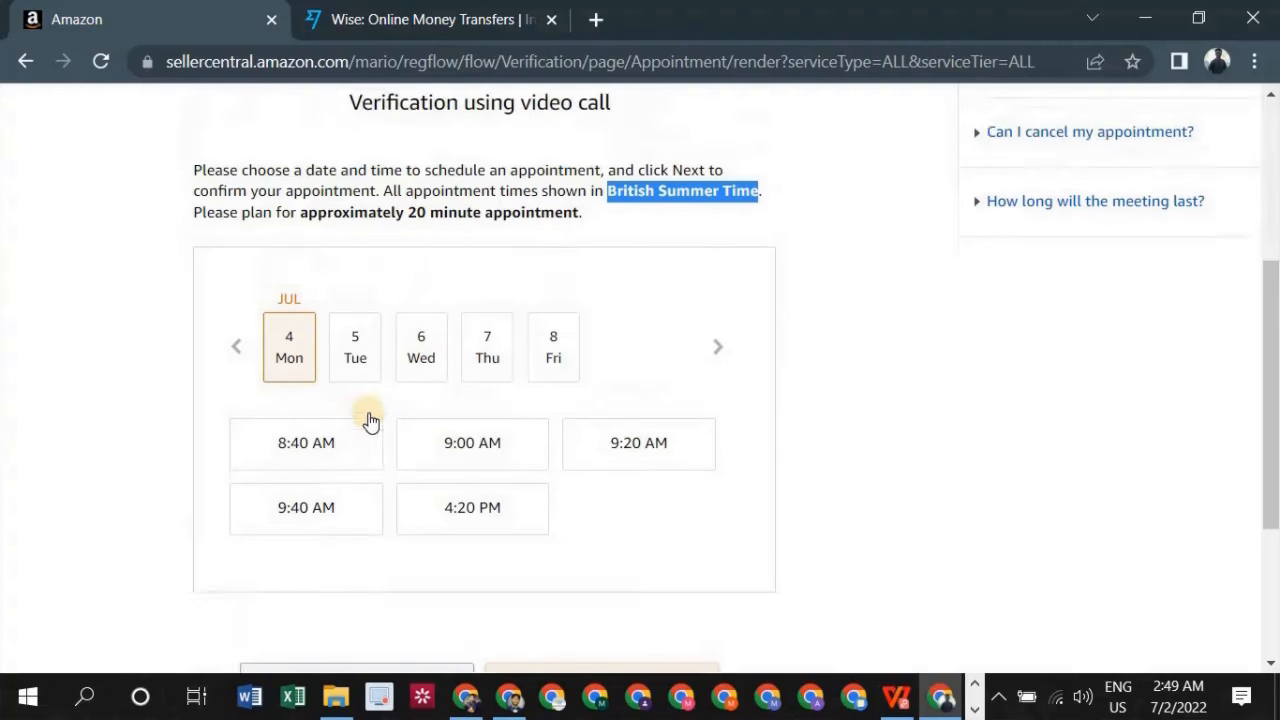
{"action": "left_click_drag", "start_coordinate": [606, 249], "coordinate": [760, 256]}
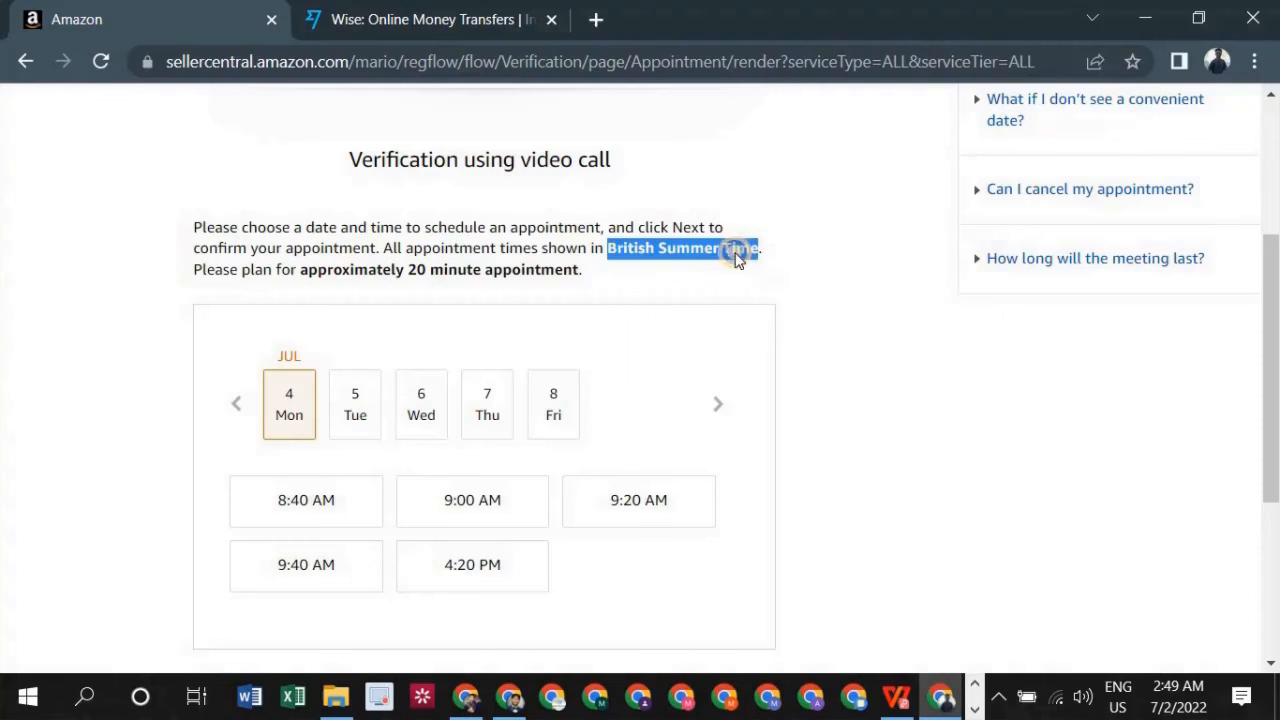
{"action": "right_click", "coordinate": [748, 250]}
{"action": "left_click", "coordinate": [756, 264]}
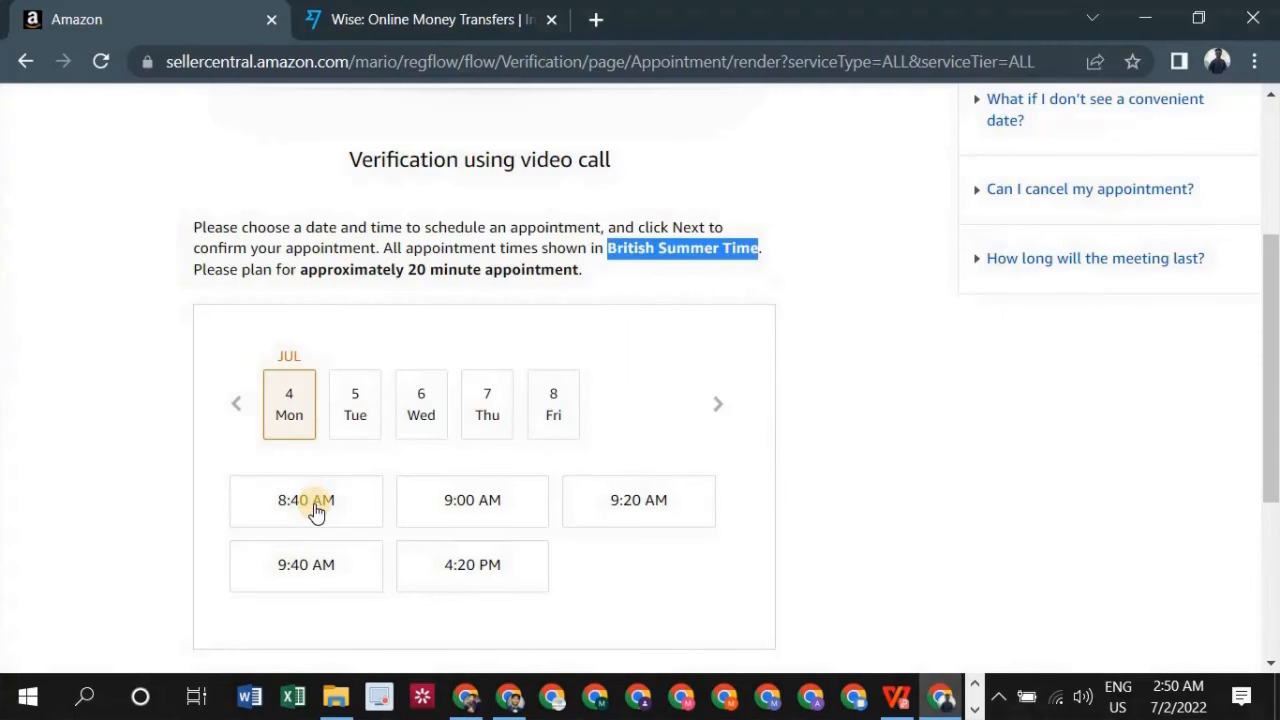
Step: Compare the appointment times offered on July 5 and July 6 with those on Monday, July 4
{"action": "left_click", "coordinate": [369, 421]}
{"action": "scroll", "coordinate": [381, 436], "scroll_direction": "down", "scroll_amount": 4}
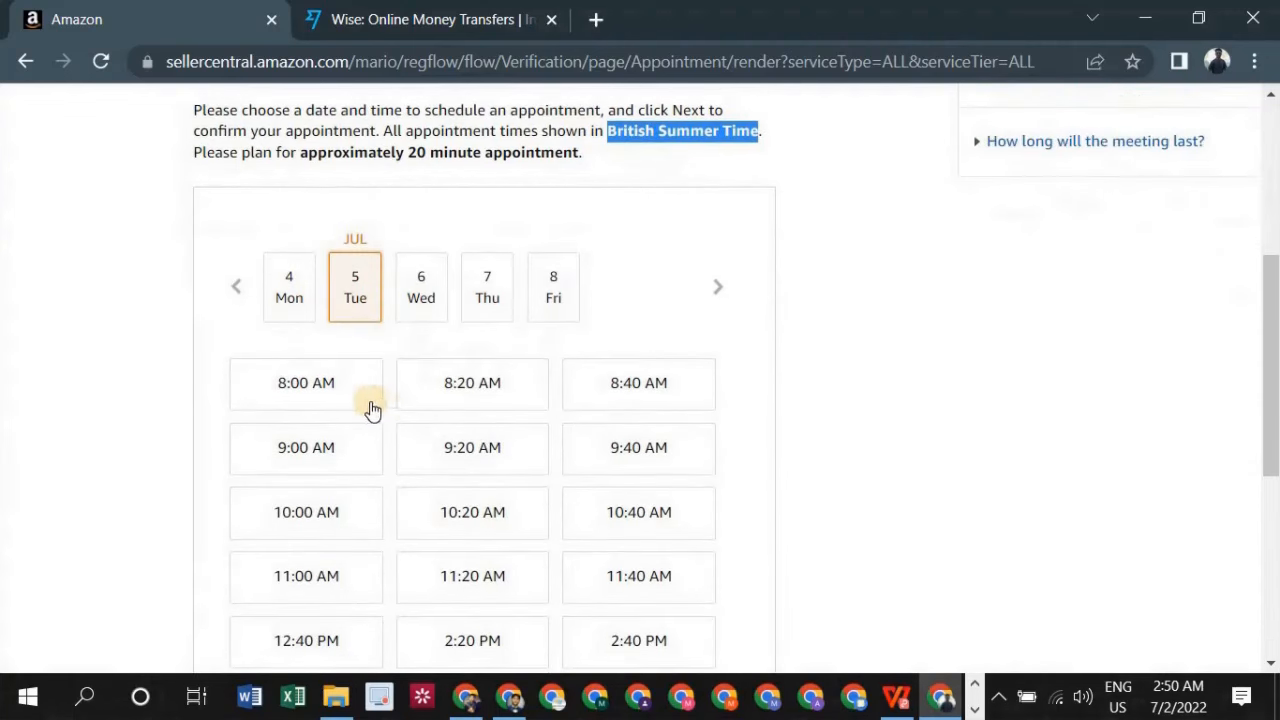
{"action": "scroll", "coordinate": [294, 429], "scroll_direction": "up", "scroll_amount": 2}
{"action": "left_click", "coordinate": [296, 302]}
{"action": "scroll", "coordinate": [366, 274], "scroll_direction": "down", "scroll_amount": 1}
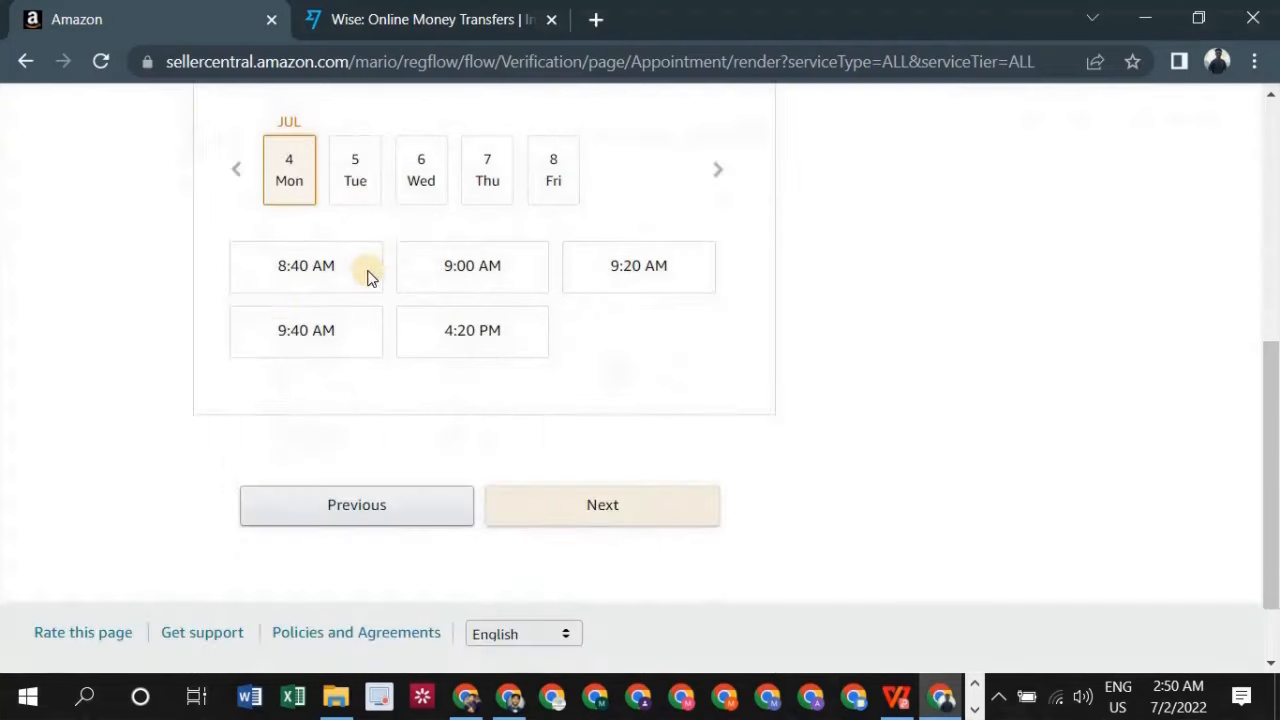
{"action": "scroll", "coordinate": [304, 340], "scroll_direction": "up", "scroll_amount": 1}
{"action": "left_click", "coordinate": [355, 290]}
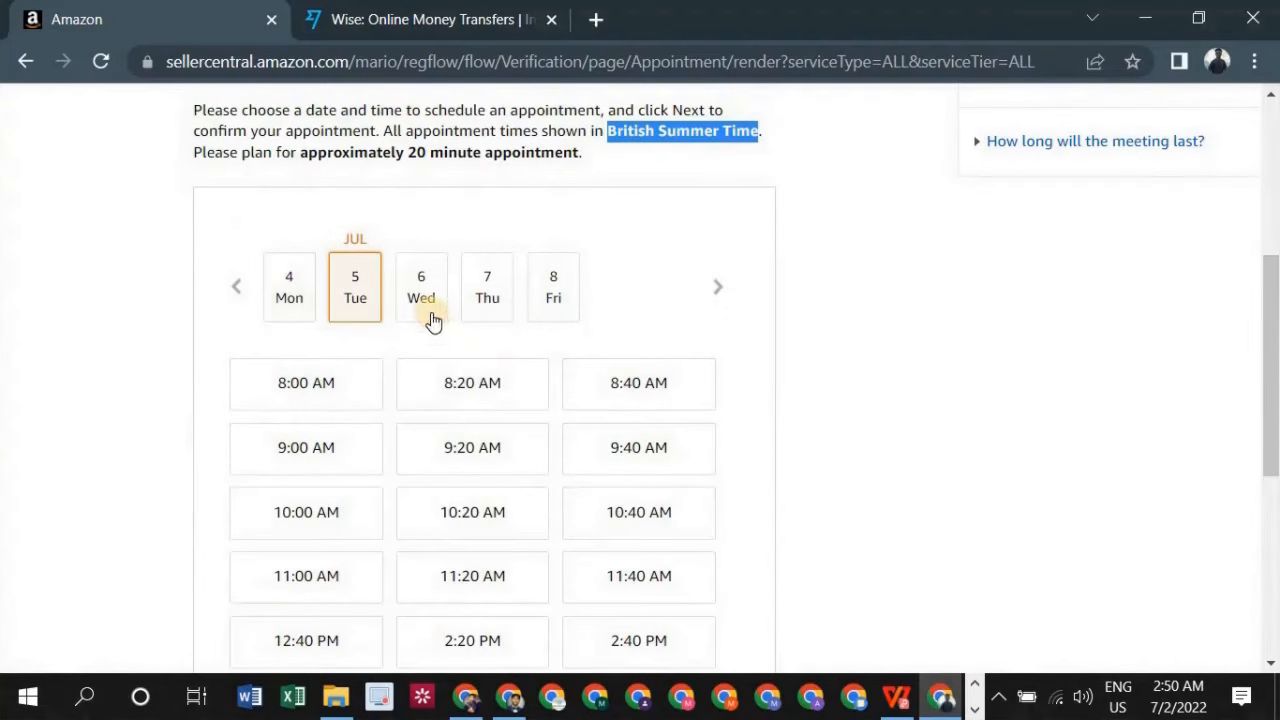
{"action": "left_click", "coordinate": [424, 300]}
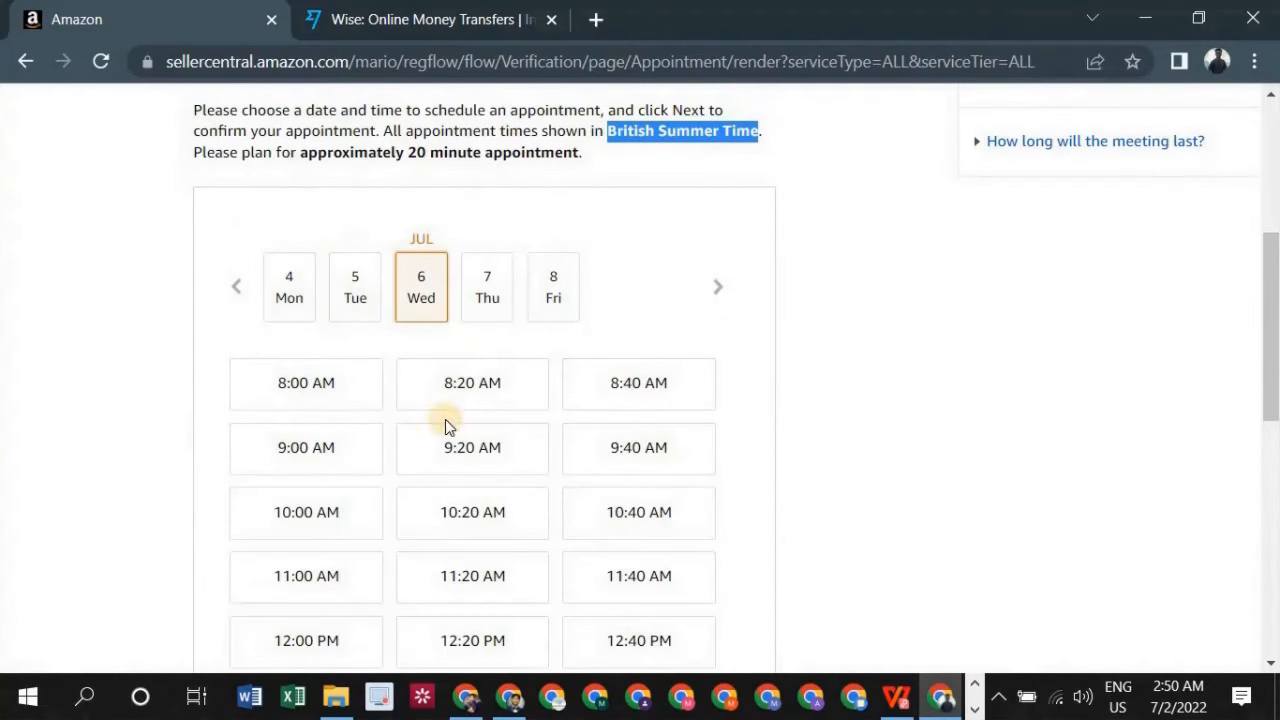
{"action": "left_click", "coordinate": [274, 300]}
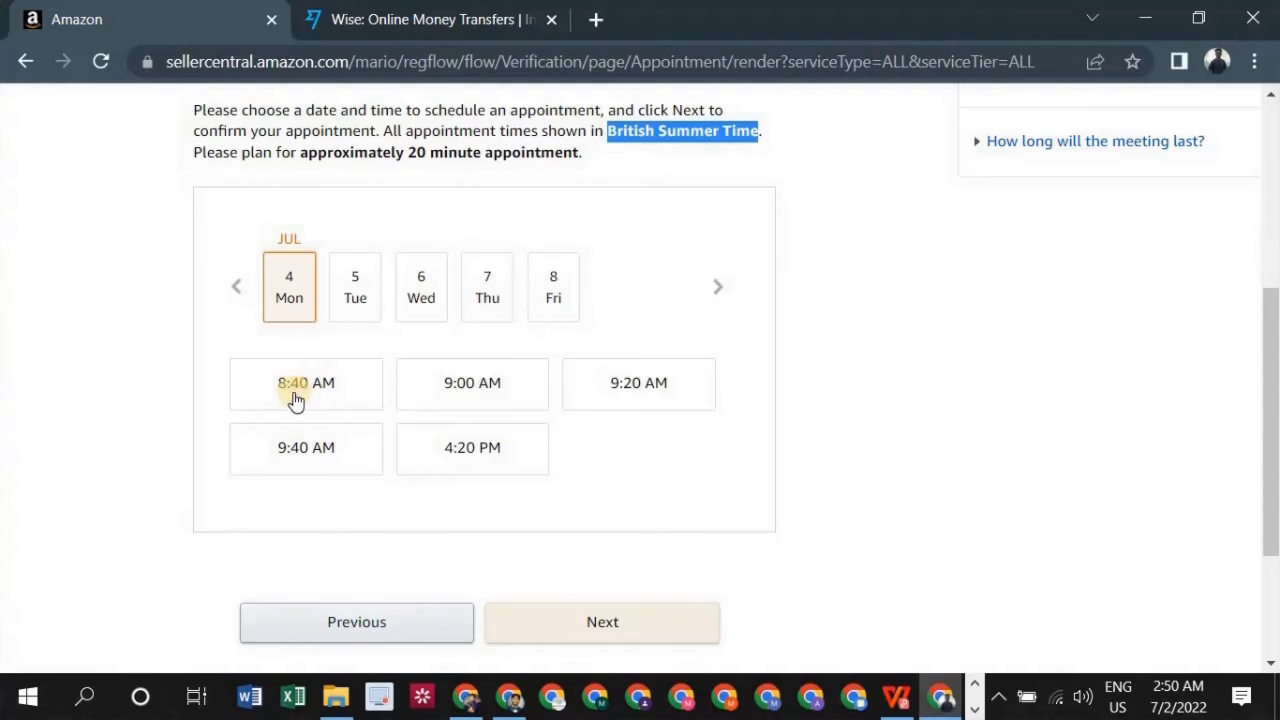
Step: Search Google in a new tab for "8 am british summer time to pakistan standard time"
{"action": "left_click", "coordinate": [597, 22]}
{"action": "type", "text": "8"}
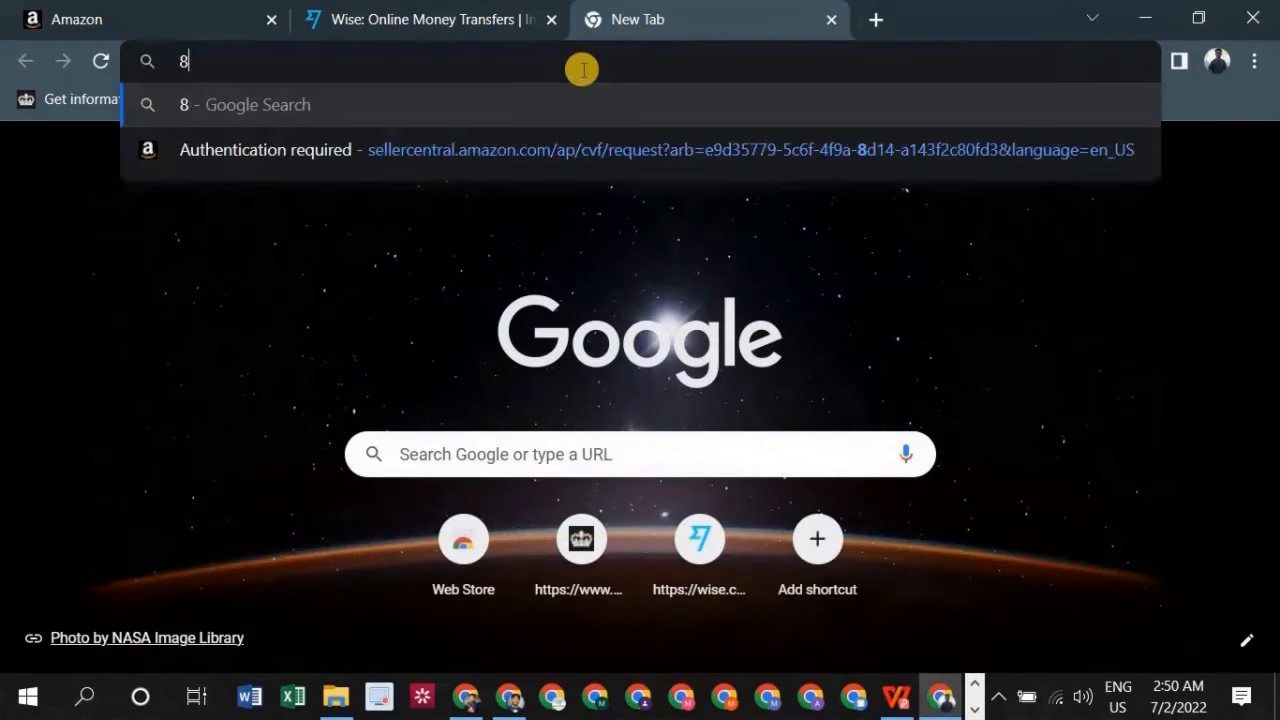
{"action": "type", "text": "4"}
{"action": "key", "text": "BackSpace"}
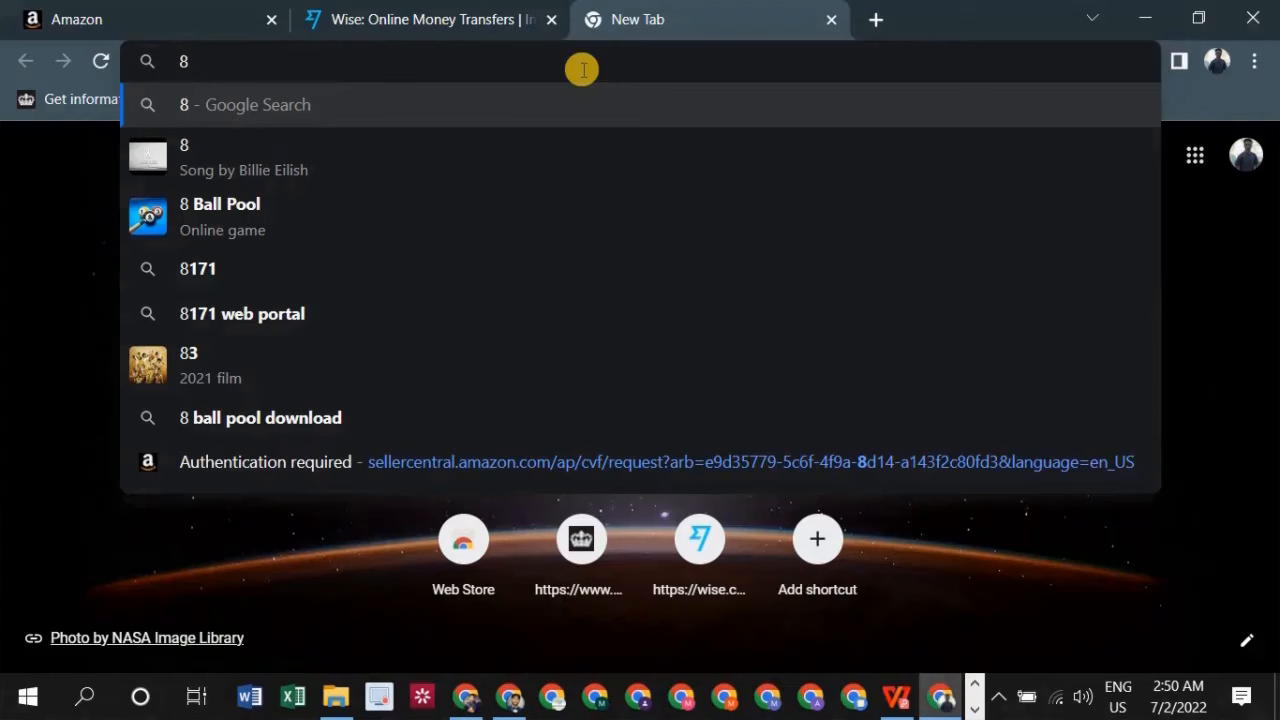
{"action": "type", "text": "a"}
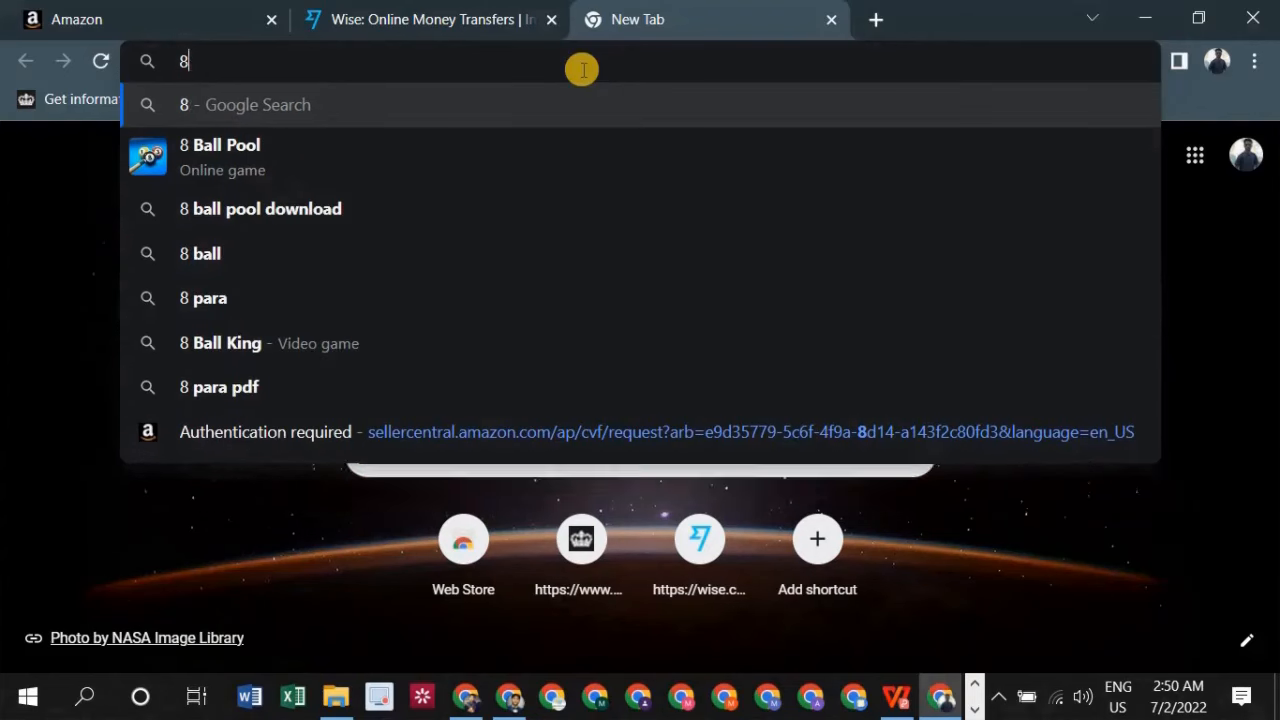
{"action": "type", "text": "m"}
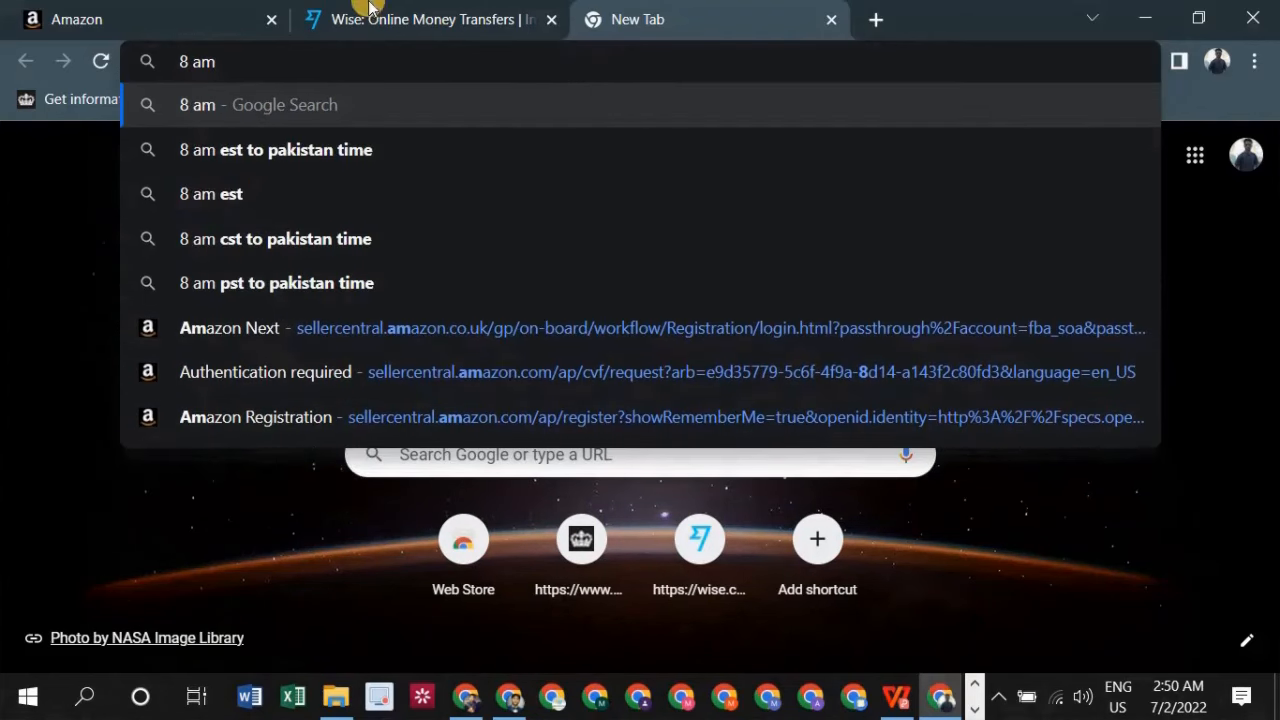
{"action": "left_click", "coordinate": [130, 20]}
{"action": "left_click", "coordinate": [640, 19]}
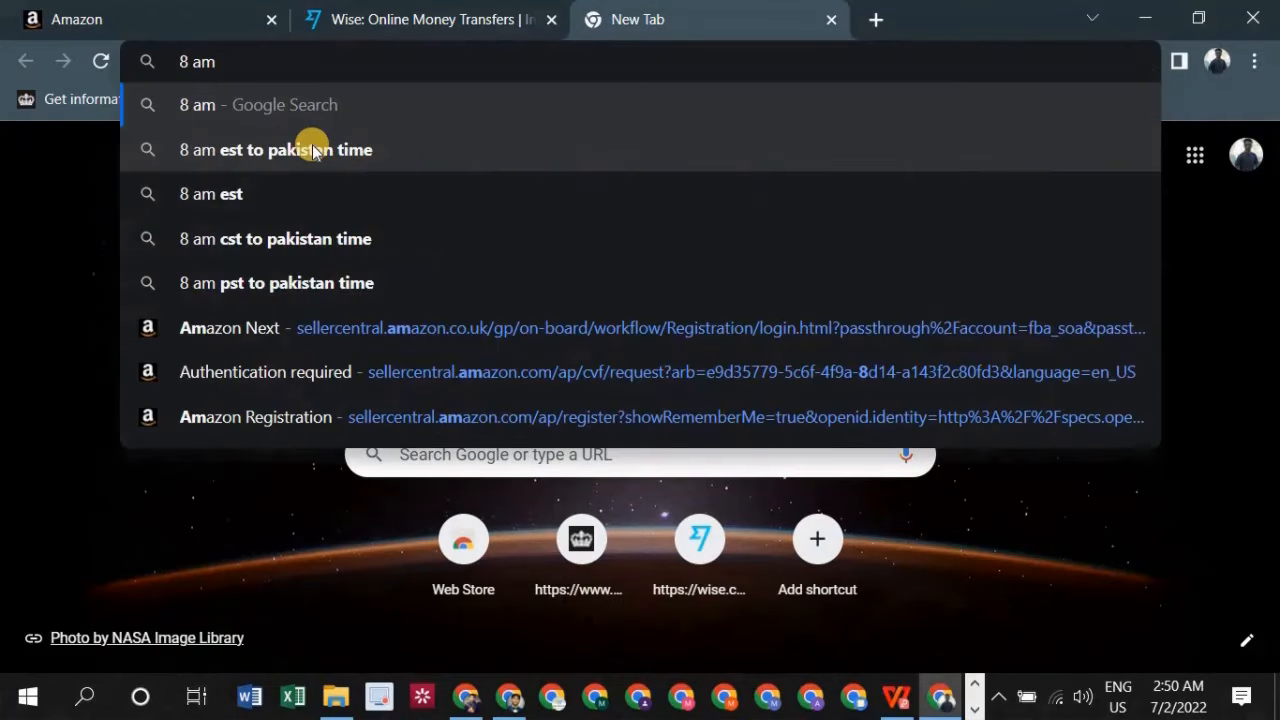
{"action": "key", "text": "ctrl+v"}
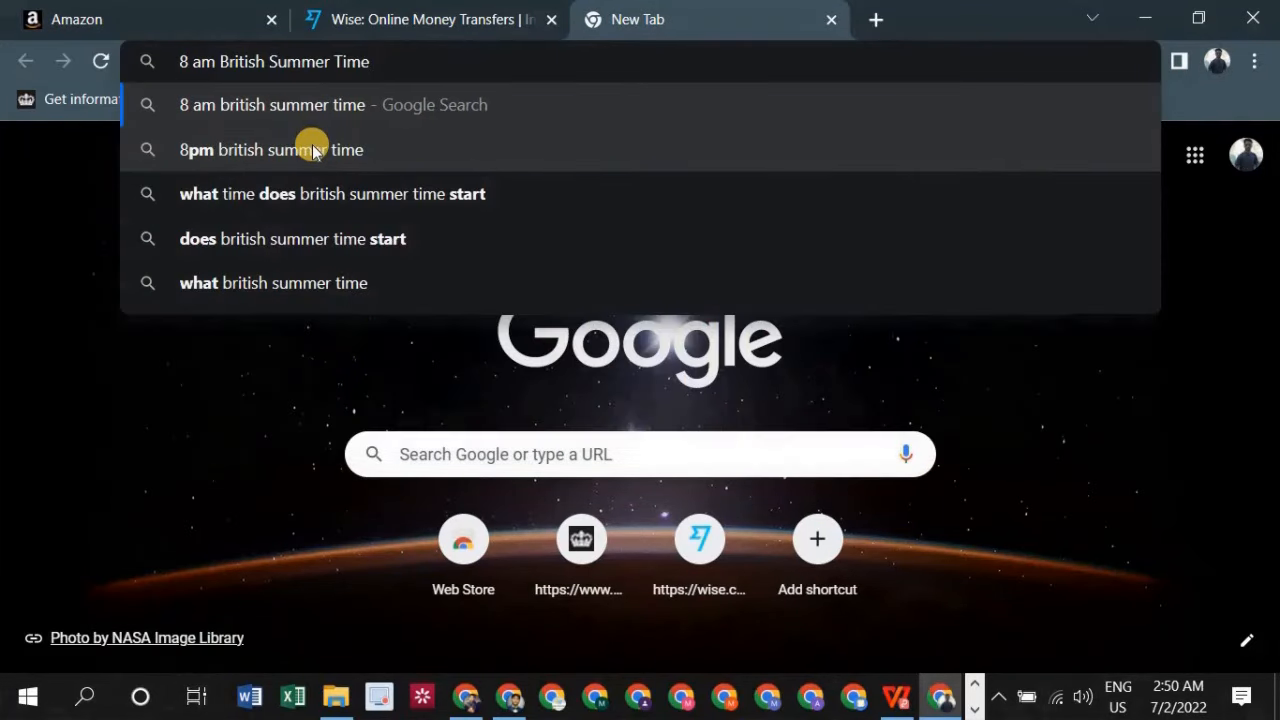
{"action": "type", "text": "to pak"}
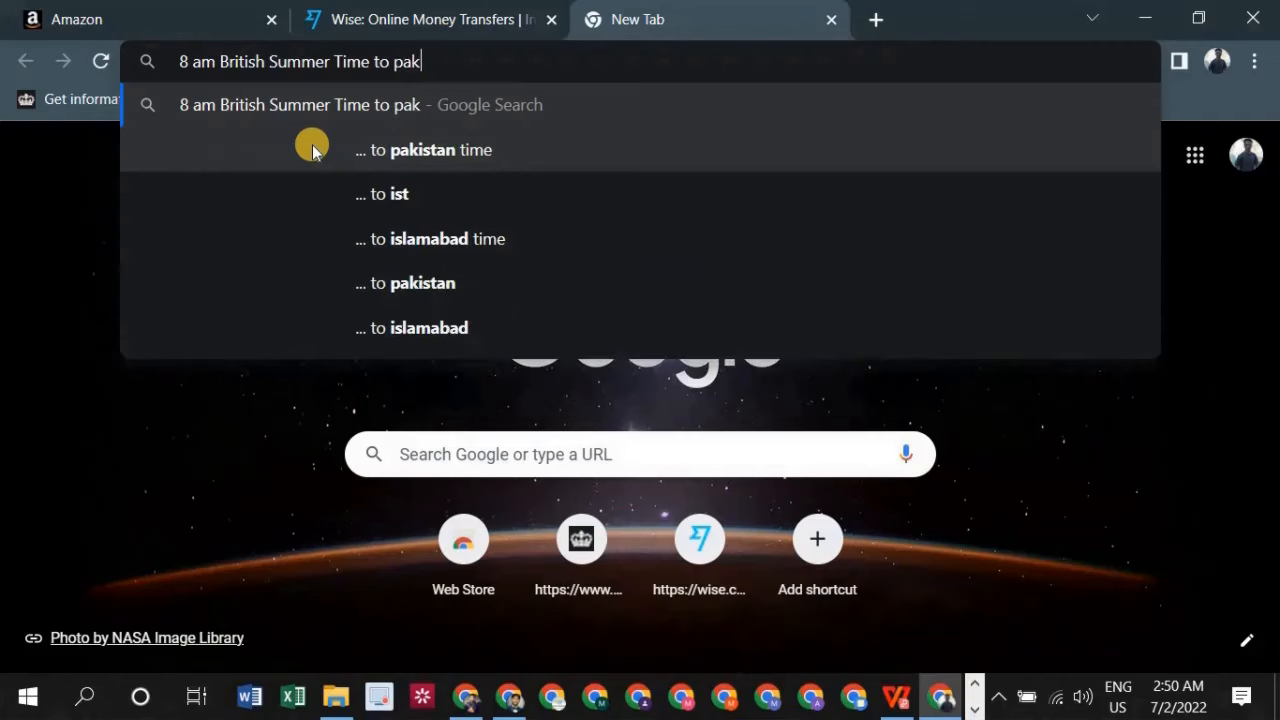
{"action": "type", "text": "istan s"}
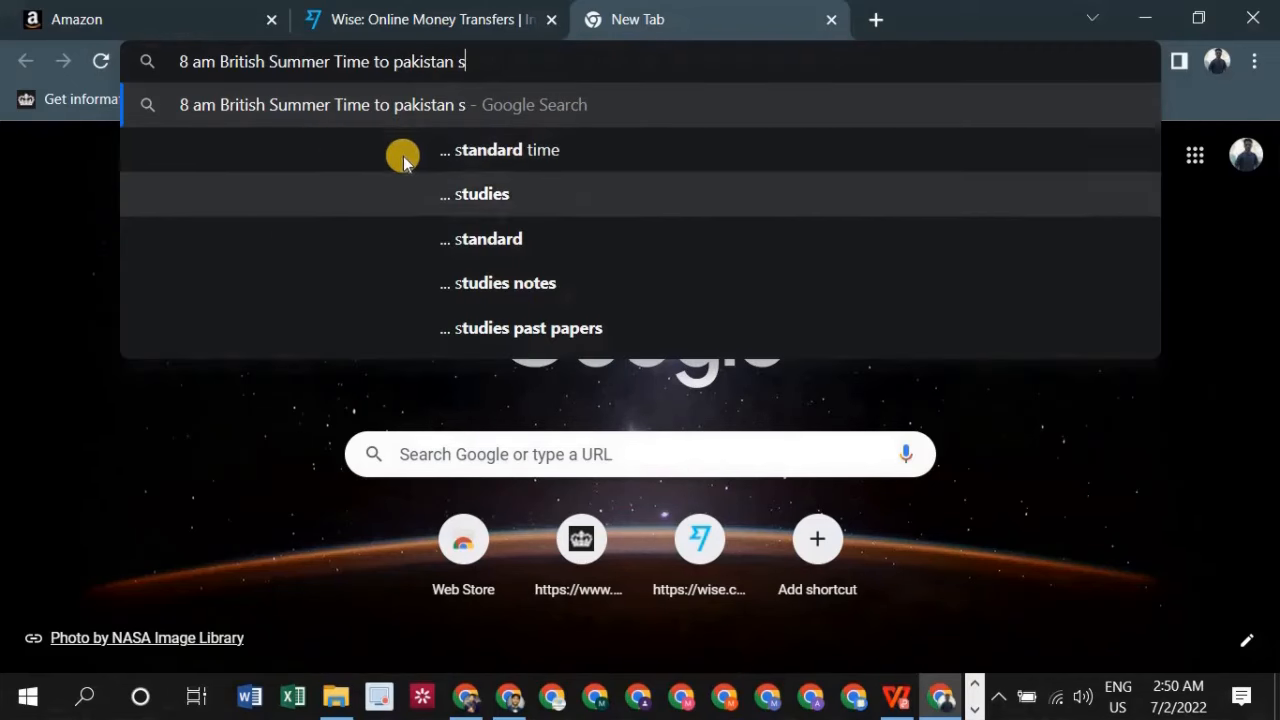
{"action": "left_click", "coordinate": [408, 158]}
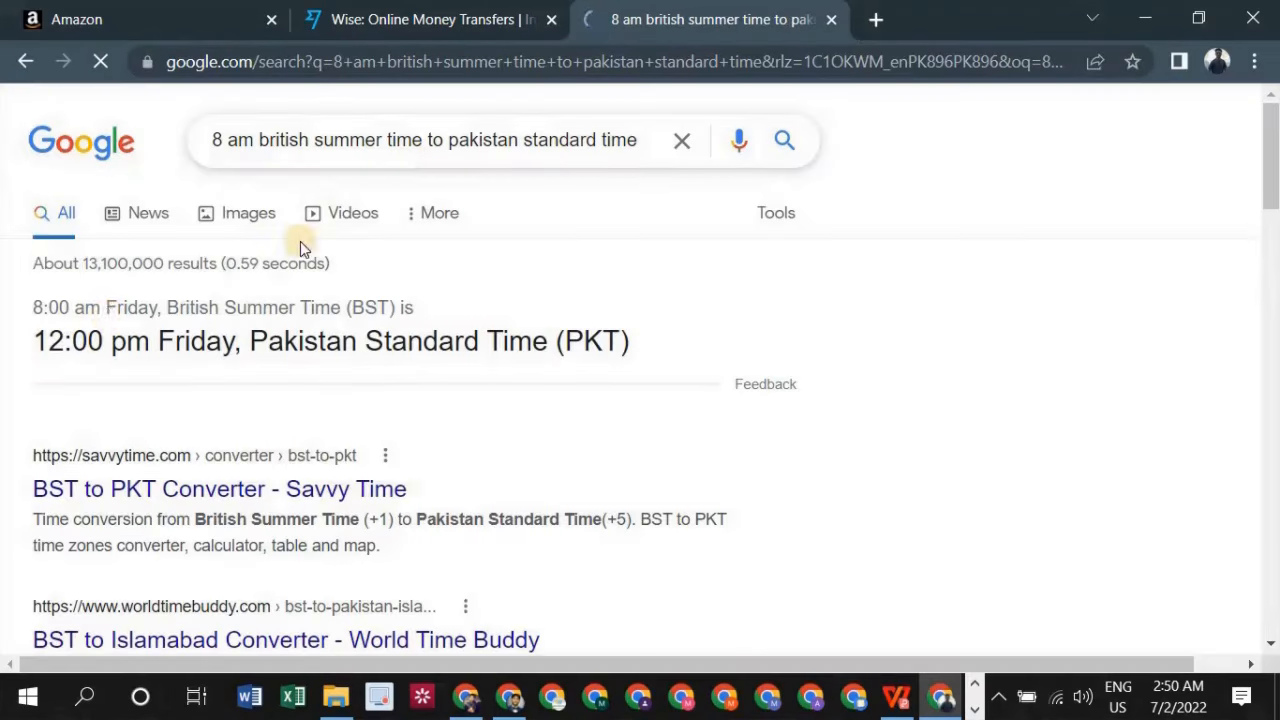
Step: Examine the converted Pakistan Standard Time against the British Summer Time value in the search result
{"action": "left_click_drag", "start_coordinate": [34, 306], "coordinate": [76, 340]}
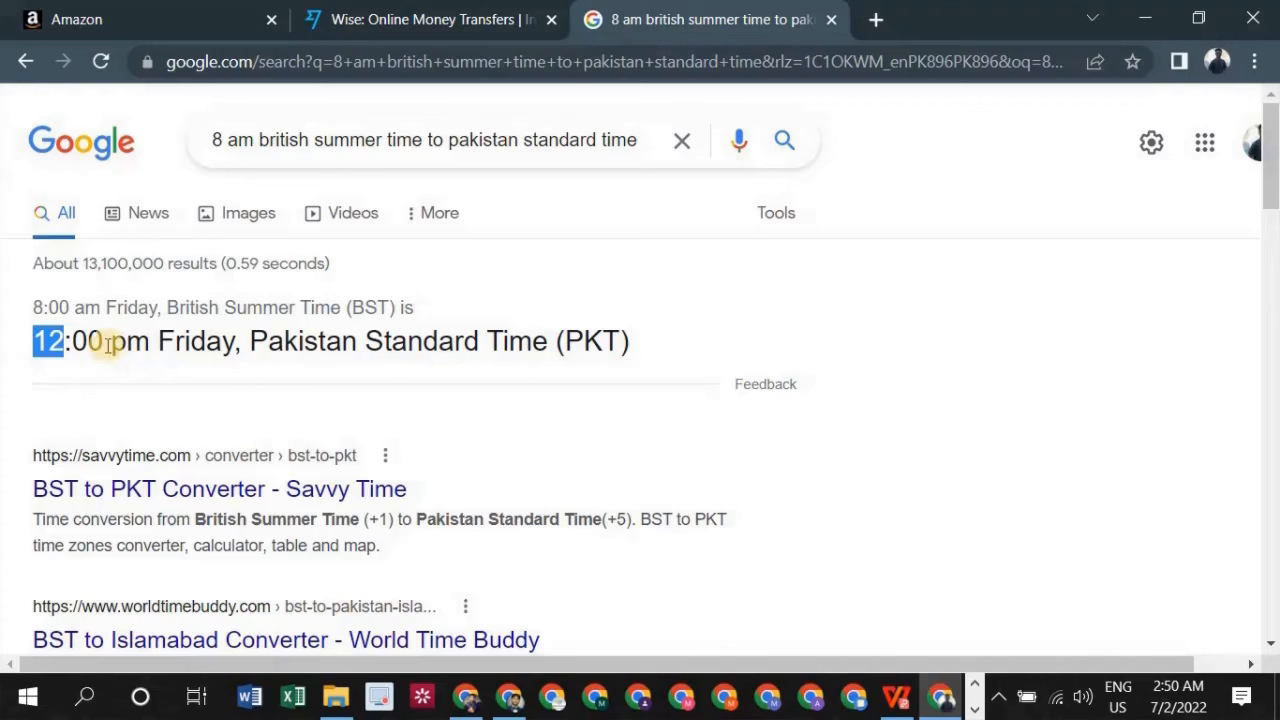
{"action": "left_click", "coordinate": [40, 322]}
{"action": "left_click_drag", "start_coordinate": [36, 307], "coordinate": [37, 341]}
{"action": "left_click", "coordinate": [66, 340]}
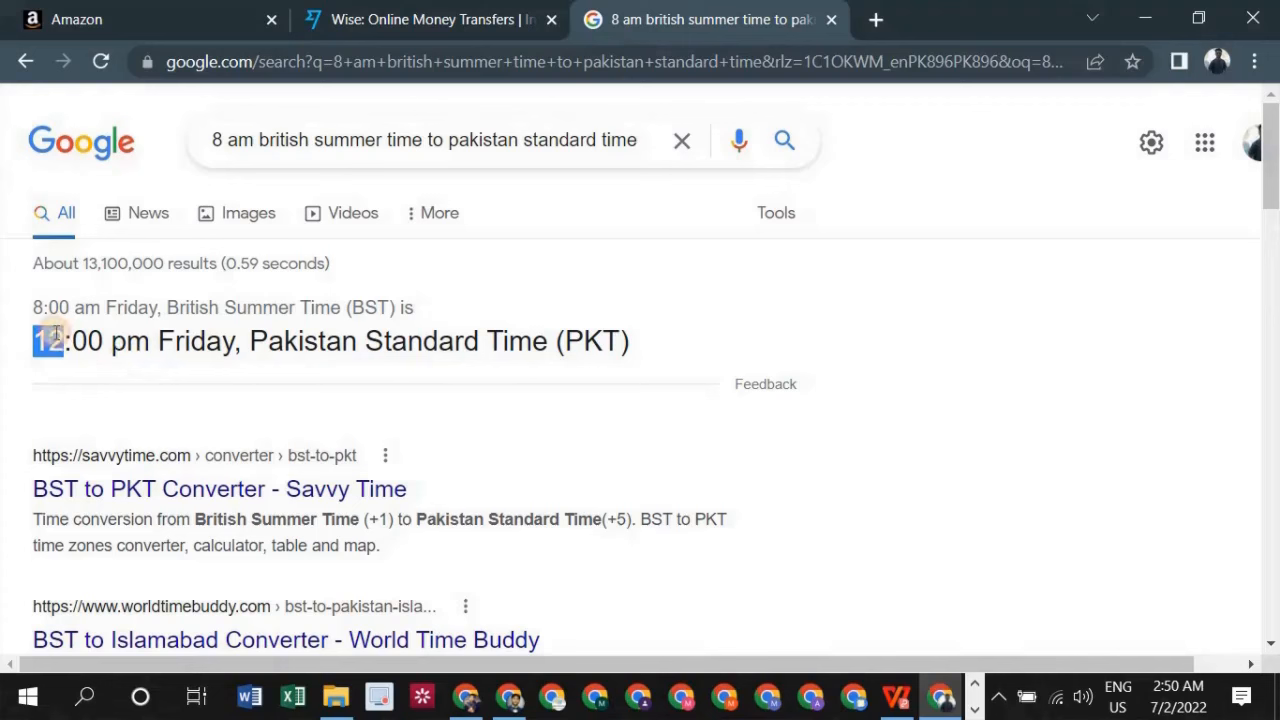
{"action": "left_click_drag", "start_coordinate": [86, 306], "coordinate": [17, 337]}
{"action": "left_click", "coordinate": [62, 343]}
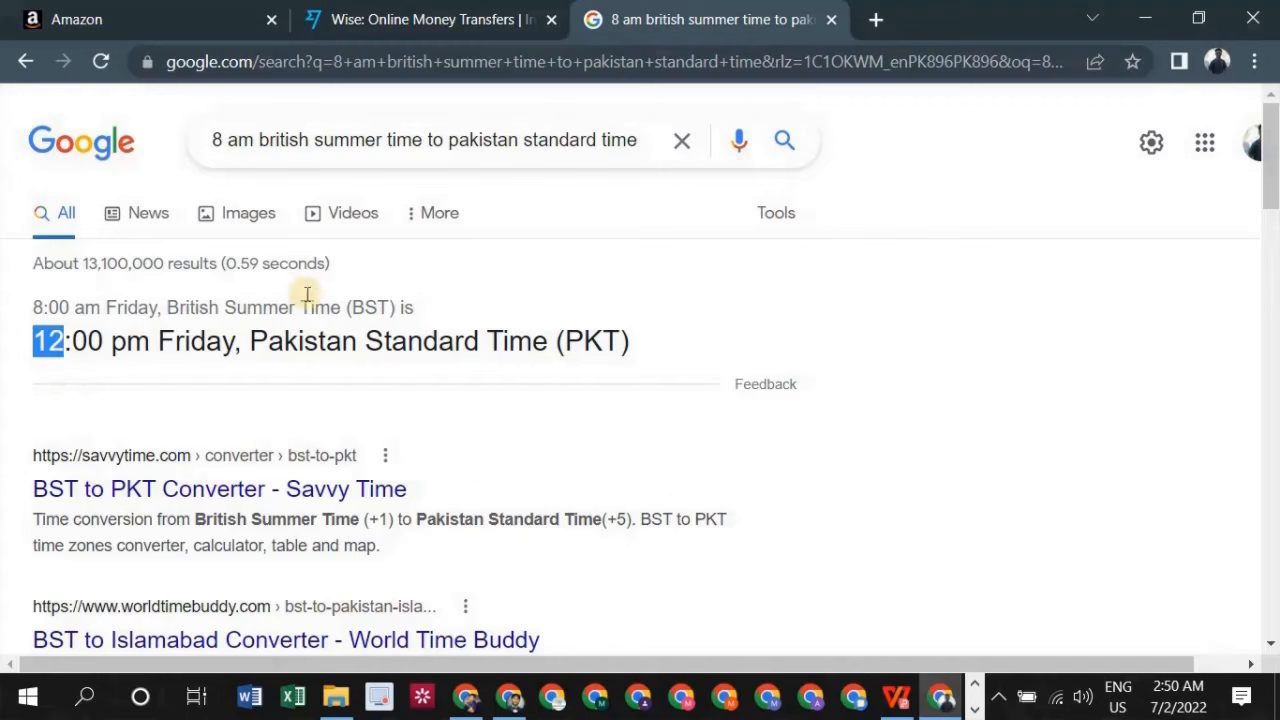
Step: Check the Monday 9:00 AM slot on the Amazon appointment page against the Pakistan time conversion in Google
{"action": "left_click", "coordinate": [218, 17]}
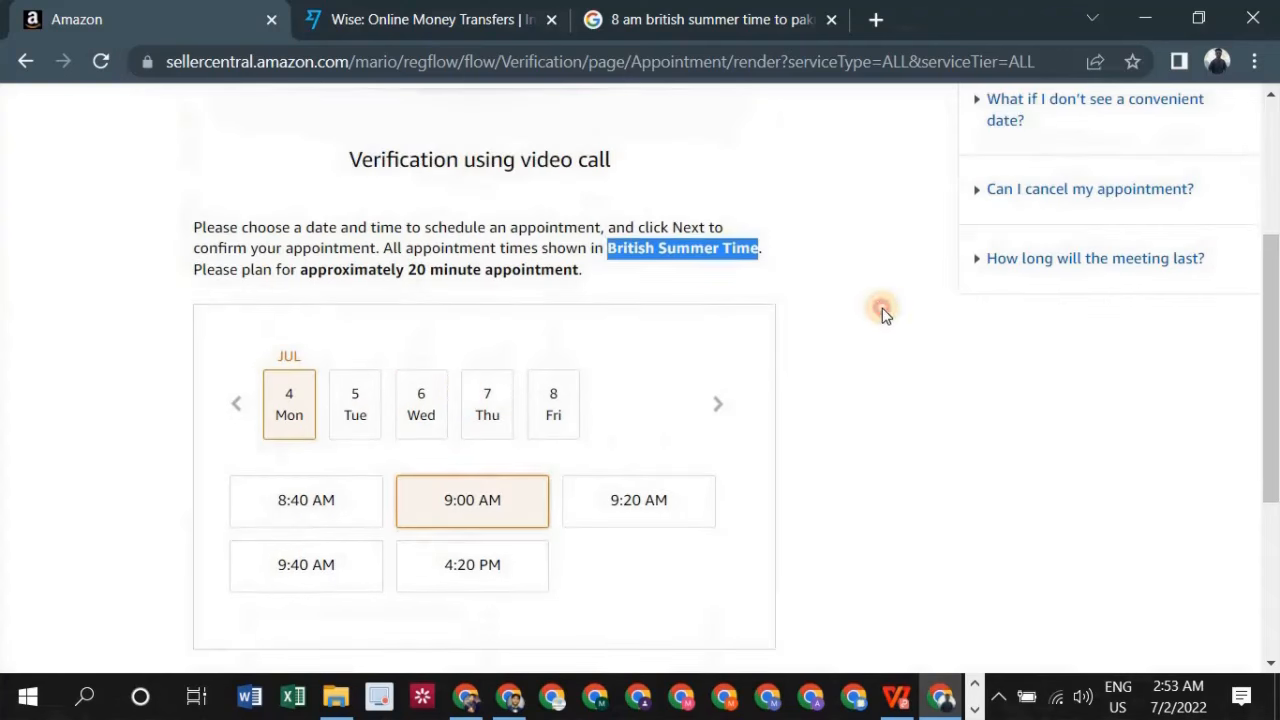
{"action": "left_click", "coordinate": [863, 323]}
{"action": "scroll", "coordinate": [855, 330], "scroll_direction": "down", "scroll_amount": 1}
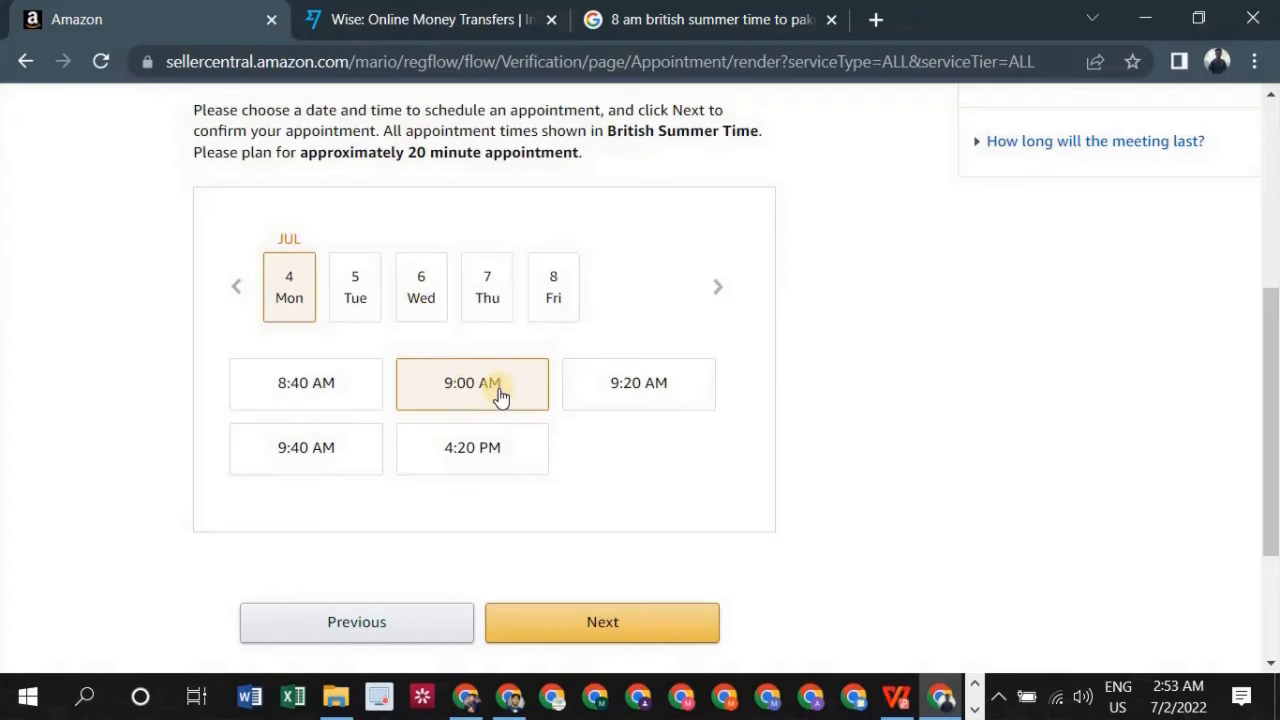
{"action": "left_click", "coordinate": [672, 22]}
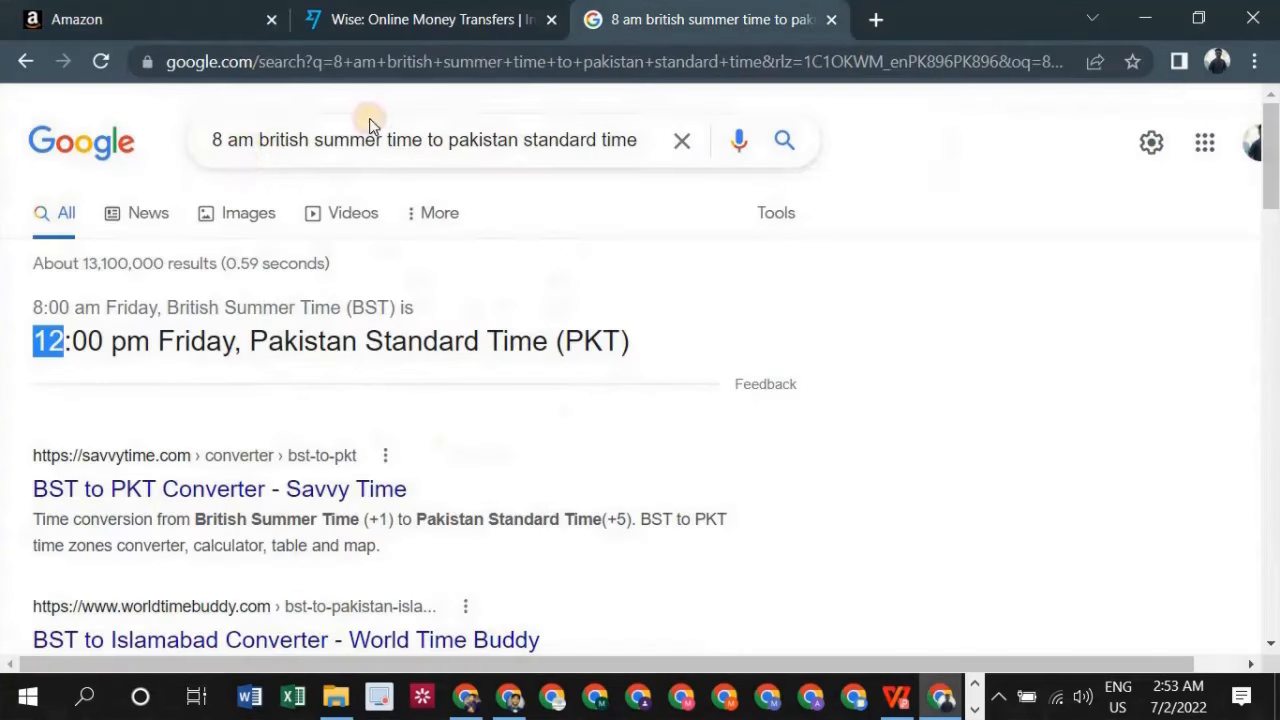
{"action": "double_click", "coordinate": [240, 140]}
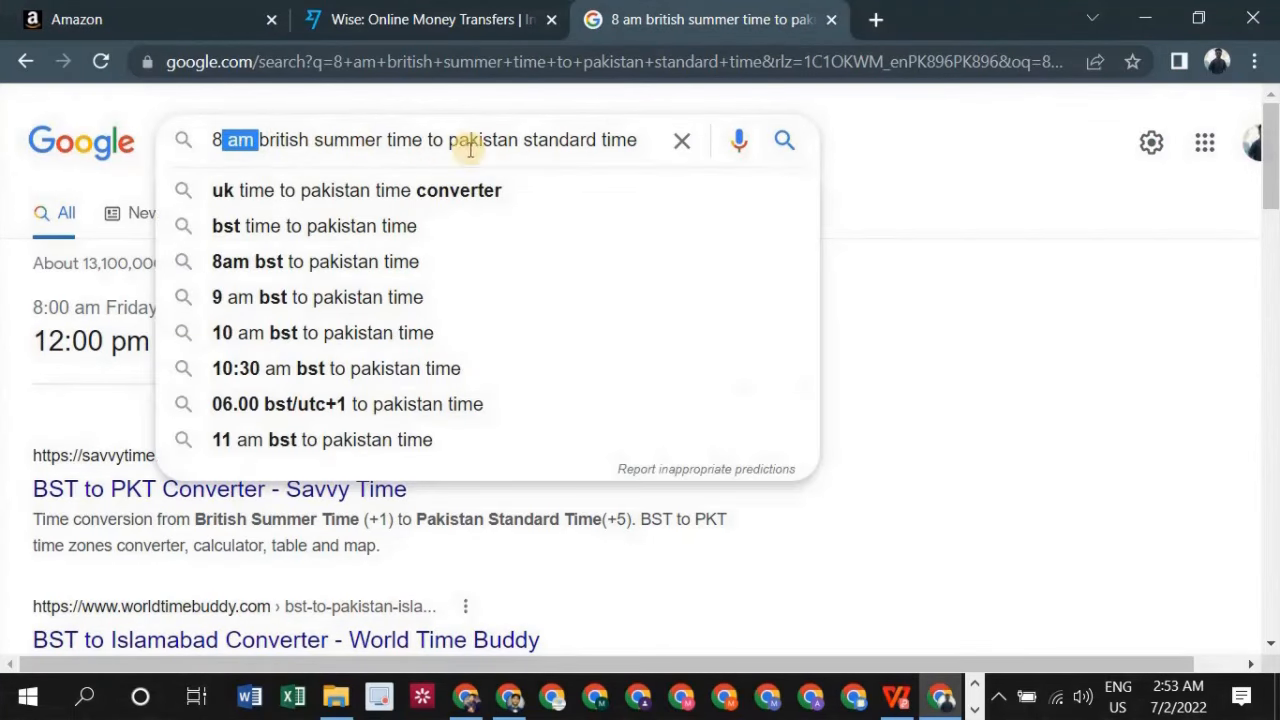
{"action": "left_click", "coordinate": [914, 274]}
{"action": "mouse_move", "coordinate": [34, 341]}
{"action": "left_mouse_down"}
{"action": "mouse_move", "coordinate": [65, 341]}
{"action": "mouse_move", "coordinate": [72, 308]}
{"action": "mouse_move", "coordinate": [38, 337]}
{"action": "left_mouse_up"}
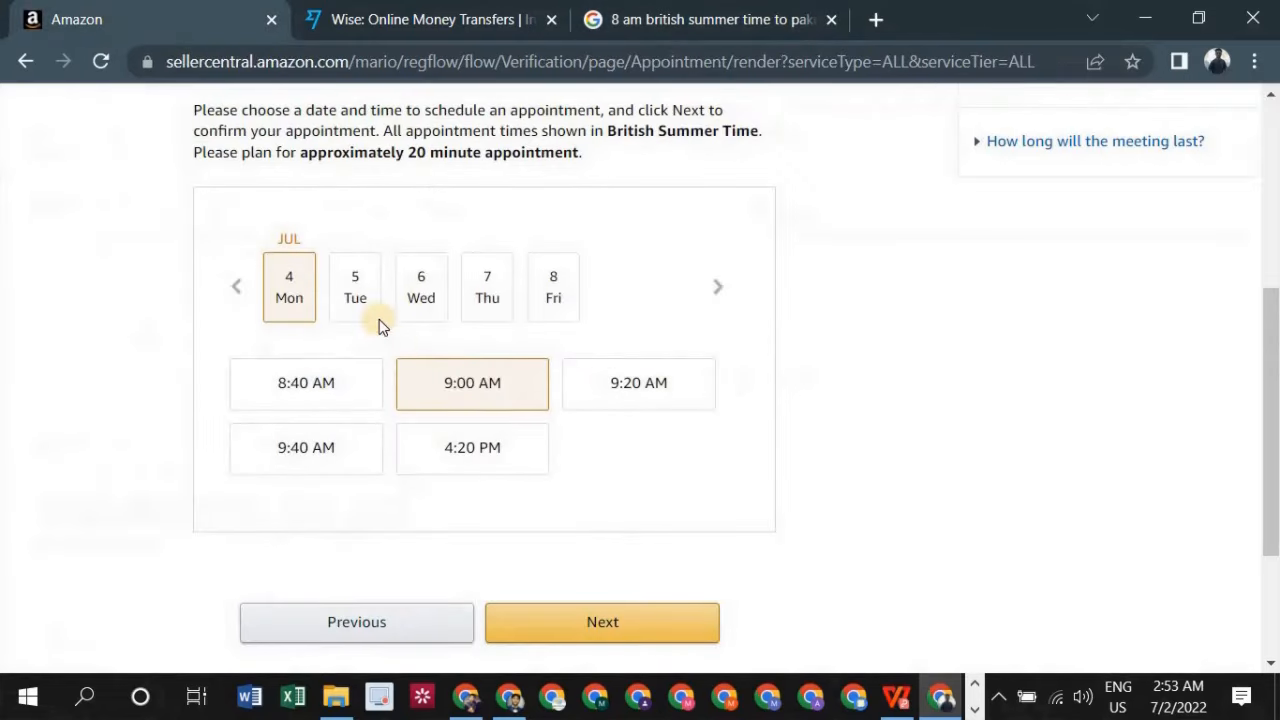
Step: Choose the 9:00 AM slot on Monday, July 4 on the Amazon page and continue to the appointment details
{"action": "left_click", "coordinate": [473, 395]}
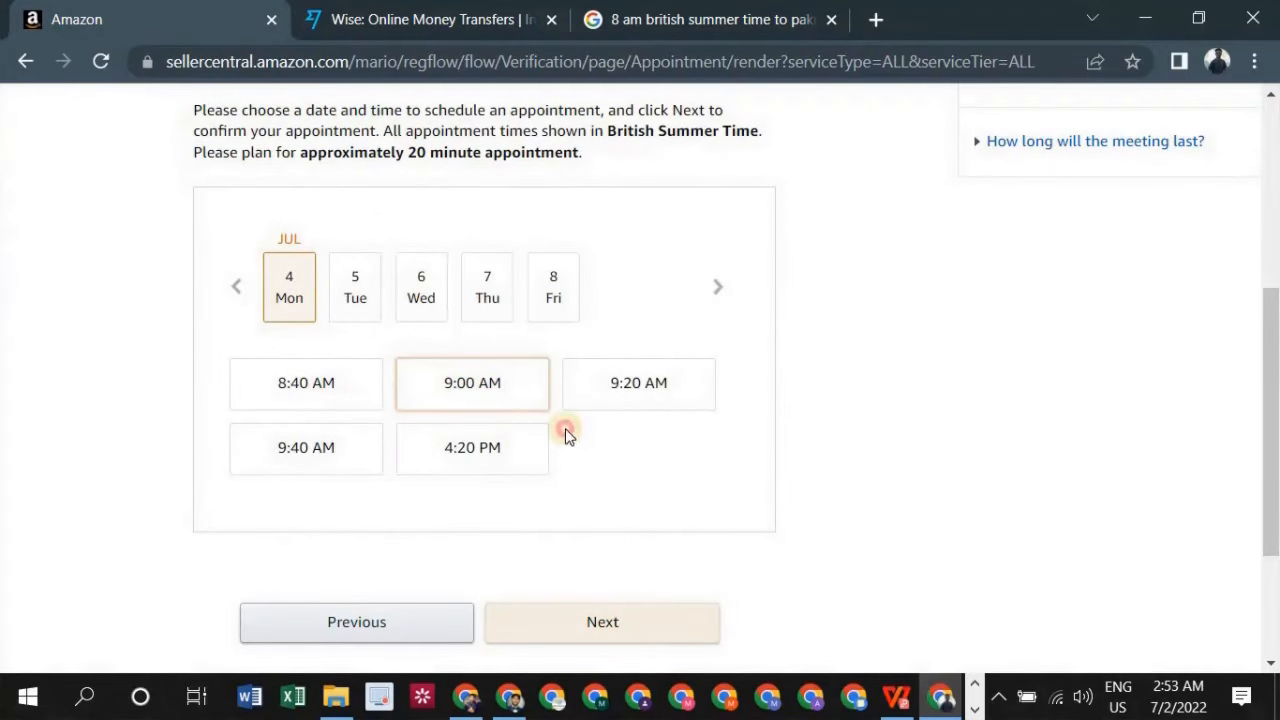
{"action": "left_click", "coordinate": [463, 381]}
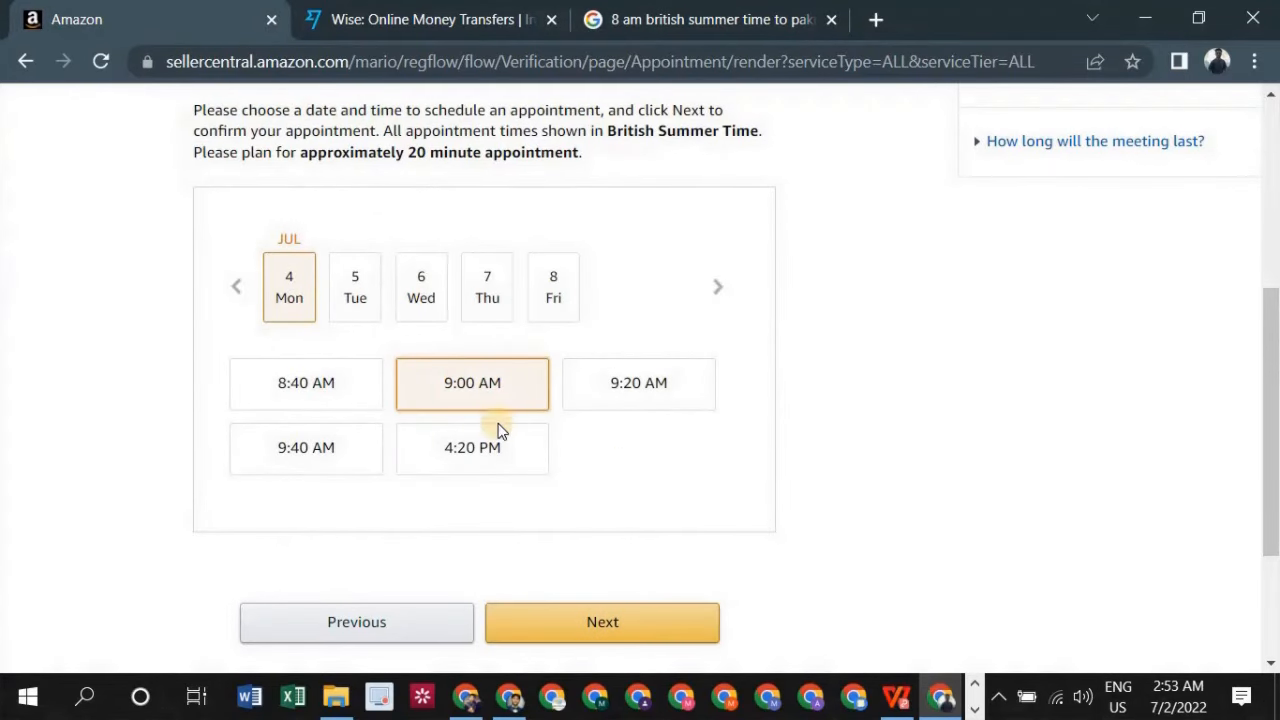
{"action": "left_click", "coordinate": [633, 630]}
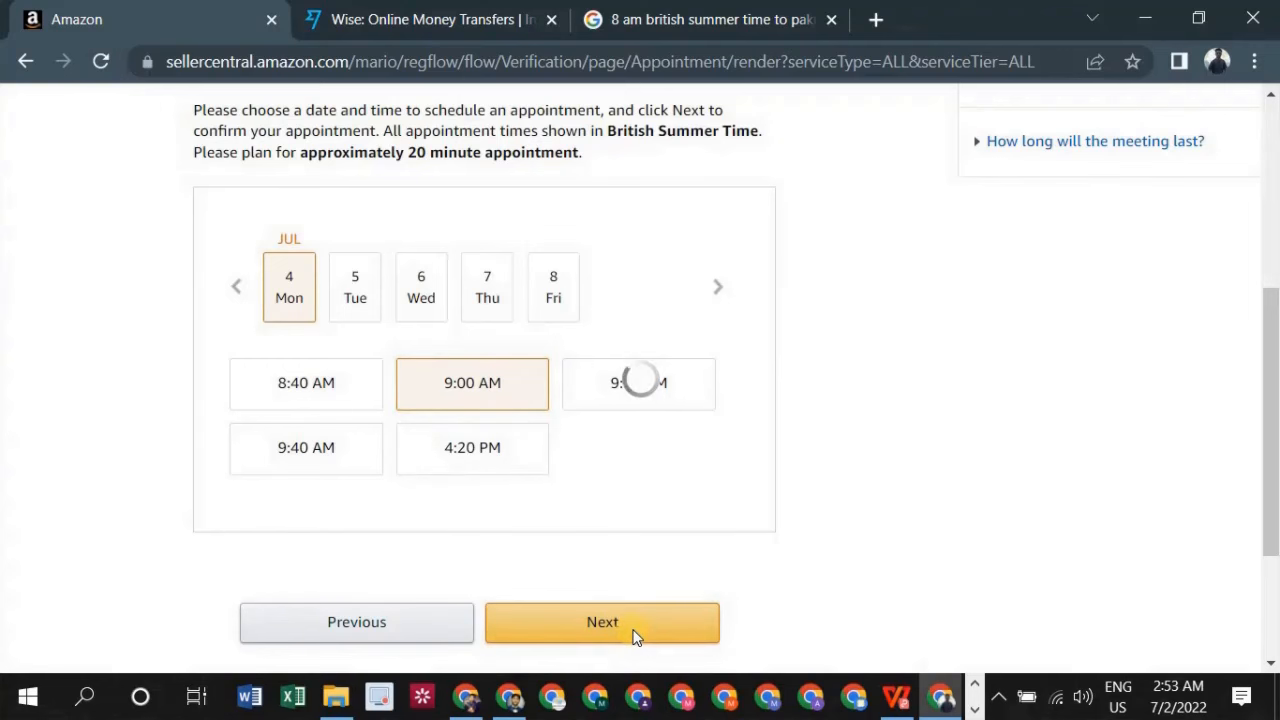
Step: Acknowledge the video call recording and security notice, and submit the identity verification appointment
{"action": "scroll", "coordinate": [600, 434], "scroll_direction": "down", "scroll_amount": 5}
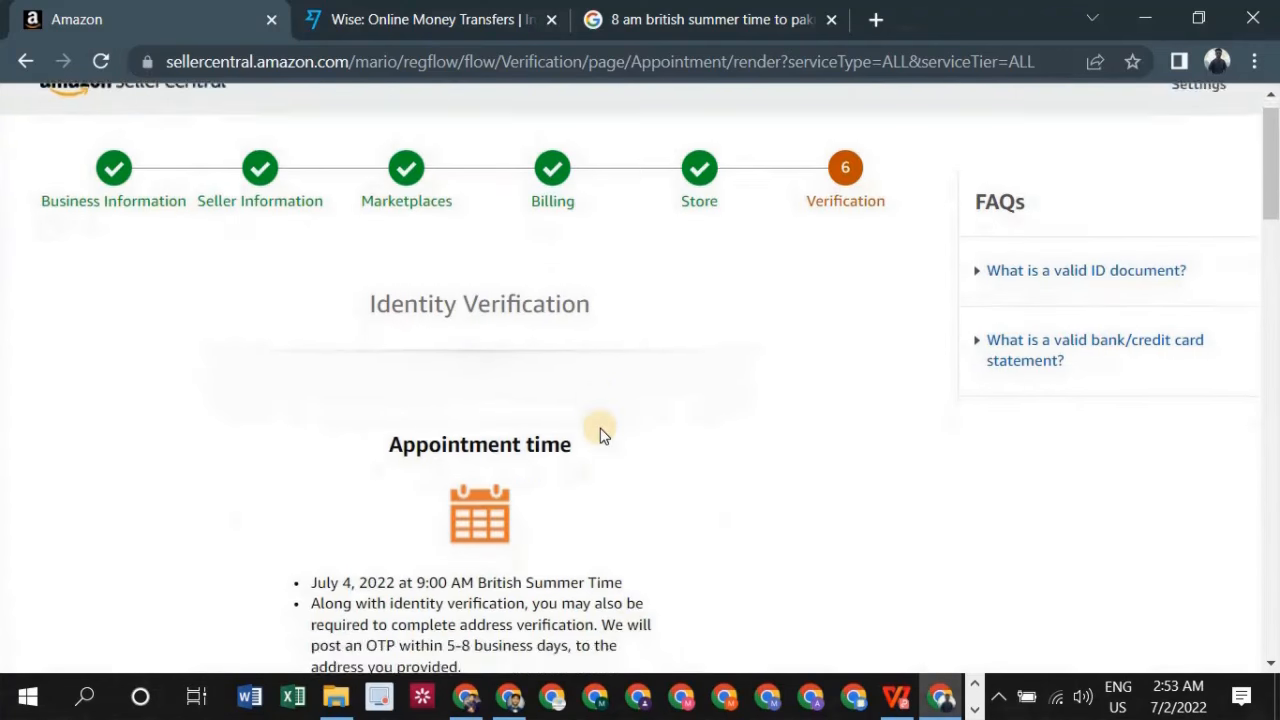
{"action": "scroll", "coordinate": [600, 434], "scroll_direction": "down", "scroll_amount": 10}
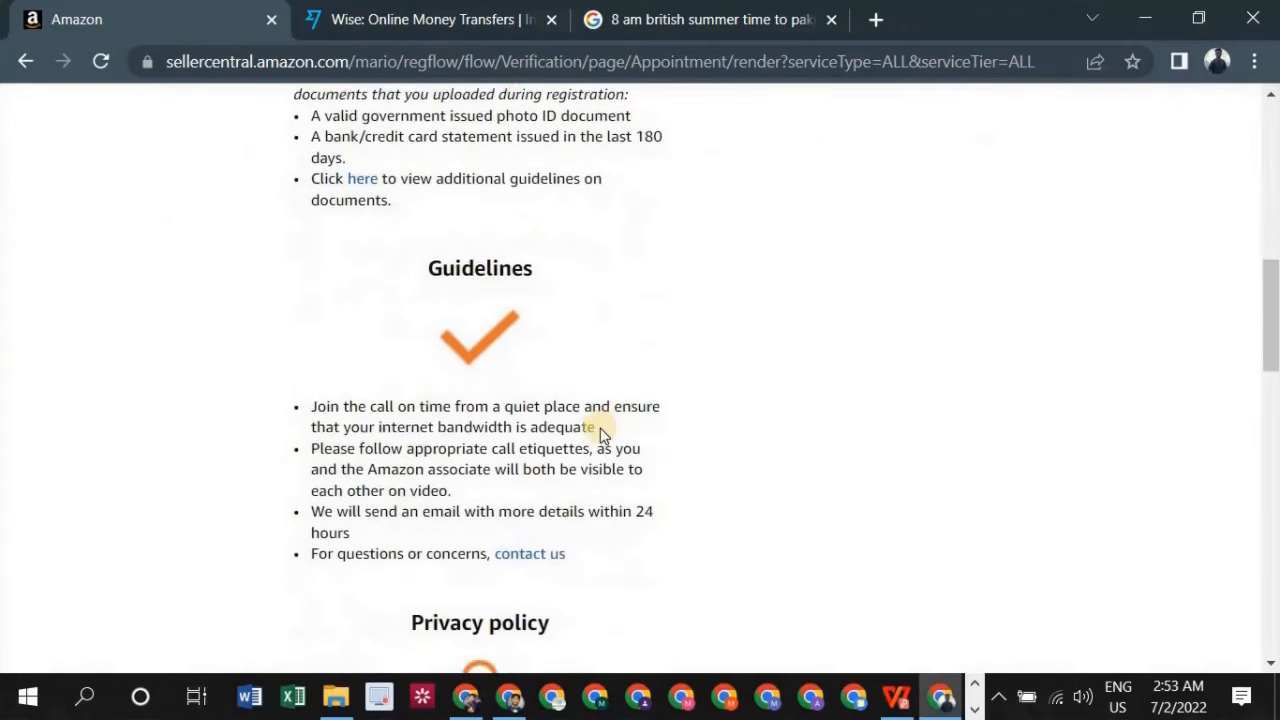
{"action": "scroll", "coordinate": [600, 434], "scroll_direction": "down", "scroll_amount": 9}
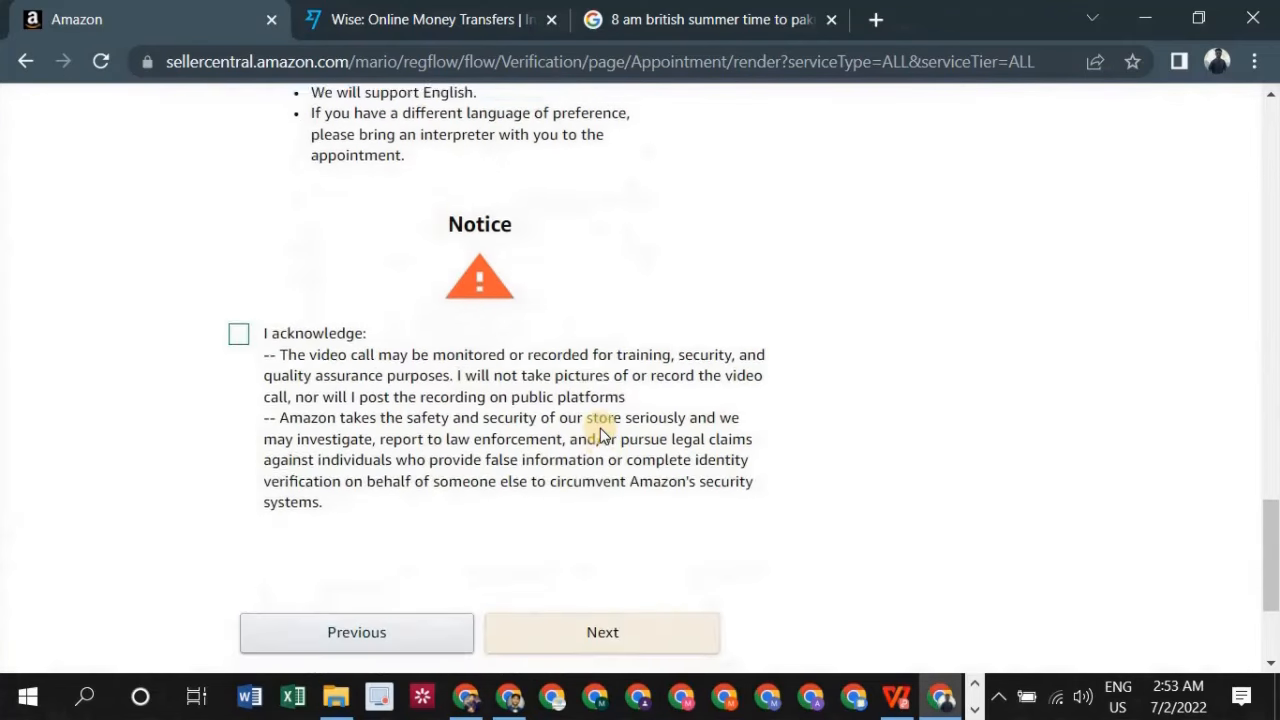
{"action": "scroll", "coordinate": [460, 378], "scroll_direction": "up", "scroll_amount": 2}
{"action": "scroll", "coordinate": [407, 370], "scroll_direction": "up", "scroll_amount": 1}
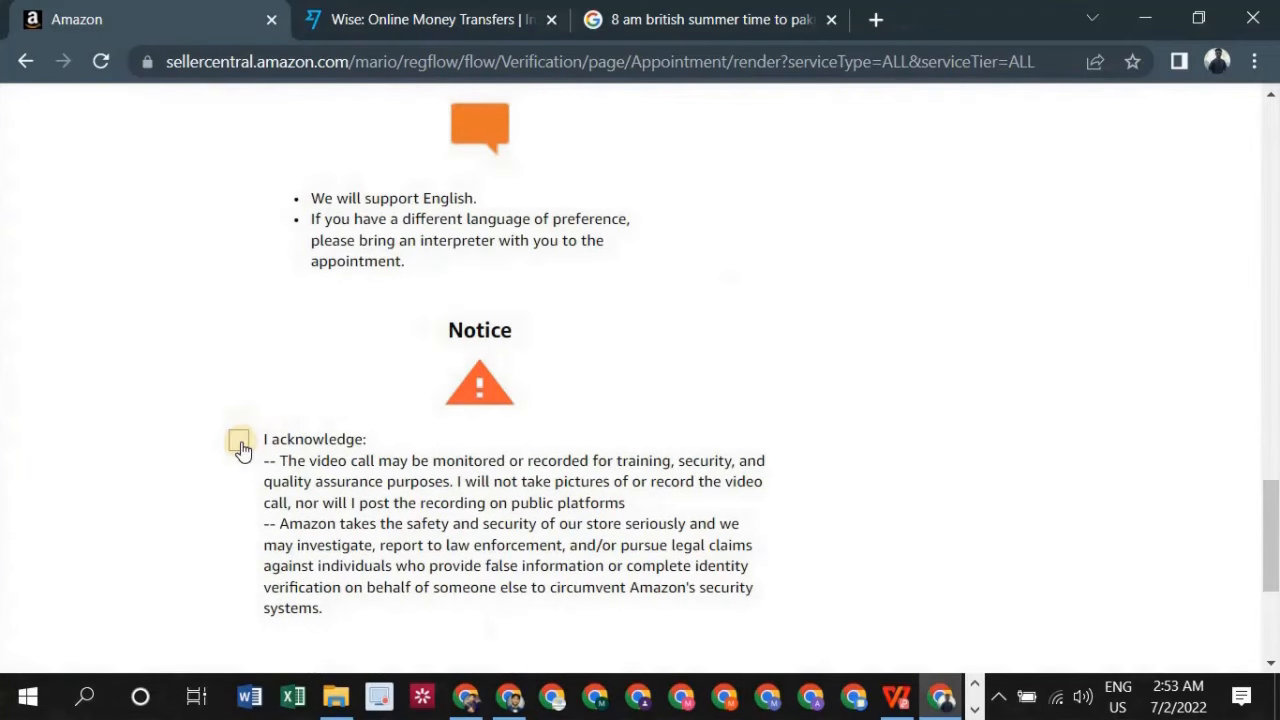
{"action": "left_click", "coordinate": [240, 443]}
{"action": "scroll", "coordinate": [370, 450], "scroll_direction": "down", "scroll_amount": 2}
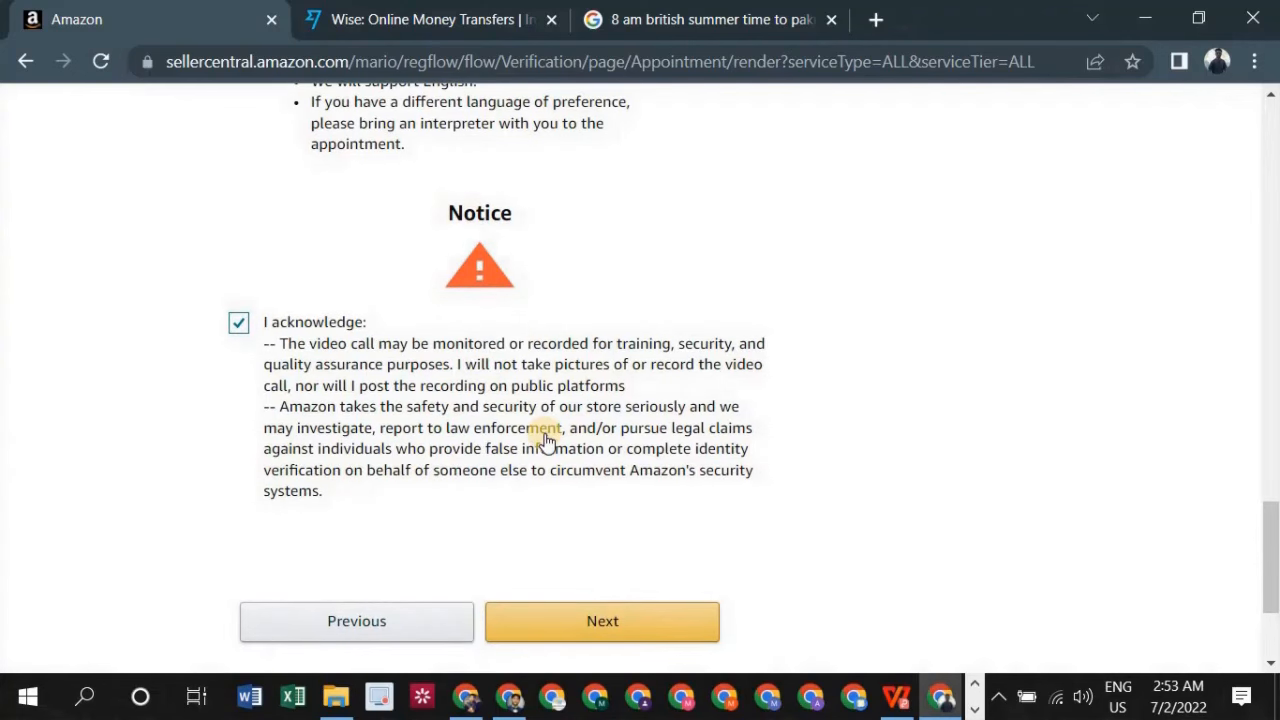
{"action": "scroll", "coordinate": [571, 409], "scroll_direction": "down", "scroll_amount": 2}
{"action": "left_click", "coordinate": [596, 504]}
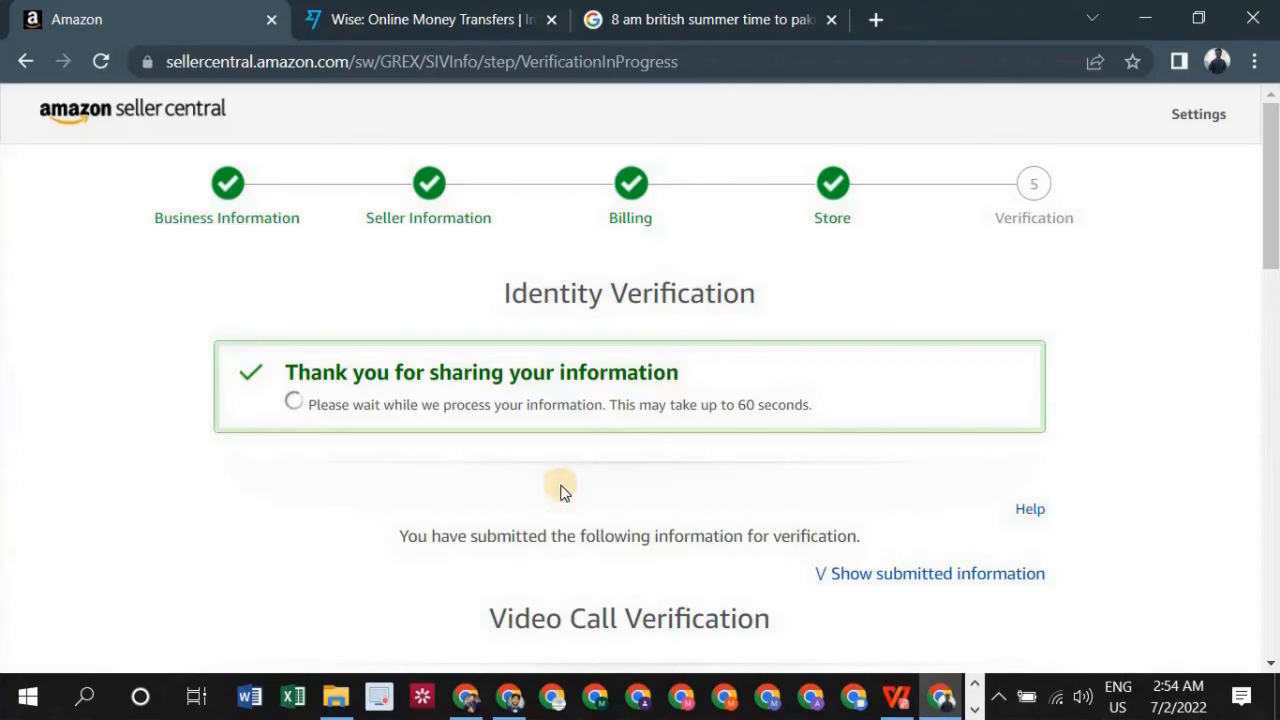
{"action": "scroll", "coordinate": [600, 392], "scroll_direction": "down", "scroll_amount": 3}
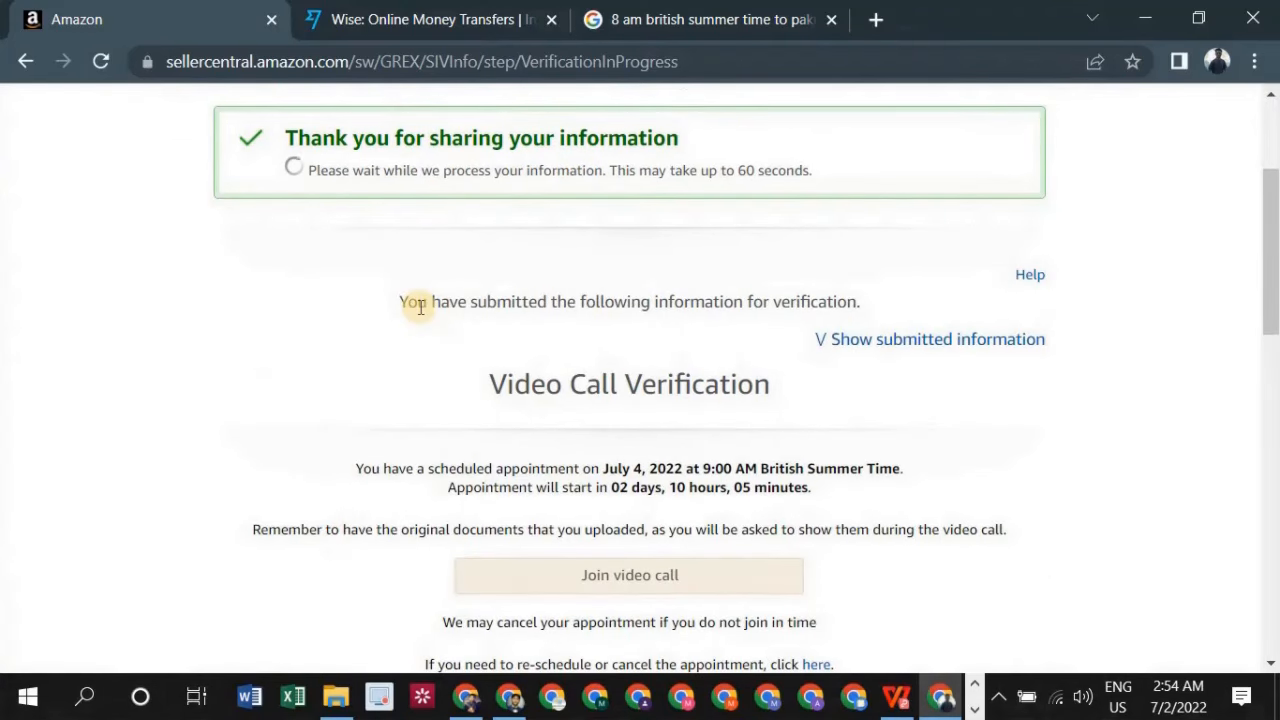
Step: Review the submission notice and the scheduled date and time of the identity verification video call
{"action": "left_click_drag", "start_coordinate": [470, 301], "coordinate": [846, 299]}
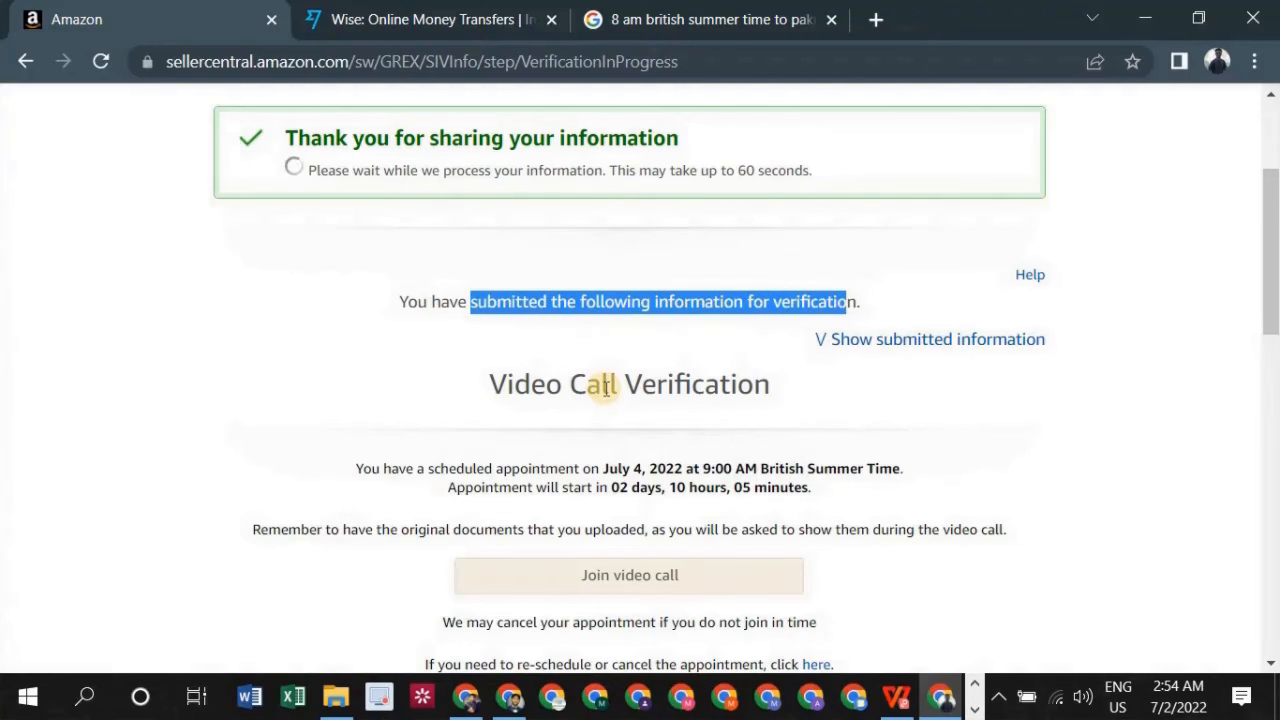
{"action": "scroll", "coordinate": [605, 388], "scroll_direction": "down", "scroll_amount": 1}
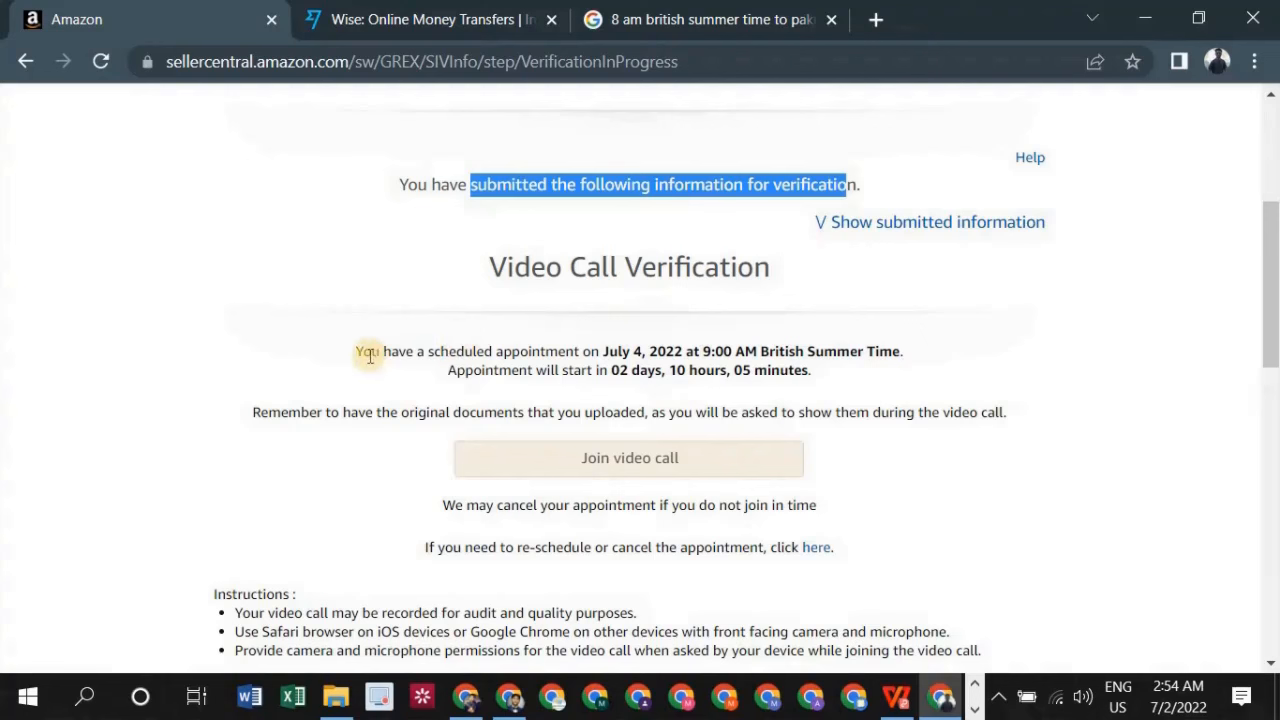
{"action": "left_click_drag", "start_coordinate": [357, 351], "coordinate": [448, 350]}
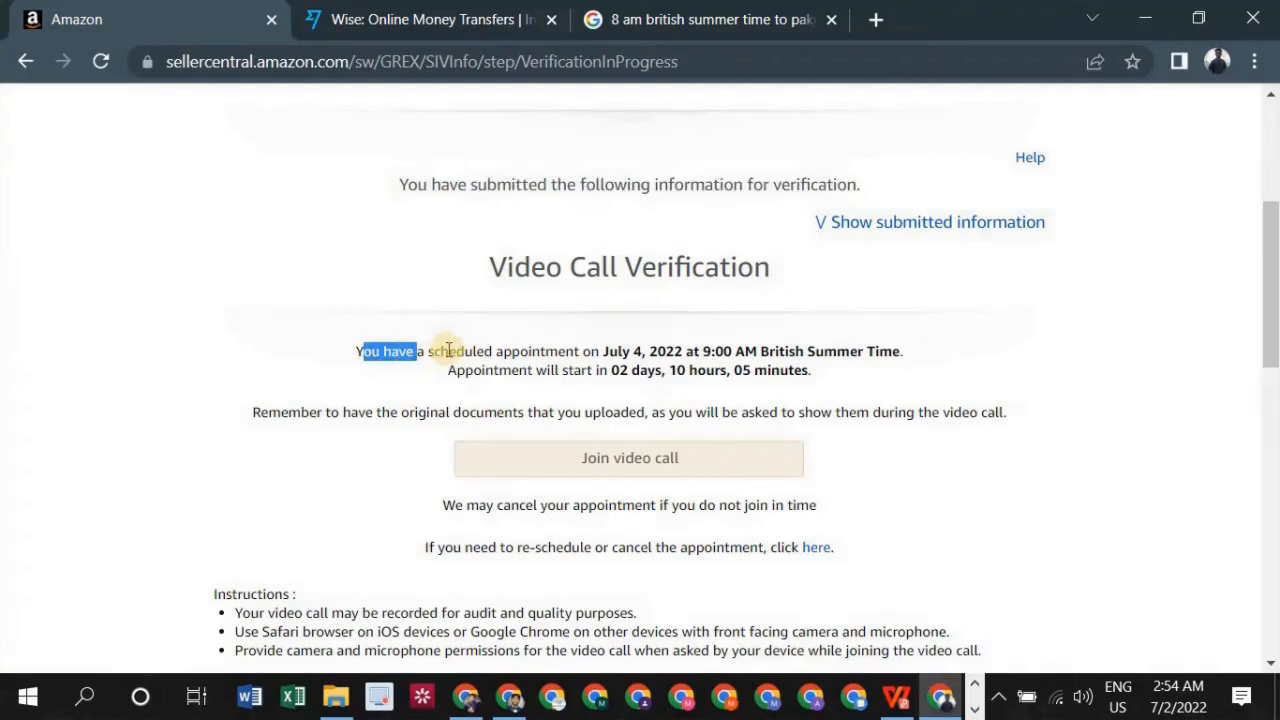
{"action": "left_click", "coordinate": [638, 350]}
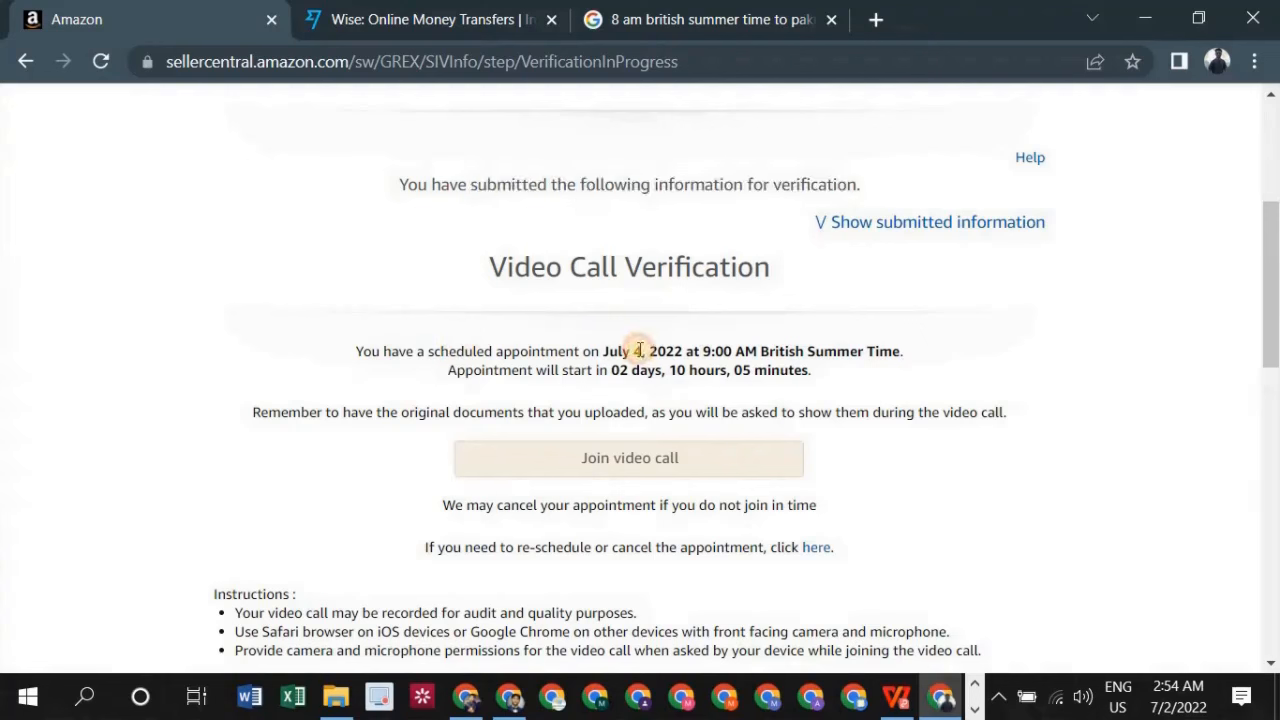
{"action": "left_click_drag", "start_coordinate": [606, 351], "coordinate": [905, 352]}
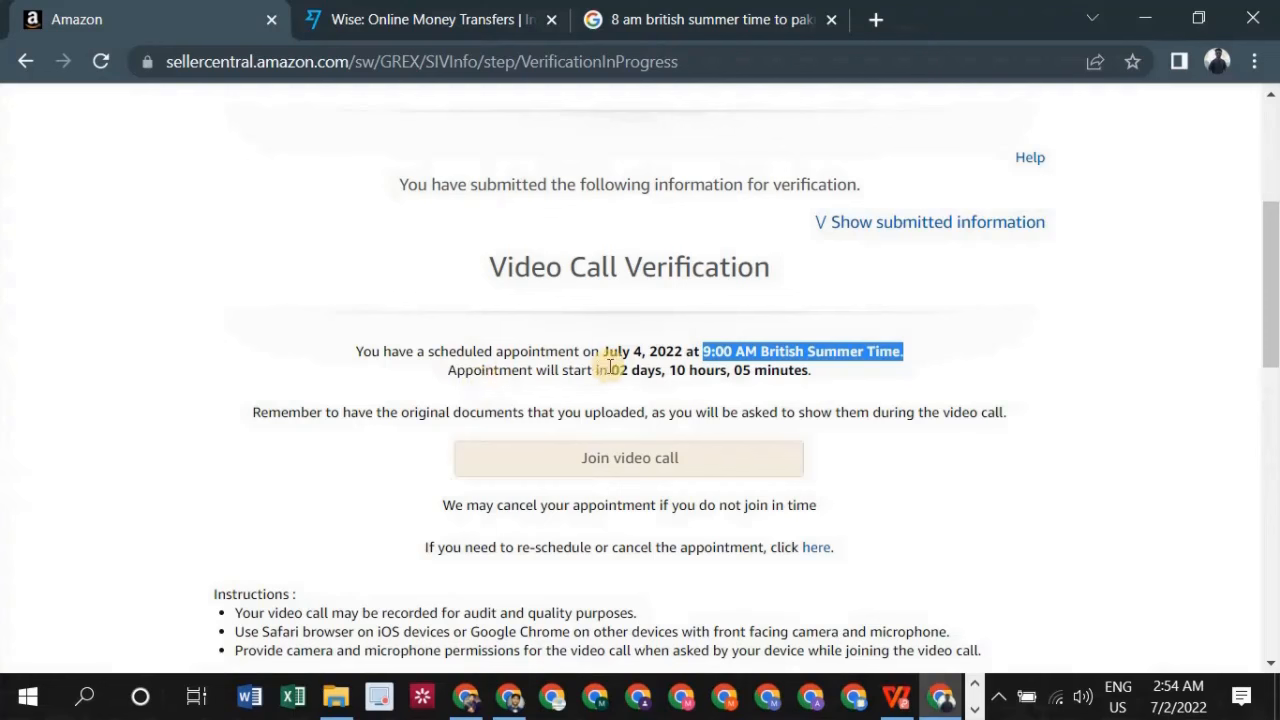
Step: Examine the countdown showing how long remains until the video call appointment starts
{"action": "left_click_drag", "start_coordinate": [607, 370], "coordinate": [744, 370]}
{"action": "left_click_drag", "start_coordinate": [755, 370], "coordinate": [808, 367]}
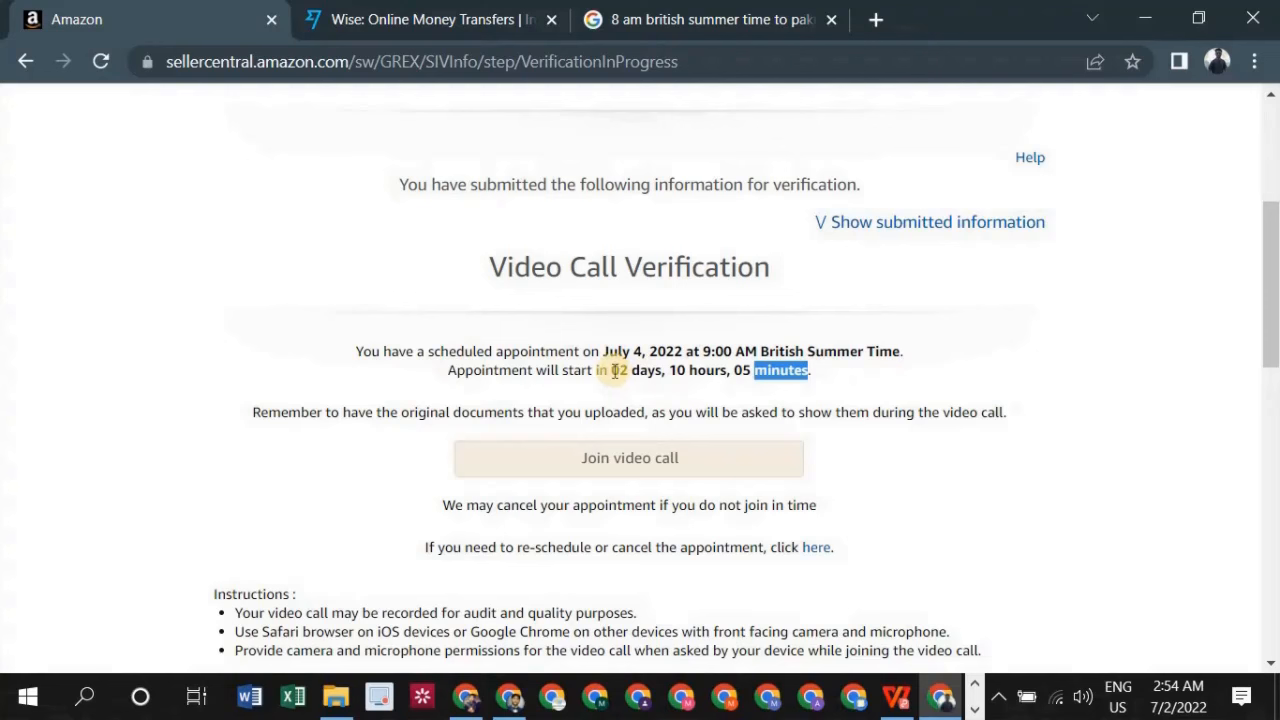
{"action": "left_click_drag", "start_coordinate": [612, 370], "coordinate": [812, 369]}
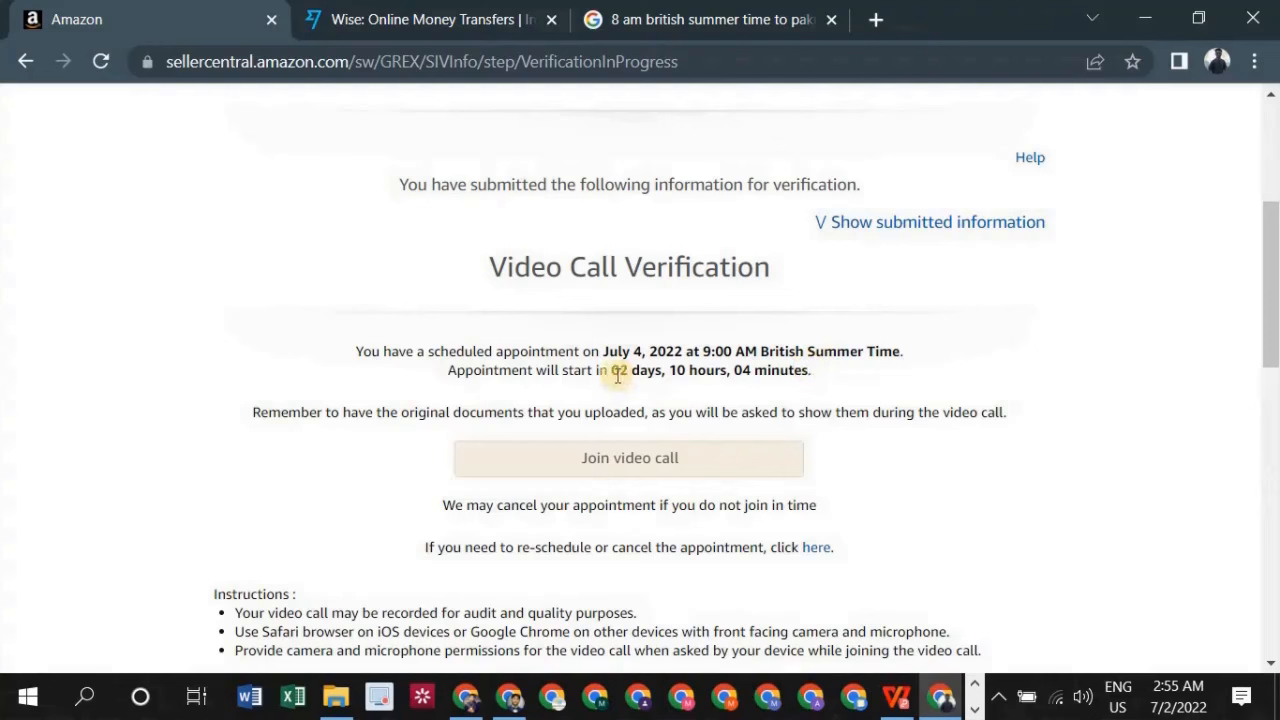
{"action": "left_click_drag", "start_coordinate": [617, 372], "coordinate": [810, 371]}
{"action": "left_click_drag", "start_coordinate": [610, 371], "coordinate": [656, 372]}
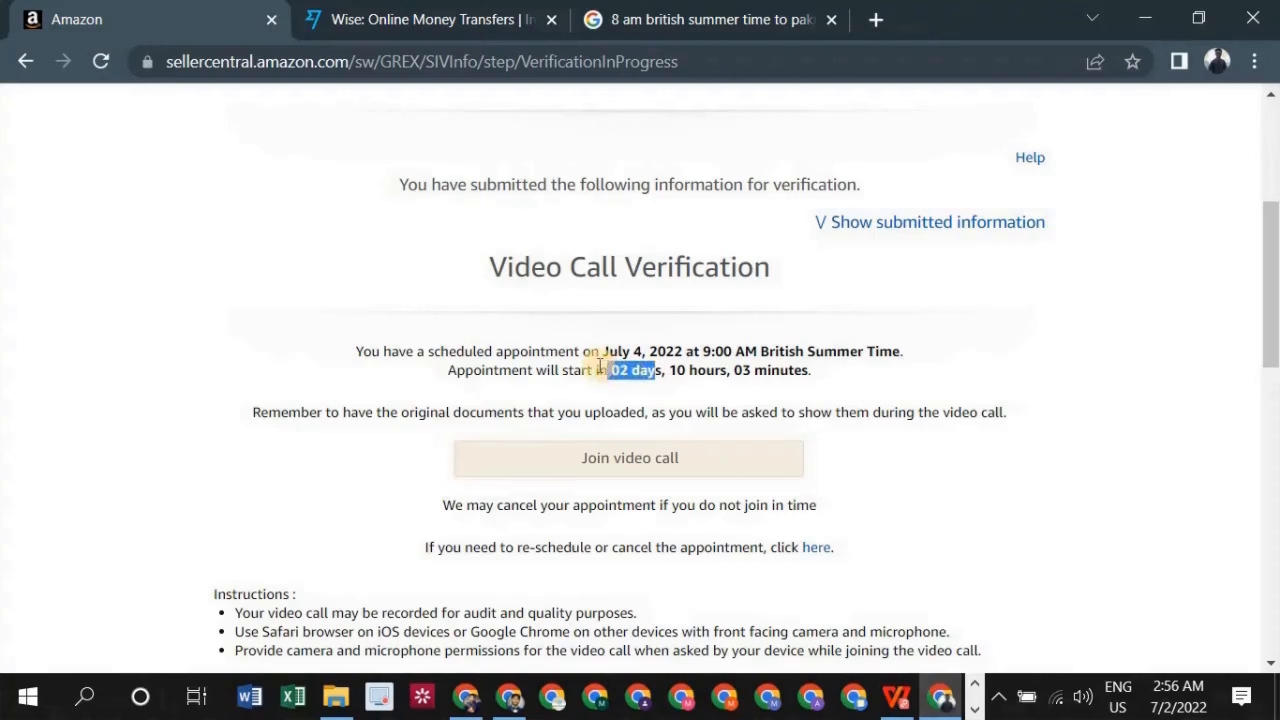
{"action": "left_click_drag", "start_coordinate": [735, 370], "coordinate": [780, 371]}
{"action": "left_click", "coordinate": [768, 371]}
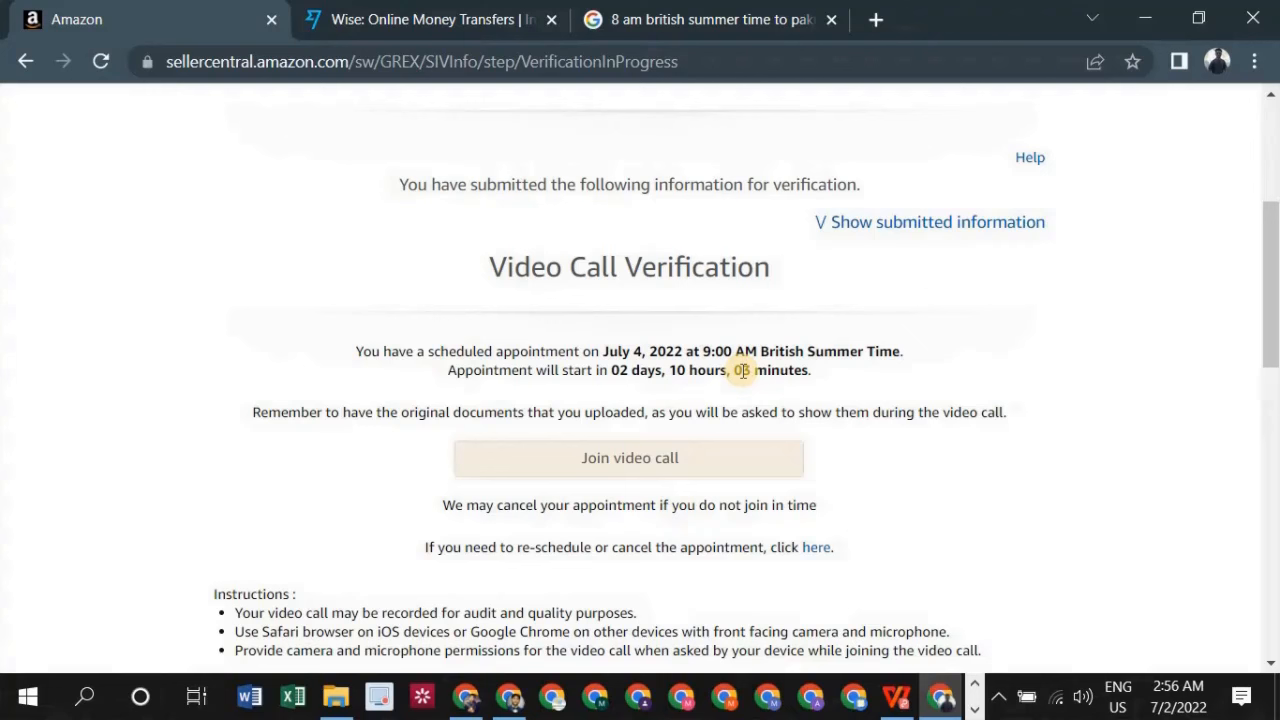
Step: Check the registration progress on the Identity Verification page and try to join the video call
{"action": "scroll", "coordinate": [223, 480], "scroll_direction": "up", "scroll_amount": 4}
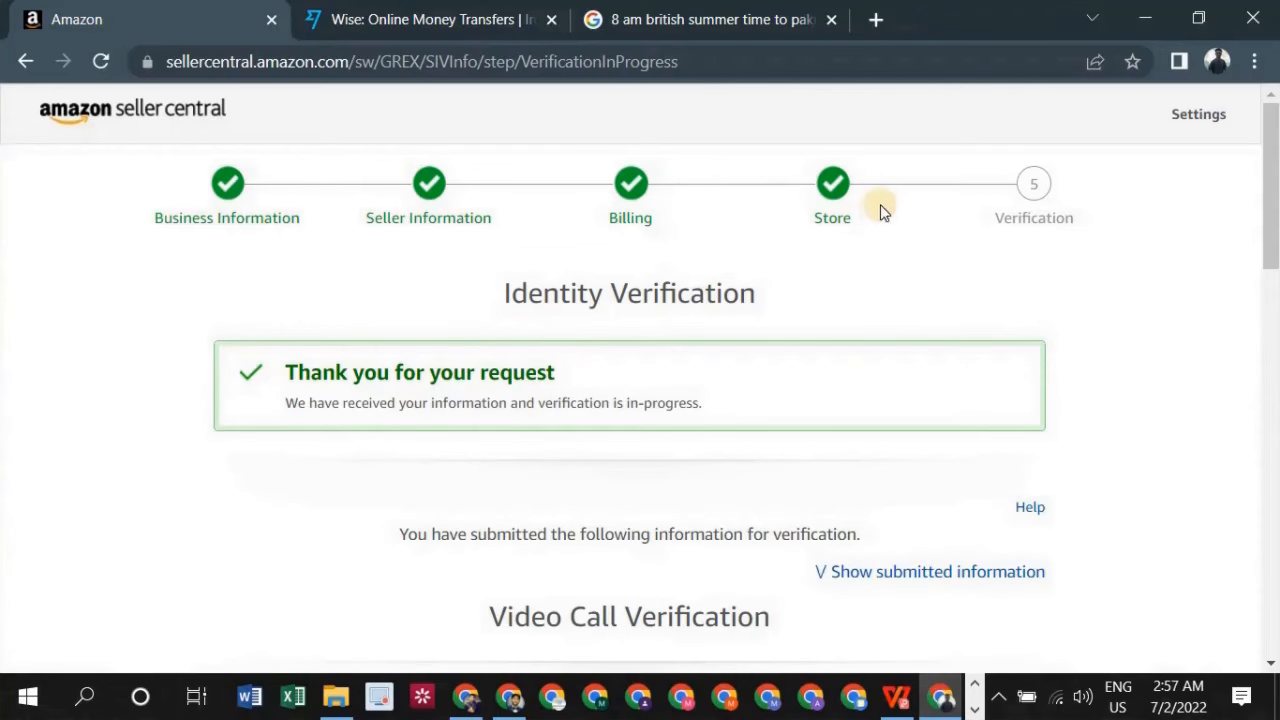
{"action": "scroll", "coordinate": [820, 329], "scroll_direction": "down", "scroll_amount": 5}
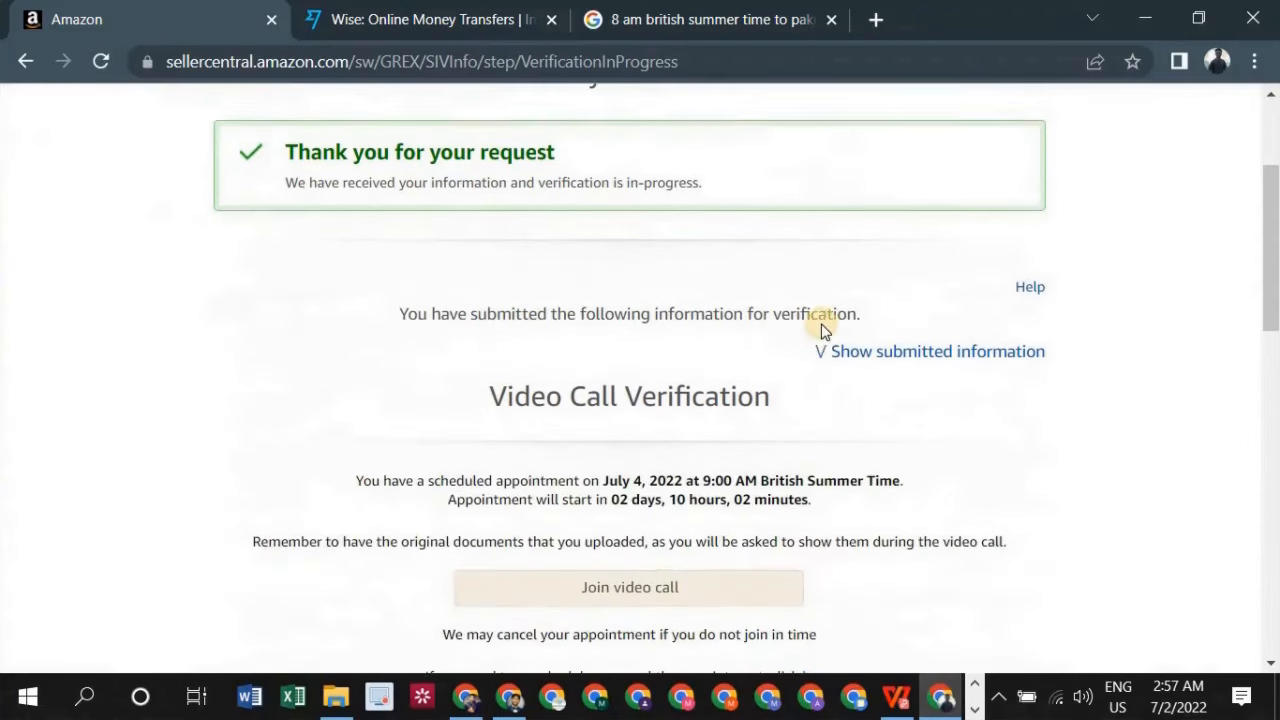
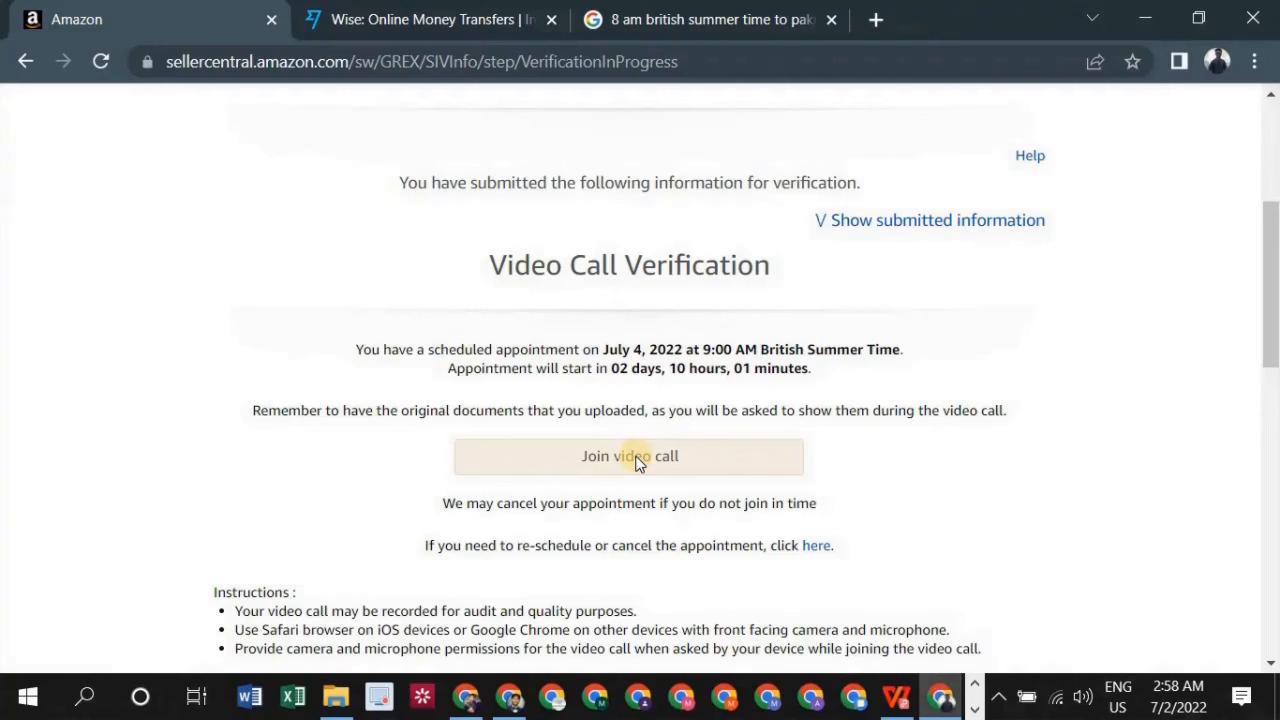
{"action": "left_click", "coordinate": [637, 460]}
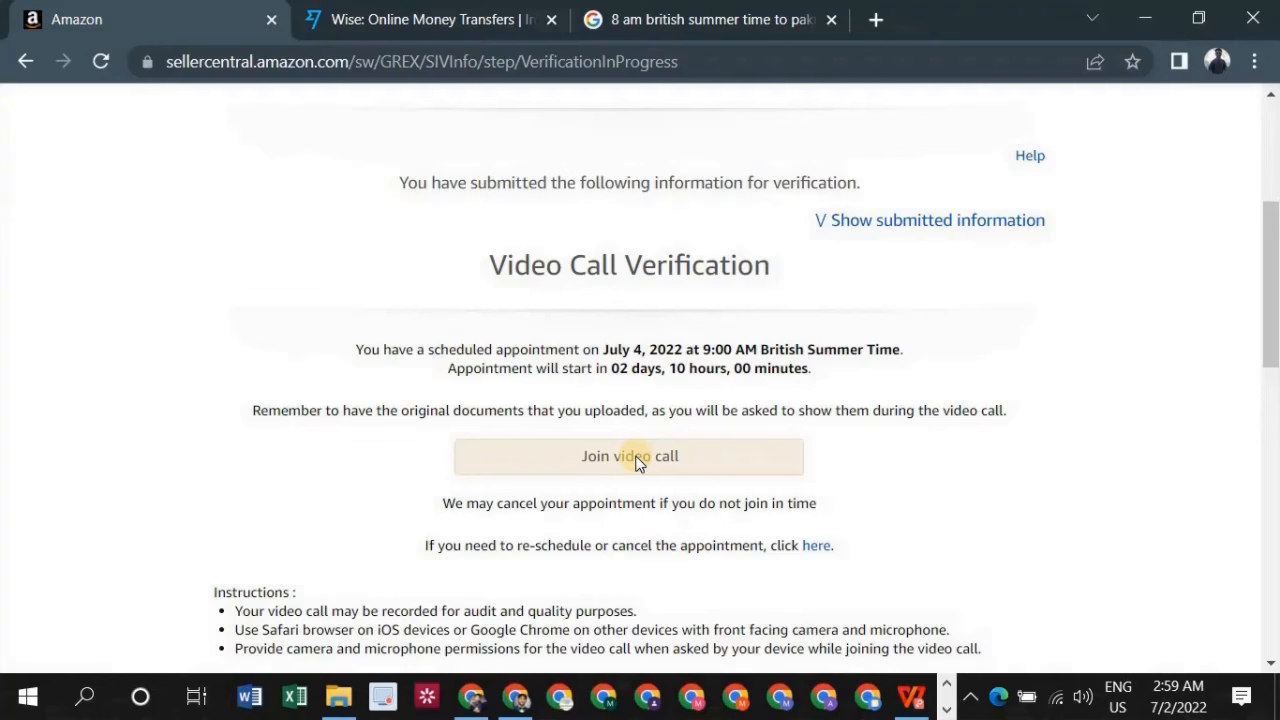
{"action": "left_click", "coordinate": [637, 460]}
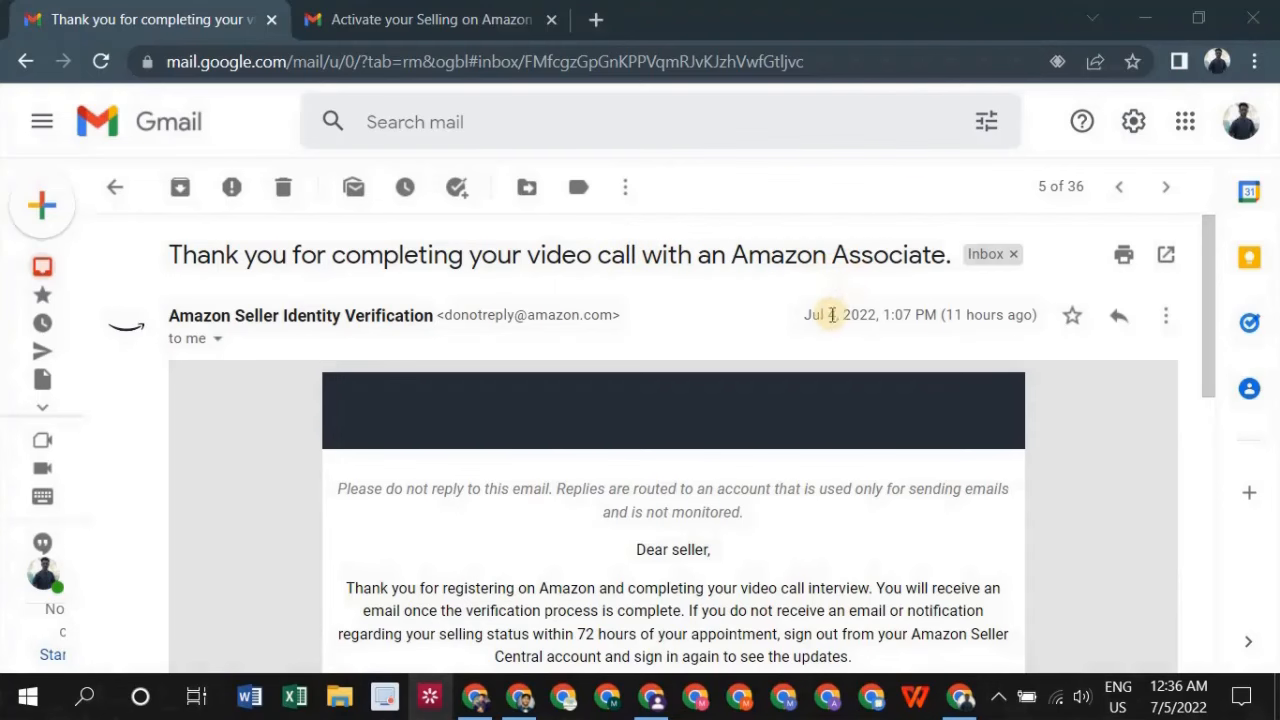
{"action": "scroll", "coordinate": [790, 345], "scroll_direction": "down", "scroll_amount": 1}
{"action": "scroll", "coordinate": [790, 345], "scroll_direction": "down", "scroll_amount": 3}
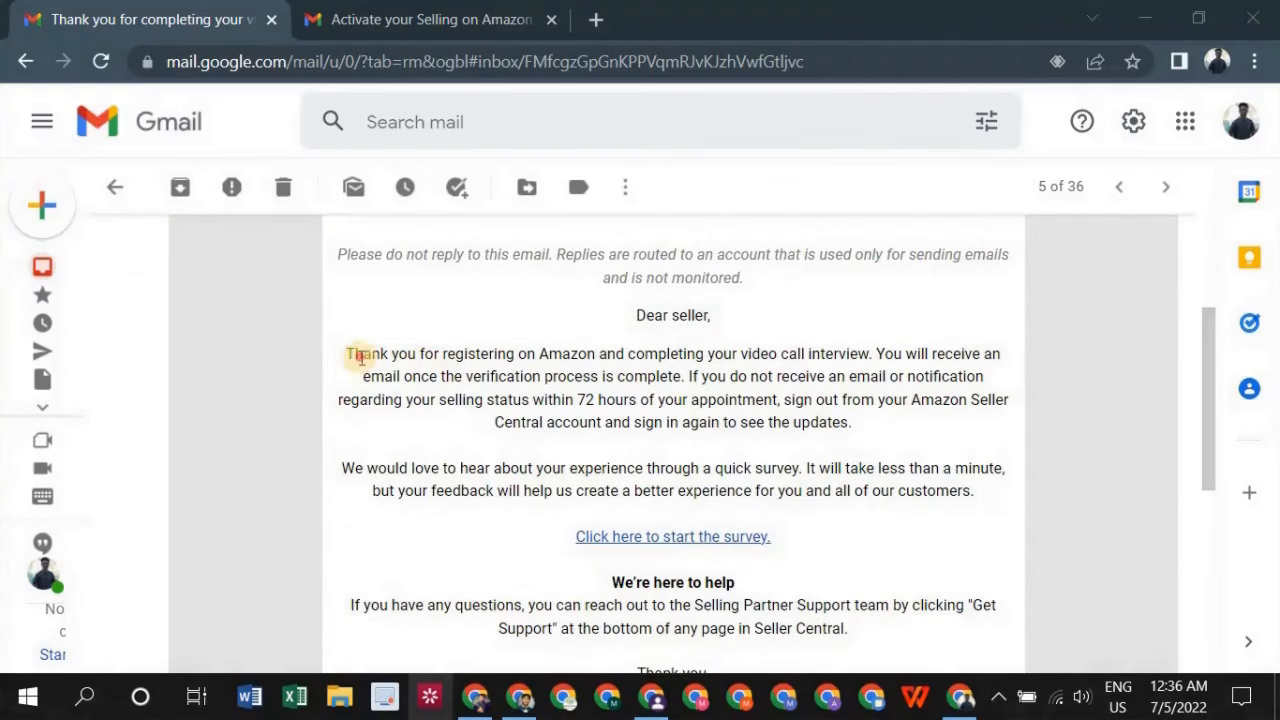
{"action": "left_click_drag", "start_coordinate": [350, 354], "coordinate": [597, 355]}
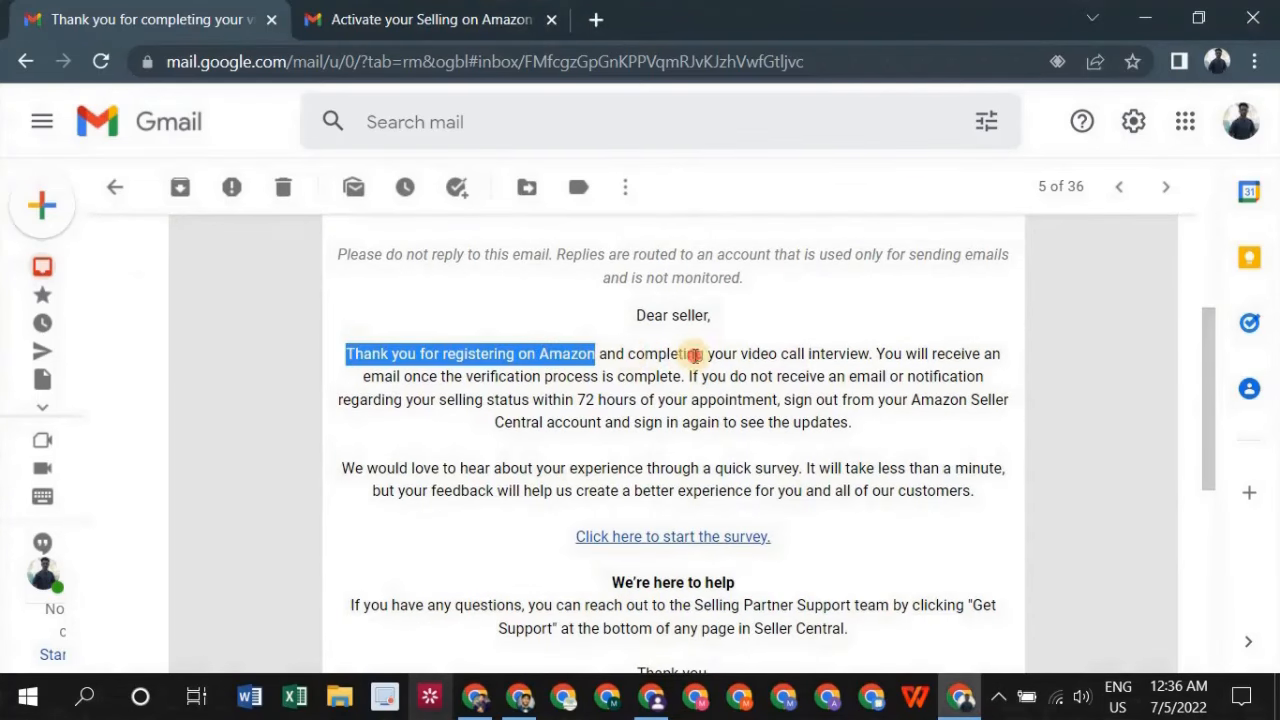
{"action": "mouse_move", "coordinate": [683, 354]}
{"action": "left_mouse_down"}
{"action": "mouse_move", "coordinate": [882, 356]}
{"action": "mouse_move", "coordinate": [872, 392]}
{"action": "mouse_move", "coordinate": [690, 377]}
{"action": "left_mouse_up"}
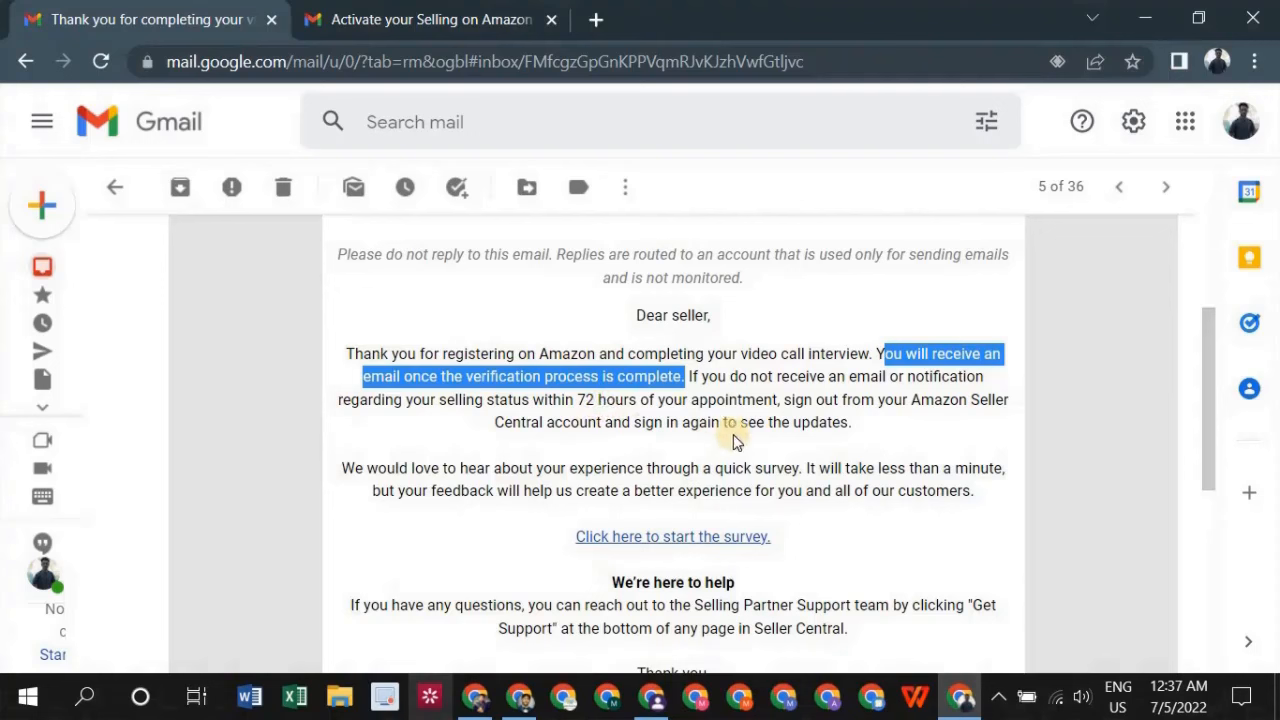
{"action": "left_click_drag", "start_coordinate": [567, 400], "coordinate": [606, 396]}
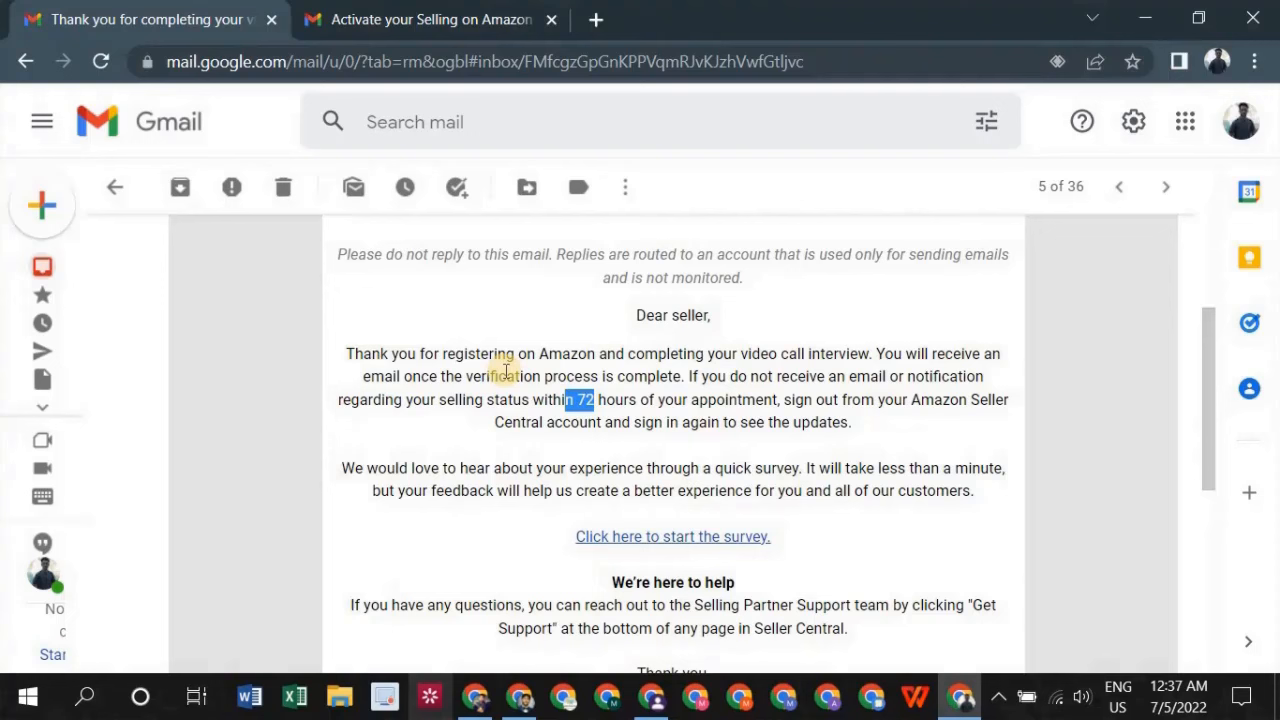
{"action": "left_click", "coordinate": [586, 399]}
{"action": "left_click_drag", "start_coordinate": [577, 400], "coordinate": [592, 399]}
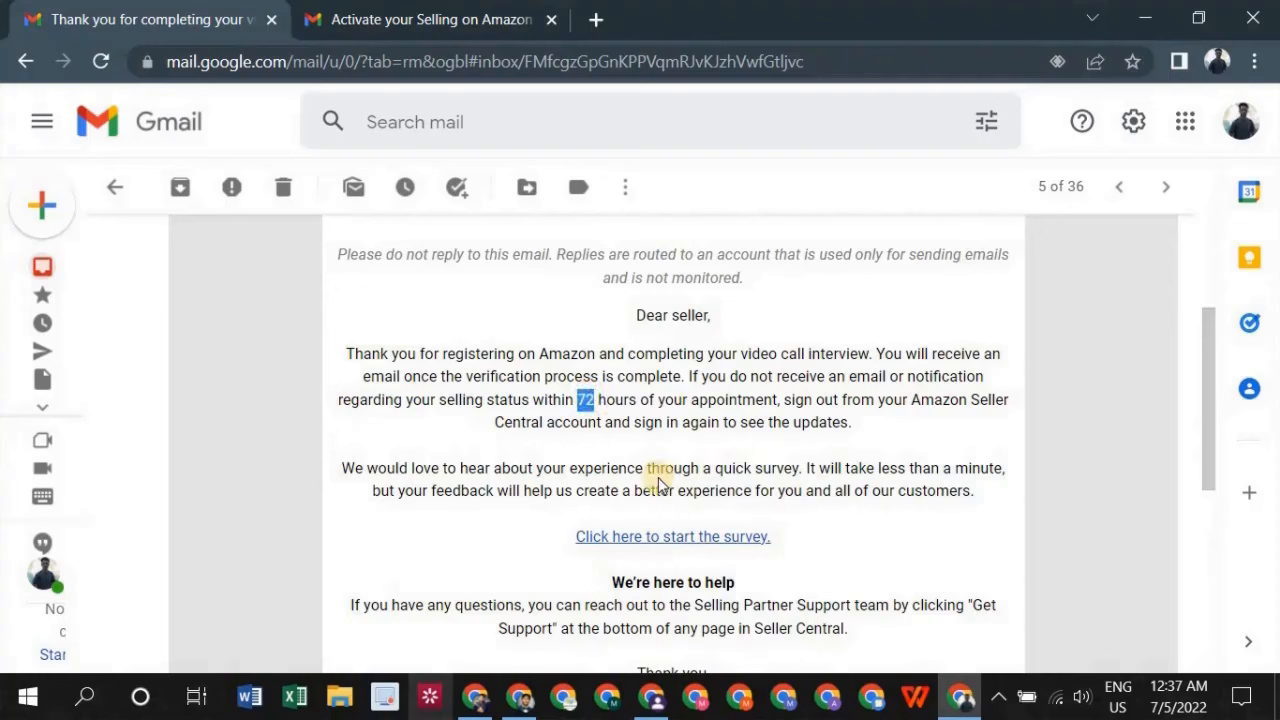
Step: Look over the rest of the video call thank-you email and check the time it was received
{"action": "scroll", "coordinate": [766, 457], "scroll_direction": "up", "scroll_amount": 2}
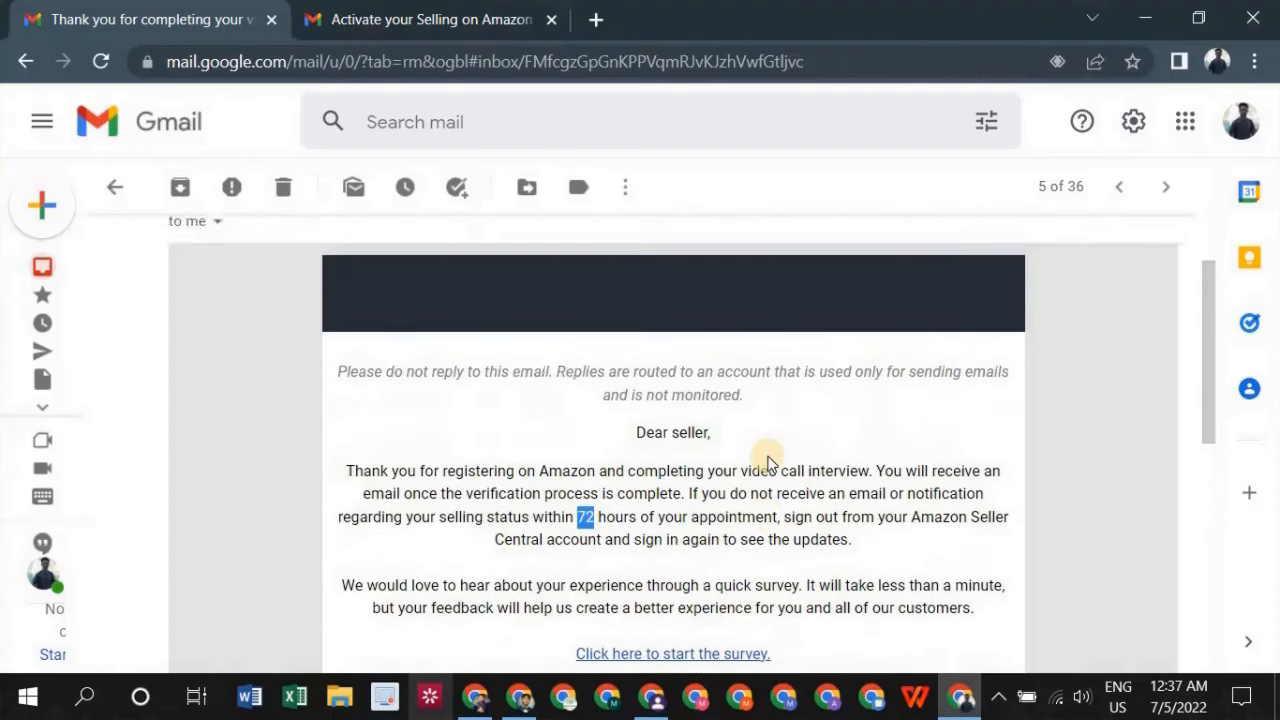
{"action": "scroll", "coordinate": [766, 452], "scroll_direction": "down", "scroll_amount": 5}
{"action": "scroll", "coordinate": [766, 480], "scroll_direction": "up", "scroll_amount": 5}
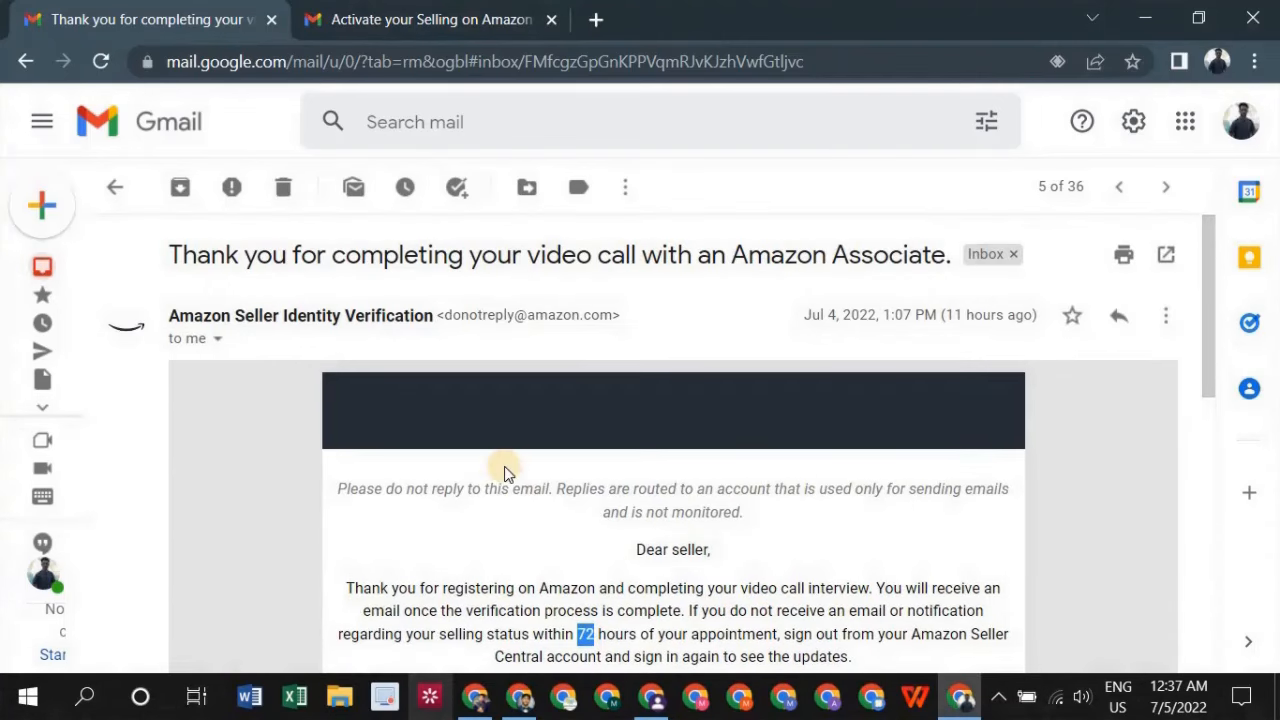
{"action": "scroll", "coordinate": [846, 463], "scroll_direction": "down", "scroll_amount": 1}
{"action": "scroll", "coordinate": [986, 371], "scroll_direction": "up", "scroll_amount": 1}
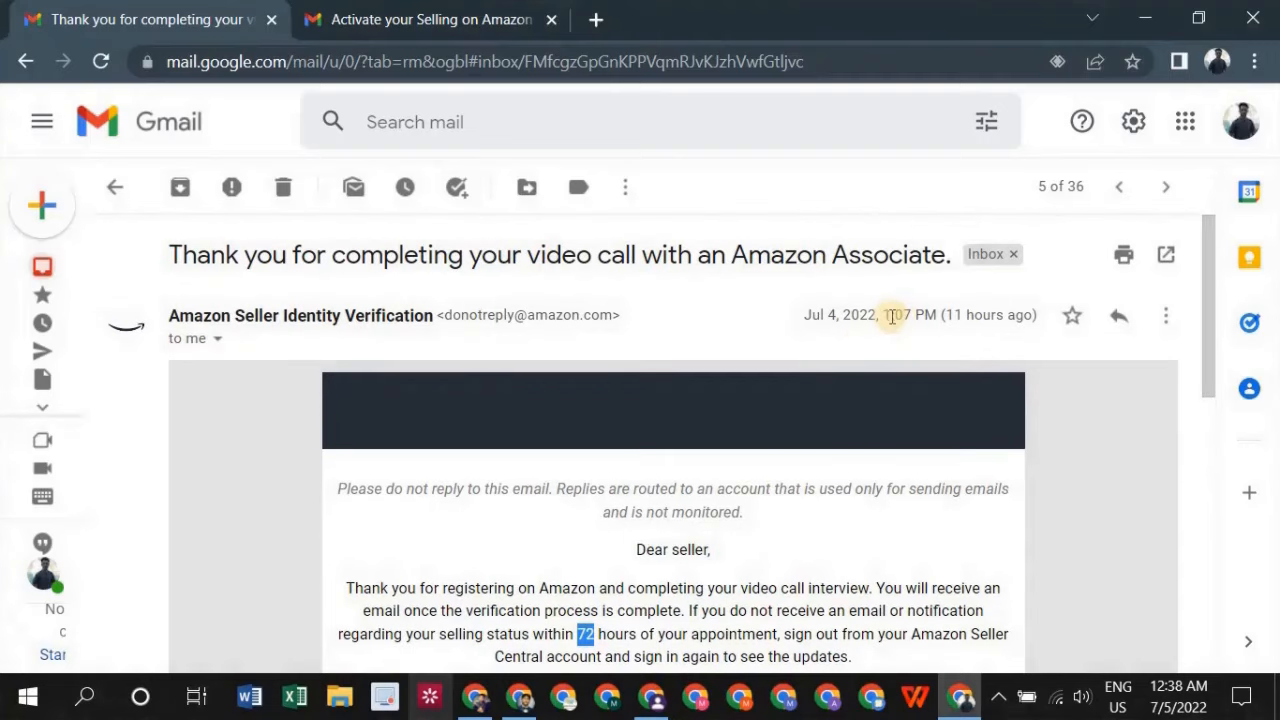
{"action": "left_click_drag", "start_coordinate": [892, 312], "coordinate": [911, 311]}
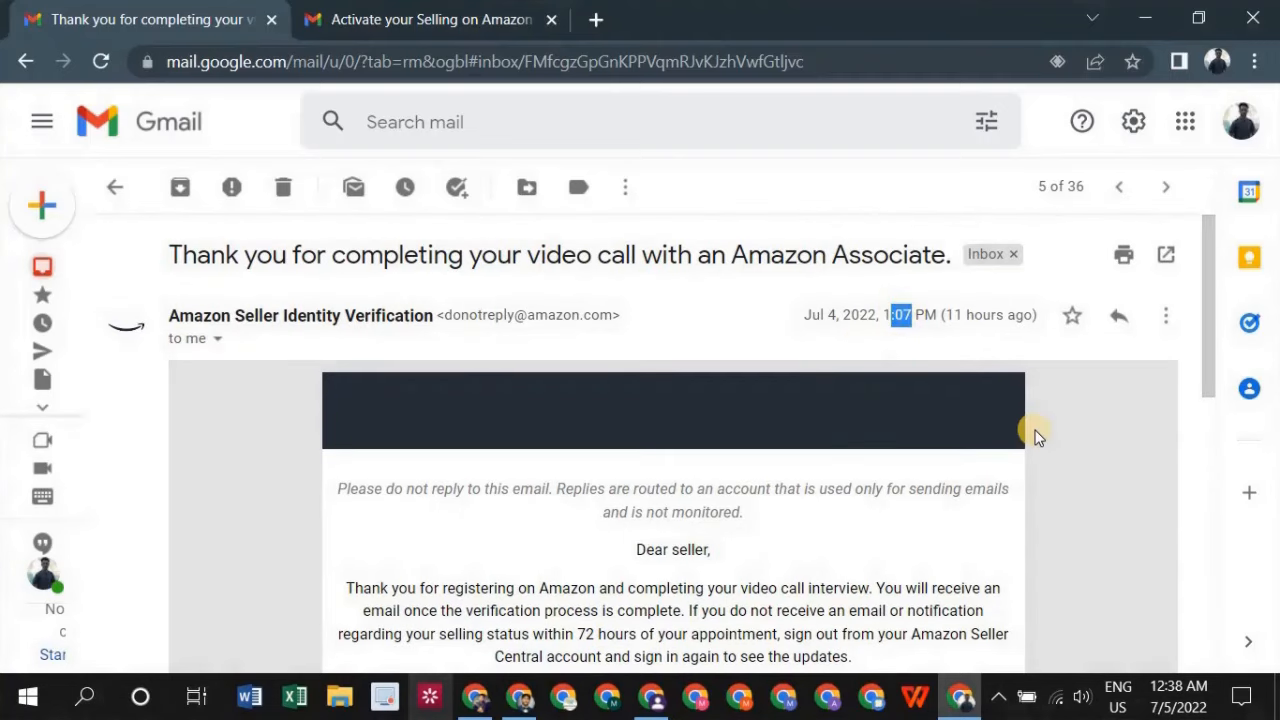
{"action": "left_click", "coordinate": [737, 223]}
Step: Switch to the "Activate your Selling on Amazon account!" email and check its received time and identity verification message
{"action": "left_click", "coordinate": [460, 19]}
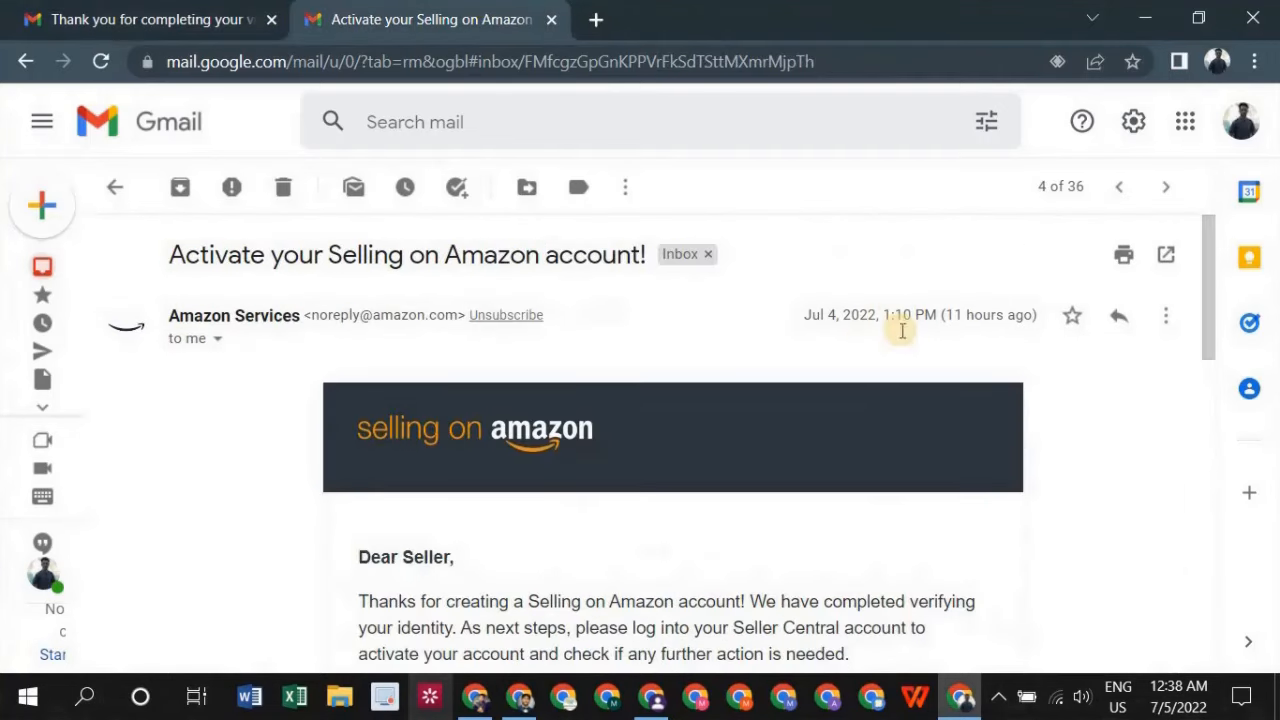
{"action": "left_click_drag", "start_coordinate": [882, 321], "coordinate": [911, 318]}
{"action": "scroll", "coordinate": [566, 371], "scroll_direction": "down", "scroll_amount": 3}
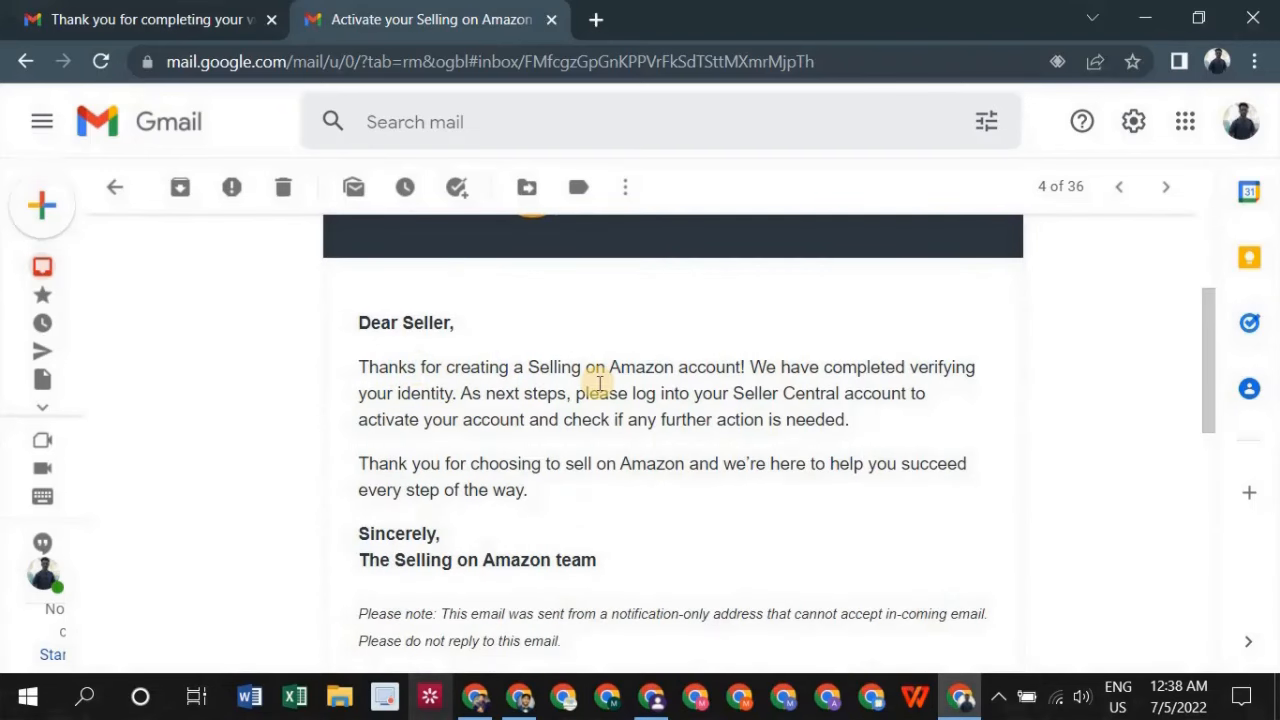
{"action": "left_click_drag", "start_coordinate": [750, 367], "coordinate": [814, 423]}
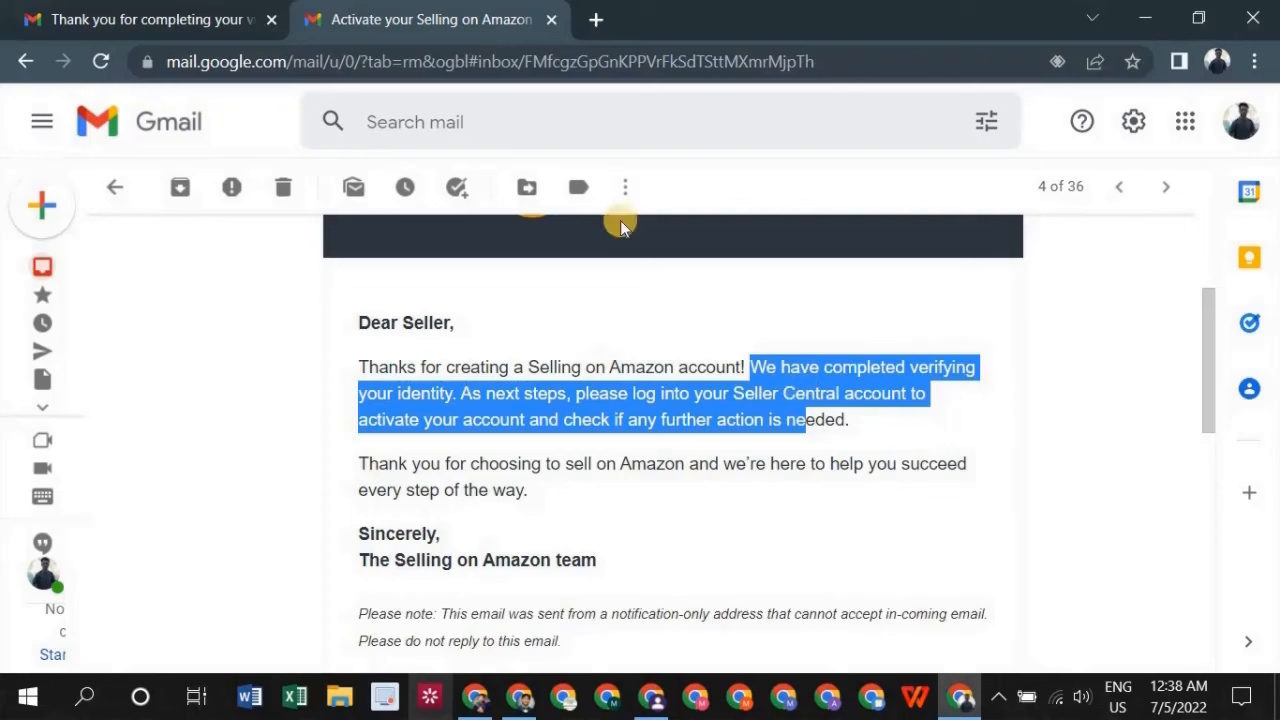
Step: Open sellercentral.amazon.co.uk in a new tab and close both Gmail tabs
{"action": "left_click", "coordinate": [596, 19]}
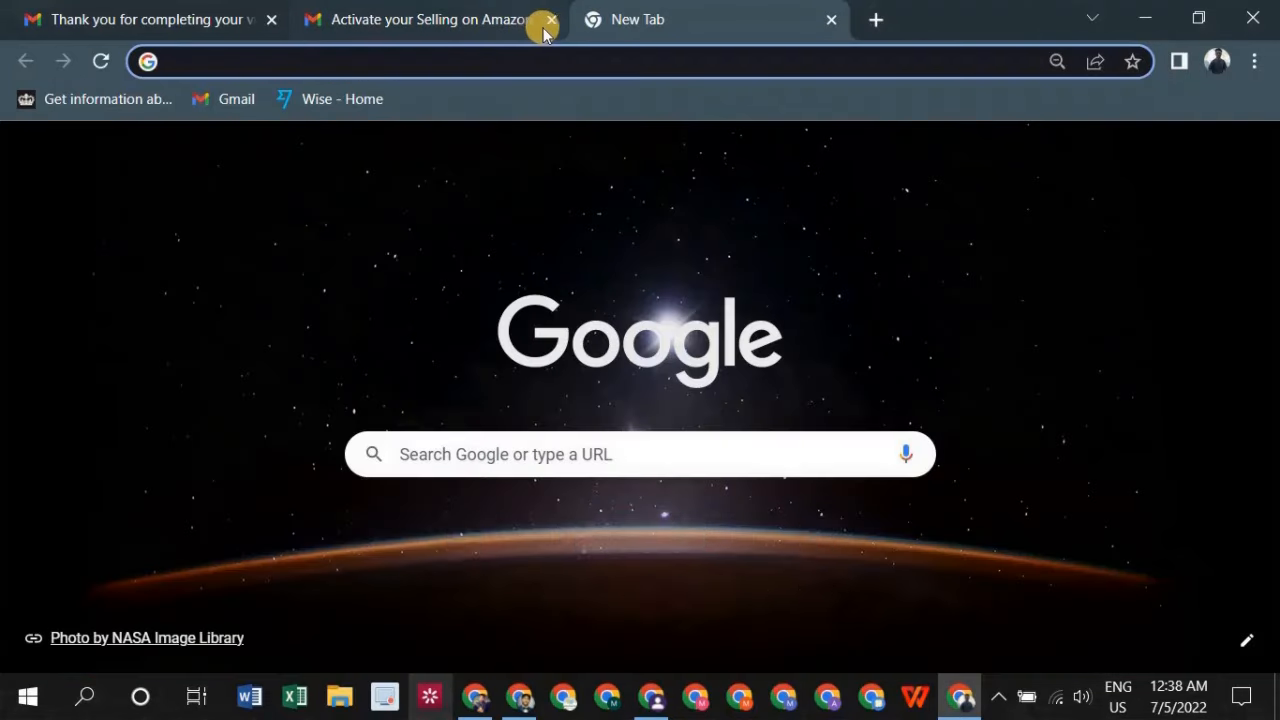
{"action": "type", "text": "se"}
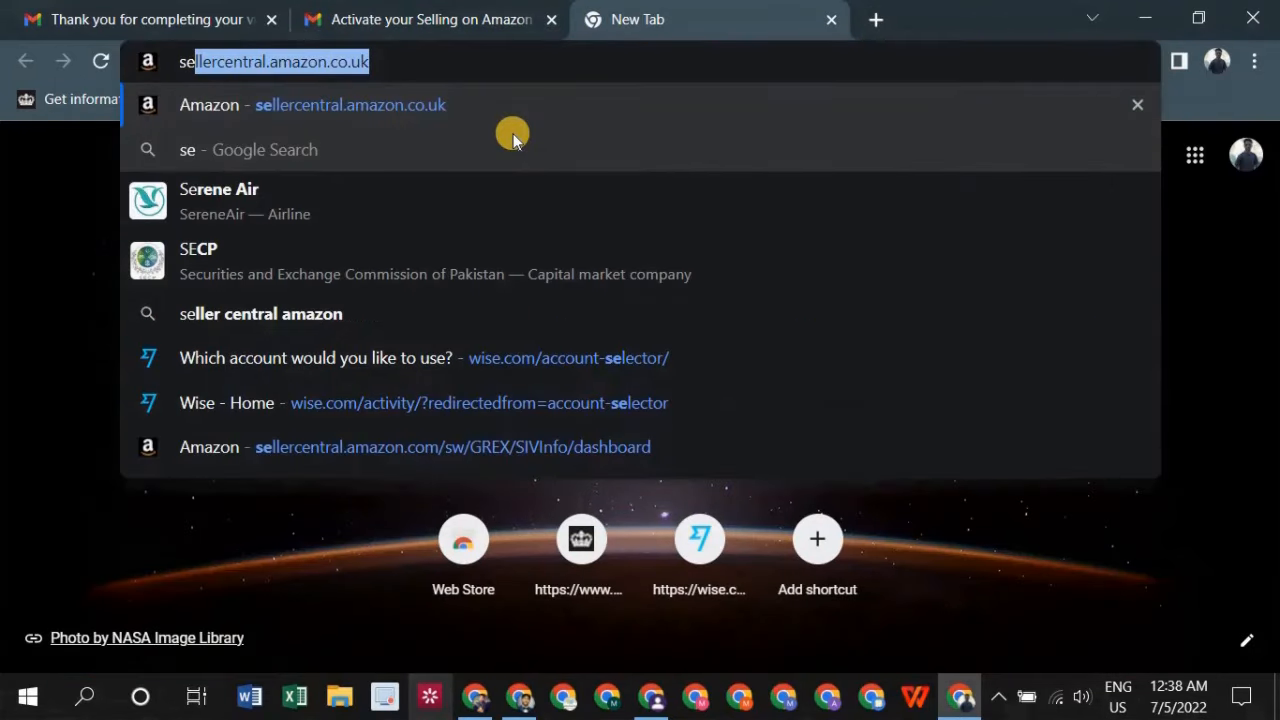
{"action": "key", "text": "Return"}
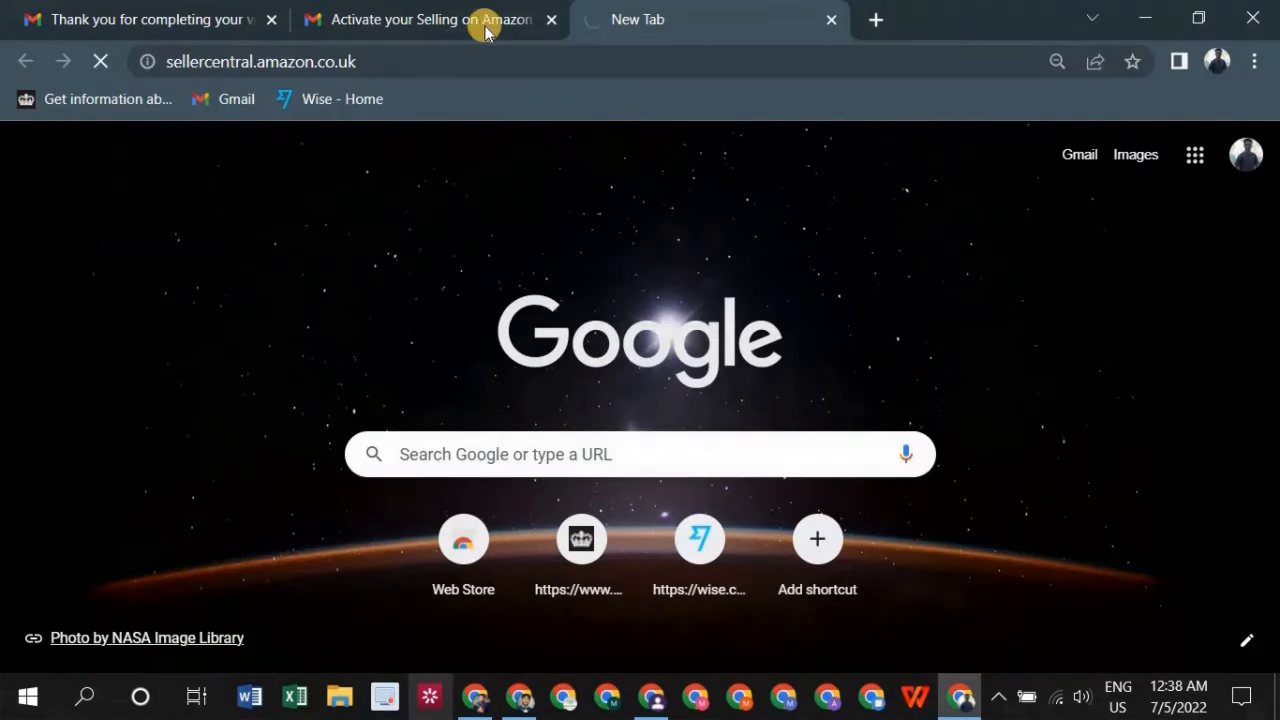
{"action": "left_click", "coordinate": [551, 19]}
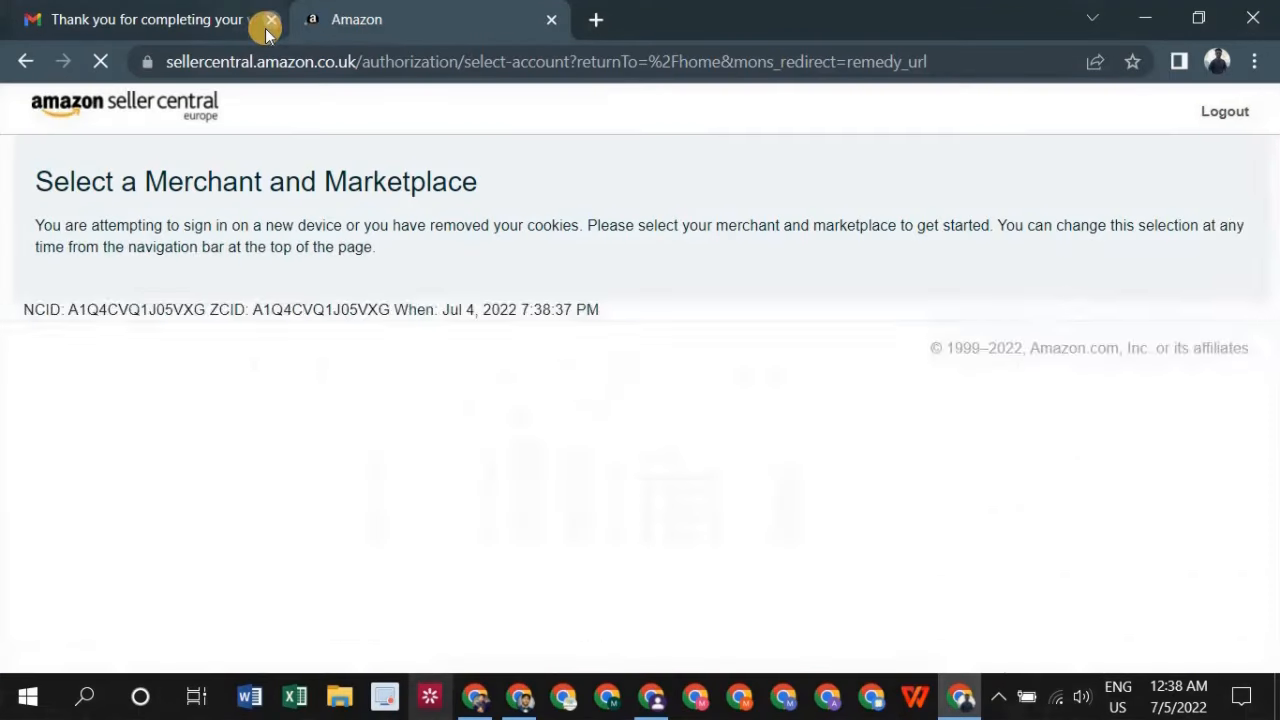
{"action": "left_click", "coordinate": [271, 20]}
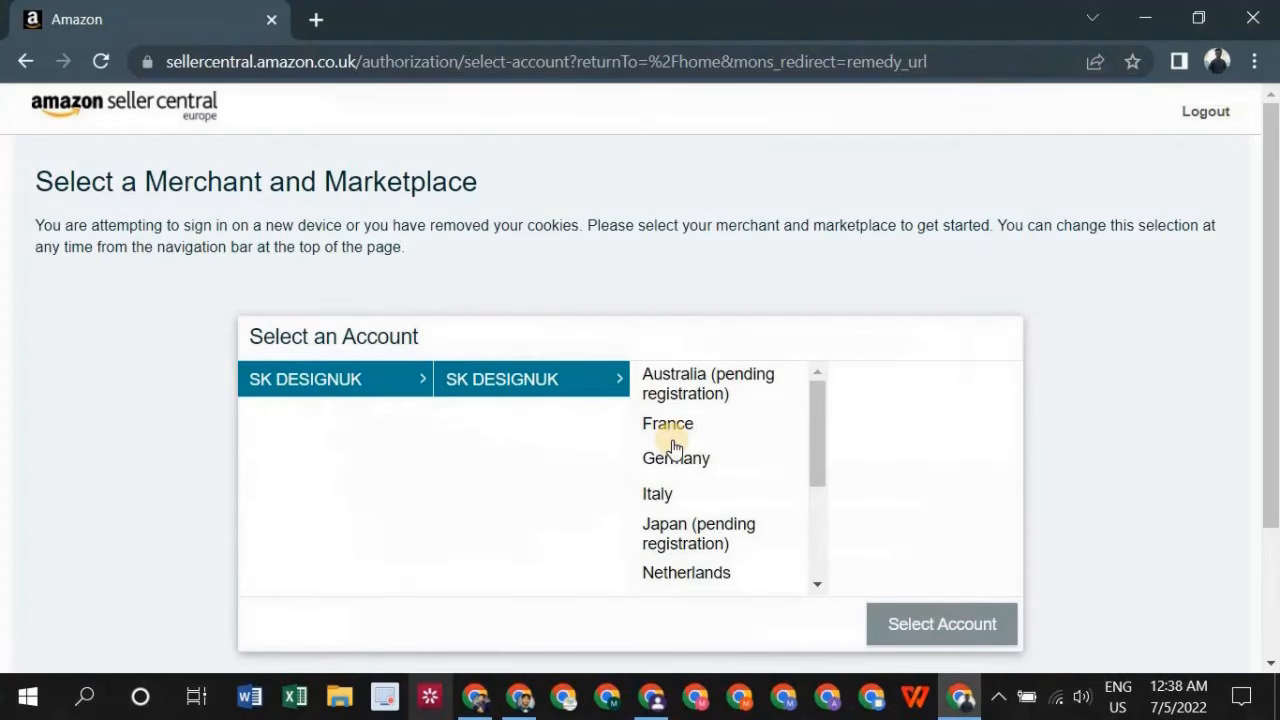
Step: Select the United Kingdom marketplace for the seller account and open its credit card information
{"action": "scroll", "coordinate": [686, 480], "scroll_direction": "down", "scroll_amount": 3}
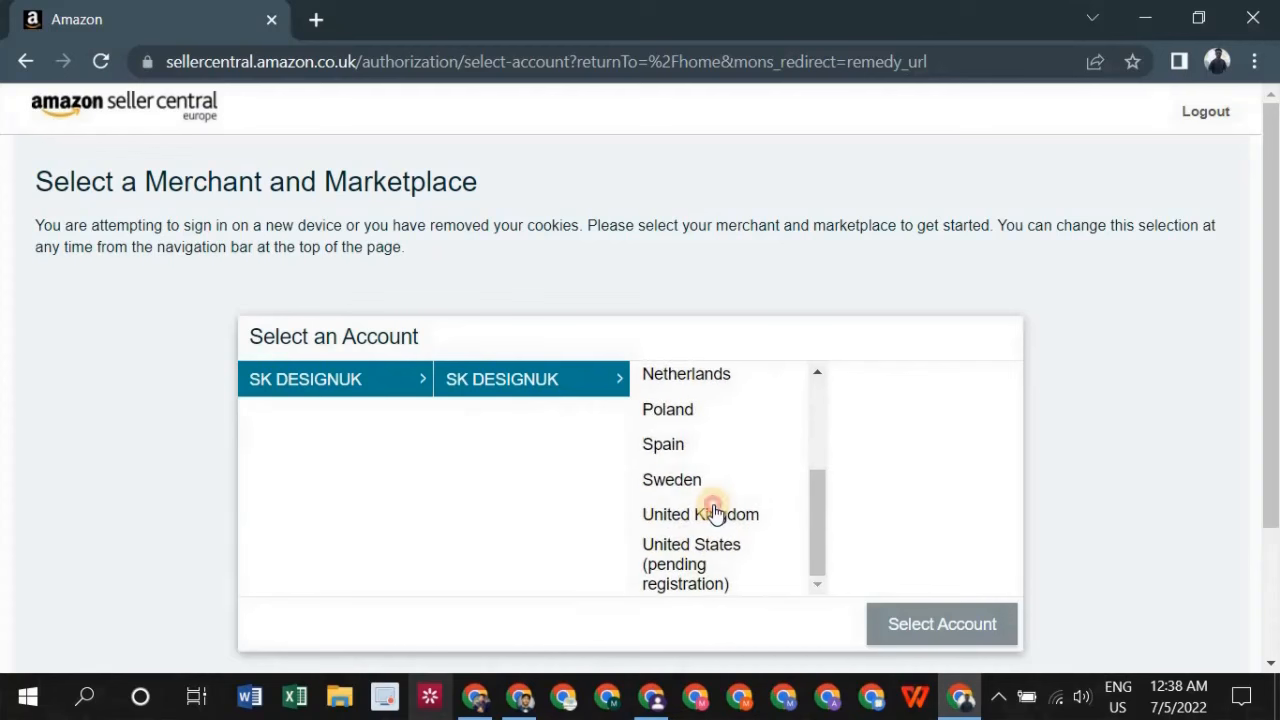
{"action": "left_click", "coordinate": [714, 516]}
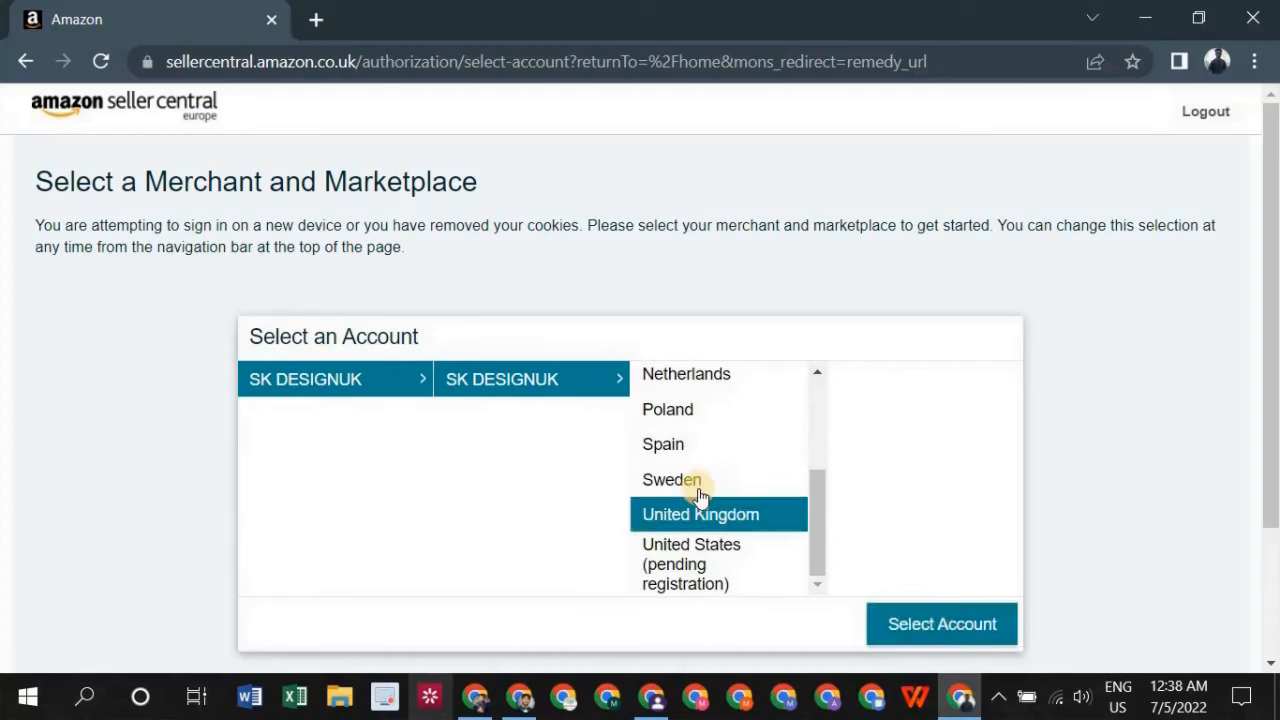
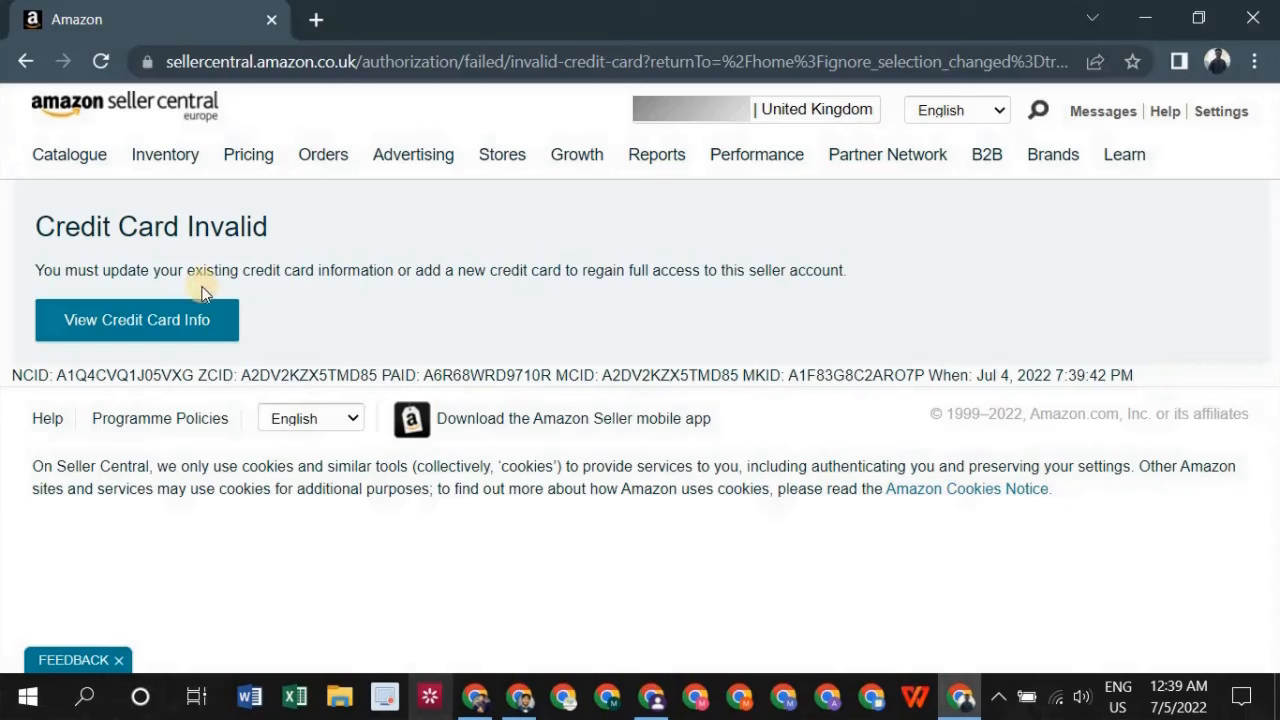
{"action": "left_click", "coordinate": [148, 322]}
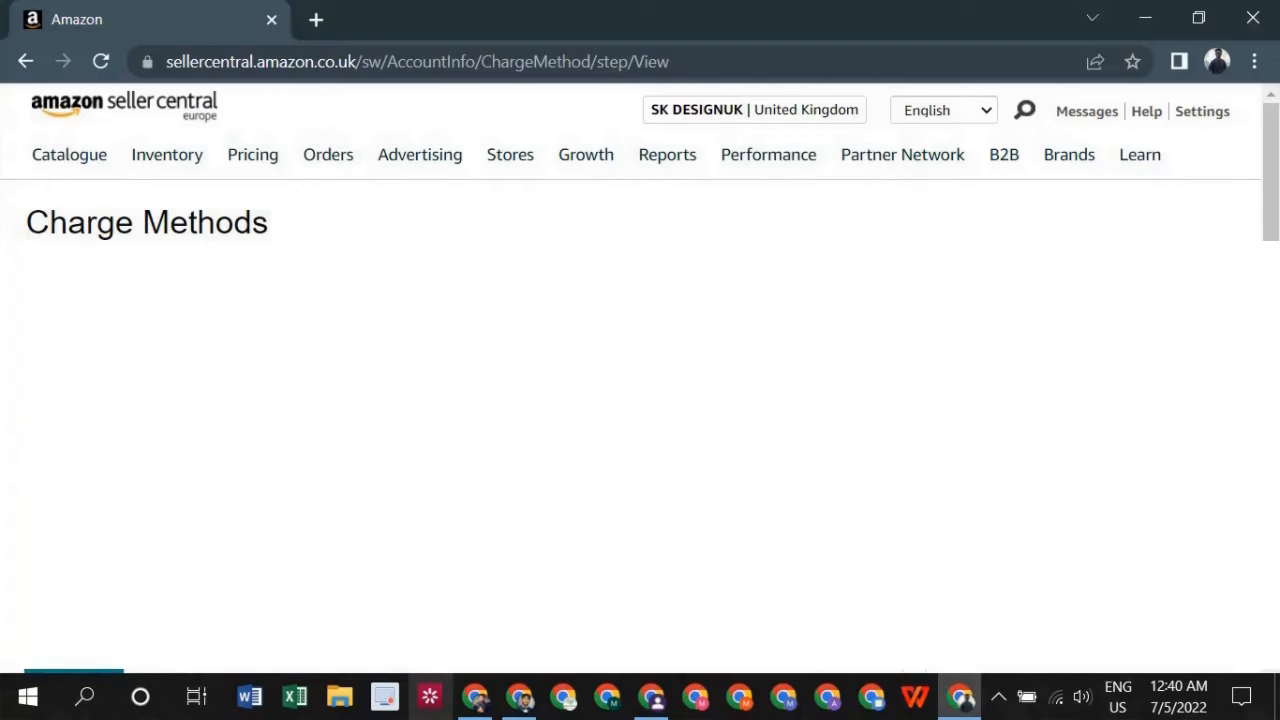
Step: Start verification of the Visa credit card on the Charge Methods page, selecting the Amazon.co.uk marketplace
{"action": "scroll", "coordinate": [640, 376], "scroll_direction": "down", "scroll_amount": 3}
{"action": "scroll", "coordinate": [232, 280], "scroll_direction": "up", "scroll_amount": 1}
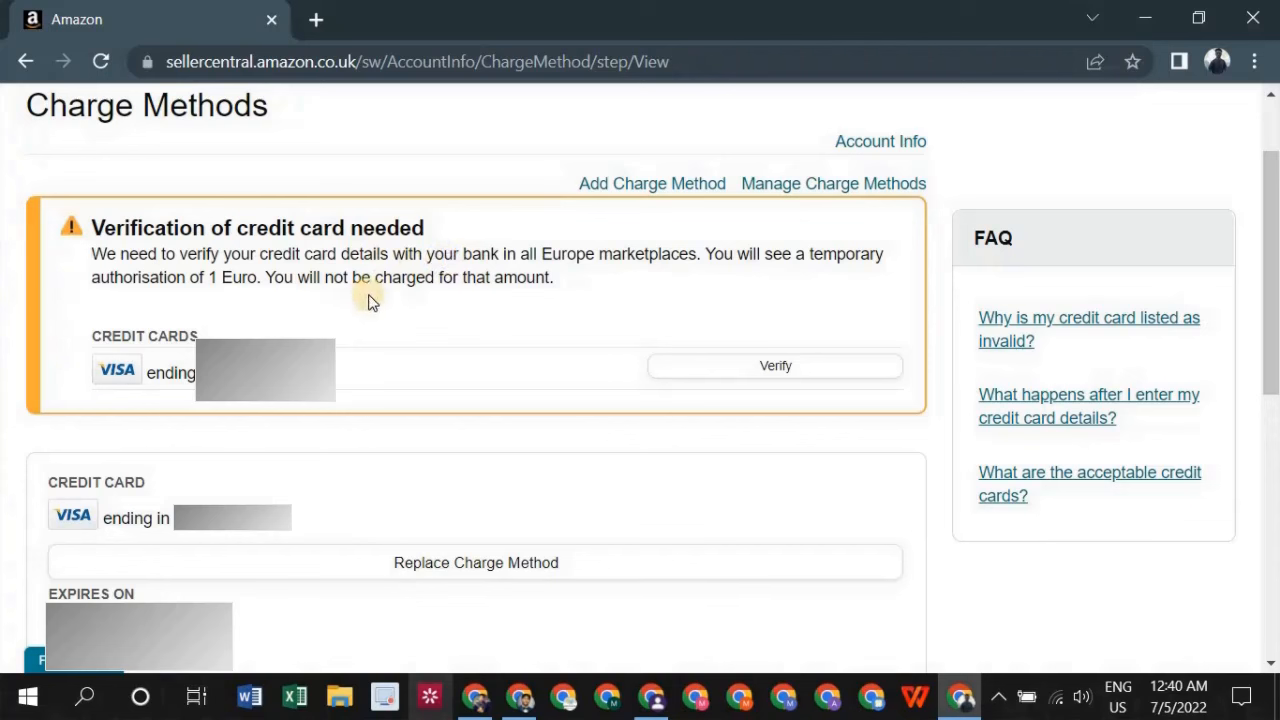
{"action": "left_click", "coordinate": [668, 360]}
{"action": "scroll", "coordinate": [640, 370], "scroll_direction": "down", "scroll_amount": 3}
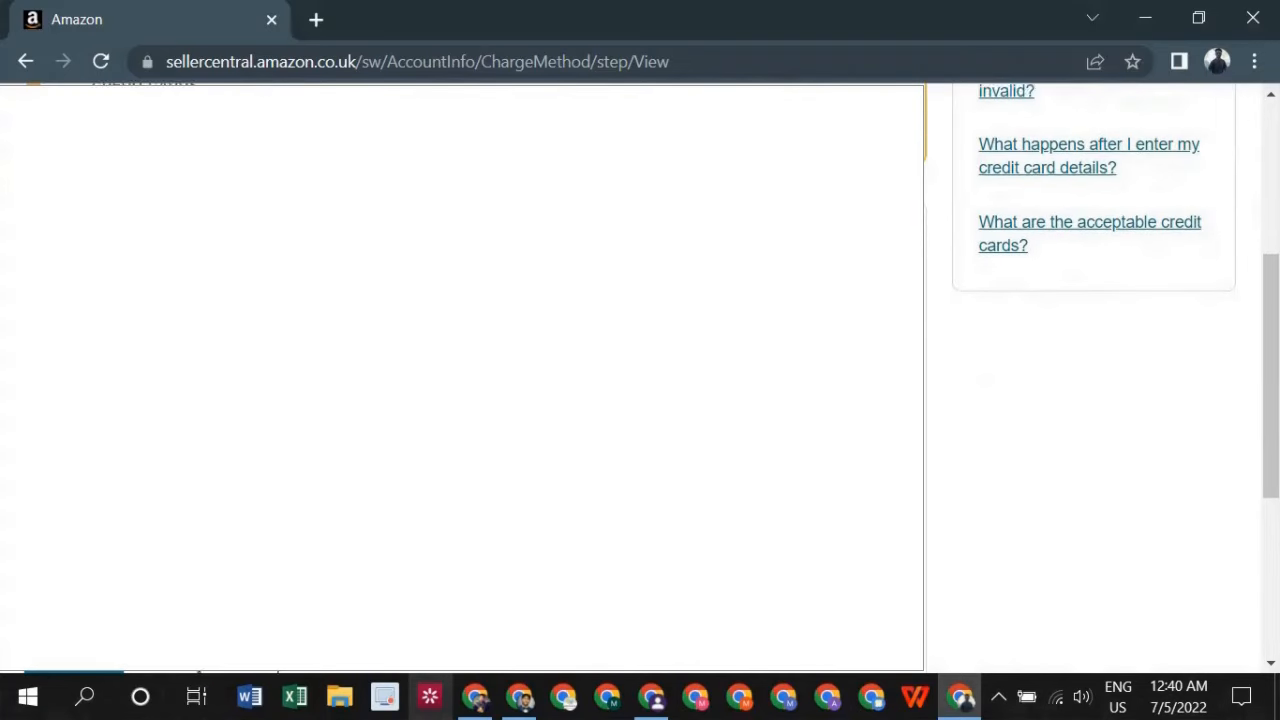
{"action": "scroll", "coordinate": [730, 453], "scroll_direction": "up", "scroll_amount": 6}
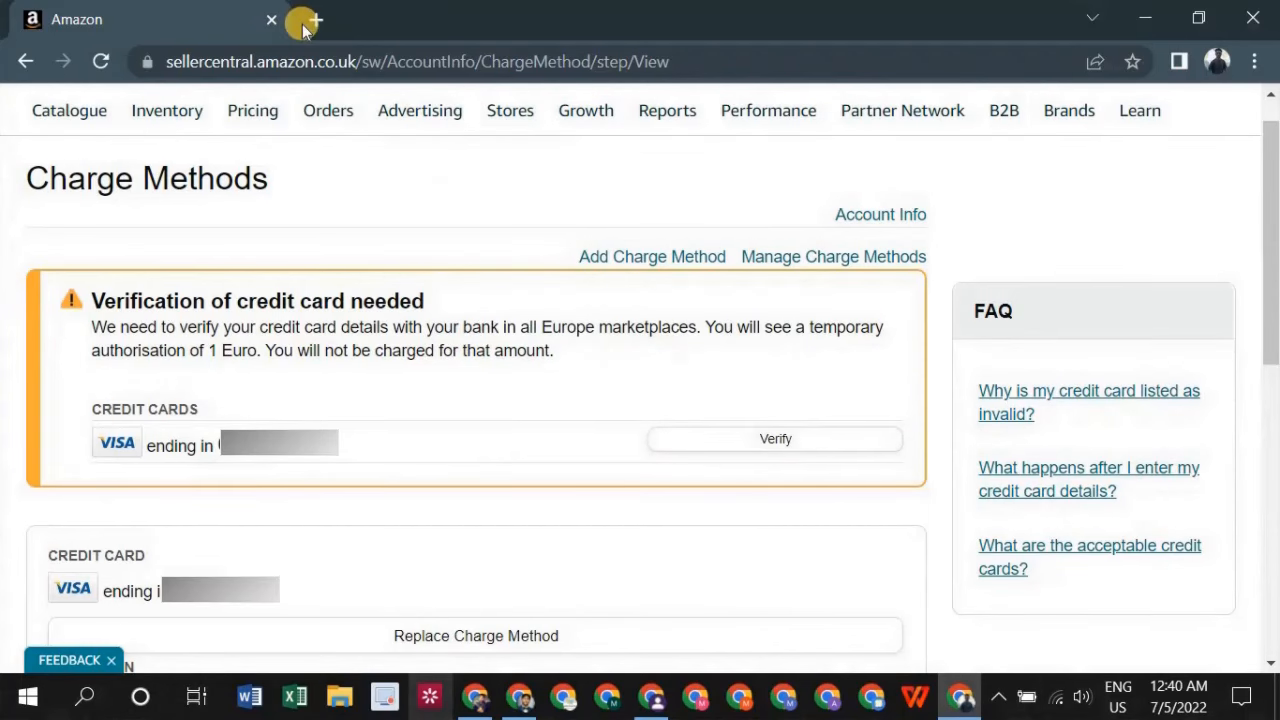
{"action": "left_click", "coordinate": [788, 447]}
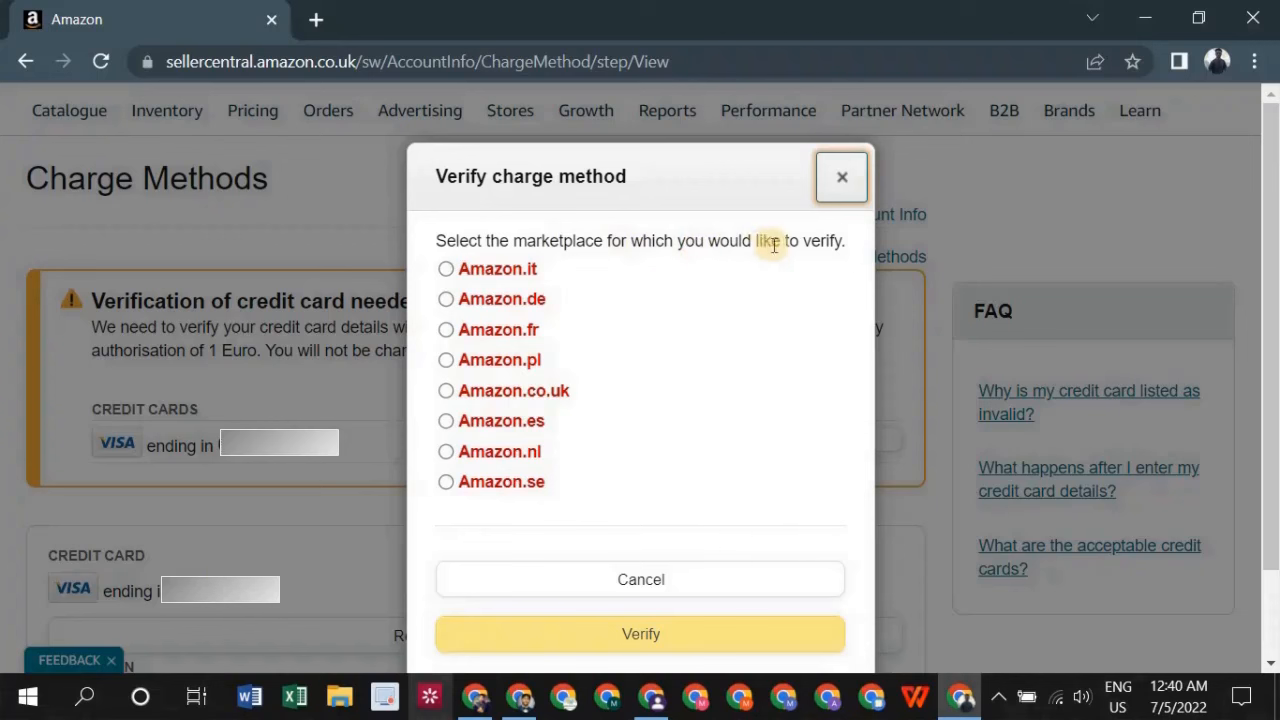
{"action": "left_click", "coordinate": [490, 396]}
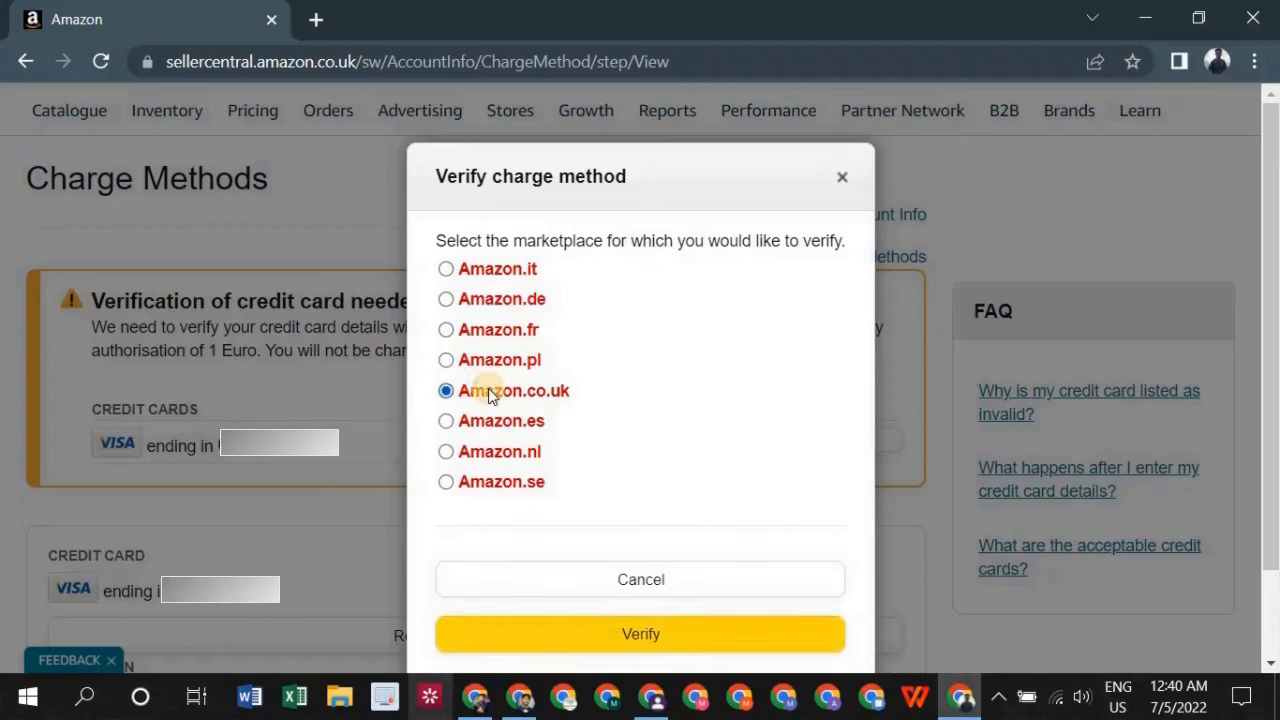
{"action": "left_click", "coordinate": [622, 636]}
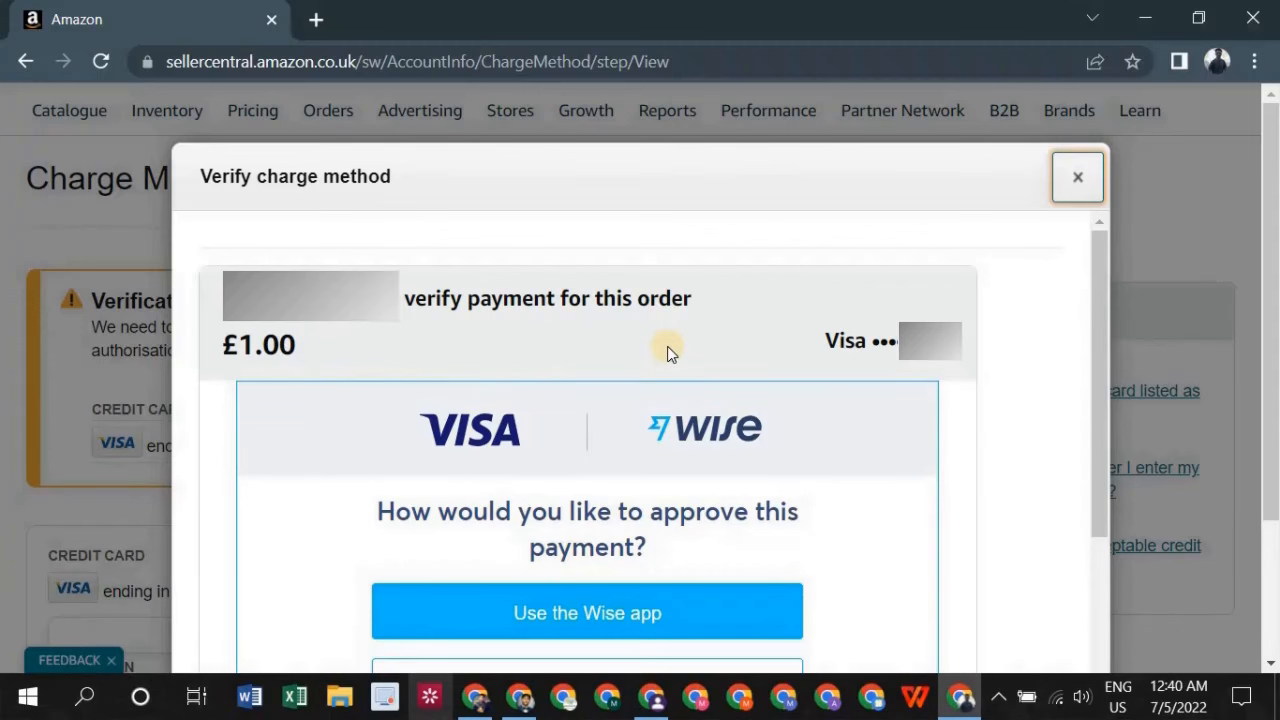
Step: Choose approval of the £1.00 Wise payment by SMS code and declare that none of the listed recent transactions is recognized
{"action": "scroll", "coordinate": [960, 300], "scroll_direction": "down", "scroll_amount": 4}
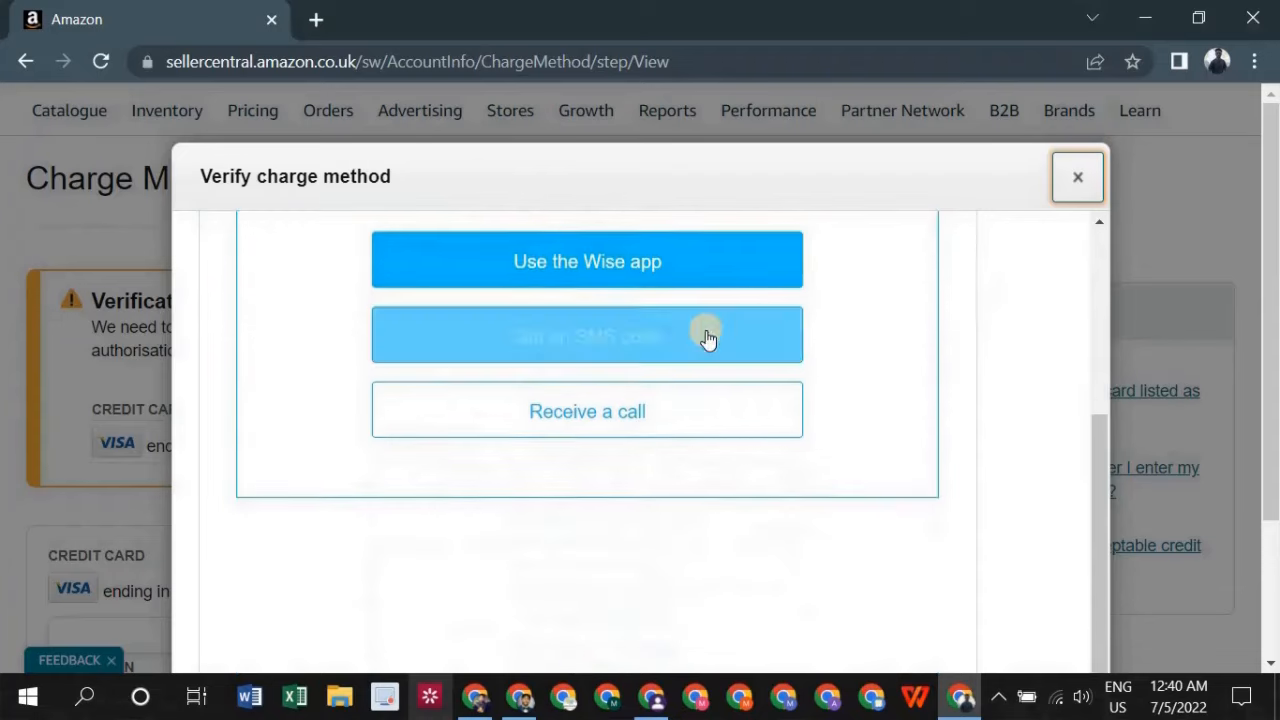
{"action": "scroll", "coordinate": [600, 360], "scroll_direction": "up", "scroll_amount": 2}
{"action": "scroll", "coordinate": [450, 383], "scroll_direction": "up", "scroll_amount": 1}
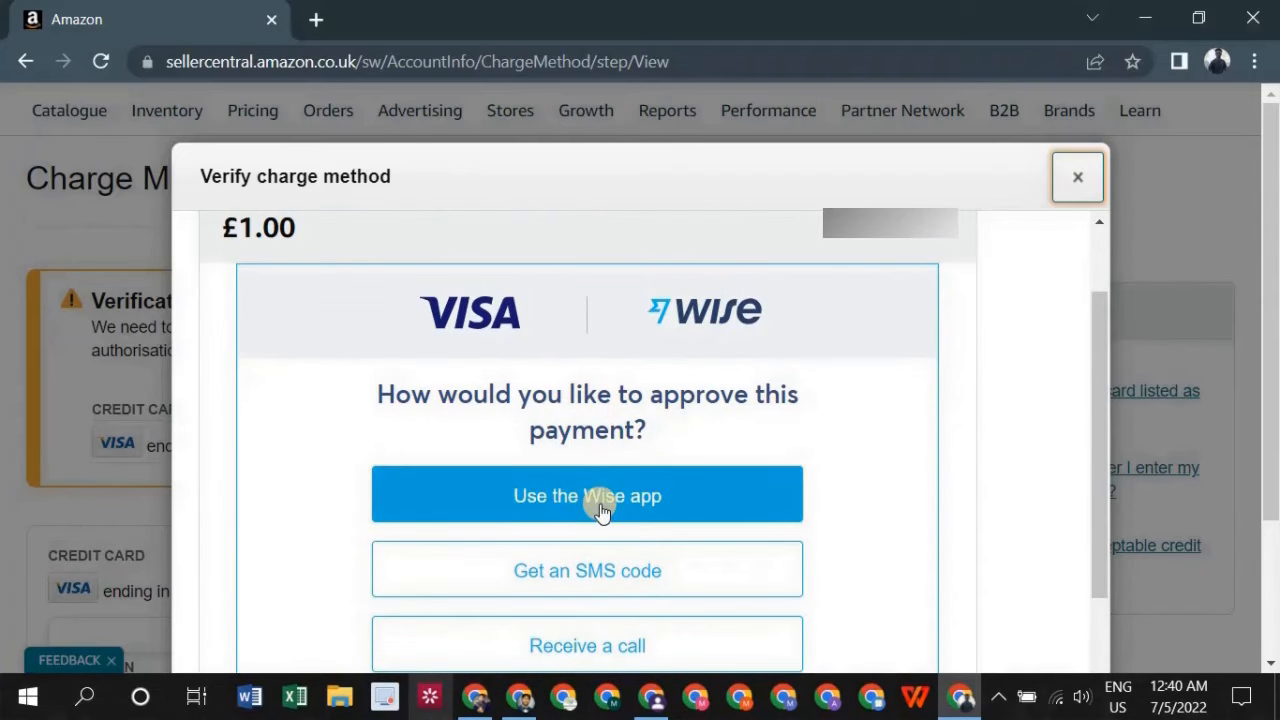
{"action": "scroll", "coordinate": [594, 497], "scroll_direction": "down", "scroll_amount": 1}
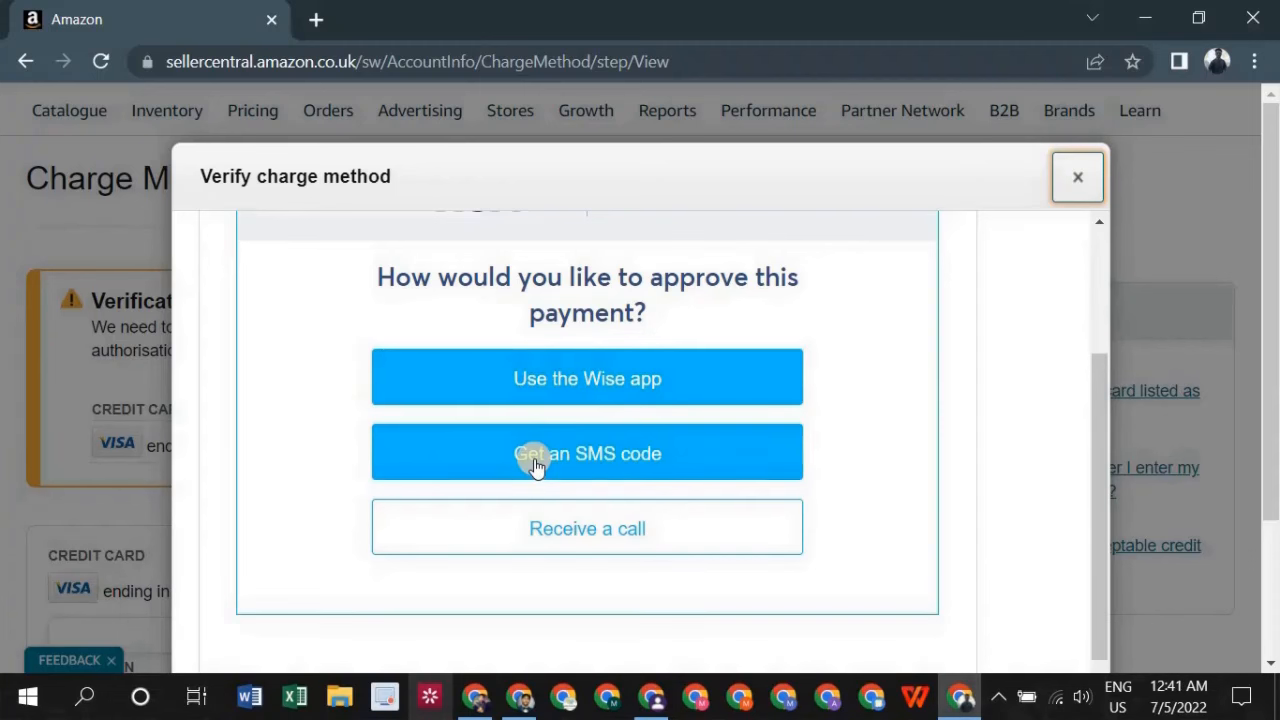
{"action": "left_click", "coordinate": [534, 460]}
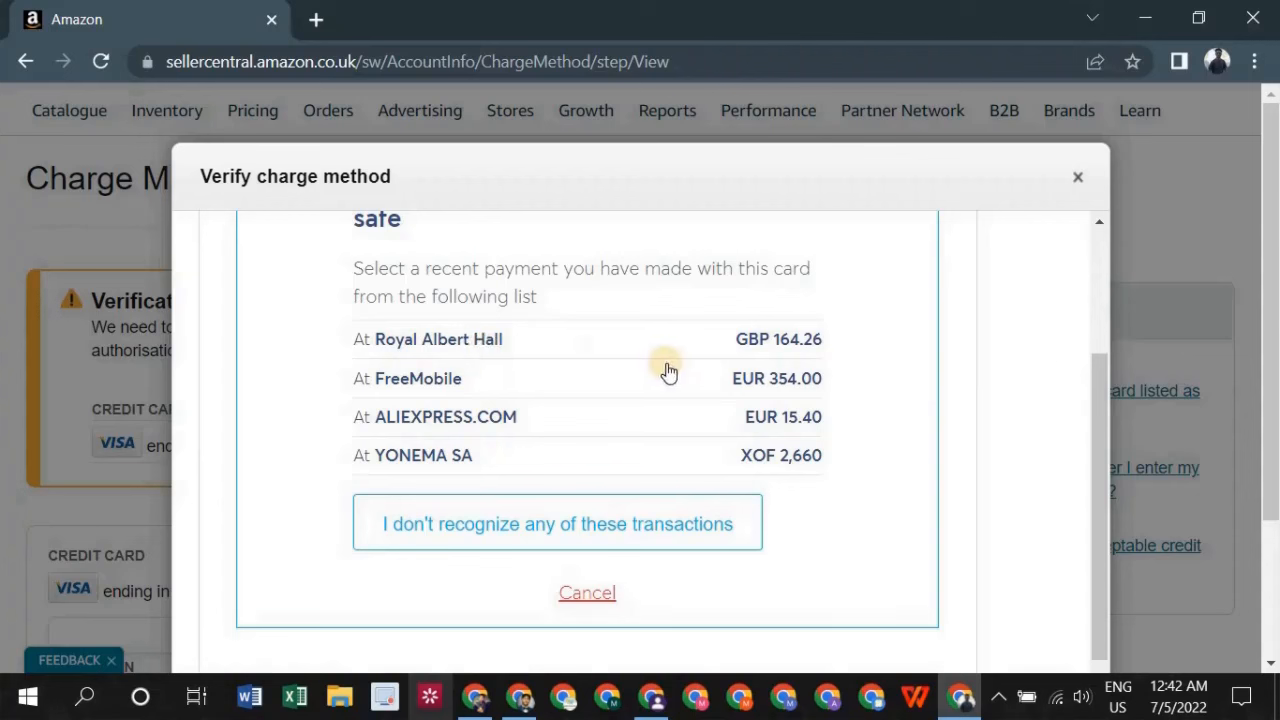
{"action": "left_click", "coordinate": [496, 525]}
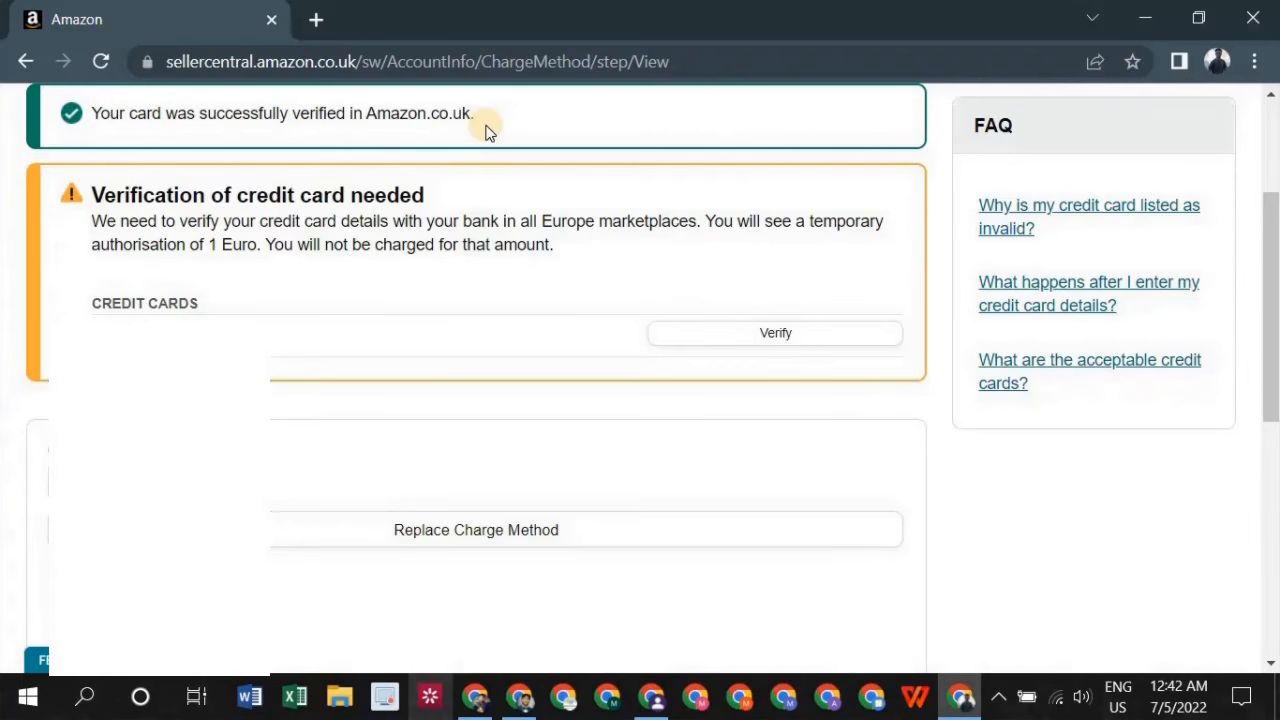
Step: Read the Amazon.co.uk card verification message and look over the rest of the Charge Methods page
{"action": "left_click_drag", "start_coordinate": [488, 130], "coordinate": [100, 118]}
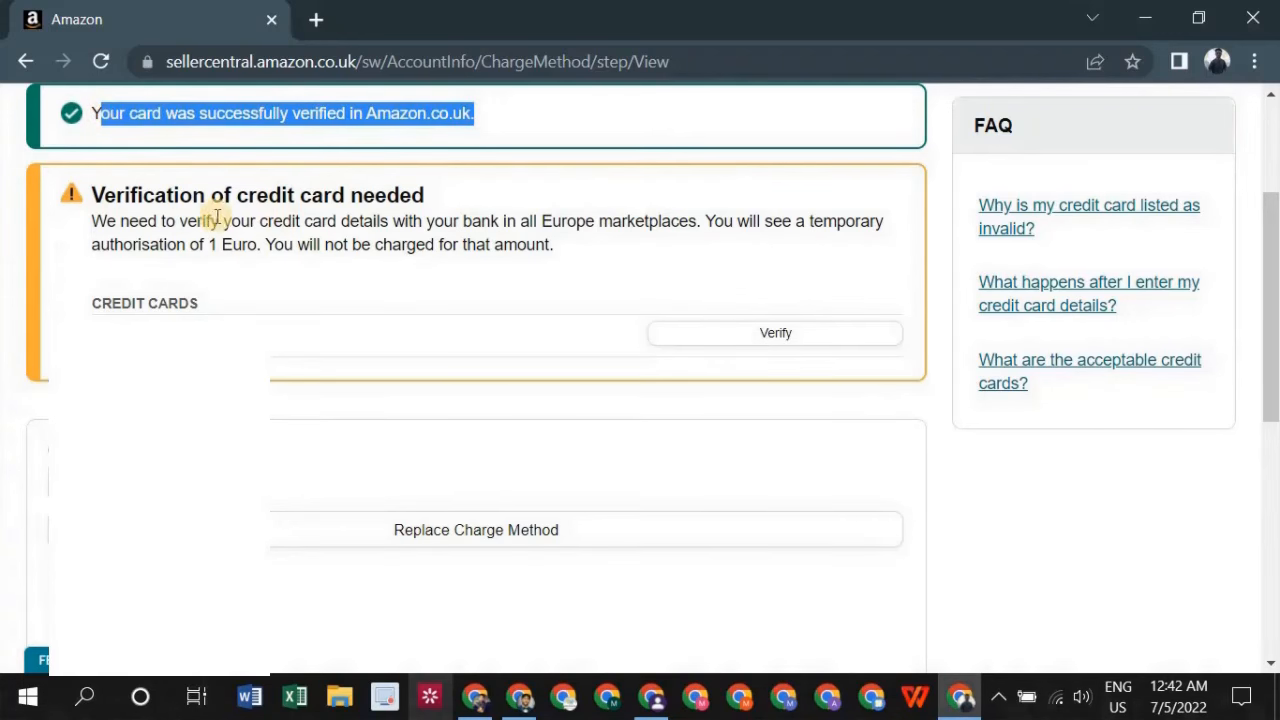
{"action": "scroll", "coordinate": [200, 237], "scroll_direction": "down", "scroll_amount": 3}
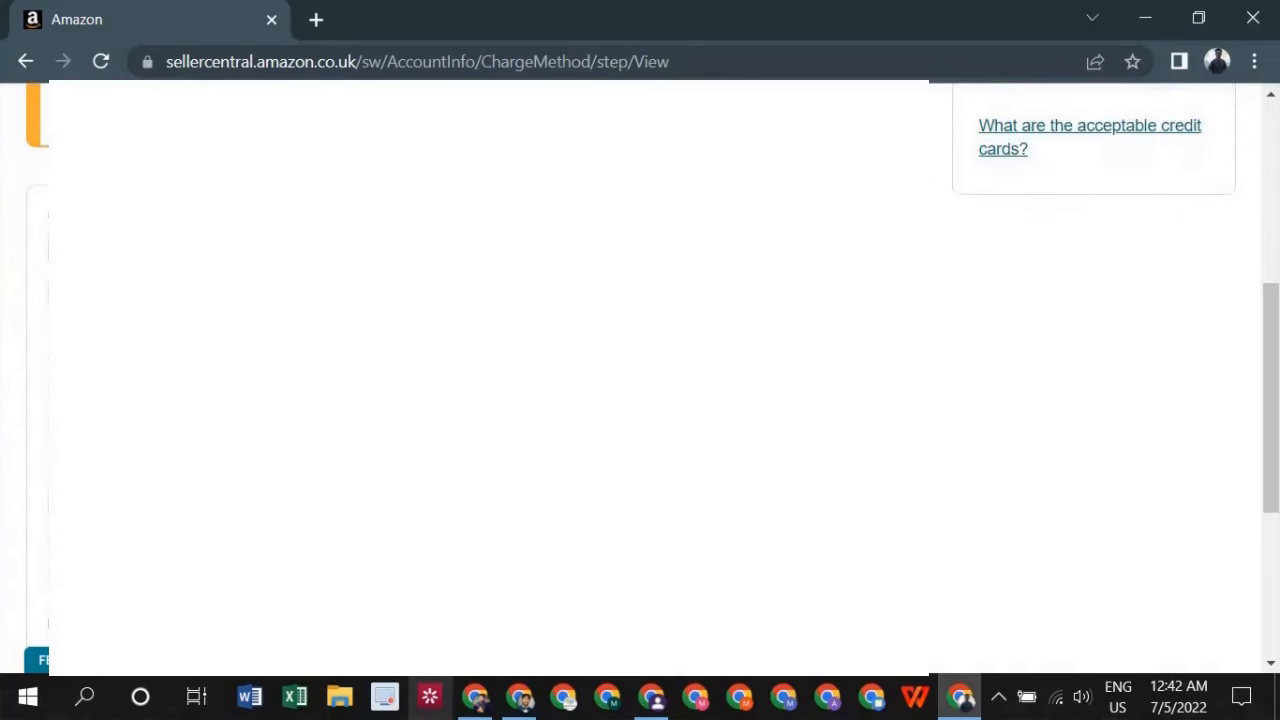
{"action": "scroll", "coordinate": [640, 378], "scroll_direction": "down", "scroll_amount": 4}
{"action": "scroll", "coordinate": [640, 378], "scroll_direction": "up", "scroll_amount": 5}
{"action": "scroll", "coordinate": [640, 378], "scroll_direction": "down", "scroll_amount": 2}
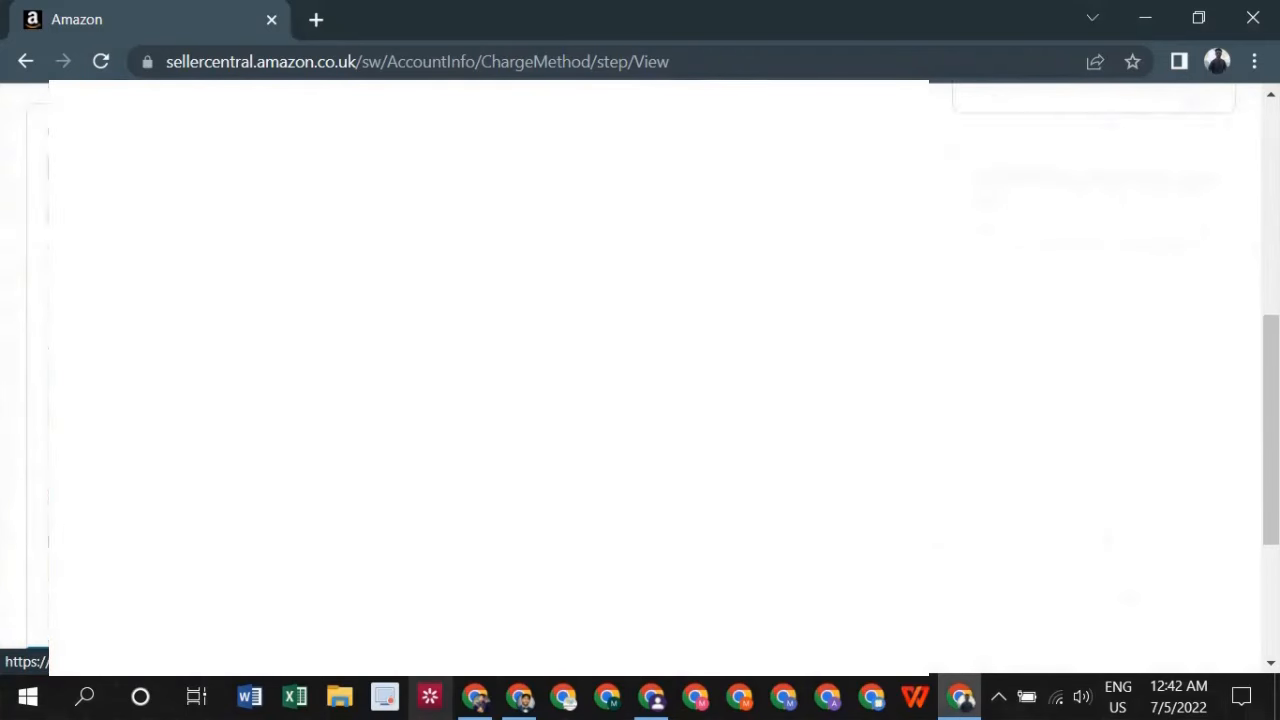
{"action": "scroll", "coordinate": [640, 378], "scroll_direction": "up", "scroll_amount": 5}
Step: Open the seller's Account Info page in a new tab and switch to it
{"action": "mouse_move", "coordinate": [1213, 130]}
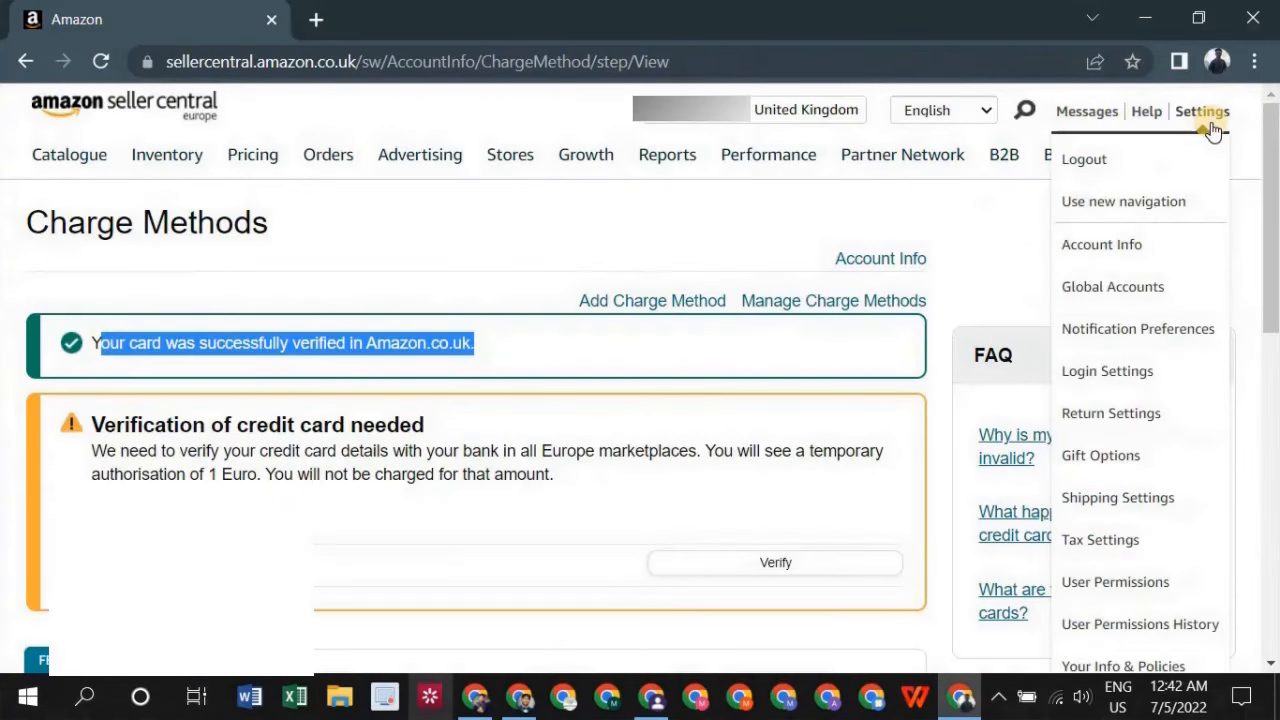
{"action": "right_click", "coordinate": [1145, 242]}
{"action": "left_click", "coordinate": [1149, 247]}
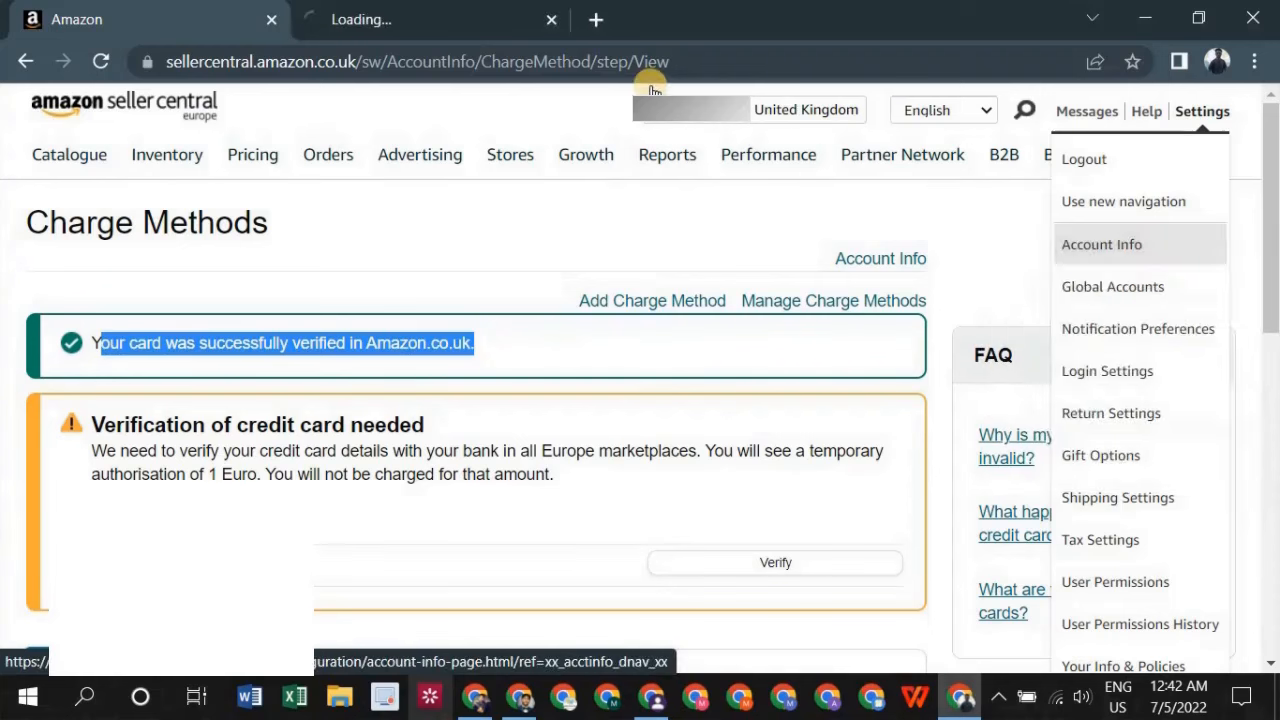
{"action": "left_click", "coordinate": [355, 10]}
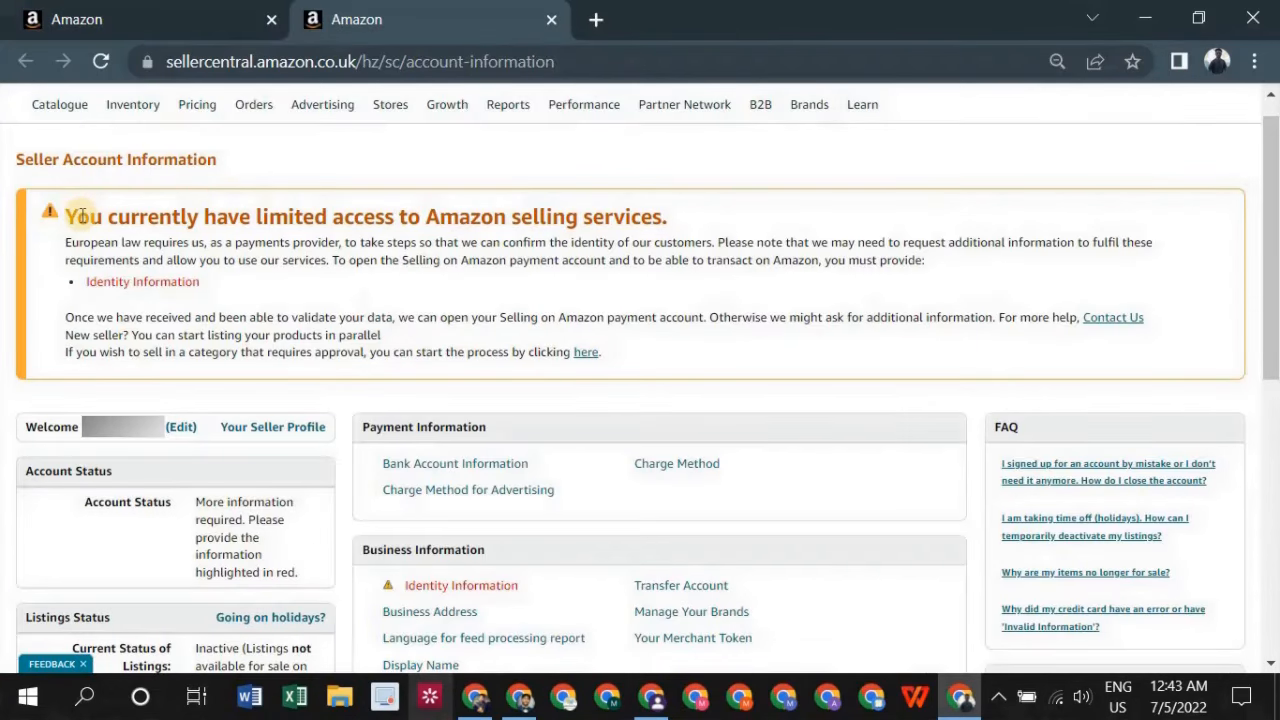
Step: Check the limited-access notice and the listings status, and open the Identity Information page in a new tab
{"action": "left_click_drag", "start_coordinate": [78, 216], "coordinate": [662, 216]}
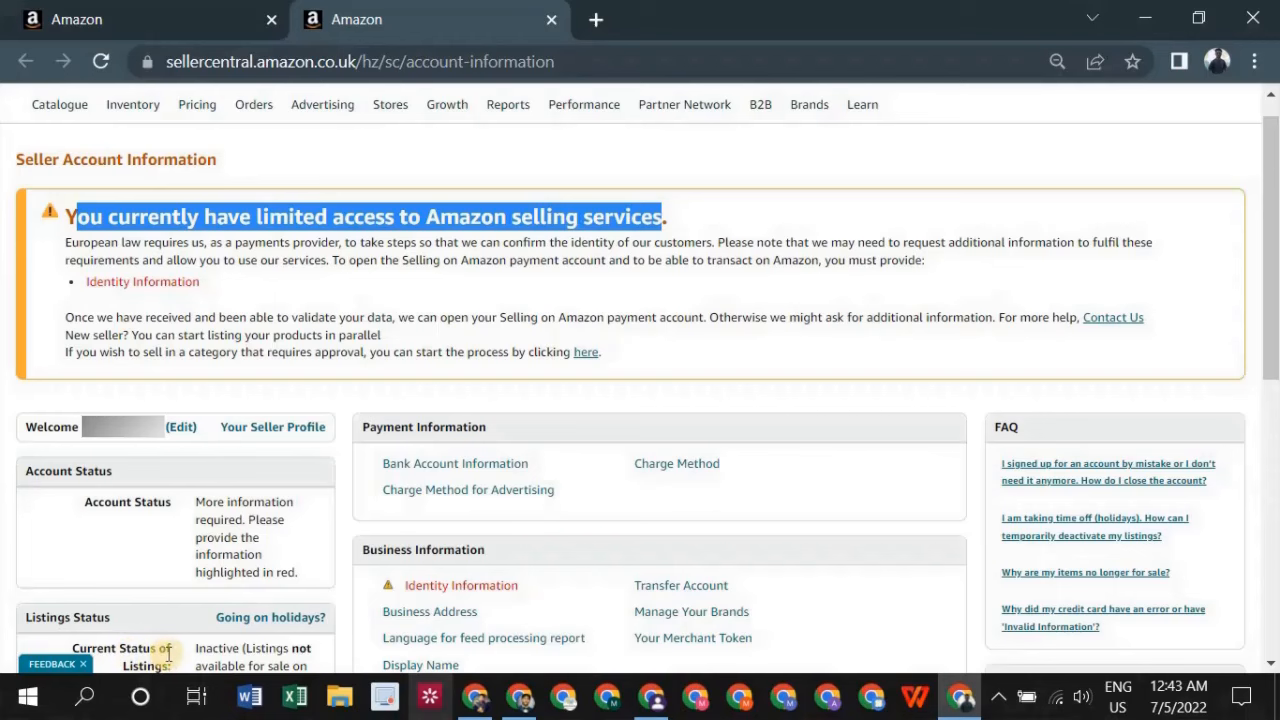
{"action": "left_click_drag", "start_coordinate": [196, 648], "coordinate": [257, 547]}
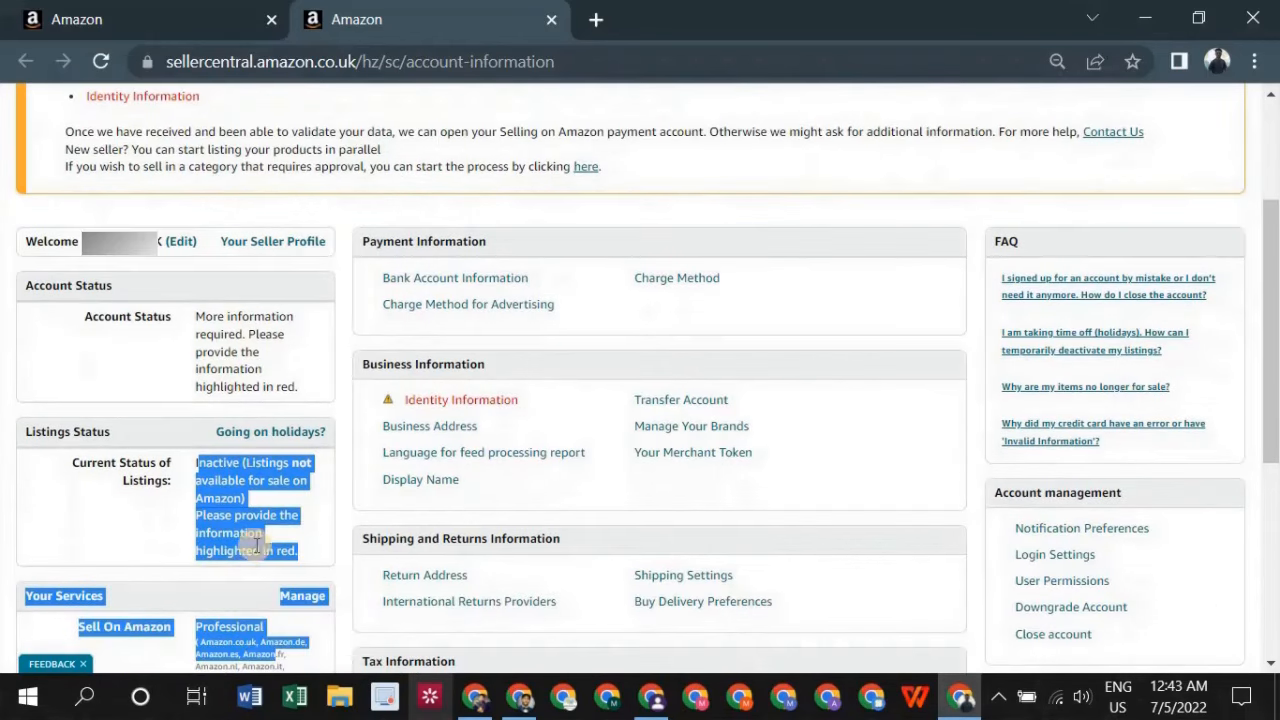
{"action": "left_click", "coordinate": [363, 237]}
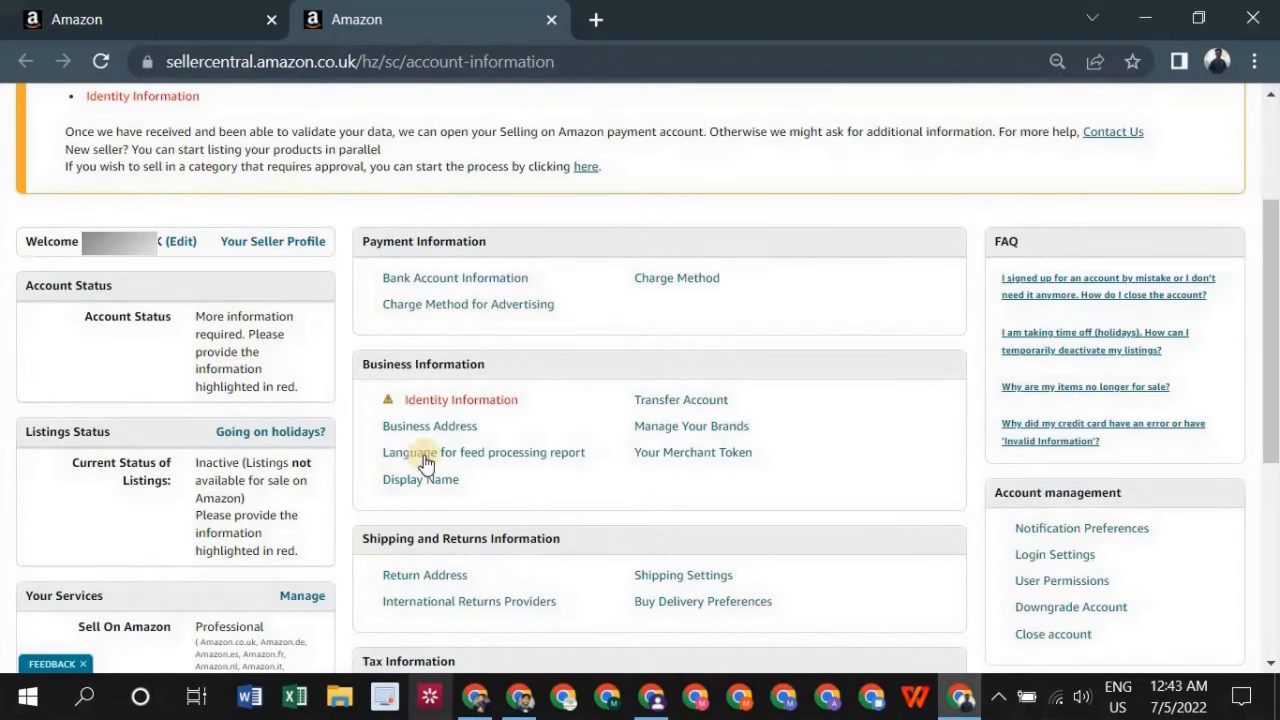
{"action": "right_click", "coordinate": [476, 400]}
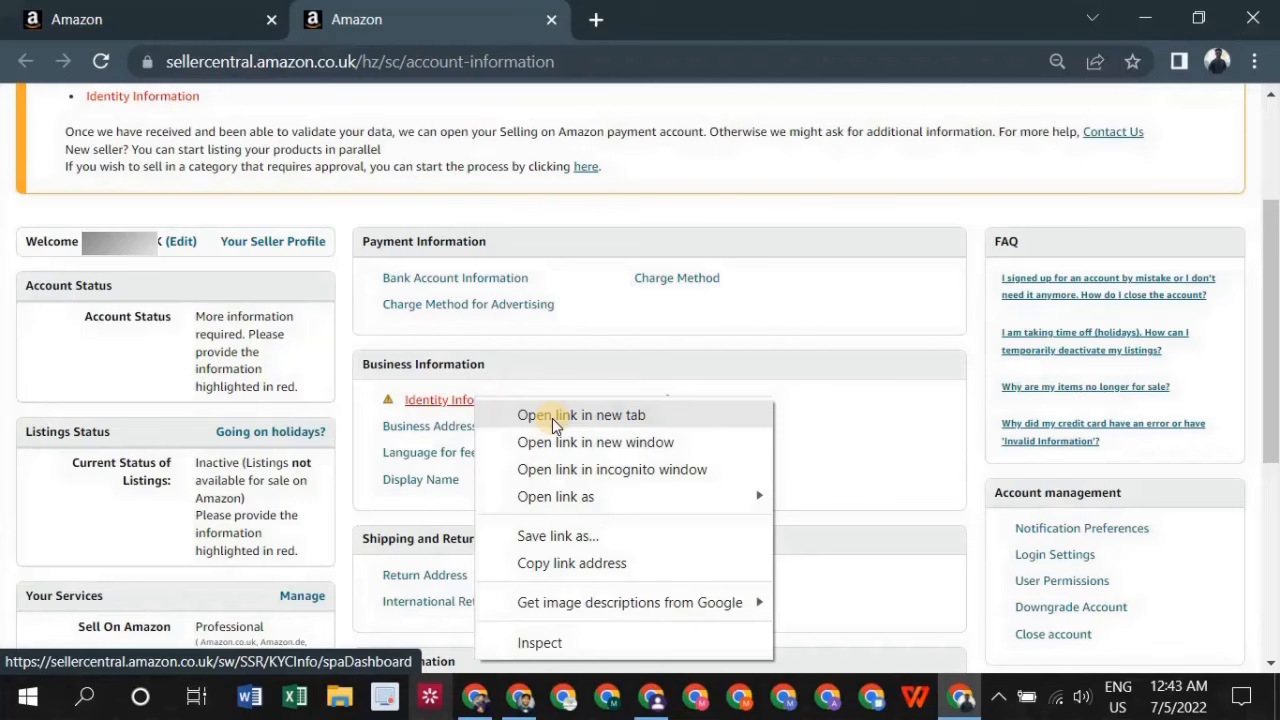
{"action": "left_click", "coordinate": [552, 420]}
{"action": "left_click", "coordinate": [689, 9]}
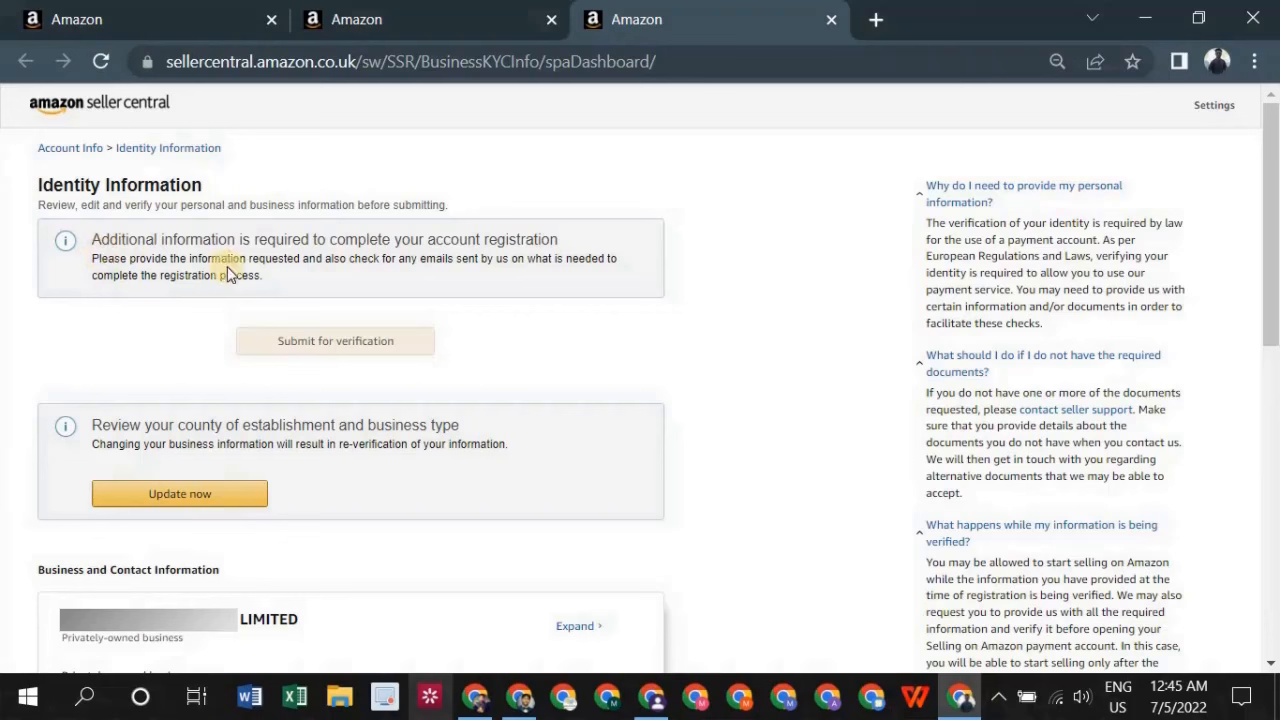
Step: Read the additional information notice and expand the company's entry under Business and Contact Information
{"action": "left_click_drag", "start_coordinate": [162, 258], "coordinate": [332, 288]}
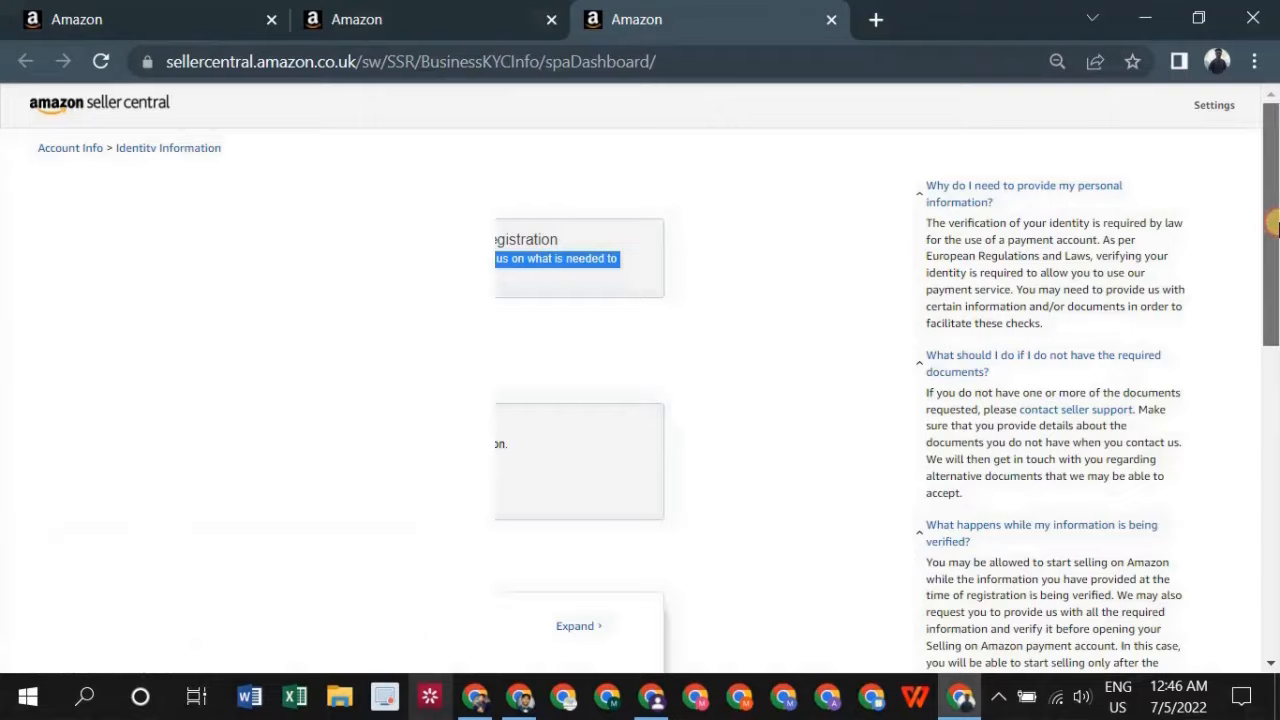
{"action": "left_click_drag", "start_coordinate": [1273, 225], "coordinate": [1275, 335]}
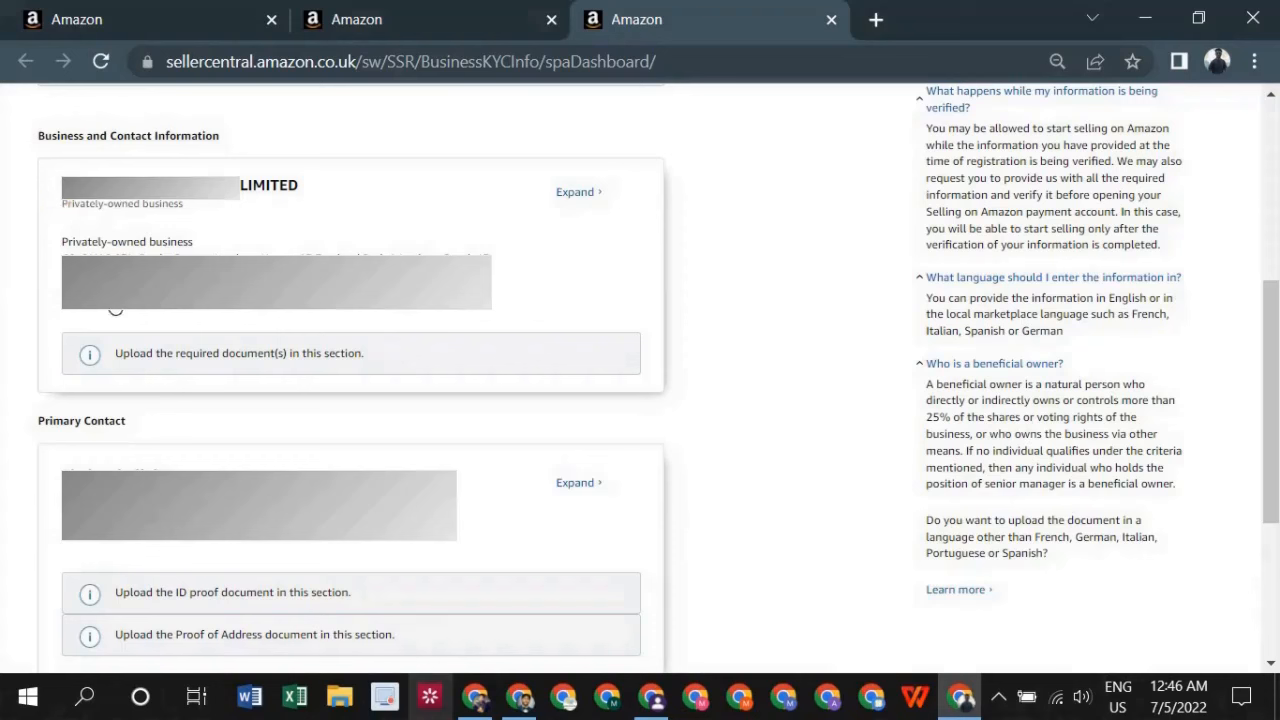
{"action": "left_click", "coordinate": [590, 196]}
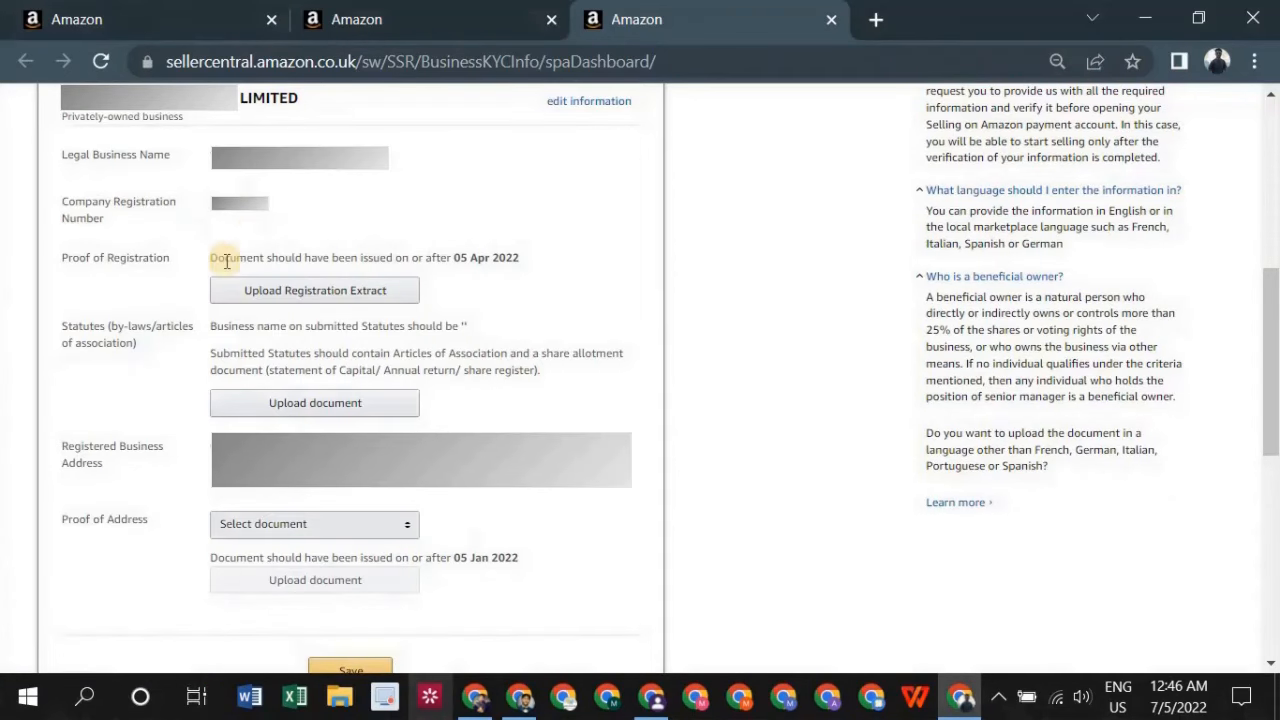
Step: Examine the requirements for proof of registration, statutes or articles of association, registered business address and proof of address
{"action": "left_click_drag", "start_coordinate": [62, 257], "coordinate": [163, 263]}
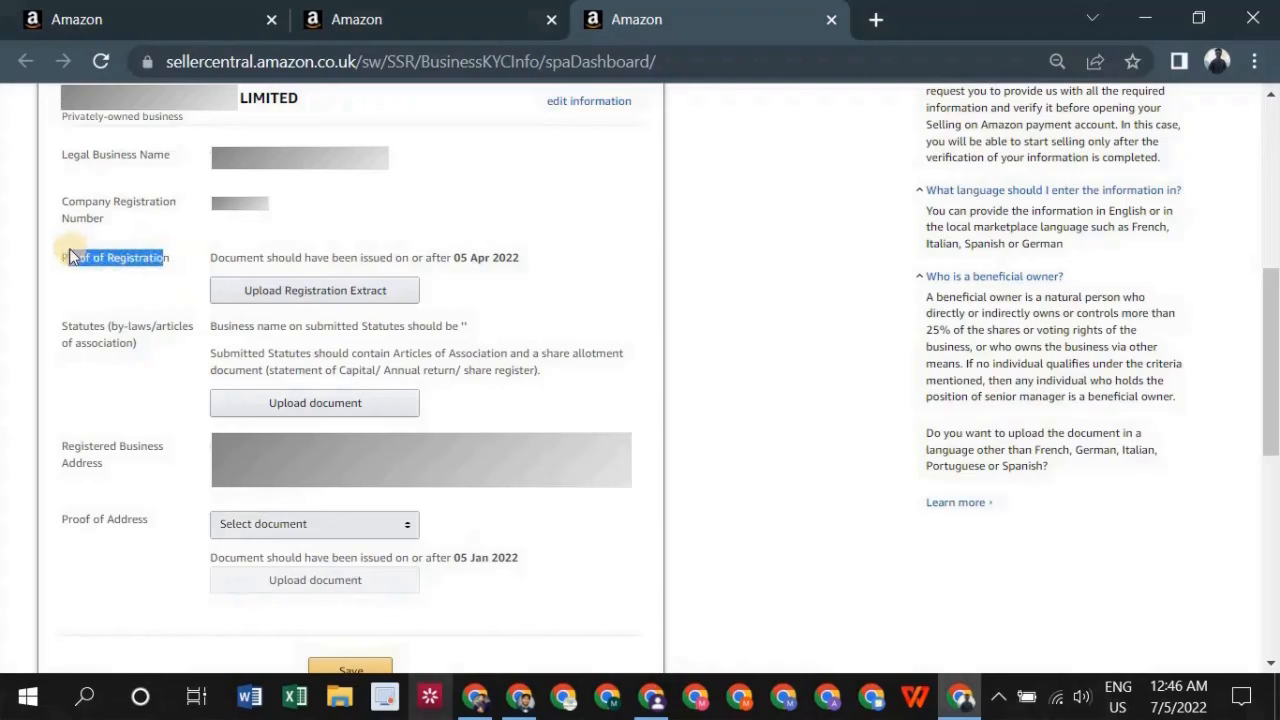
{"action": "left_click", "coordinate": [71, 299]}
{"action": "left_click_drag", "start_coordinate": [60, 328], "coordinate": [130, 320]}
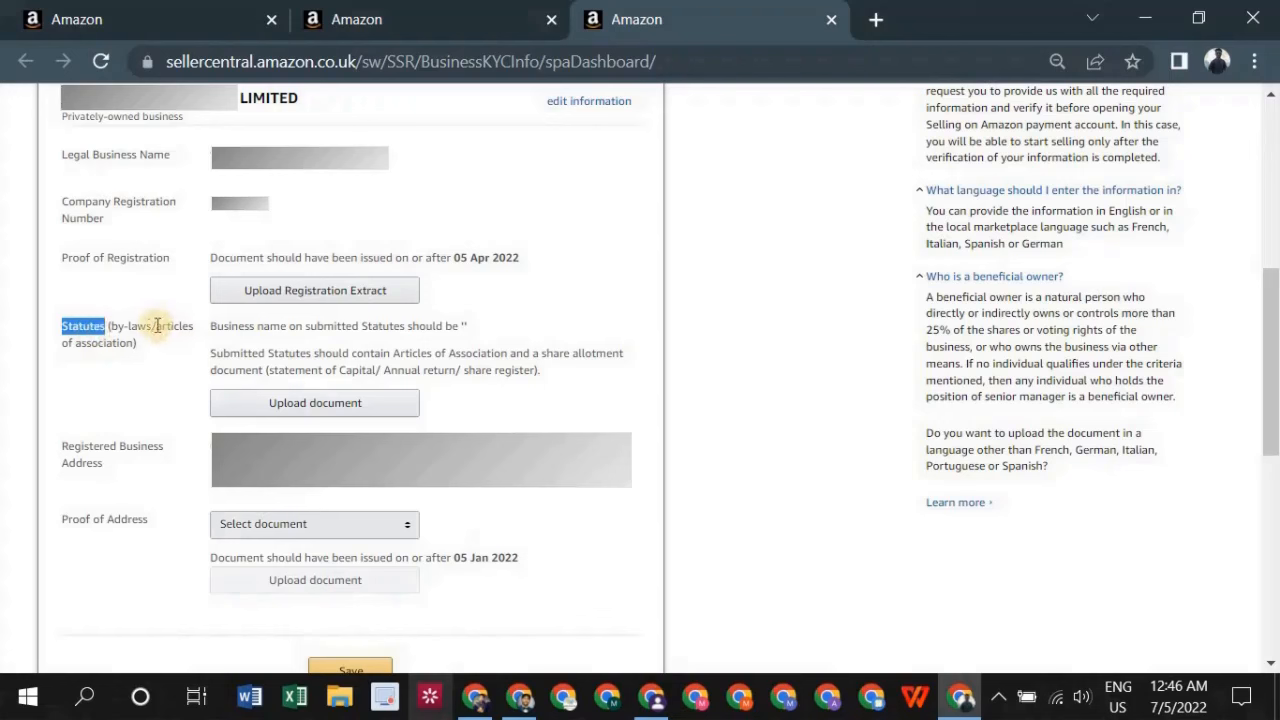
{"action": "left_click_drag", "start_coordinate": [156, 328], "coordinate": [133, 363]}
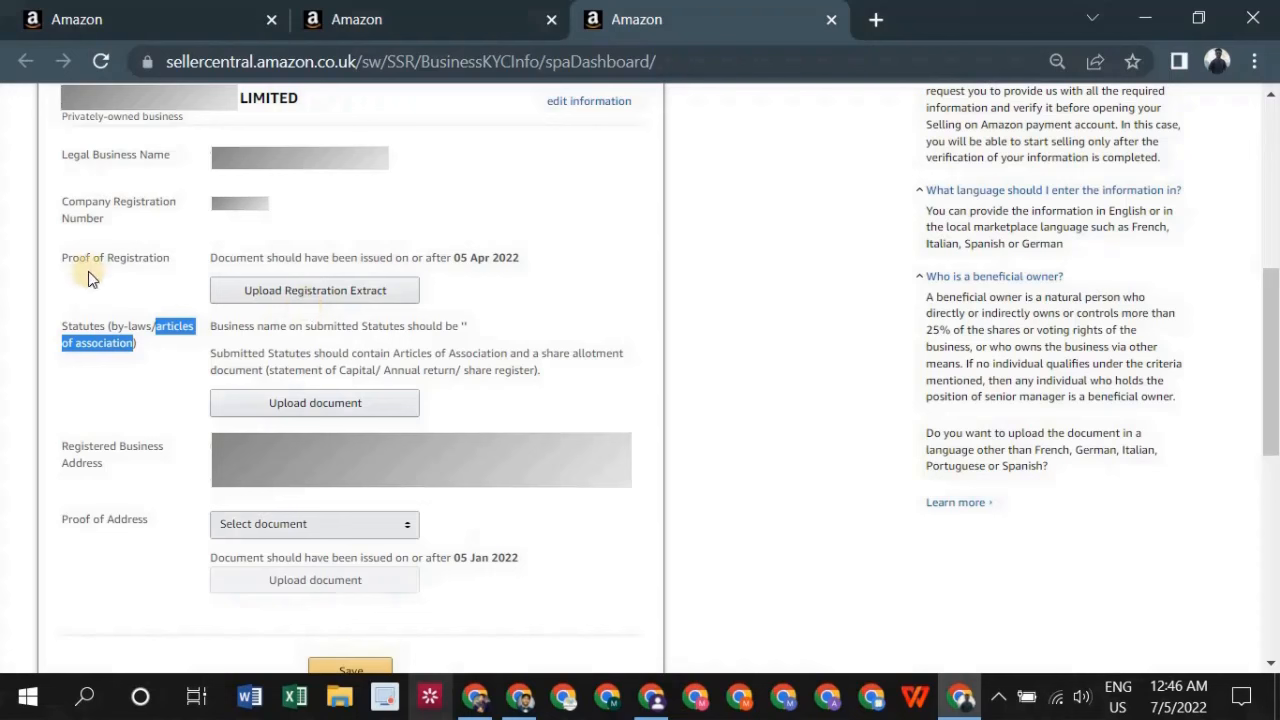
{"action": "left_click_drag", "start_coordinate": [67, 257], "coordinate": [165, 258]}
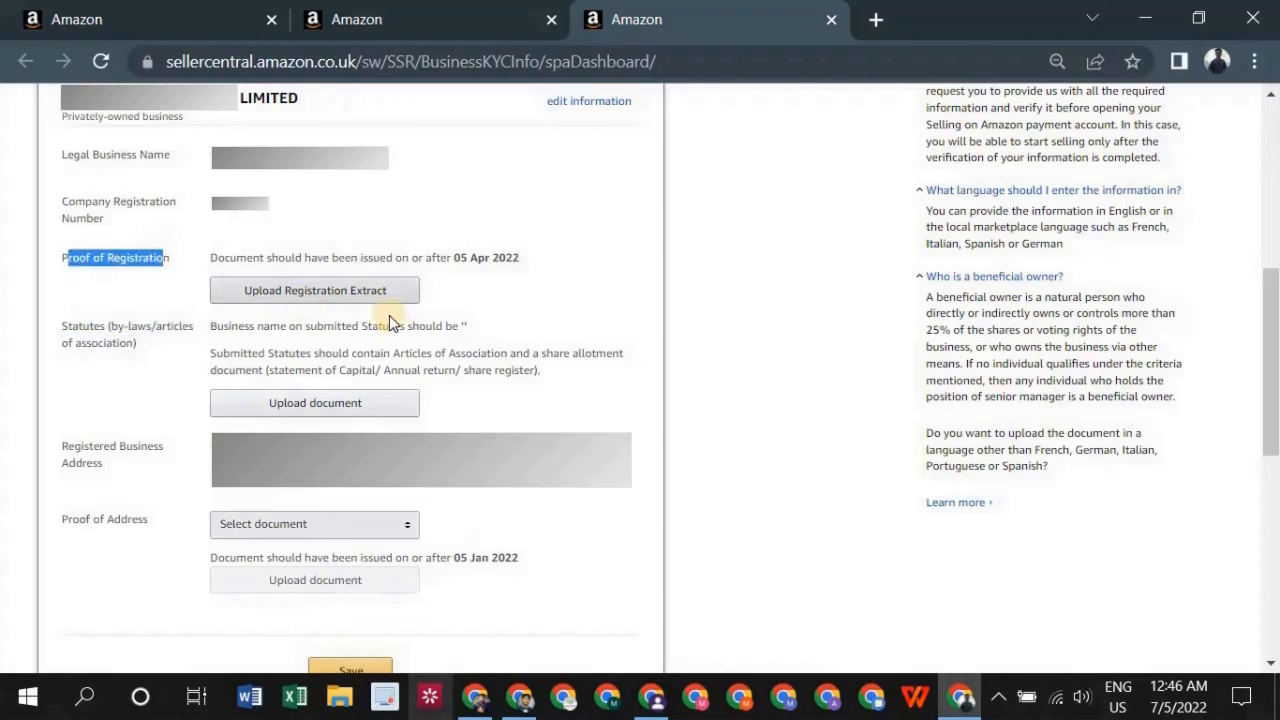
{"action": "left_click_drag", "start_coordinate": [62, 519], "coordinate": [138, 519]}
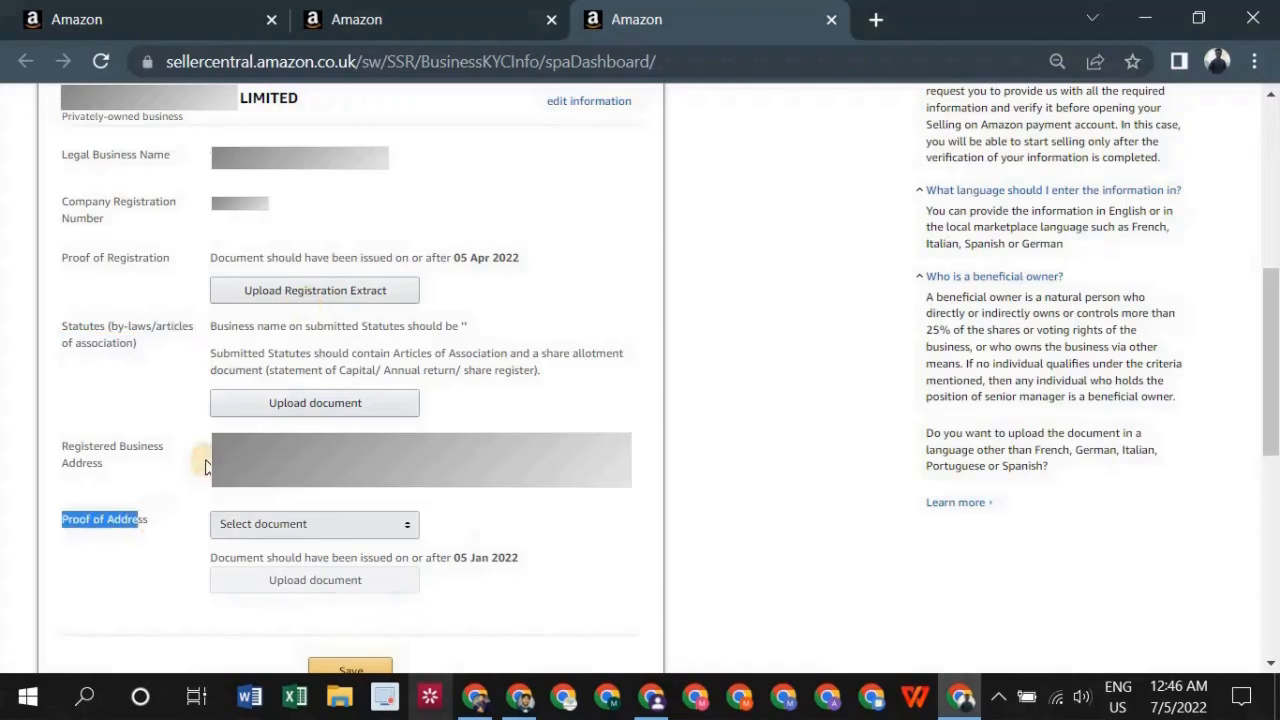
{"action": "left_click", "coordinate": [205, 447]}
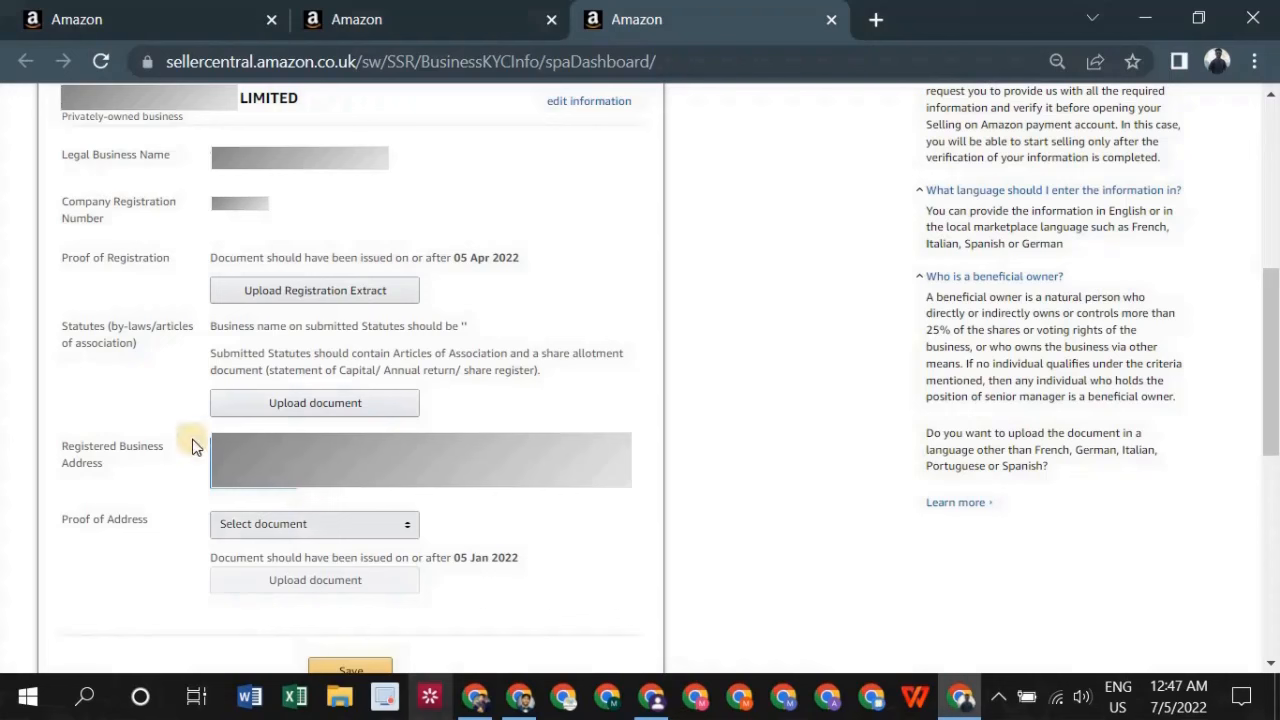
Step: Set the Proof of Address document type to Bank Statement
{"action": "left_click", "coordinate": [384, 532]}
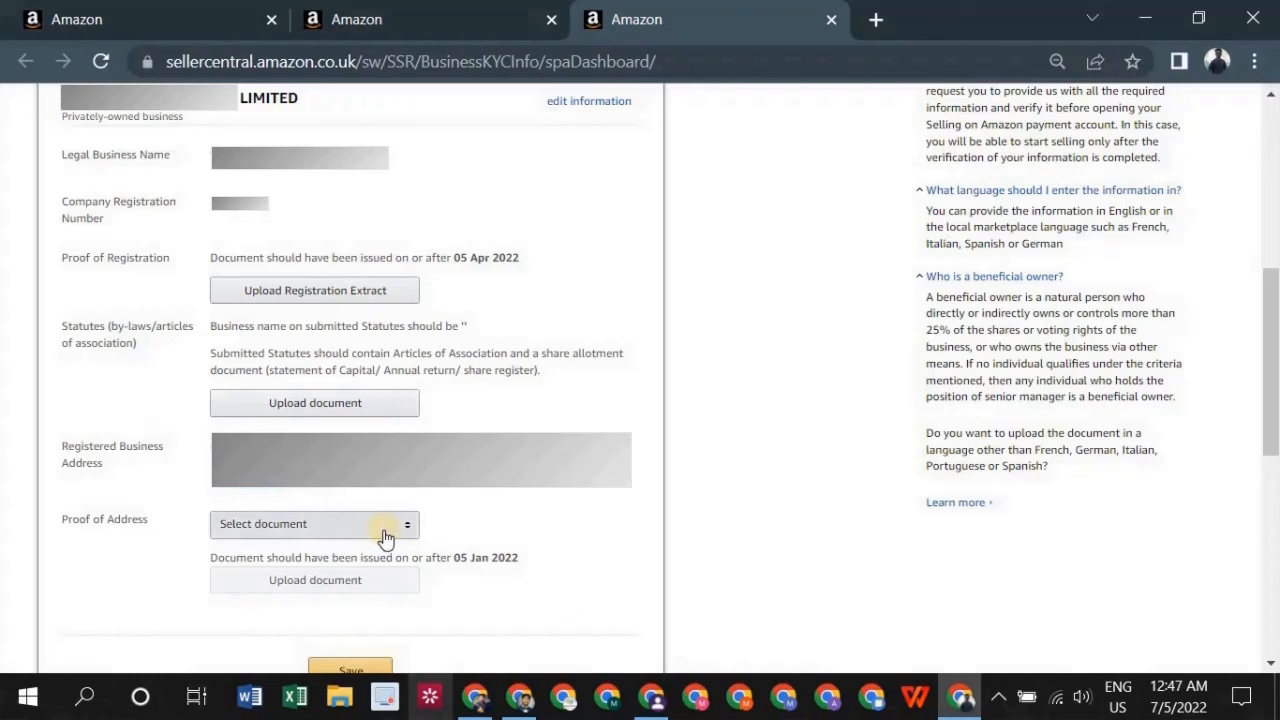
{"action": "left_click", "coordinate": [385, 537]}
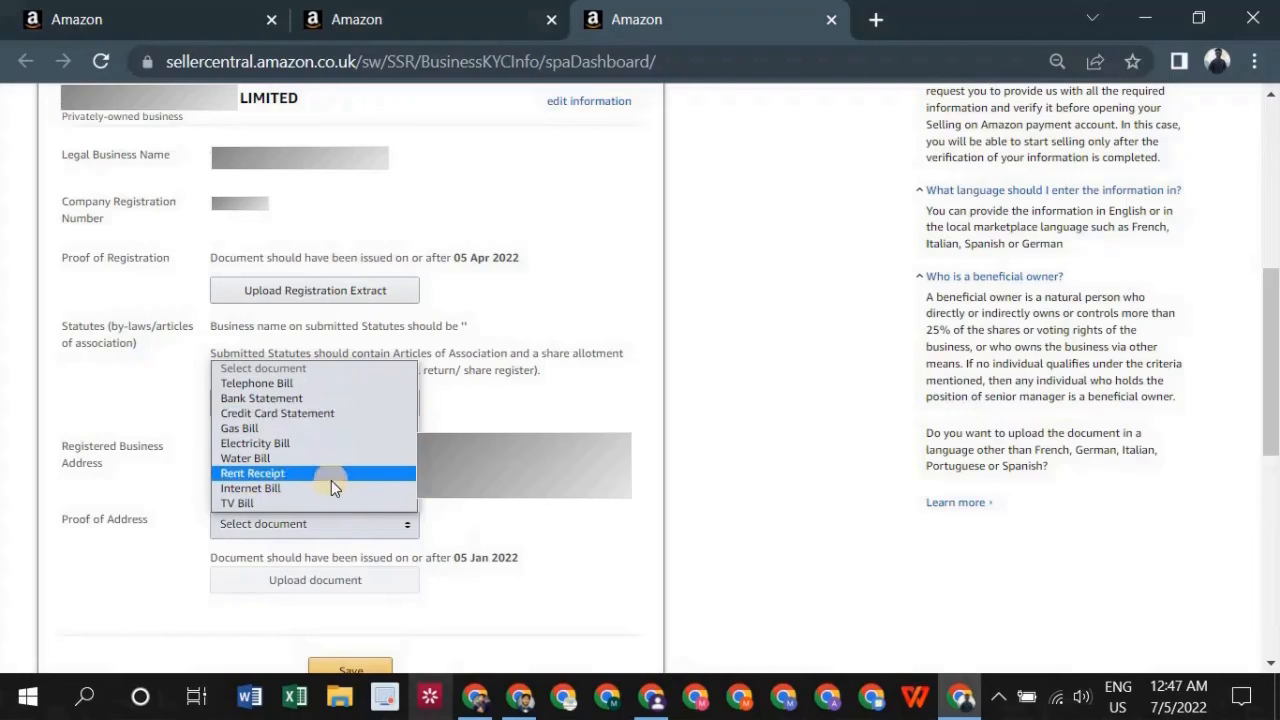
{"action": "left_click", "coordinate": [326, 400]}
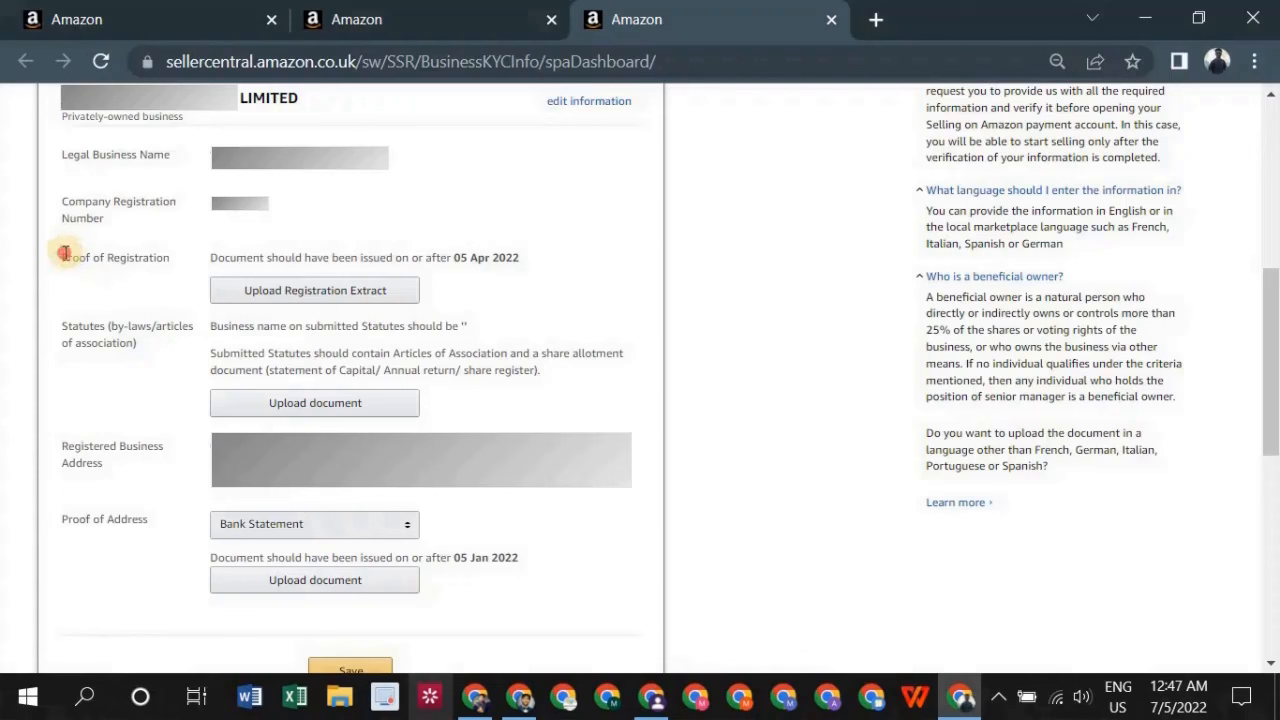
Step: Review the Proof of Registration and Statutes (by-laws/articles of association) document requirements in the business information form
{"action": "left_click_drag", "start_coordinate": [64, 253], "coordinate": [167, 262]}
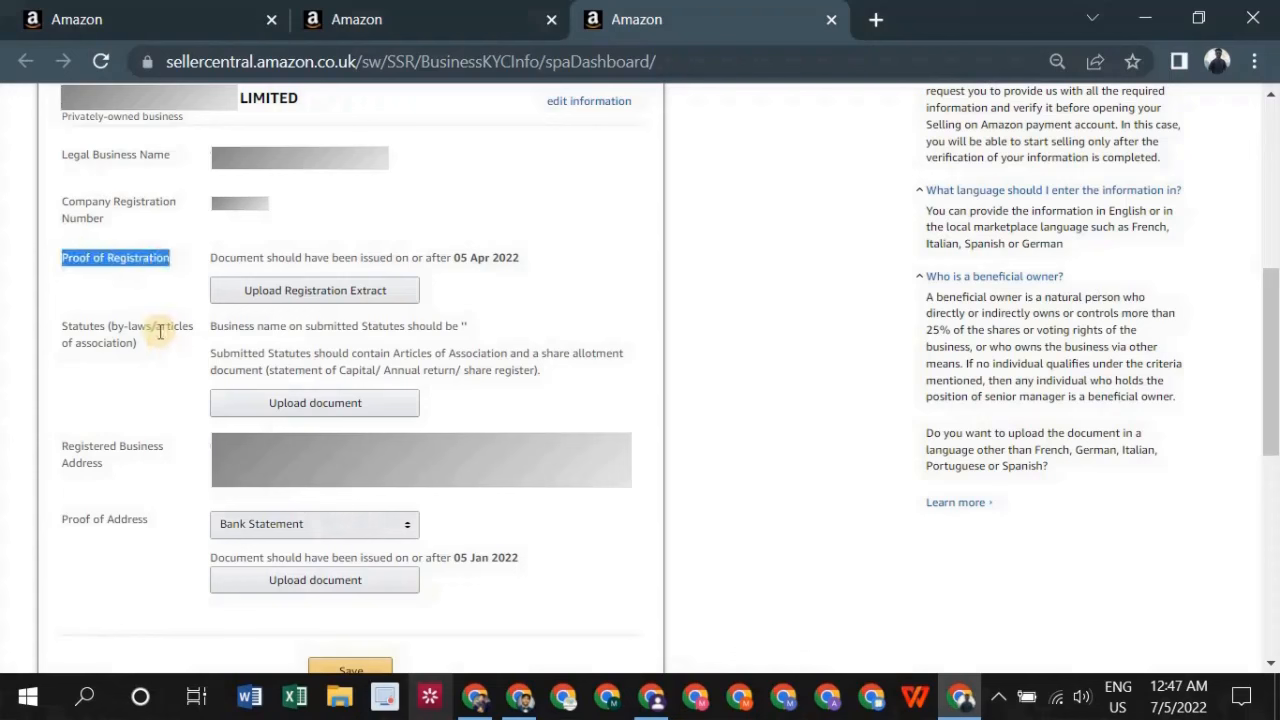
{"action": "left_click_drag", "start_coordinate": [158, 327], "coordinate": [139, 345]}
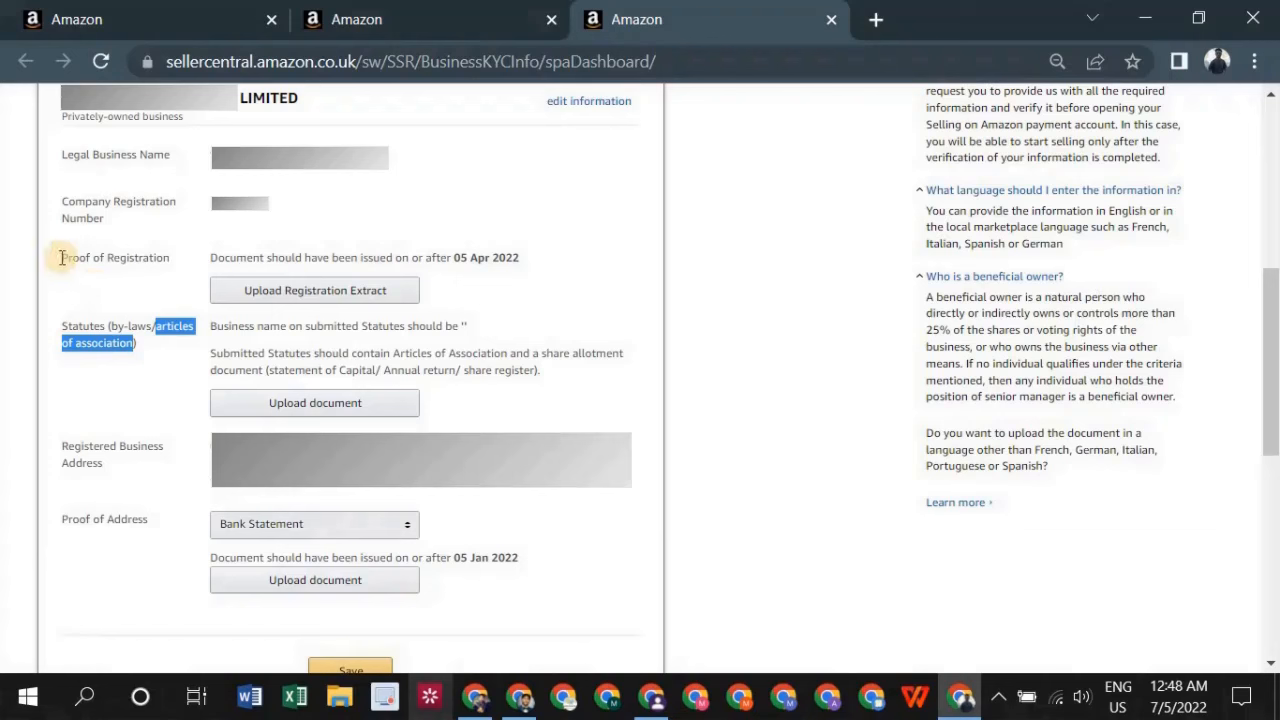
{"action": "left_click_drag", "start_coordinate": [58, 262], "coordinate": [174, 258]}
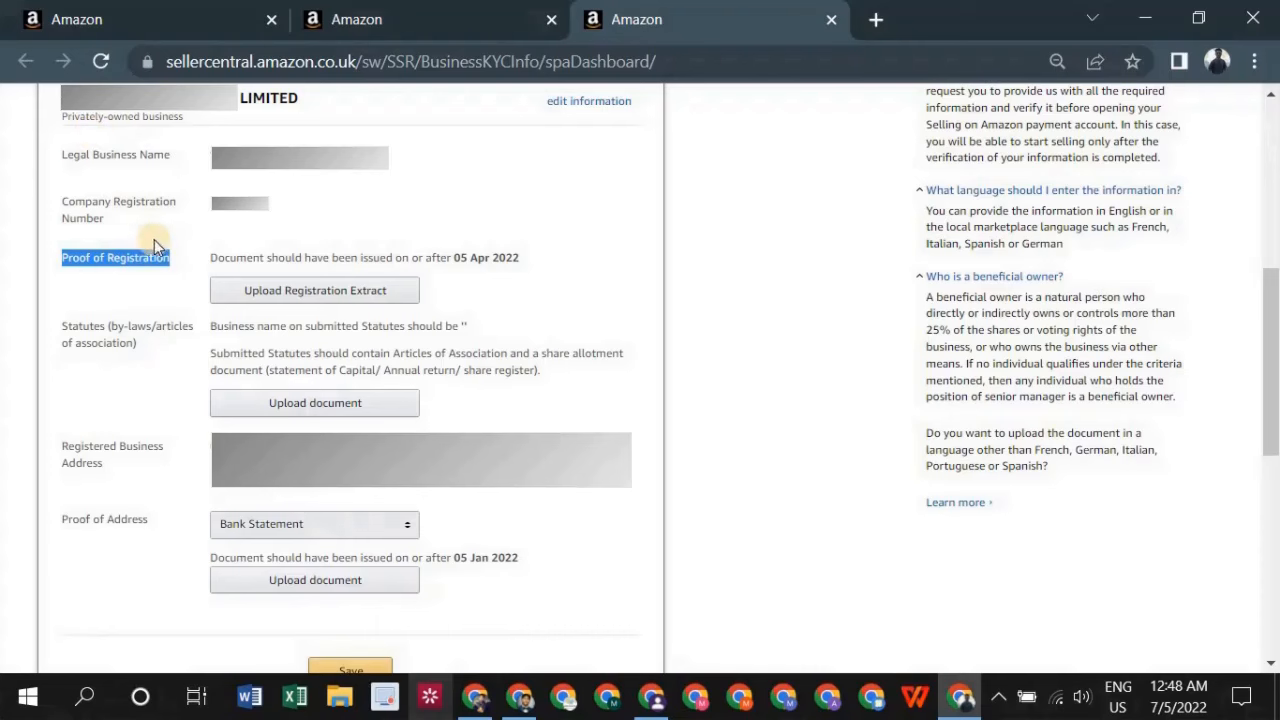
Step: Search Google for "get company information uk" in a new browser tab
{"action": "left_click", "coordinate": [870, 21]}
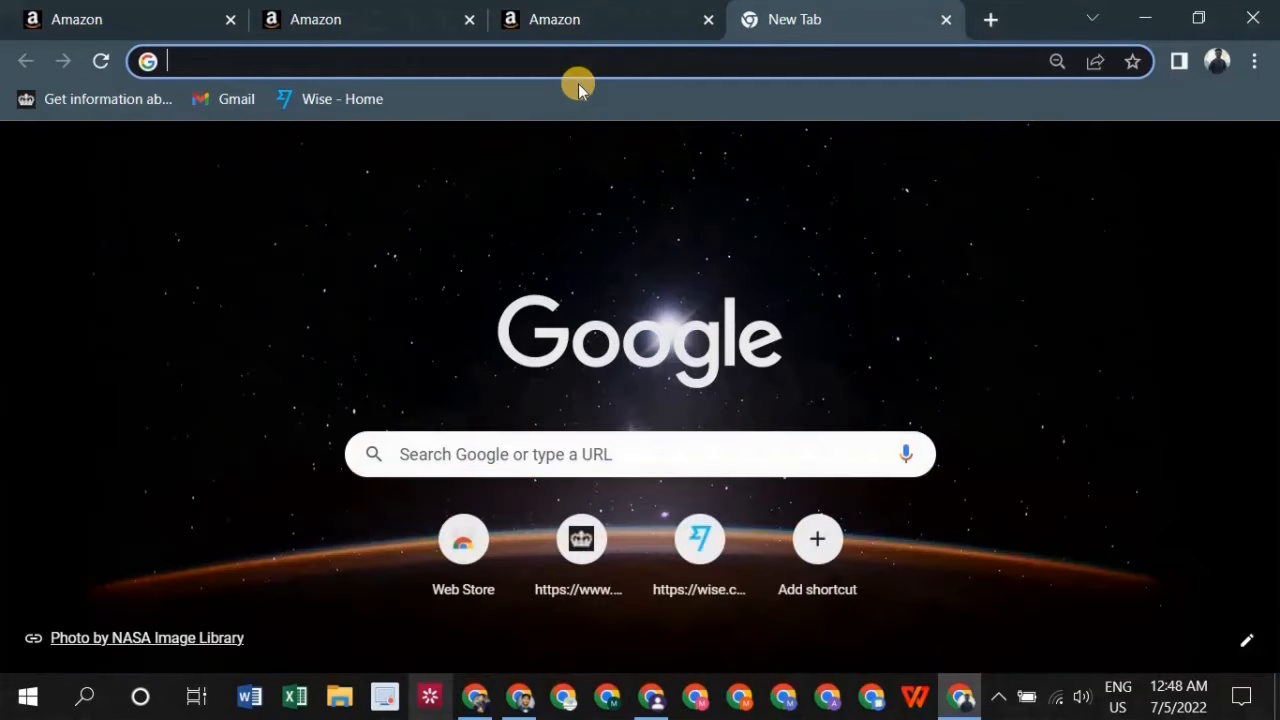
{"action": "type", "text": "get o"}
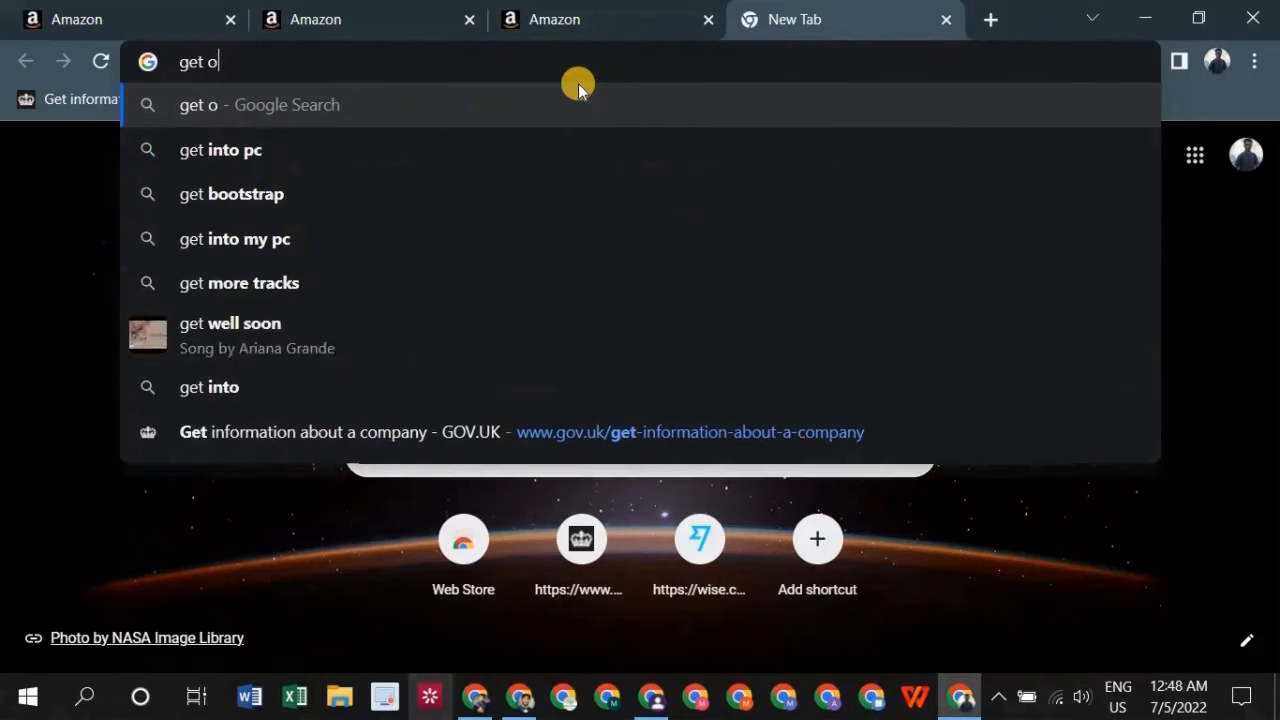
{"action": "key", "text": "BackSpace"}
{"action": "type", "text": "company"}
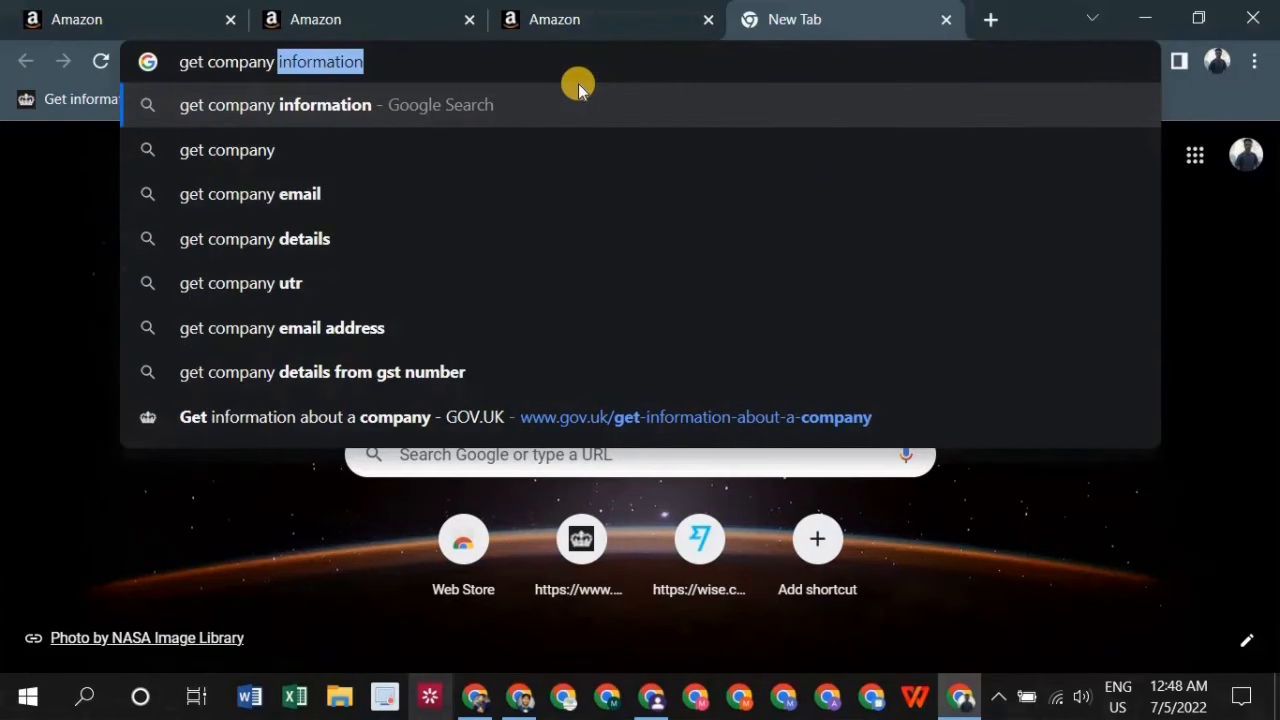
{"action": "key", "text": "Right"}
{"action": "type", "text": "u"}
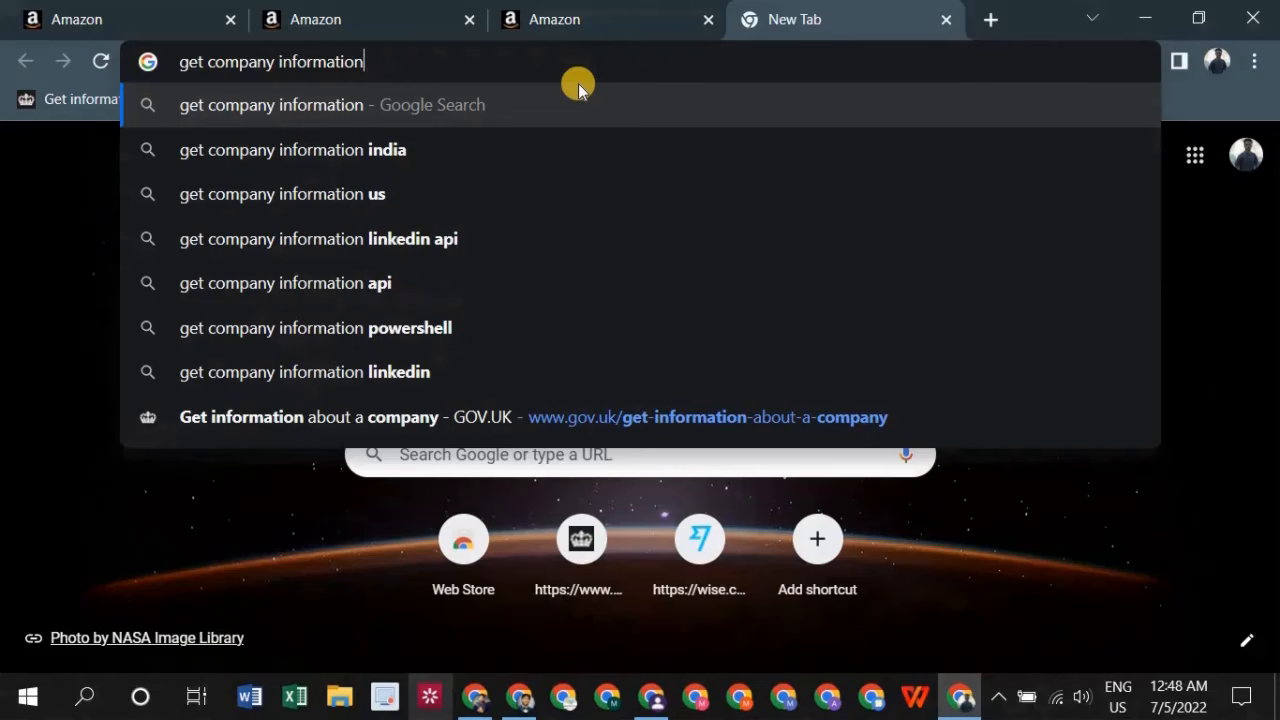
{"action": "type", "text": "k"}
{"action": "key", "text": "Return"}
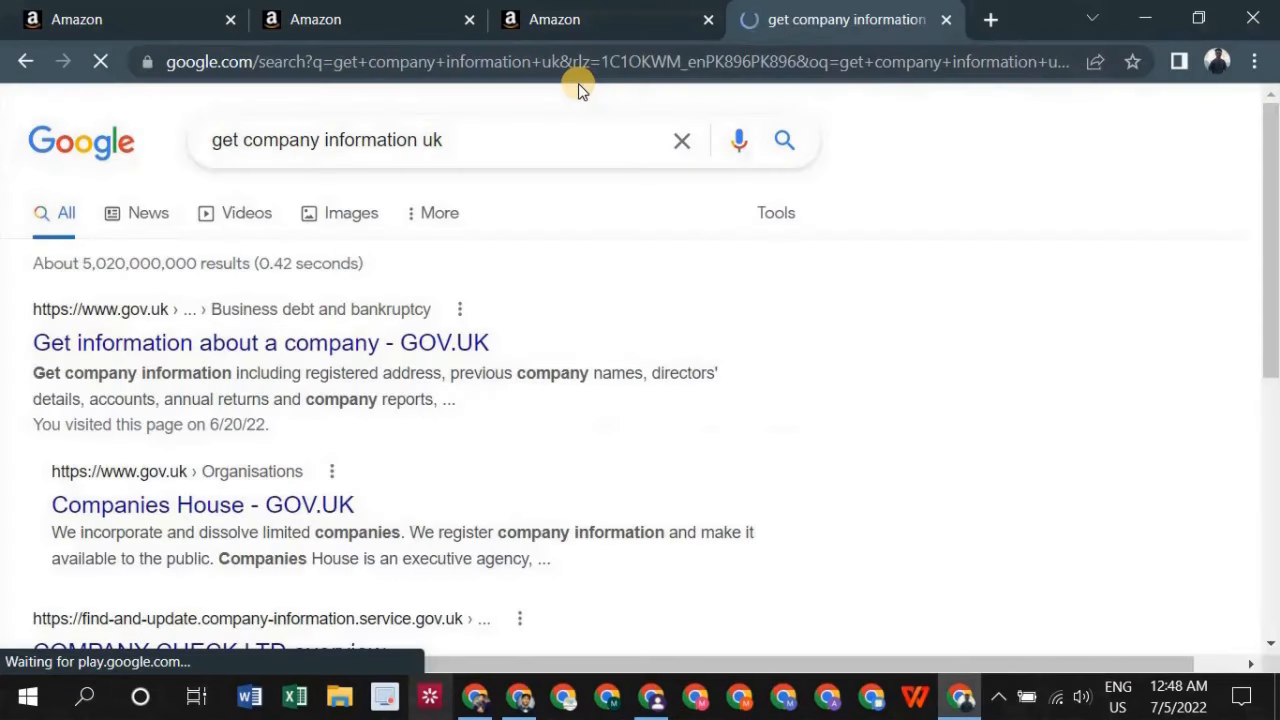
Step: Open the GOV.UK search result "Get information about a company"
{"action": "key", "text": "ctrl+minus"}
{"action": "key", "text": "ctrl+minus"}
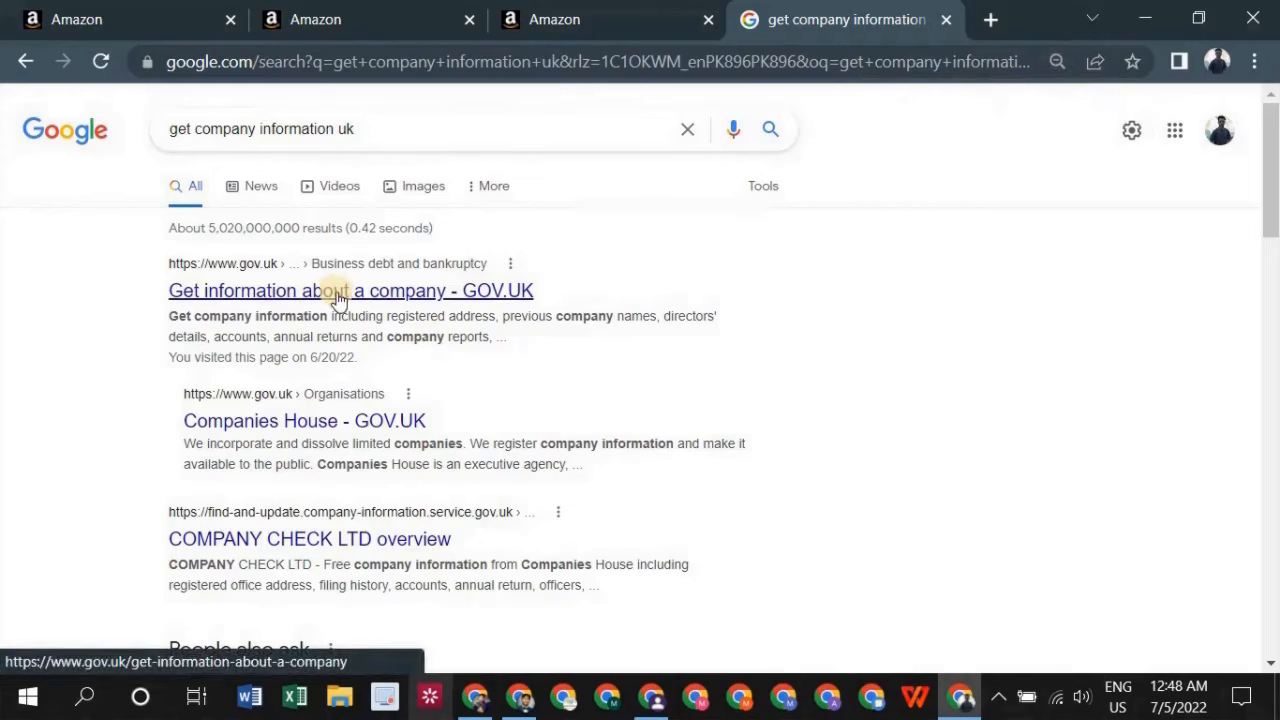
{"action": "left_click_drag", "start_coordinate": [151, 255], "coordinate": [352, 311]}
{"action": "left_click", "coordinate": [352, 308]}
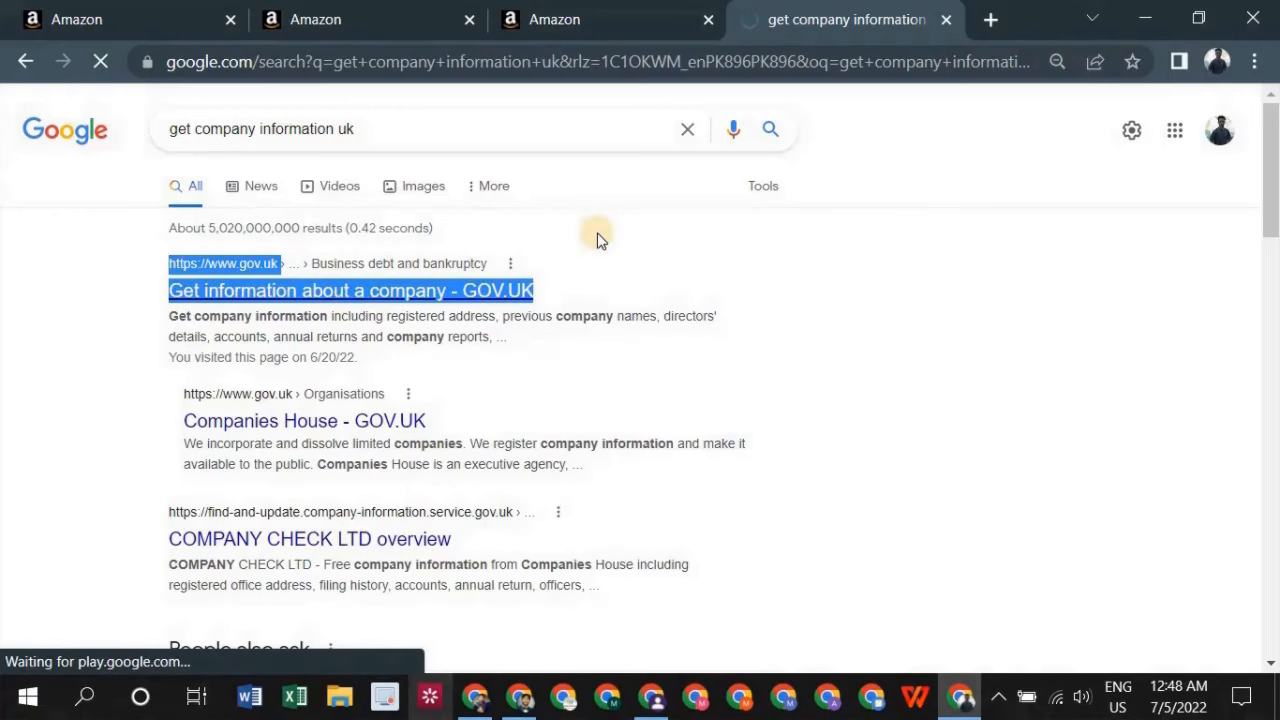
Step: Look over the "Get information about a company" page and start its Companies House company information service
{"action": "scroll", "coordinate": [564, 255], "scroll_direction": "down", "scroll_amount": 12}
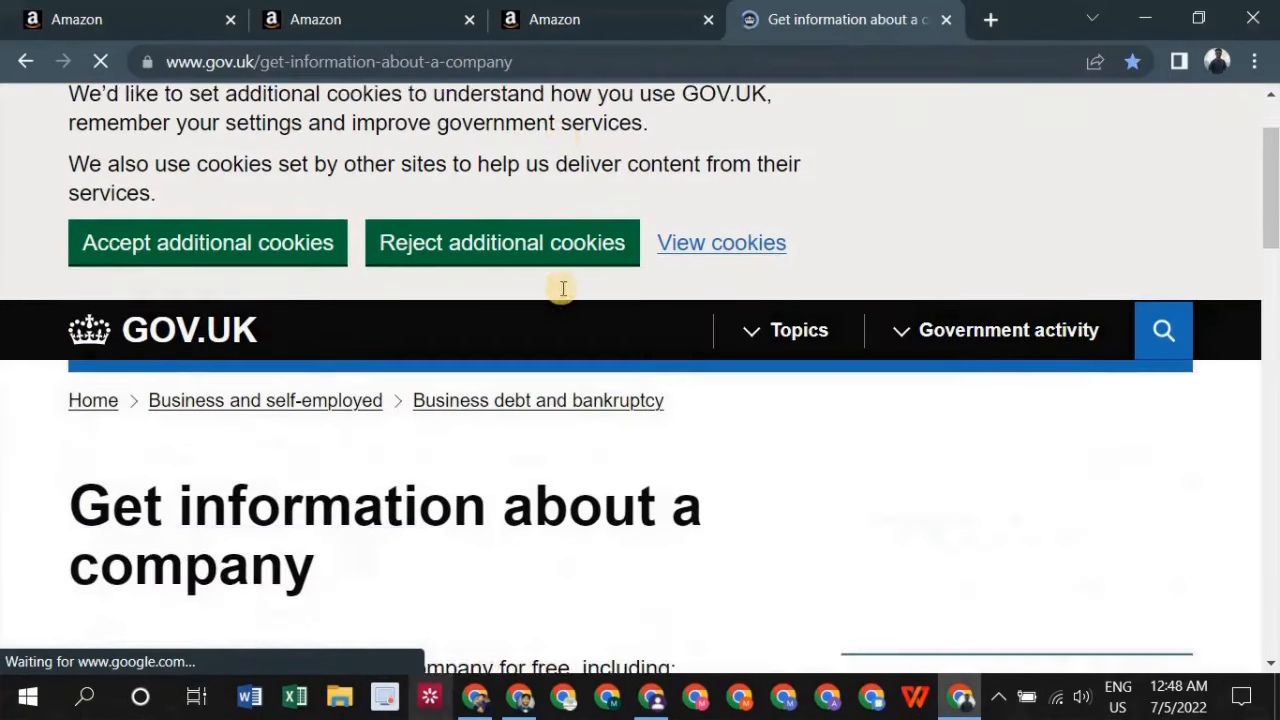
{"action": "scroll", "coordinate": [404, 373], "scroll_direction": "down", "scroll_amount": 4}
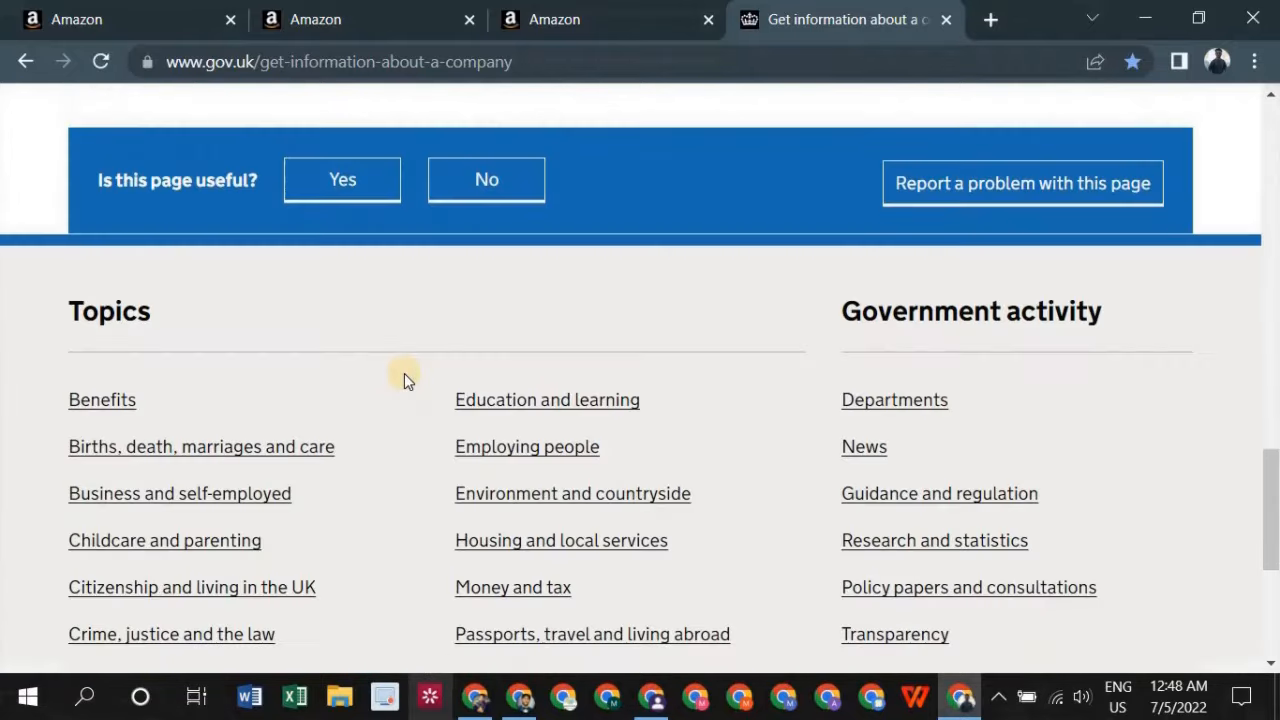
{"action": "scroll", "coordinate": [403, 374], "scroll_direction": "up", "scroll_amount": 15}
{"action": "scroll", "coordinate": [260, 412], "scroll_direction": "down", "scroll_amount": 2}
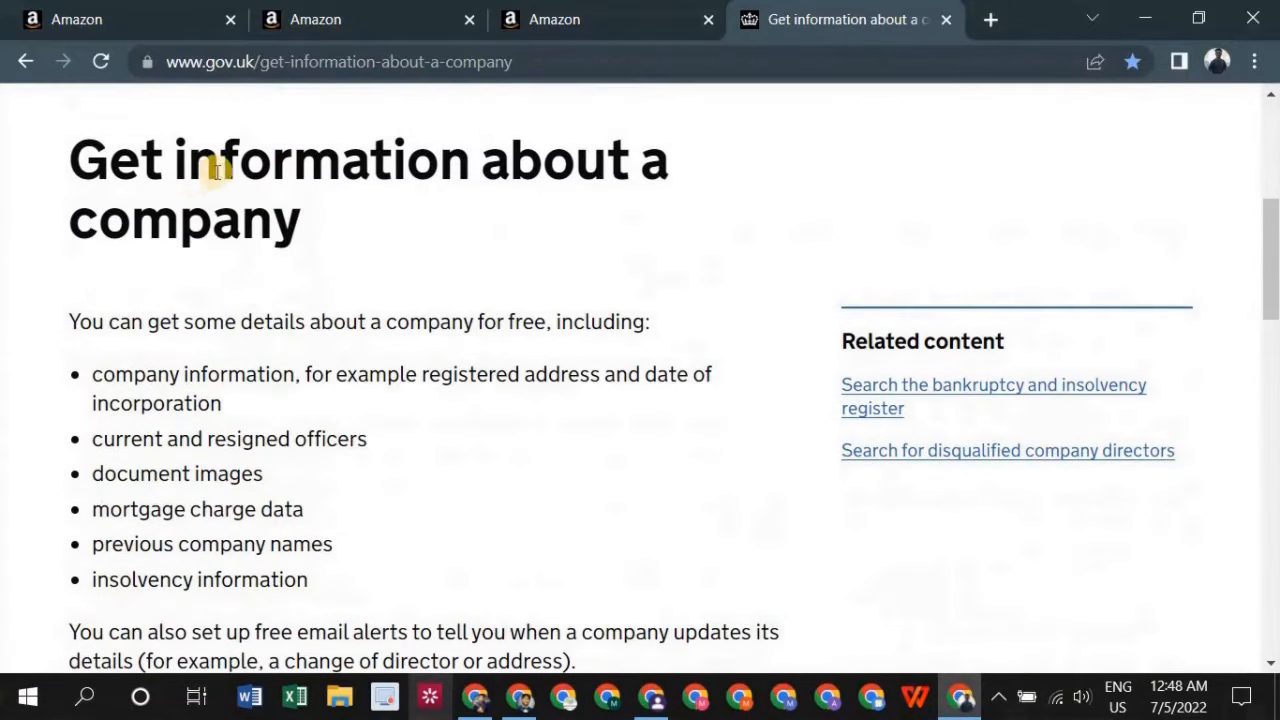
{"action": "left_click_drag", "start_coordinate": [80, 160], "coordinate": [303, 229]}
{"action": "scroll", "coordinate": [320, 300], "scroll_direction": "up", "scroll_amount": 3}
{"action": "scroll", "coordinate": [345, 420], "scroll_direction": "down", "scroll_amount": 1}
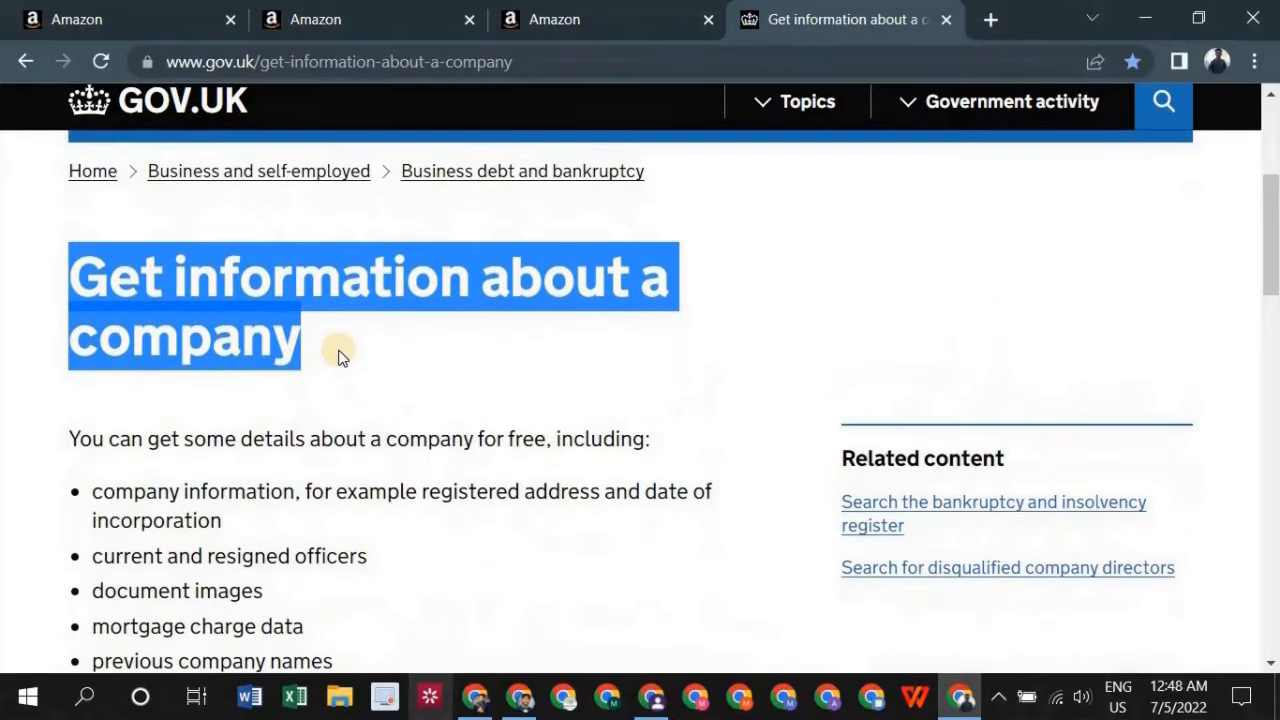
{"action": "scroll", "coordinate": [300, 380], "scroll_direction": "down", "scroll_amount": 4}
{"action": "left_click", "coordinate": [150, 490]}
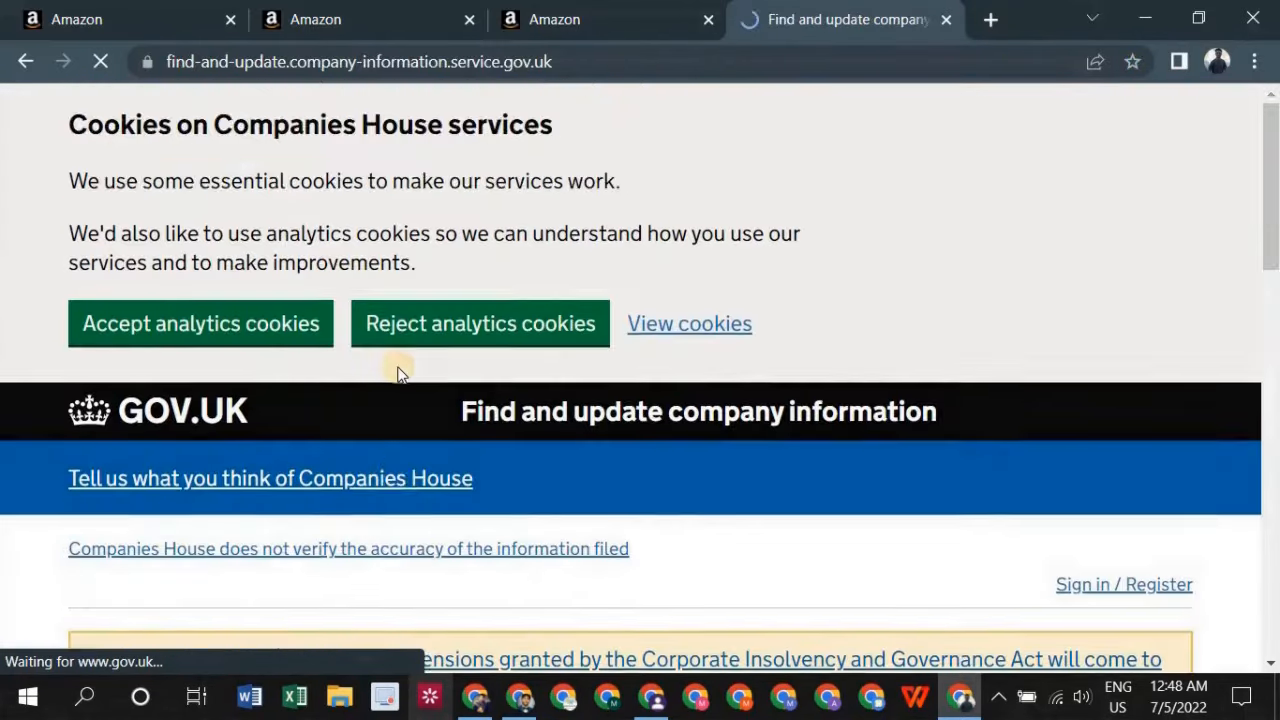
Step: Search the Companies House register for "ali" as an example company name
{"action": "scroll", "coordinate": [386, 360], "scroll_direction": "down", "scroll_amount": 7}
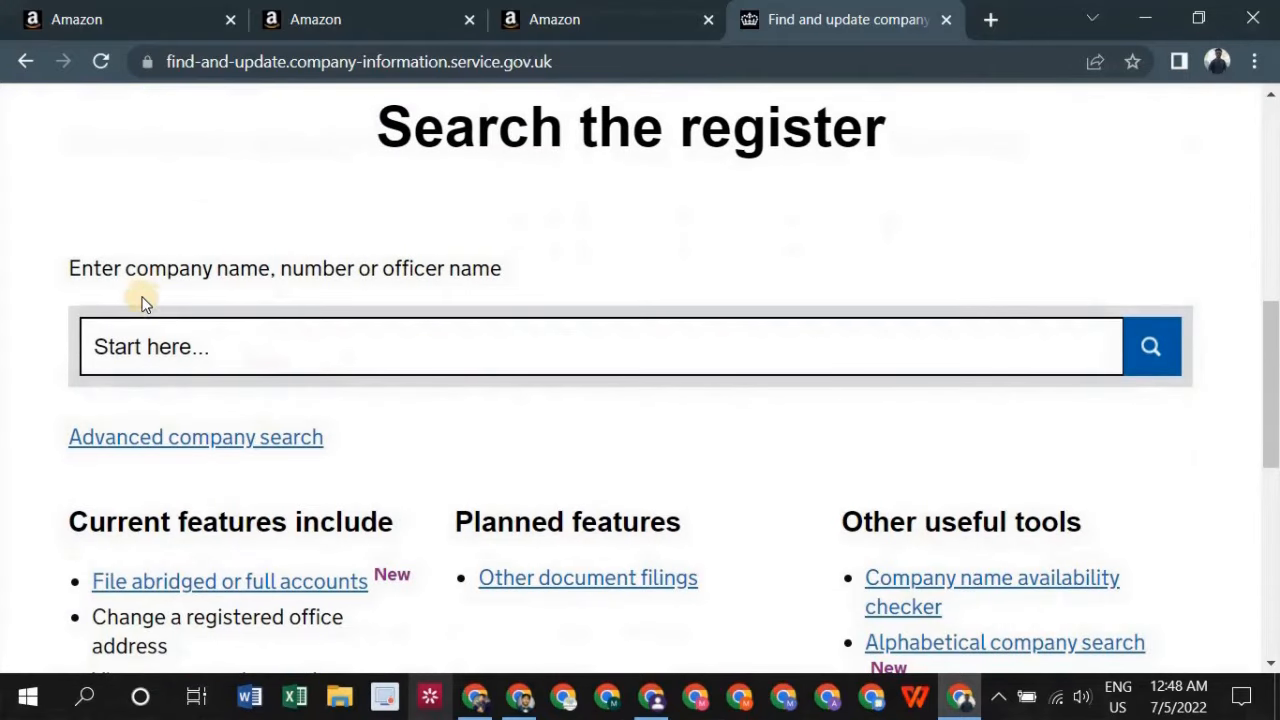
{"action": "left_click_drag", "start_coordinate": [68, 268], "coordinate": [443, 291]}
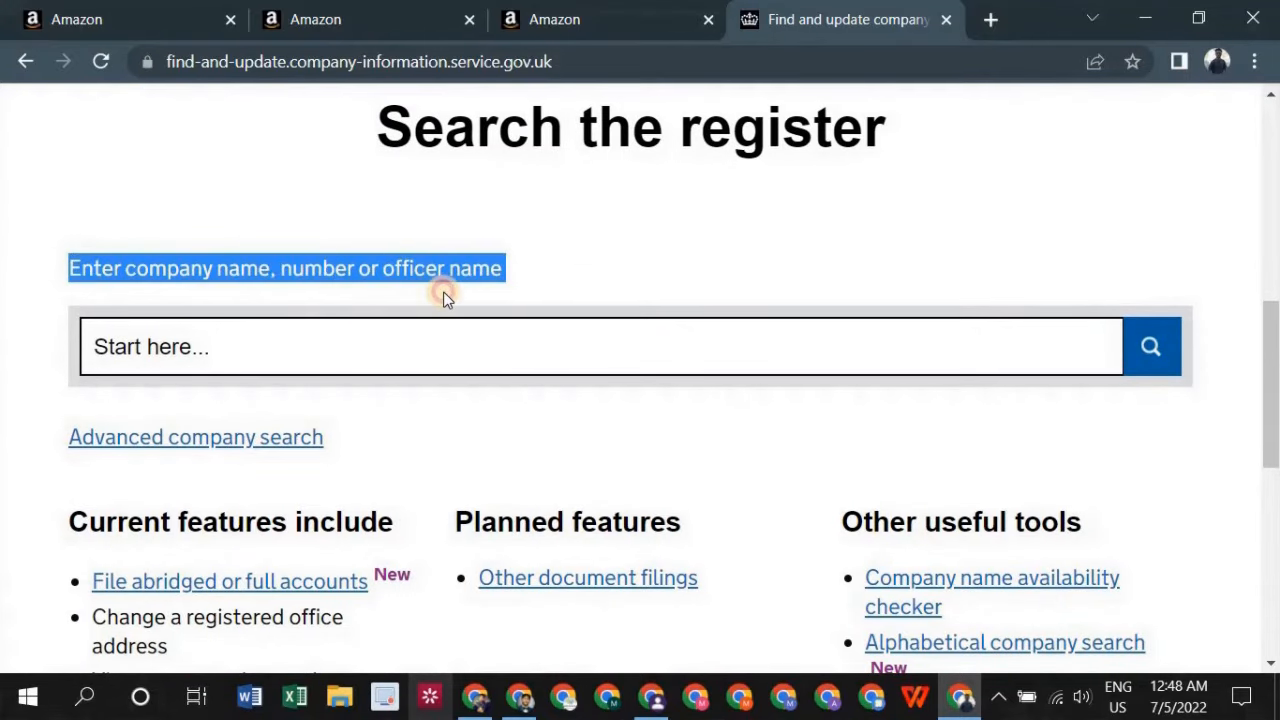
{"action": "left_click", "coordinate": [318, 346]}
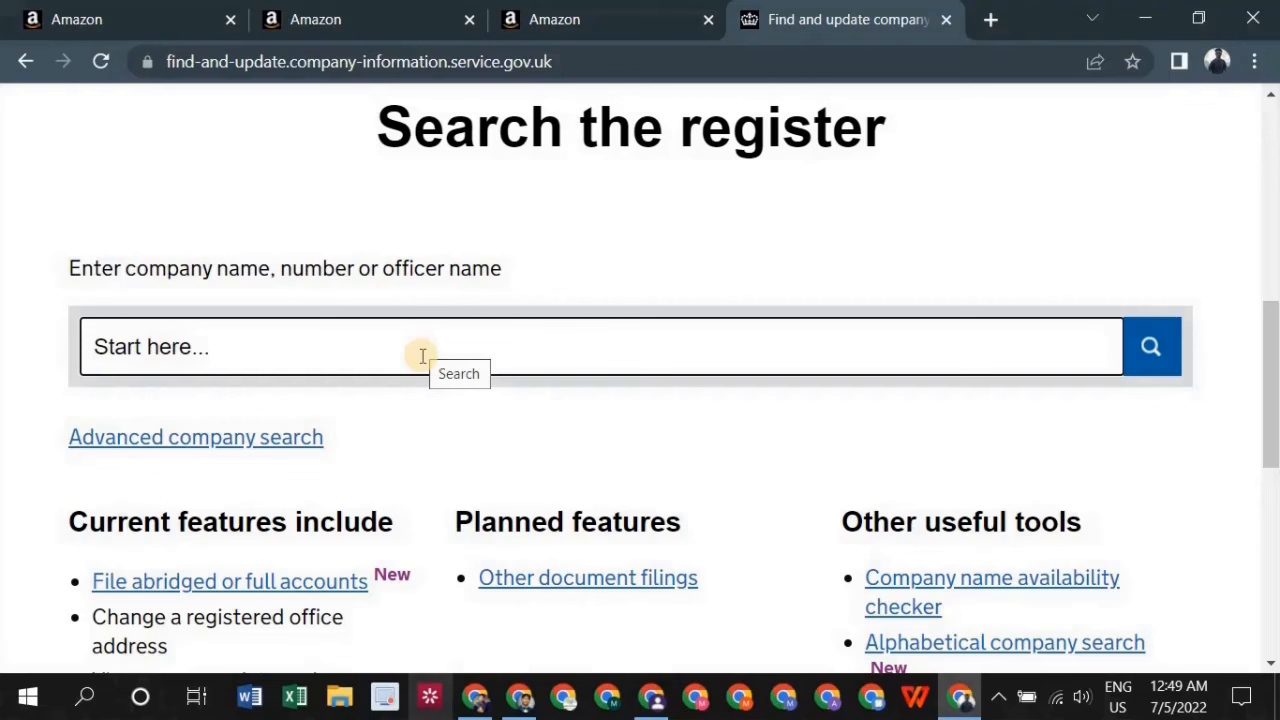
{"action": "type", "text": "ali"}
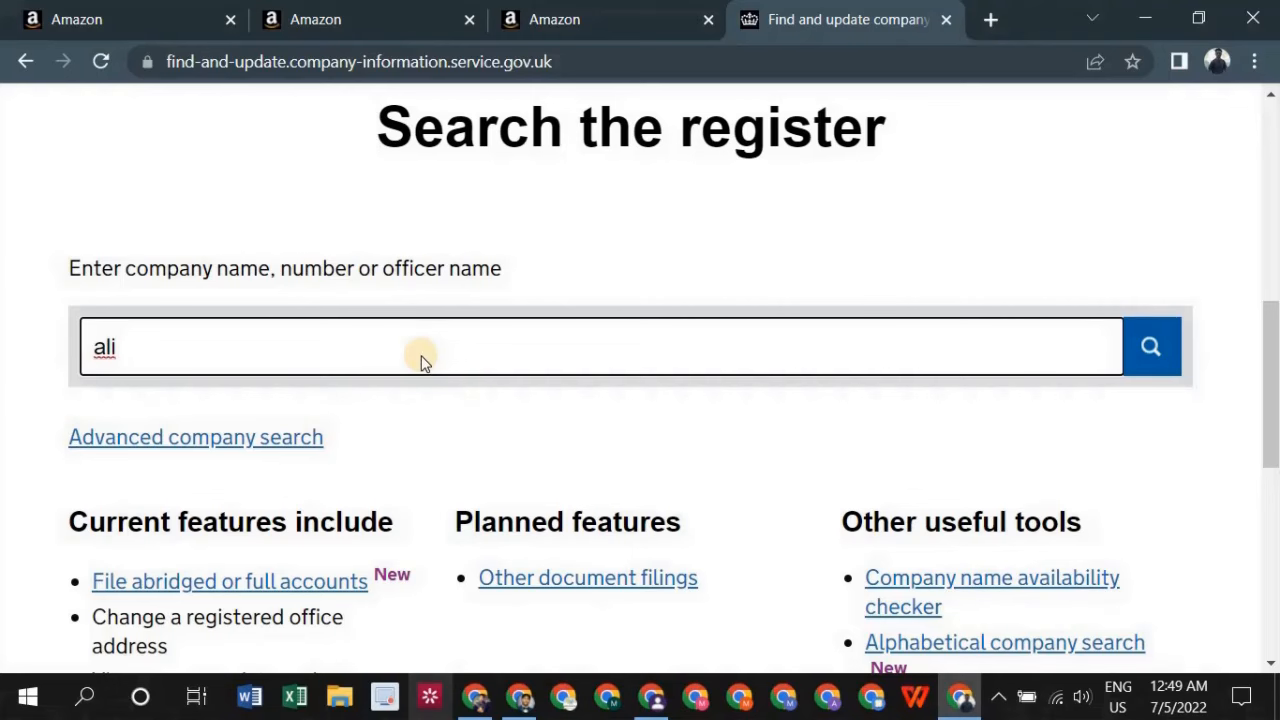
{"action": "key", "text": "Return"}
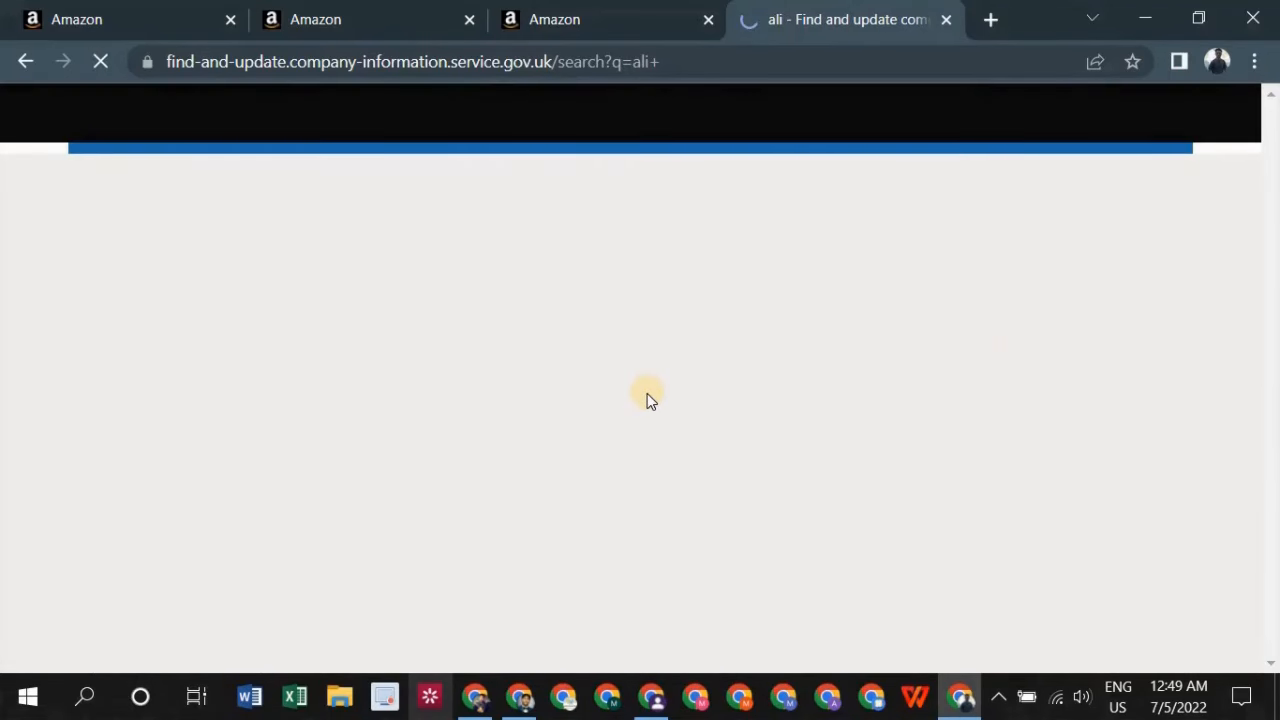
Step: Look through the companies listed in the register's search results and check the search term
{"action": "scroll", "coordinate": [170, 420], "scroll_direction": "down", "scroll_amount": 2}
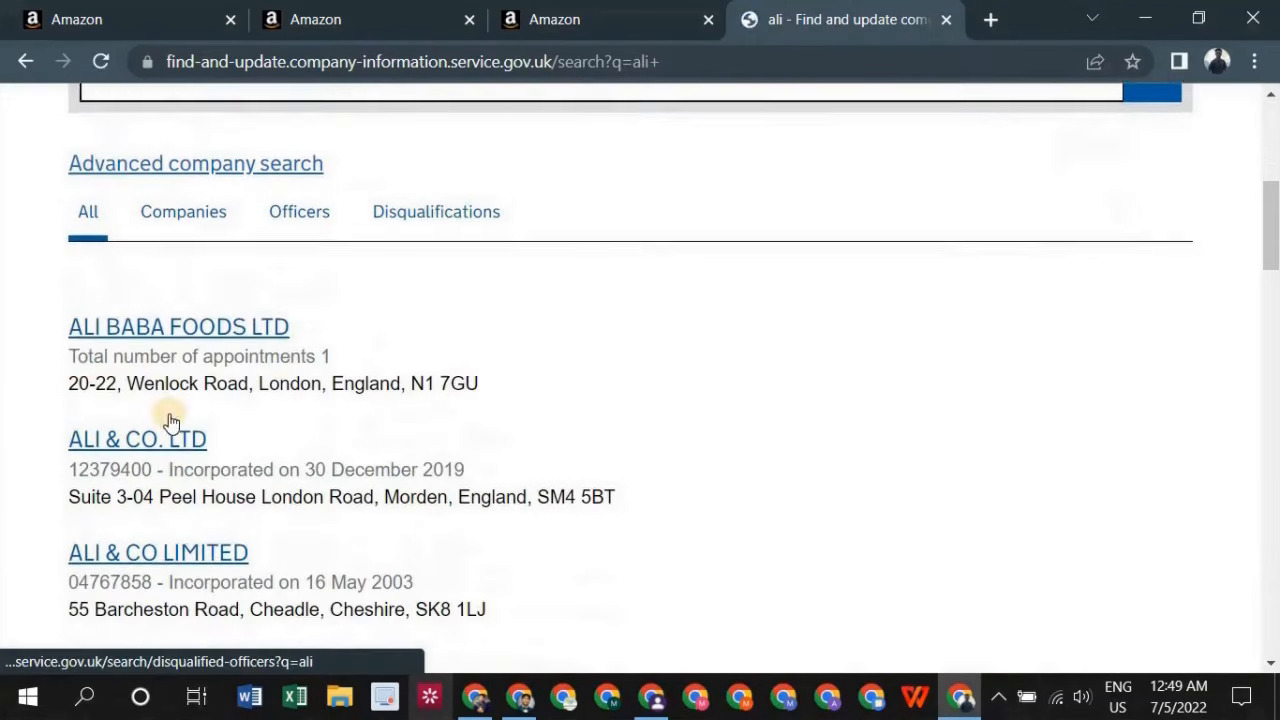
{"action": "scroll", "coordinate": [95, 340], "scroll_direction": "down", "scroll_amount": 1}
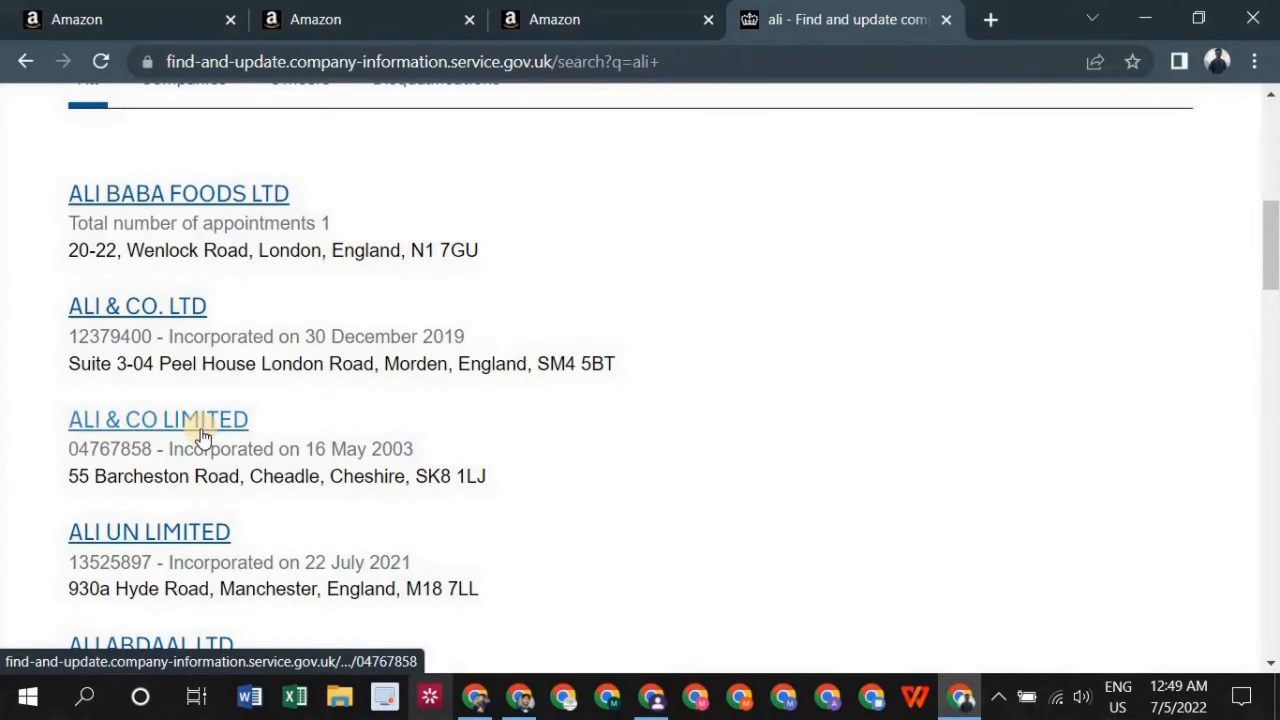
{"action": "scroll", "coordinate": [133, 495], "scroll_direction": "down", "scroll_amount": 1}
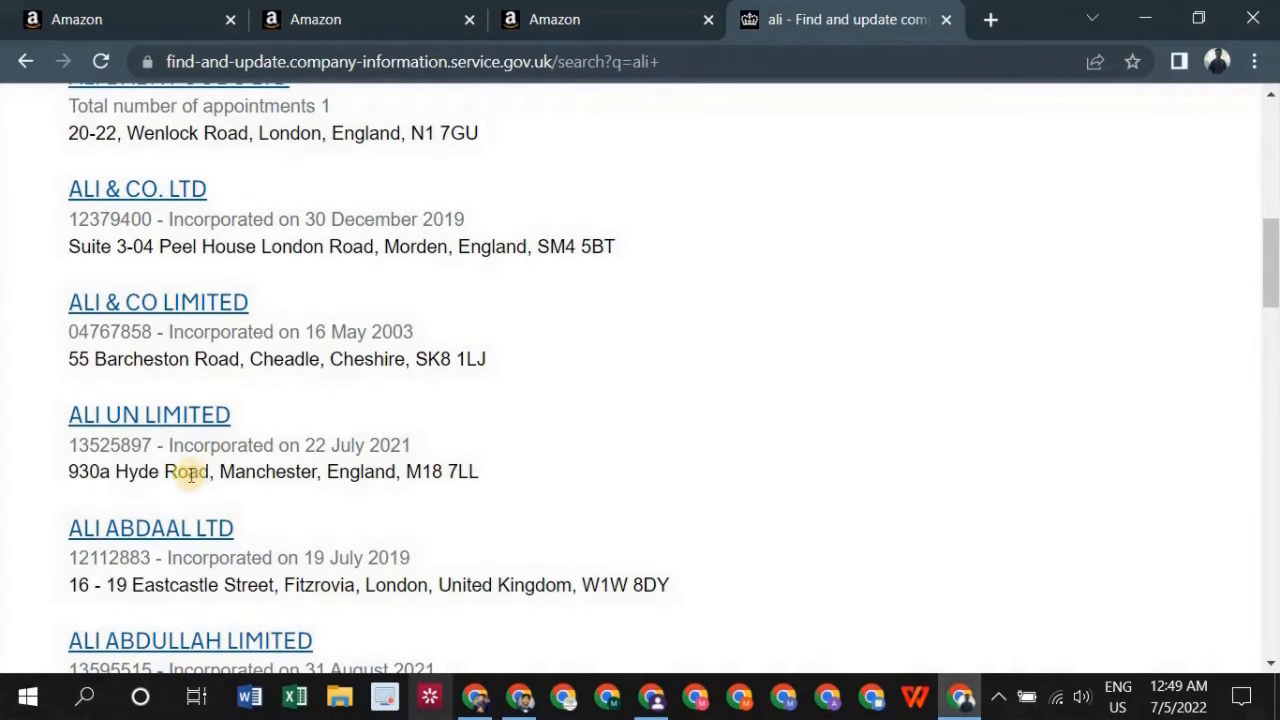
{"action": "scroll", "coordinate": [137, 406], "scroll_direction": "up", "scroll_amount": 3}
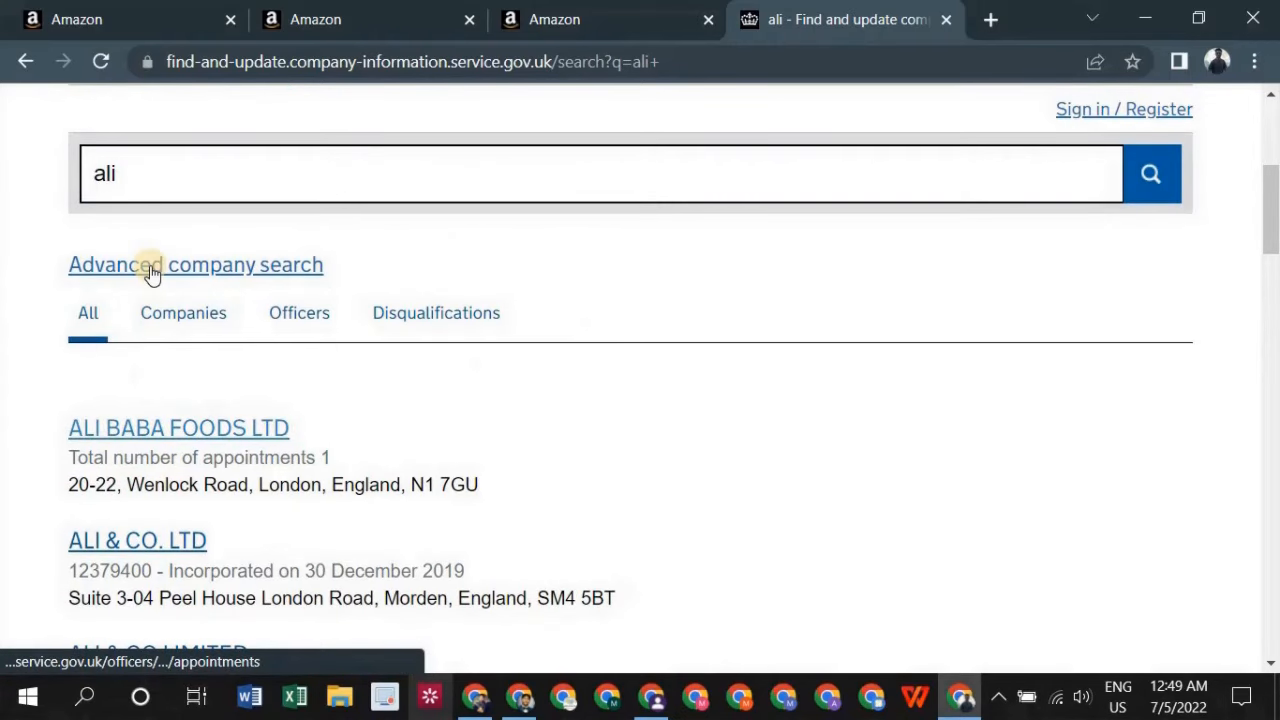
{"action": "double_click", "coordinate": [100, 174]}
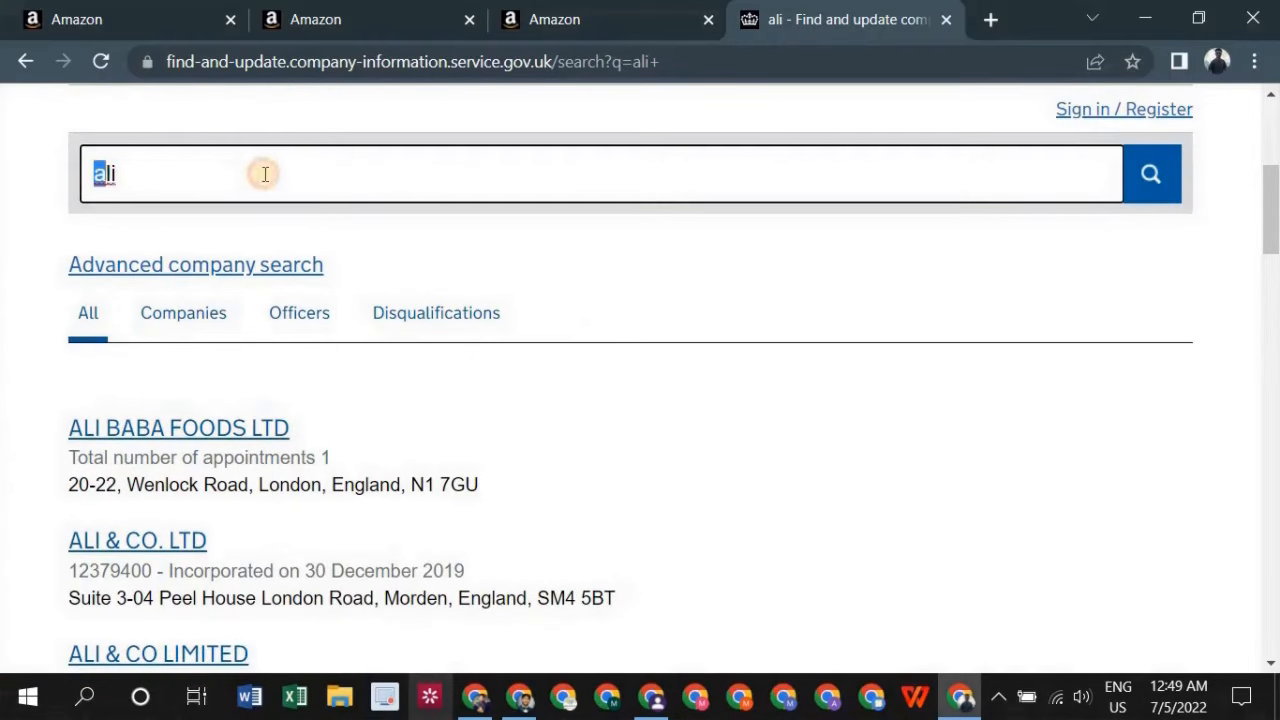
{"action": "left_click", "coordinate": [356, 177]}
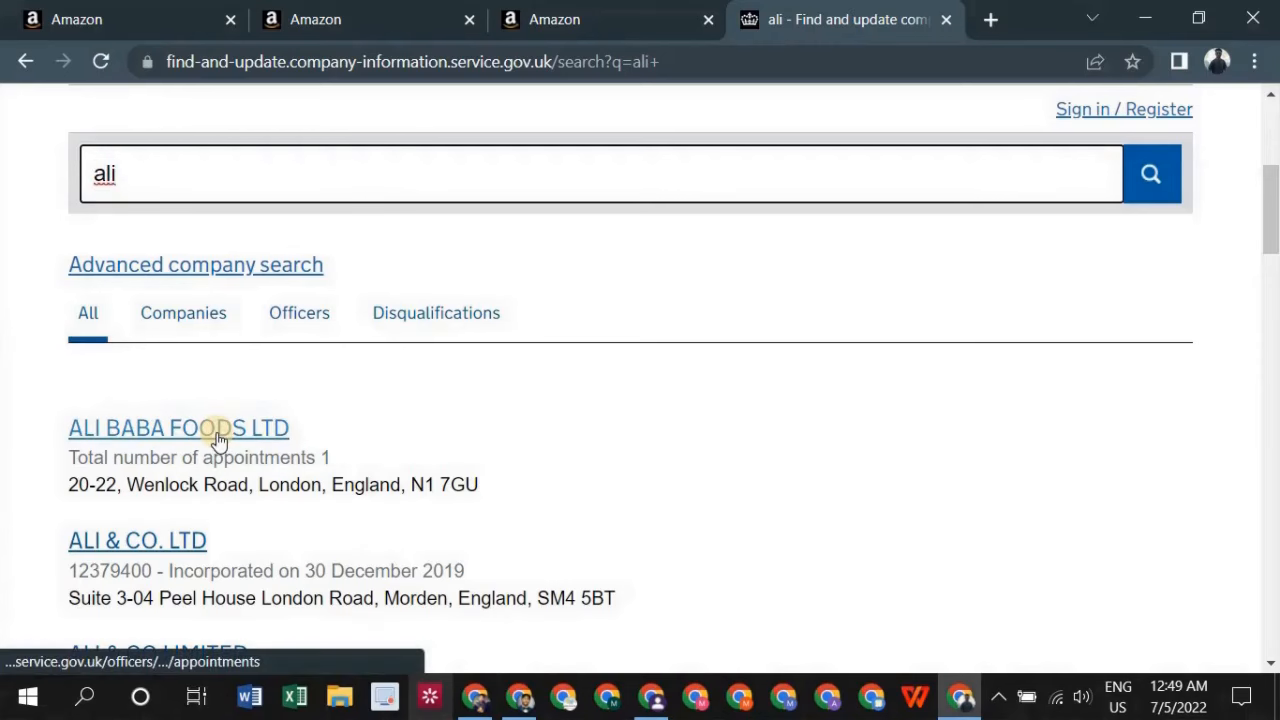
{"action": "scroll", "coordinate": [214, 434], "scroll_direction": "down", "scroll_amount": 2}
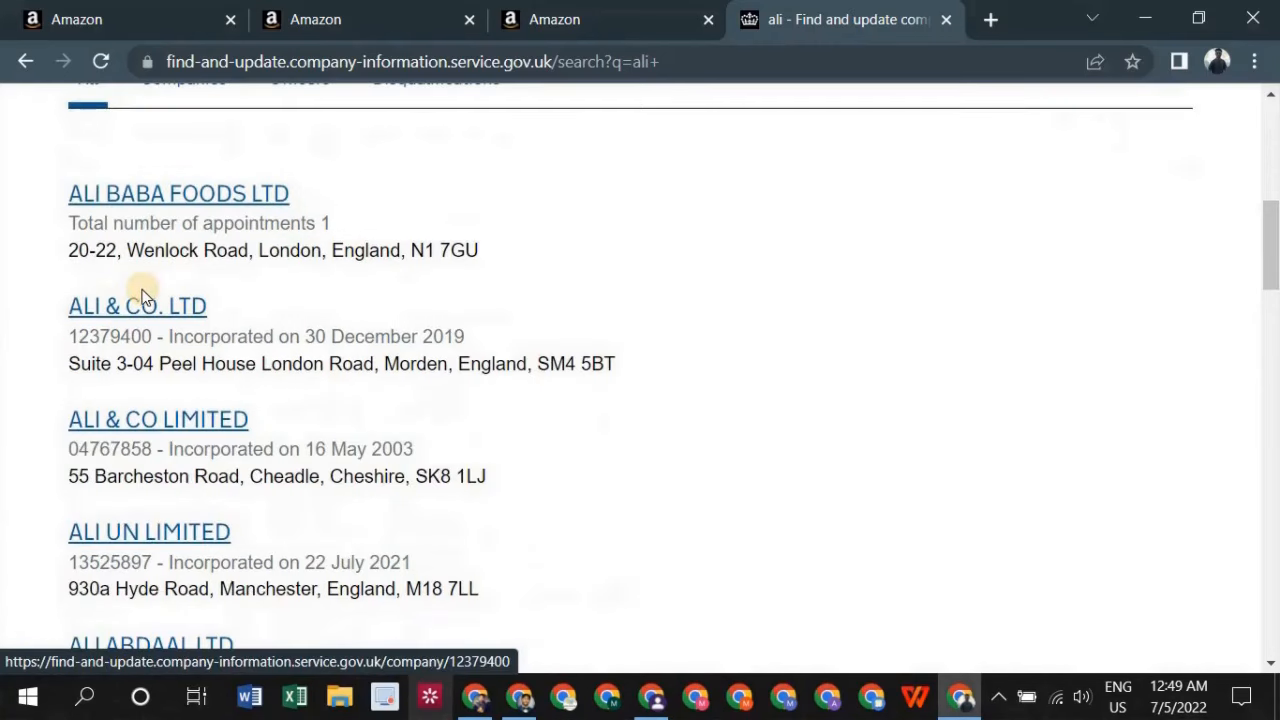
Step: Open the ALI & CO. LTD company record in a new tab and switch to it
{"action": "right_click", "coordinate": [138, 316]}
{"action": "left_click_drag", "start_coordinate": [240, 289], "coordinate": [209, 304]}
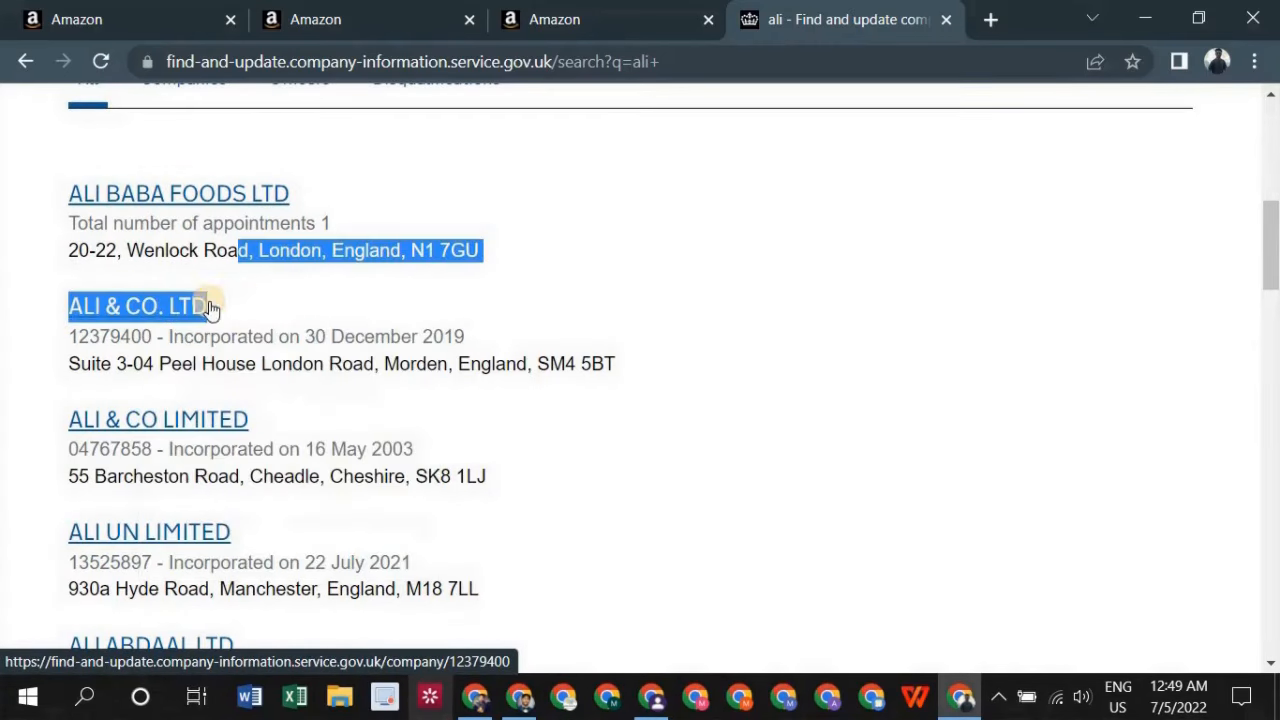
{"action": "left_click", "coordinate": [228, 290]}
{"action": "right_click", "coordinate": [145, 312]}
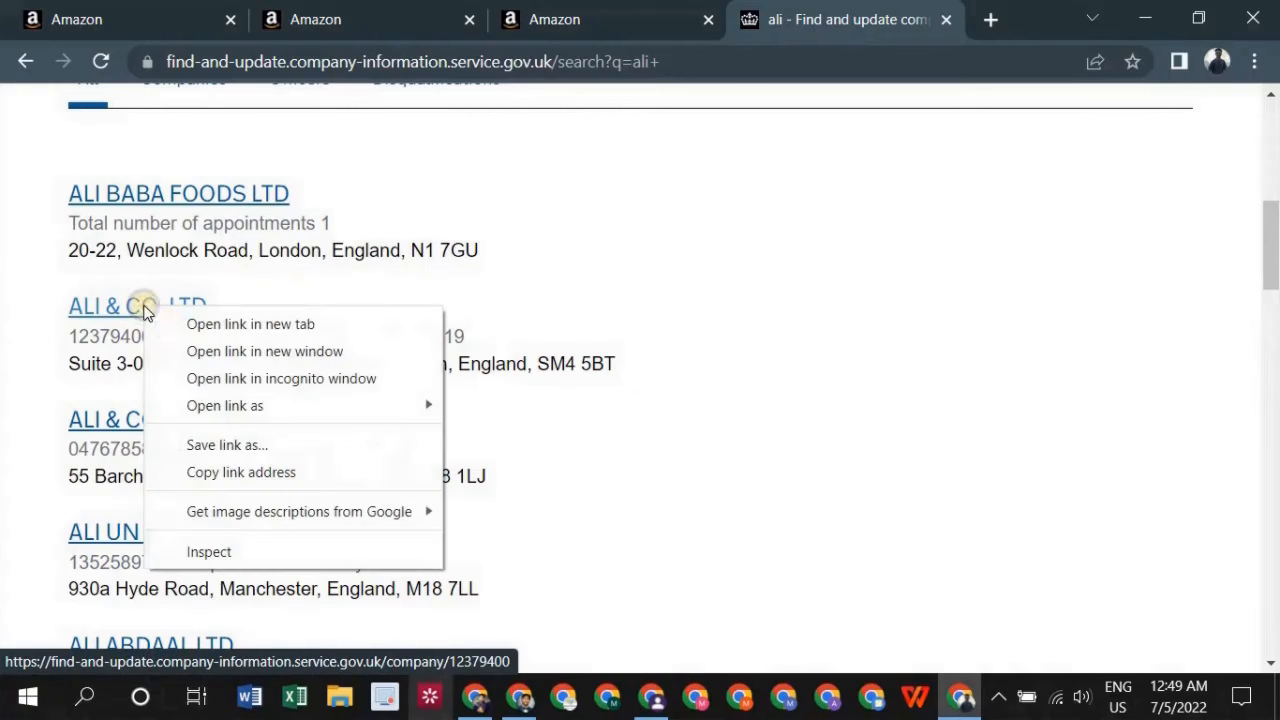
{"action": "left_click", "coordinate": [205, 323]}
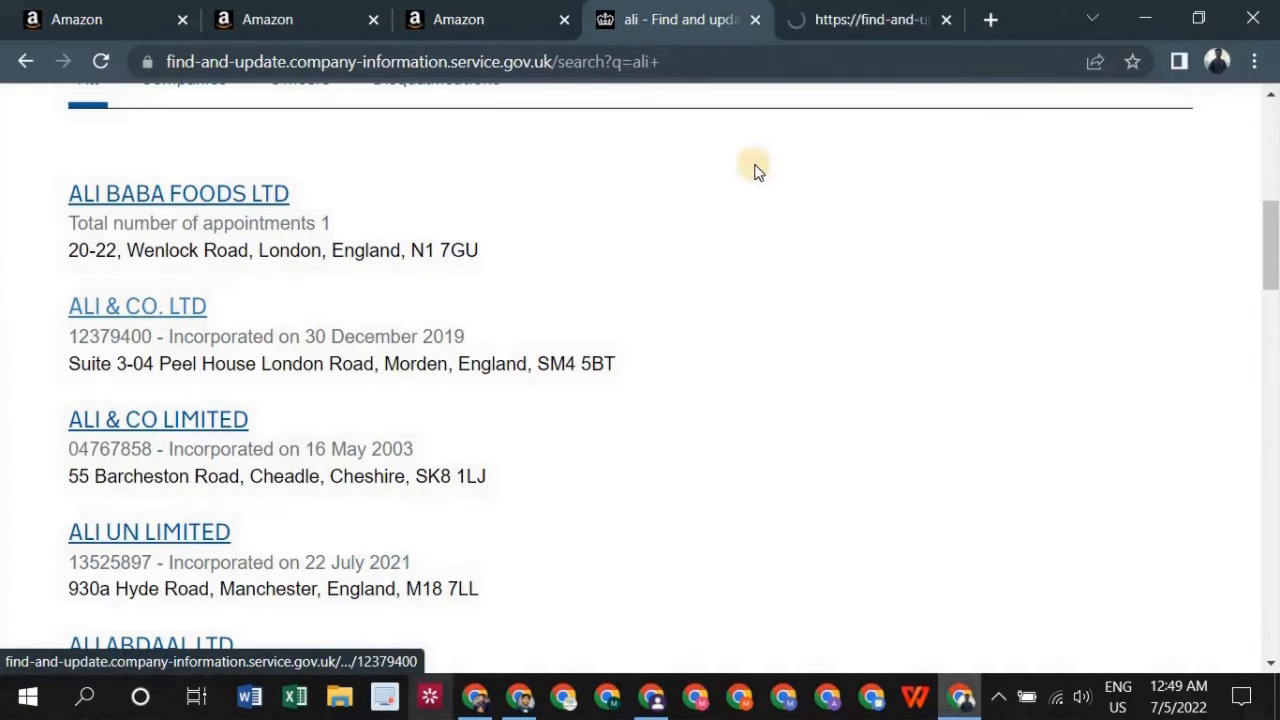
{"action": "left_click", "coordinate": [845, 19]}
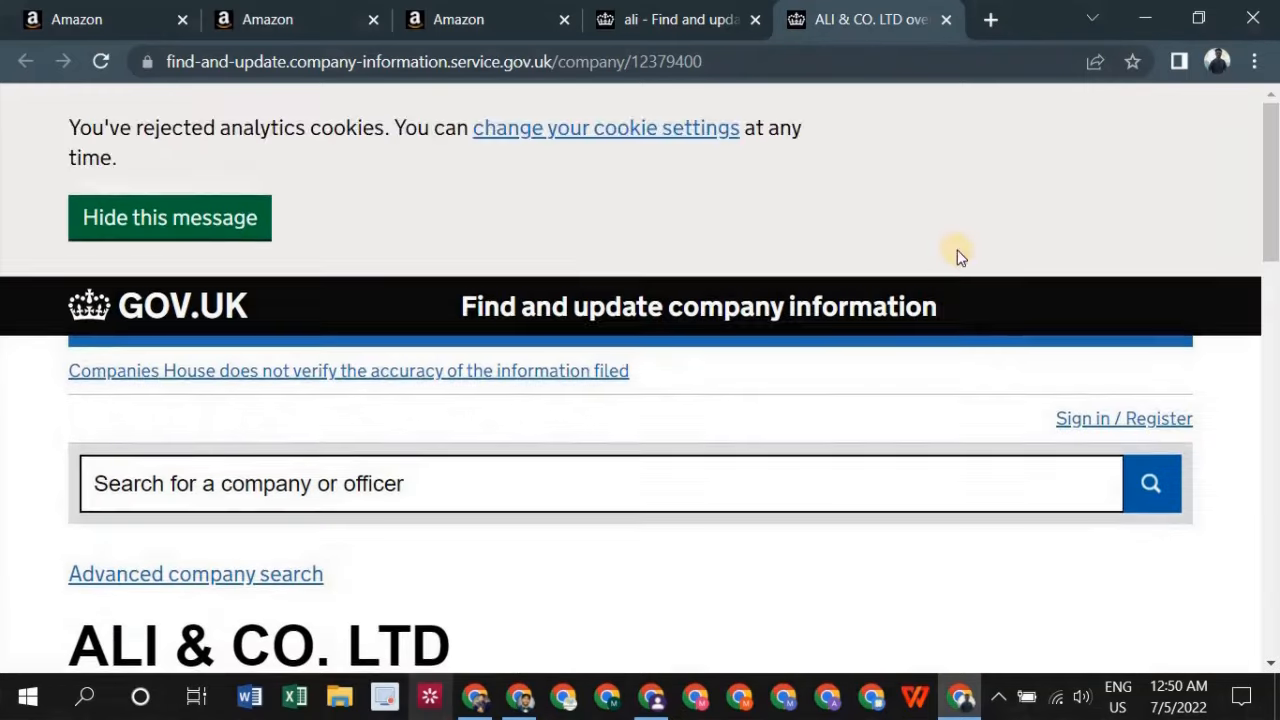
Step: Examine the company number, registered office address, status, type, accounts and confirmation statement on the ALI & CO. LTD overview
{"action": "scroll", "coordinate": [960, 257], "scroll_direction": "down", "scroll_amount": 2}
{"action": "scroll", "coordinate": [300, 410], "scroll_direction": "down", "scroll_amount": 2}
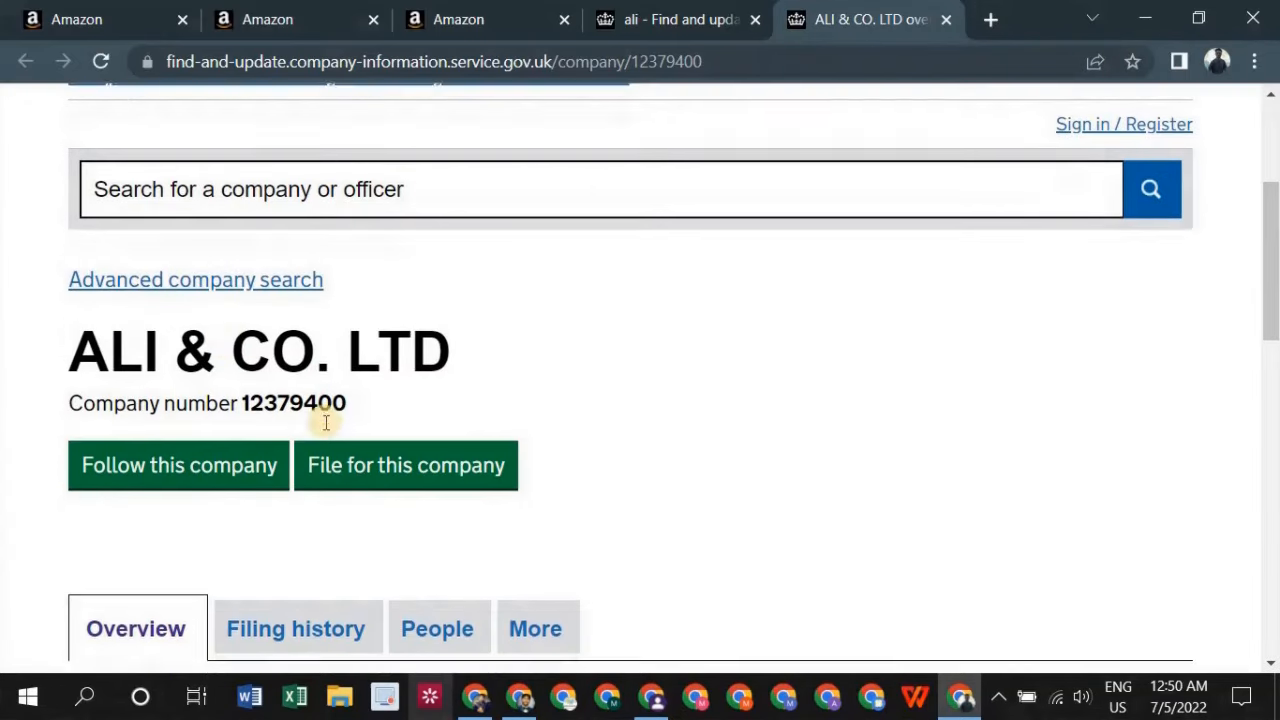
{"action": "left_click_drag", "start_coordinate": [234, 346], "coordinate": [463, 362]}
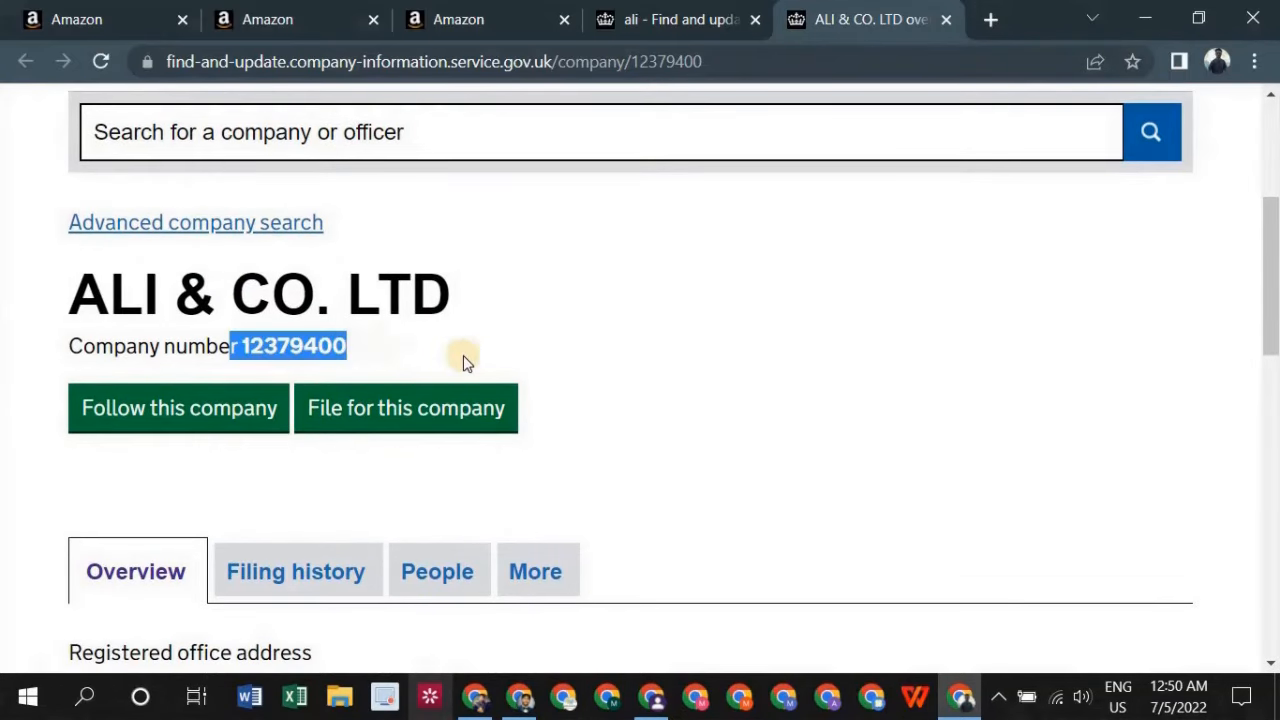
{"action": "left_click", "coordinate": [463, 362]}
{"action": "scroll", "coordinate": [414, 377], "scroll_direction": "down", "scroll_amount": 10}
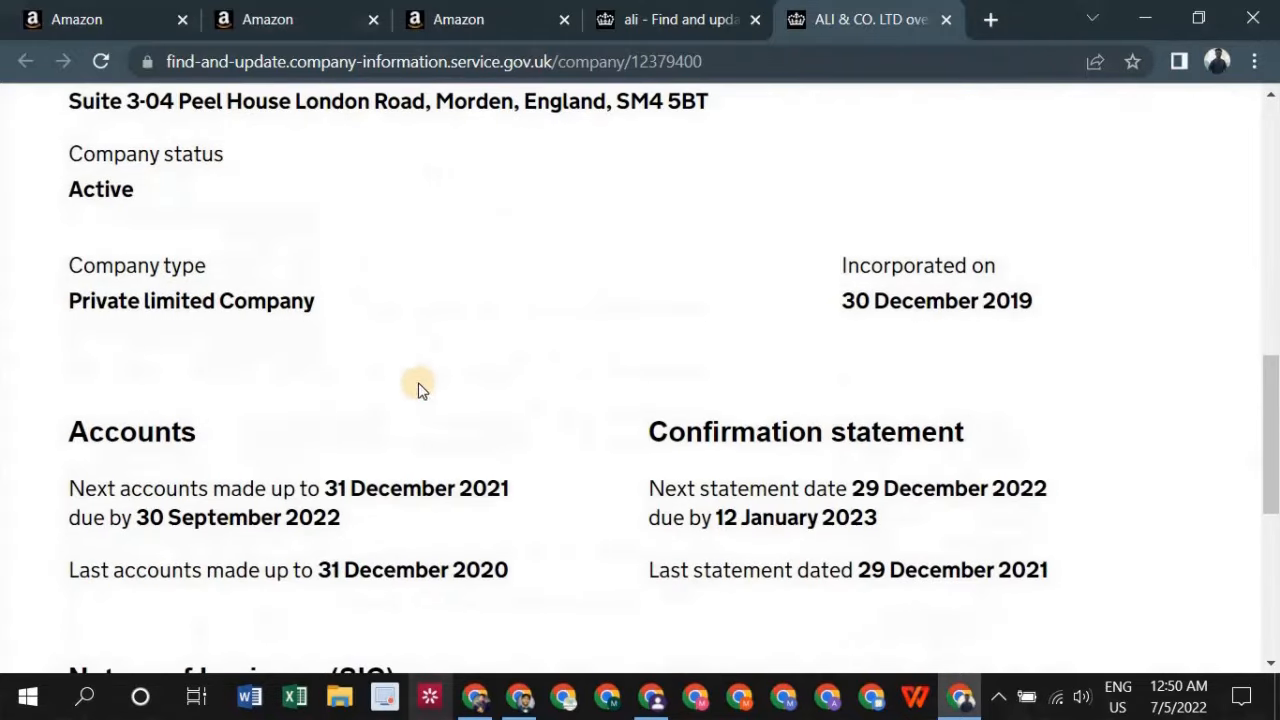
{"action": "scroll", "coordinate": [374, 420], "scroll_direction": "down", "scroll_amount": 3}
{"action": "scroll", "coordinate": [251, 403], "scroll_direction": "up", "scroll_amount": 8}
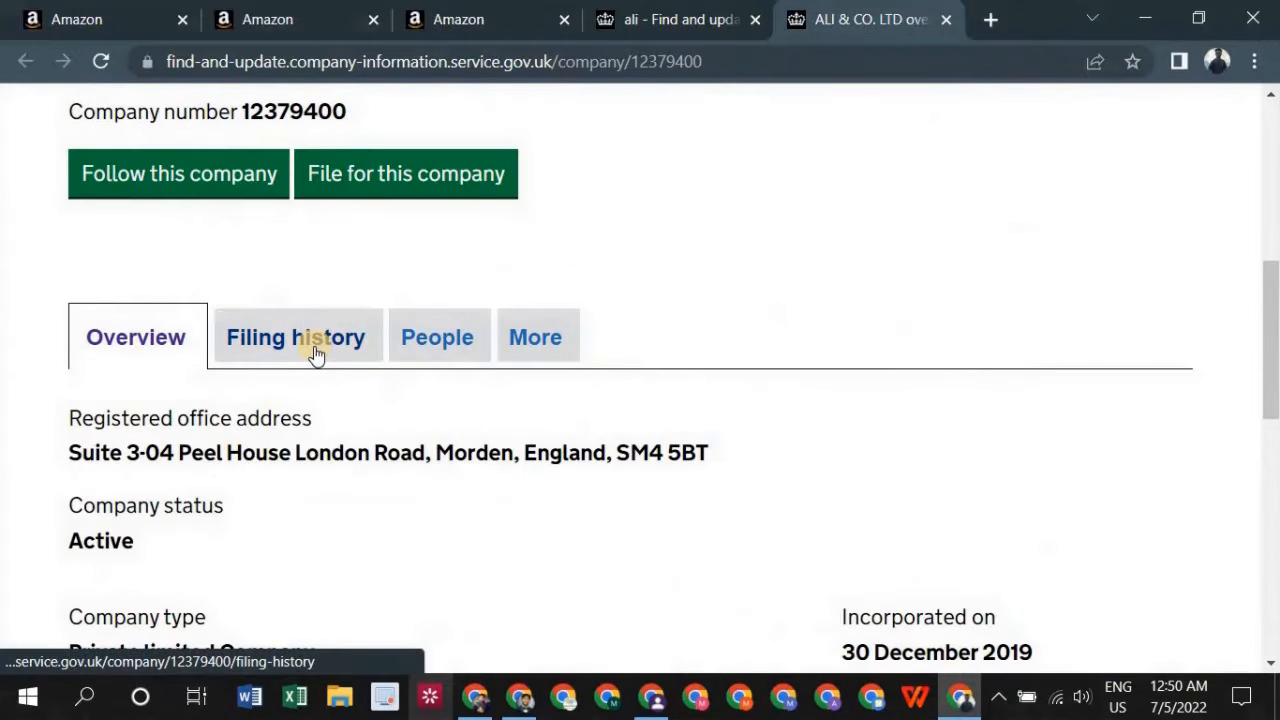
Step: Open the filing history of ALI & CO. LTD and bring its list of filed documents into view
{"action": "scroll", "coordinate": [246, 366], "scroll_direction": "up", "scroll_amount": 4}
{"action": "scroll", "coordinate": [289, 389], "scroll_direction": "down", "scroll_amount": 3}
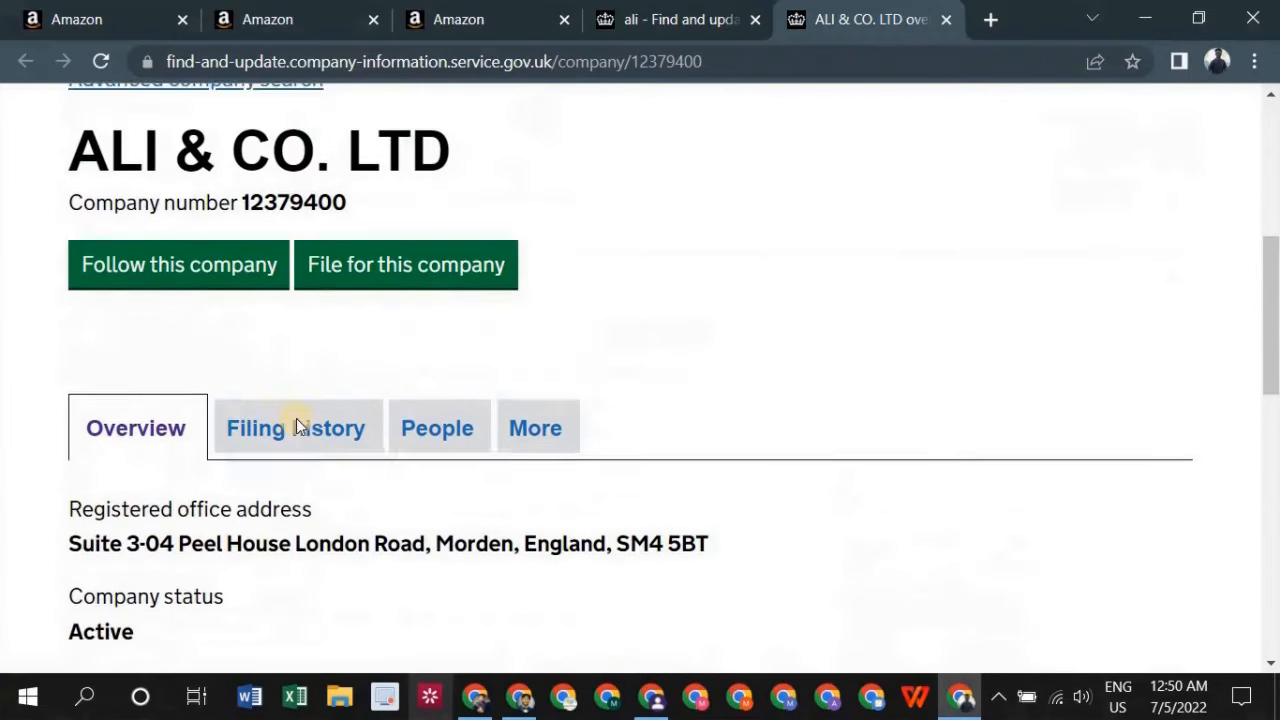
{"action": "scroll", "coordinate": [297, 420], "scroll_direction": "up", "scroll_amount": 1}
{"action": "left_click", "coordinate": [305, 447]}
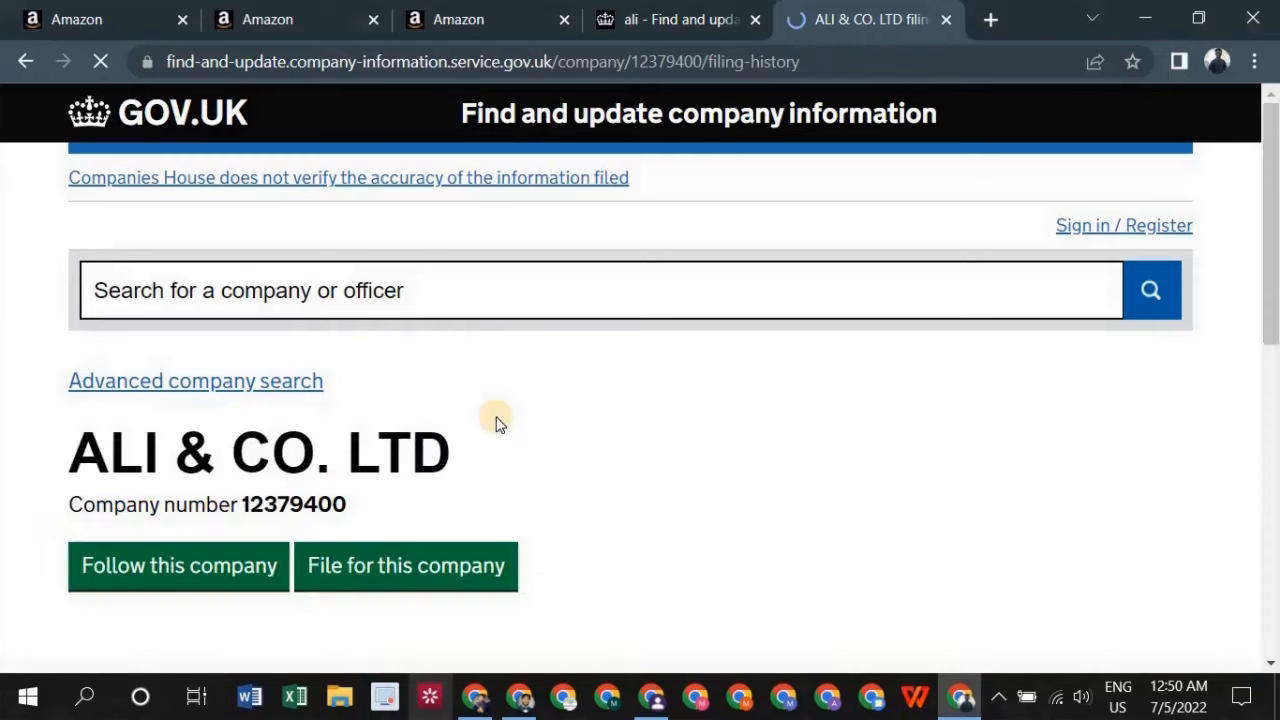
{"action": "scroll", "coordinate": [503, 420], "scroll_direction": "down", "scroll_amount": 7}
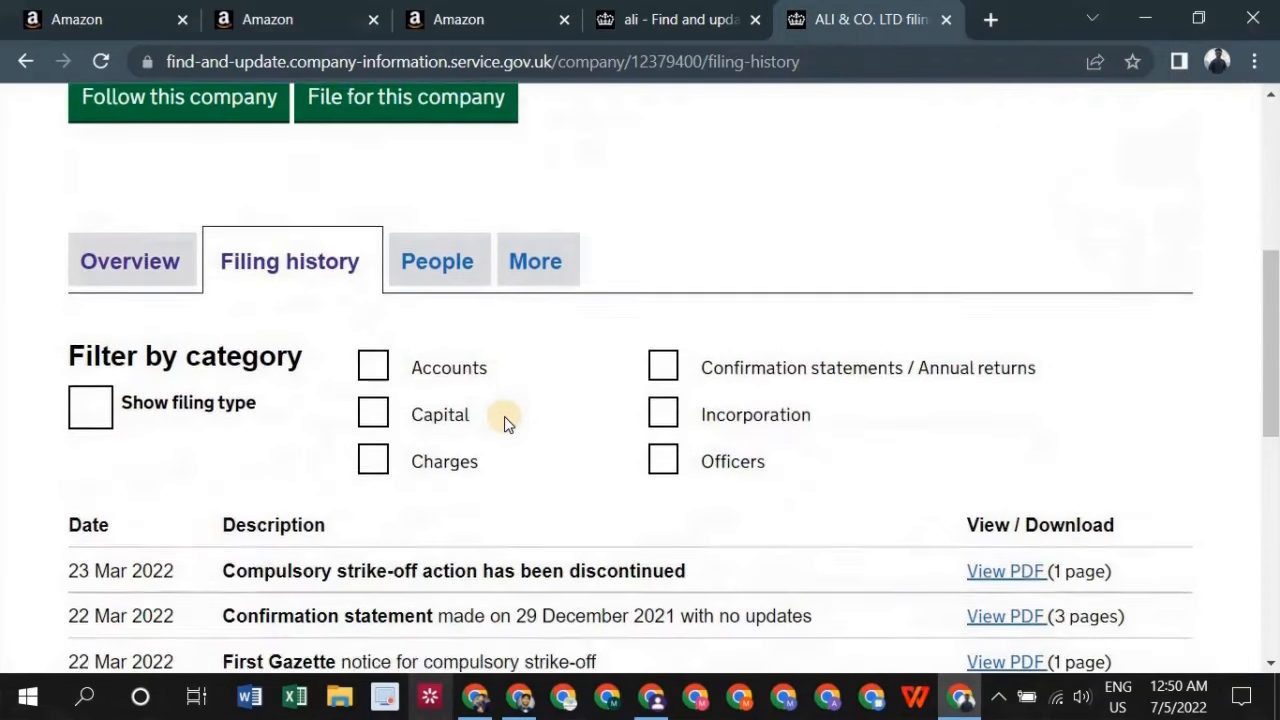
{"action": "scroll", "coordinate": [620, 415], "scroll_direction": "down", "scroll_amount": 1}
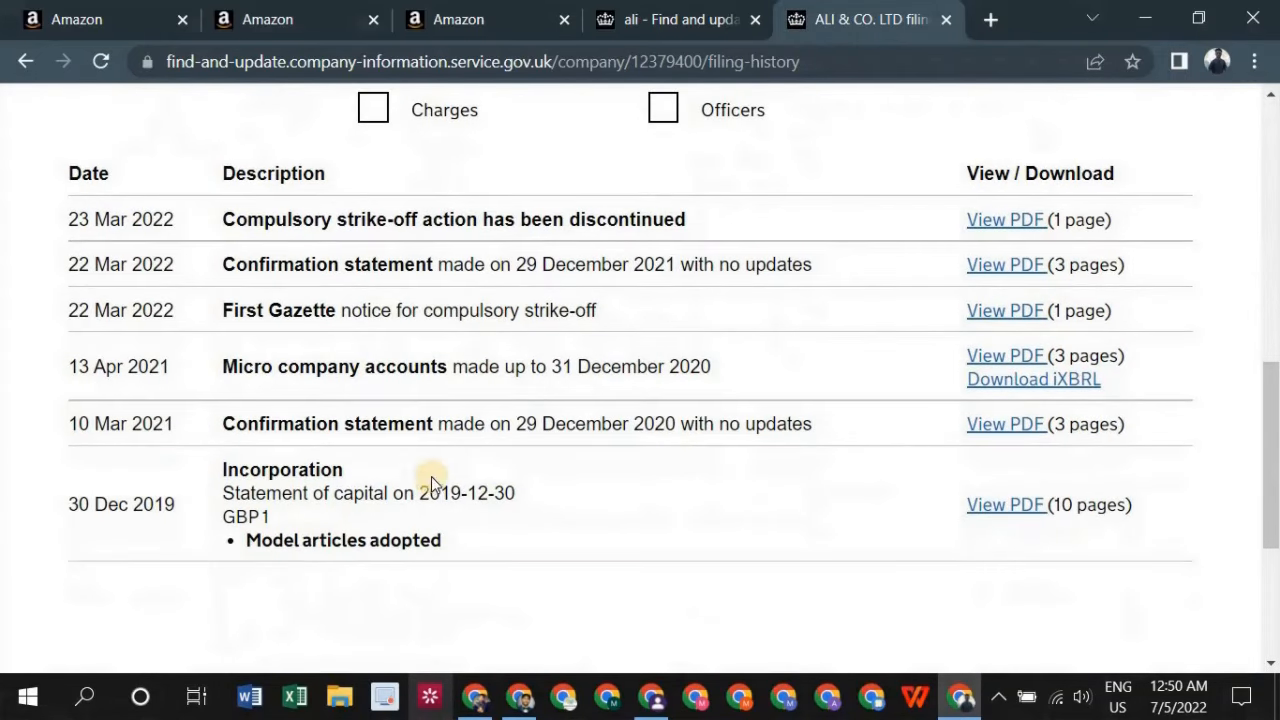
Step: Examine the Incorporation filing's description, its model articles note and the page count of its PDF
{"action": "left_click", "coordinate": [355, 516]}
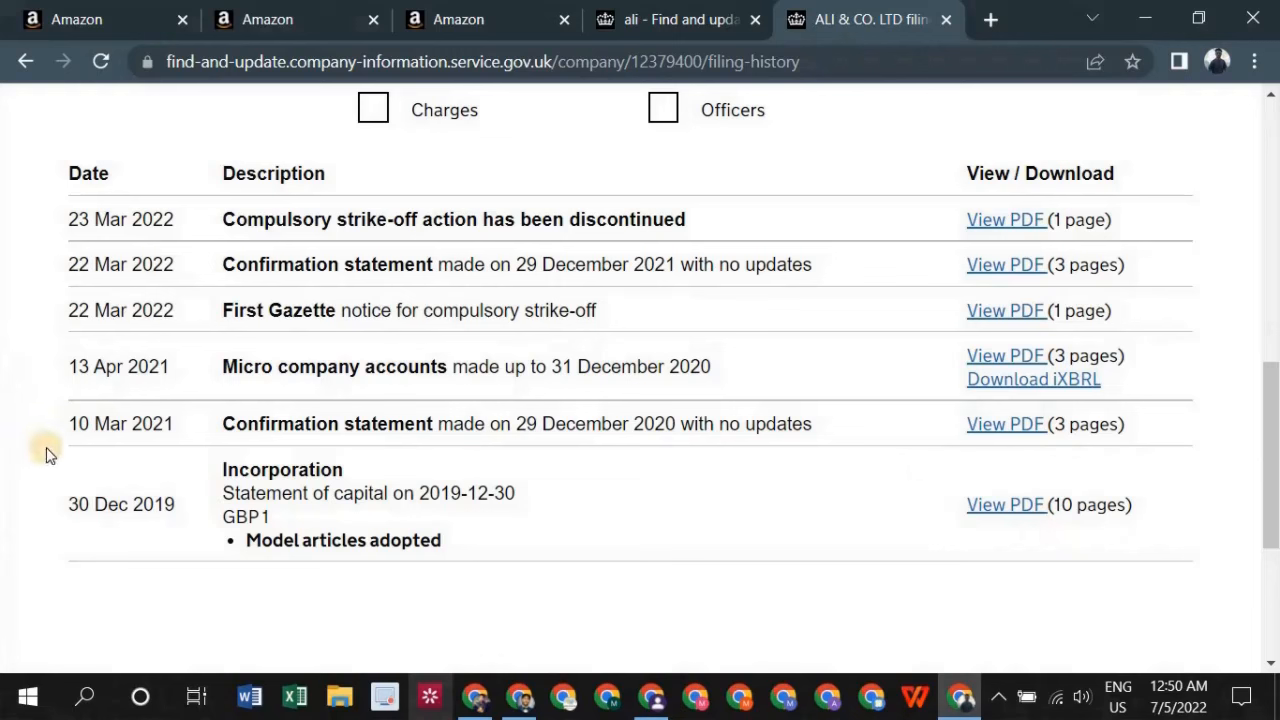
{"action": "left_click_drag", "start_coordinate": [216, 468], "coordinate": [495, 512]}
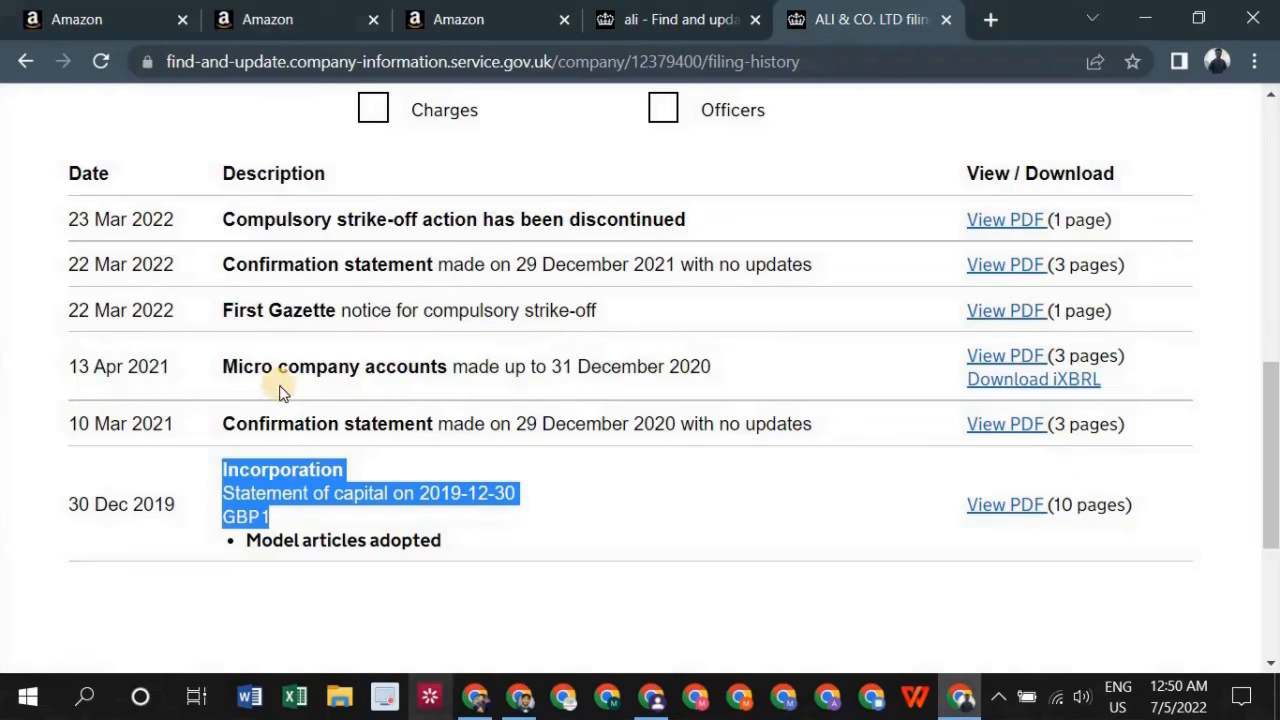
{"action": "left_click", "coordinate": [290, 540]}
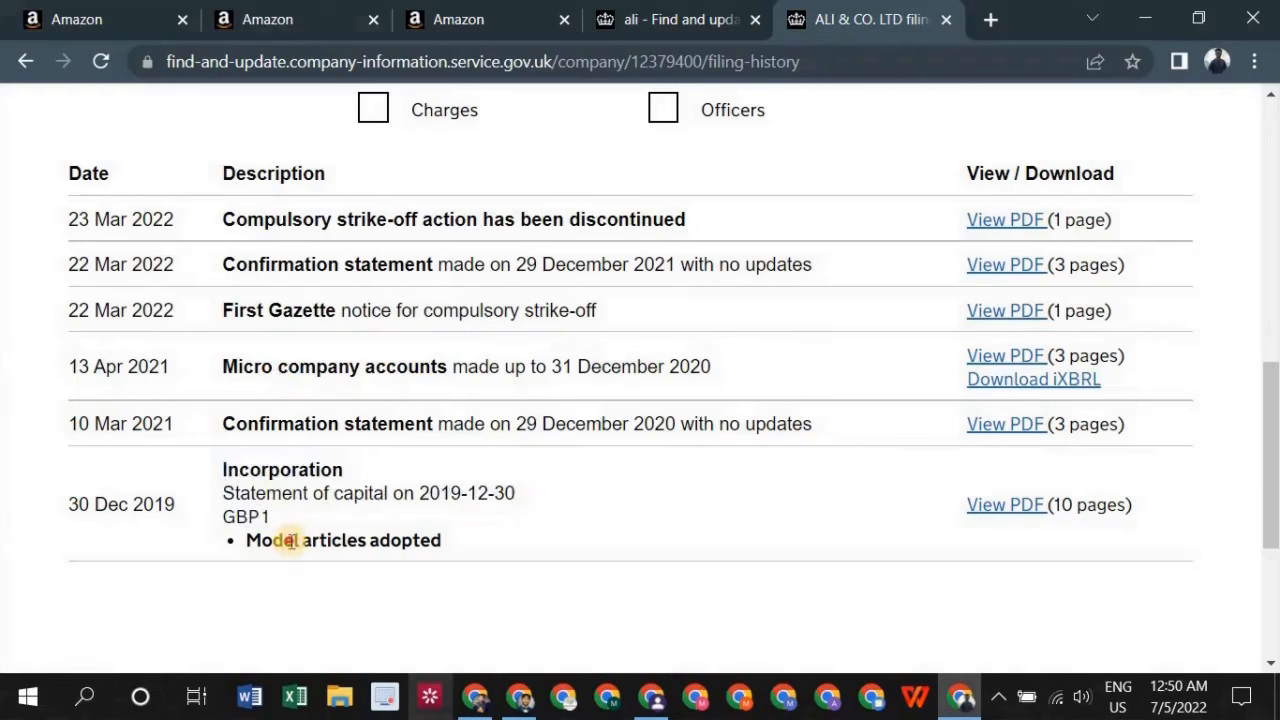
{"action": "left_click_drag", "start_coordinate": [290, 540], "coordinate": [412, 545]}
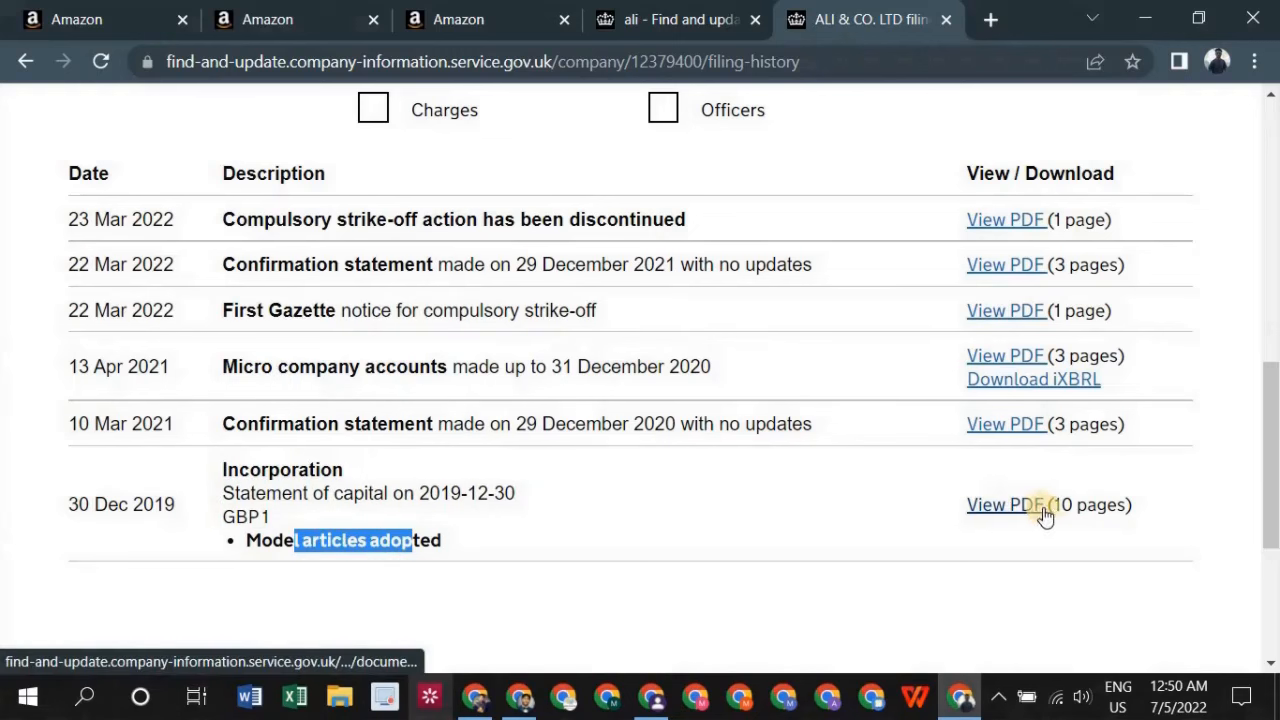
{"action": "left_click_drag", "start_coordinate": [1058, 505], "coordinate": [1128, 504]}
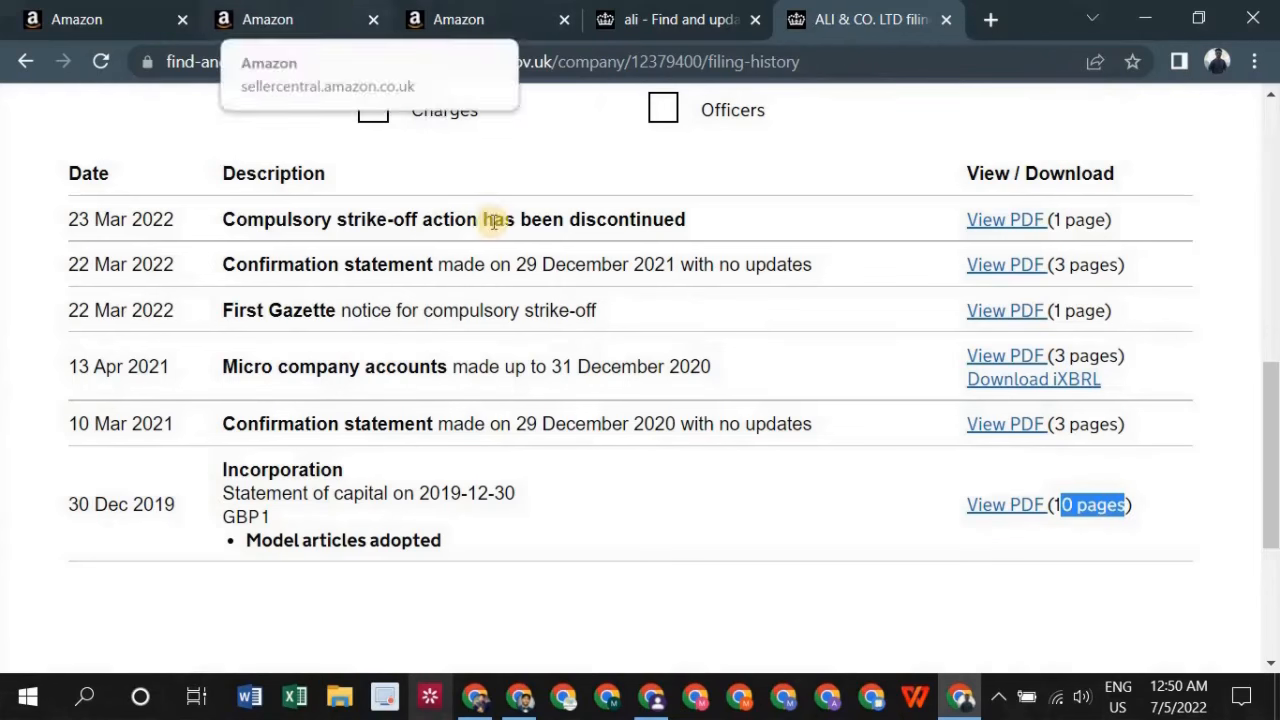
Step: Open the Incorporation filing's PDF in a new tab, switch to it and close the duplicate copy
{"action": "left_click", "coordinate": [999, 542]}
{"action": "right_click", "coordinate": [1003, 511]}
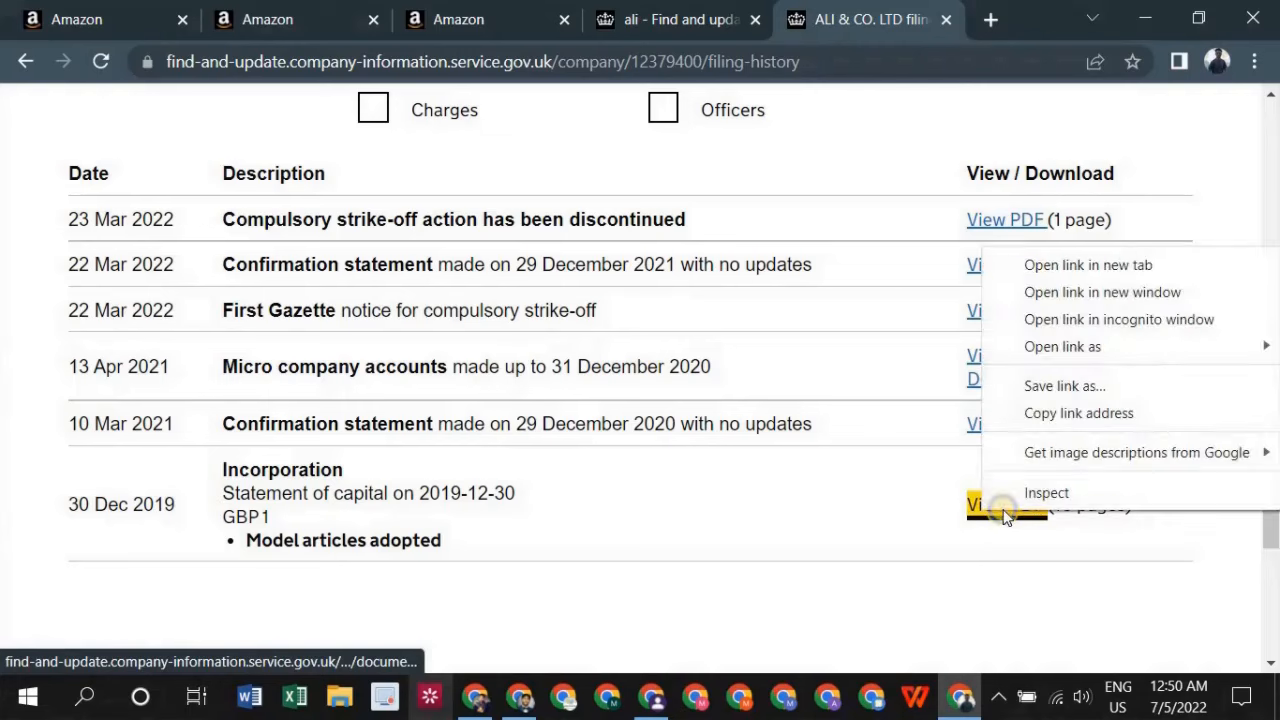
{"action": "left_click", "coordinate": [1046, 266]}
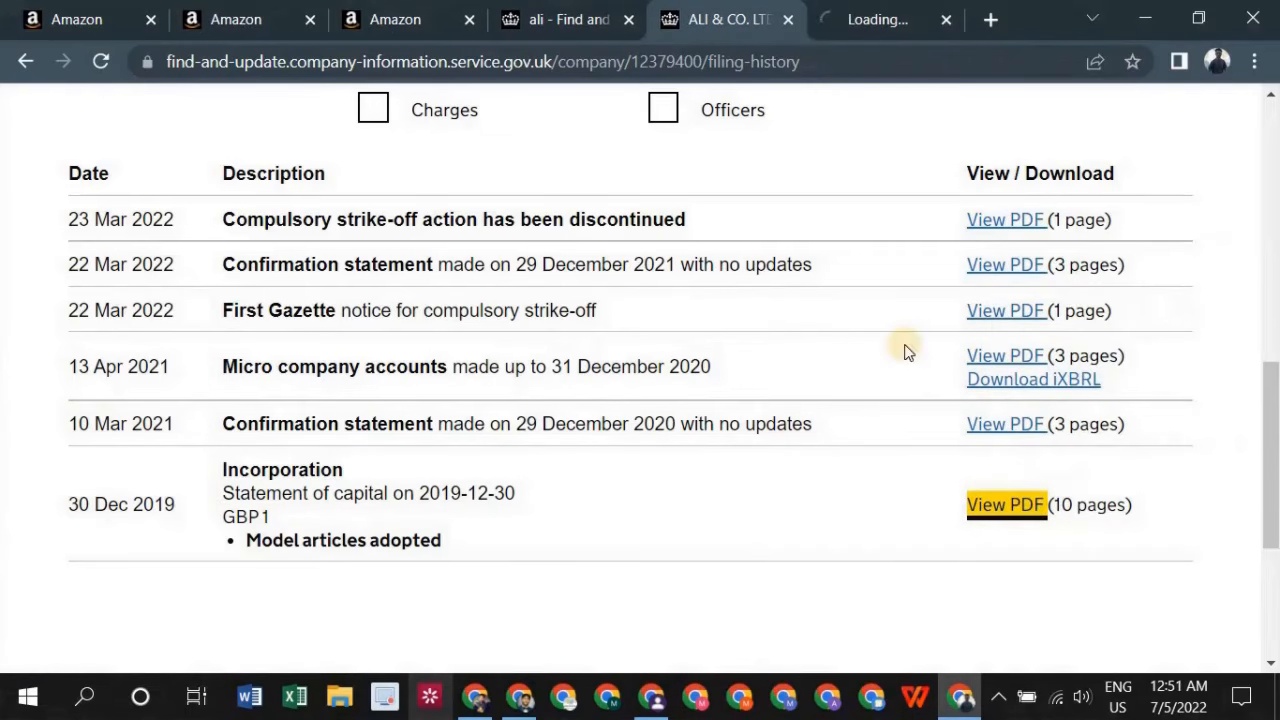
{"action": "left_click", "coordinate": [1001, 510]}
{"action": "left_click", "coordinate": [861, 27]}
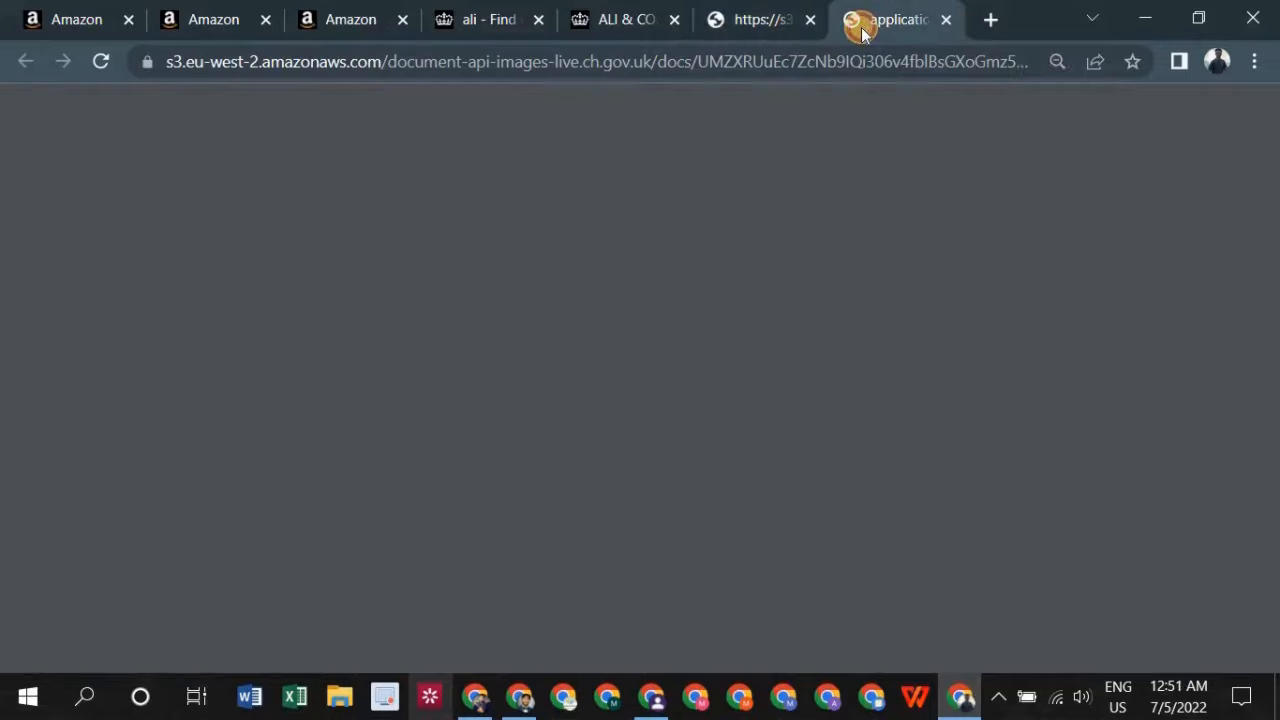
{"action": "left_click", "coordinate": [810, 22]}
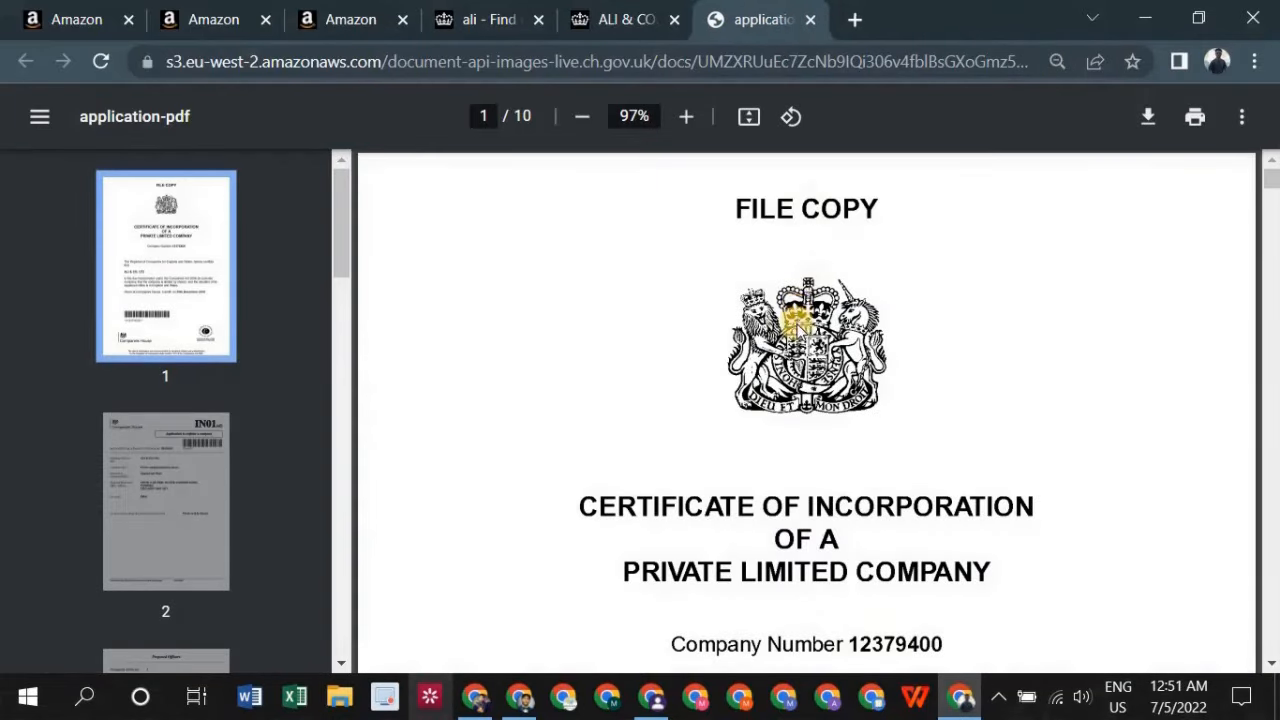
Step: Read the certificate of incorporation on page 1 and the company name, type, registered office address and SIC code on page 2
{"action": "scroll", "coordinate": [800, 357], "scroll_direction": "down", "scroll_amount": 2}
{"action": "scroll", "coordinate": [815, 508], "scroll_direction": "up", "scroll_amount": 2}
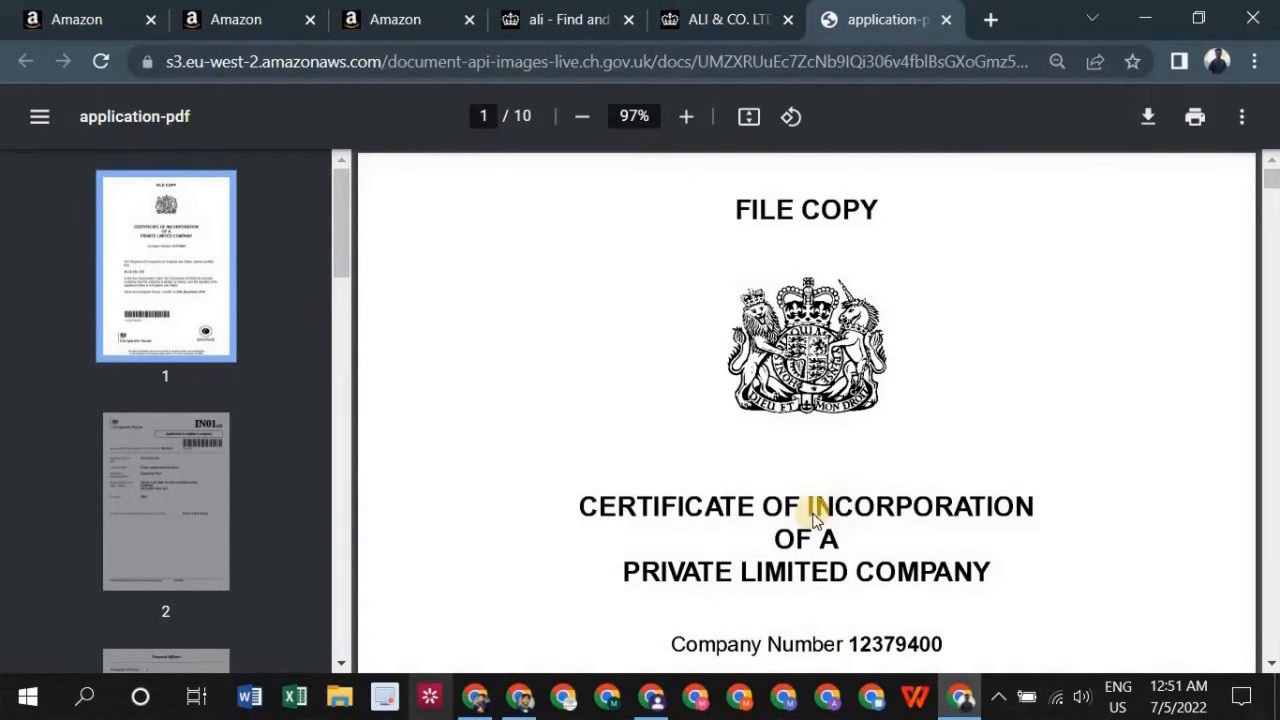
{"action": "scroll", "coordinate": [812, 525], "scroll_direction": "down", "scroll_amount": 4}
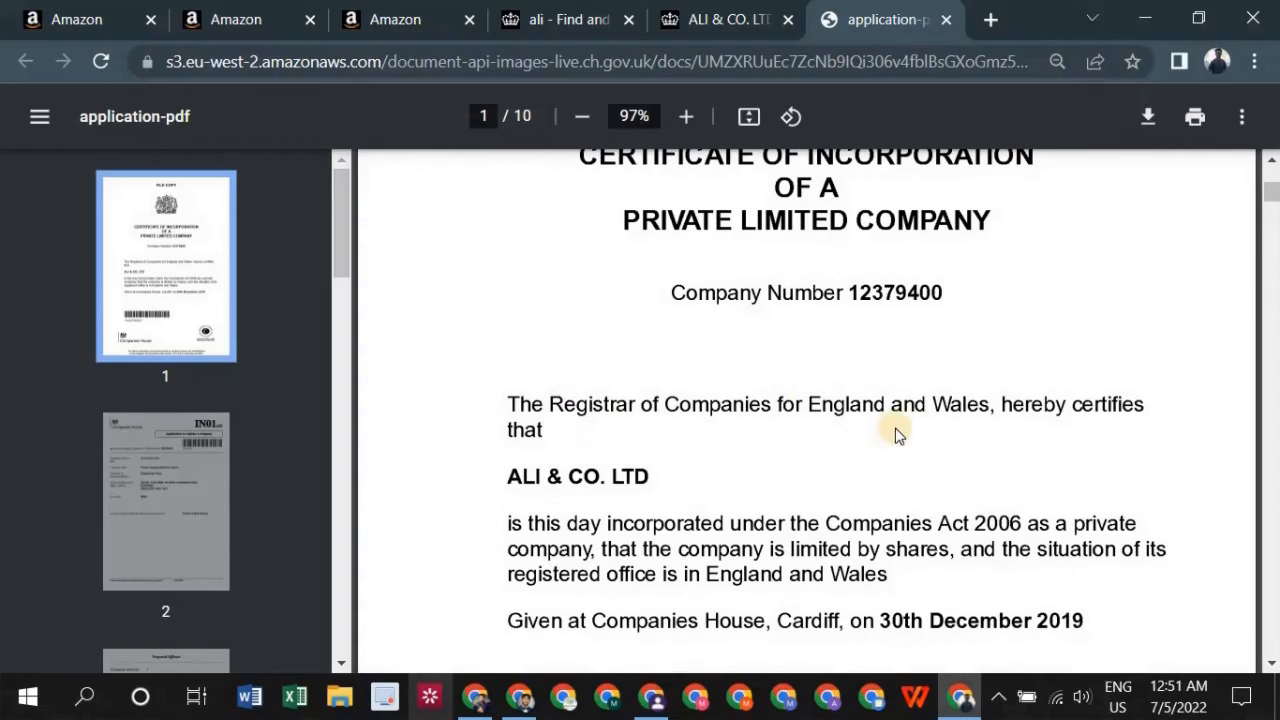
{"action": "scroll", "coordinate": [760, 450], "scroll_direction": "down", "scroll_amount": 1}
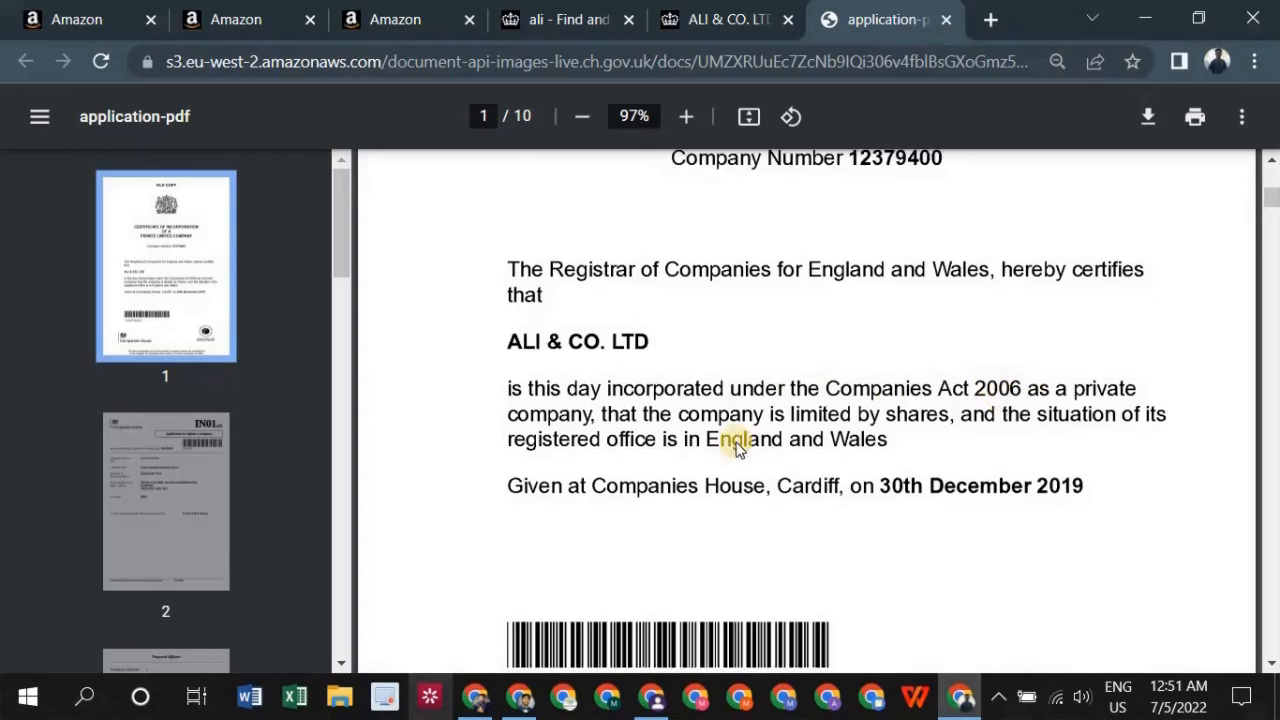
{"action": "scroll", "coordinate": [677, 449], "scroll_direction": "down", "scroll_amount": 5}
{"action": "scroll", "coordinate": [673, 450], "scroll_direction": "down", "scroll_amount": 3}
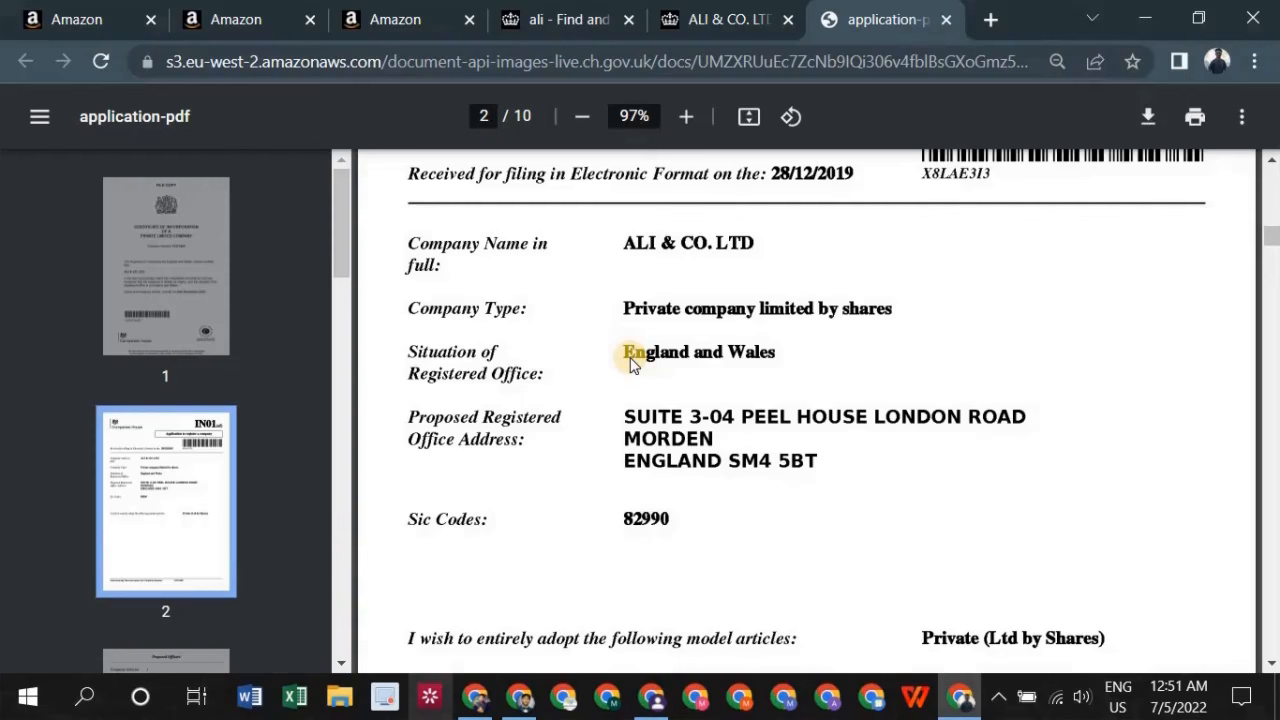
{"action": "scroll", "coordinate": [600, 337], "scroll_direction": "down", "scroll_amount": 3}
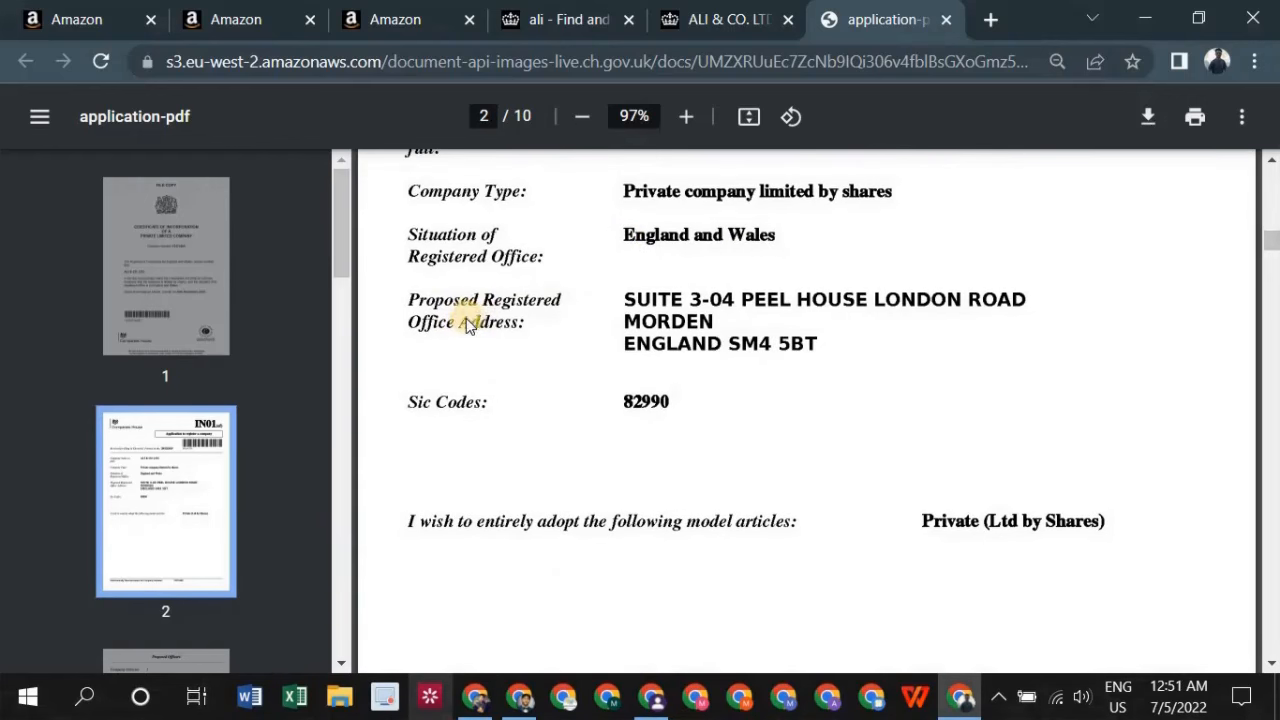
{"action": "left_click", "coordinate": [660, 298]}
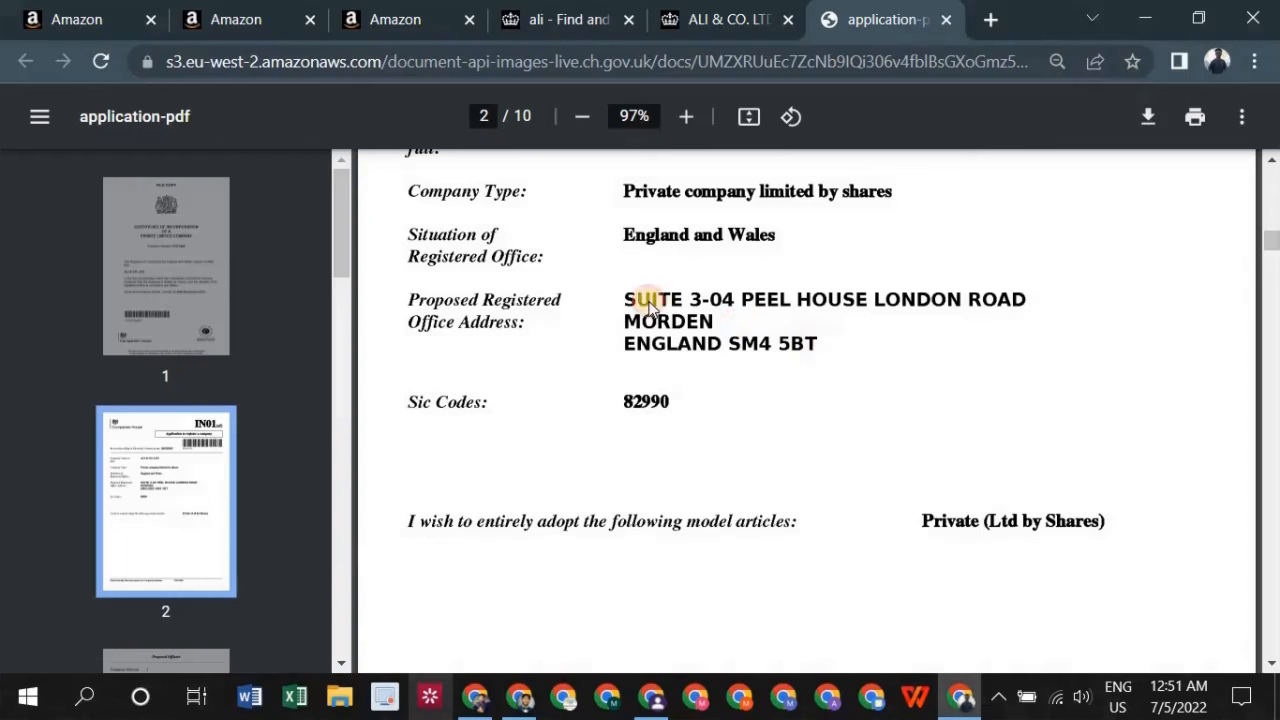
{"action": "scroll", "coordinate": [723, 289], "scroll_direction": "down", "scroll_amount": 3}
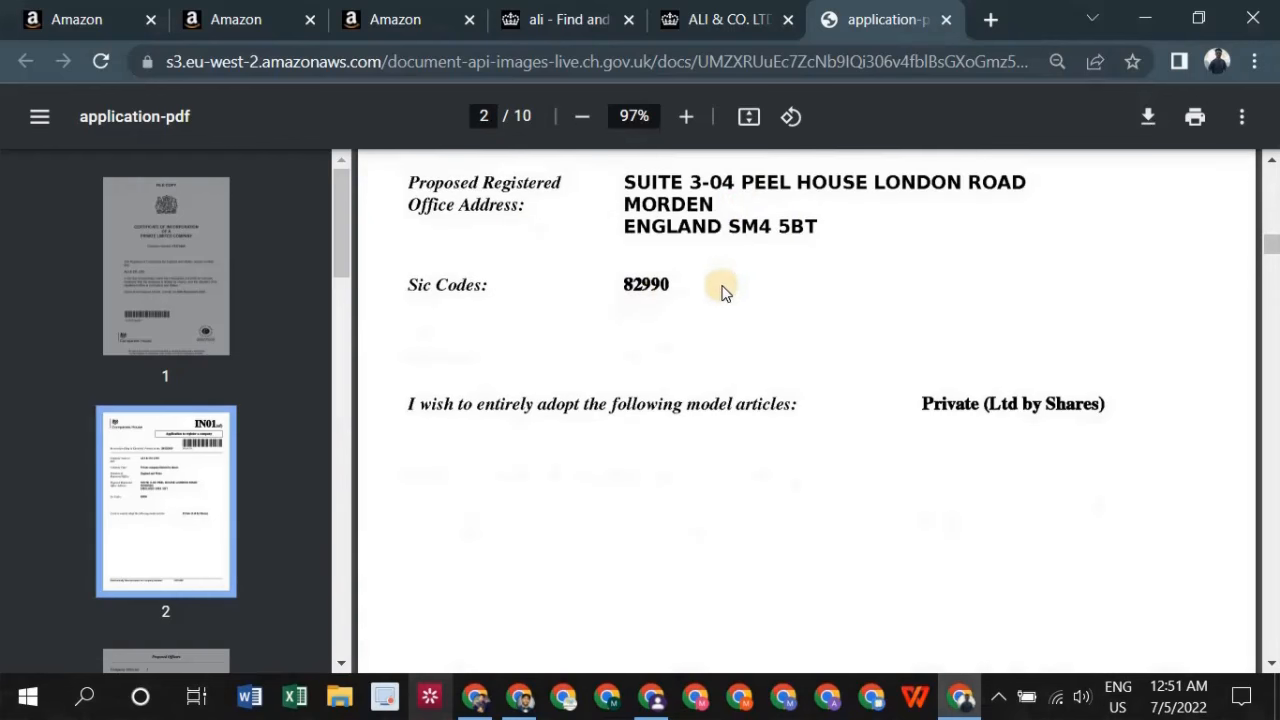
{"action": "scroll", "coordinate": [671, 338], "scroll_direction": "down", "scroll_amount": 6}
{"action": "scroll", "coordinate": [671, 338], "scroll_direction": "up", "scroll_amount": 6}
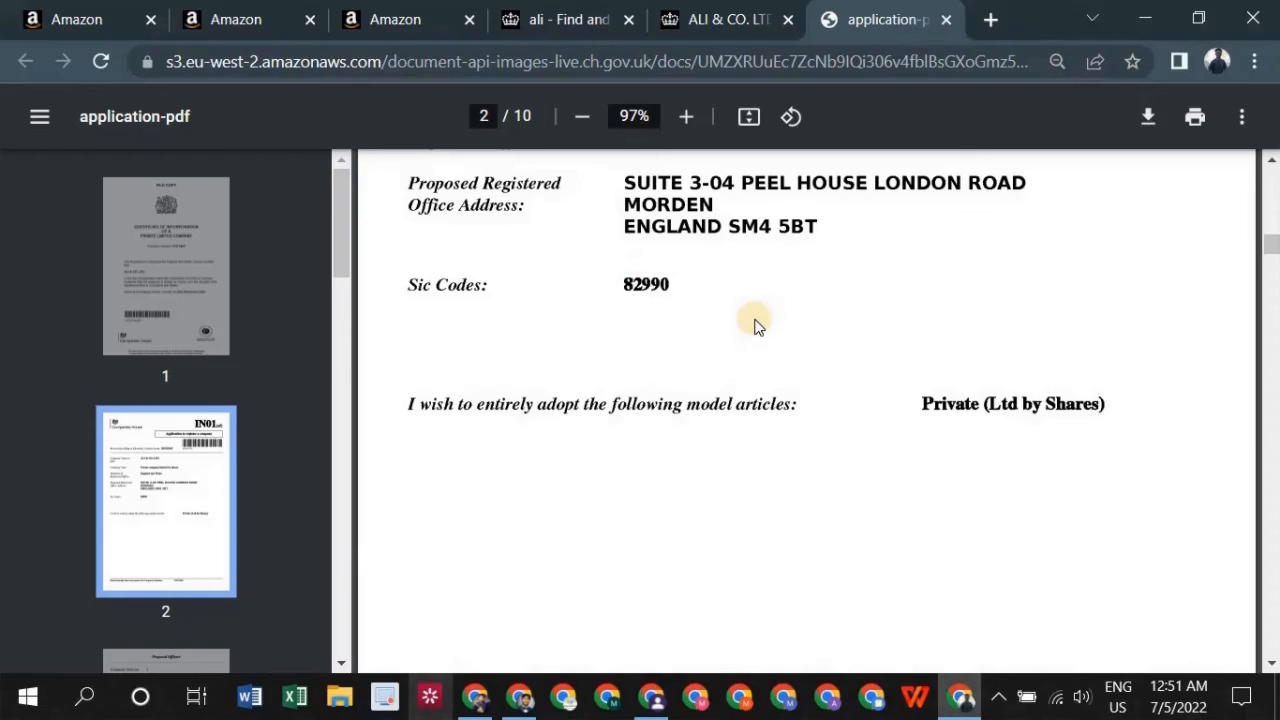
{"action": "scroll", "coordinate": [757, 327], "scroll_direction": "down", "scroll_amount": 1}
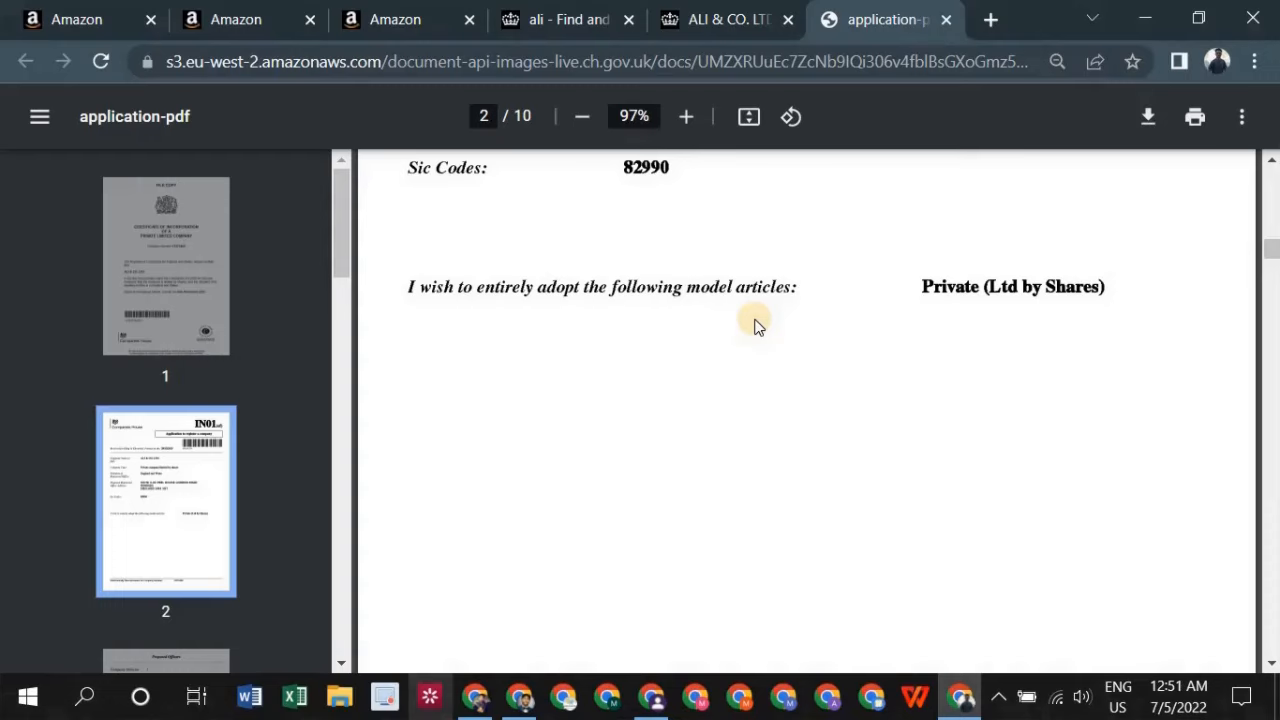
Step: Examine the company director's name, service address, country of residence, nationality and occupation under Proposed Officers on page 3
{"action": "scroll", "coordinate": [757, 327], "scroll_direction": "down", "scroll_amount": 6}
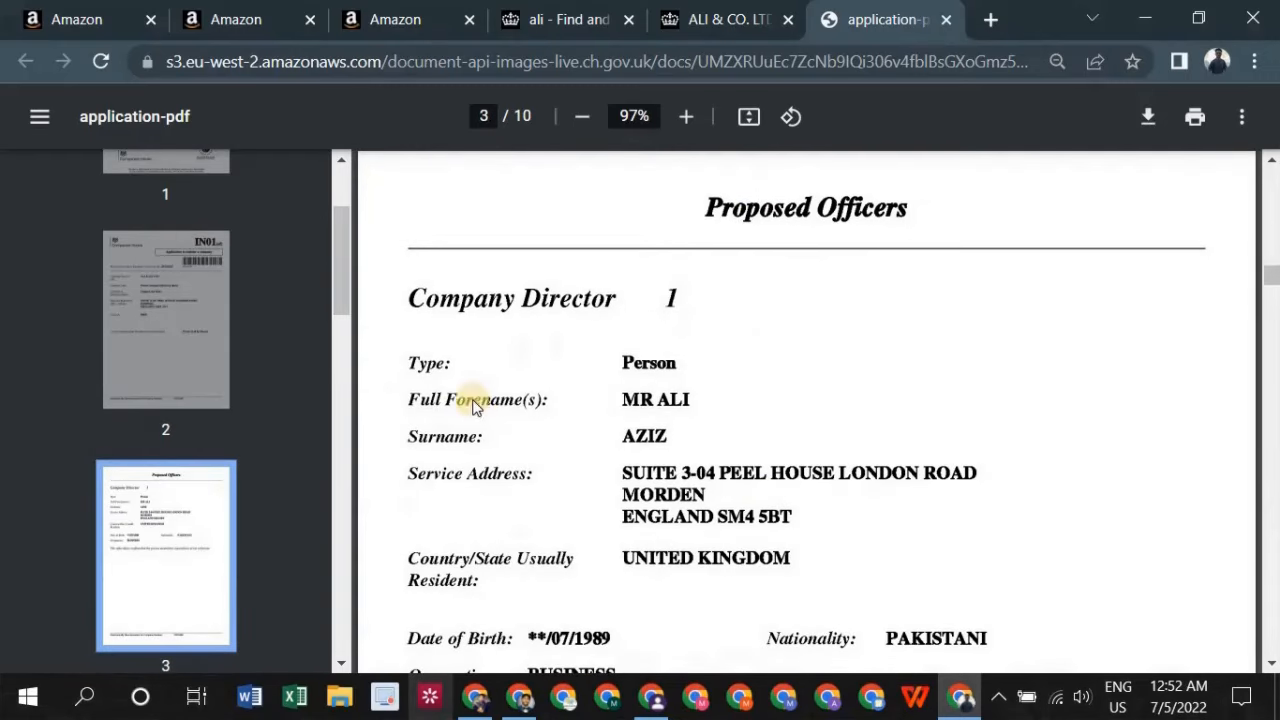
{"action": "scroll", "coordinate": [474, 404], "scroll_direction": "down", "scroll_amount": 1}
{"action": "scroll", "coordinate": [514, 337], "scroll_direction": "up", "scroll_amount": 1}
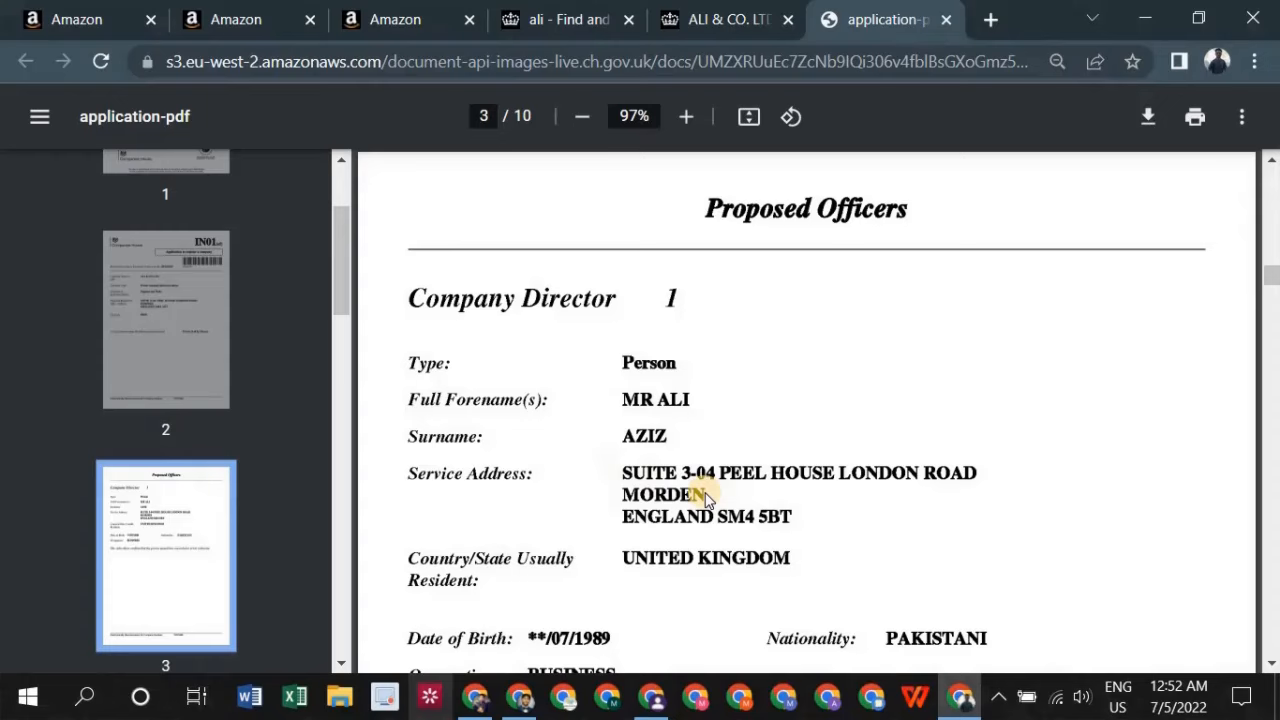
{"action": "scroll", "coordinate": [706, 499], "scroll_direction": "down", "scroll_amount": 1}
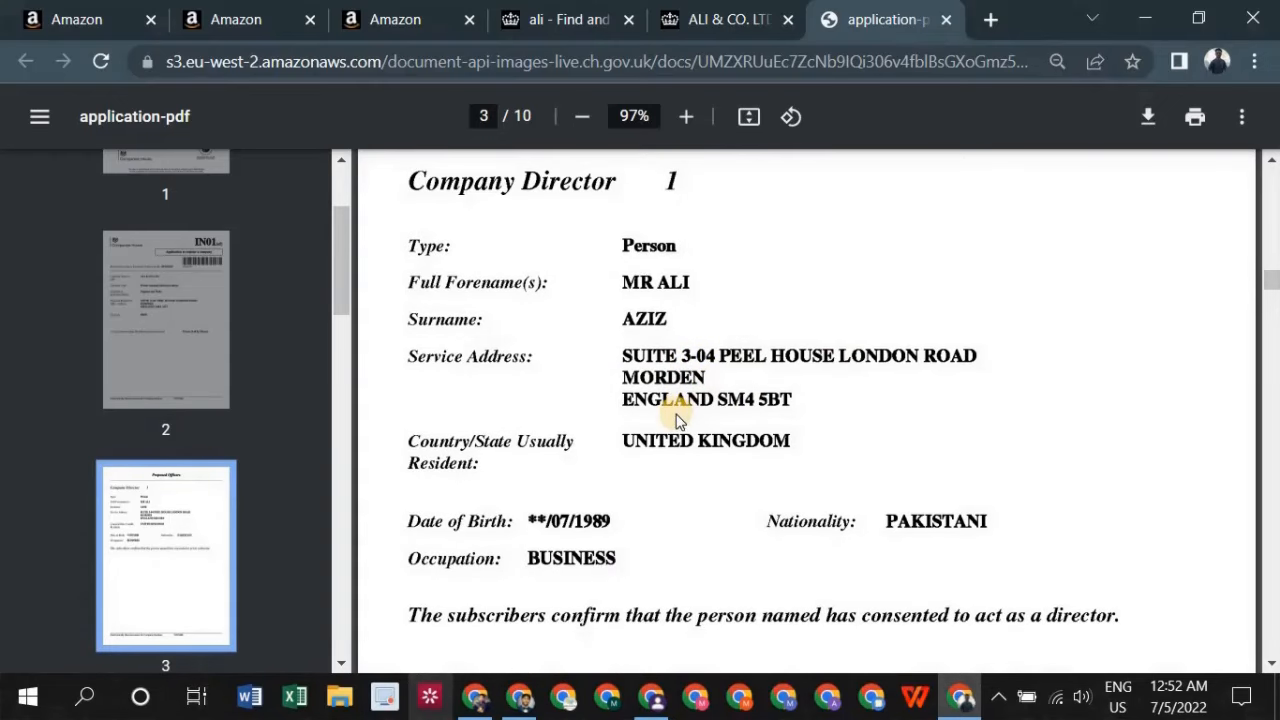
{"action": "scroll", "coordinate": [678, 416], "scroll_direction": "down", "scroll_amount": 1}
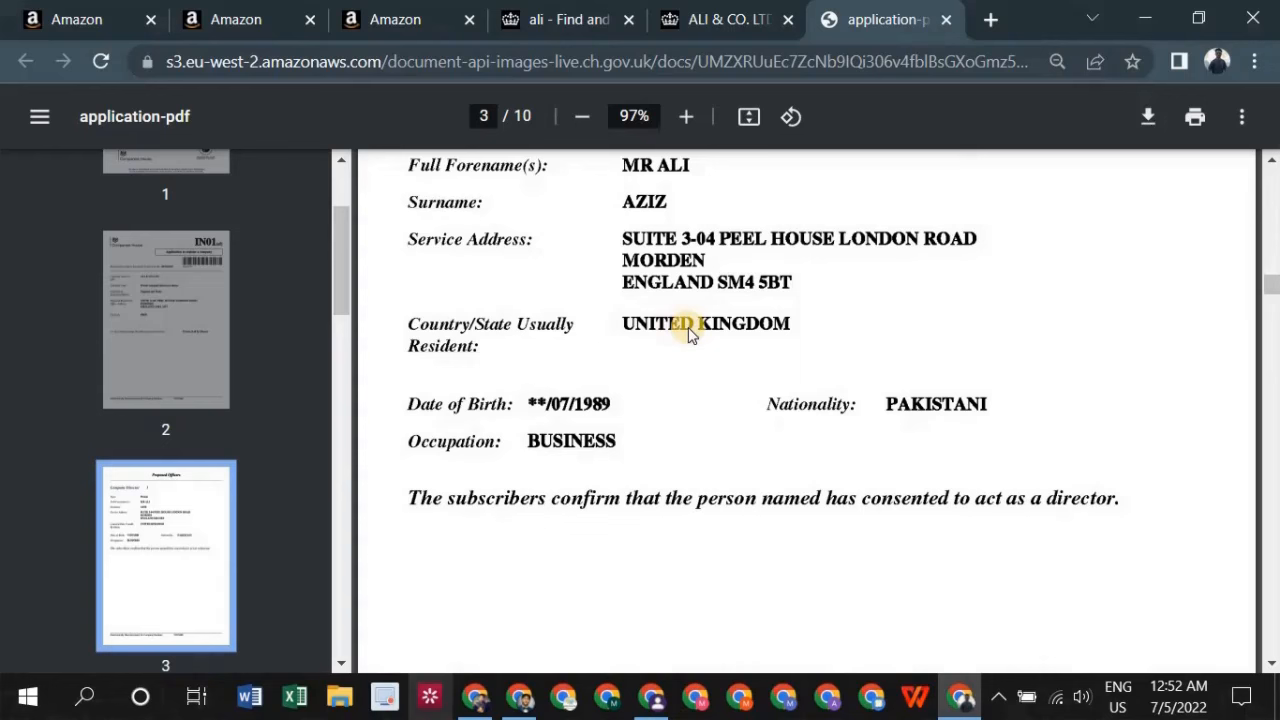
{"action": "scroll", "coordinate": [663, 394], "scroll_direction": "down", "scroll_amount": 2}
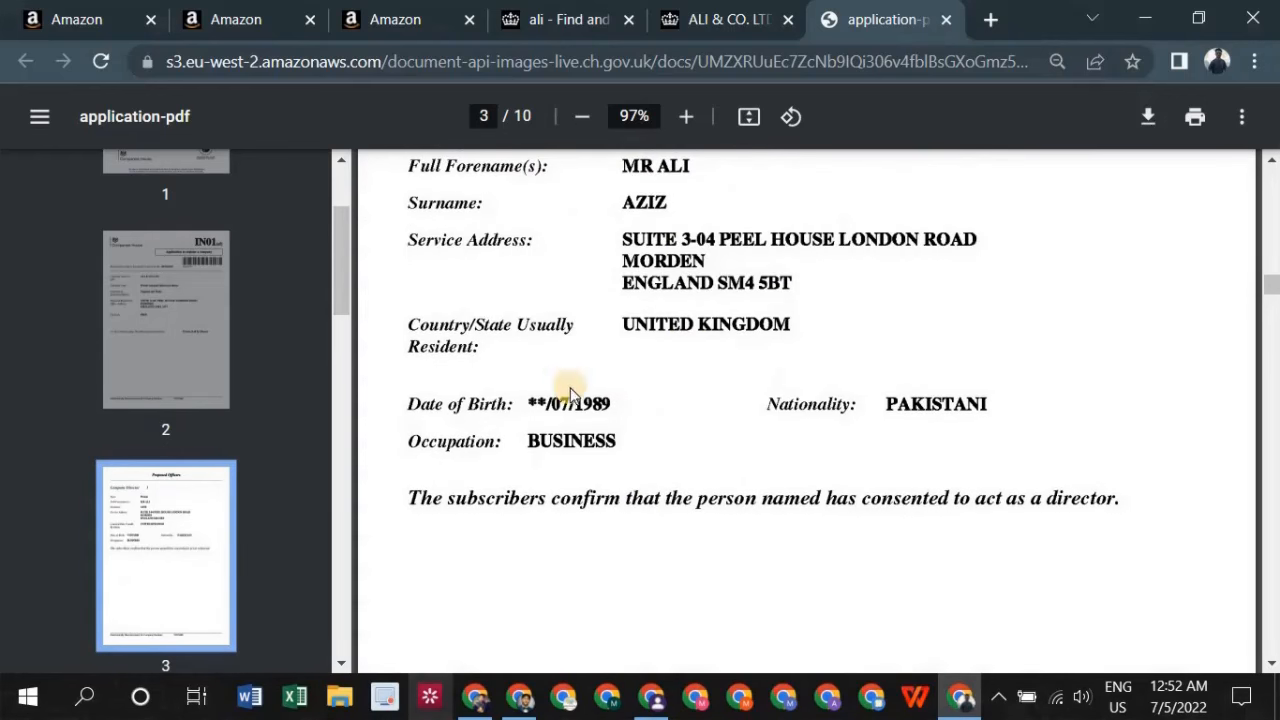
Step: Return to the ALI & CO. LTD filing history, look over its sections and filter categories, and reopen the Incorporation PDF
{"action": "left_click", "coordinate": [552, 14]}
{"action": "left_click", "coordinate": [720, 19]}
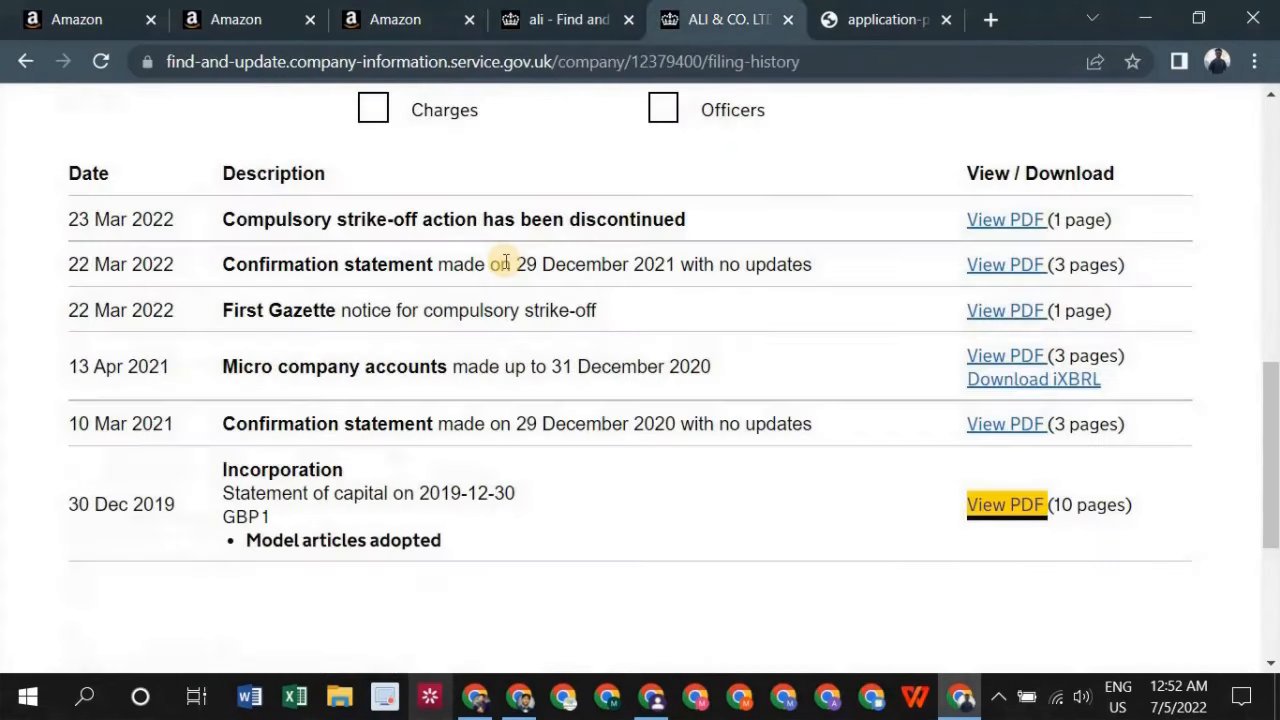
{"action": "scroll", "coordinate": [329, 277], "scroll_direction": "up", "scroll_amount": 5}
{"action": "scroll", "coordinate": [250, 315], "scroll_direction": "up", "scroll_amount": 3}
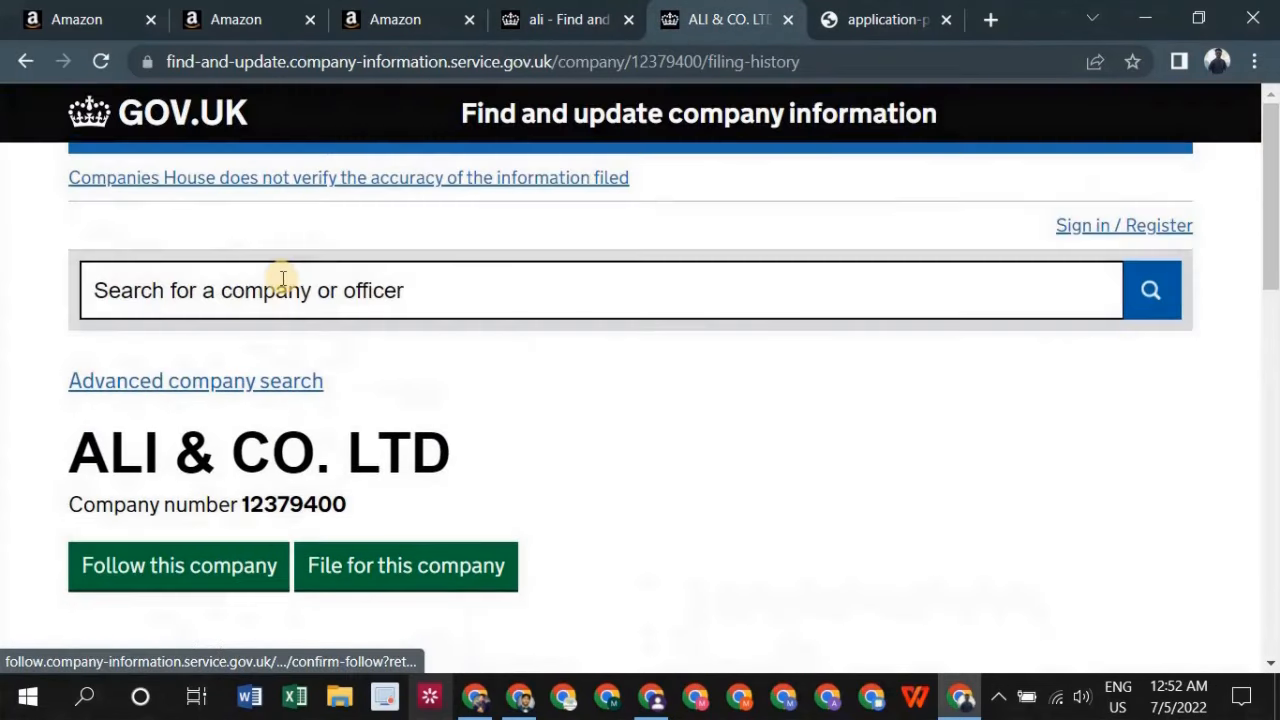
{"action": "scroll", "coordinate": [281, 453], "scroll_direction": "down", "scroll_amount": 2}
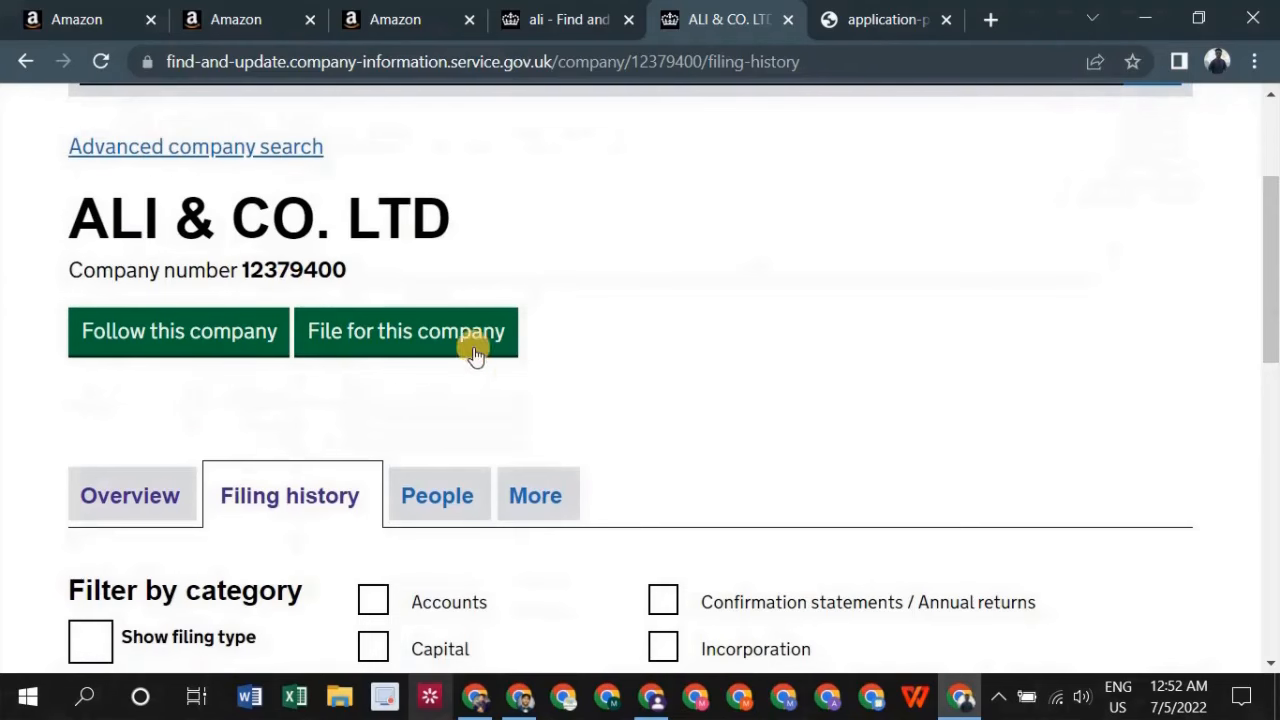
{"action": "scroll", "coordinate": [680, 423], "scroll_direction": "down", "scroll_amount": 3}
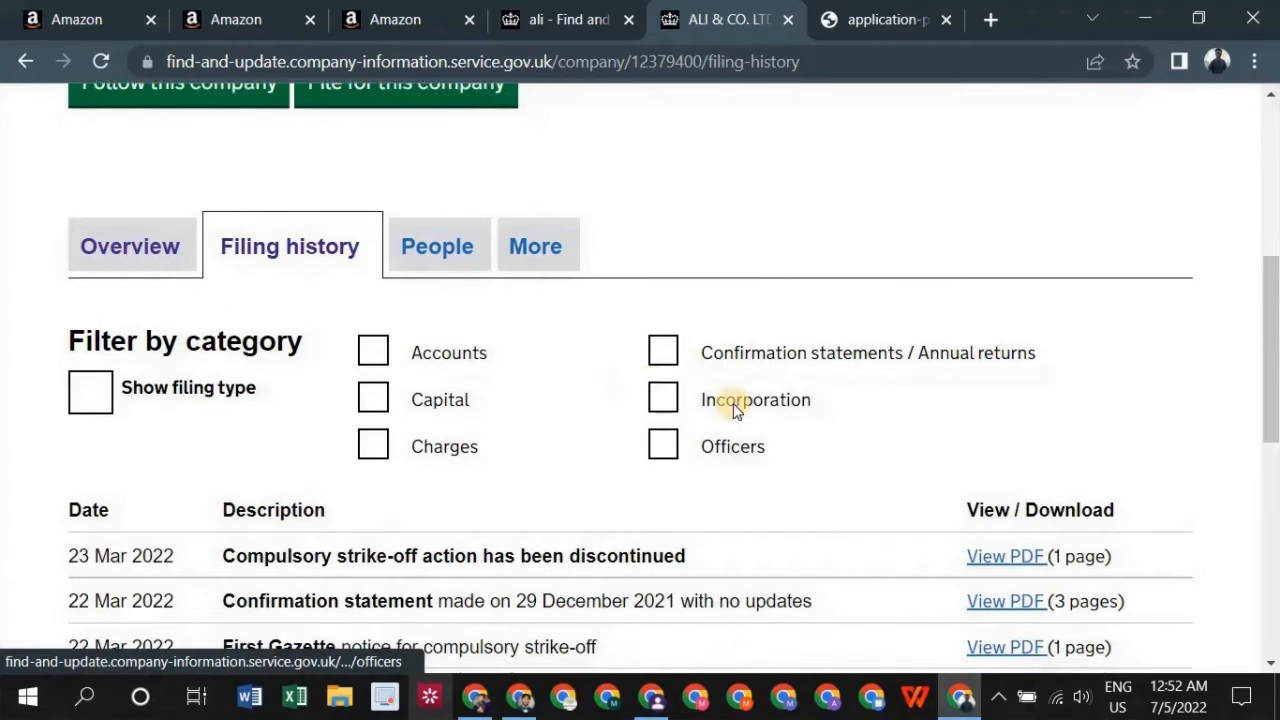
{"action": "scroll", "coordinate": [735, 410], "scroll_direction": "down", "scroll_amount": 3}
{"action": "left_click", "coordinate": [1034, 514]}
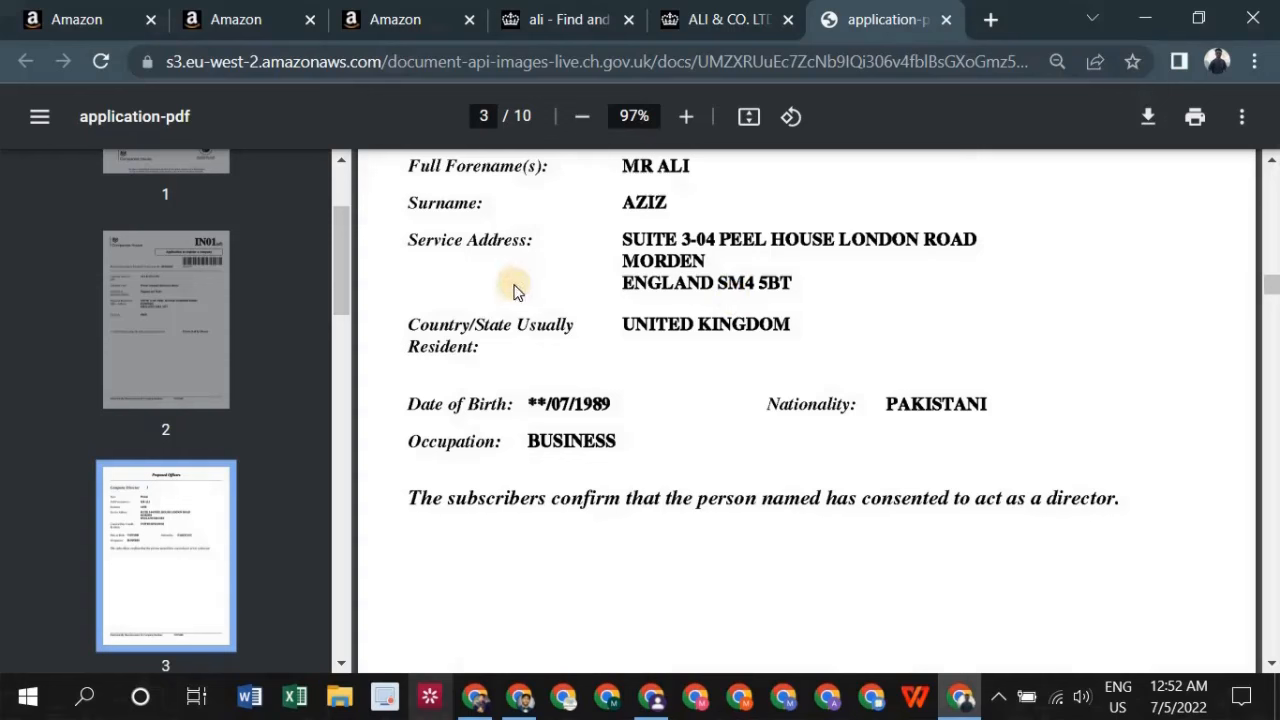
Step: Close the ALI & CO. LTD record and its incorporation PDF, returning to the top of the "ali" search results
{"action": "left_click", "coordinate": [787, 22]}
{"action": "left_click", "coordinate": [787, 22]}
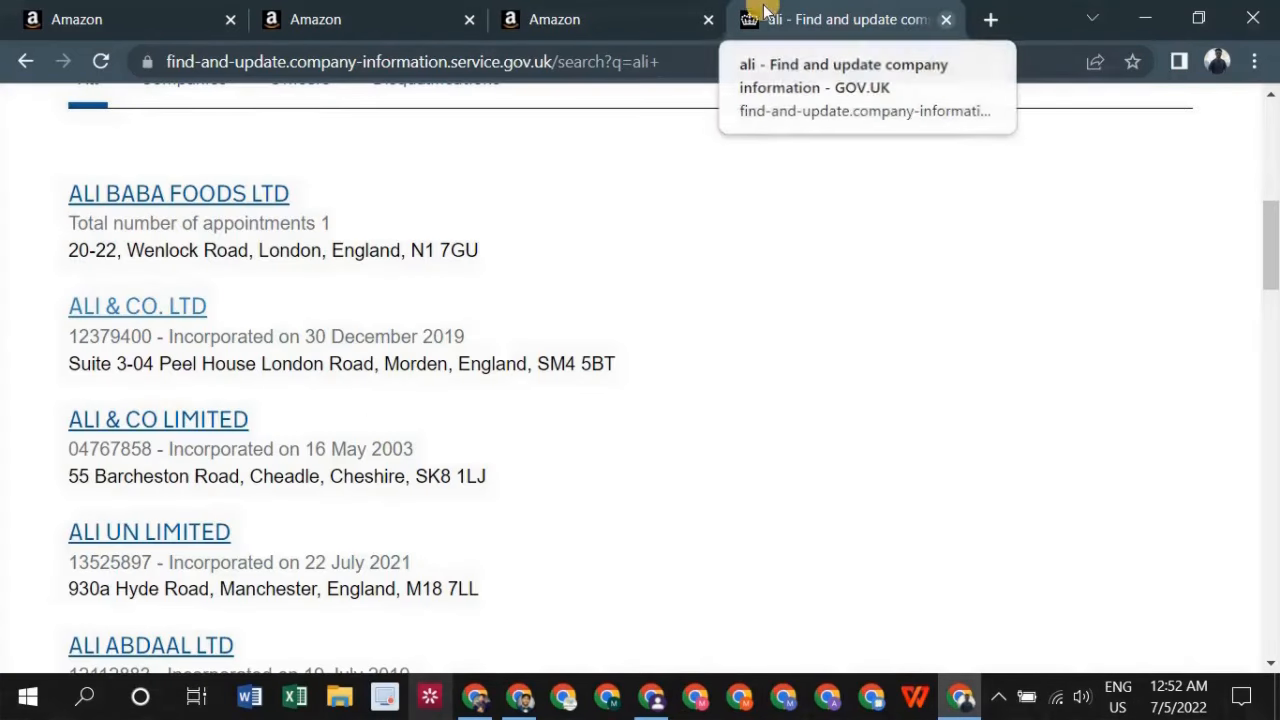
{"action": "scroll", "coordinate": [660, 215], "scroll_direction": "up", "scroll_amount": 6}
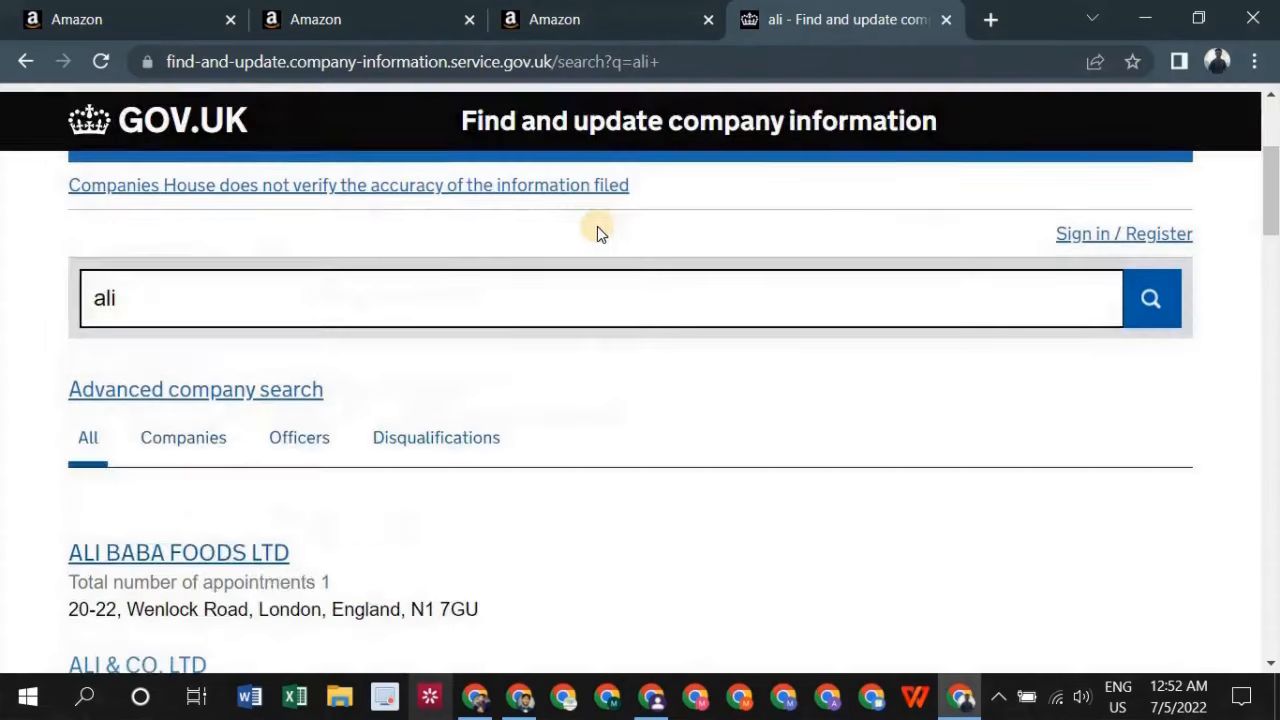
{"action": "scroll", "coordinate": [409, 386], "scroll_direction": "down", "scroll_amount": 1}
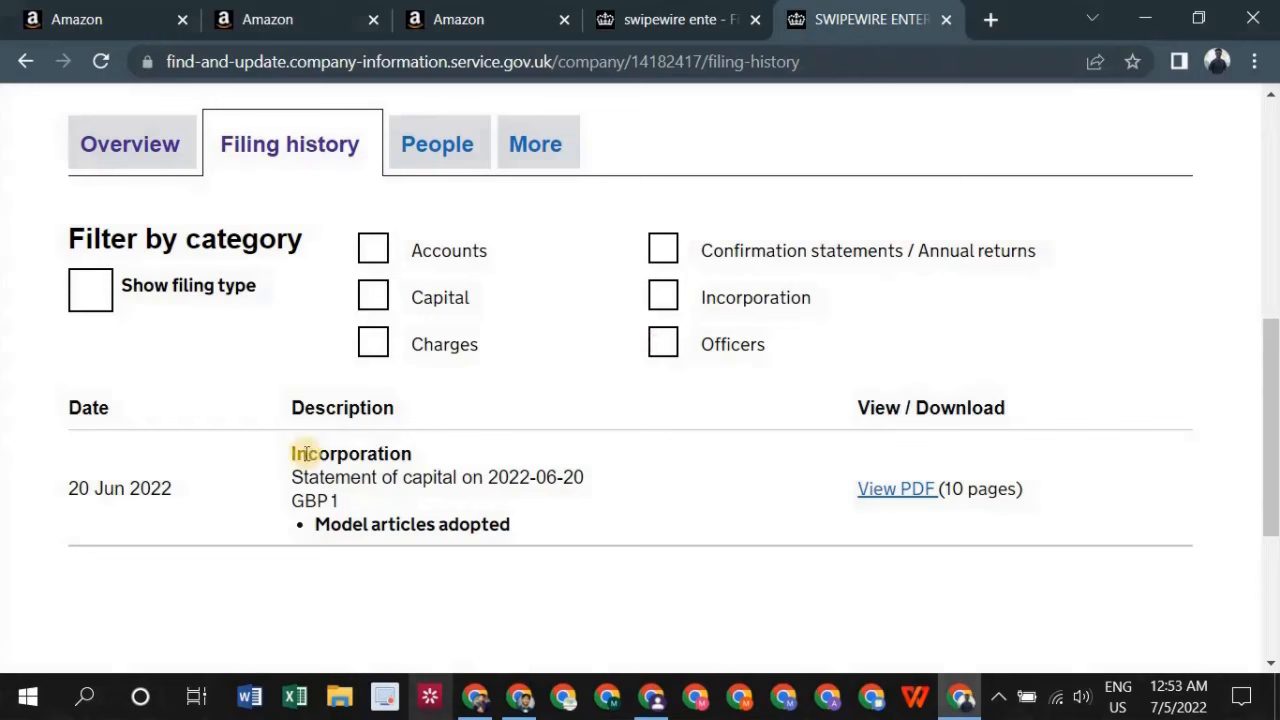
Step: Read the Incorporation entry dated 20 Jun 2022 in the SWIPEWIRE filing history and open its 10-page PDF
{"action": "left_click_drag", "start_coordinate": [293, 453], "coordinate": [333, 512]}
{"action": "triple_click", "coordinate": [491, 524]}
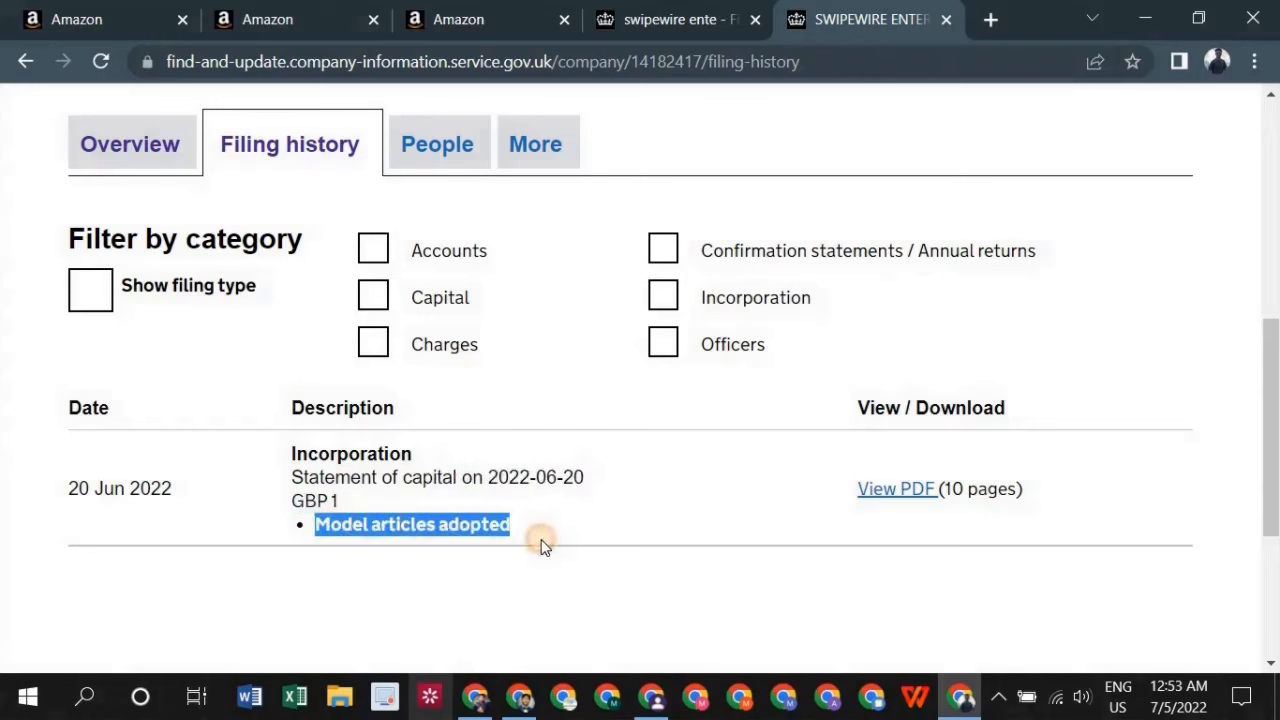
{"action": "left_click", "coordinate": [614, 414]}
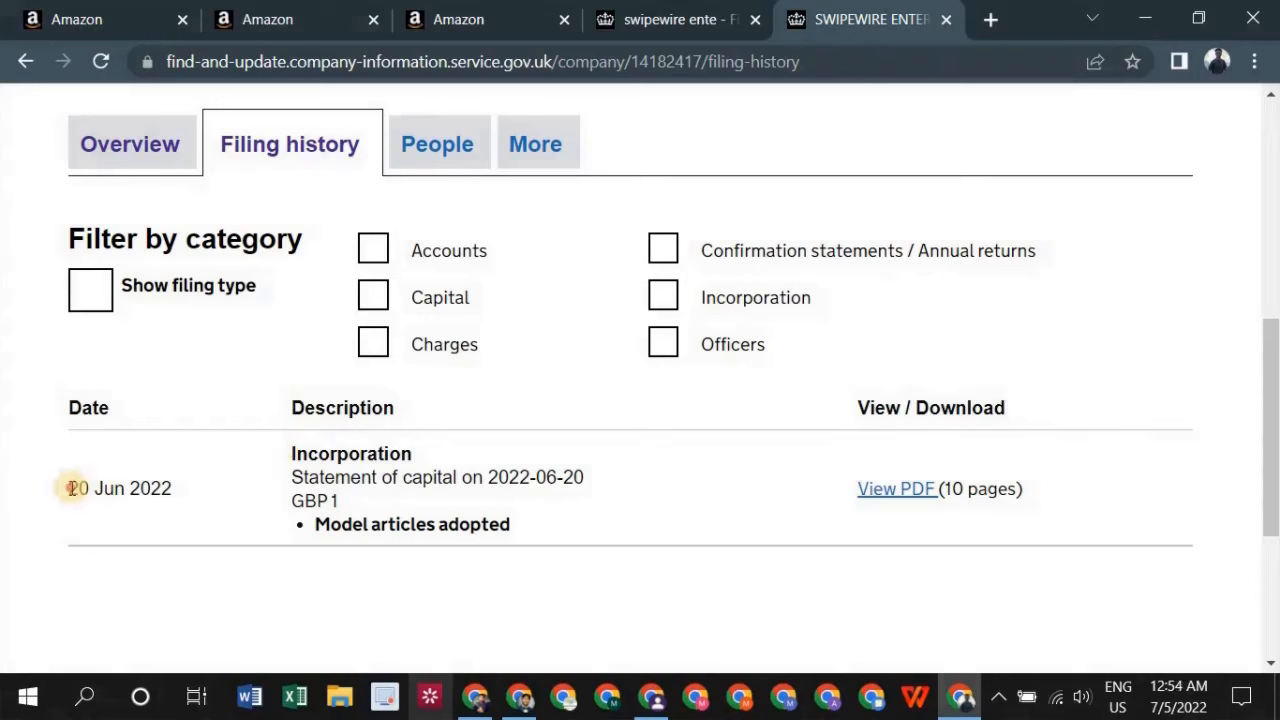
{"action": "left_click_drag", "start_coordinate": [72, 488], "coordinate": [106, 488]}
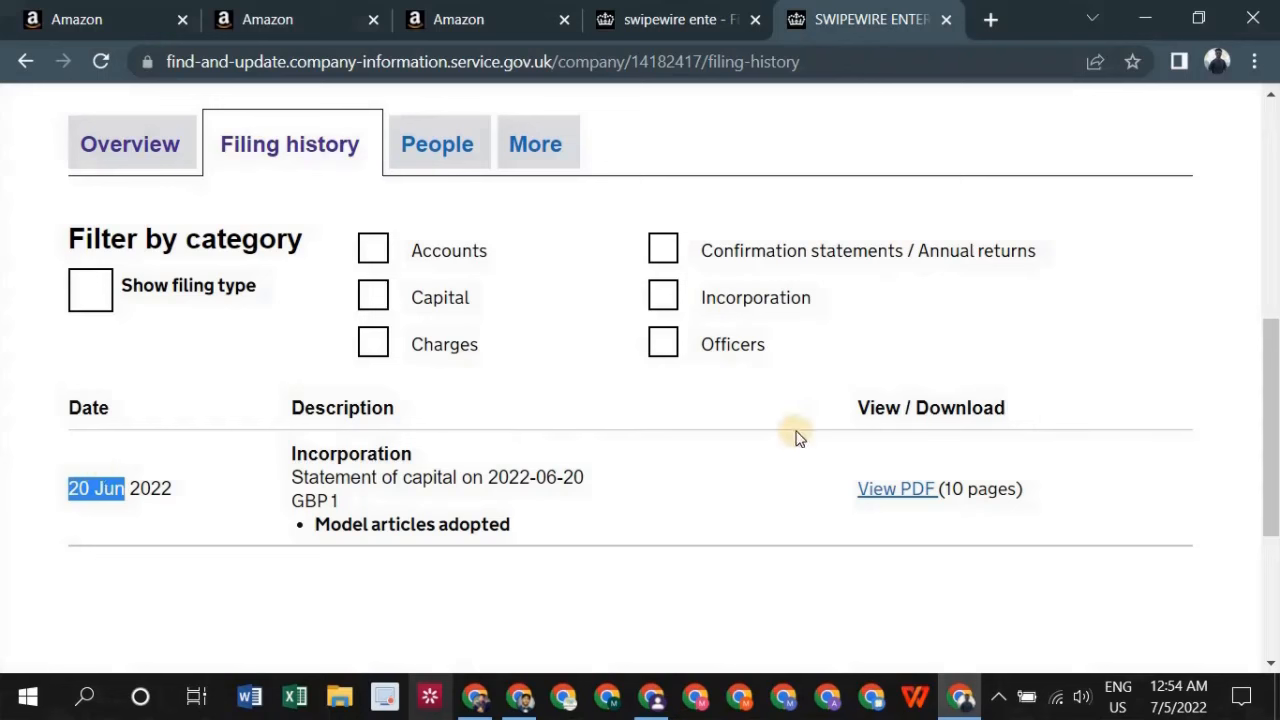
{"action": "left_click", "coordinate": [890, 492]}
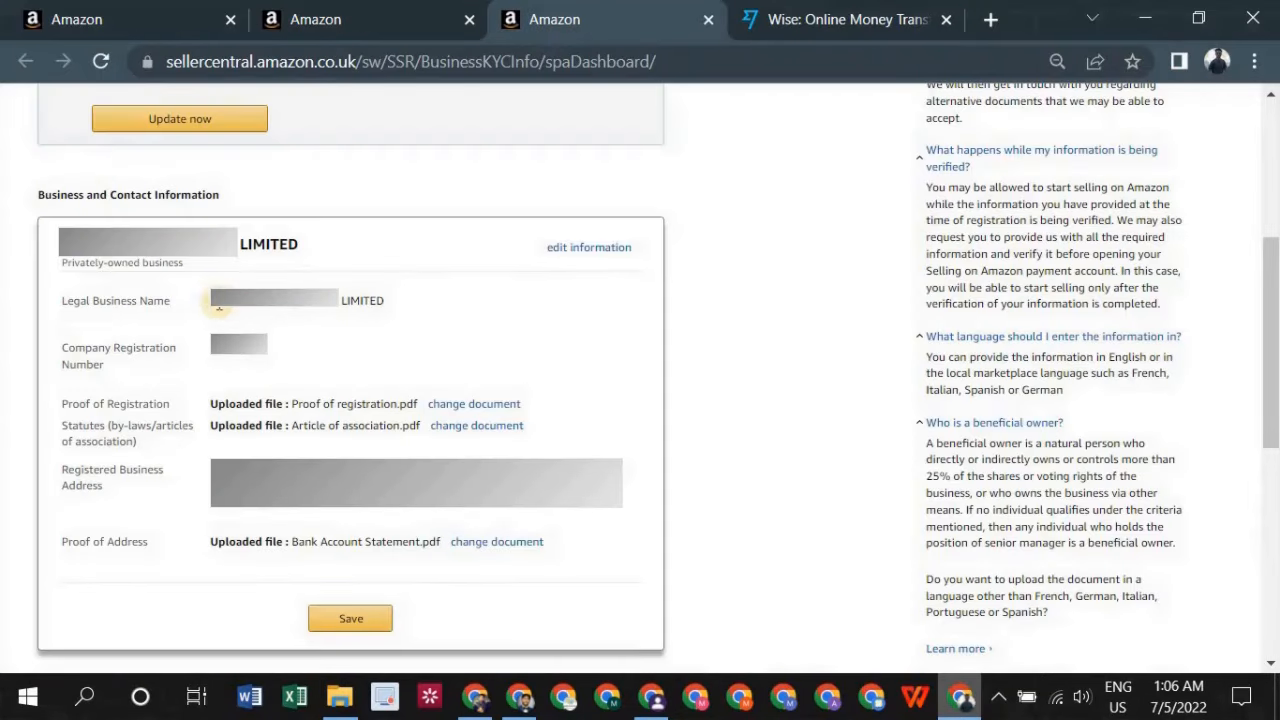
Step: Check the legal business name and the files uploaded for Proof of Registration and Statutes under Business and Contact Information in Amazon Seller Central
{"action": "left_click_drag", "start_coordinate": [213, 302], "coordinate": [364, 301]}
{"action": "left_click_drag", "start_coordinate": [89, 404], "coordinate": [171, 405]}
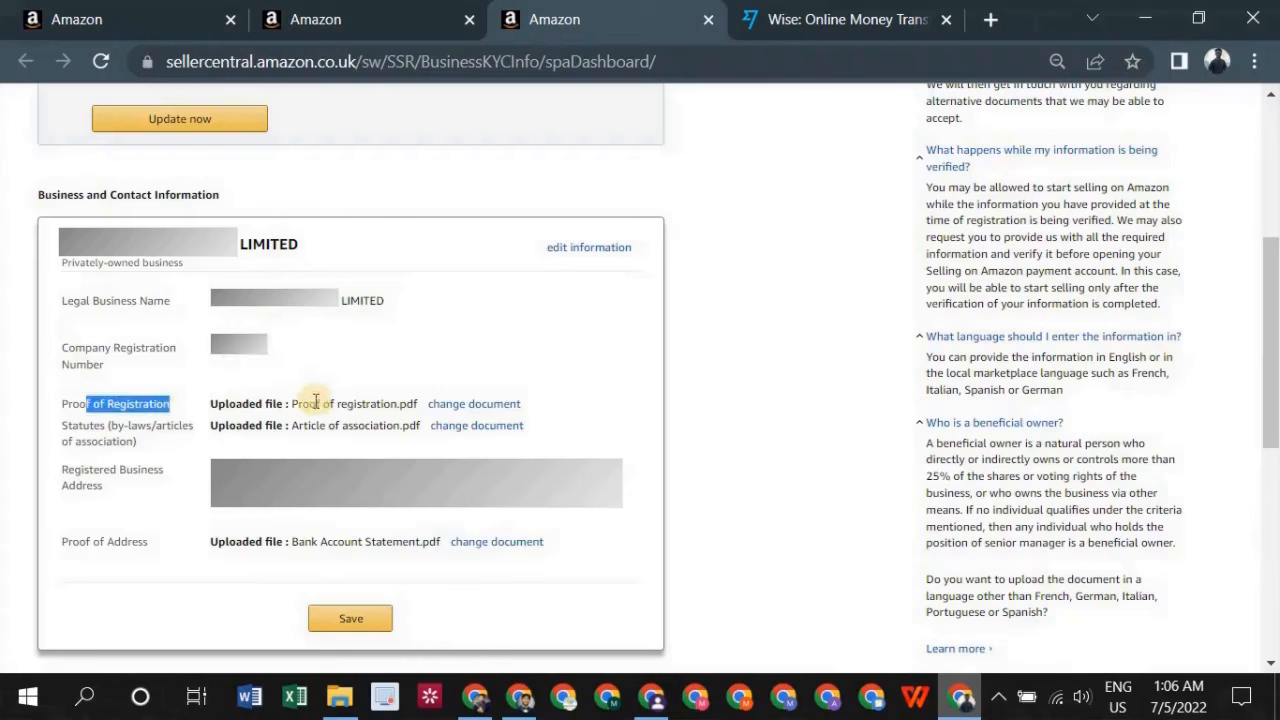
{"action": "left_click_drag", "start_coordinate": [290, 404], "coordinate": [390, 402]}
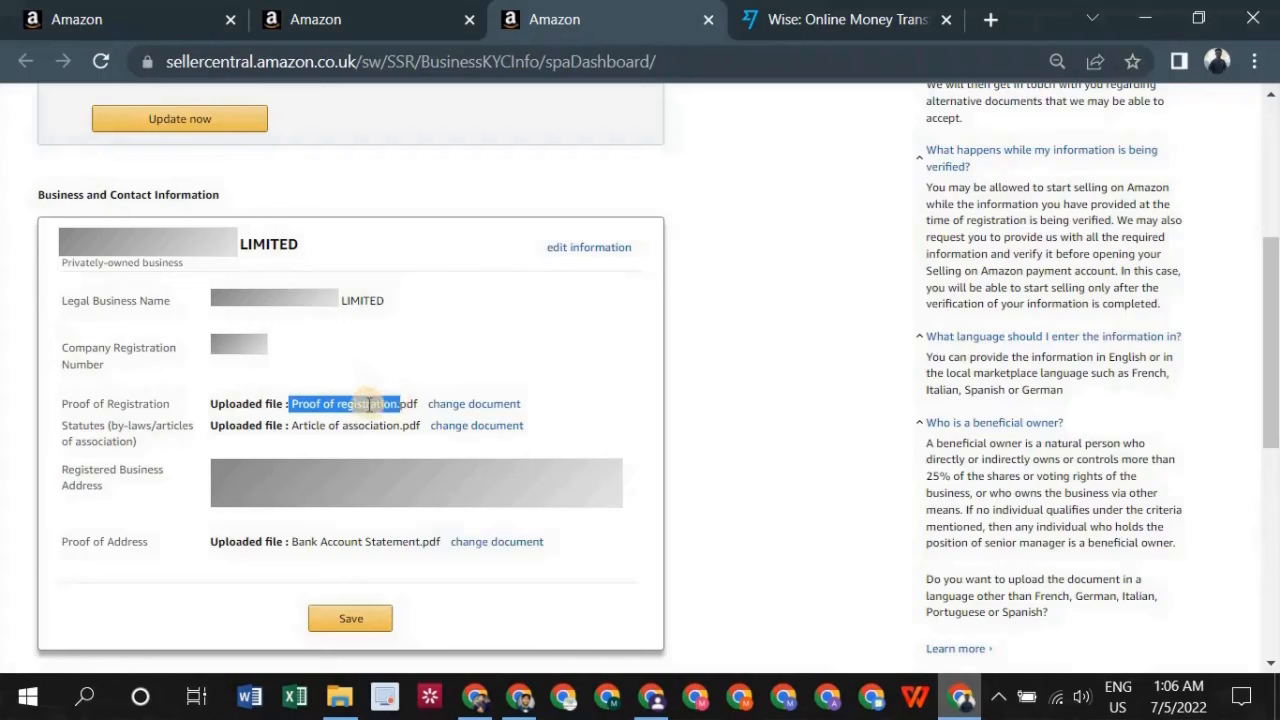
{"action": "left_click", "coordinate": [310, 397]}
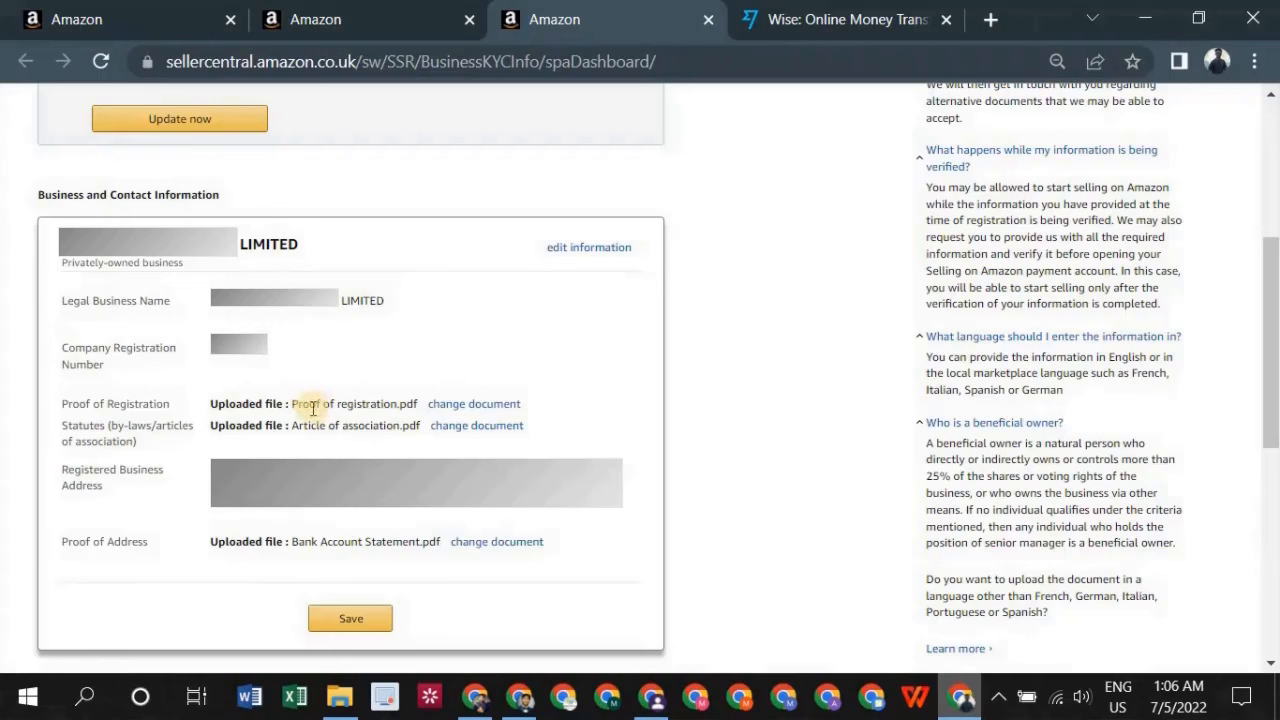
{"action": "left_click_drag", "start_coordinate": [293, 406], "coordinate": [398, 405]}
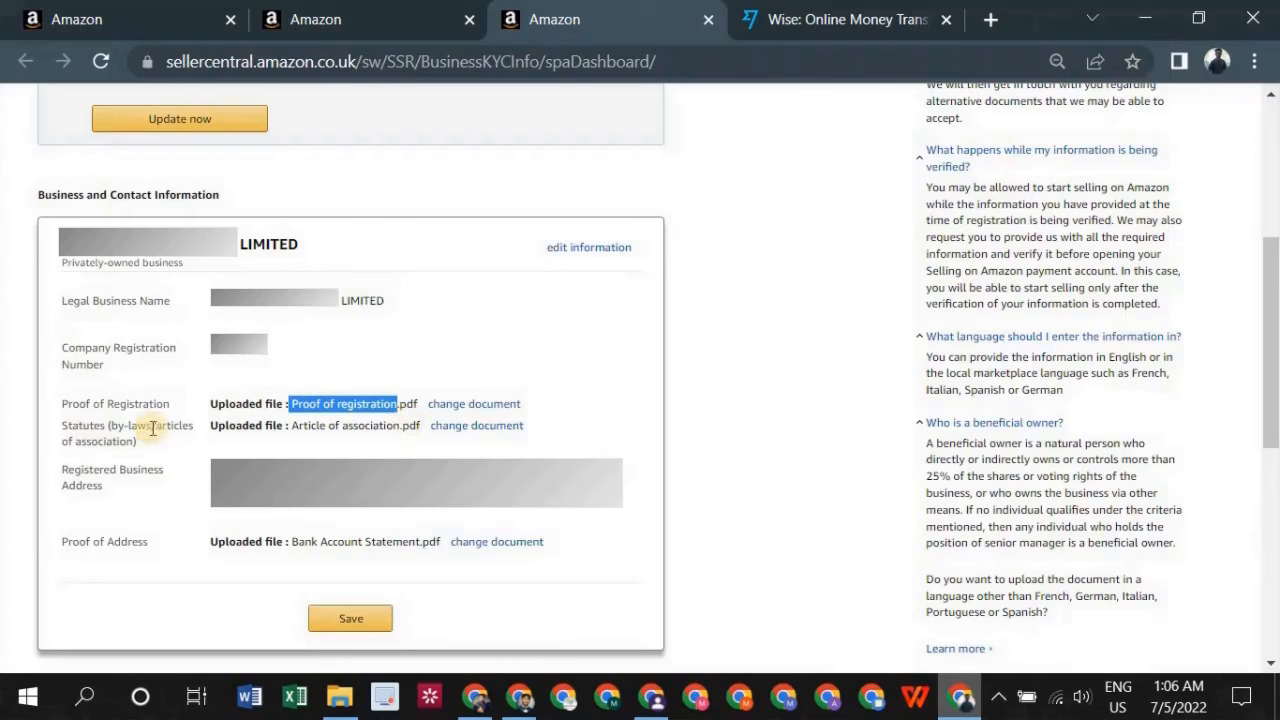
{"action": "left_click_drag", "start_coordinate": [291, 425], "coordinate": [401, 426]}
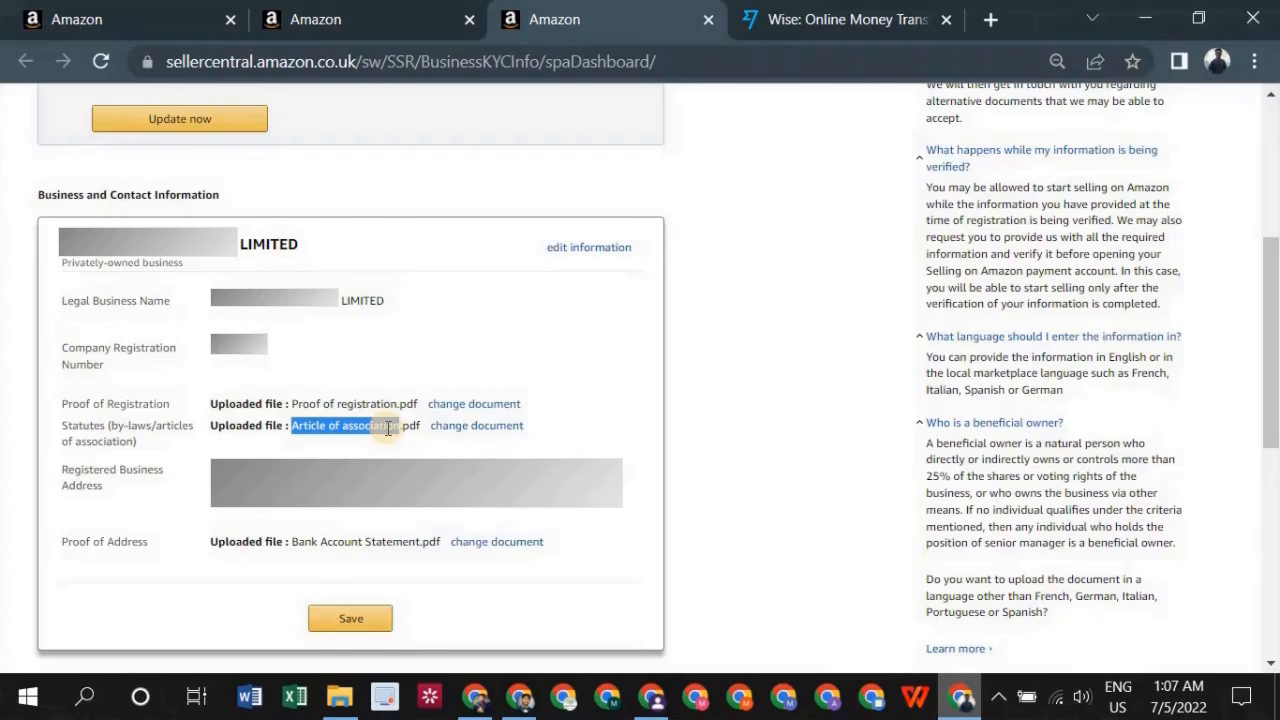
{"action": "left_click_drag", "start_coordinate": [388, 426], "coordinate": [399, 426]}
Step: Check the registered business address and the bank account statement uploaded as its proof, and save the business information
{"action": "left_click", "coordinate": [587, 466]}
{"action": "left_click_drag", "start_coordinate": [620, 472], "coordinate": [430, 510]}
{"action": "left_click", "coordinate": [153, 528]}
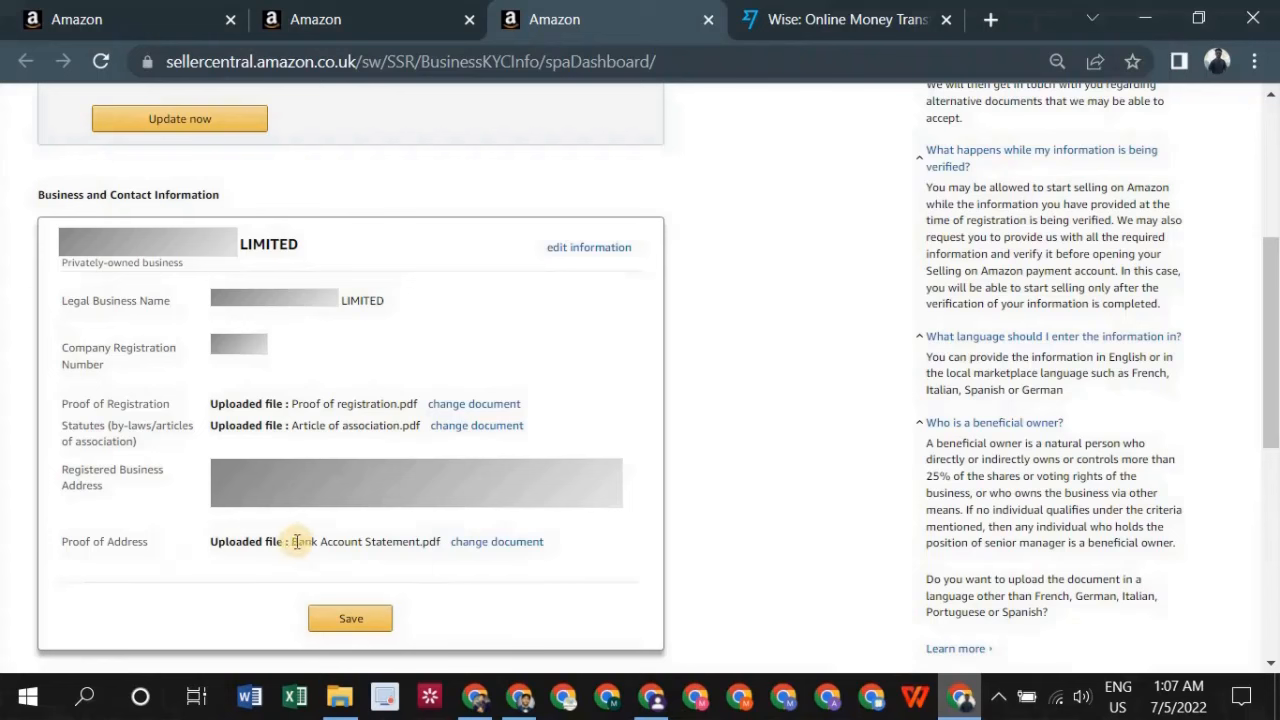
{"action": "left_click_drag", "start_coordinate": [292, 541], "coordinate": [420, 541]}
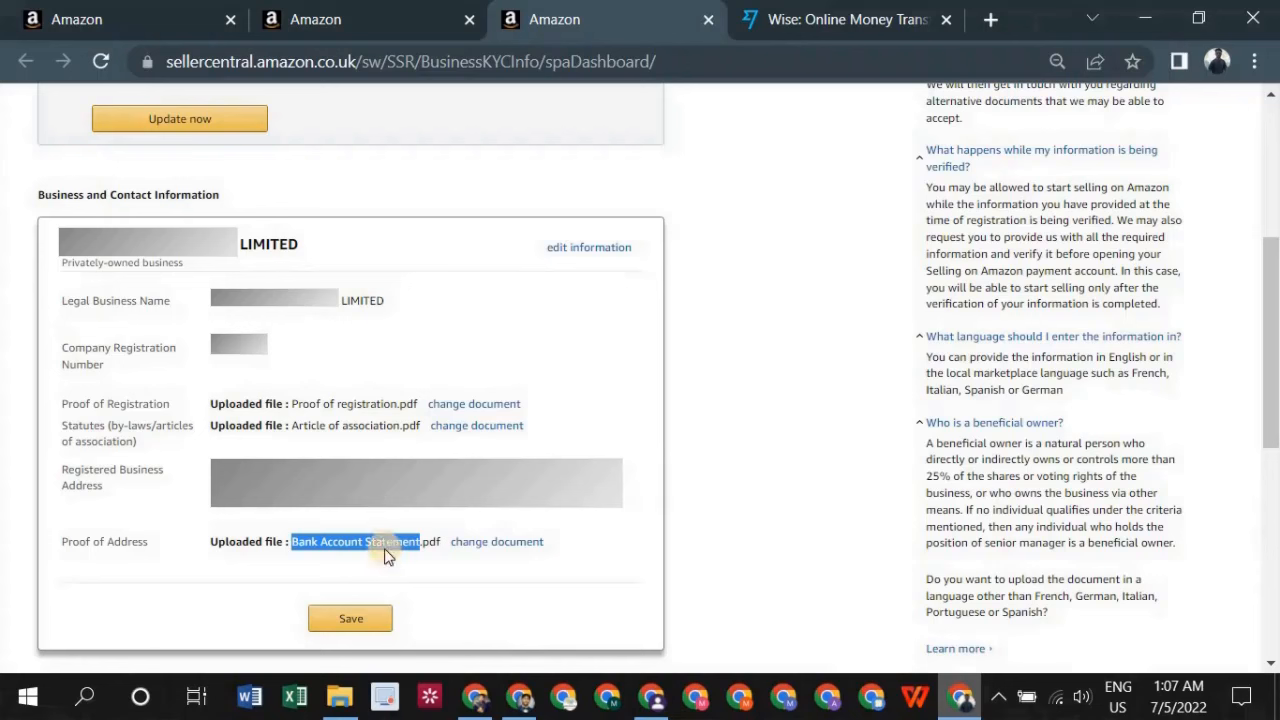
{"action": "left_click", "coordinate": [379, 622]}
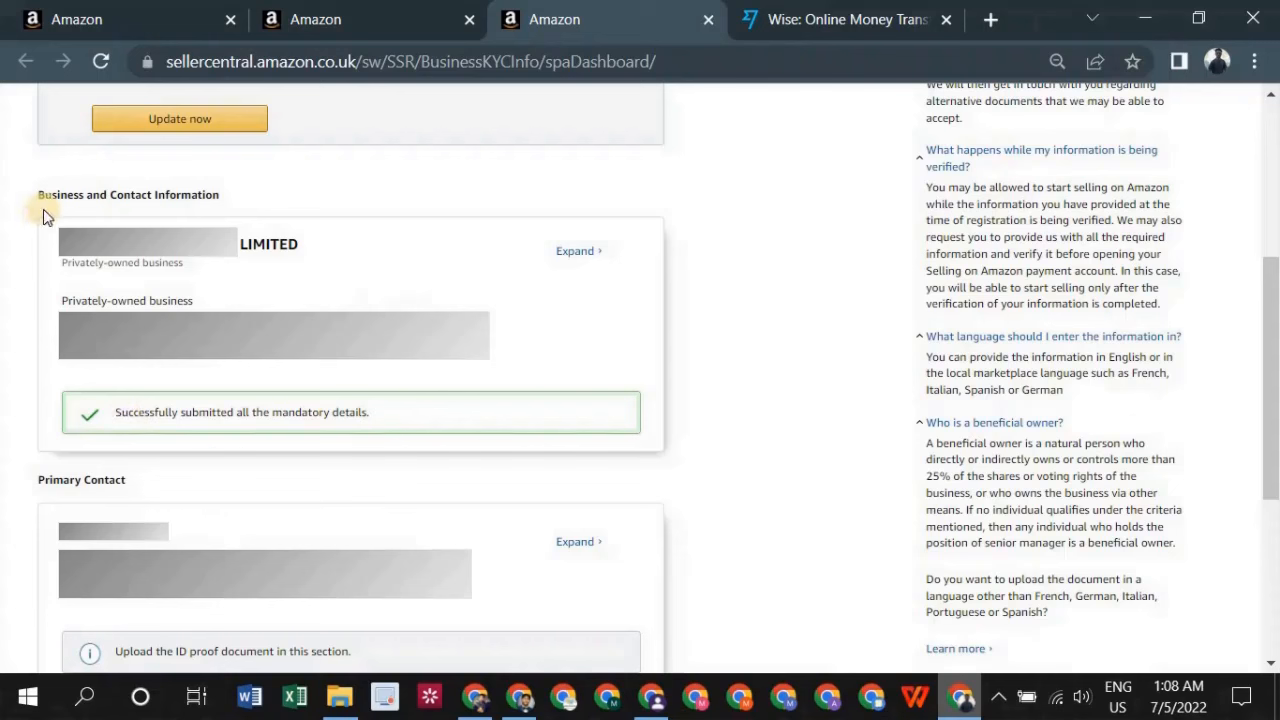
Step: Expand the Primary Contact details and choose Bank Statement as the proof of address document type
{"action": "left_click_drag", "start_coordinate": [41, 196], "coordinate": [218, 197]}
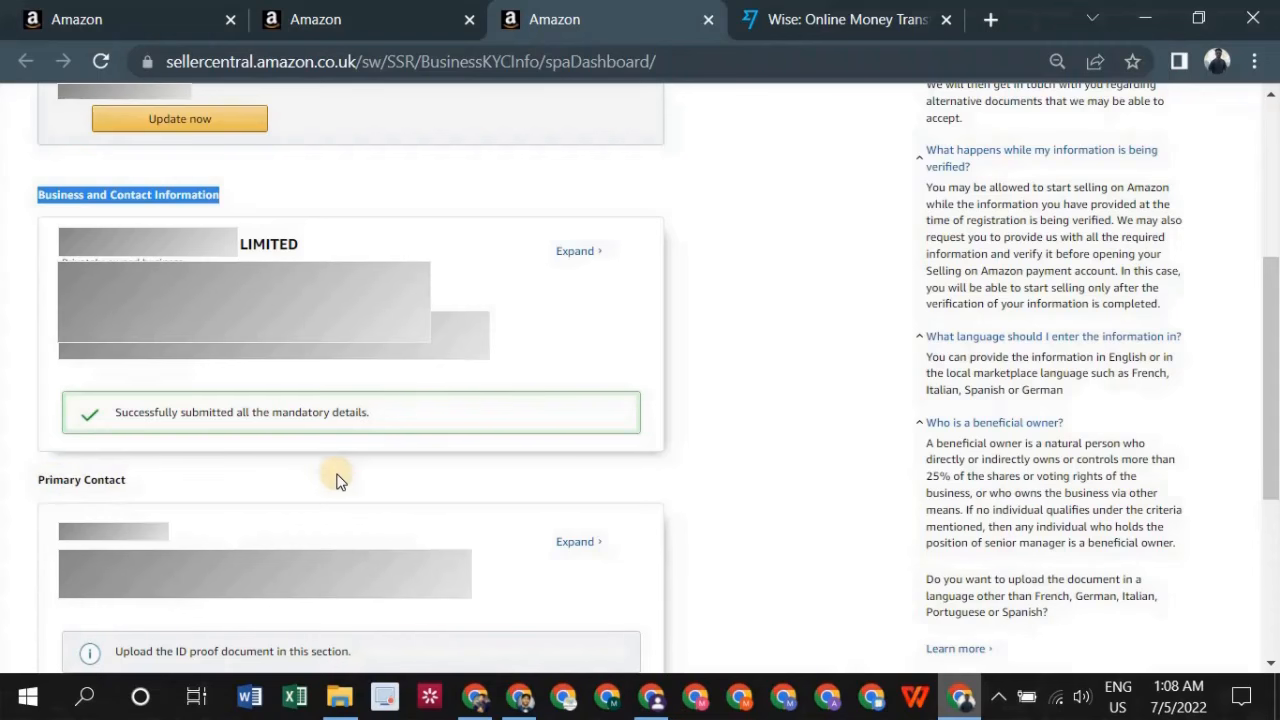
{"action": "scroll", "coordinate": [40, 217], "scroll_direction": "down", "scroll_amount": 3}
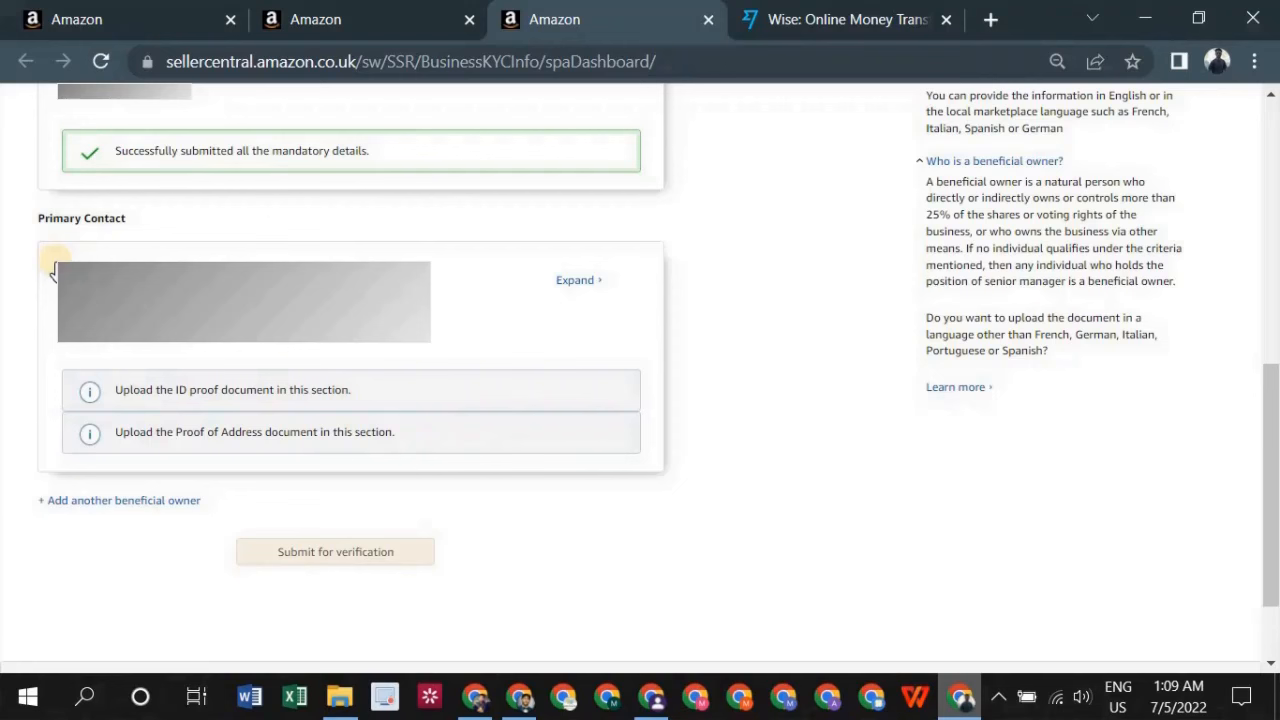
{"action": "left_click", "coordinate": [180, 258]}
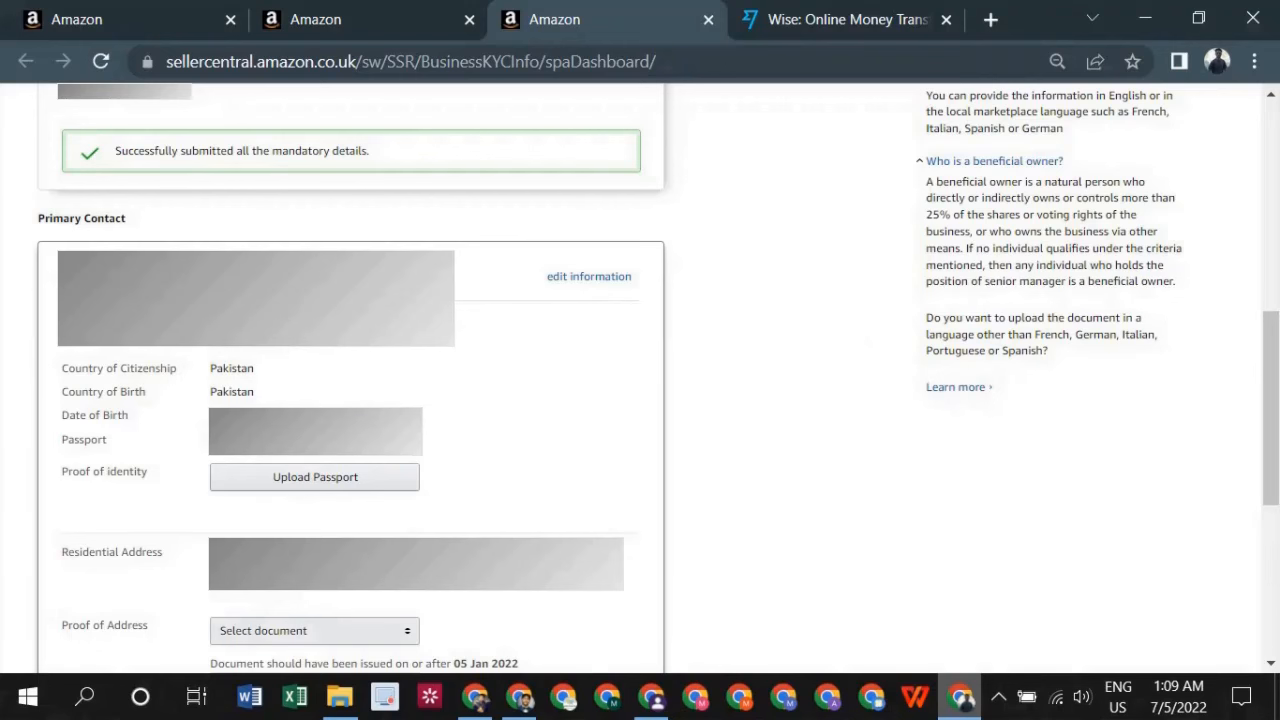
{"action": "left_click_drag", "start_coordinate": [1269, 398], "coordinate": [1270, 447]}
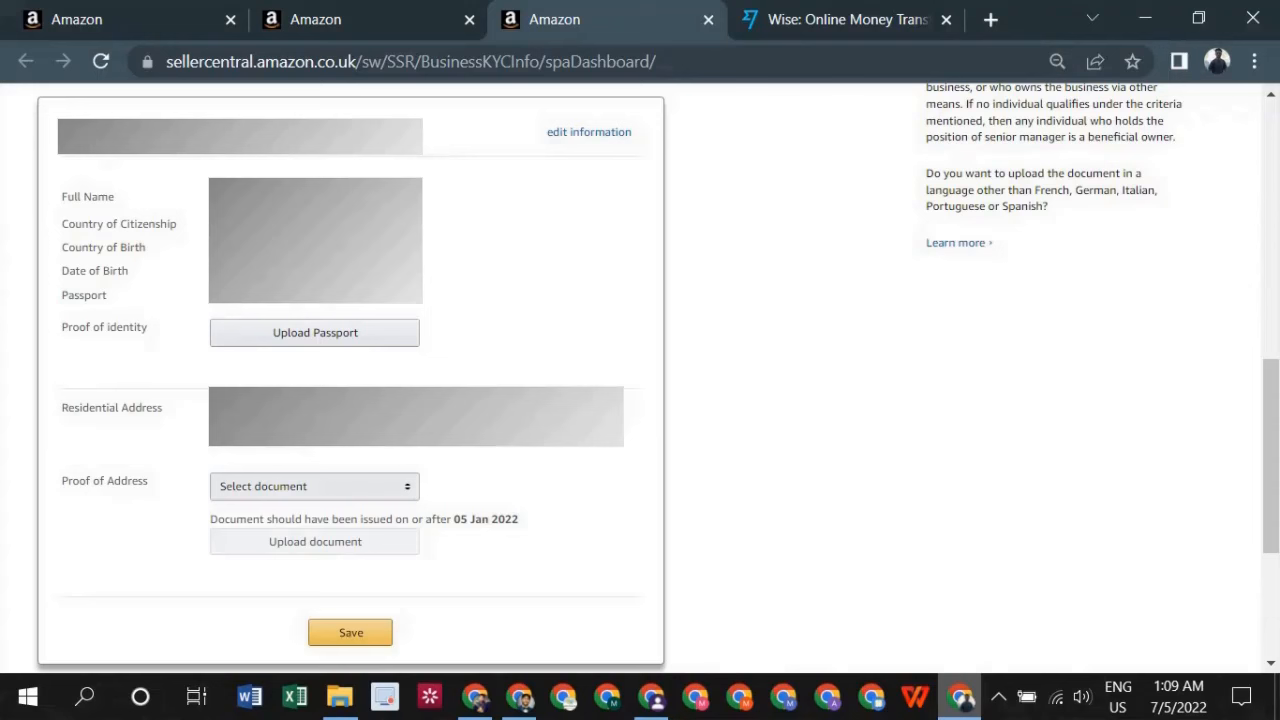
{"action": "left_click", "coordinate": [311, 494]}
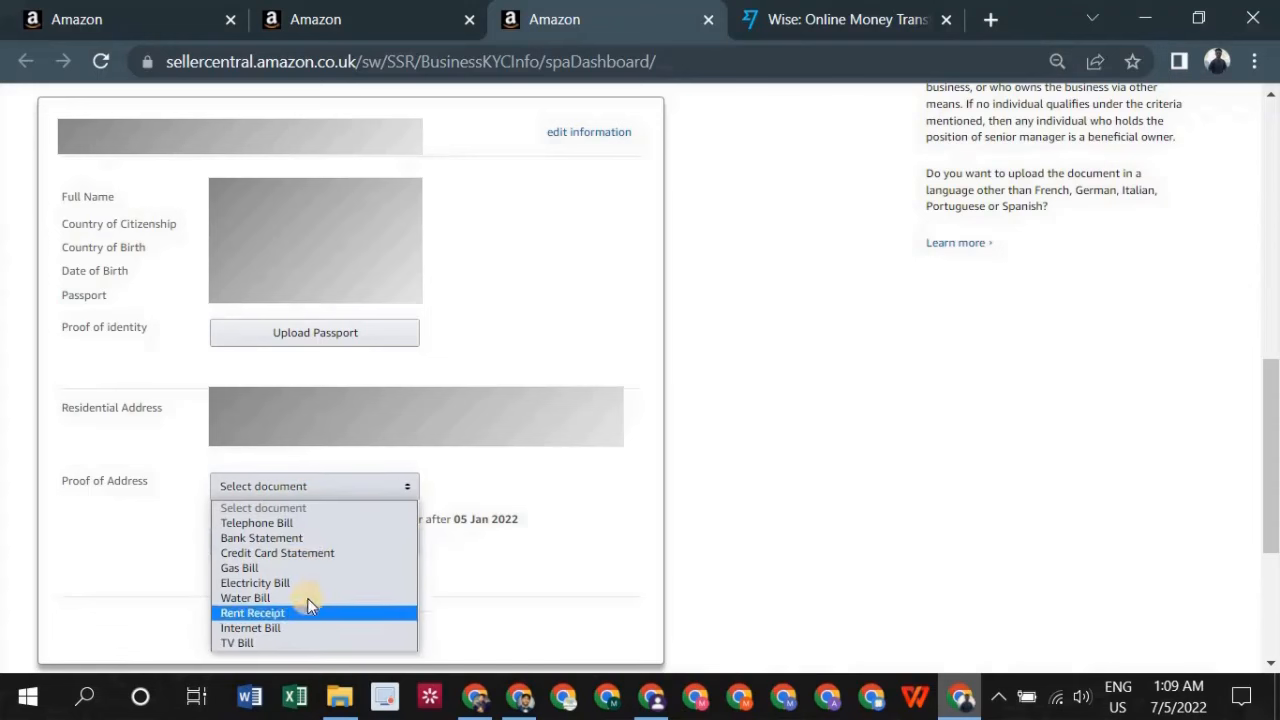
{"action": "left_click", "coordinate": [310, 536]}
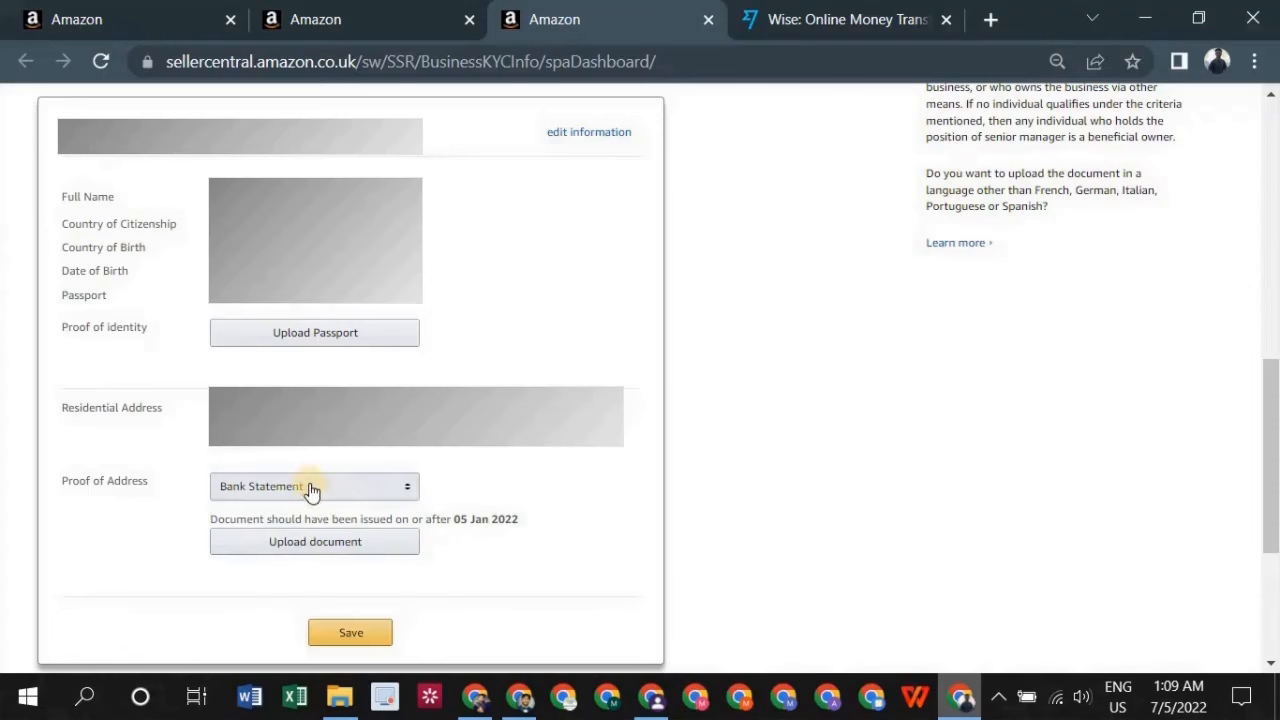
Step: Upload Passport (3).pdf as proof of identity and Bank Statement (2).pdf as proof of address, and save the primary contact
{"action": "left_click", "coordinate": [342, 336]}
{"action": "left_click_drag", "start_coordinate": [300, 440], "coordinate": [542, 447]}
{"action": "left_click", "coordinate": [464, 374]}
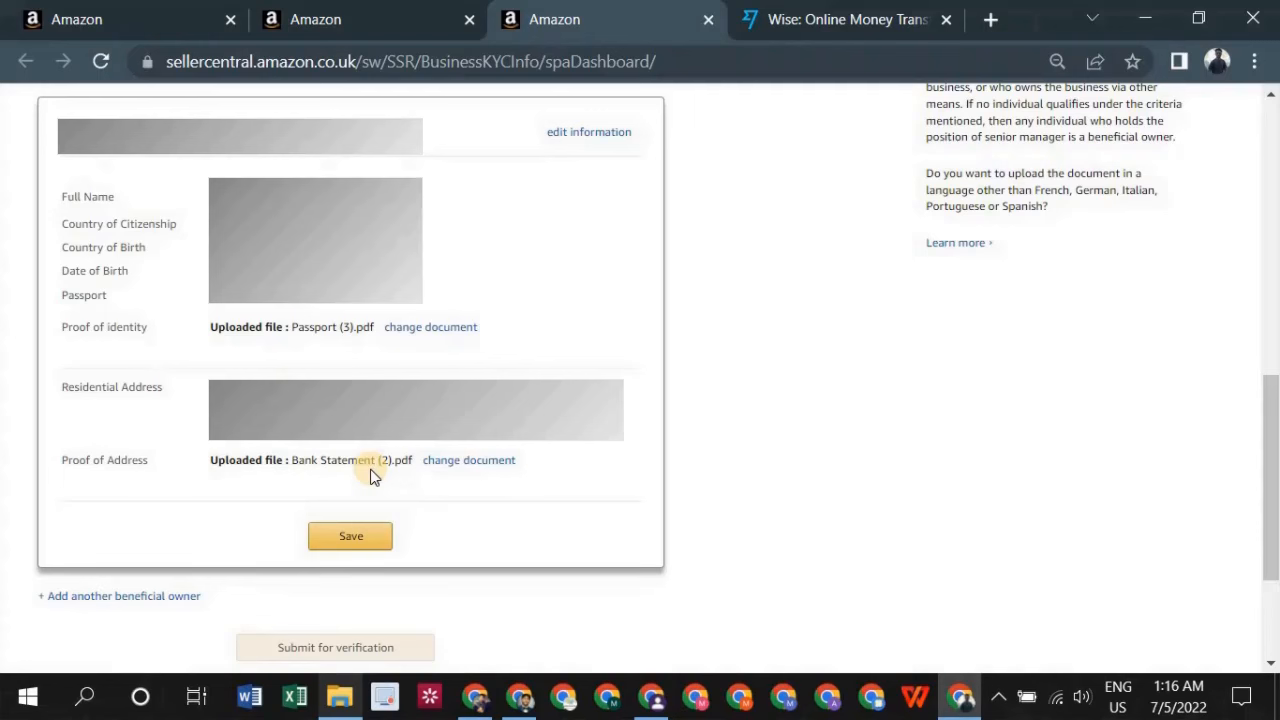
{"action": "left_click", "coordinate": [346, 543]}
{"action": "left_click", "coordinate": [380, 545]}
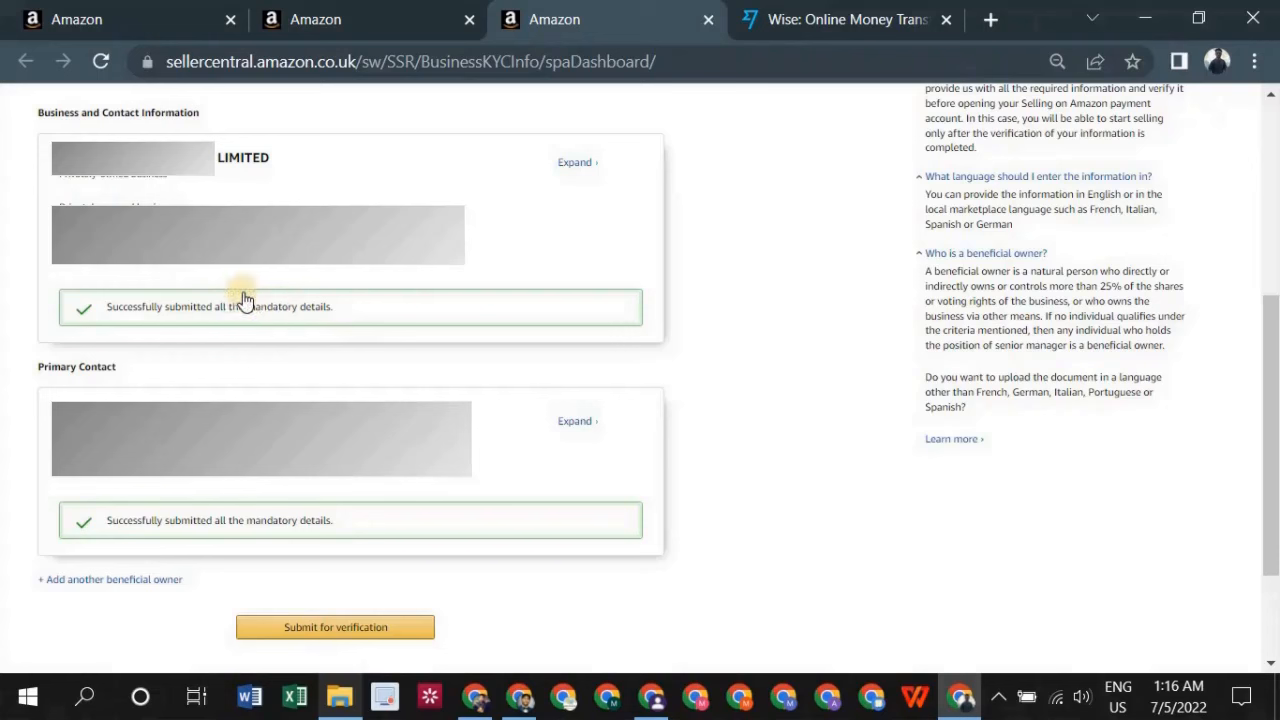
Step: Review the Business and Contact Information and Primary Contact sections and submit the identity information for verification
{"action": "left_click_drag", "start_coordinate": [43, 110], "coordinate": [209, 109]}
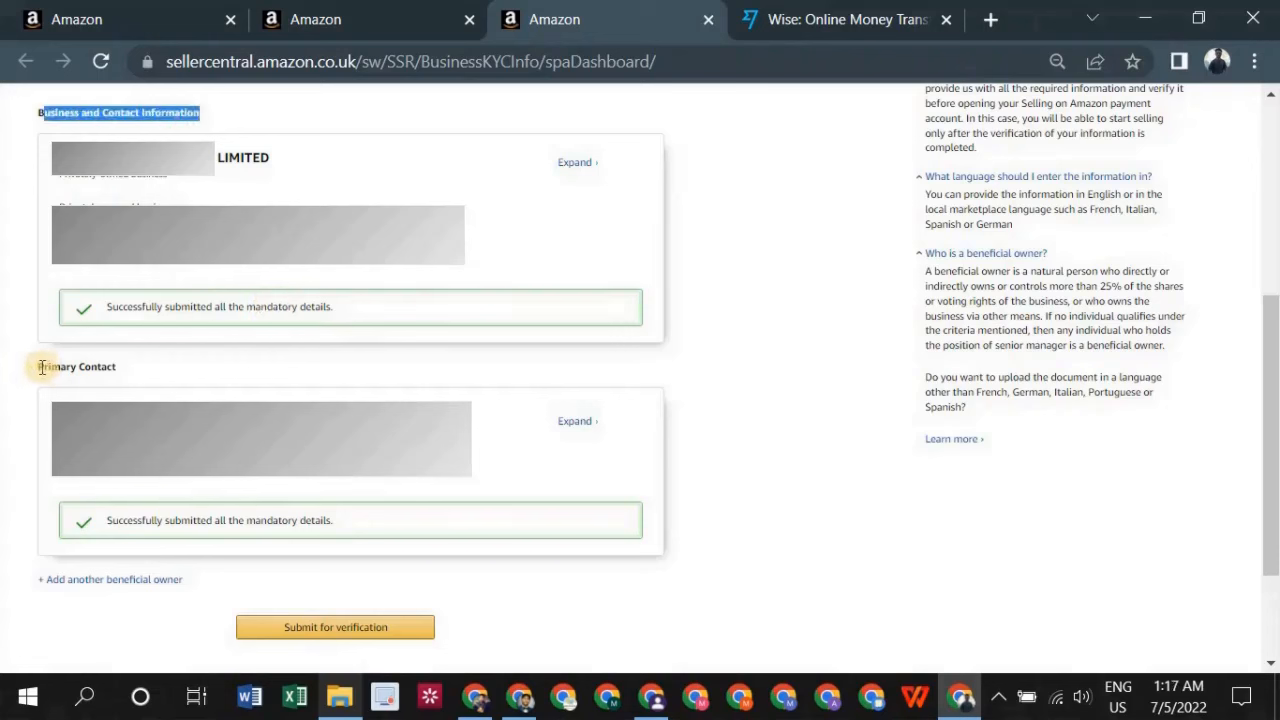
{"action": "left_click_drag", "start_coordinate": [42, 367], "coordinate": [117, 371]}
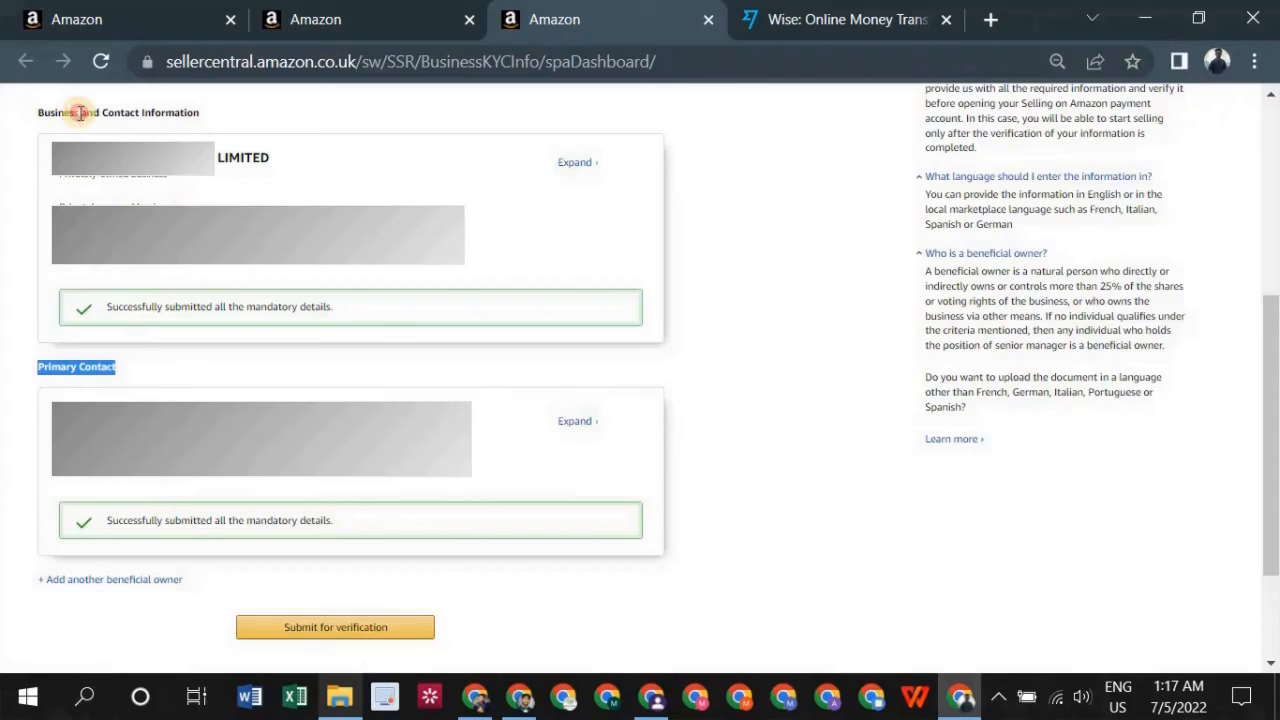
{"action": "left_click_drag", "start_coordinate": [43, 112], "coordinate": [206, 115]}
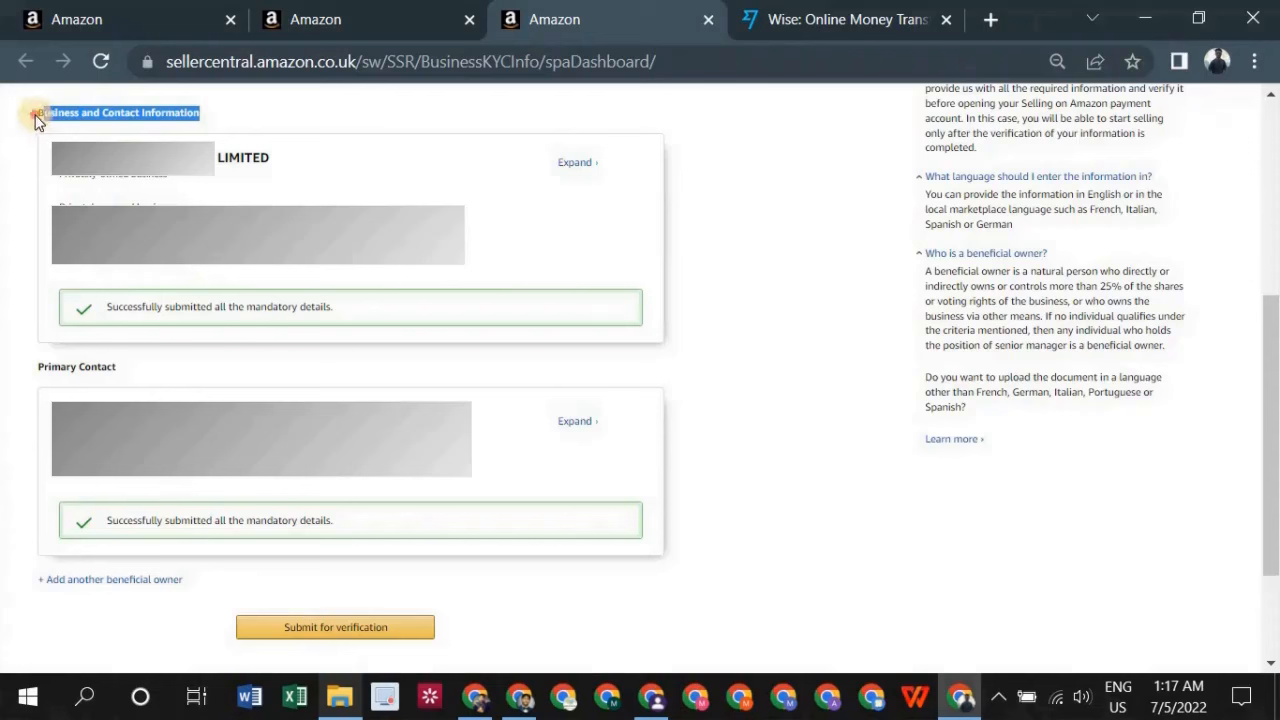
{"action": "left_click_drag", "start_coordinate": [35, 117], "coordinate": [201, 115]}
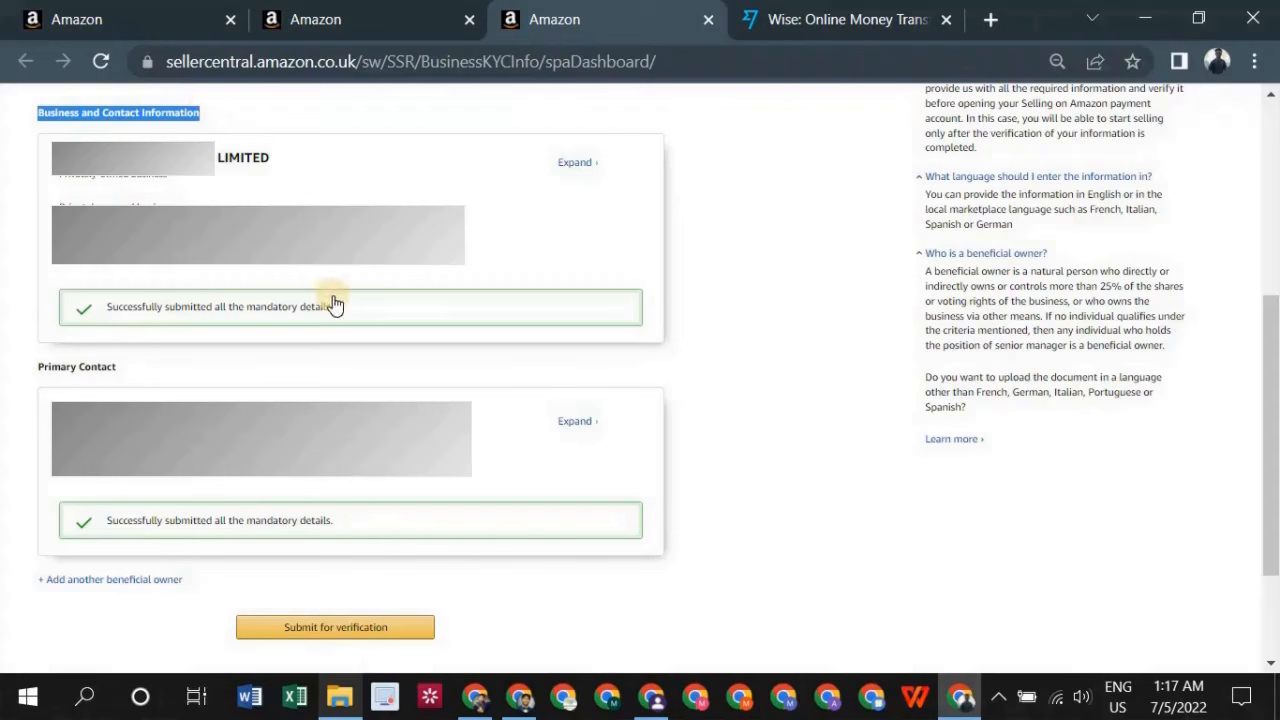
{"action": "left_click", "coordinate": [85, 368]}
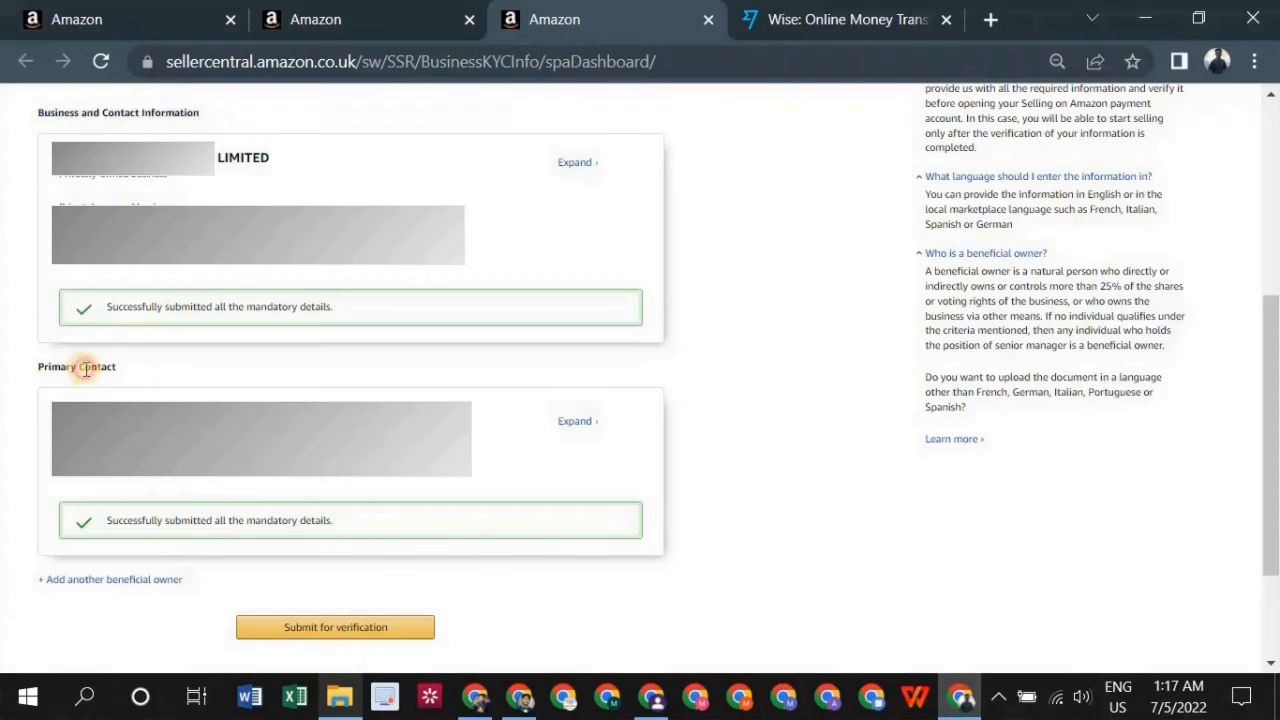
{"action": "triple_click", "coordinate": [86, 369]}
{"action": "triple_click", "coordinate": [83, 367]}
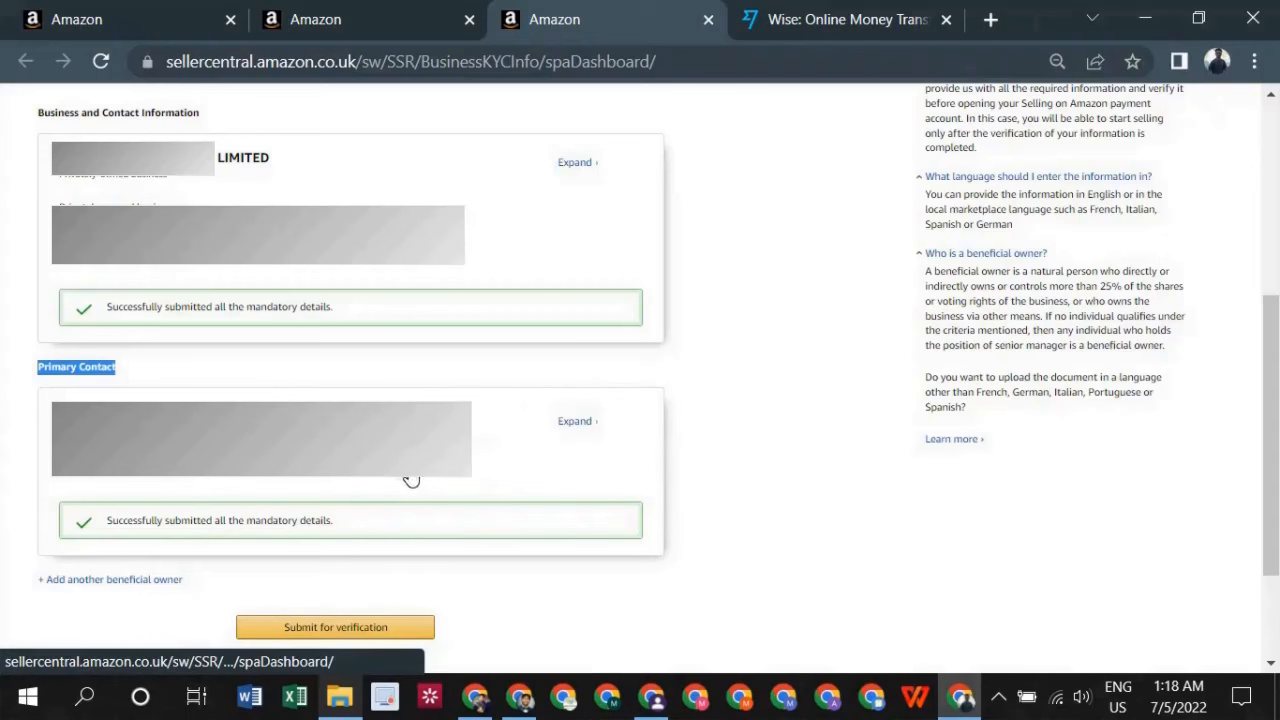
{"action": "left_click", "coordinate": [381, 631]}
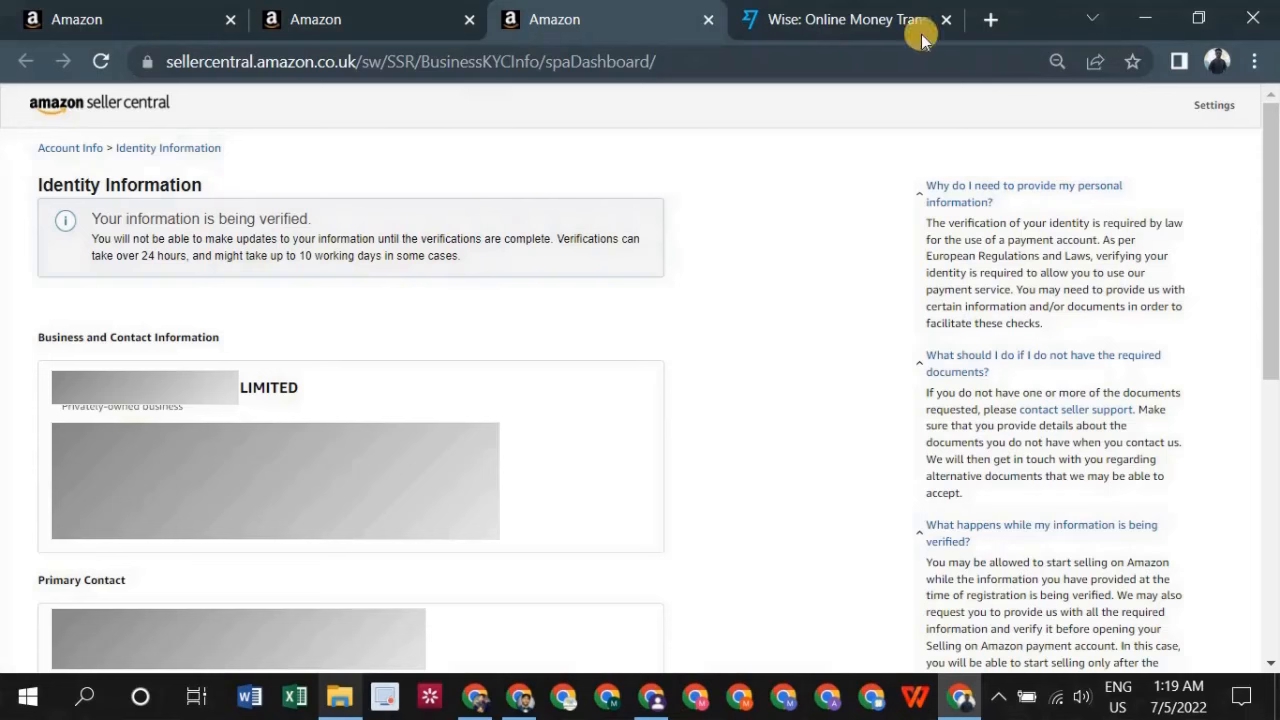
Step: Return to the seller account information page and check the account status and current status of listings
{"action": "mouse_move", "coordinate": [1210, 113]}
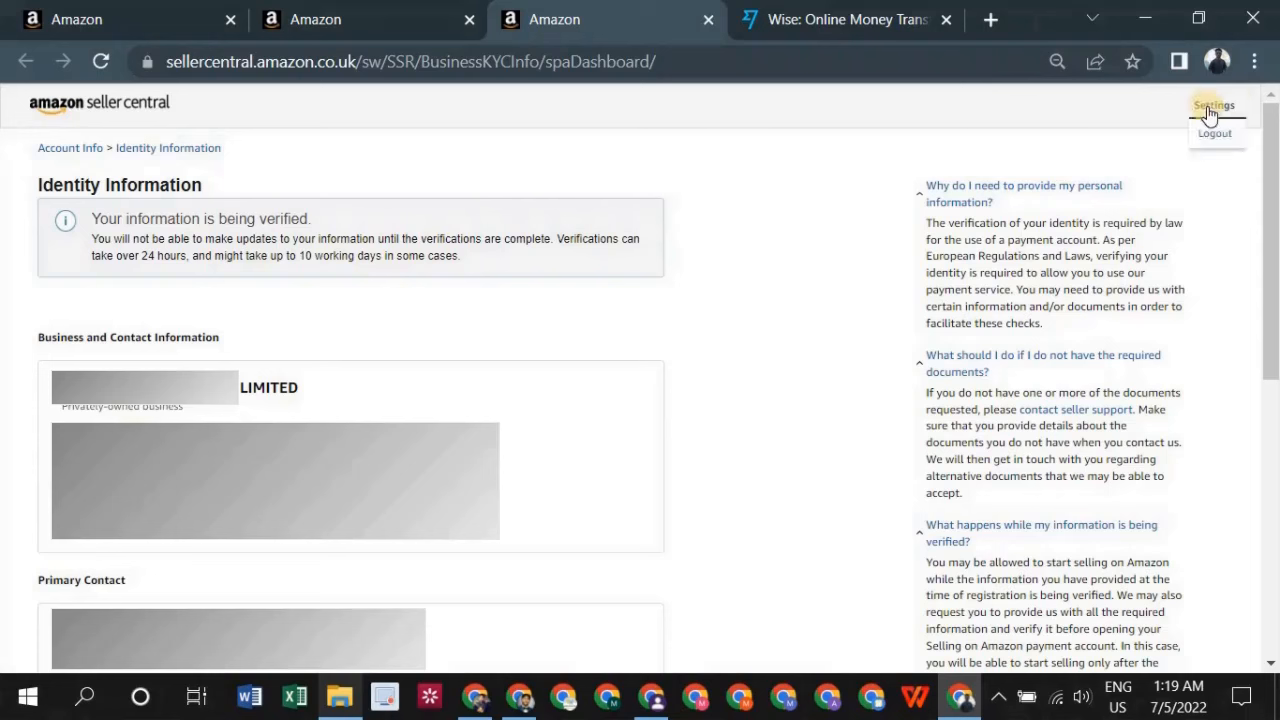
{"action": "left_click", "coordinate": [362, 12]}
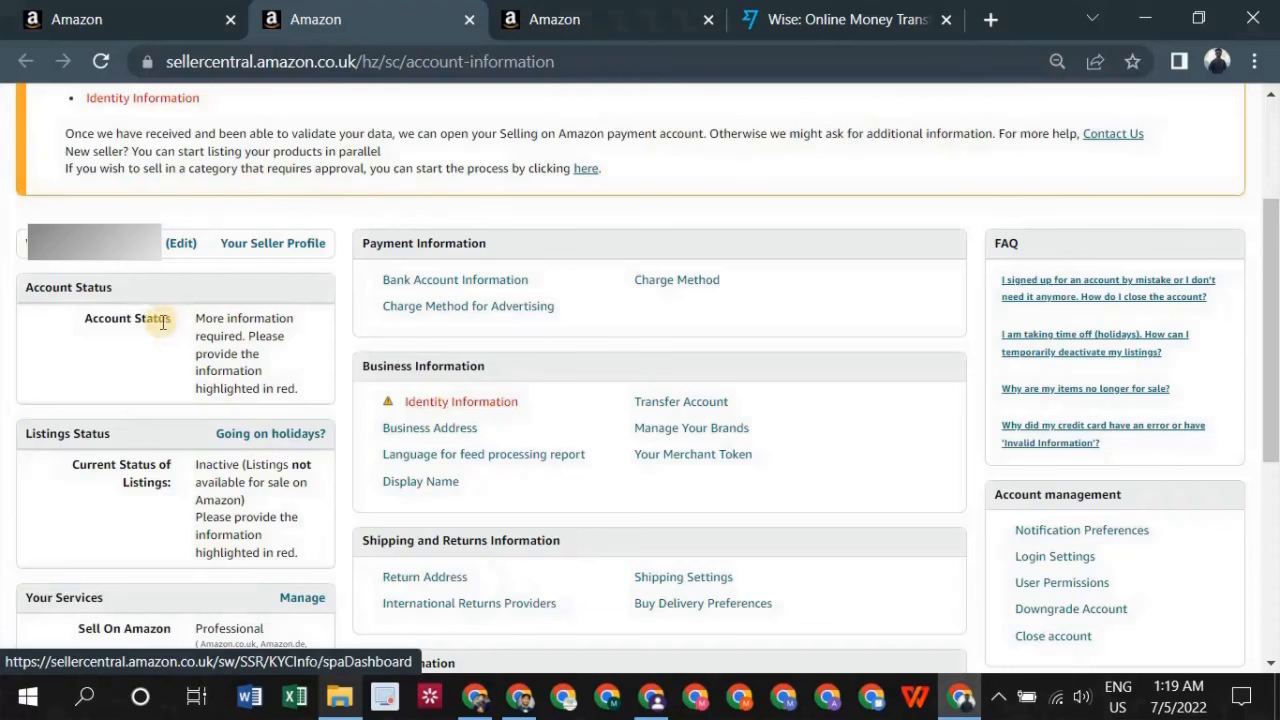
{"action": "left_click_drag", "start_coordinate": [195, 465], "coordinate": [236, 468]}
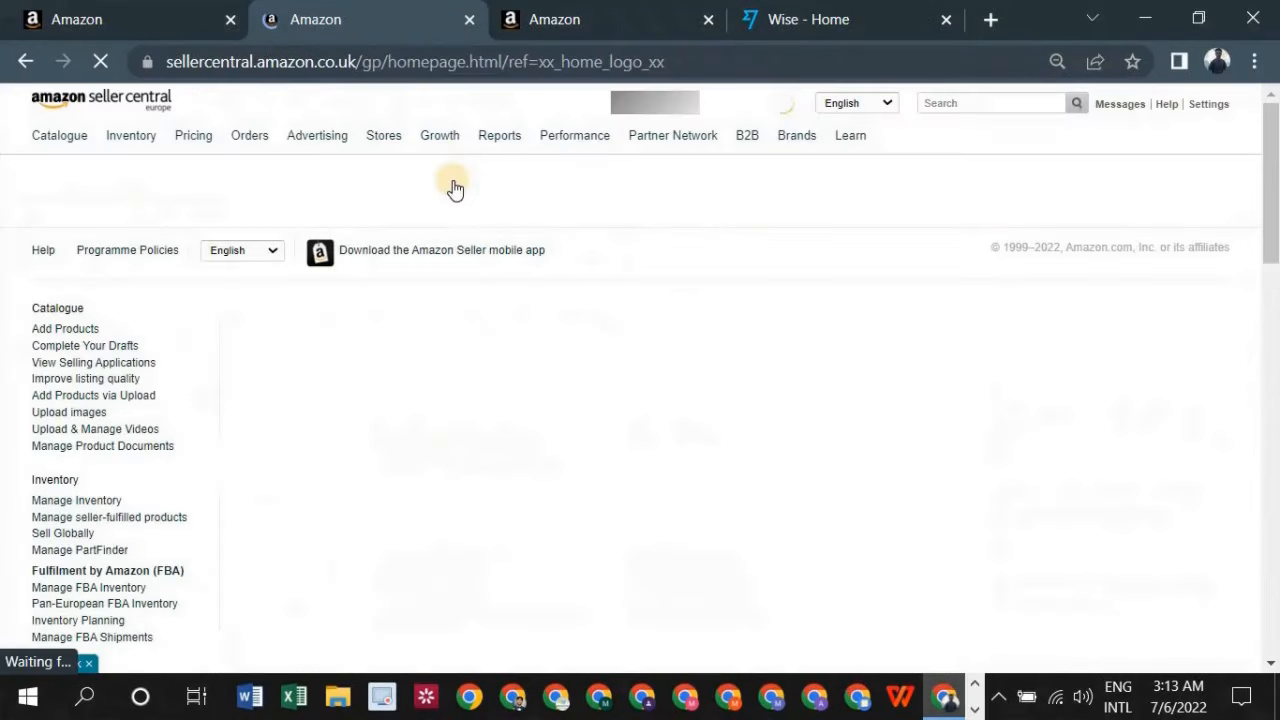
Step: Review the alerts on the Seller Central homepage and, from the Deposit Method alert, open the deposit method assignment form for Amazon.co.uk
{"action": "mouse_move", "coordinate": [500, 257]}
{"action": "scroll", "coordinate": [500, 259], "scroll_direction": "down", "scroll_amount": 1}
{"action": "scroll", "coordinate": [500, 257], "scroll_direction": "down", "scroll_amount": 3}
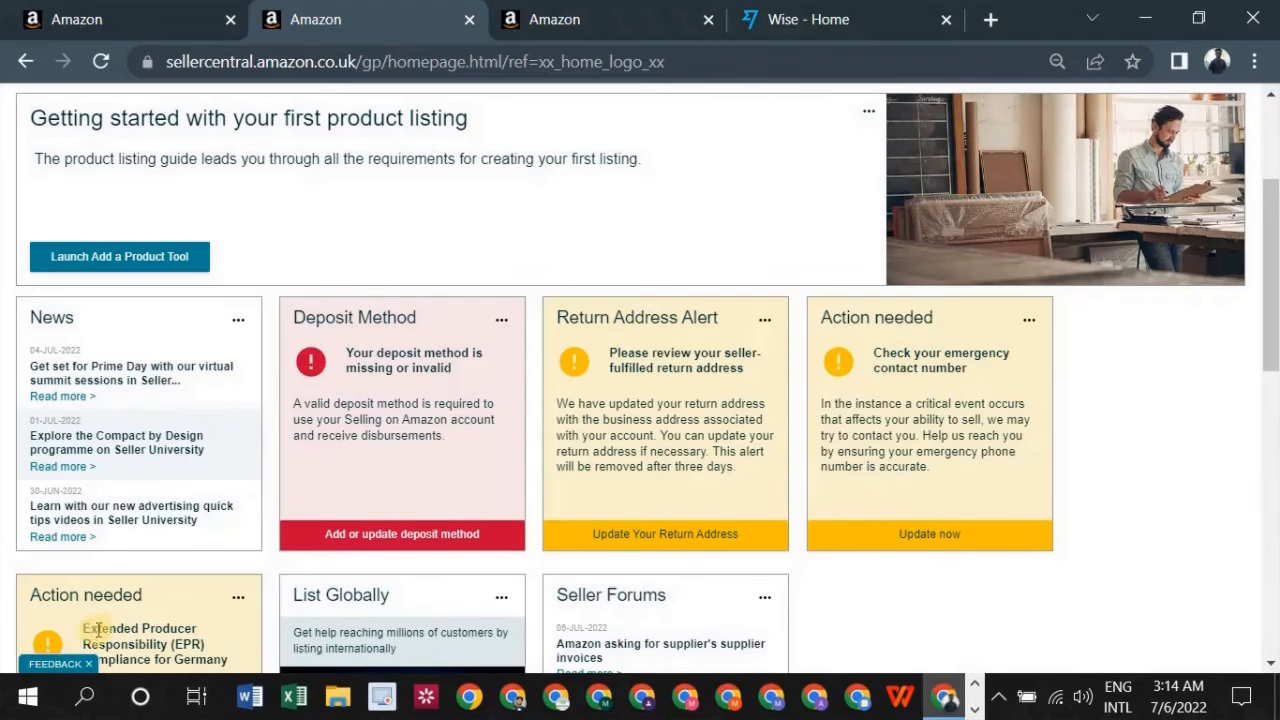
{"action": "scroll", "coordinate": [96, 632], "scroll_direction": "down", "scroll_amount": 1}
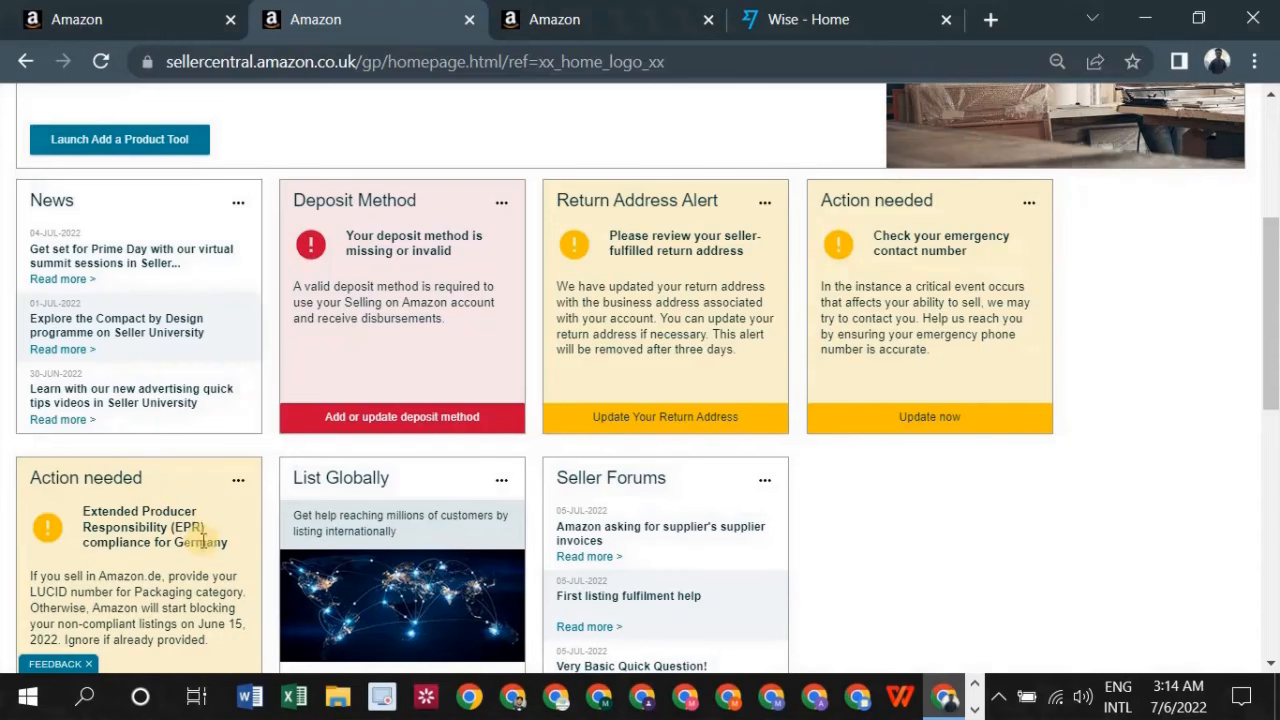
{"action": "scroll", "coordinate": [345, 542], "scroll_direction": "up", "scroll_amount": 1}
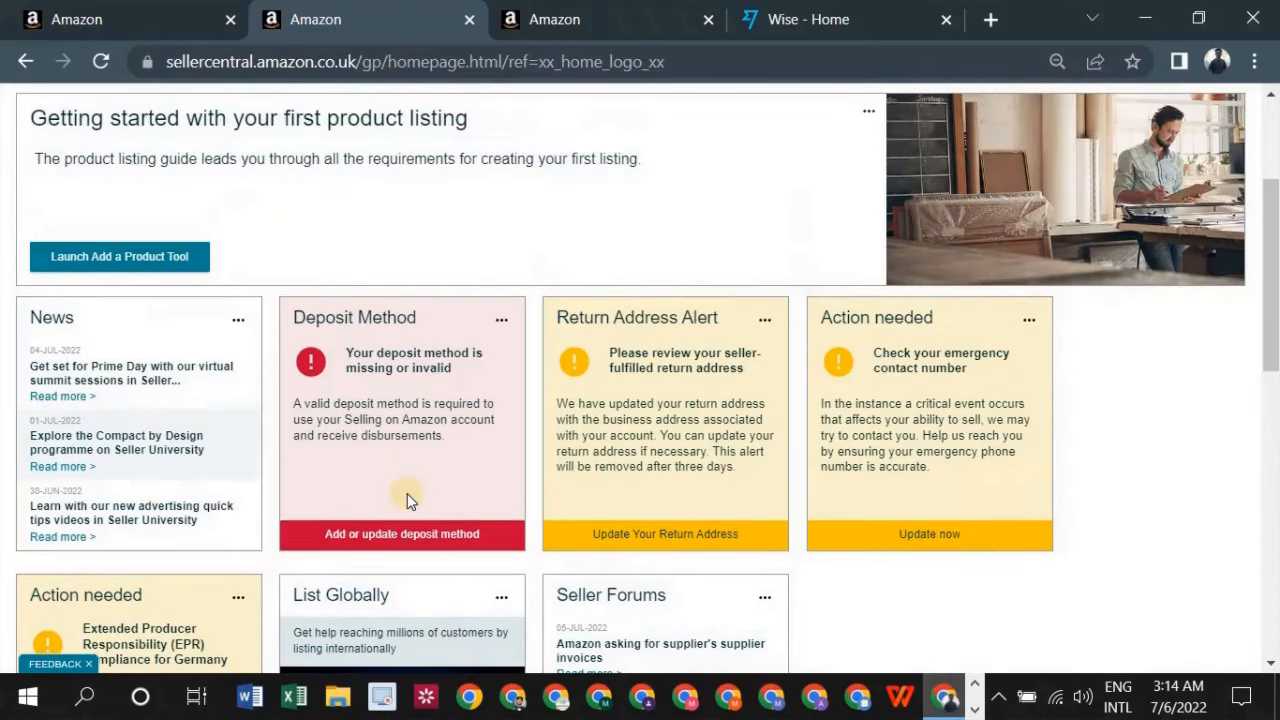
{"action": "left_click", "coordinate": [378, 545]}
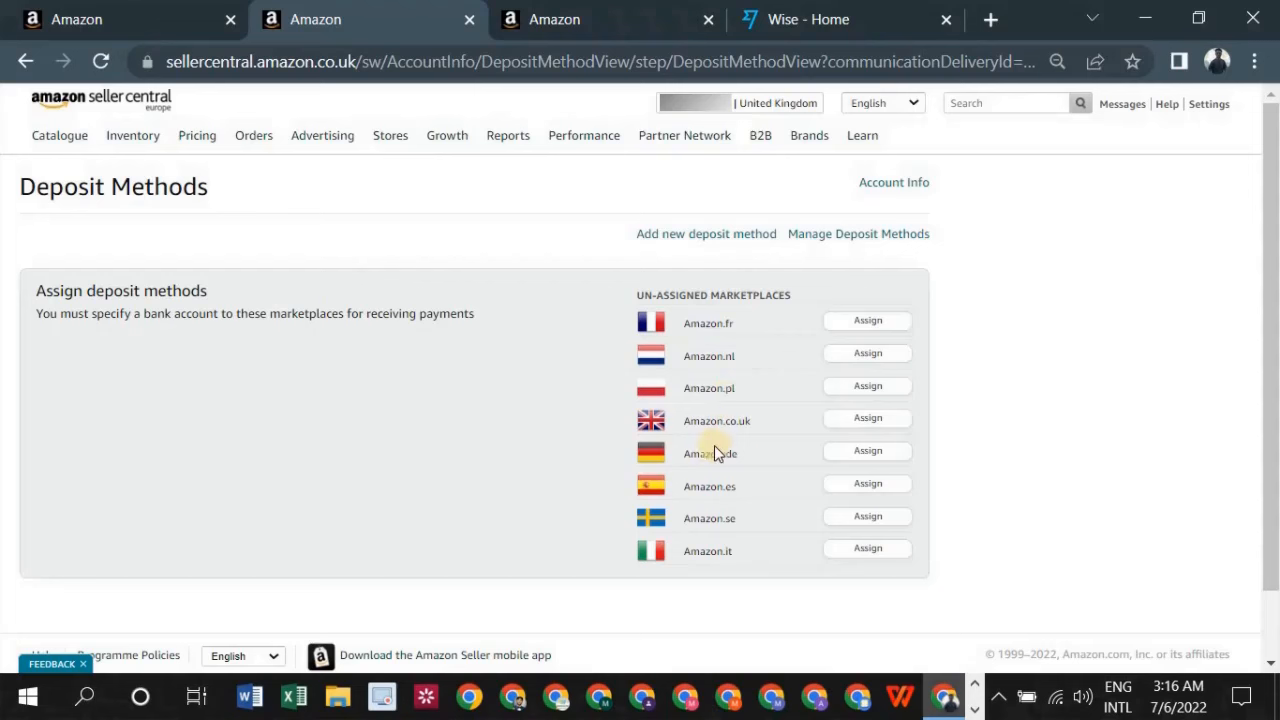
{"action": "left_click", "coordinate": [847, 430]}
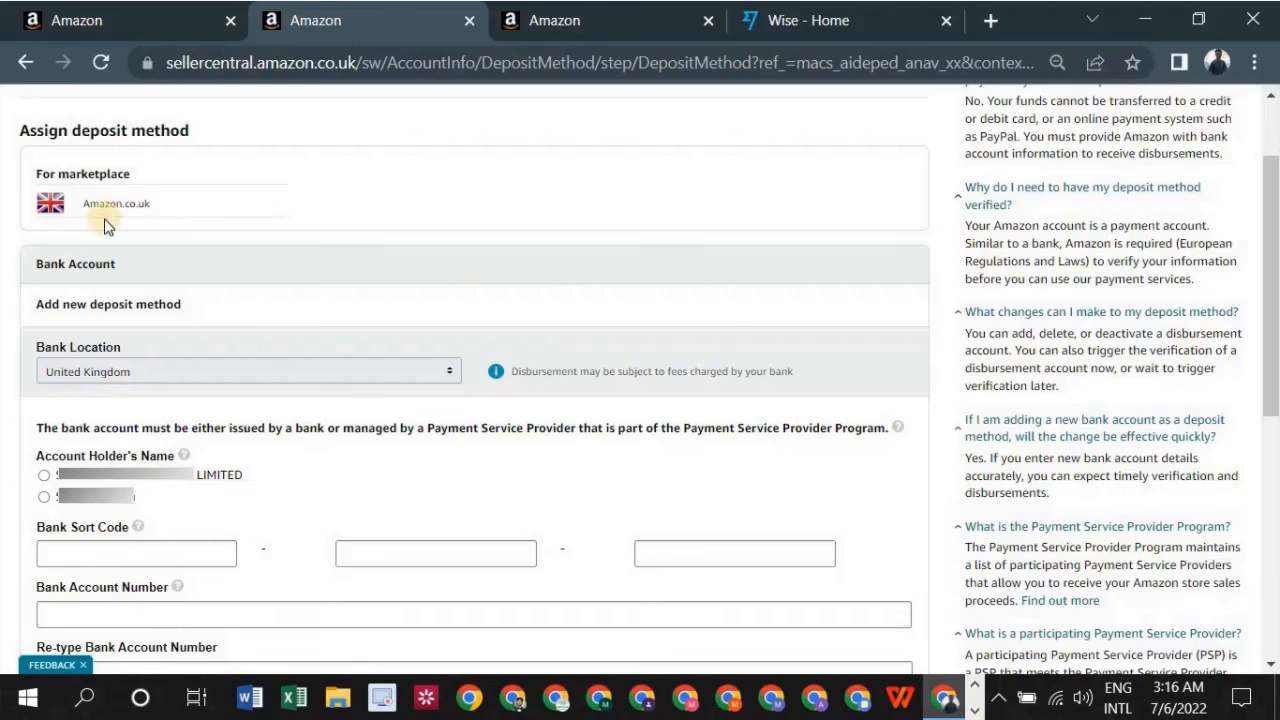
Step: Review the marketplace, bank location and bank account requirement in the Amazon.co.uk deposit method form
{"action": "left_click_drag", "start_coordinate": [99, 204], "coordinate": [145, 204]}
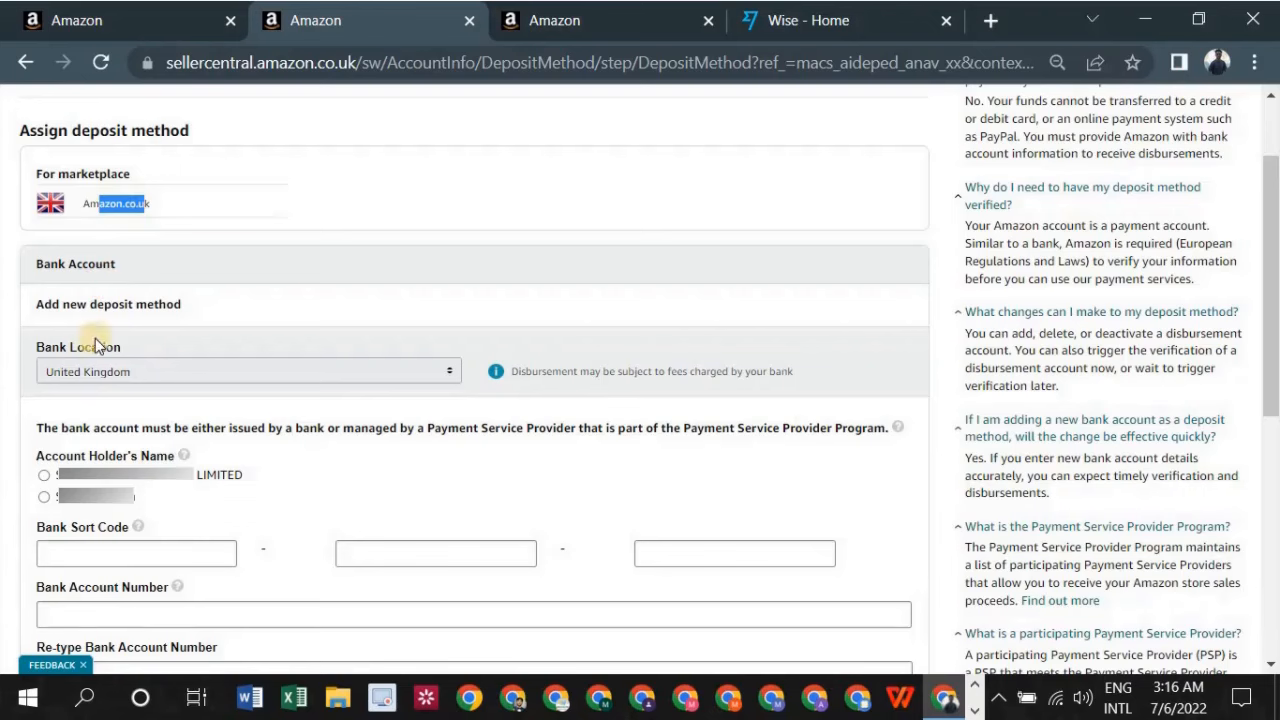
{"action": "left_click", "coordinate": [335, 372]}
{"action": "left_click", "coordinate": [380, 374]}
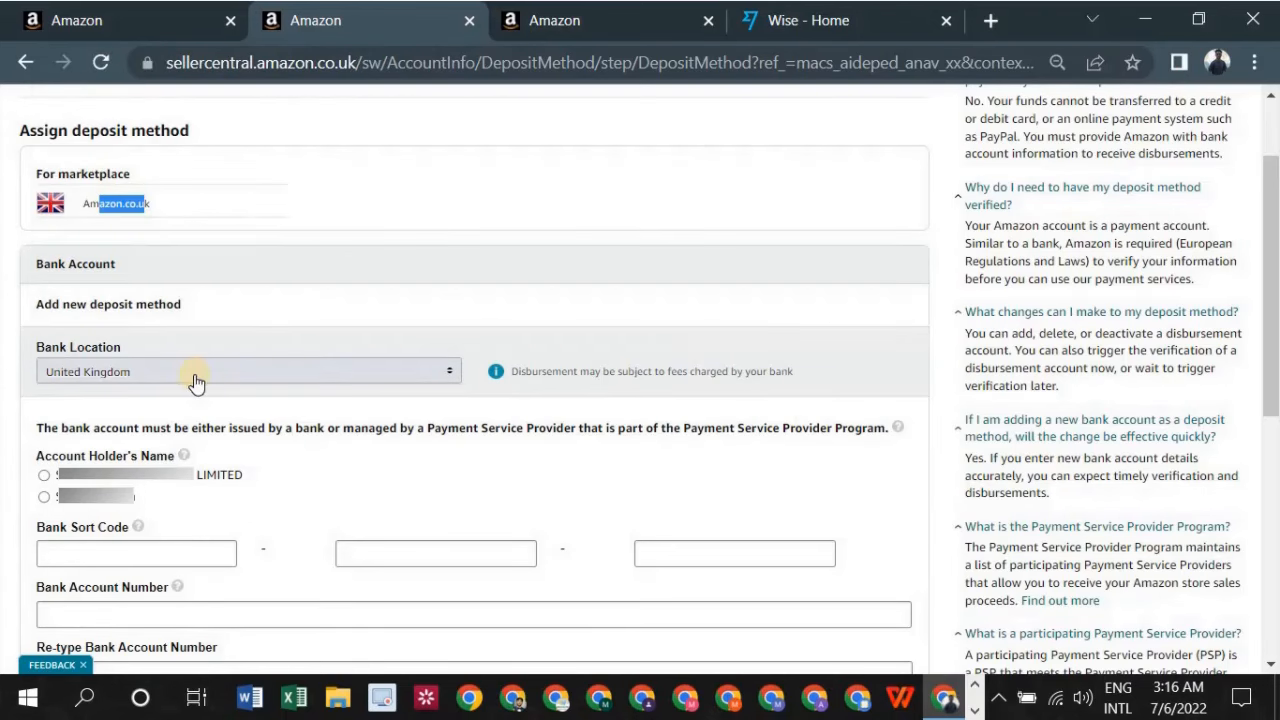
{"action": "scroll", "coordinate": [194, 380], "scroll_direction": "down", "scroll_amount": 1}
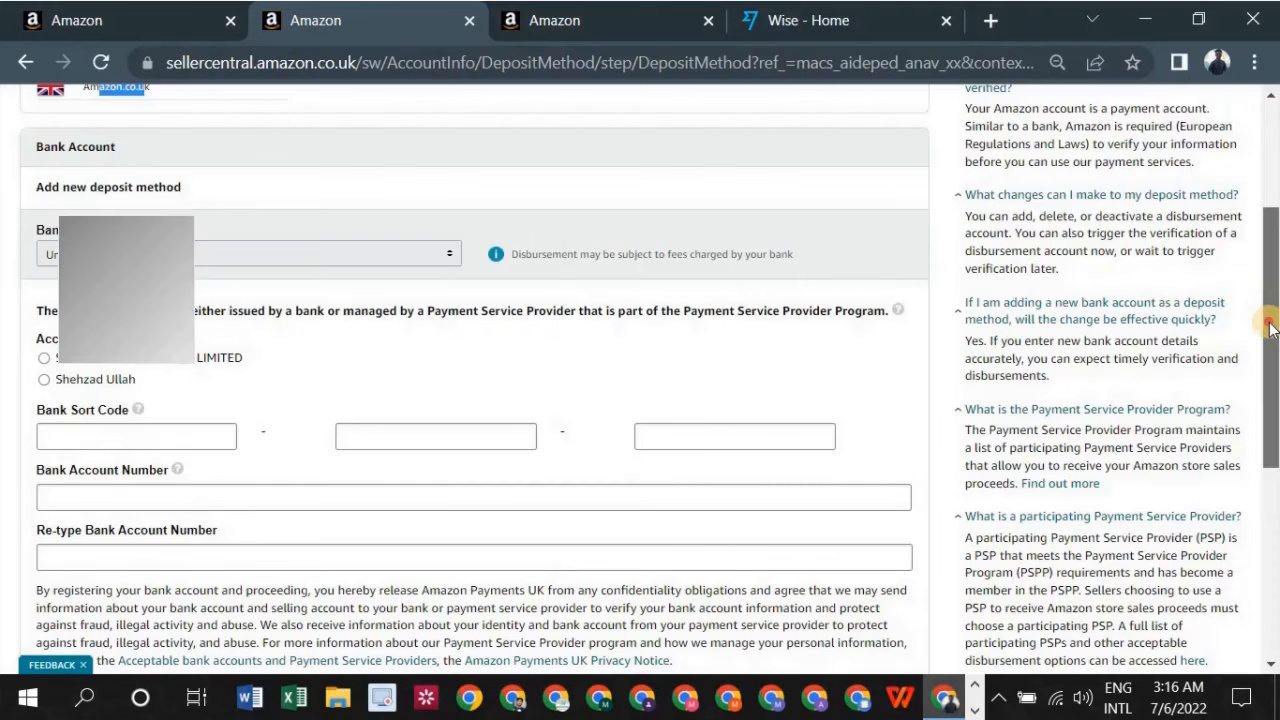
{"action": "left_click_drag", "start_coordinate": [1270, 280], "coordinate": [1270, 341]}
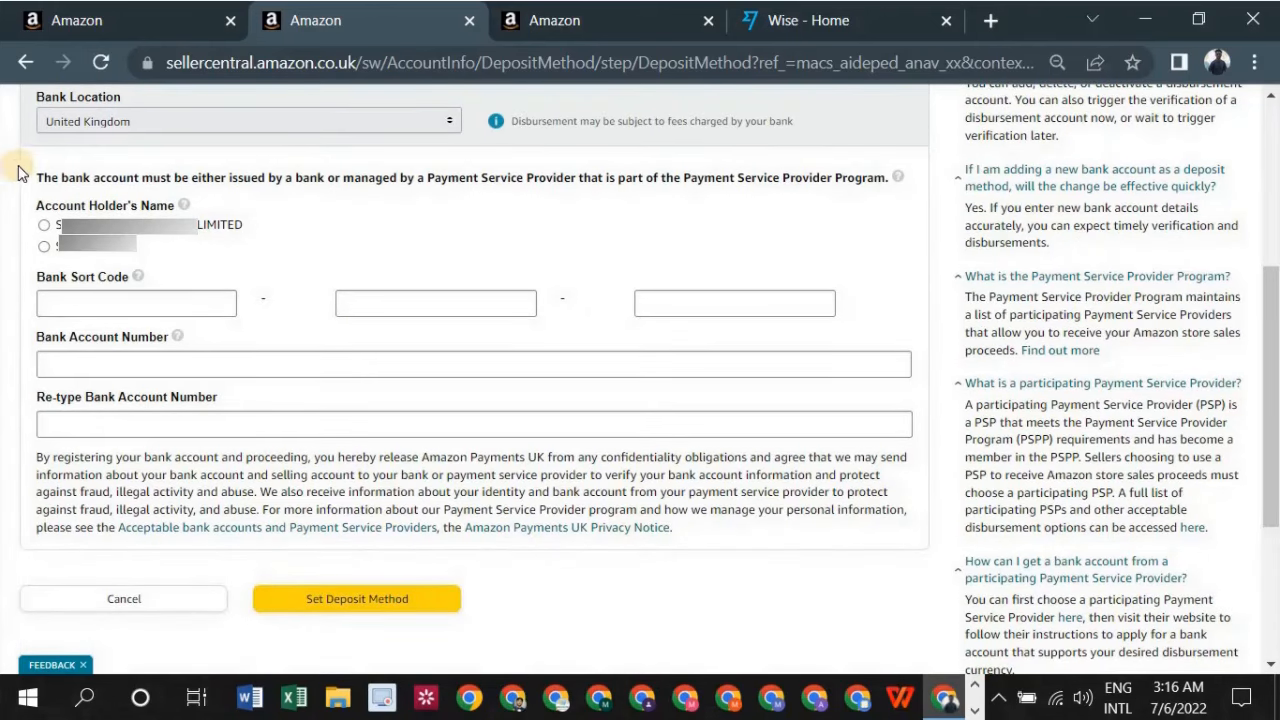
{"action": "left_click_drag", "start_coordinate": [48, 172], "coordinate": [862, 178]}
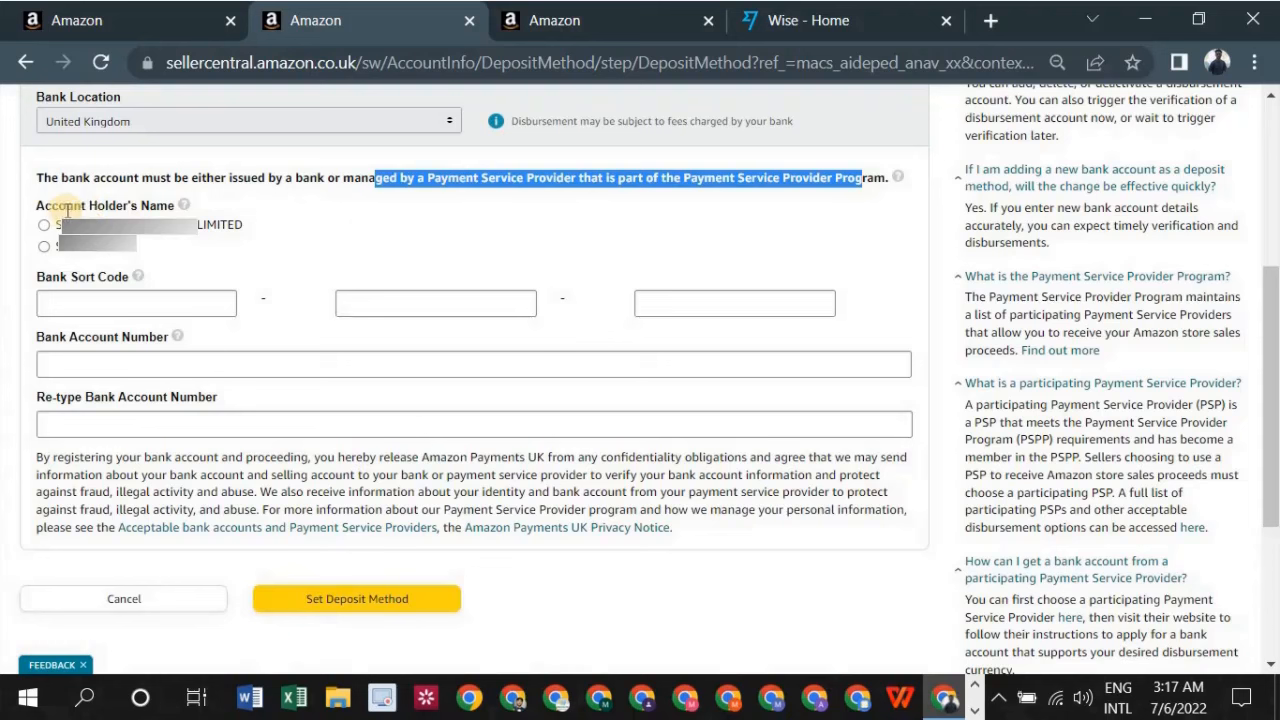
Step: Compare the company and individual account holder options, and choose the limited company as the account holder's name
{"action": "left_click_drag", "start_coordinate": [34, 205], "coordinate": [175, 206]}
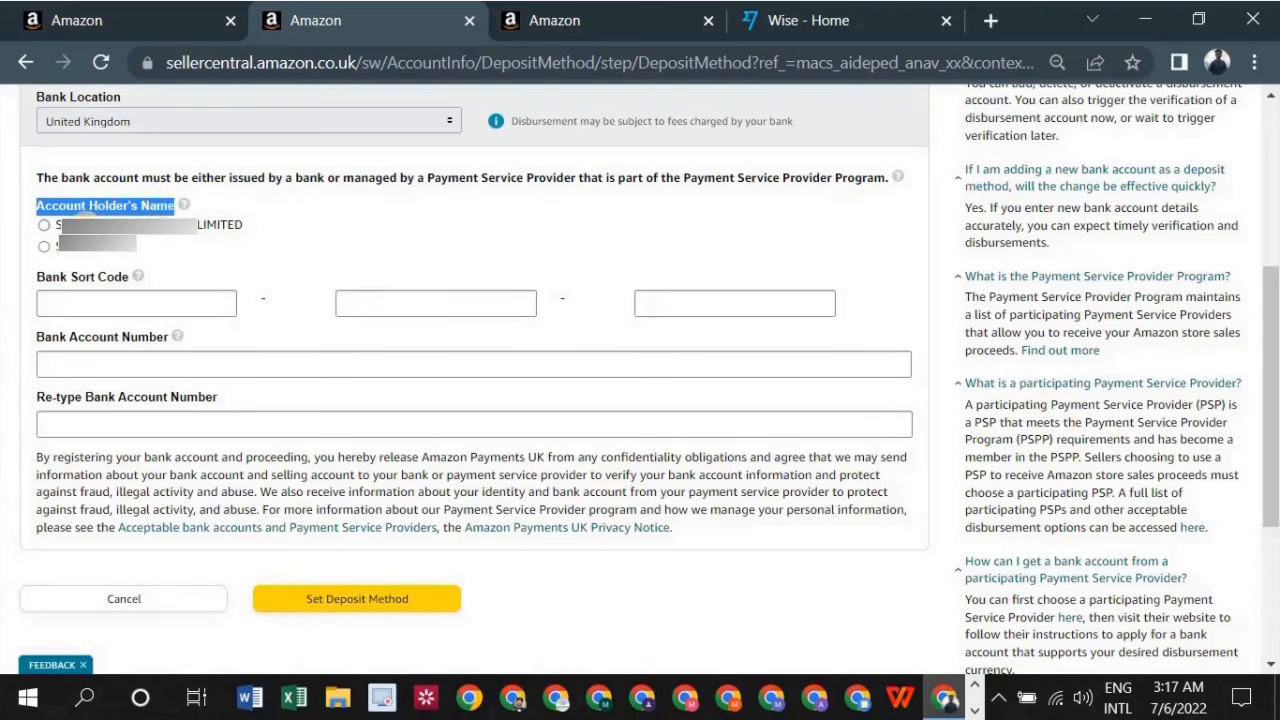
{"action": "left_click", "coordinate": [44, 227]}
{"action": "left_click_drag", "start_coordinate": [58, 226], "coordinate": [243, 226]}
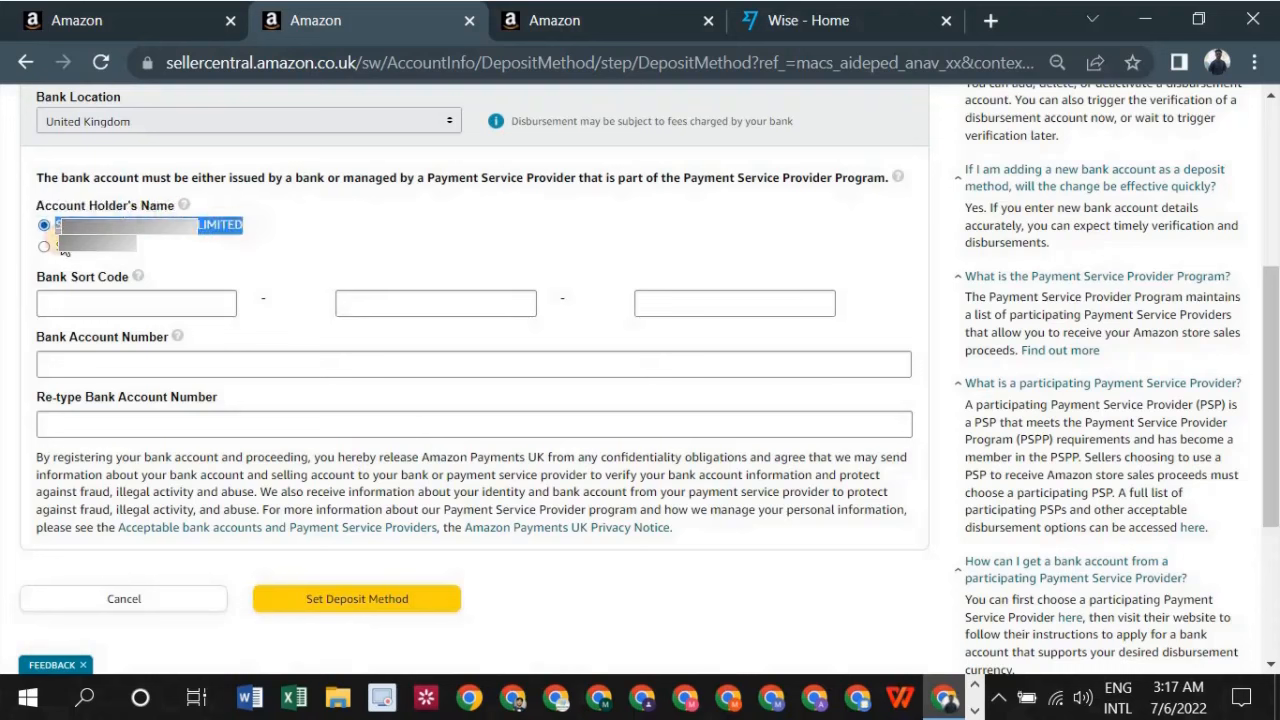
{"action": "left_click", "coordinate": [45, 247]}
{"action": "left_click_drag", "start_coordinate": [55, 253], "coordinate": [145, 254]}
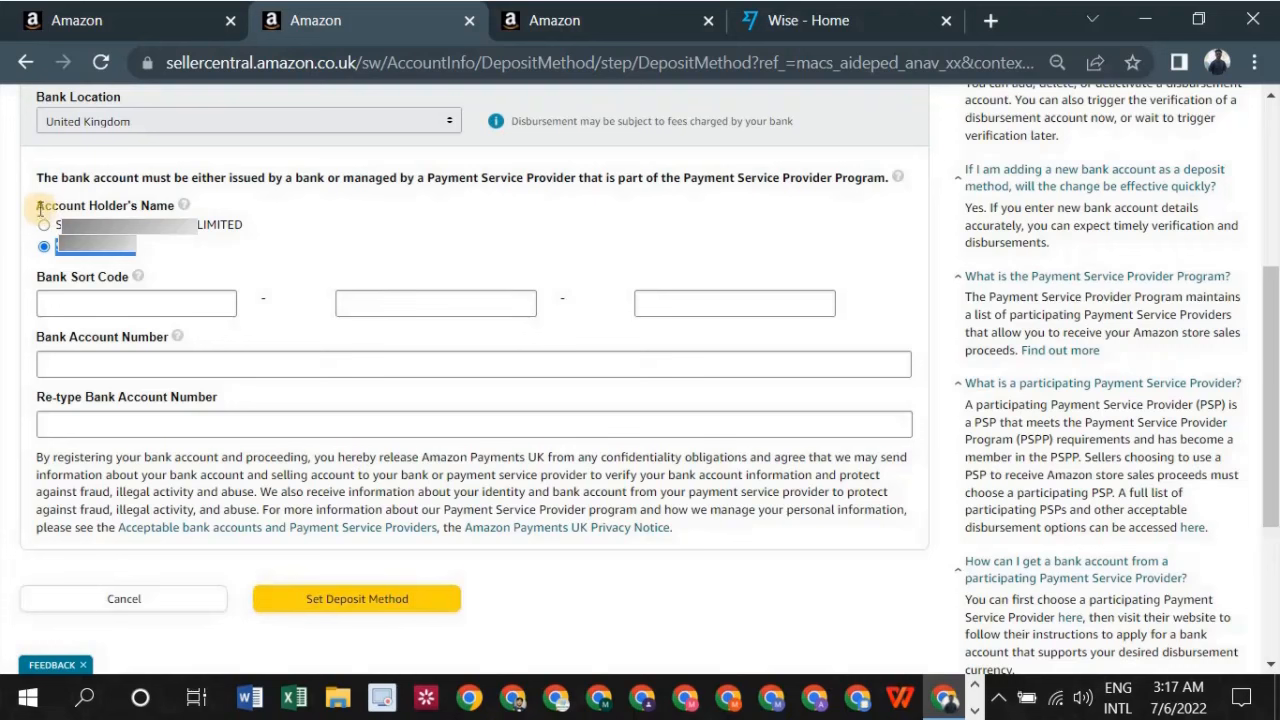
{"action": "left_click_drag", "start_coordinate": [40, 205], "coordinate": [172, 207]}
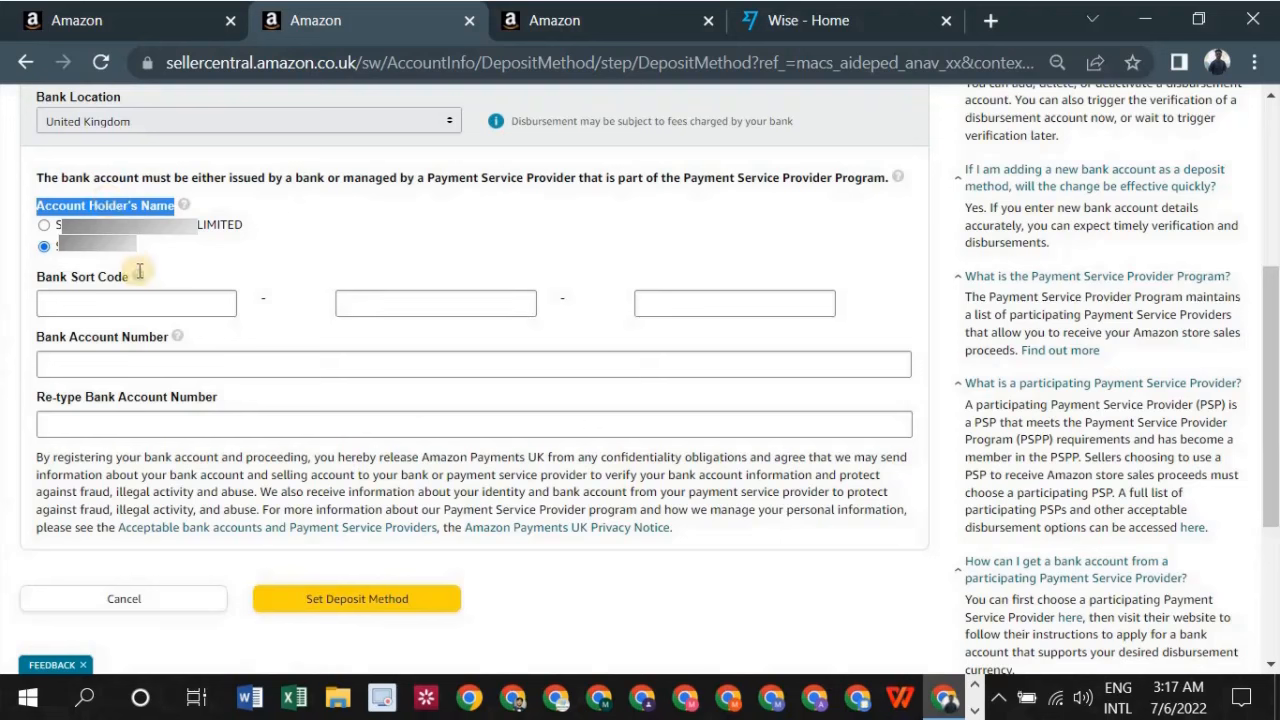
{"action": "left_click_drag", "start_coordinate": [150, 250], "coordinate": [204, 261]}
{"action": "left_click", "coordinate": [204, 261]}
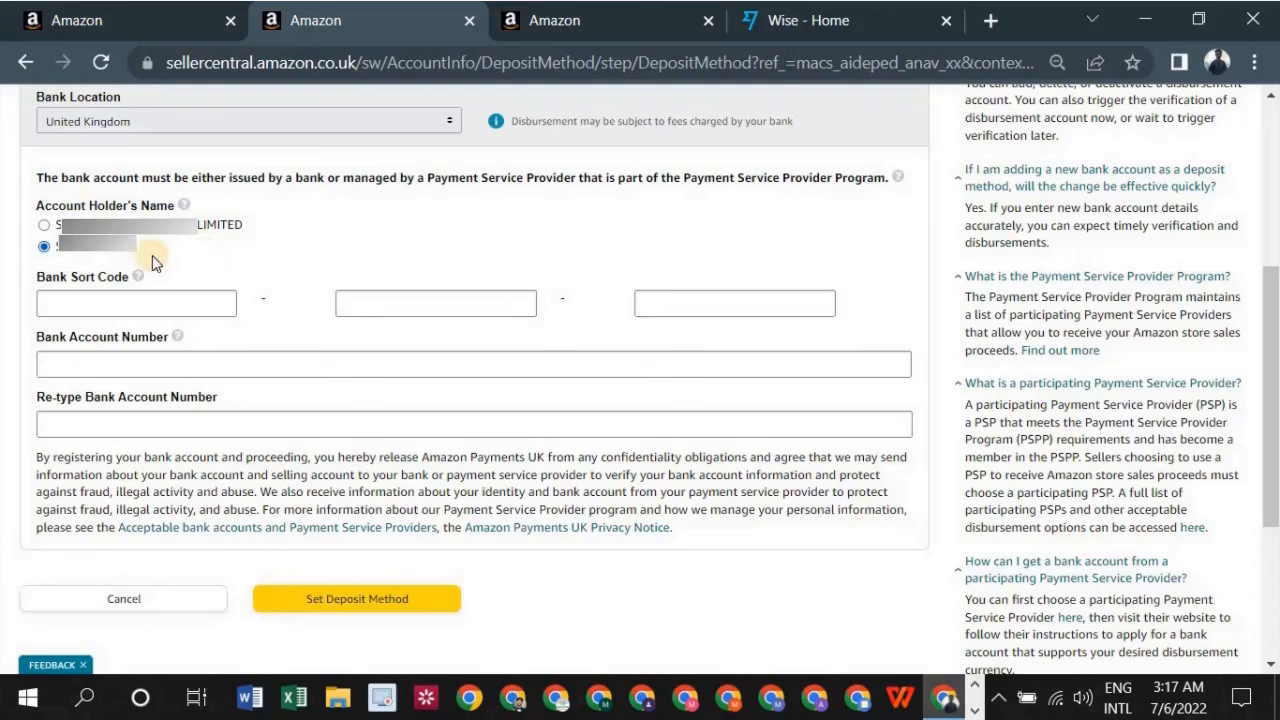
{"action": "left_click", "coordinate": [44, 227]}
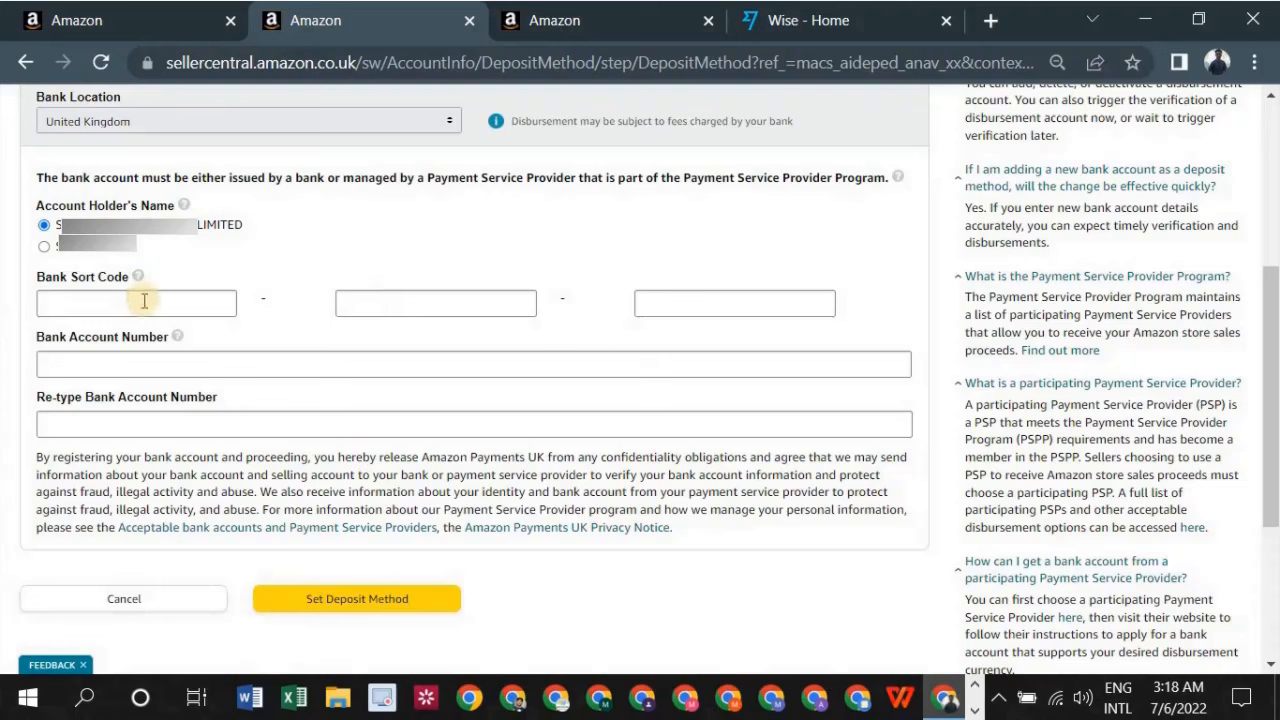
{"action": "left_click", "coordinate": [144, 300]}
{"action": "left_click", "coordinate": [386, 302]}
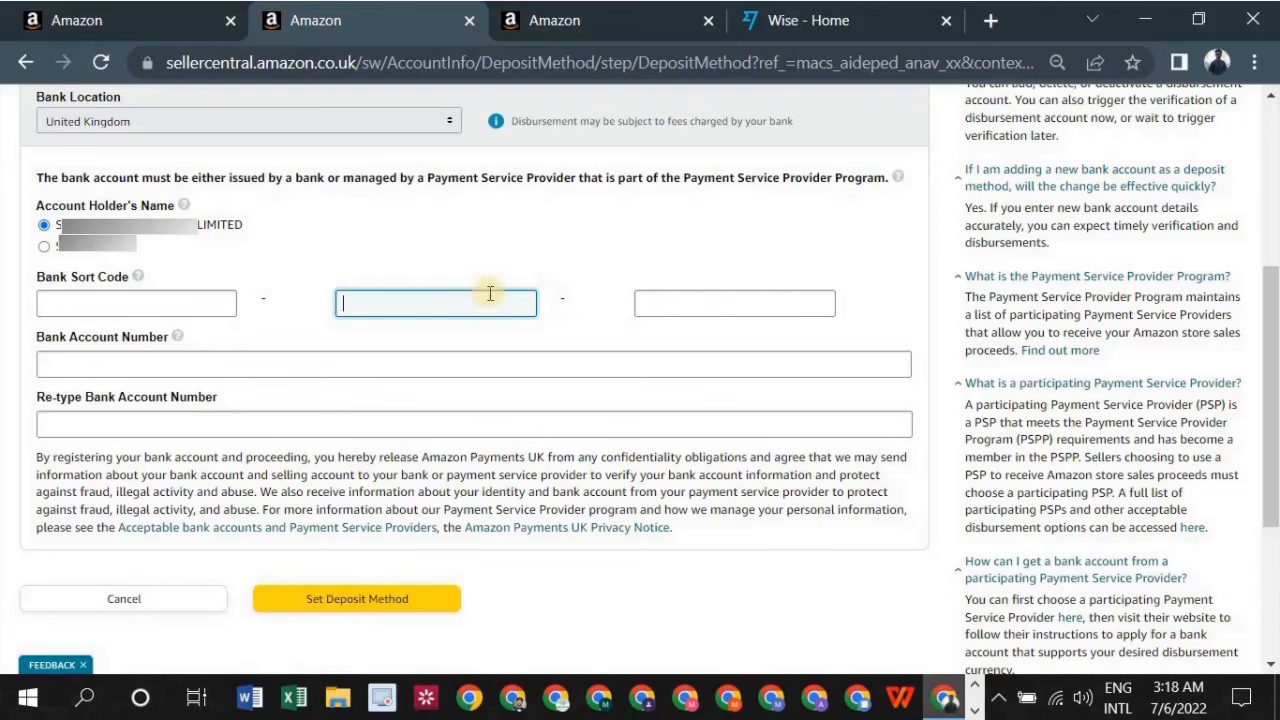
{"action": "left_click", "coordinate": [143, 297]}
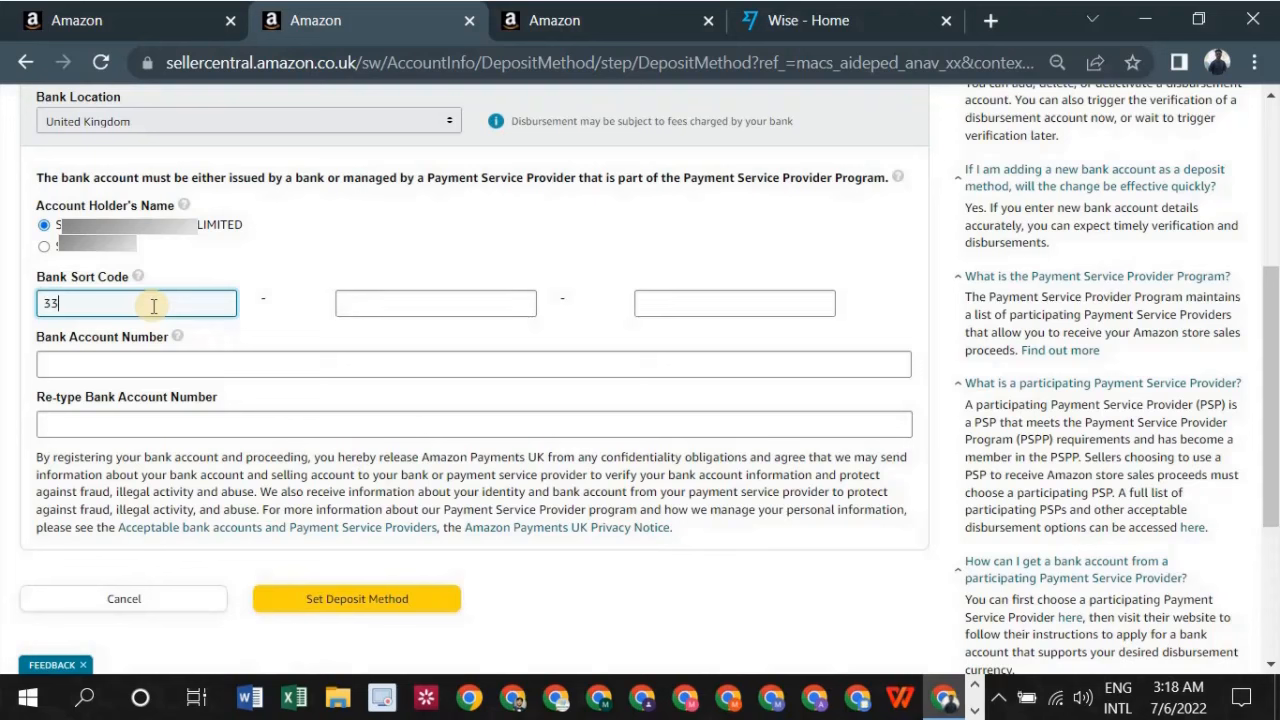
{"action": "type", "text": "33"}
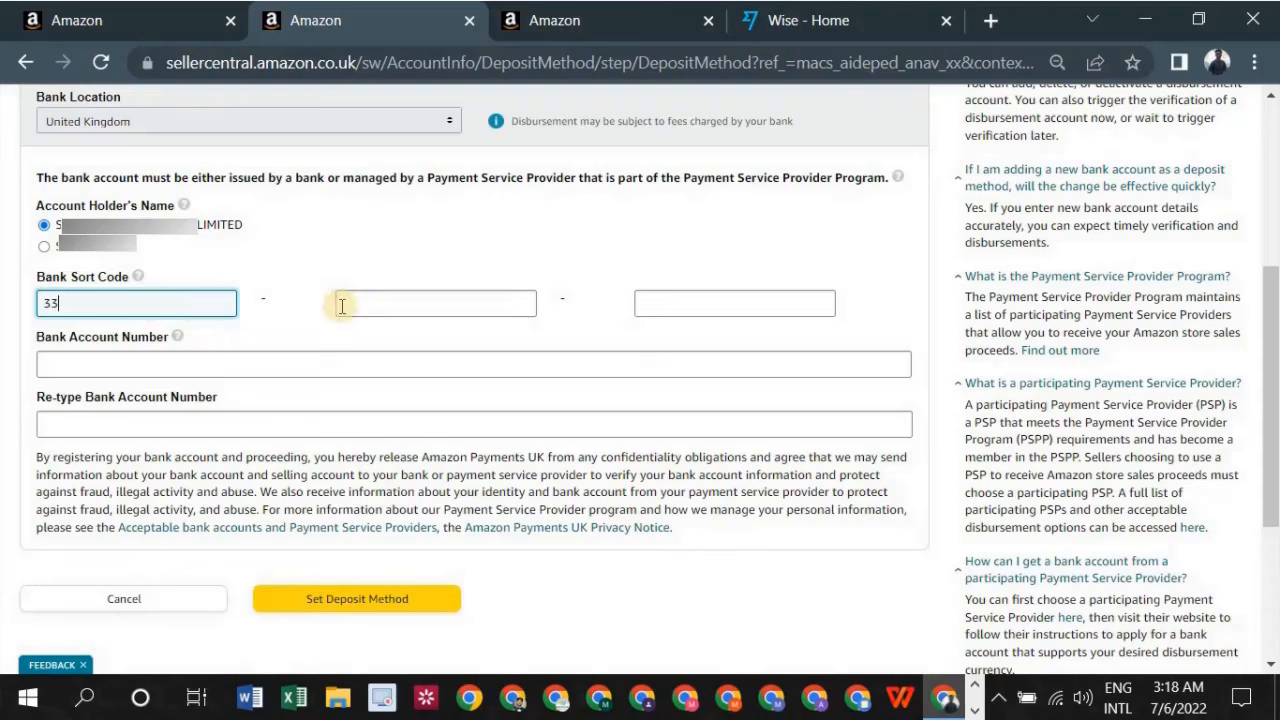
{"action": "left_click", "coordinate": [352, 302]}
{"action": "type", "text": "33"}
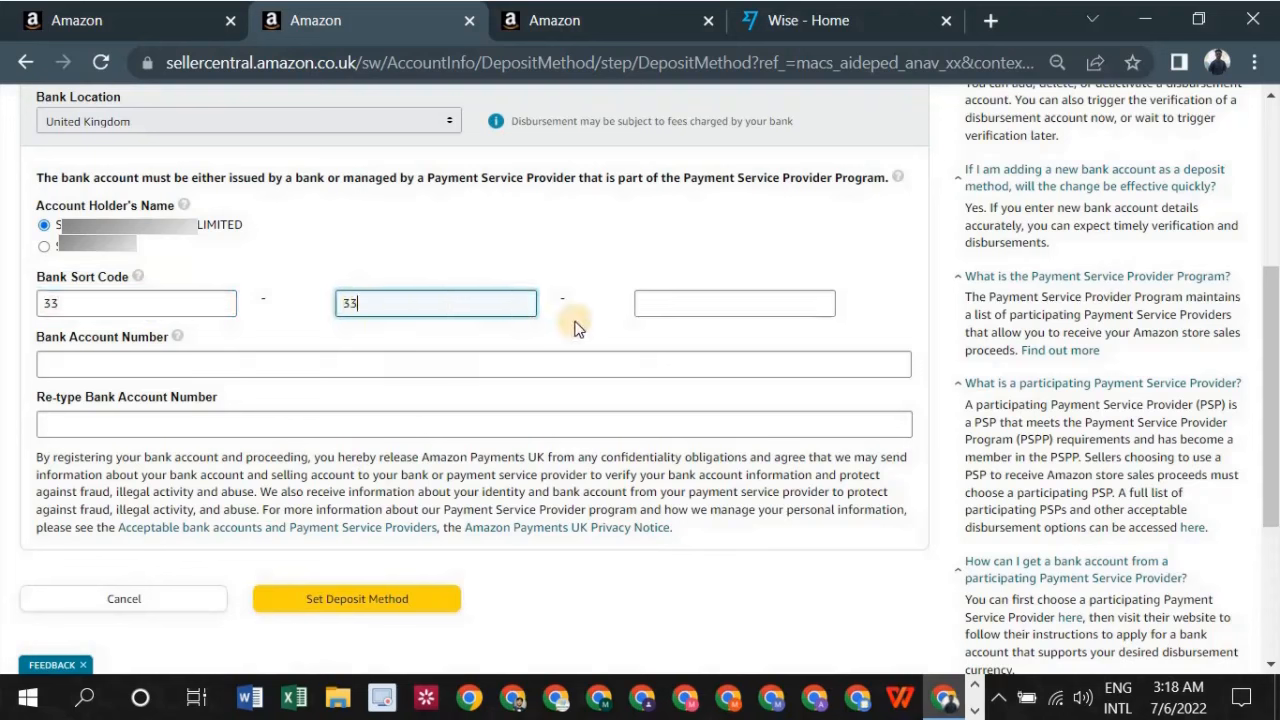
{"action": "left_click", "coordinate": [708, 306]}
{"action": "type", "text": "33"}
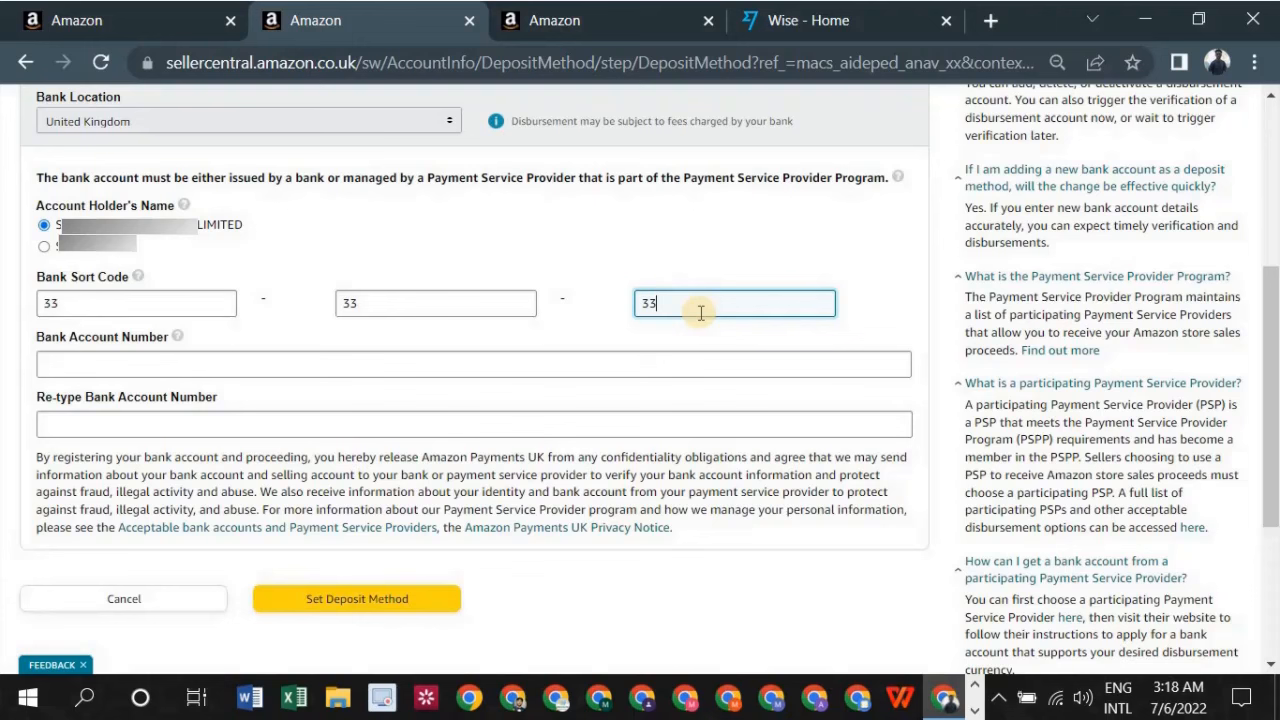
{"action": "key", "text": "BackSpace"}
{"action": "key", "text": "BackSpace"}
{"action": "left_click", "coordinate": [495, 302]}
{"action": "key", "text": "BackSpace"}
{"action": "key", "text": "BackSpace"}
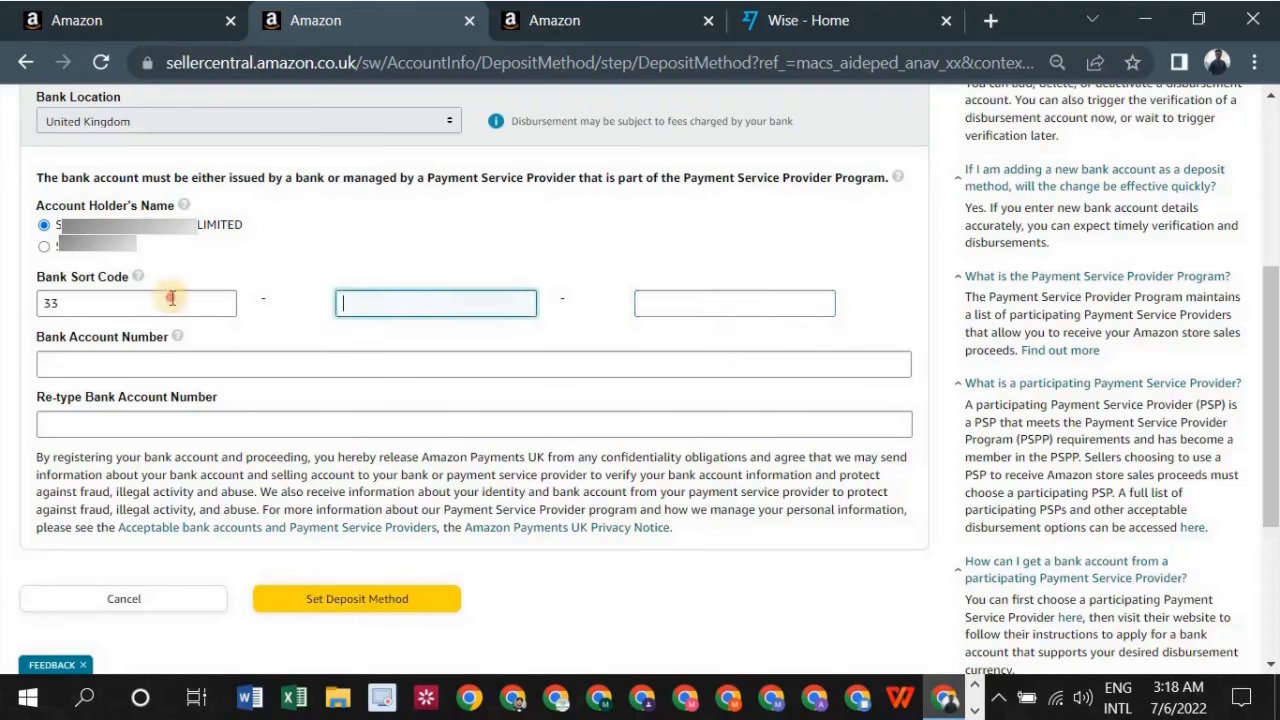
{"action": "left_click", "coordinate": [171, 298]}
{"action": "key", "text": "BackSpace"}
{"action": "key", "text": "BackSpace"}
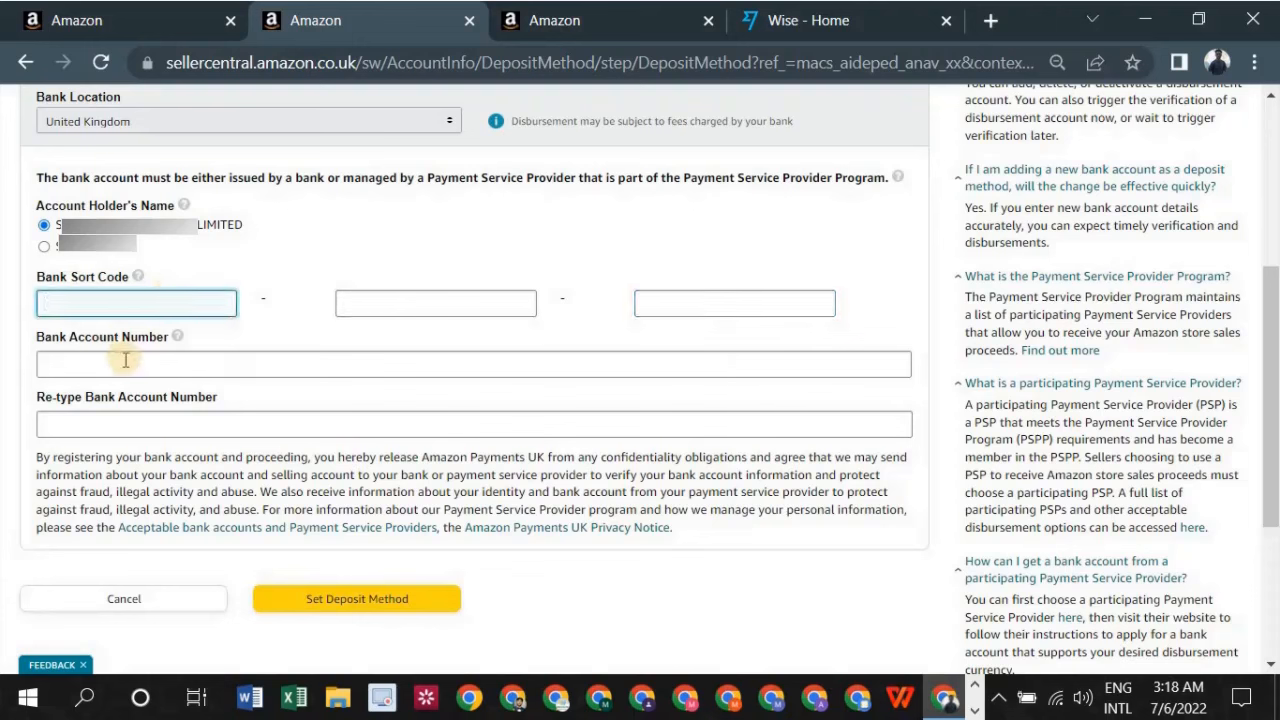
Step: Enter the bank sort code and bank account number, re-enter the account number, set the deposit method and check the saved details
{"action": "left_click", "coordinate": [124, 359]}
{"action": "left_click", "coordinate": [124, 426]}
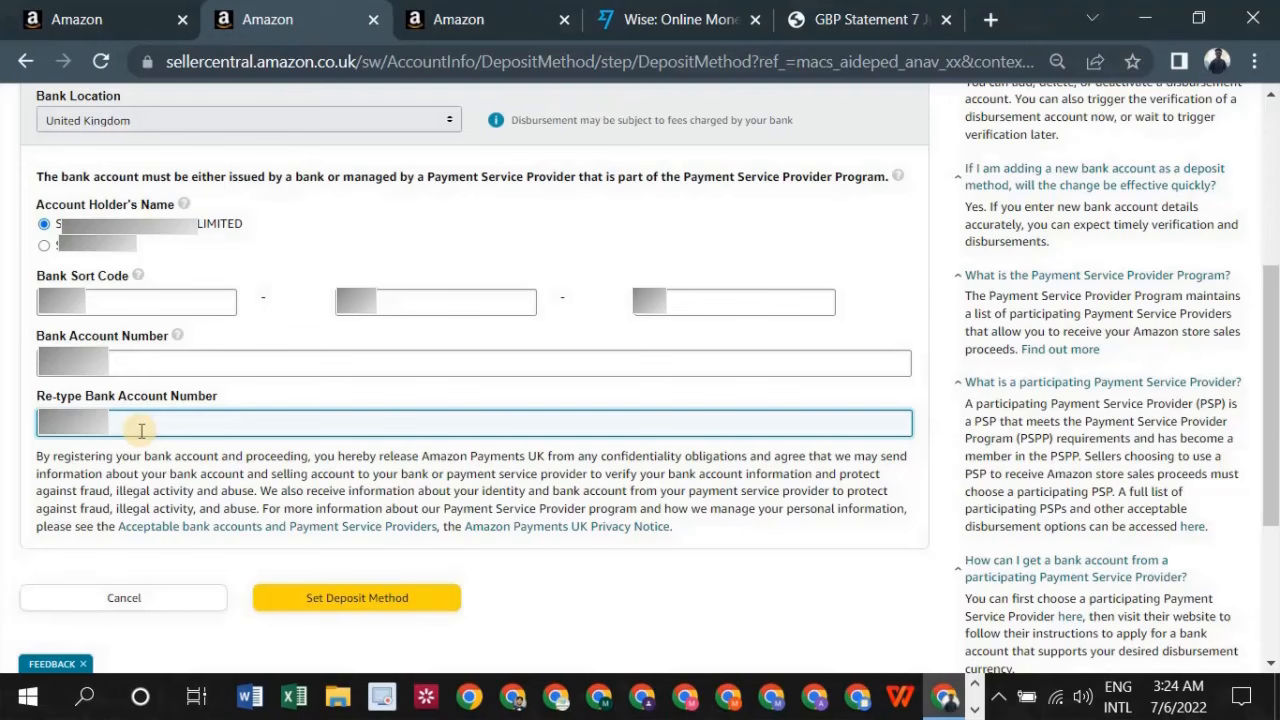
{"action": "left_click", "coordinate": [365, 600]}
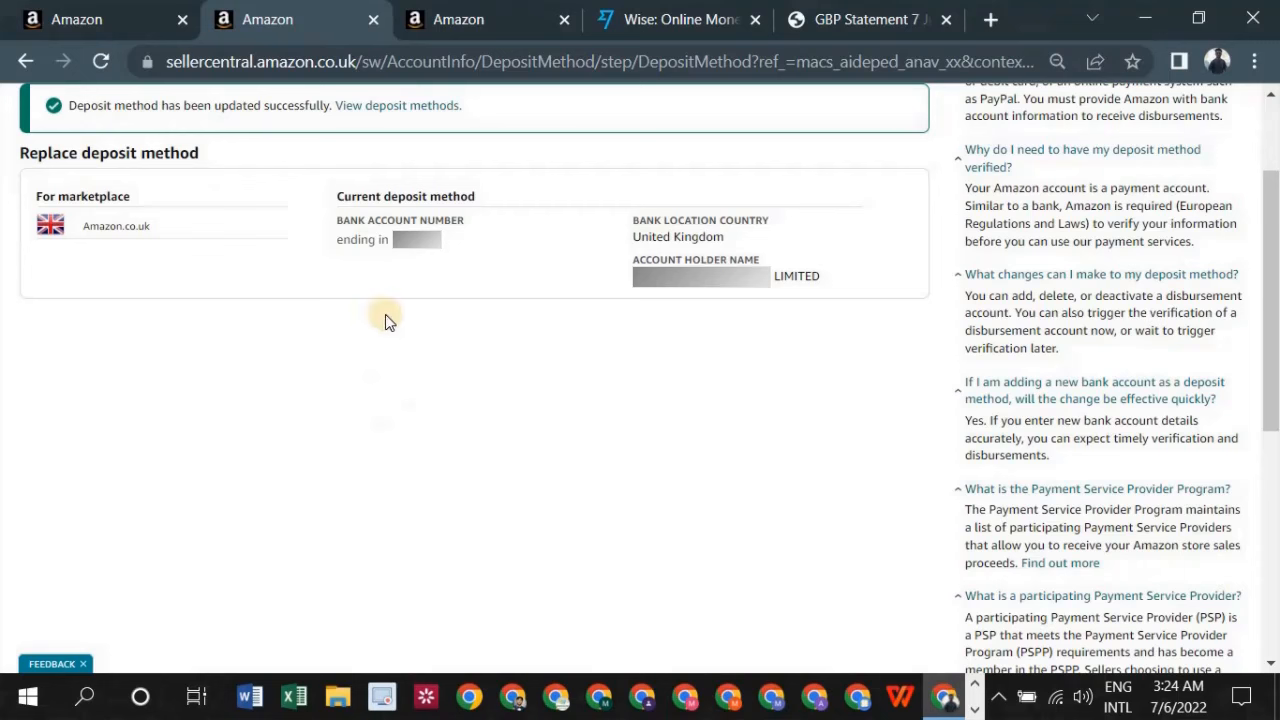
{"action": "left_click_drag", "start_coordinate": [76, 106], "coordinate": [332, 110]}
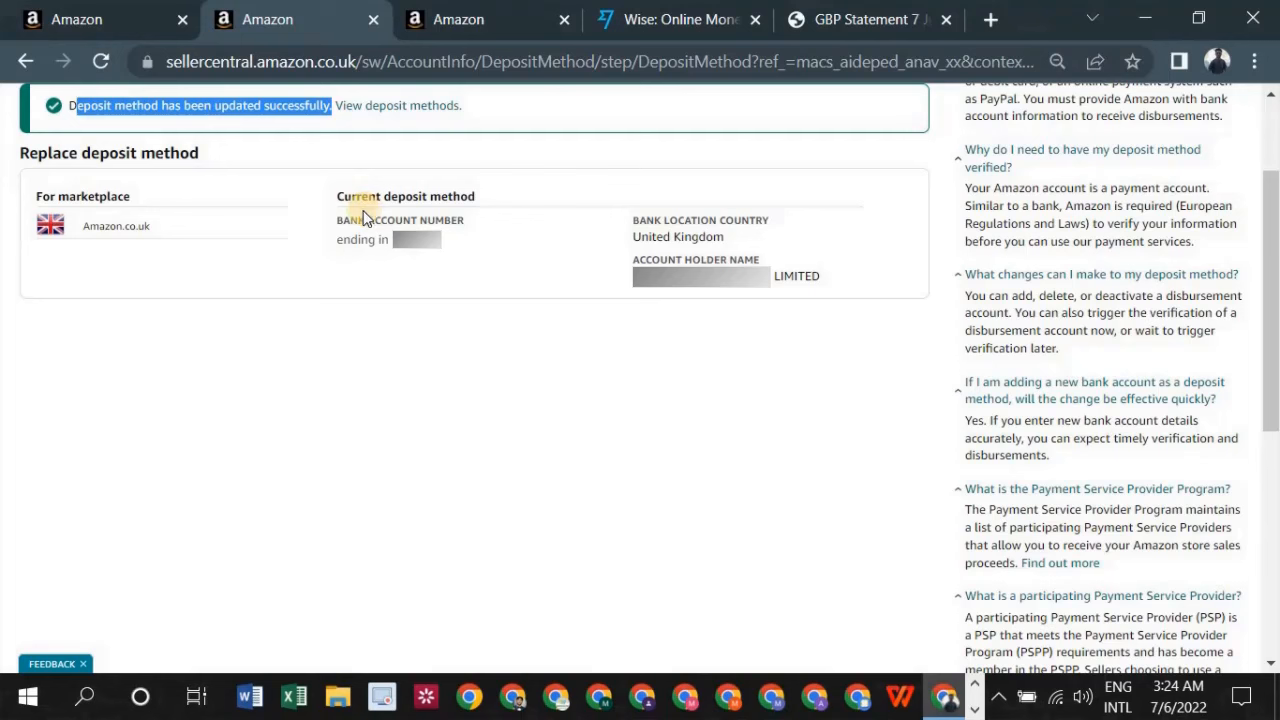
{"action": "left_click_drag", "start_coordinate": [358, 220], "coordinate": [547, 247]}
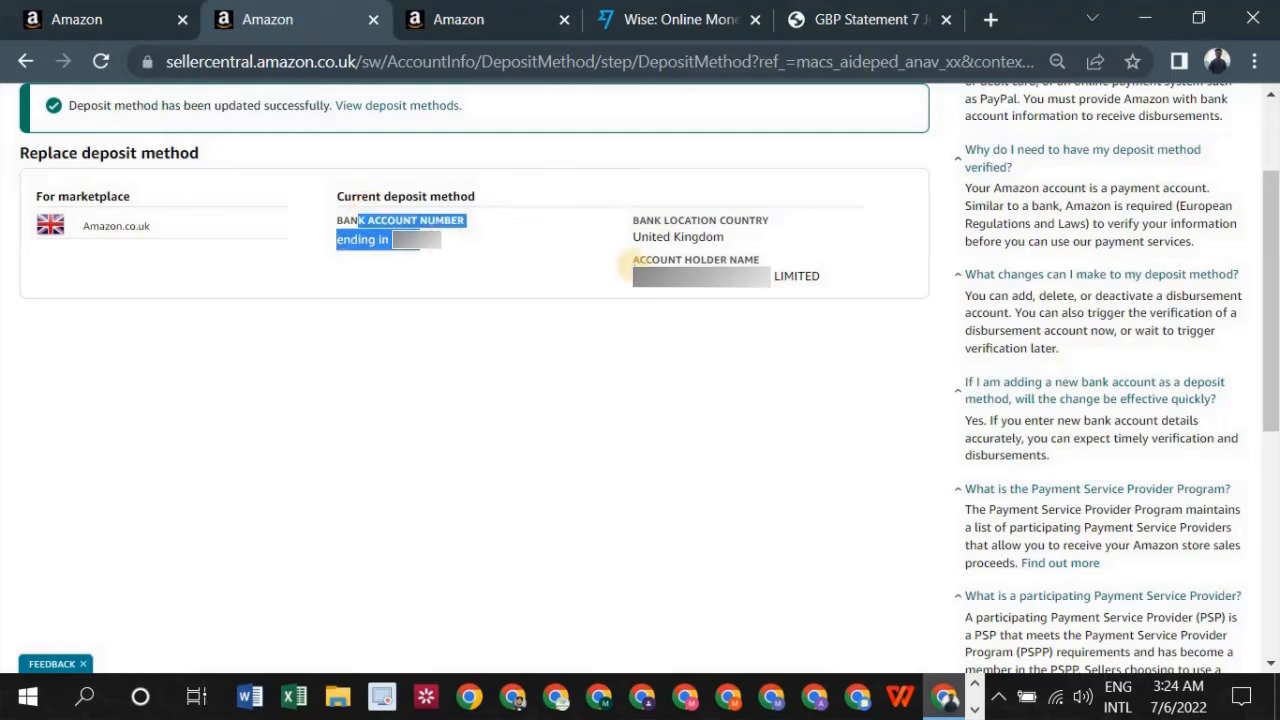